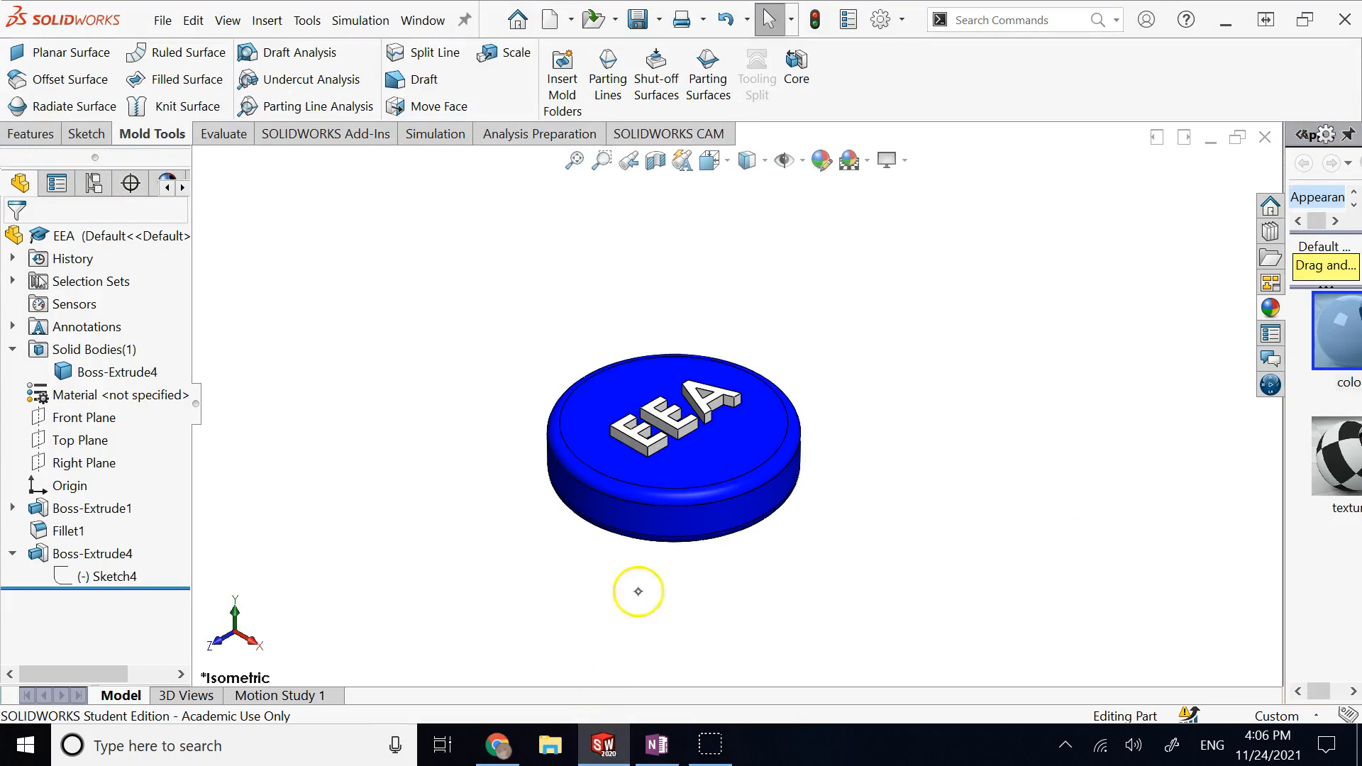
# Examine the base extrusion's dimensions and the disc with its raised EEA lettering from the side and in isometric view.
pyautogui.click(112, 509)
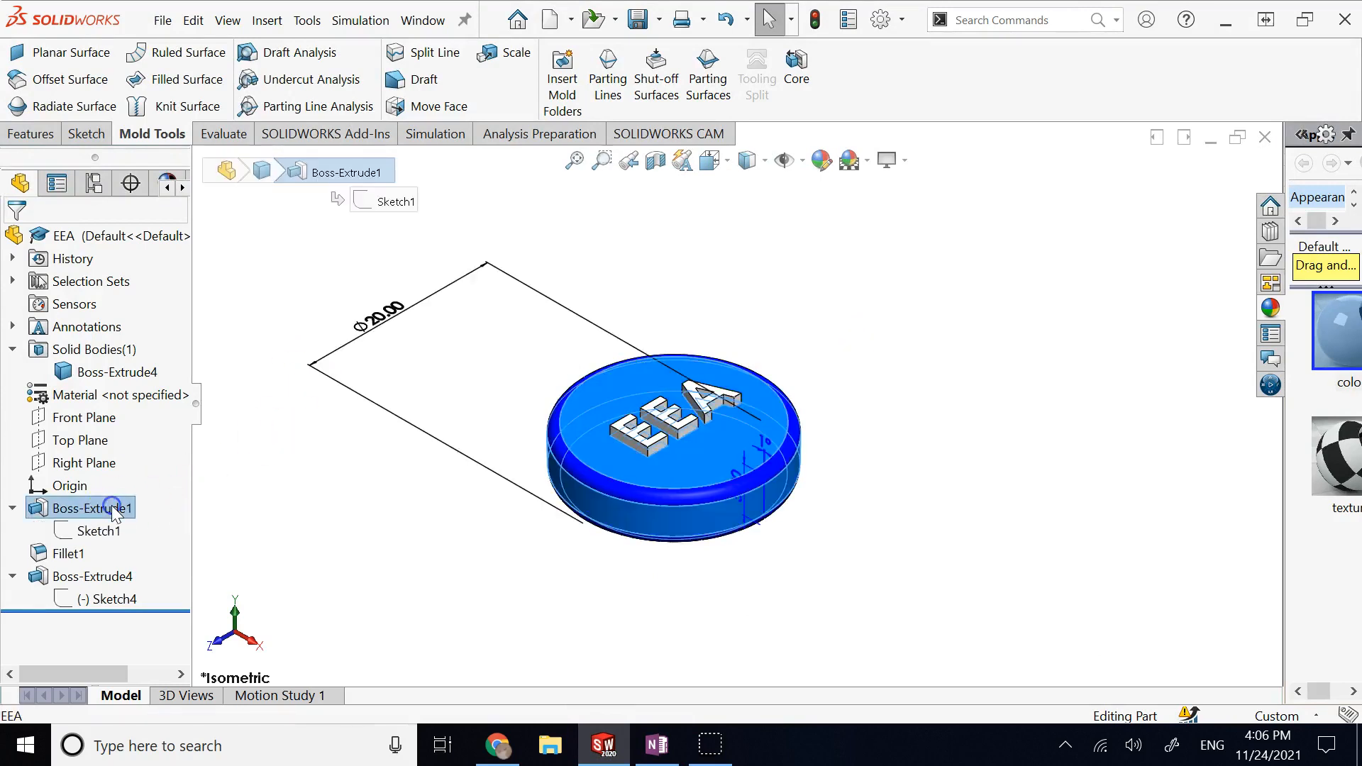
pyautogui.click(388, 568)
pyautogui.click(377, 355)
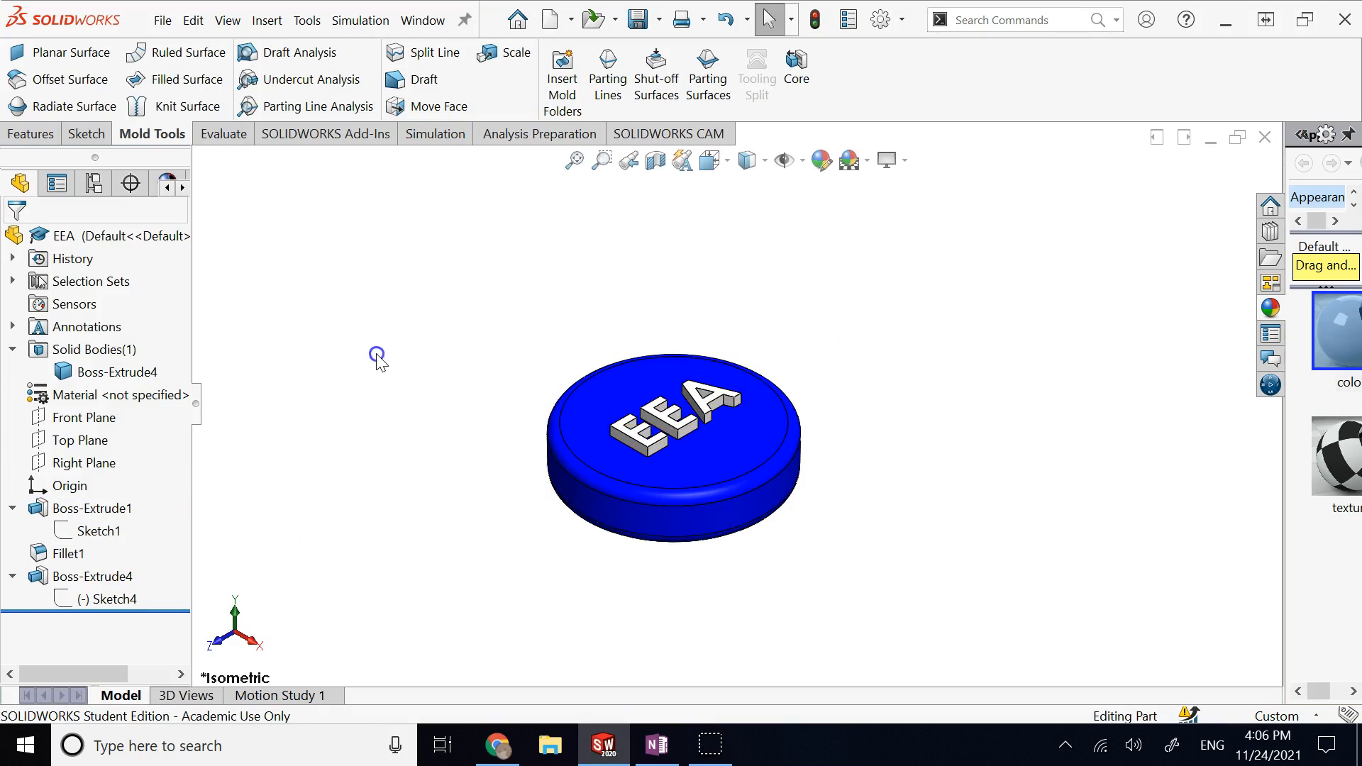
pyautogui.press('Up')
pyautogui.press('Up')
pyautogui.press('Up')
pyautogui.press('Up')
pyautogui.press('Down')
pyautogui.press('Down')
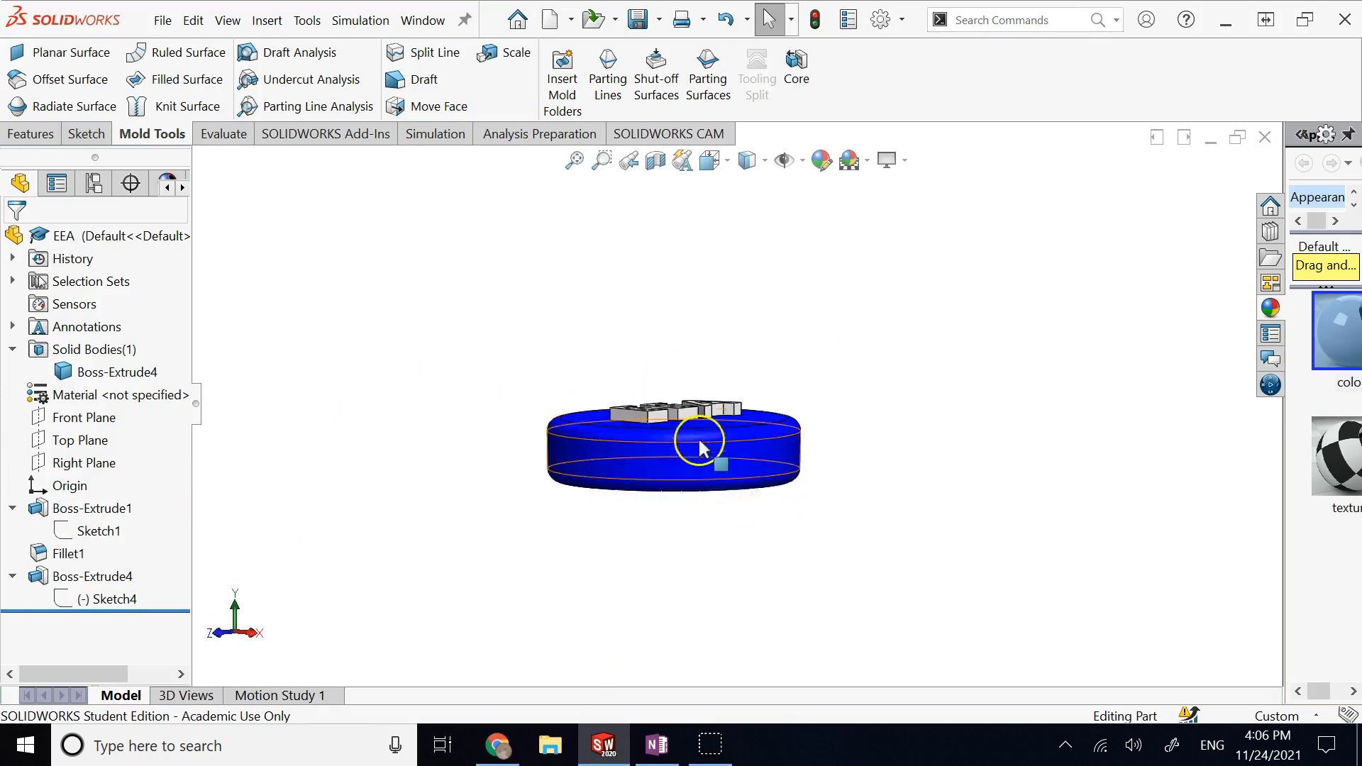
pyautogui.click(915, 417)
pyautogui.hotkey('ctrl', '7')
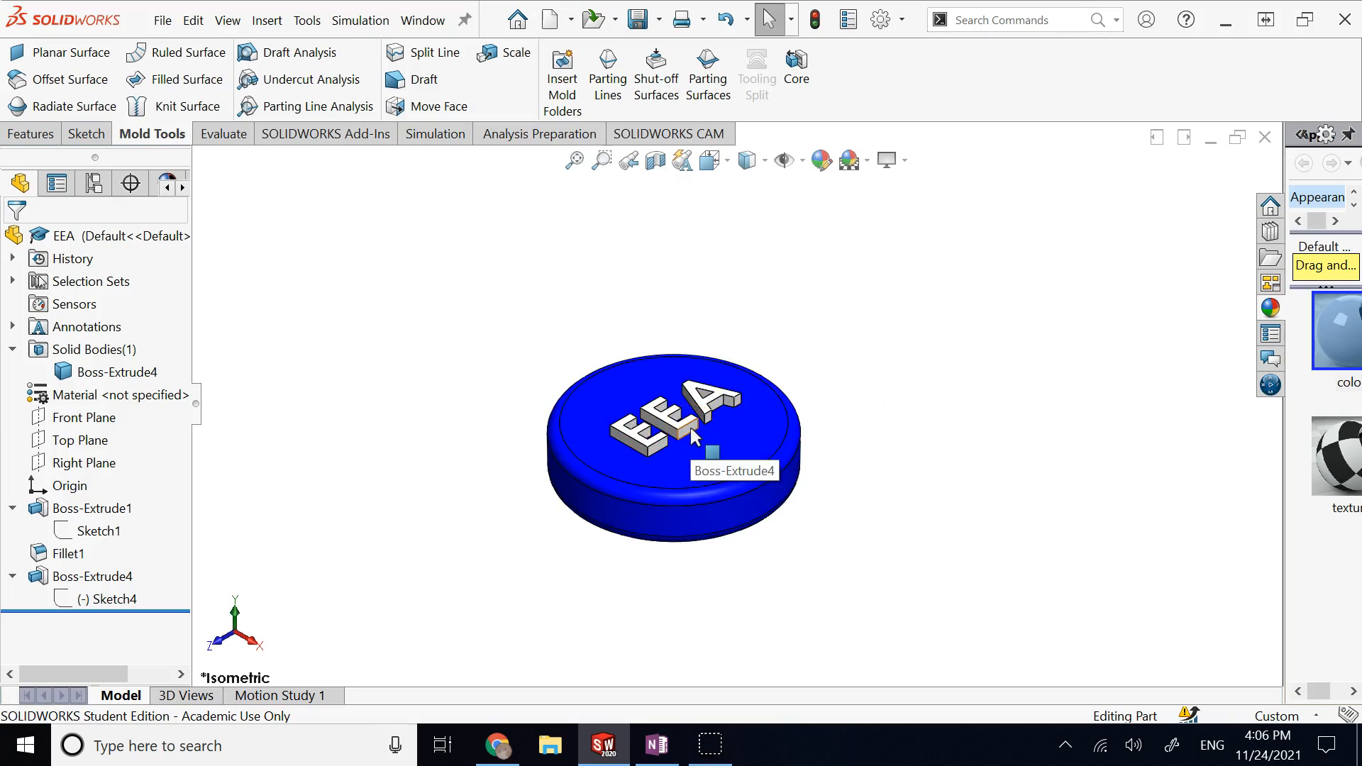
pyautogui.click(860, 359)
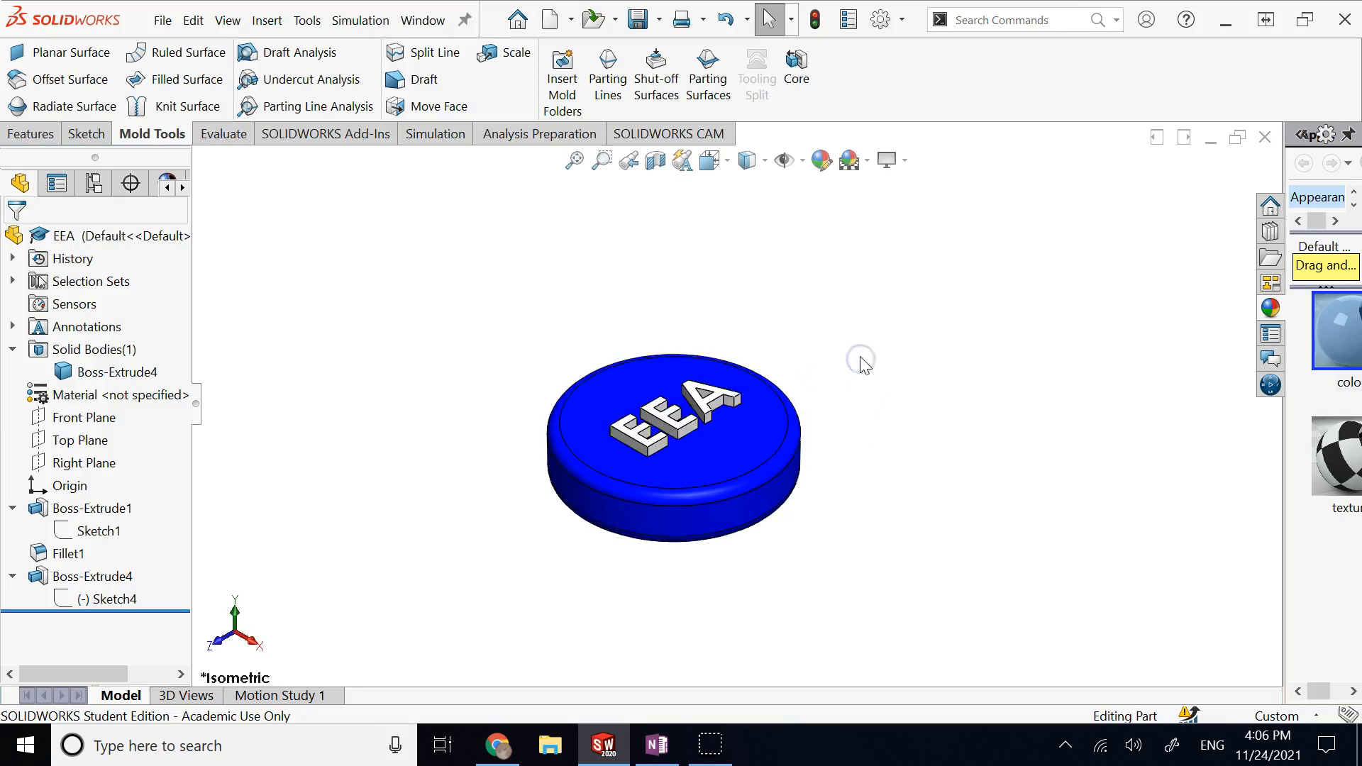
# Run a 1-degree draft analysis with the disc's flat top face as direction of pull, and examine the classified faces from several angles.
pyautogui.click(288, 48)
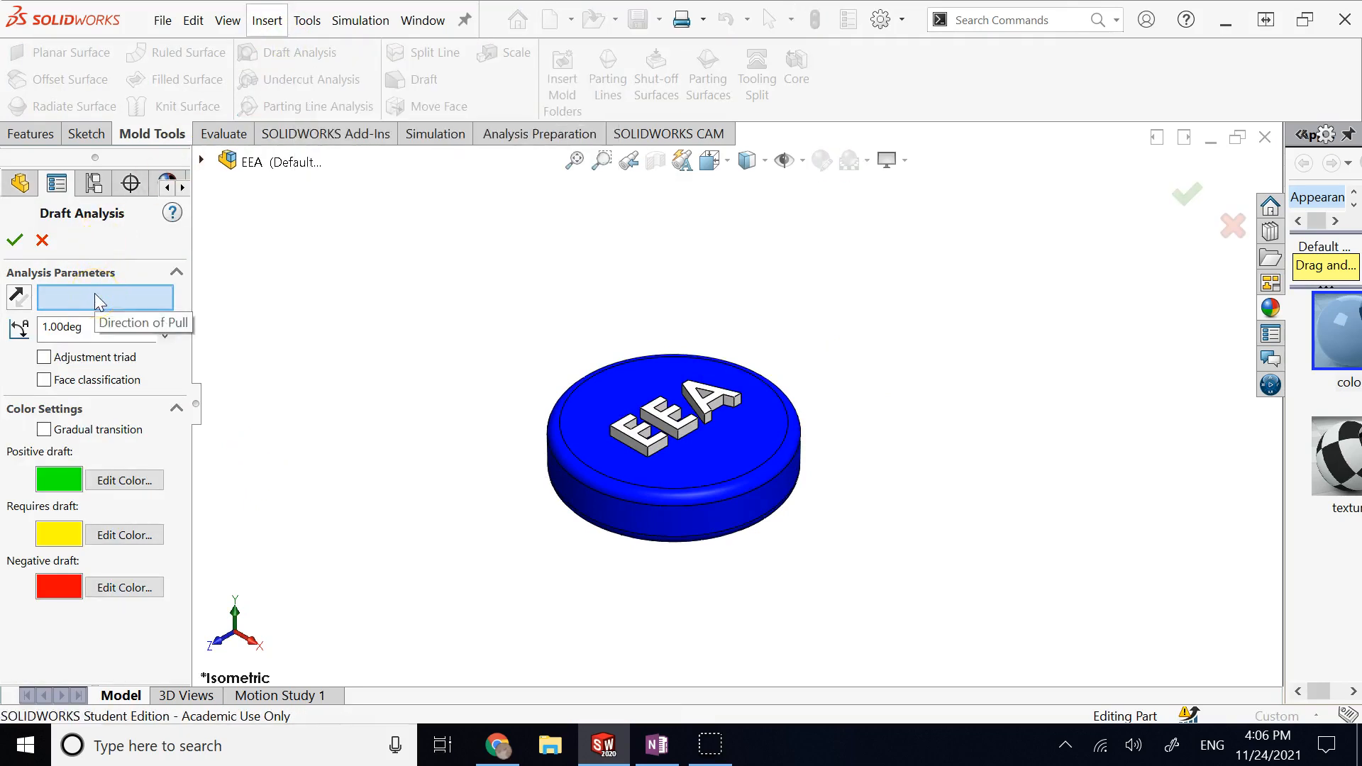
pyautogui.click(696, 444)
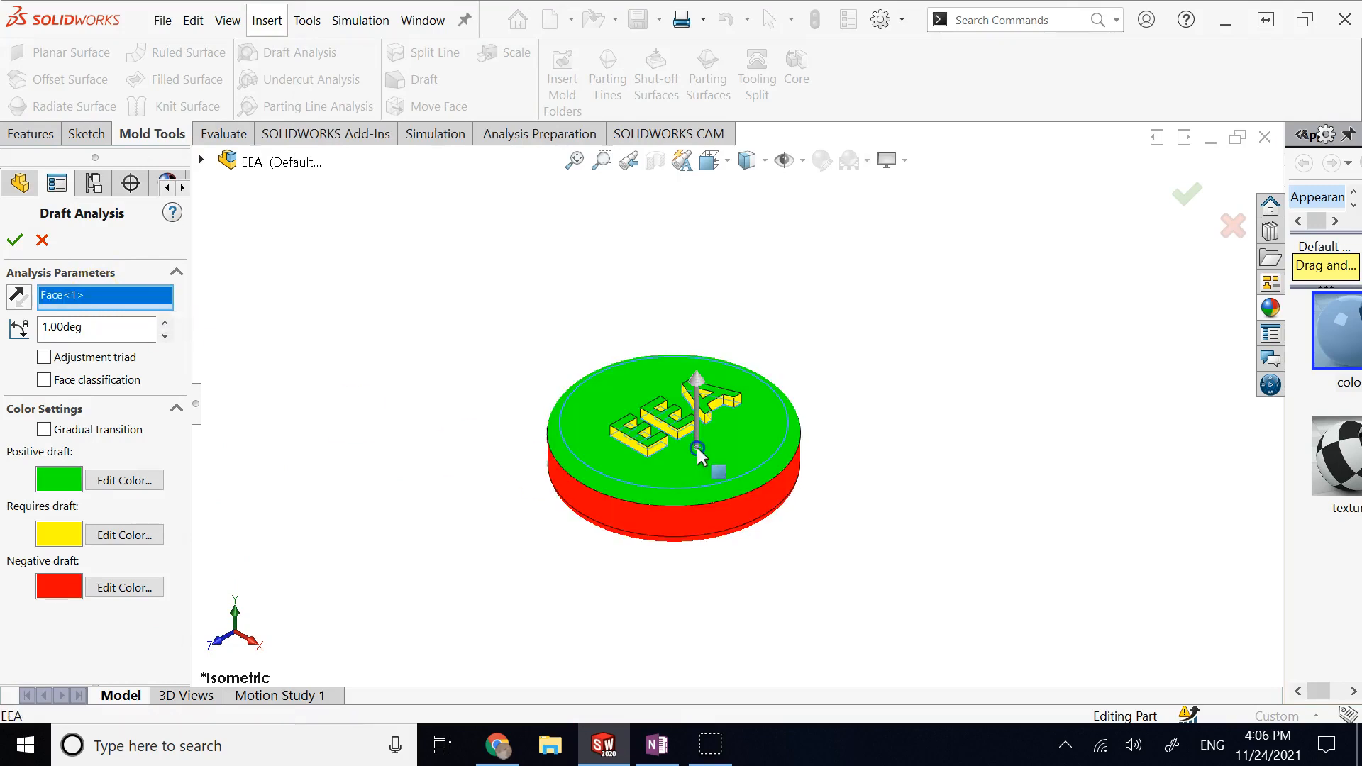
pyautogui.press('Up')
pyautogui.press('Up')
pyautogui.press('Up')
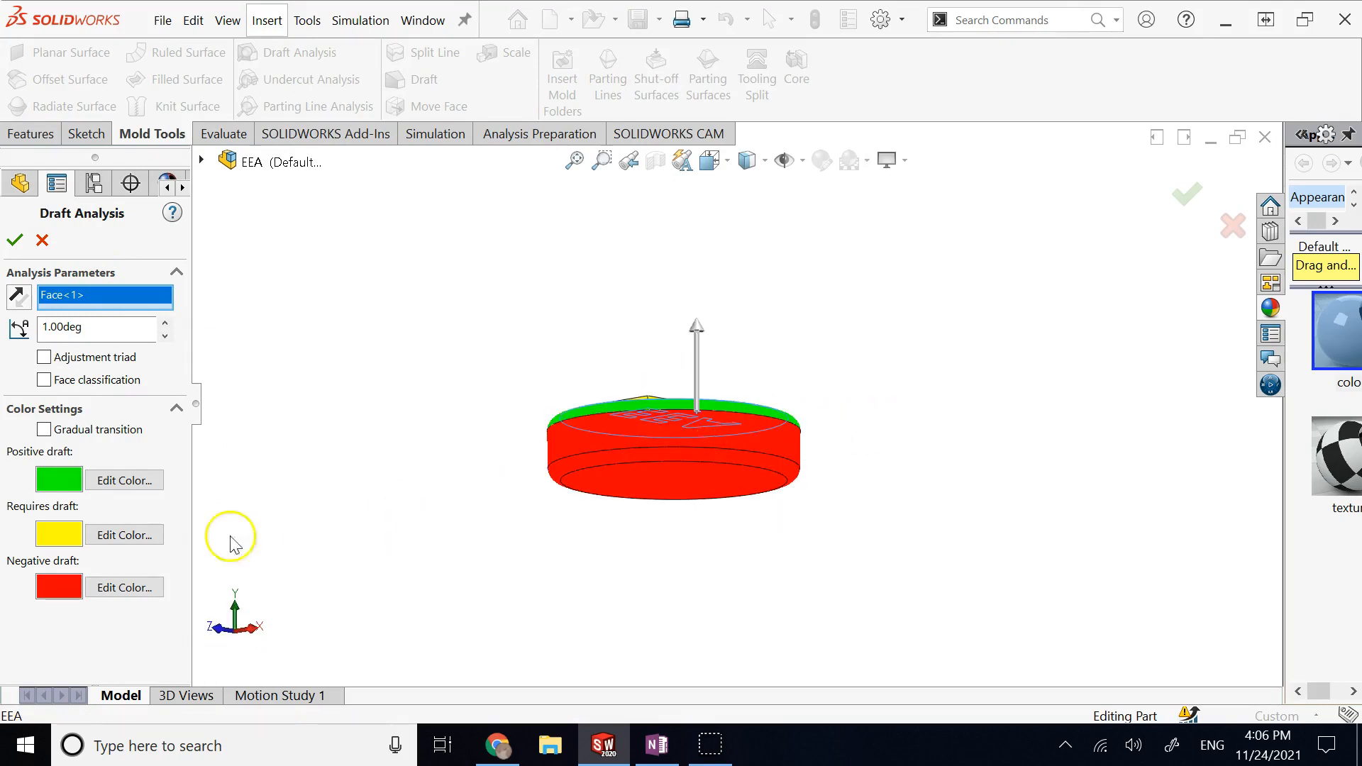
pyautogui.press('Down')
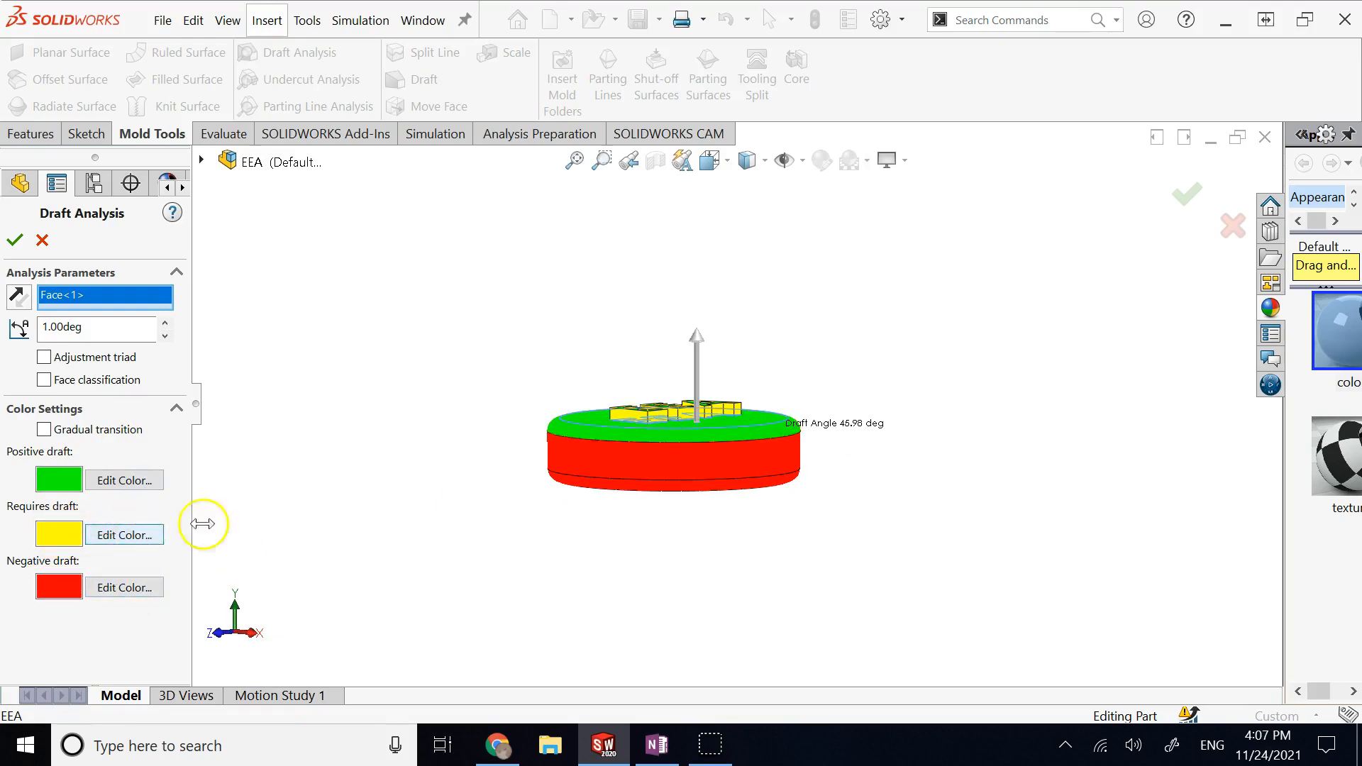
pyautogui.scroll(-3, 681, 397)
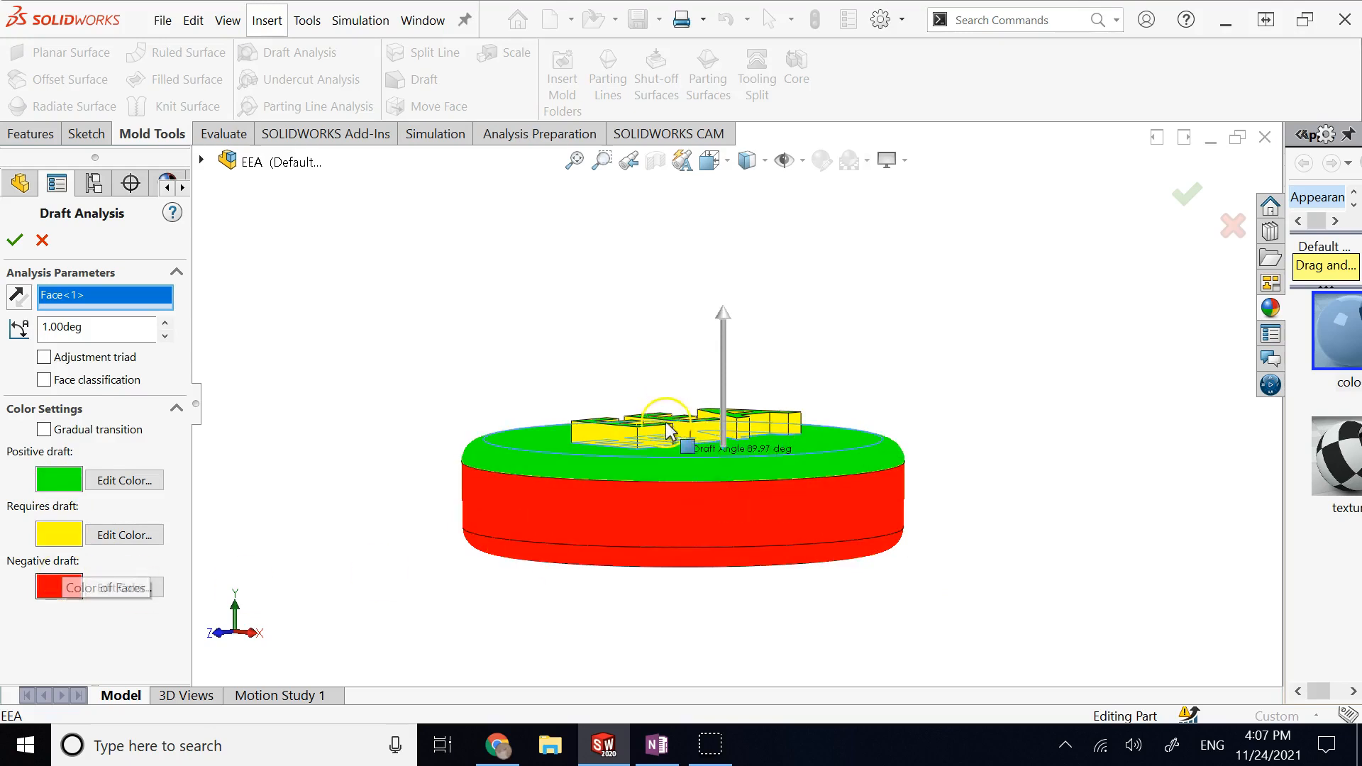
pyautogui.moveTo(821, 441); pyautogui.dragTo(979, 359, button='middle')
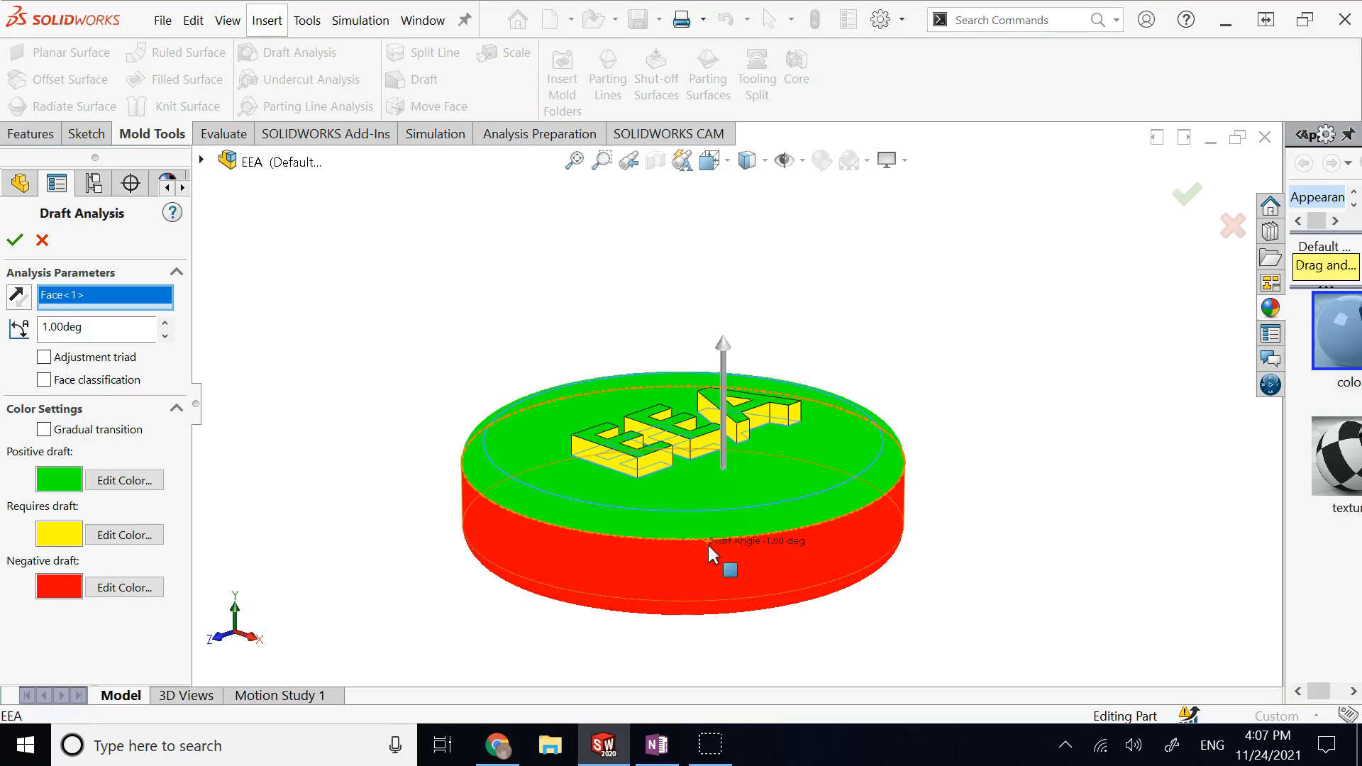
# Switch to the OneNote mold design notes and draw blue direction arrows on the mold halves and beside the draft analysis picture.
pyautogui.click(653, 758)
pyautogui.press('Escape')
pyautogui.scroll(3, 538, 425)
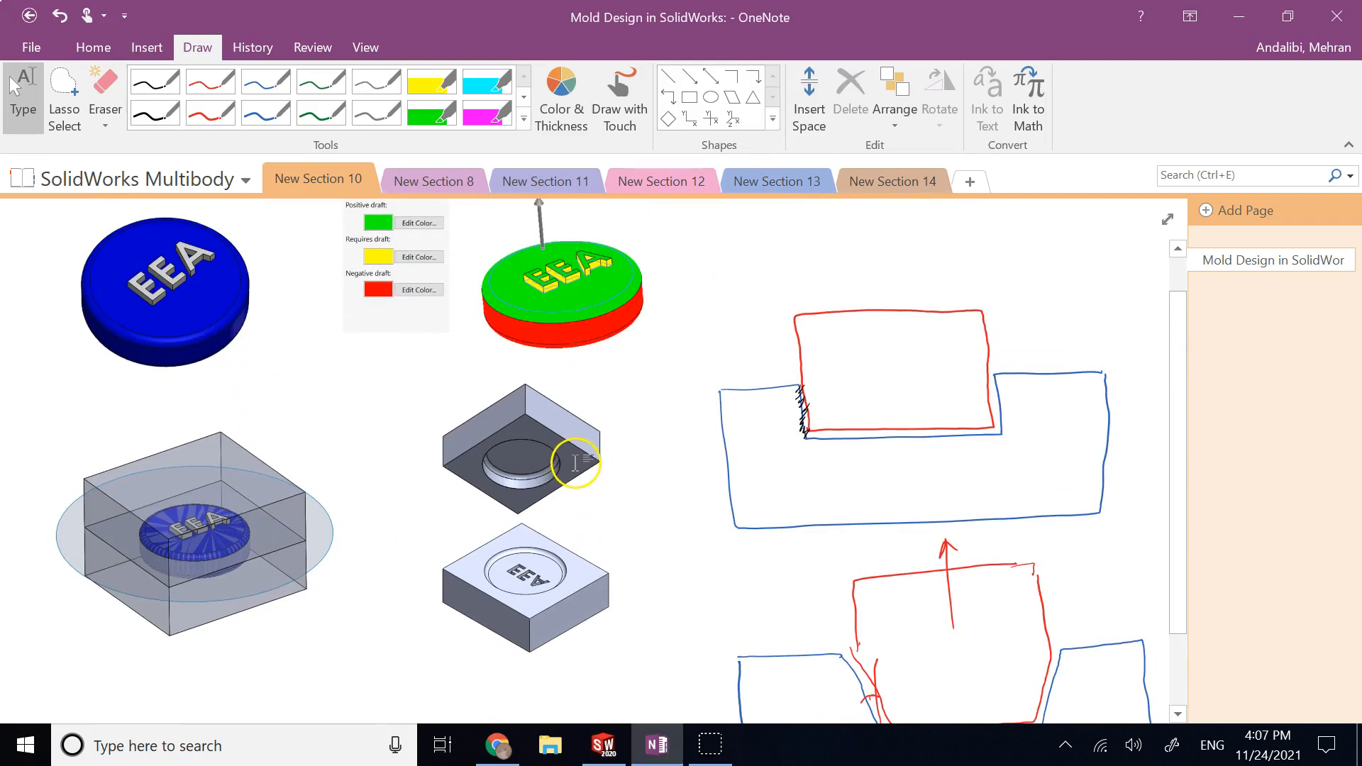
pyautogui.click(266, 112)
pyautogui.click(571, 467)
pyautogui.moveTo(576, 466); pyautogui.dragTo(572, 477)
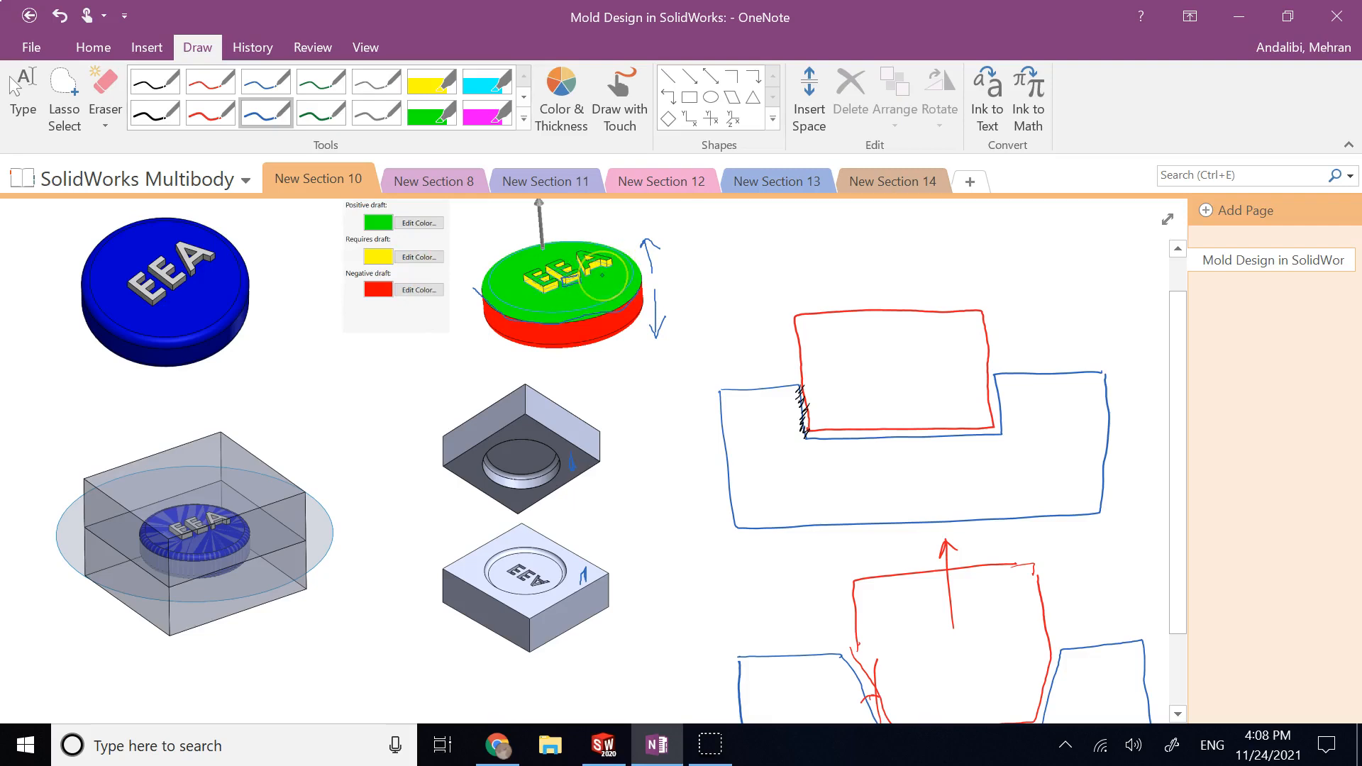
# Return to SOLIDWORKS, close the draft analysis without keeping it, and inspect the disc's side profile in the Right view.
pyautogui.click(603, 744)
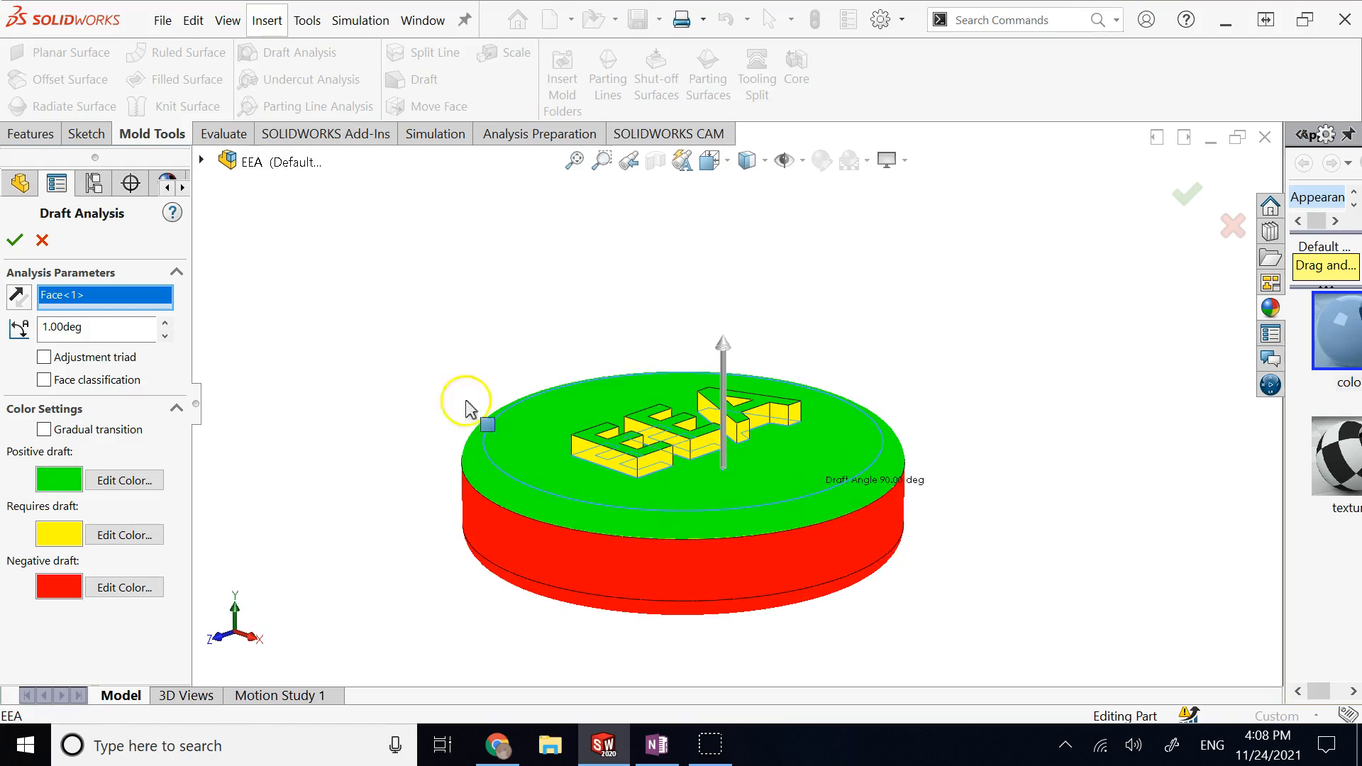
pyautogui.click(42, 239)
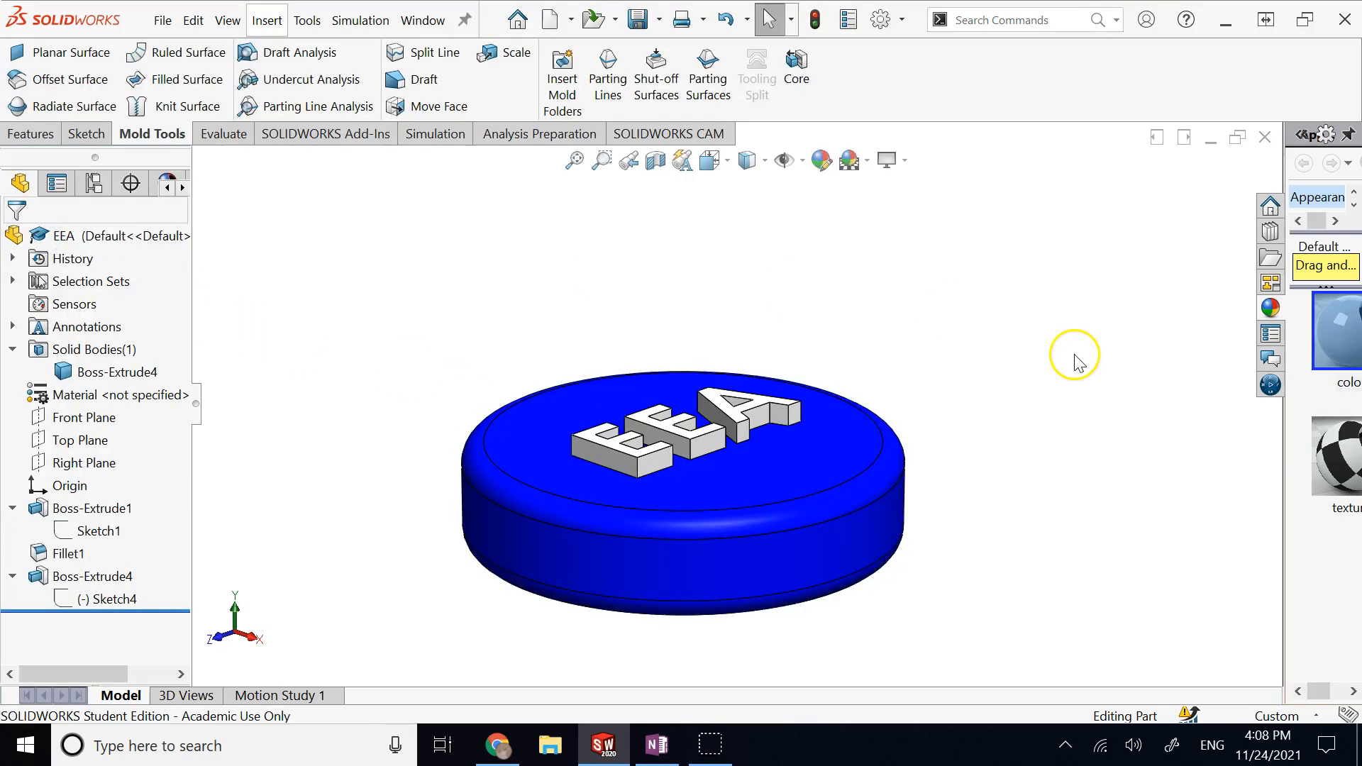
pyautogui.press('space')
pyautogui.click(674, 537)
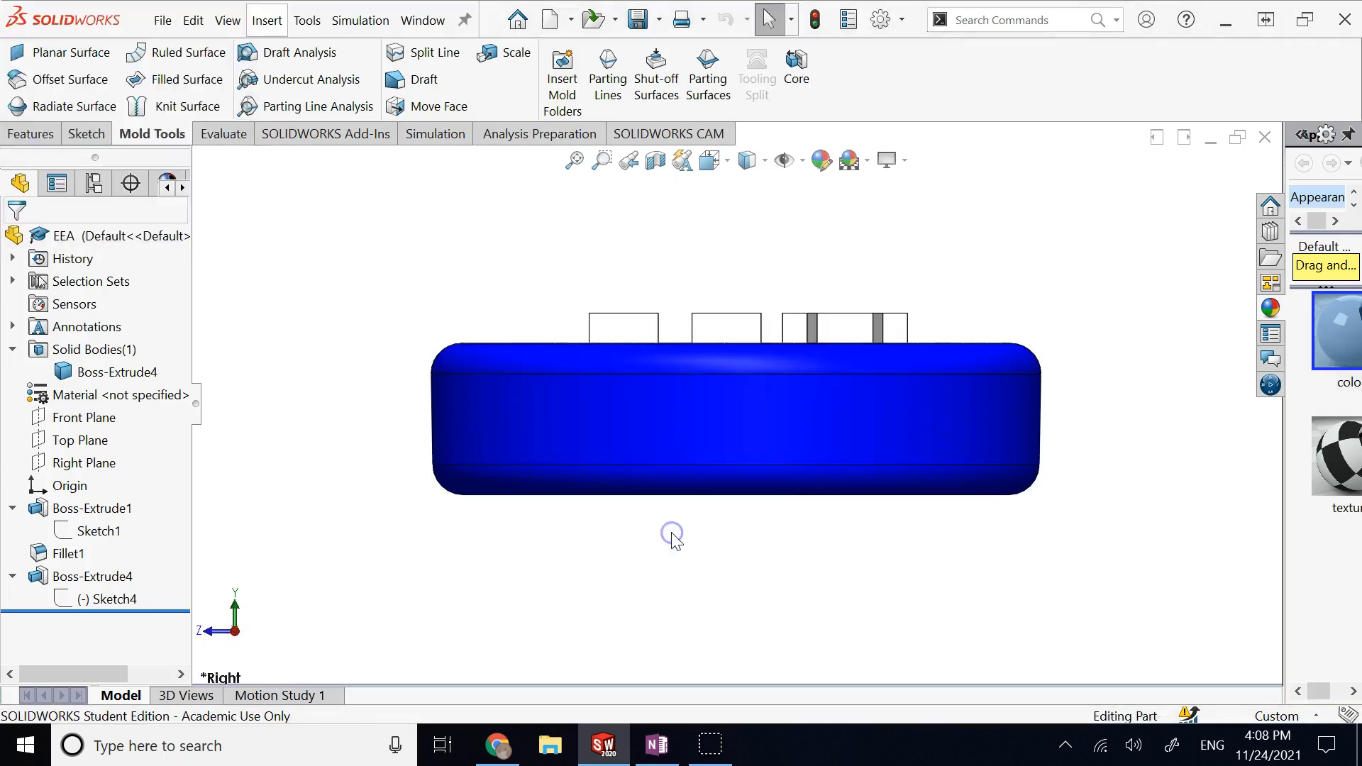
pyautogui.scroll(-2, 986, 457)
pyautogui.scroll(3, 1022, 465)
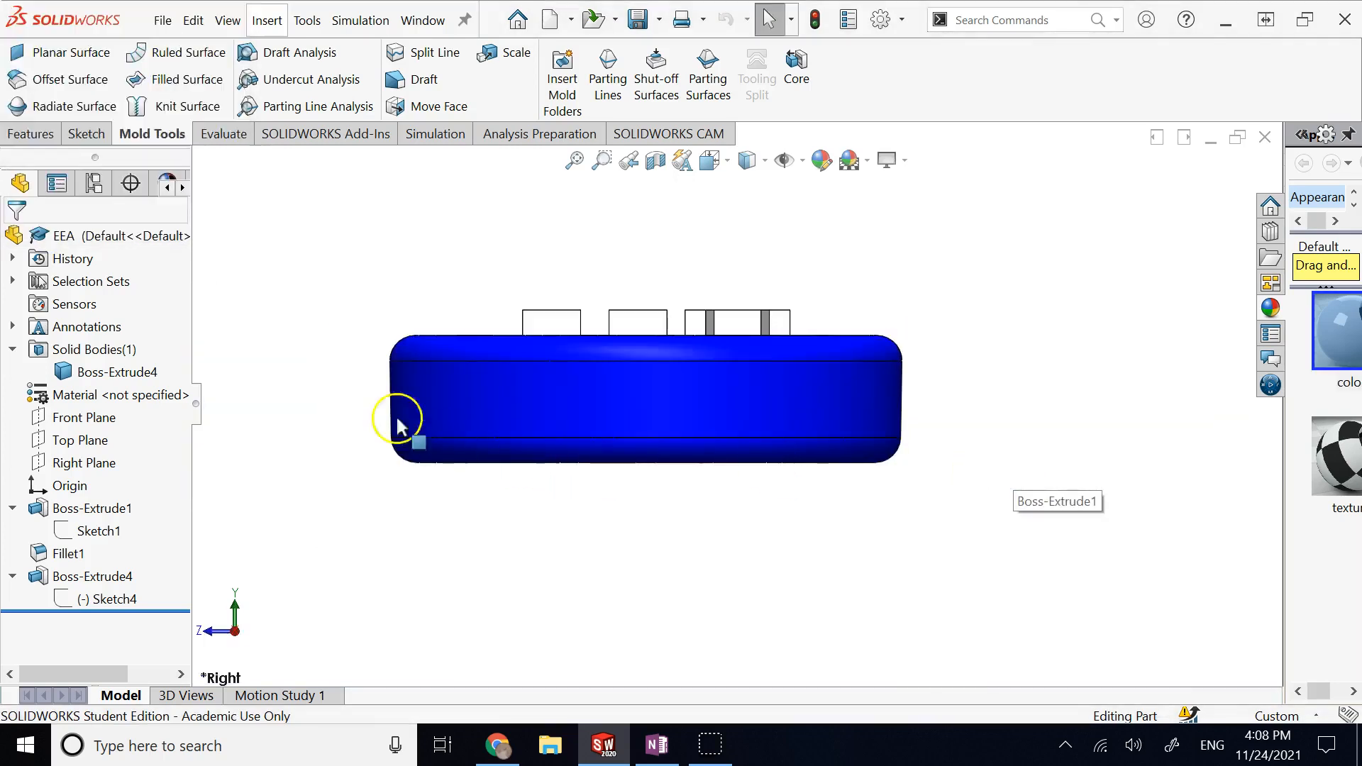
pyautogui.scroll(-2, 439, 444)
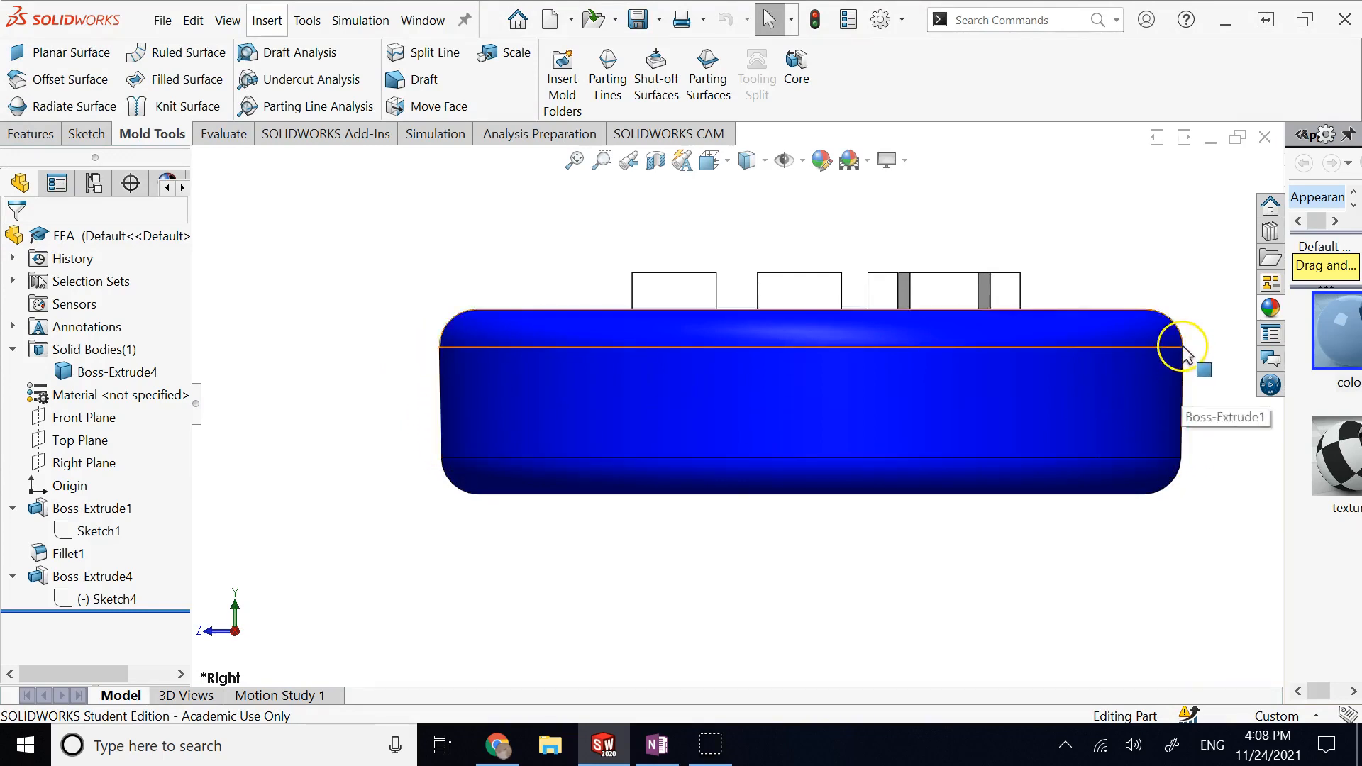
# Review the draft settings of the base disc extrusion without changing them, and check the upper fillet face.
pyautogui.click(67, 511)
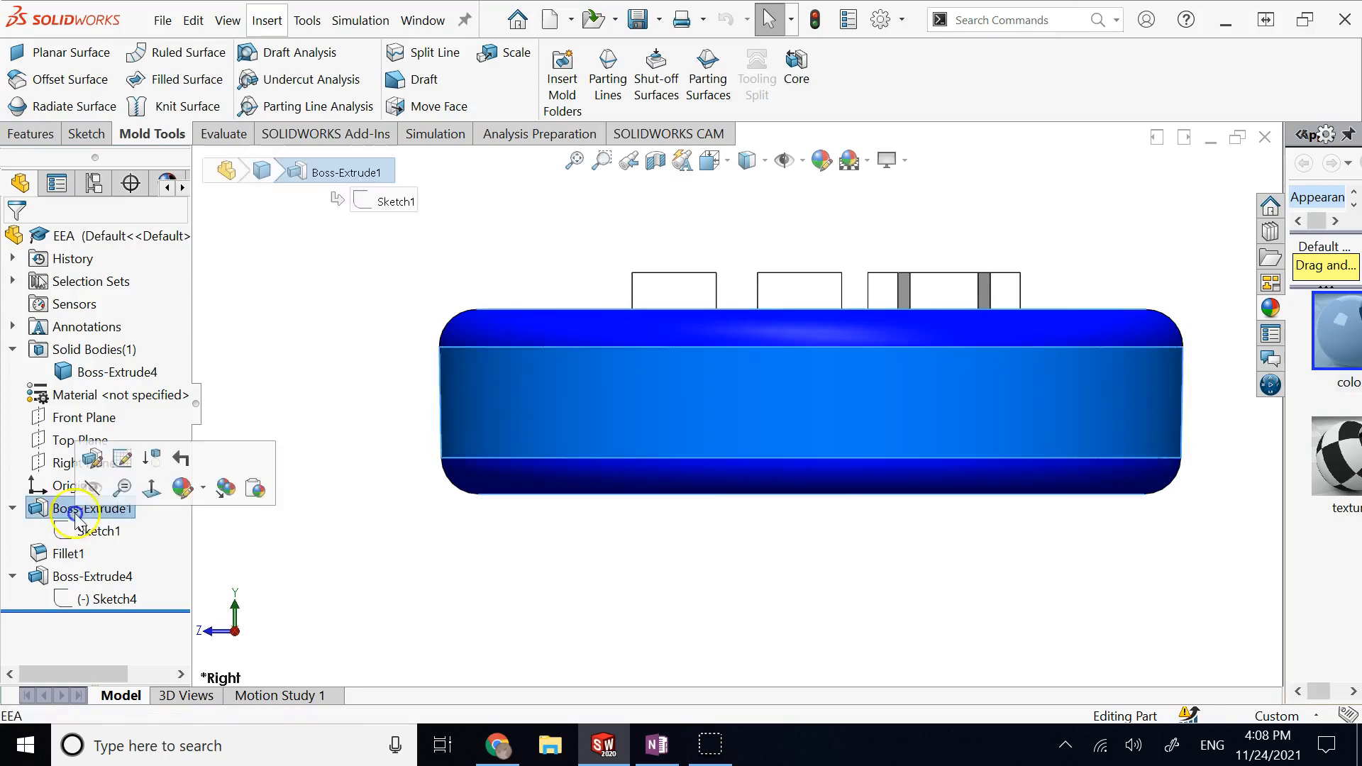
pyautogui.click(91, 460)
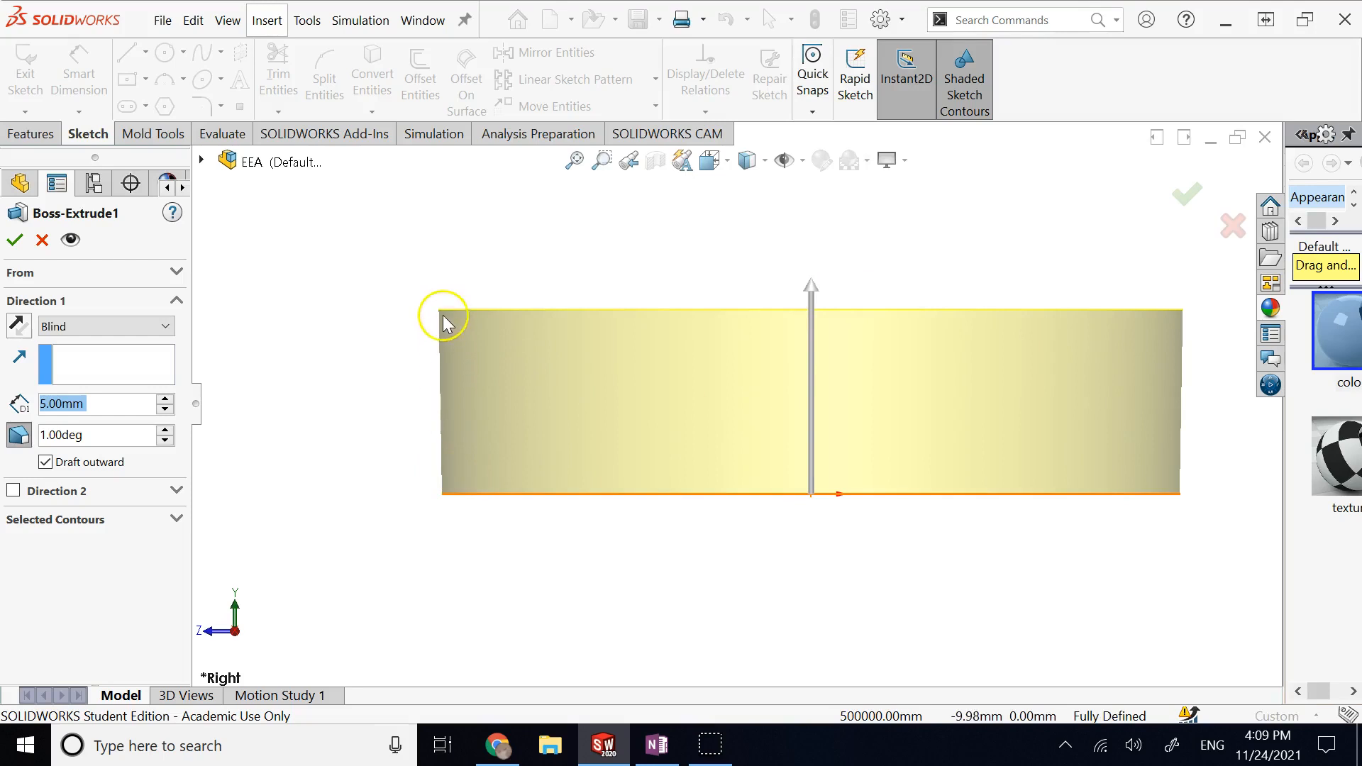
pyautogui.click(42, 242)
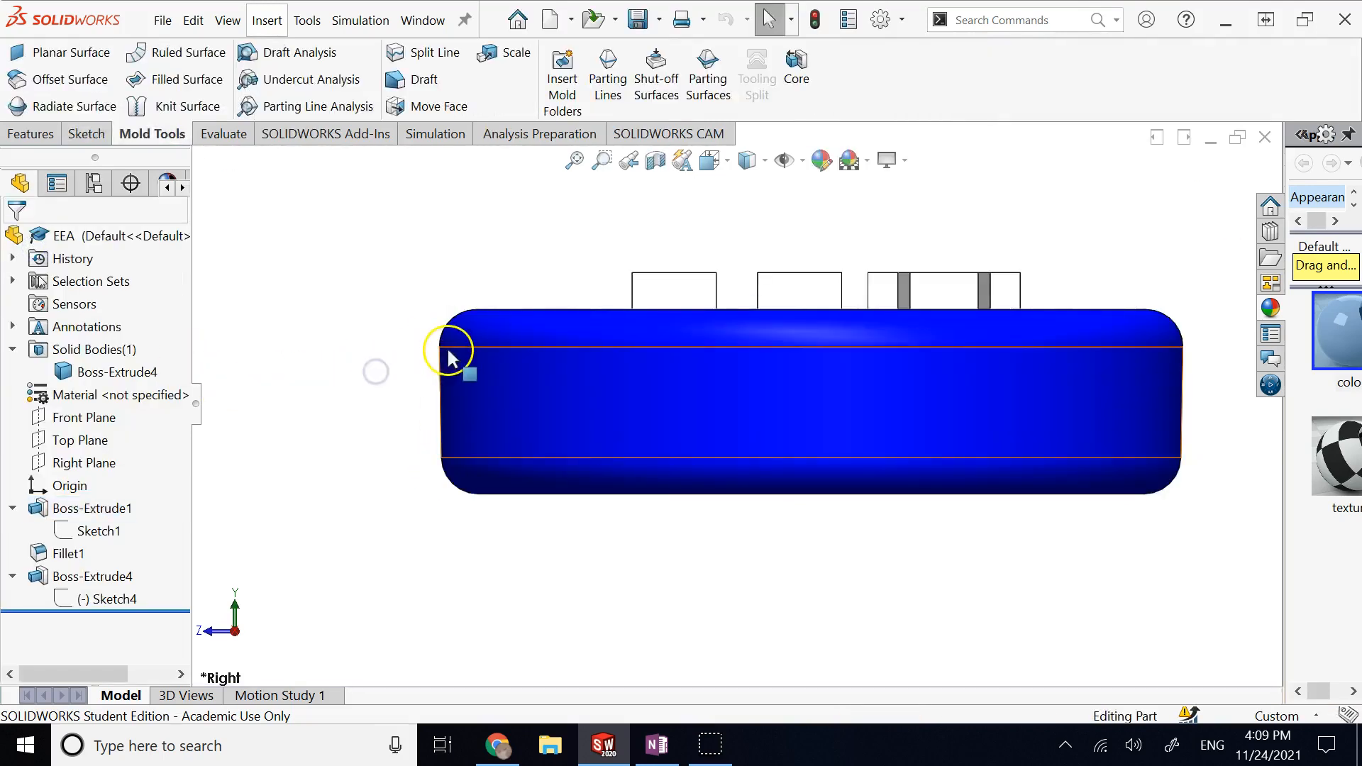
pyautogui.click(451, 355)
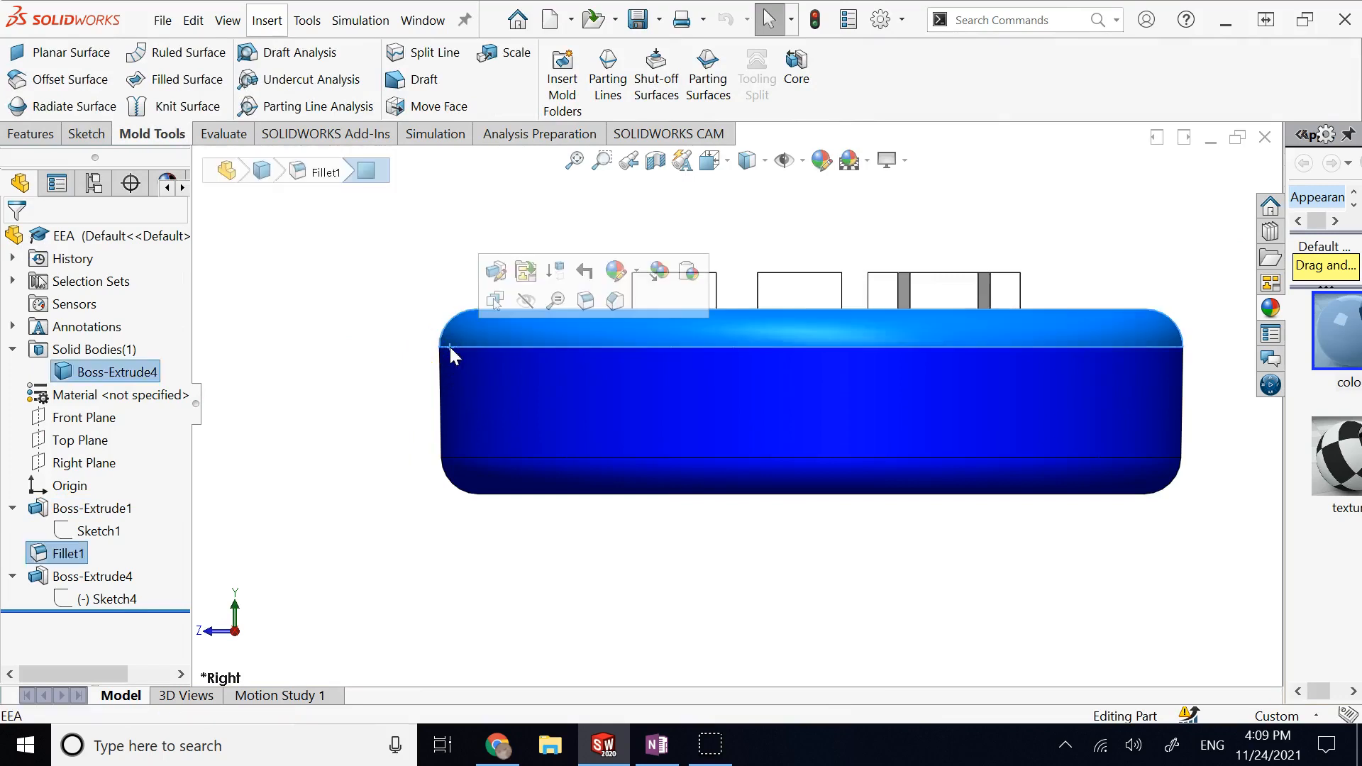
pyautogui.click(386, 286)
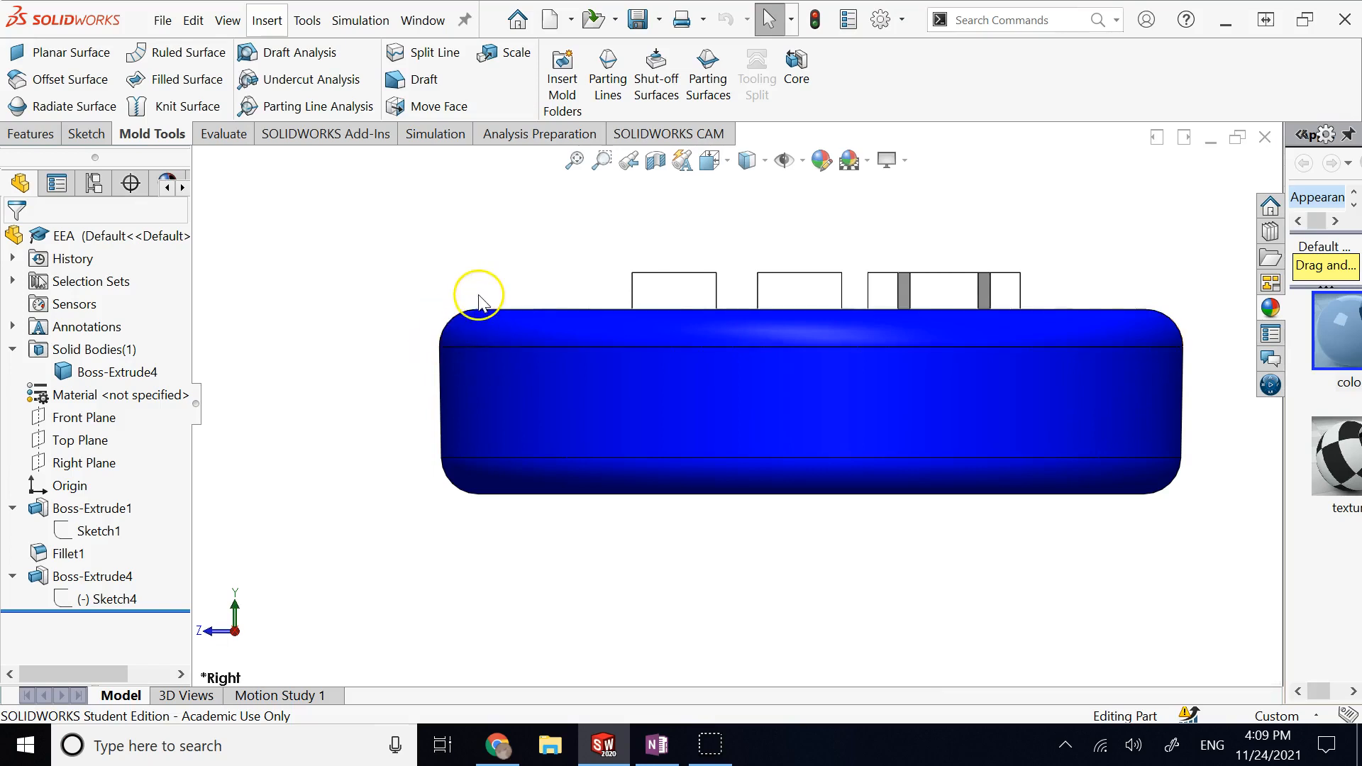
# Inspect the side faces of the raised EEA letters for draft.
pyautogui.click(659, 294)
pyautogui.click(798, 291)
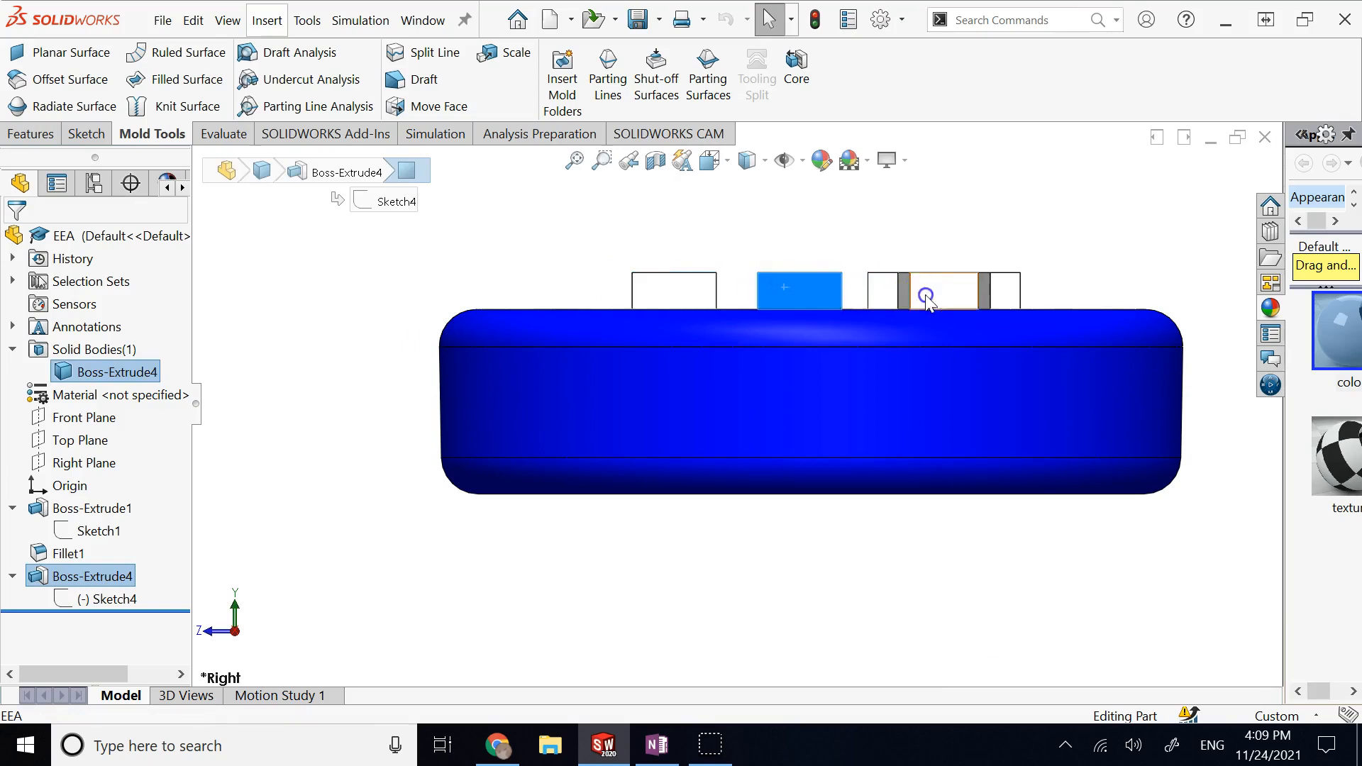
pyautogui.click(926, 297)
pyautogui.click(883, 292)
pyautogui.click(677, 291)
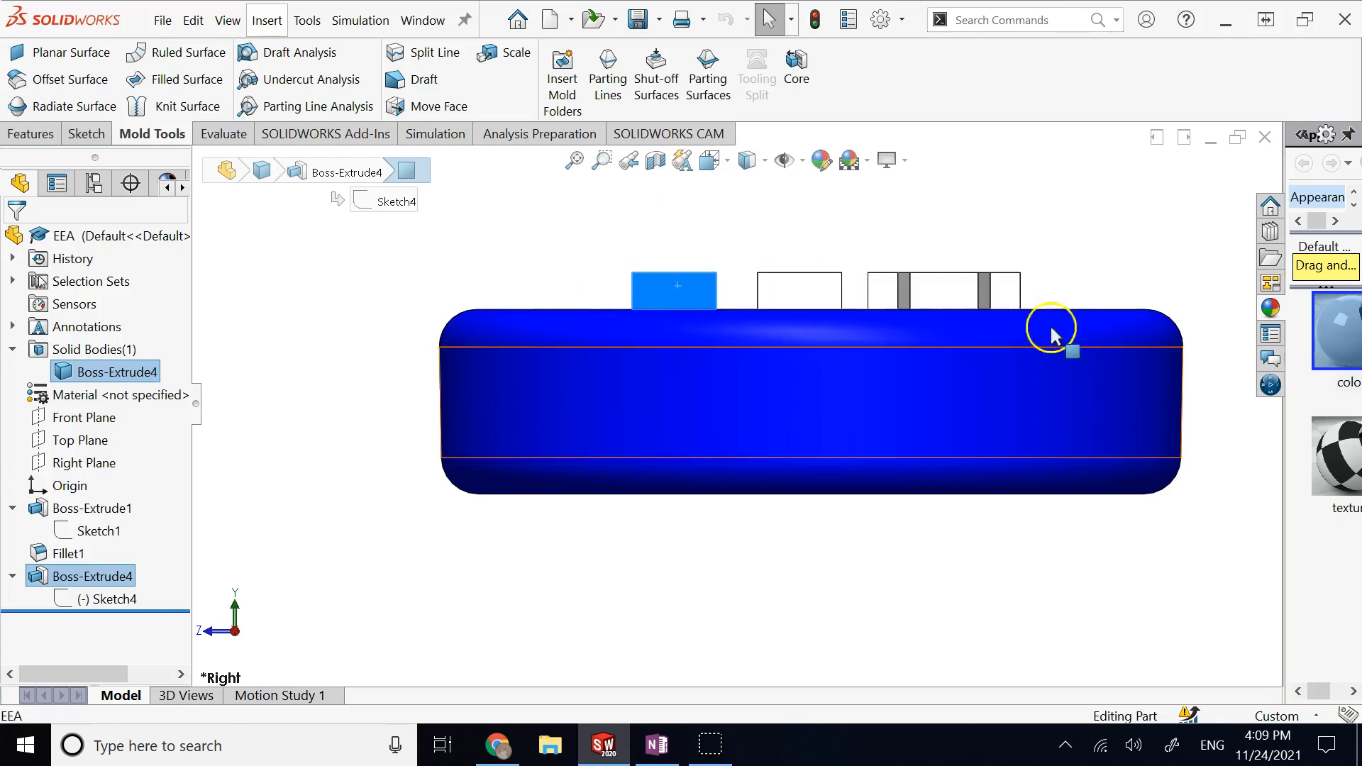
# Edit the EEA lettering extrusion, turn on an inward draft of 1 degree, and check the preview closely.
pyautogui.click(76, 576)
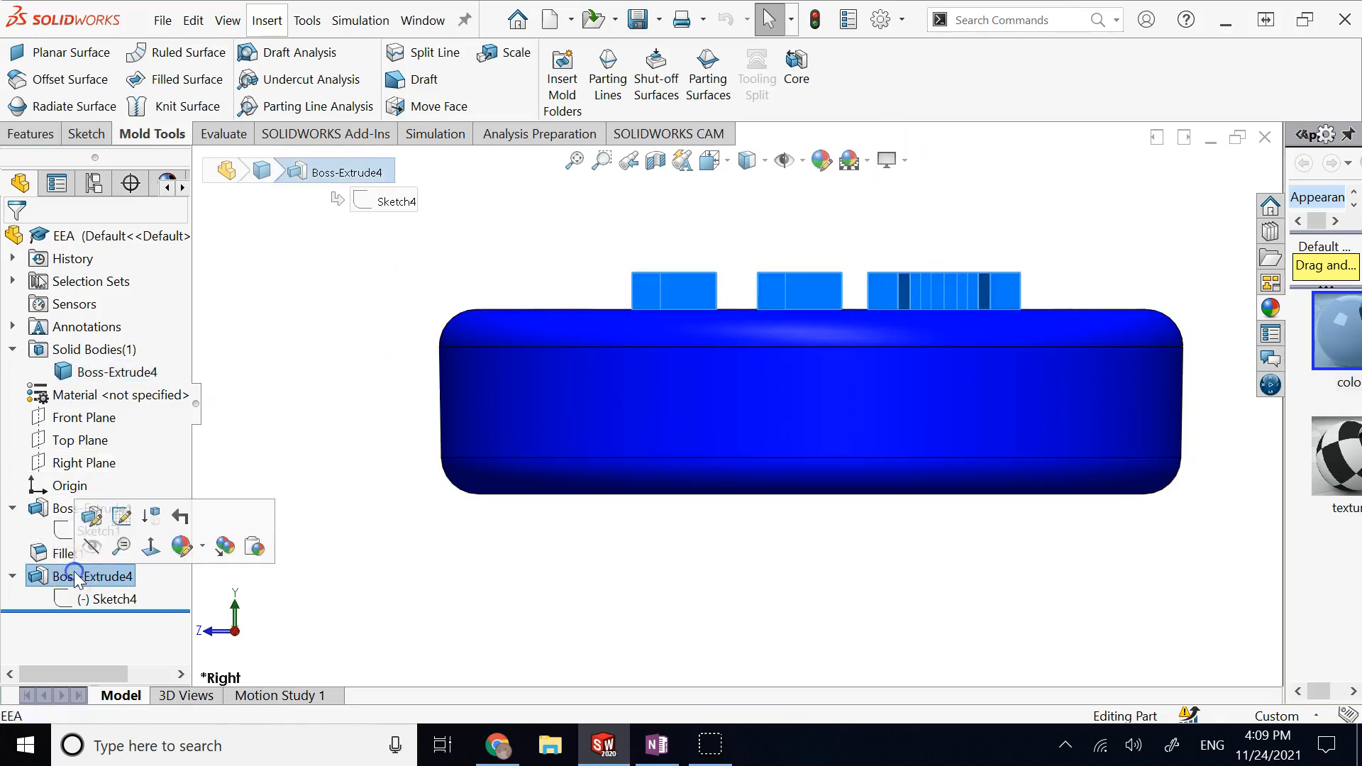
pyautogui.click(92, 517)
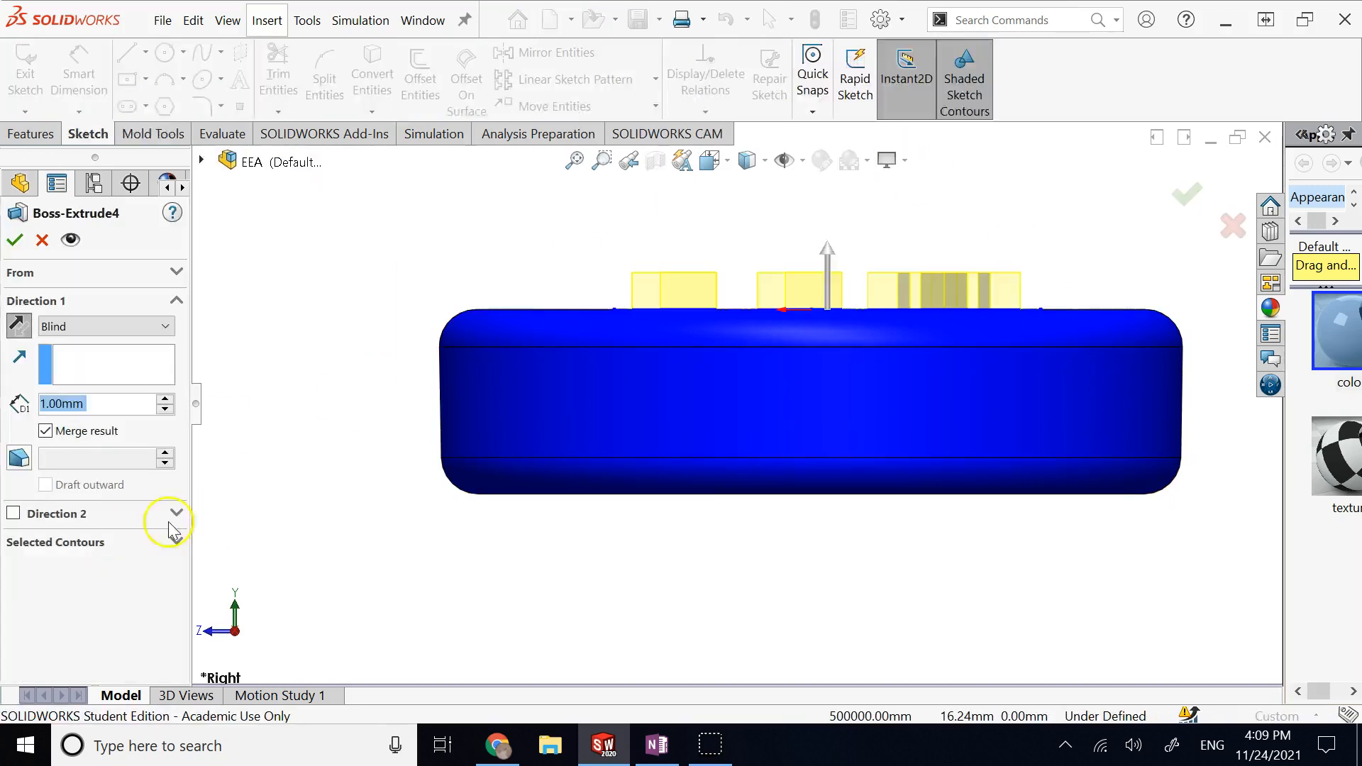
pyautogui.click(19, 459)
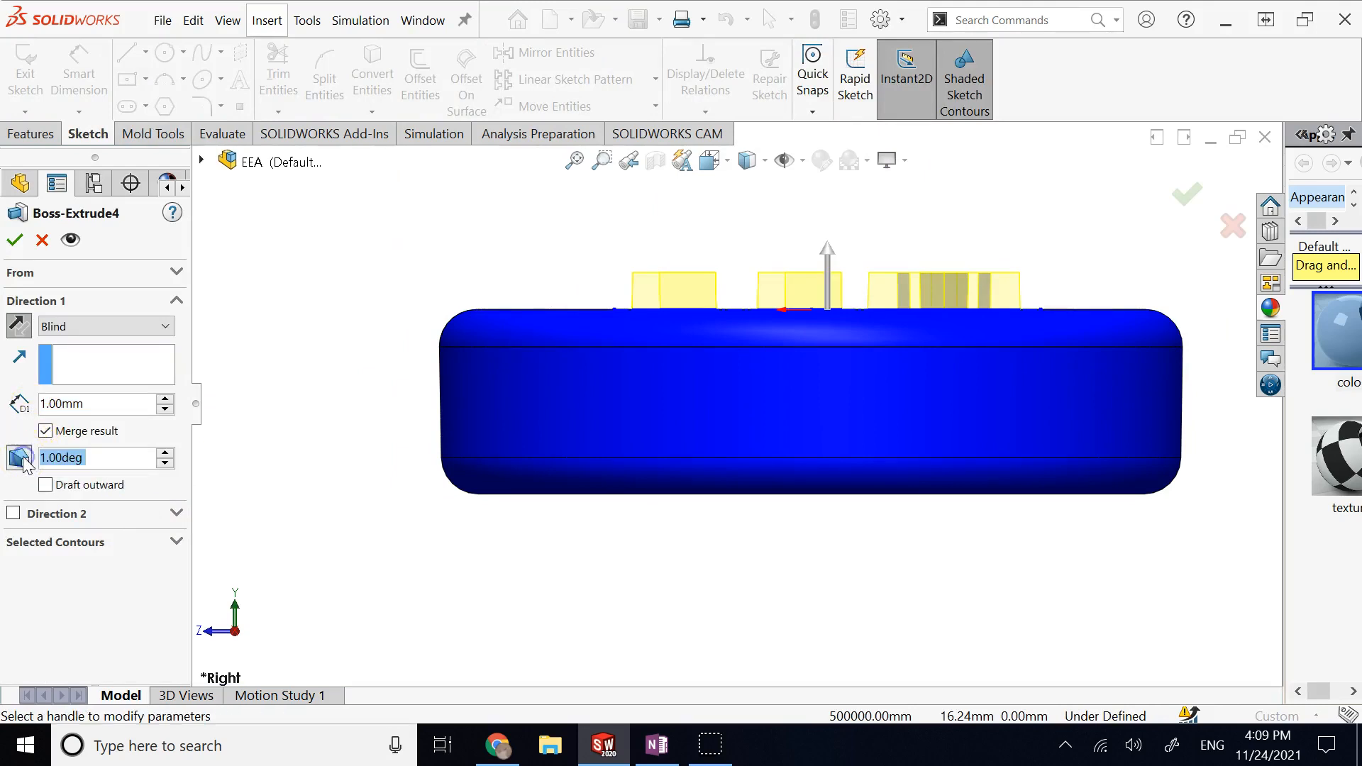
pyautogui.scroll(2, 748, 268)
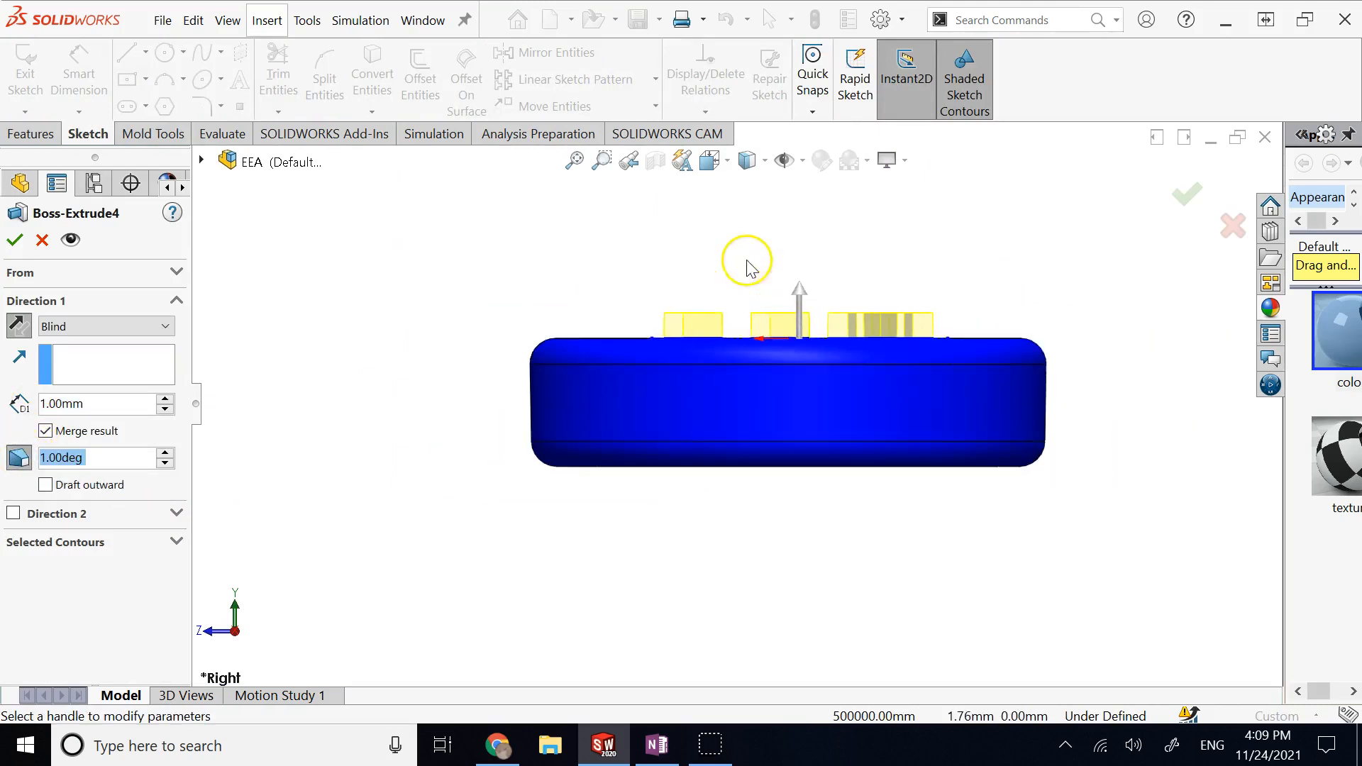
pyautogui.scroll(-6, 719, 361)
pyautogui.scroll(-3, 709, 352)
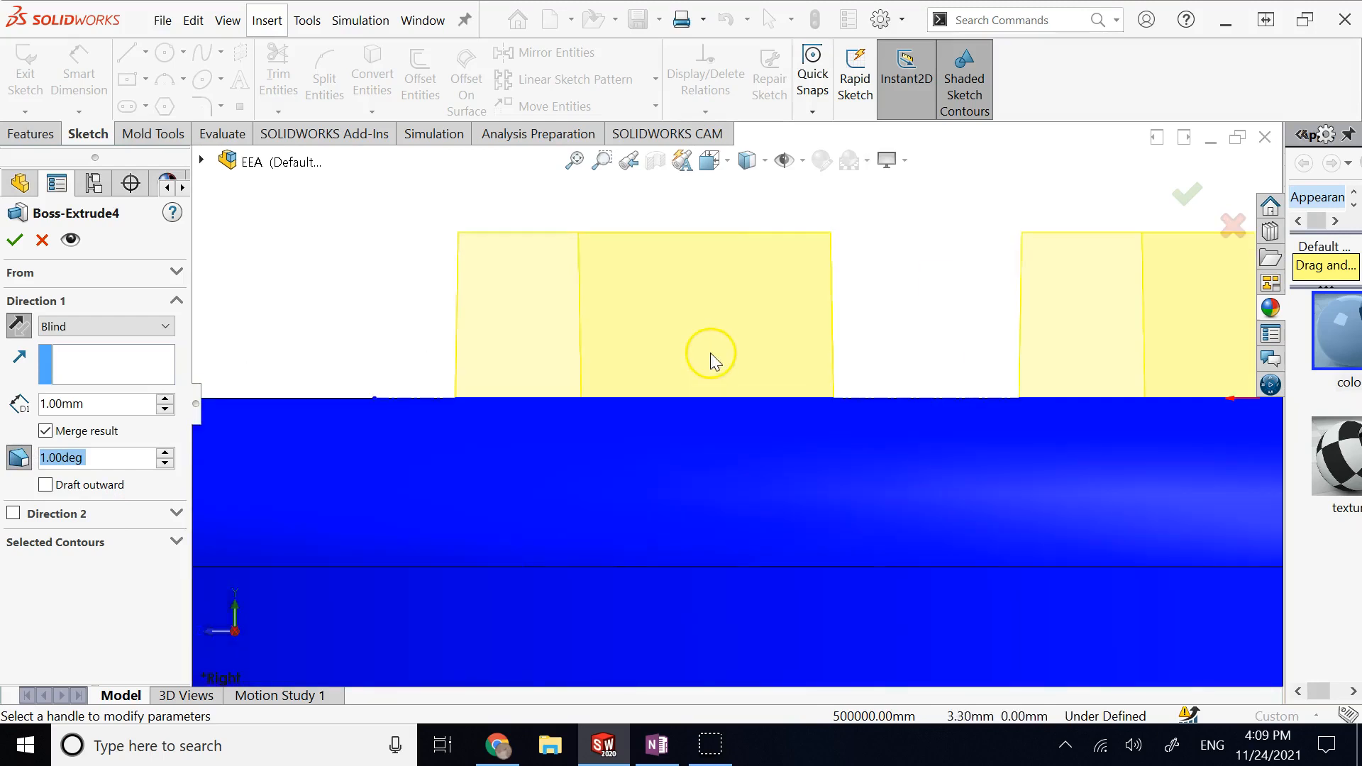
pyautogui.scroll(1, 780, 408)
pyautogui.scroll(2, 780, 408)
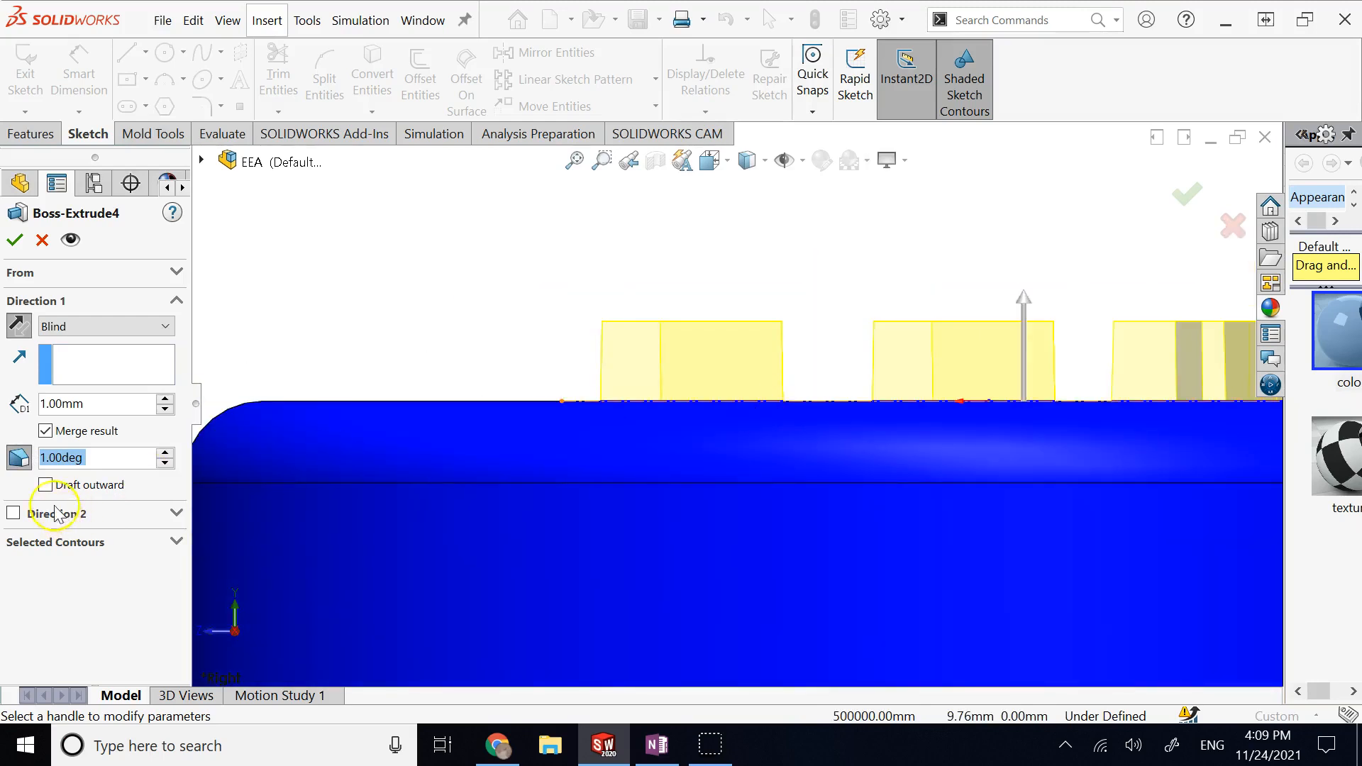
# Try a draft angle of 5 degrees on the lettering extrusion and check the taper in the preview.
pyautogui.click(165, 454)
pyautogui.click(166, 454)
pyautogui.click(165, 454)
pyautogui.click(417, 309)
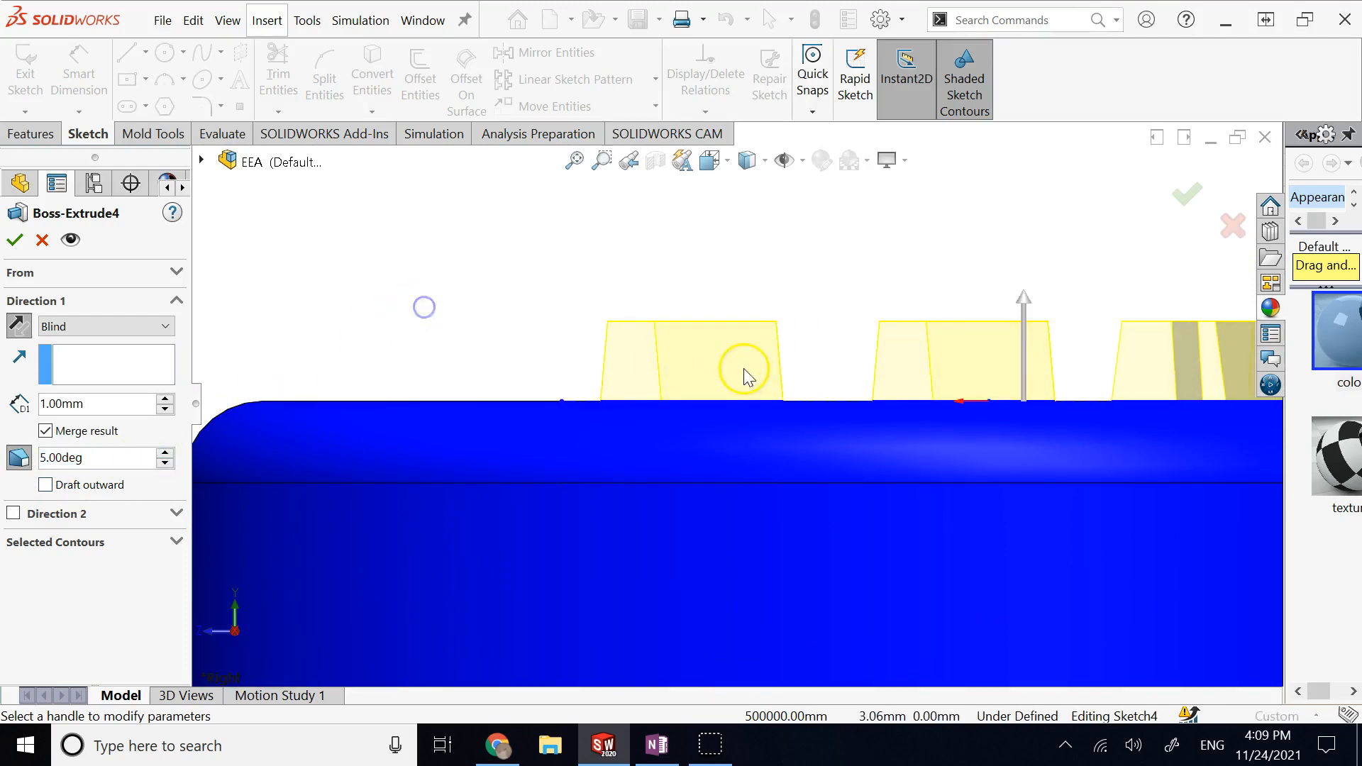
pyautogui.scroll(3, 785, 383)
pyautogui.scroll(-3, 706, 433)
pyautogui.scroll(-3, 706, 433)
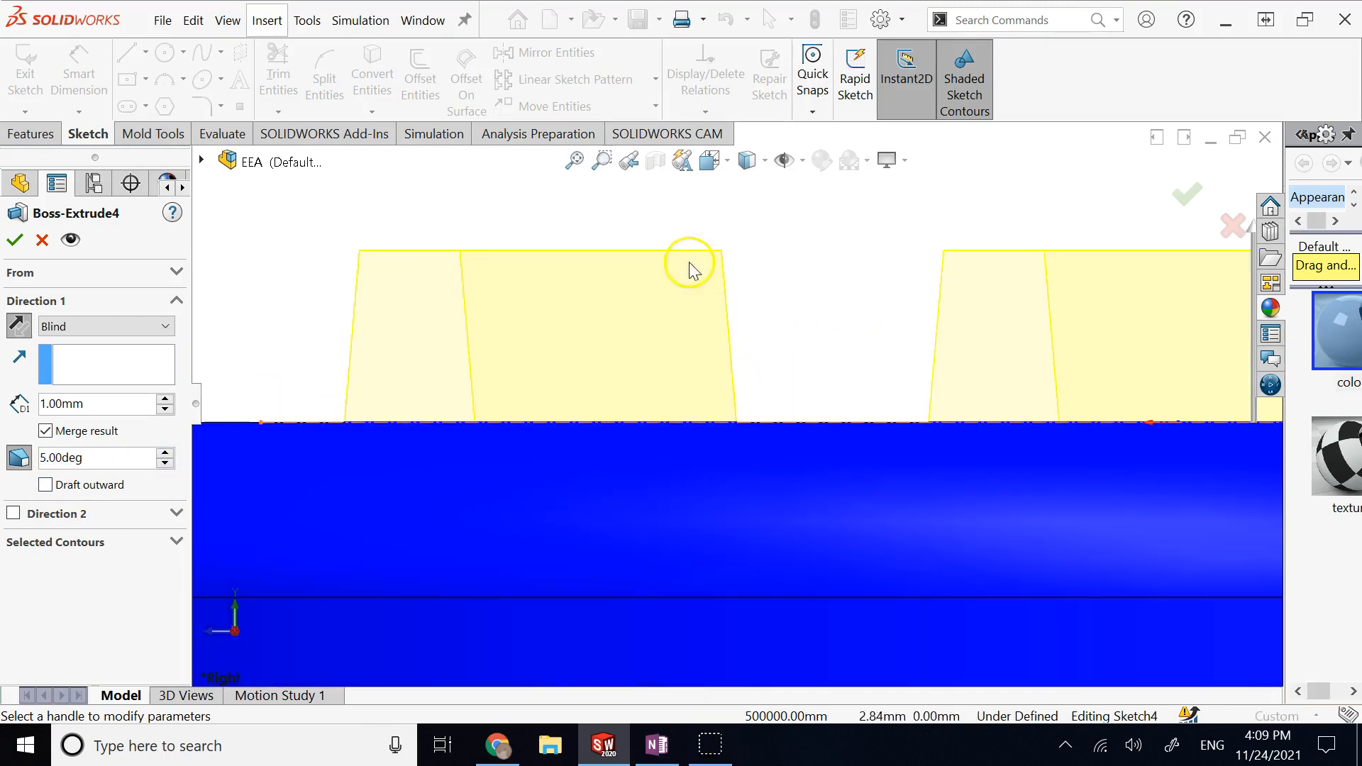
# Try an exaggerated draft angle of 13 degrees on the lettering extrusion.
pyautogui.click(166, 455)
pyautogui.click(165, 454)
pyautogui.click(165, 454)
pyautogui.click(165, 454)
pyautogui.click(165, 454)
pyautogui.click(165, 454)
pyautogui.click(165, 454)
pyautogui.click(165, 454)
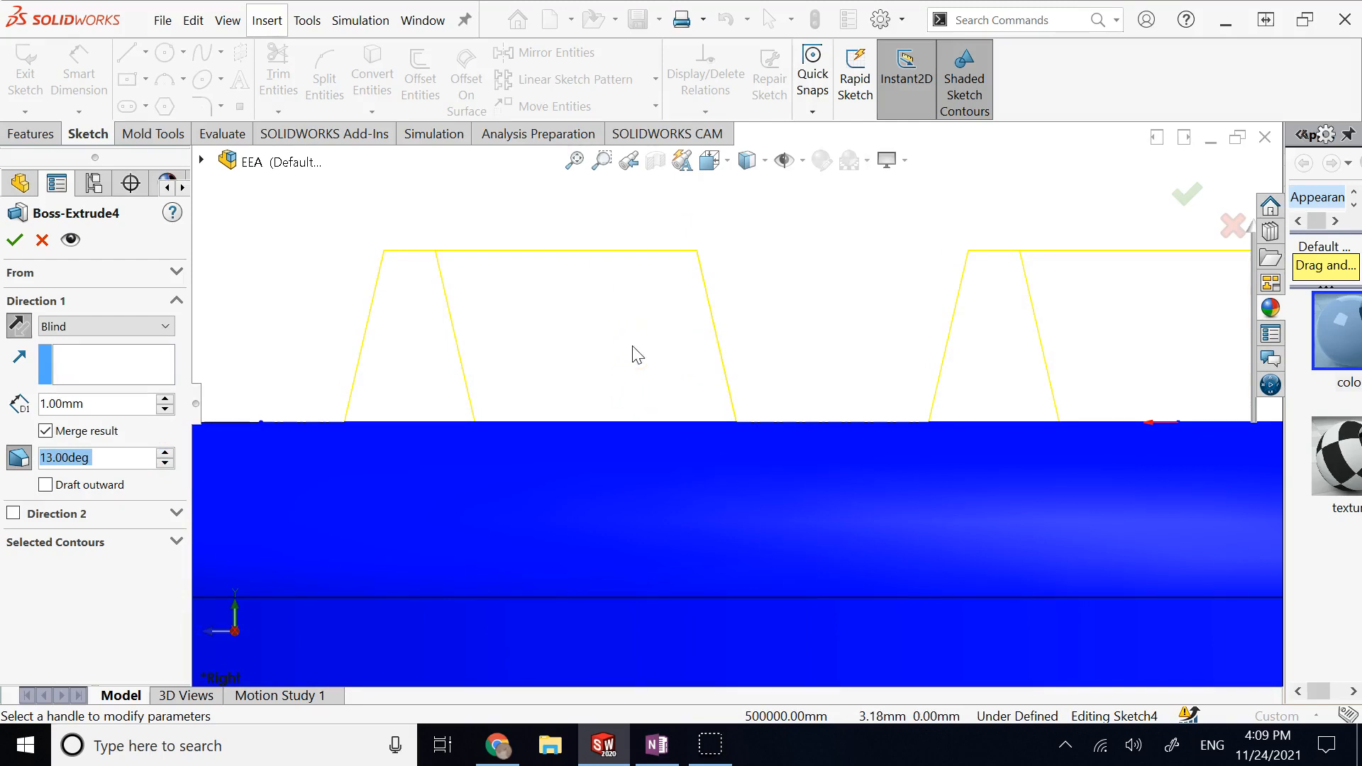
# Set the lettering extrusion's draft angle to 1 degree, compare the outward option, and accept the feature with inward draft.
pyautogui.write('1')
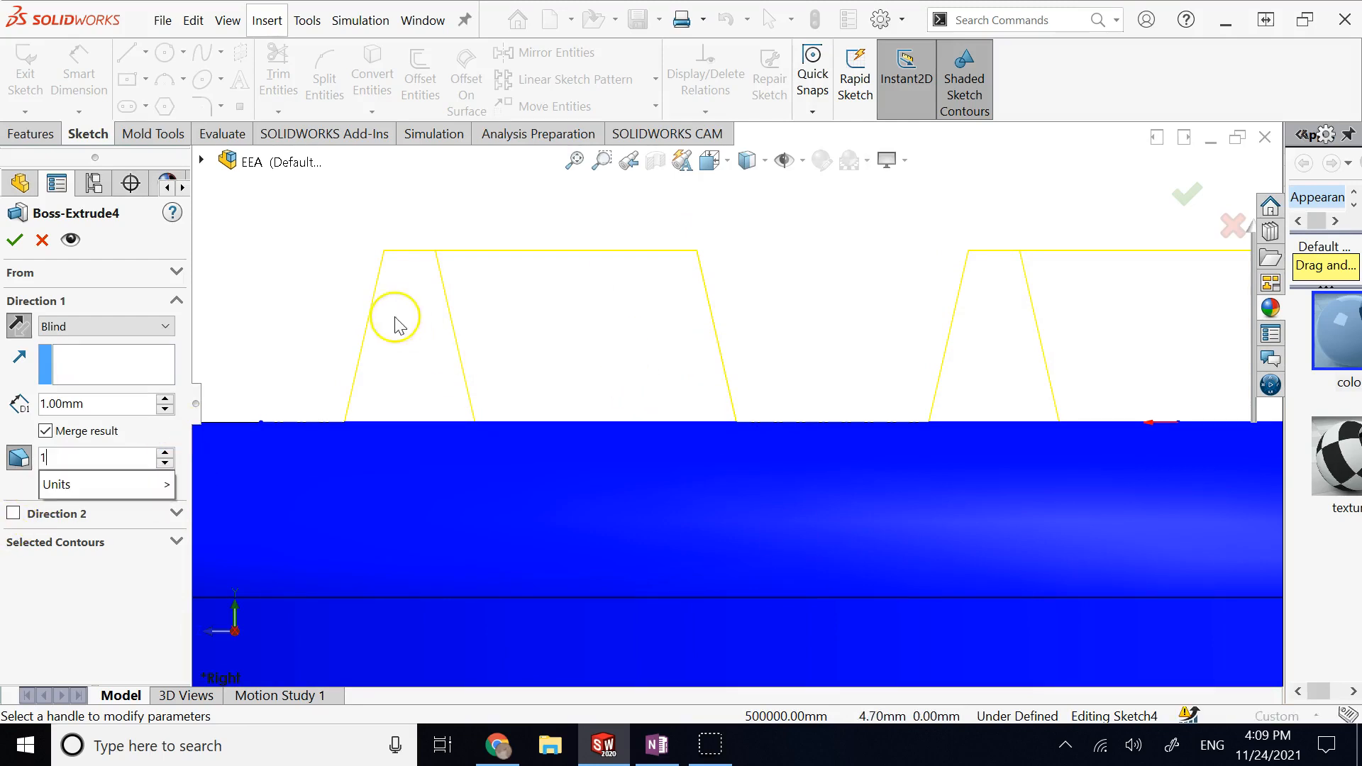
pyautogui.click(395, 317)
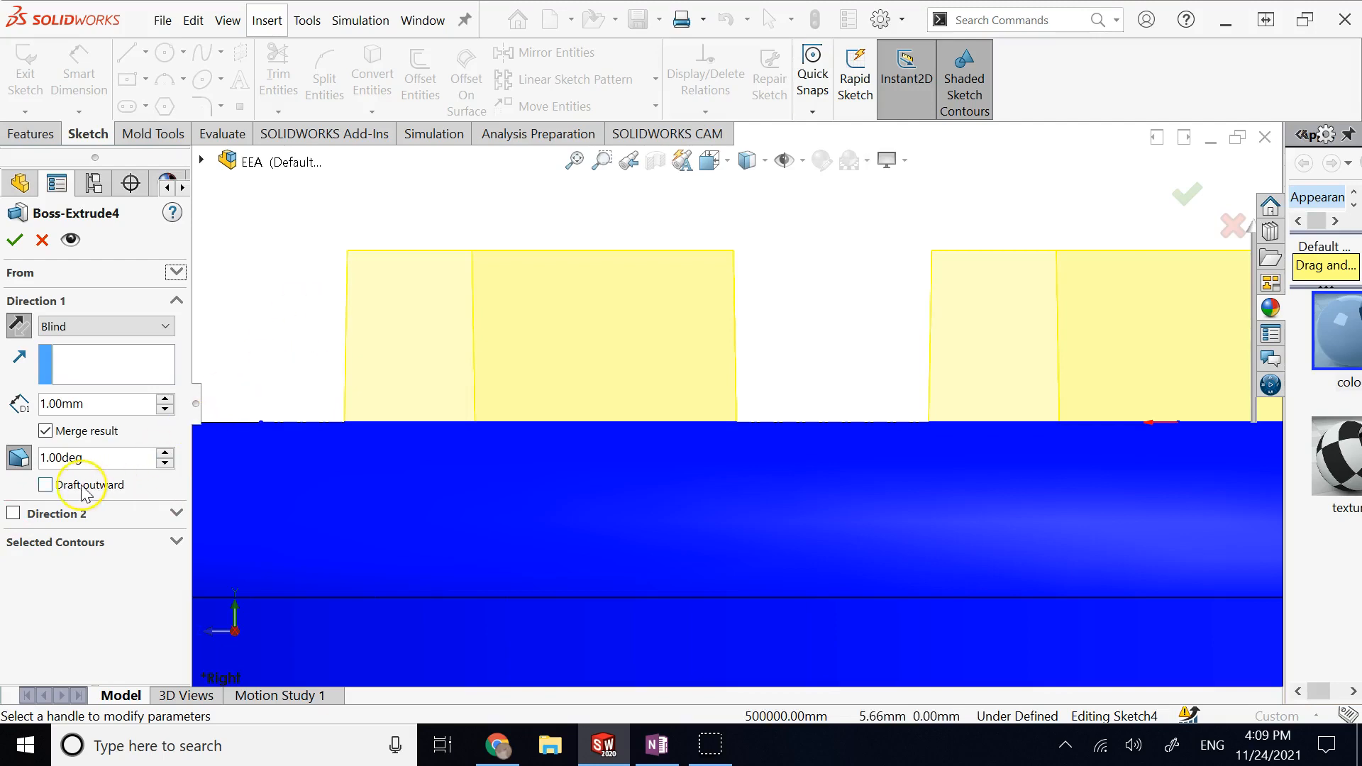
pyautogui.click(46, 485)
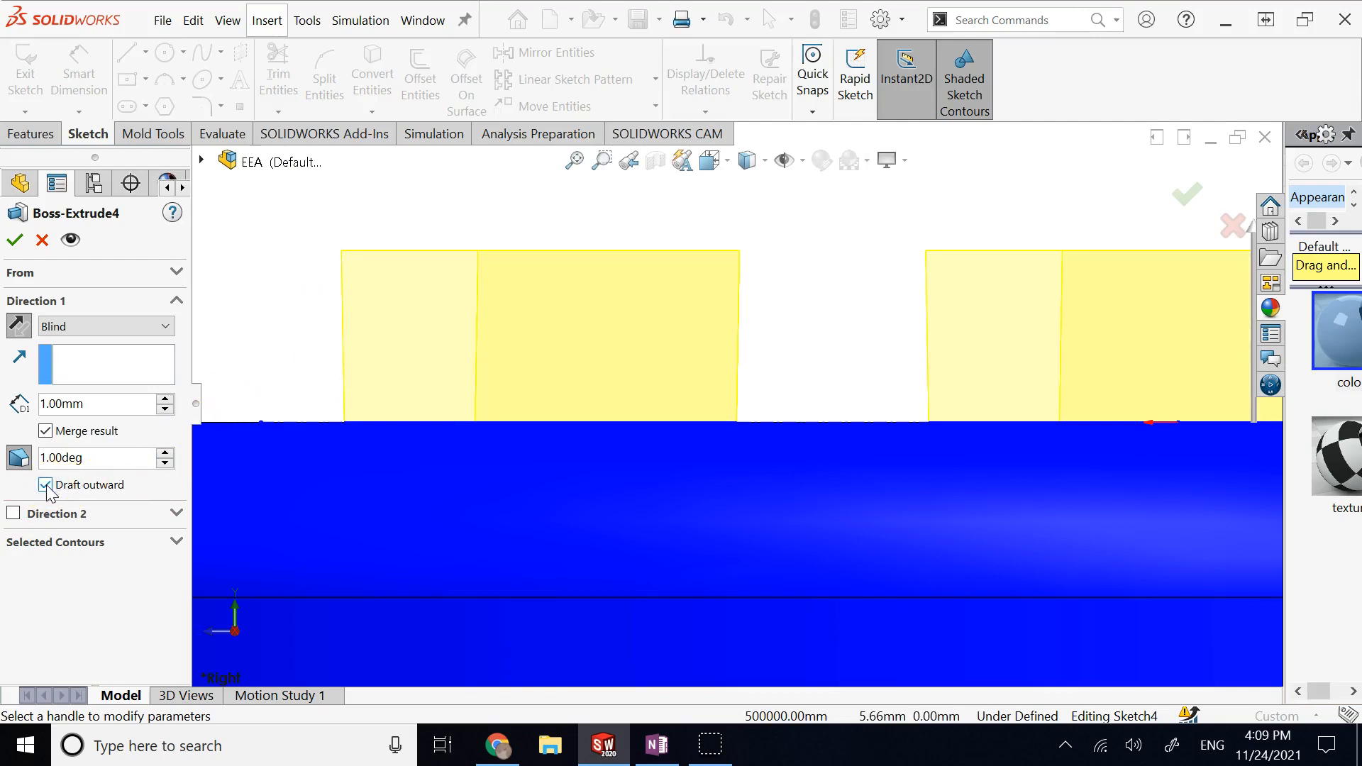
pyautogui.click(45, 485)
pyautogui.scroll(5, 419, 441)
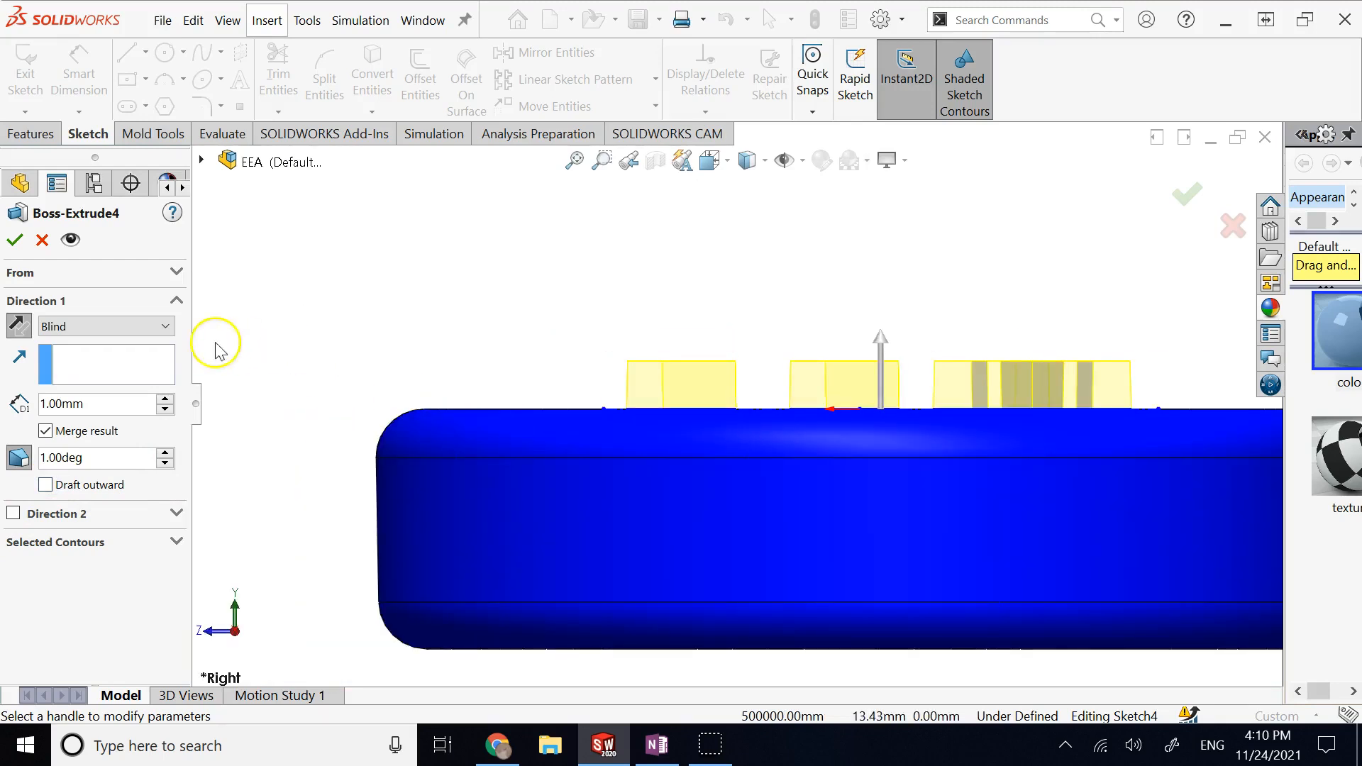
pyautogui.click(15, 240)
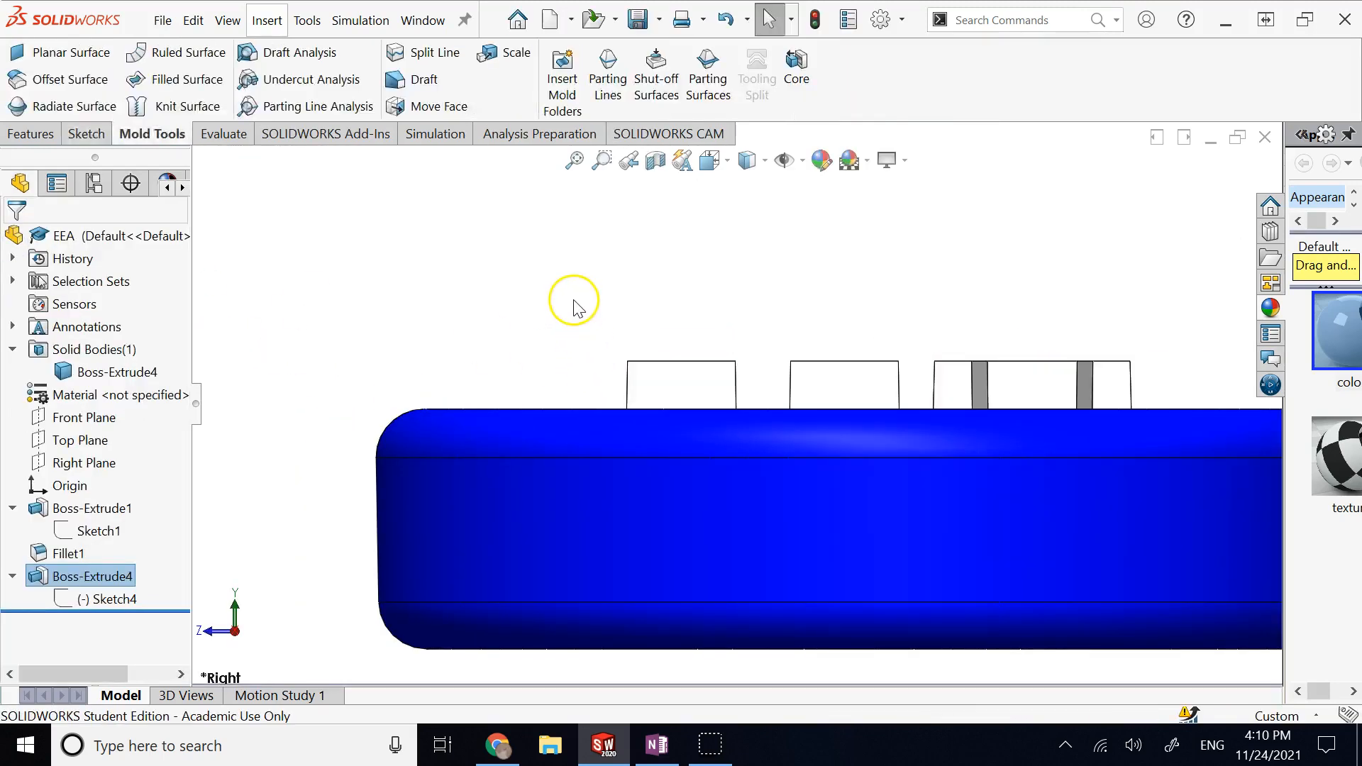
# Run a 1-degree draft analysis of the part with the disc's flat upper face as the pull direction, and examine the colours.
pyautogui.press('Down')
pyautogui.press('Down')
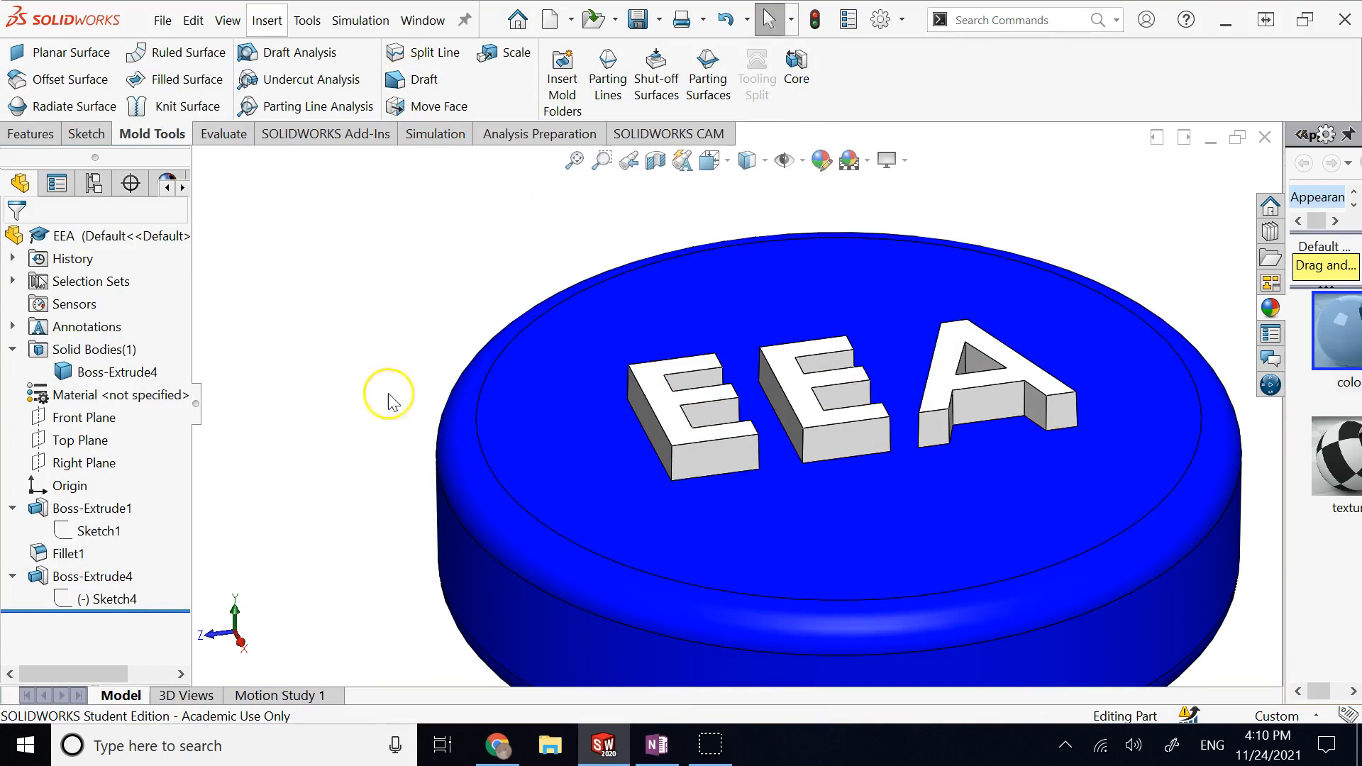
pyautogui.scroll(3, 388, 426)
pyautogui.scroll(-4, 906, 508)
pyautogui.scroll(4, 775, 365)
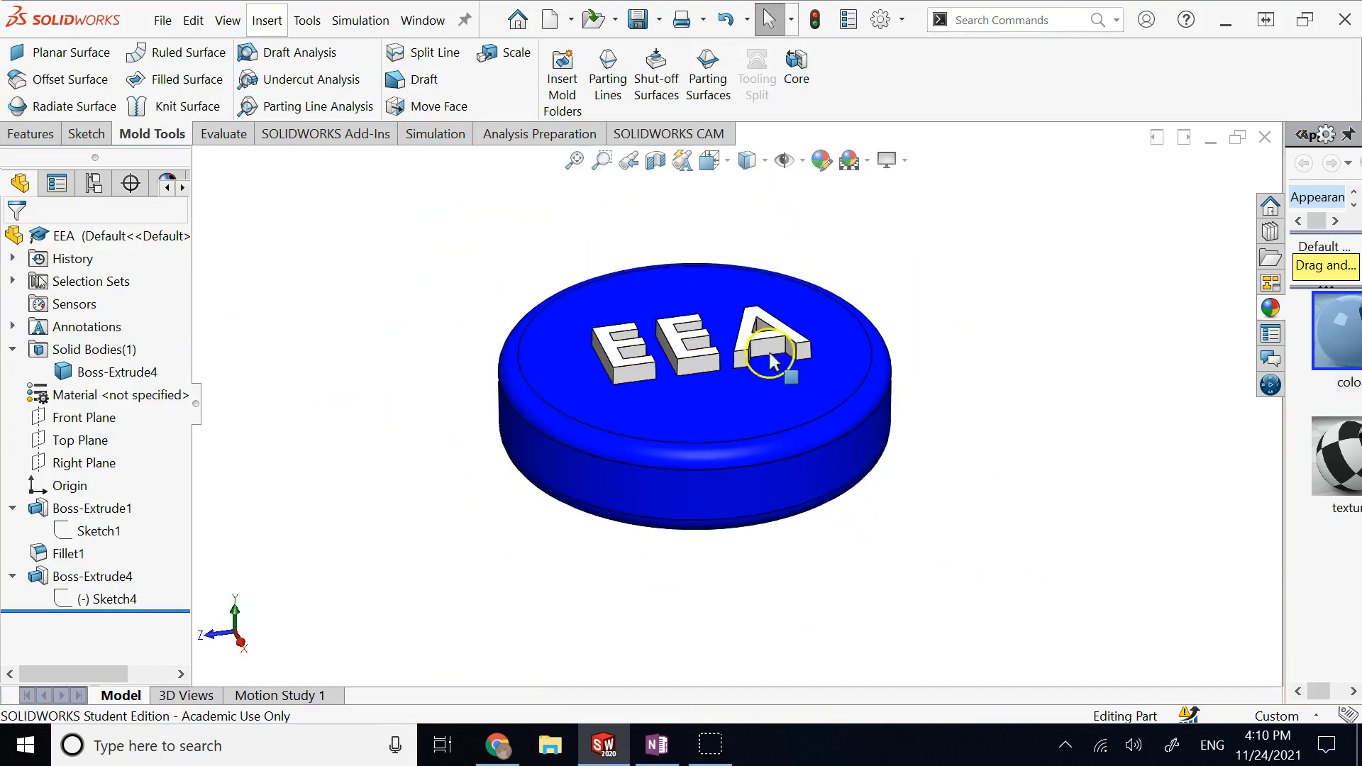
pyautogui.scroll(-1, 687, 291)
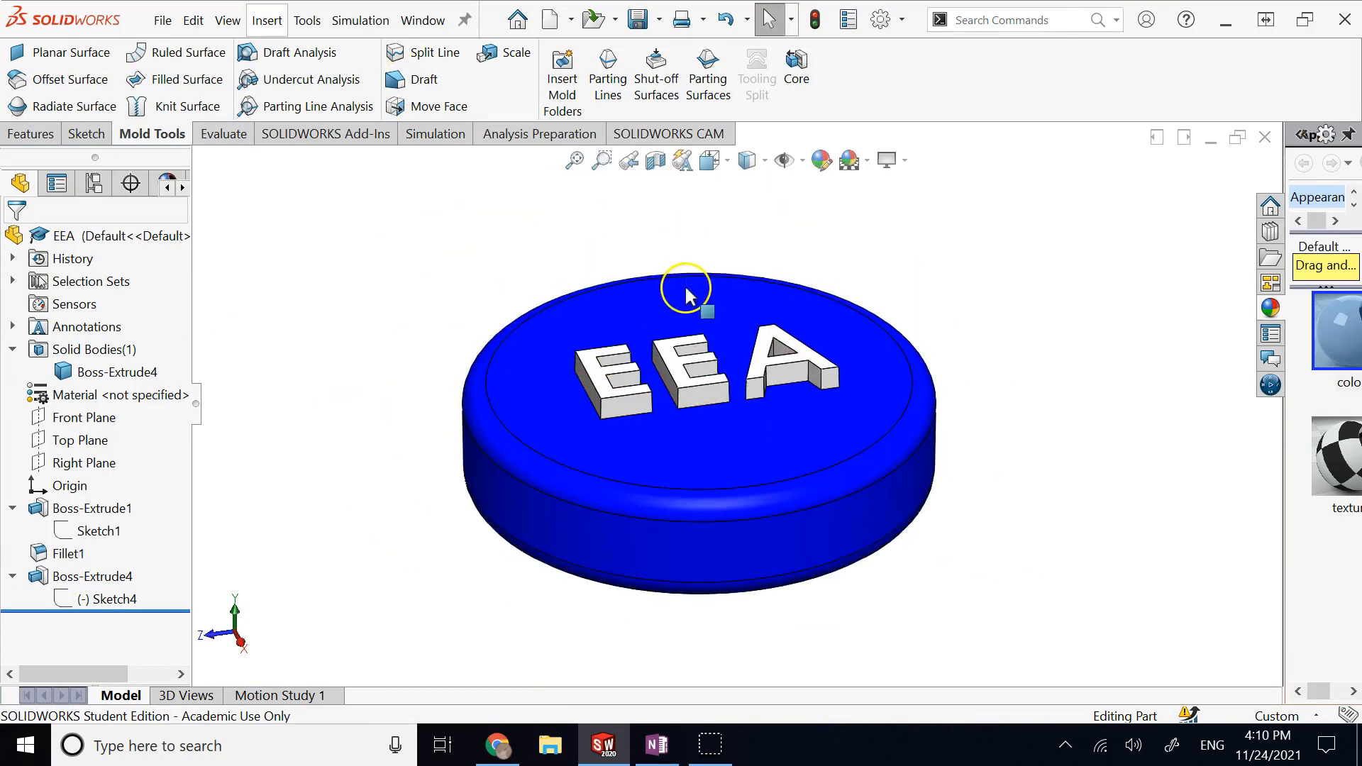
pyautogui.click(282, 57)
pyautogui.click(82, 303)
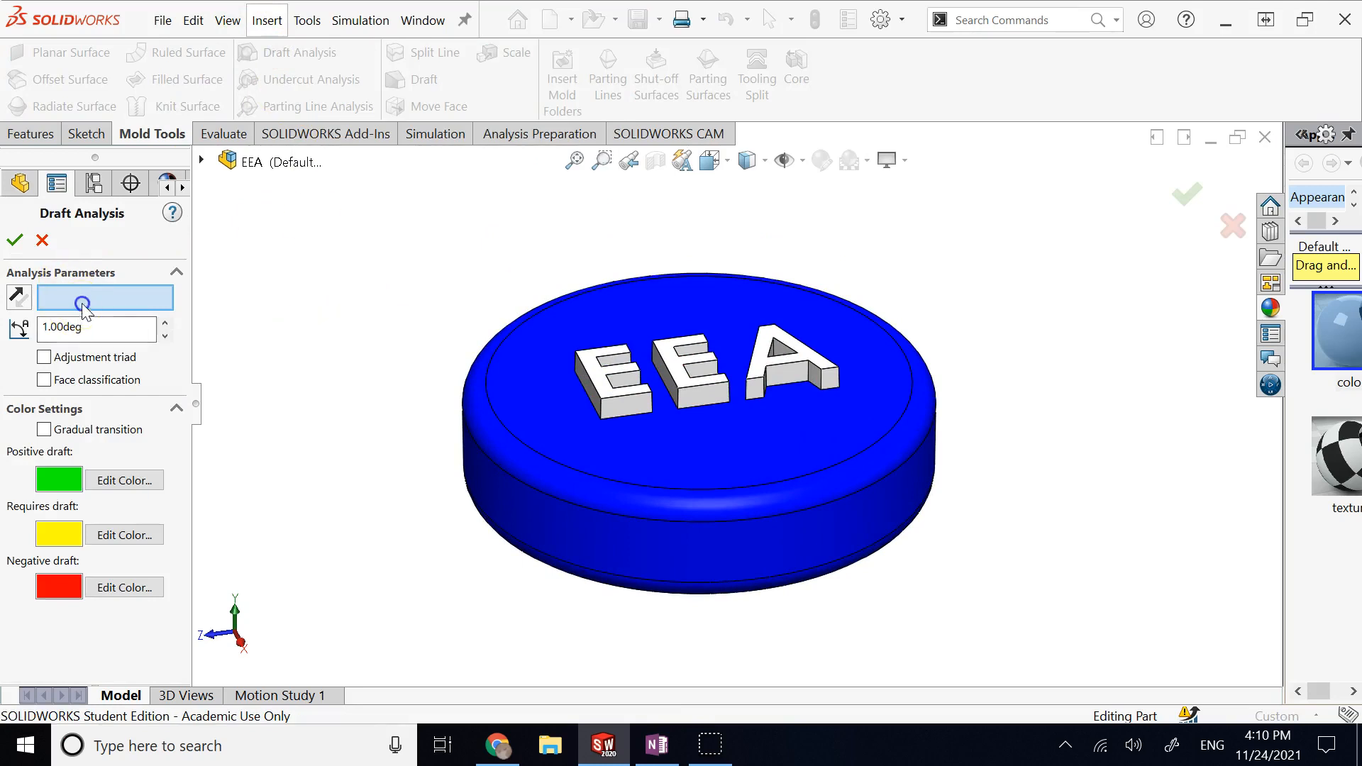
pyautogui.click(729, 461)
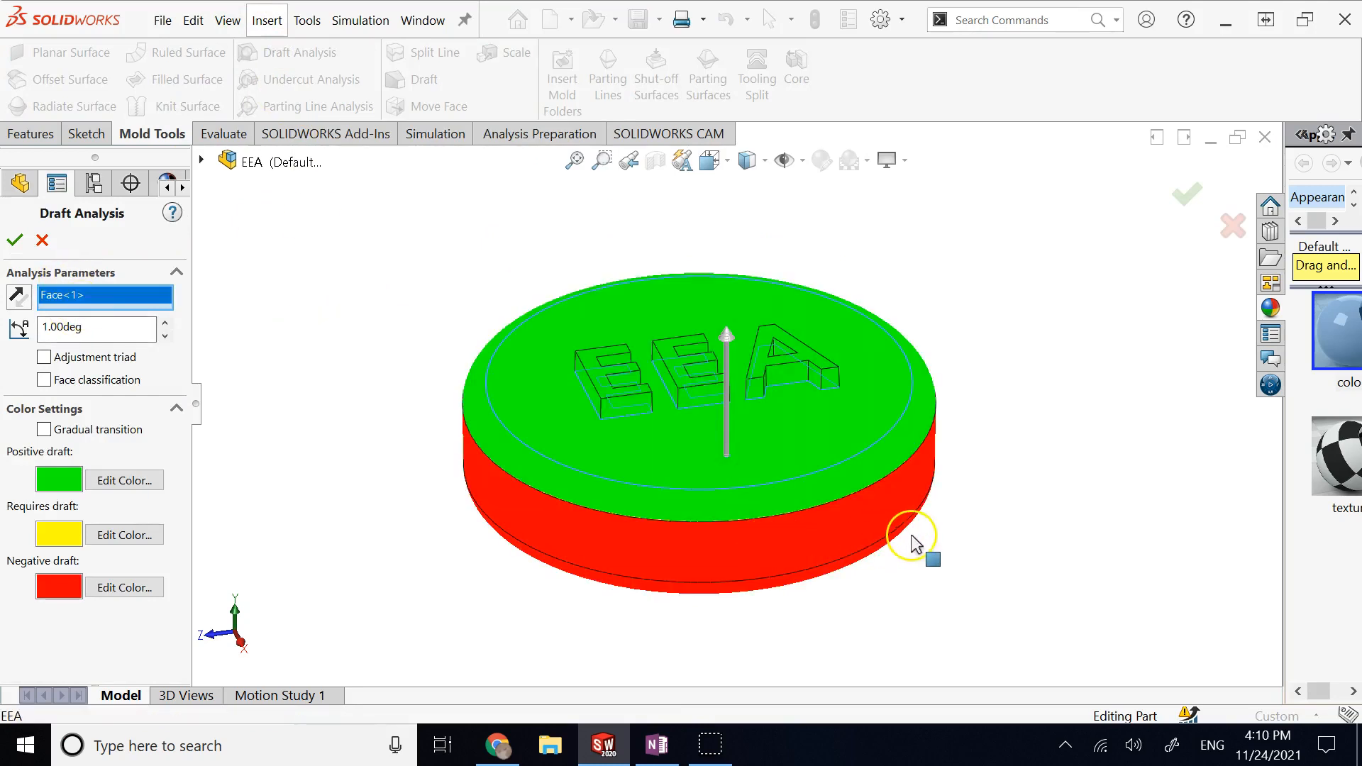
pyautogui.moveTo(610, 428); pyautogui.dragTo(688, 325, button='middle')
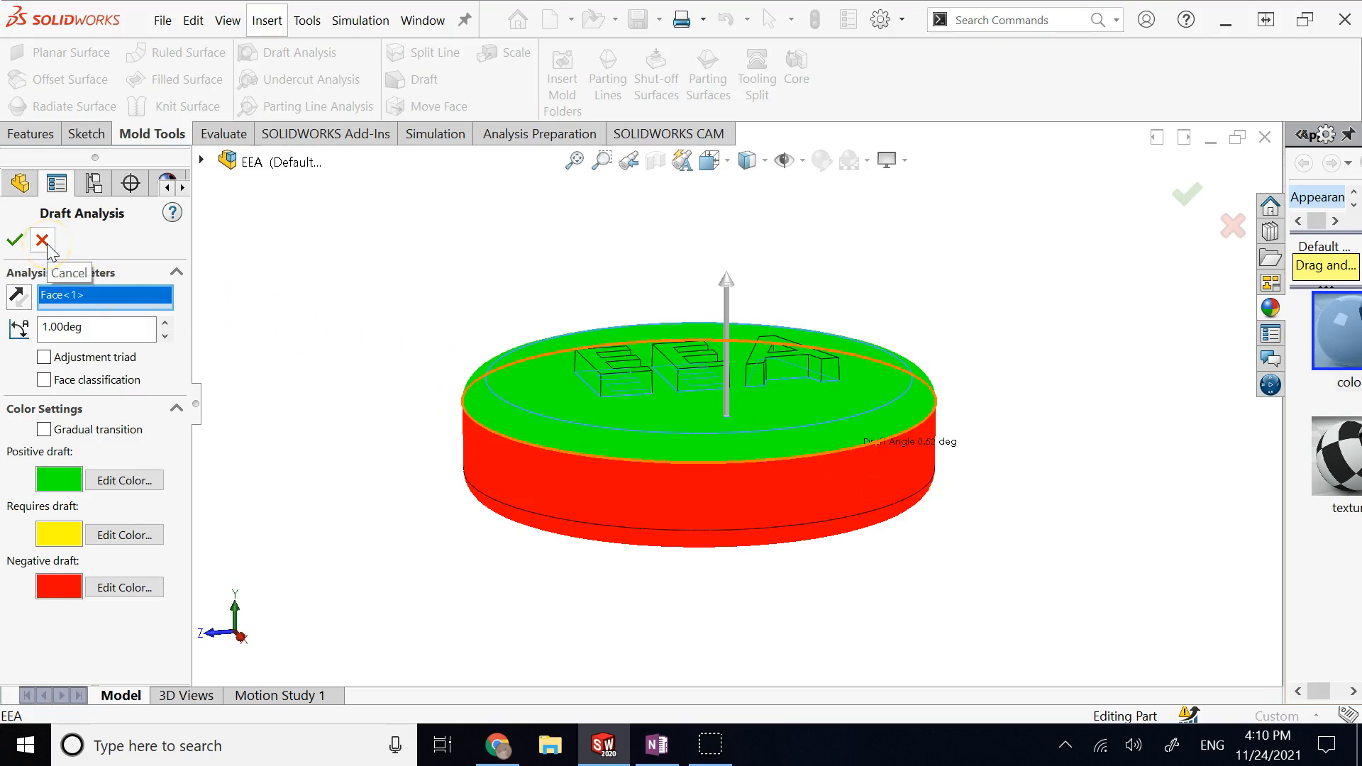
# Try a draft analysis angle of 3 degrees and check the draft on the disc's side wall and the letter sides.
pyautogui.moveTo(88, 329); pyautogui.dragTo(32, 327)
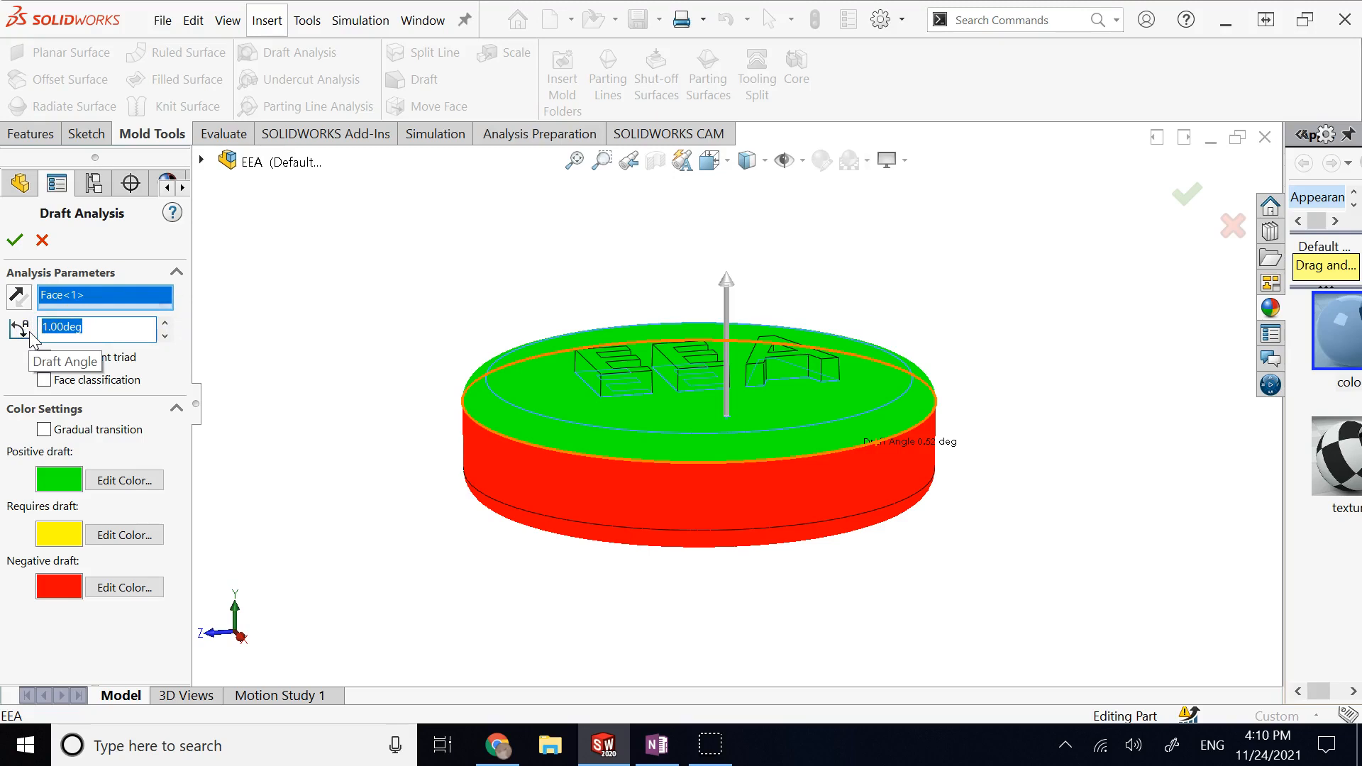
pyautogui.write('3')
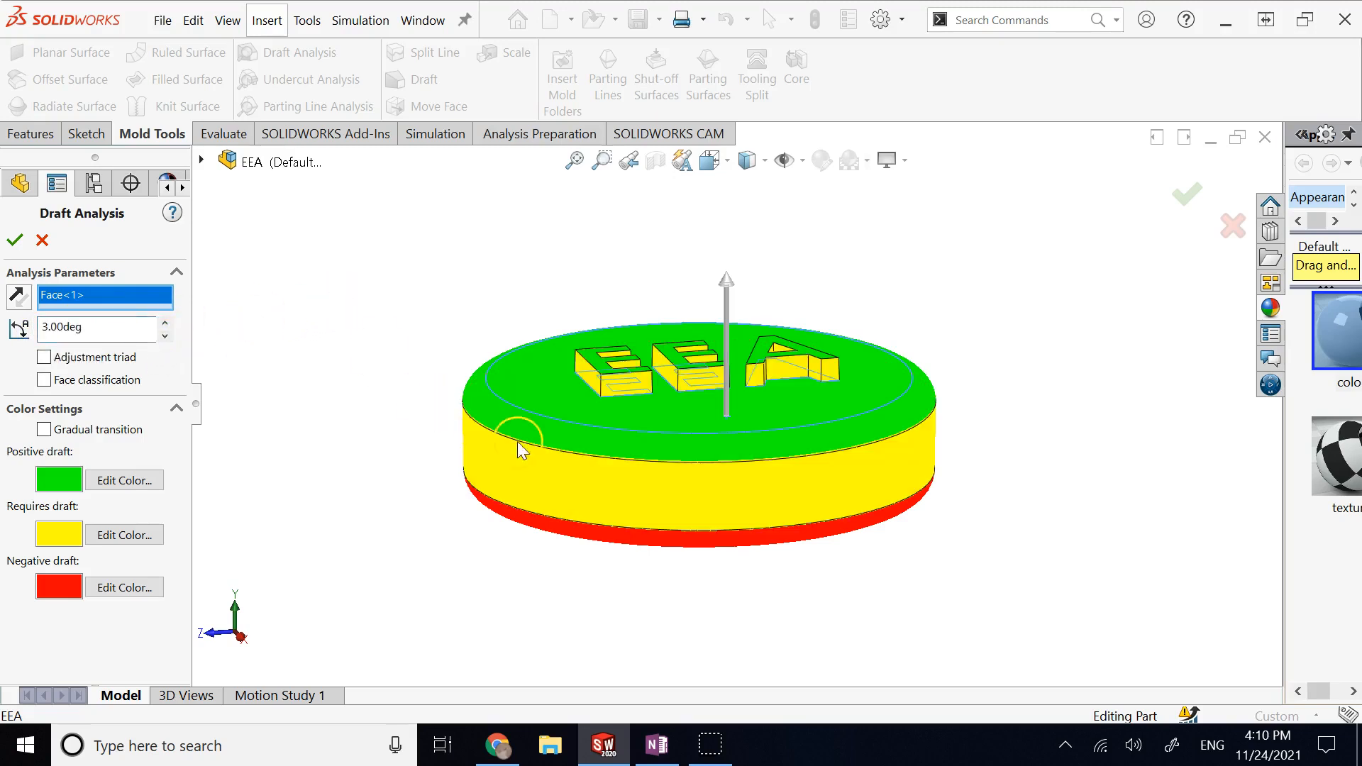
pyautogui.moveTo(555, 479)
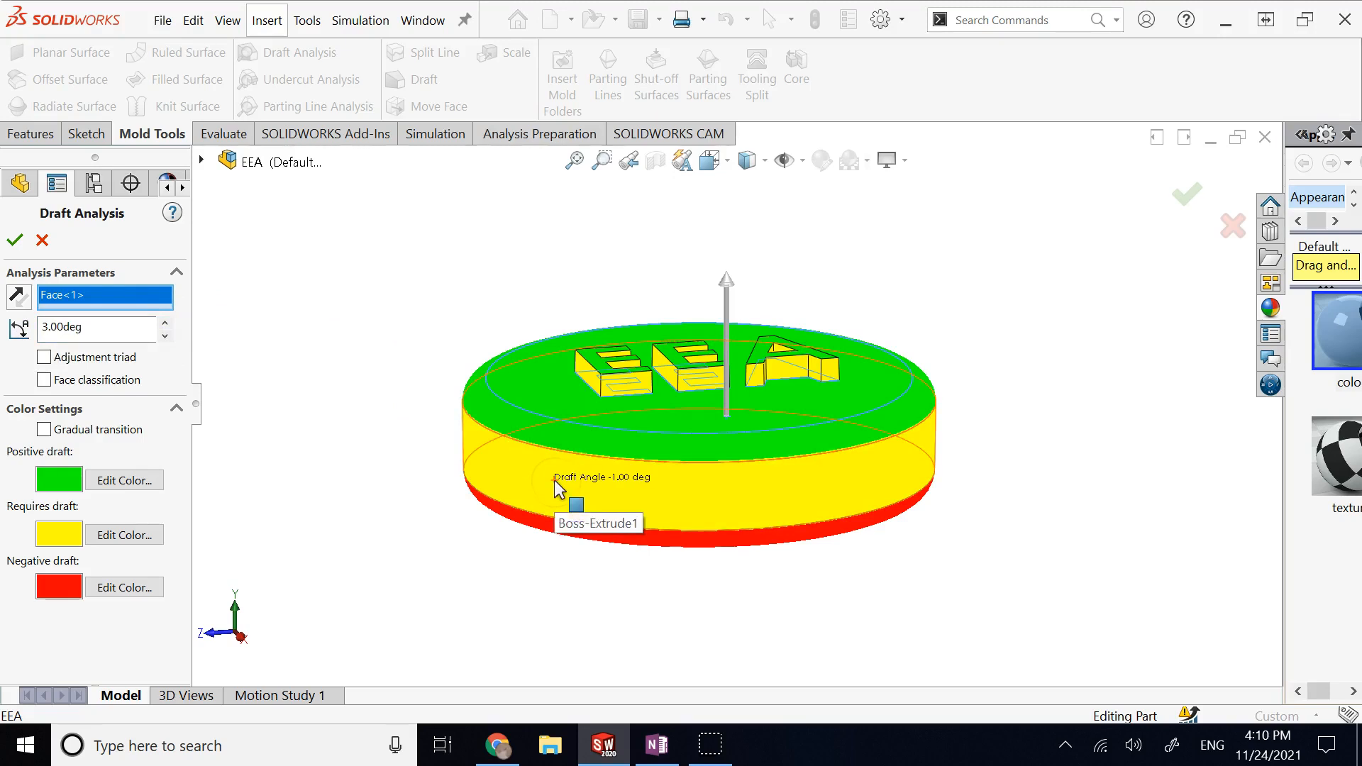
pyautogui.moveTo(620, 386)
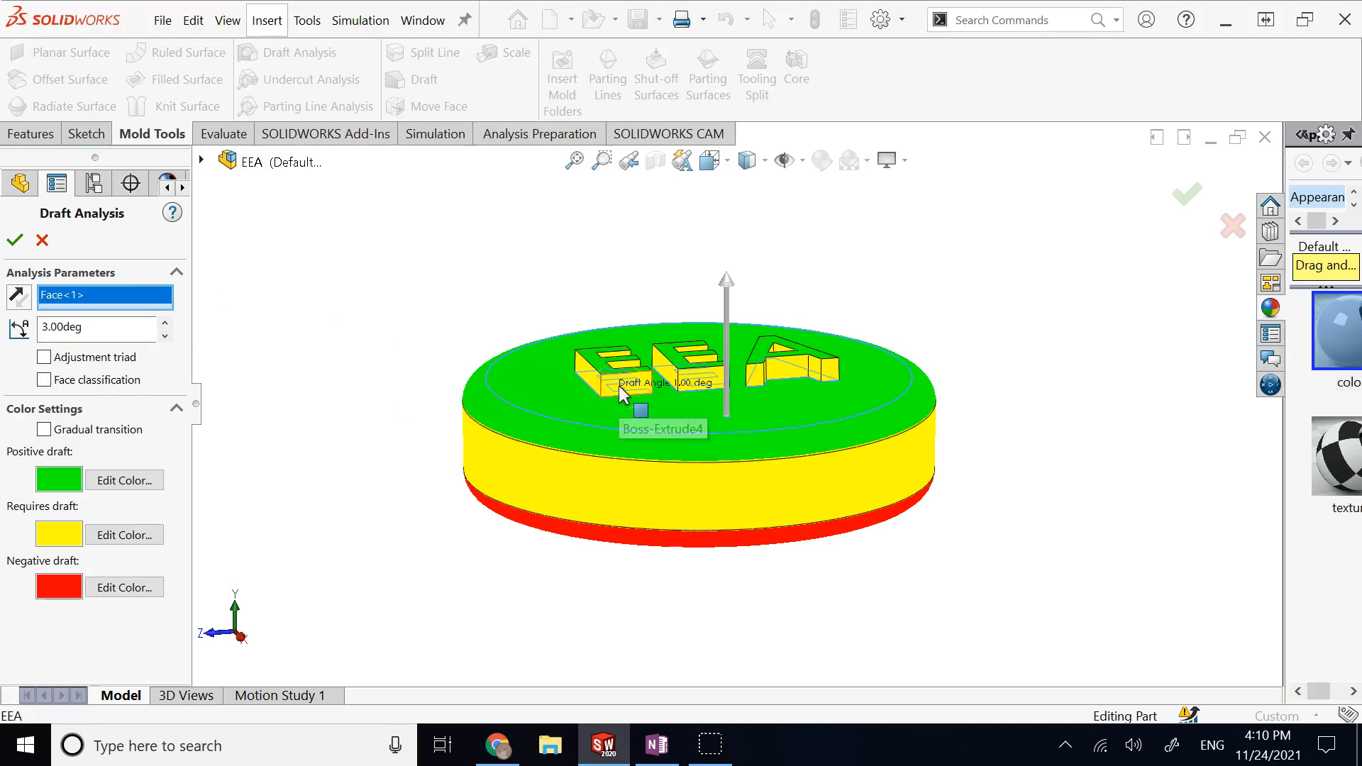
# Set the draft analysis angle to 1 degree, accept the analysis, and switch to the mold design notes in OneNote.
pyautogui.moveTo(103, 328); pyautogui.dragTo(28, 334)
pyautogui.write('1')
pyautogui.press('Return')
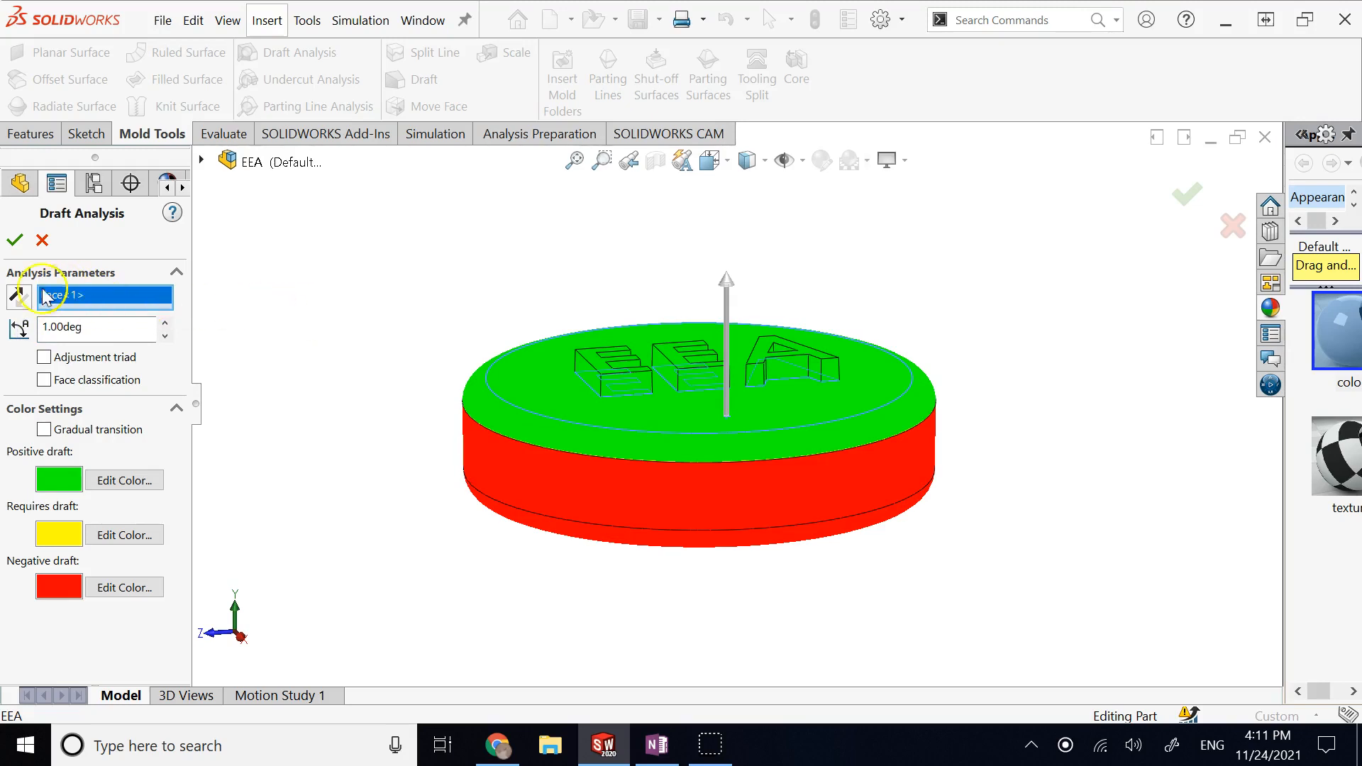
pyautogui.click(14, 244)
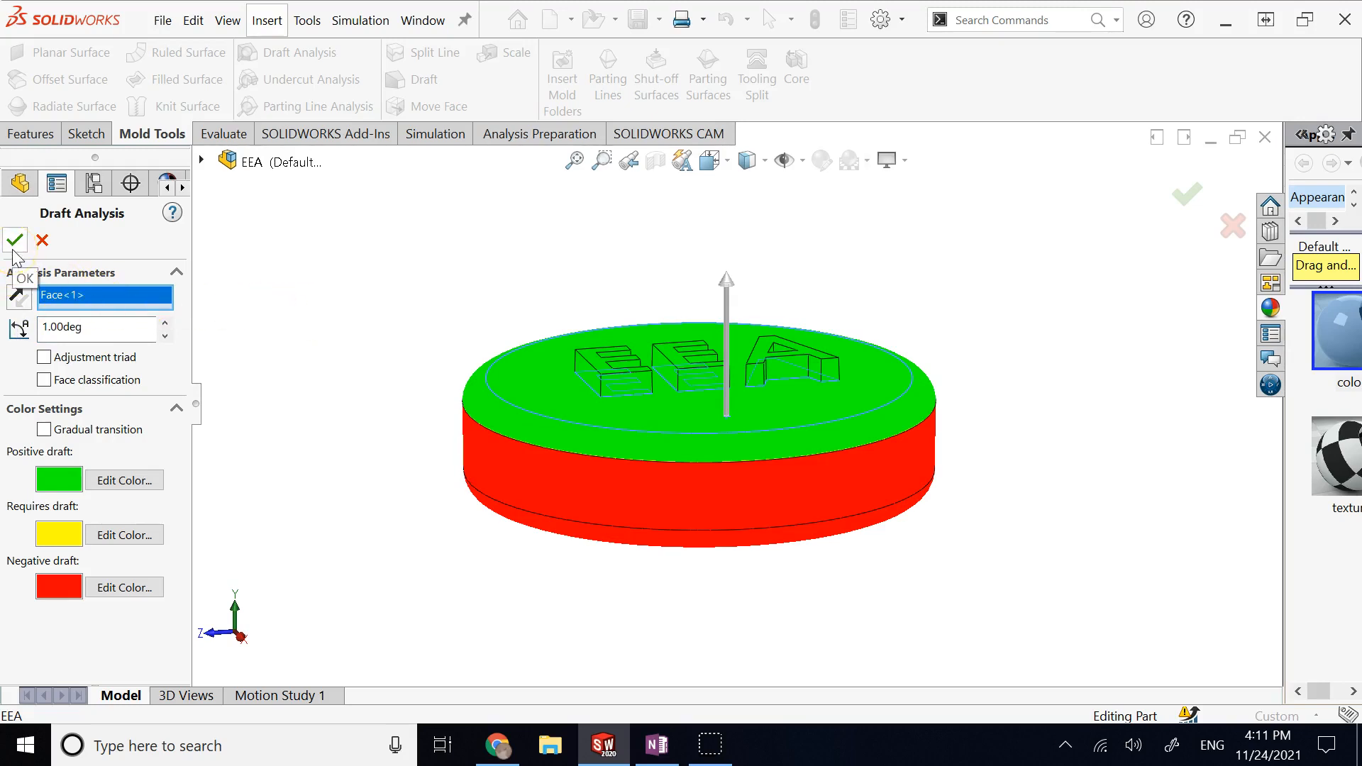
pyautogui.click(13, 248)
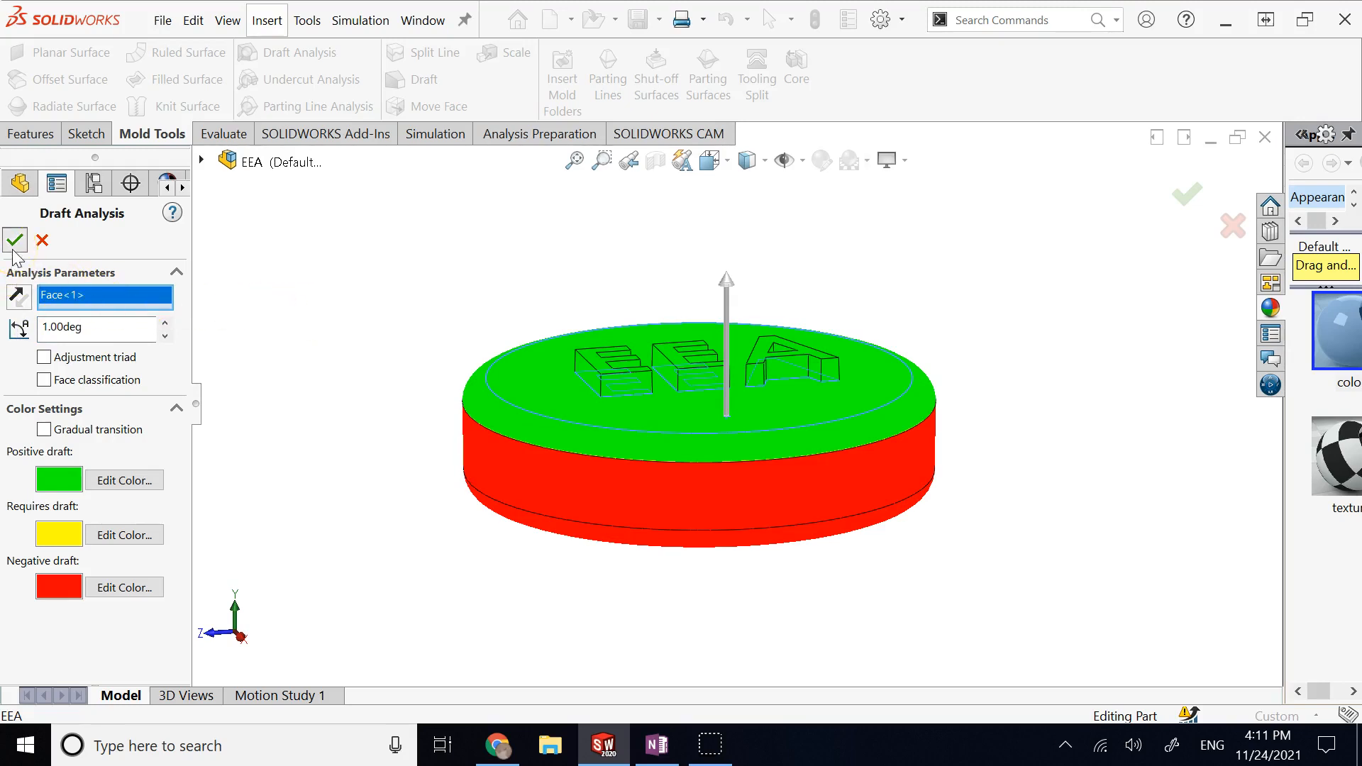
pyautogui.moveTo(1189, 420); pyautogui.dragTo(1188, 368, button='middle')
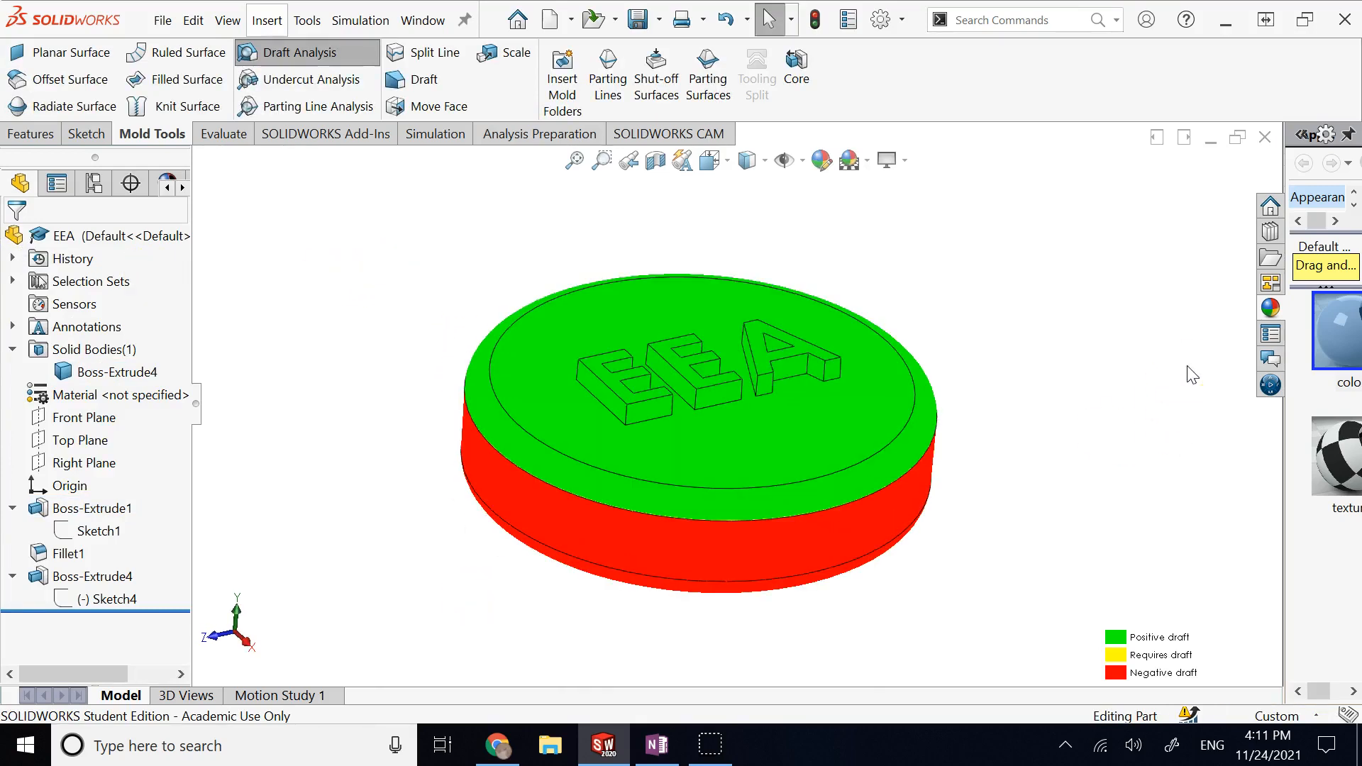
pyautogui.scroll(1, 1104, 371)
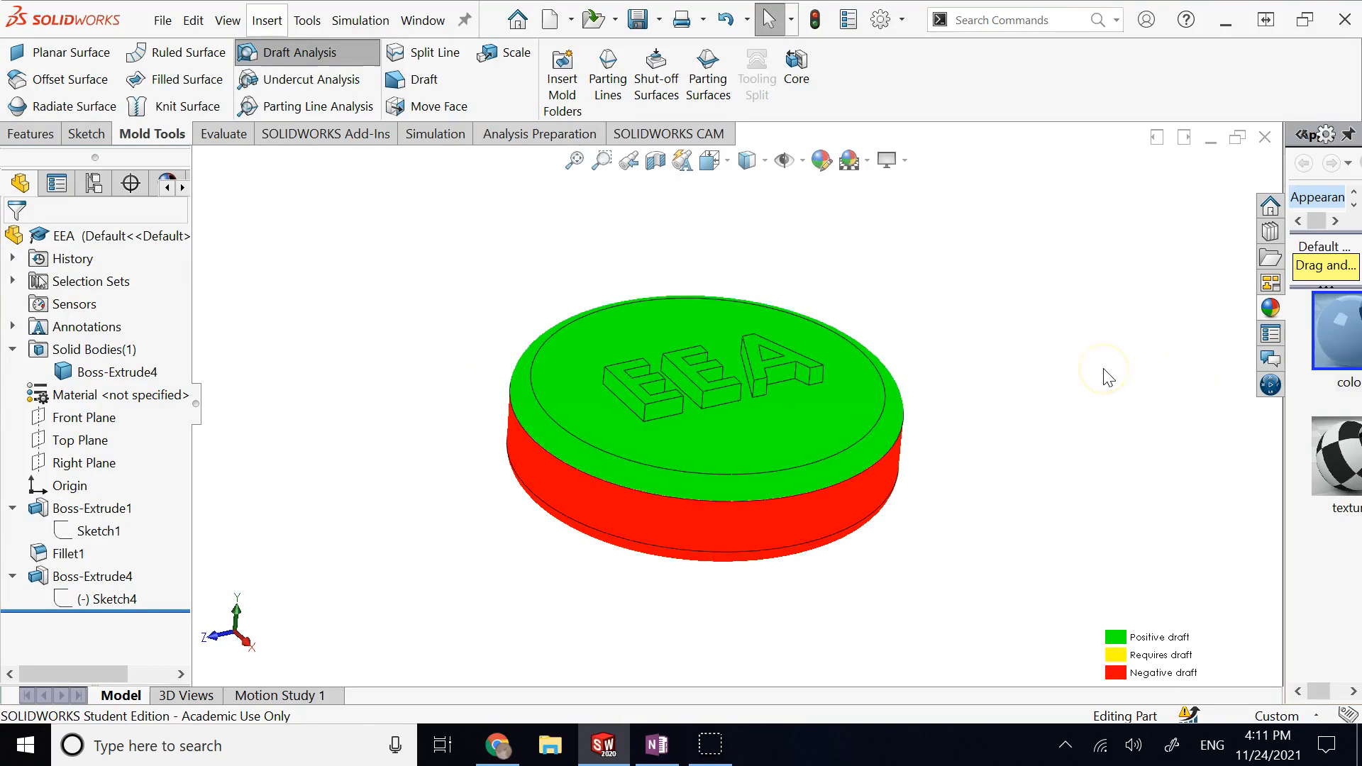
pyautogui.click(665, 759)
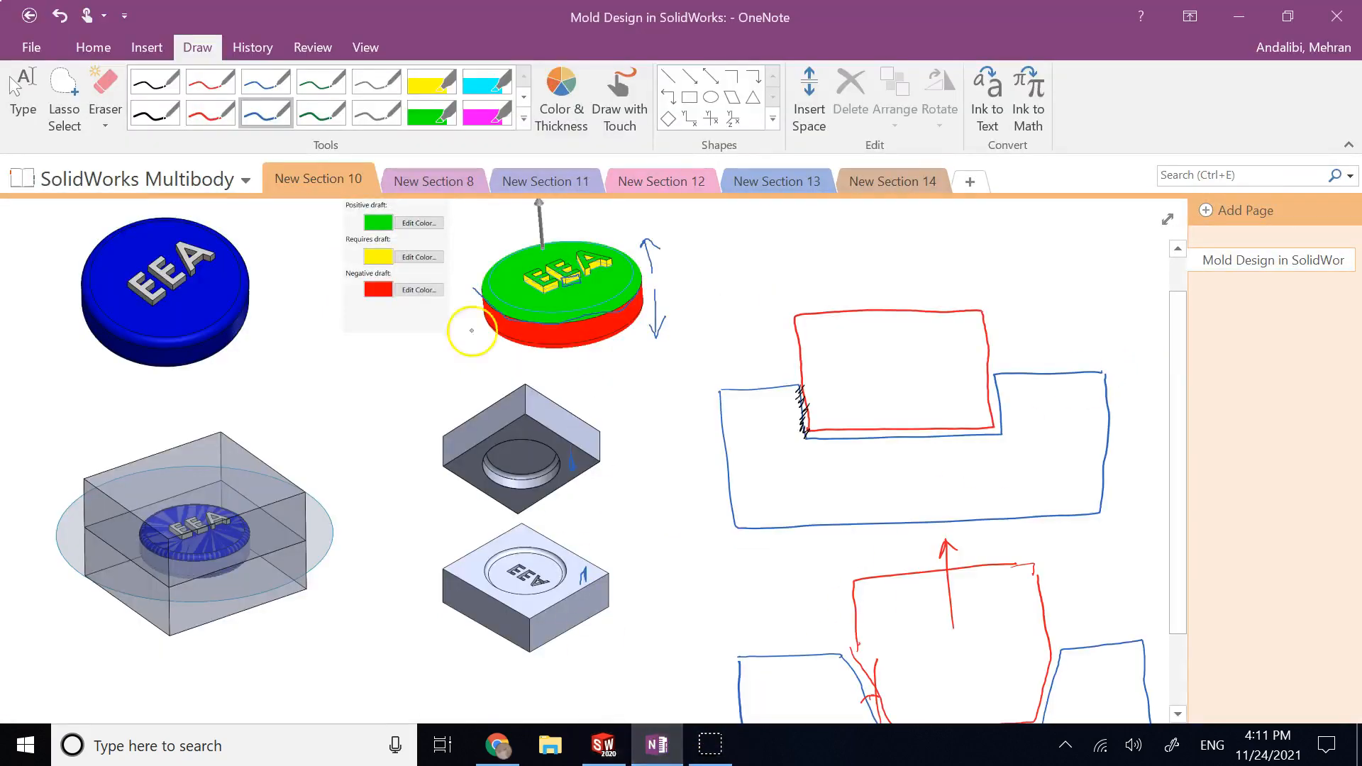
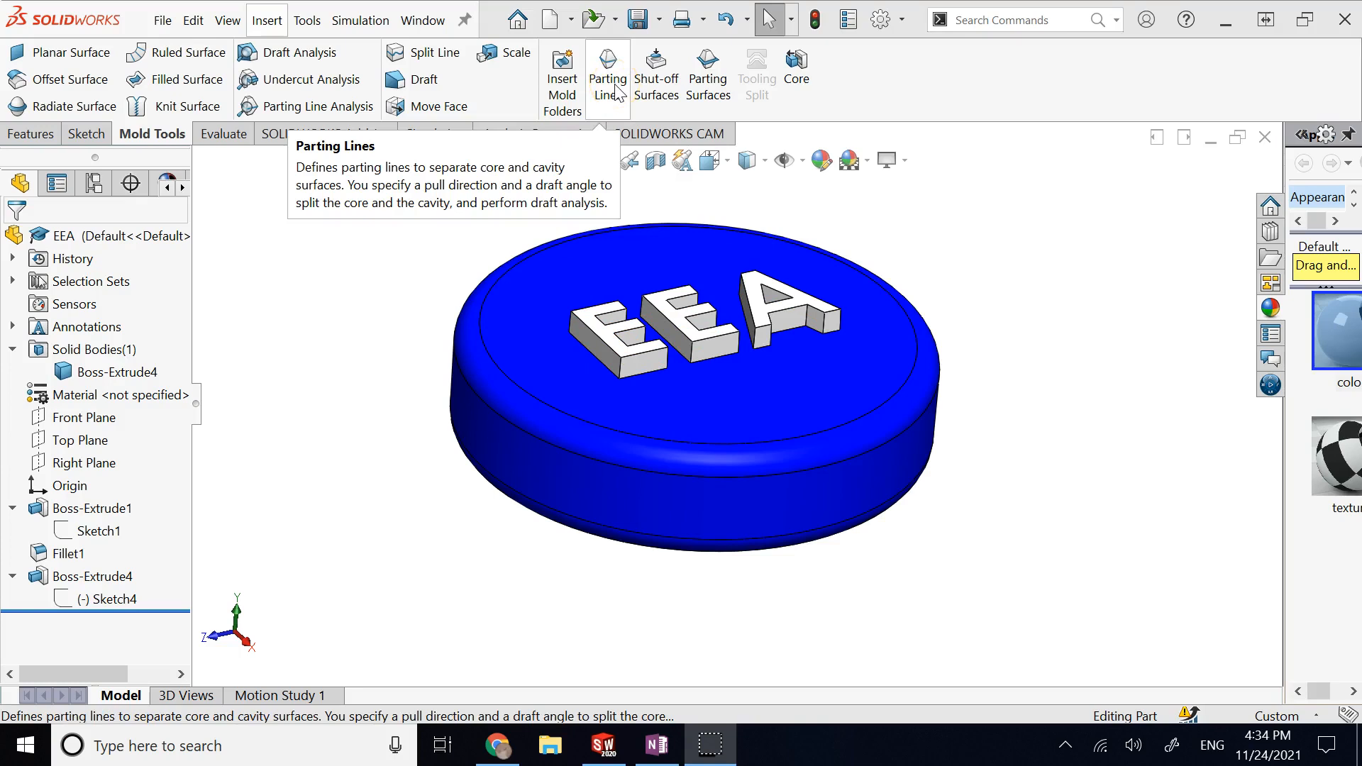
# Create a parting line along the upper fillet's outer edge, pulling from the disc's upper face, with 1-degree draft and faces split at the +/- draft transition.
pyautogui.click(619, 98)
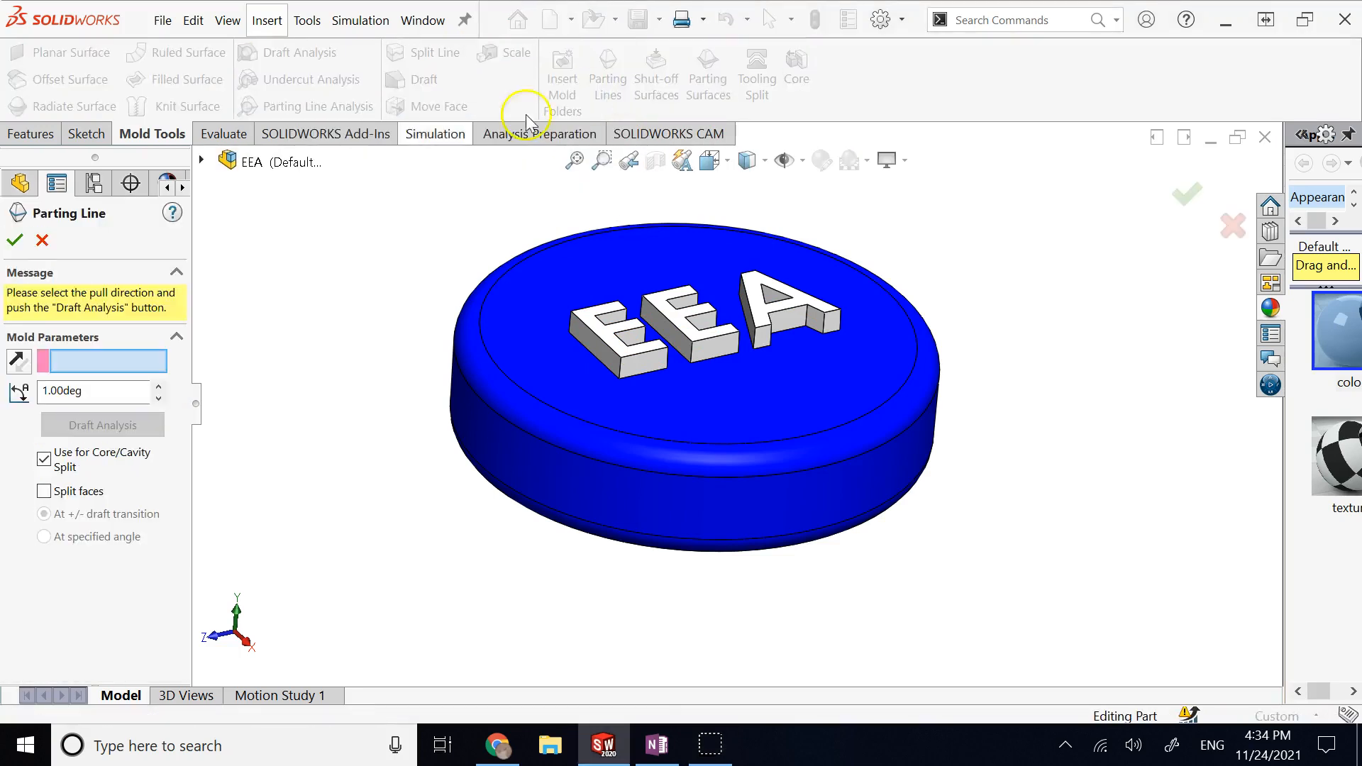
pyautogui.click(531, 358)
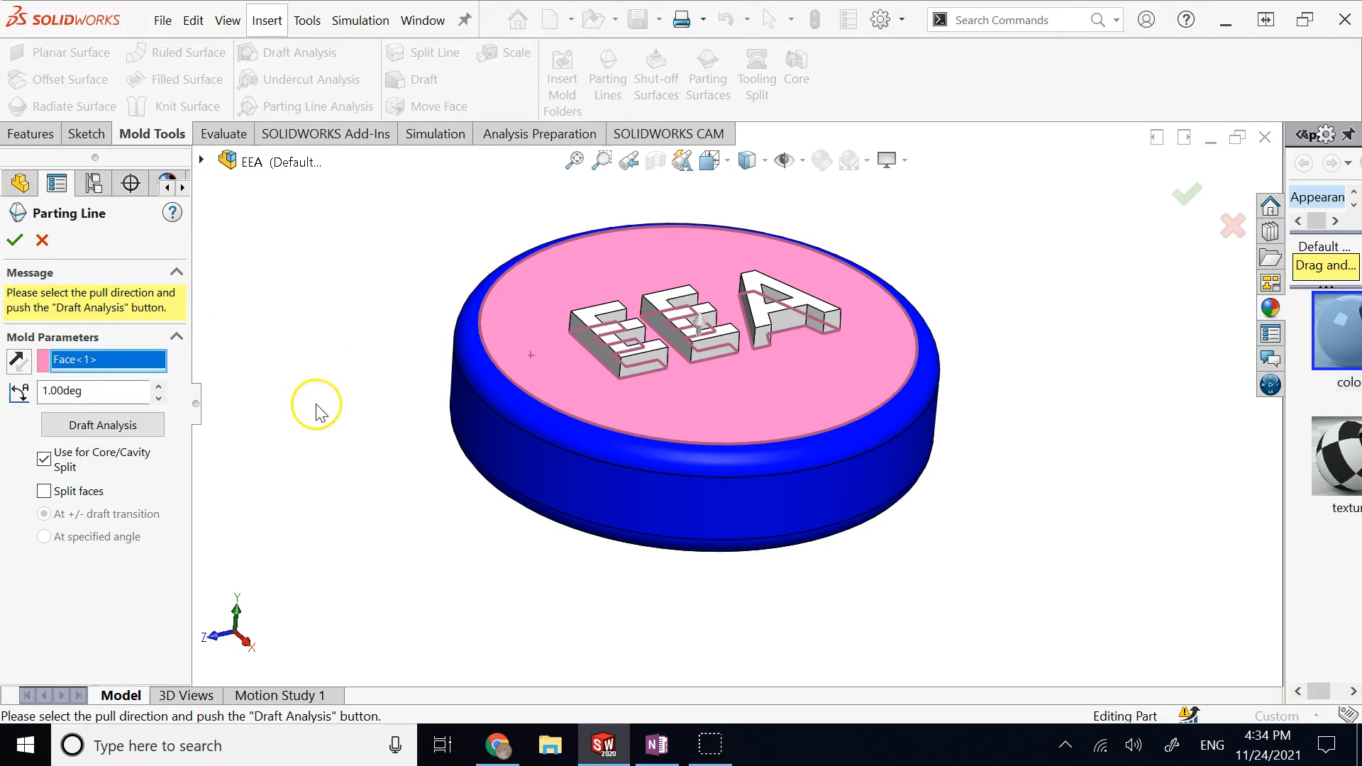
pyautogui.click(131, 429)
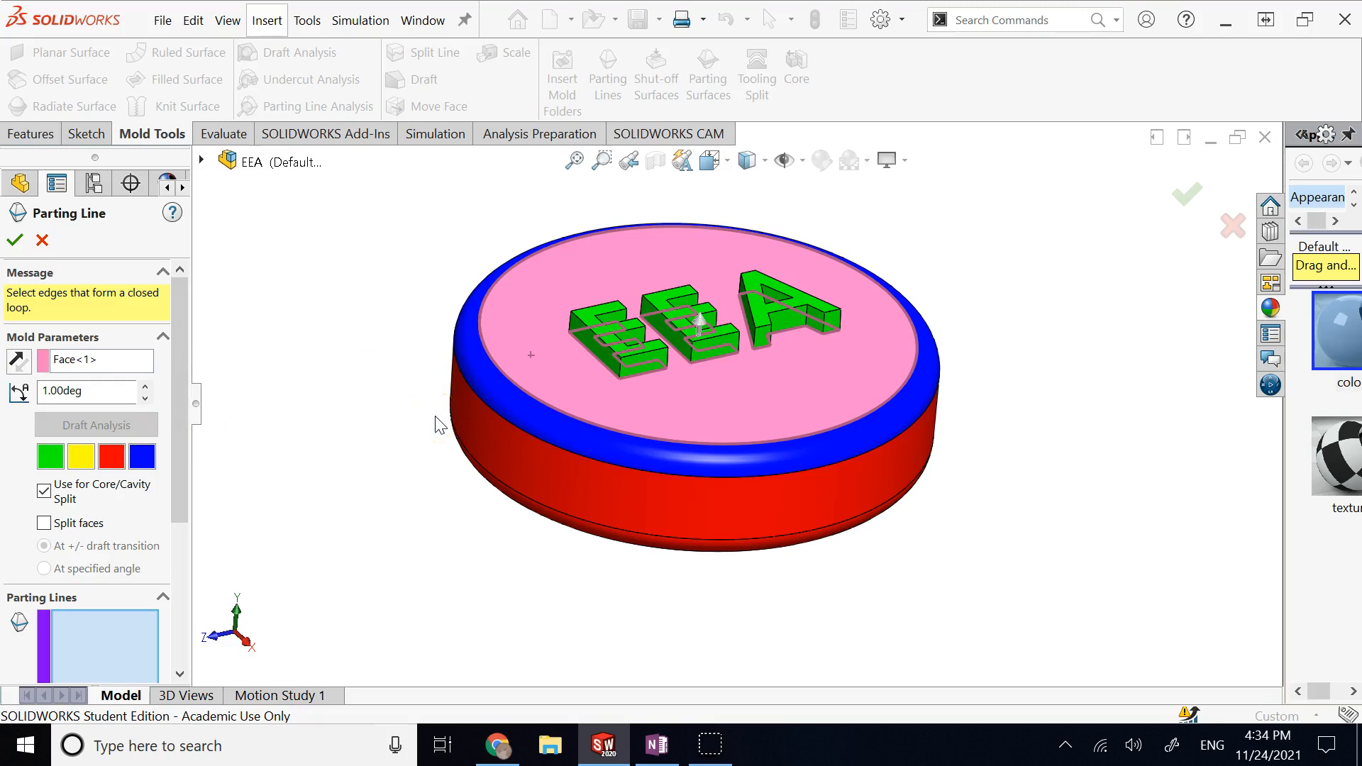
pyautogui.click(58, 527)
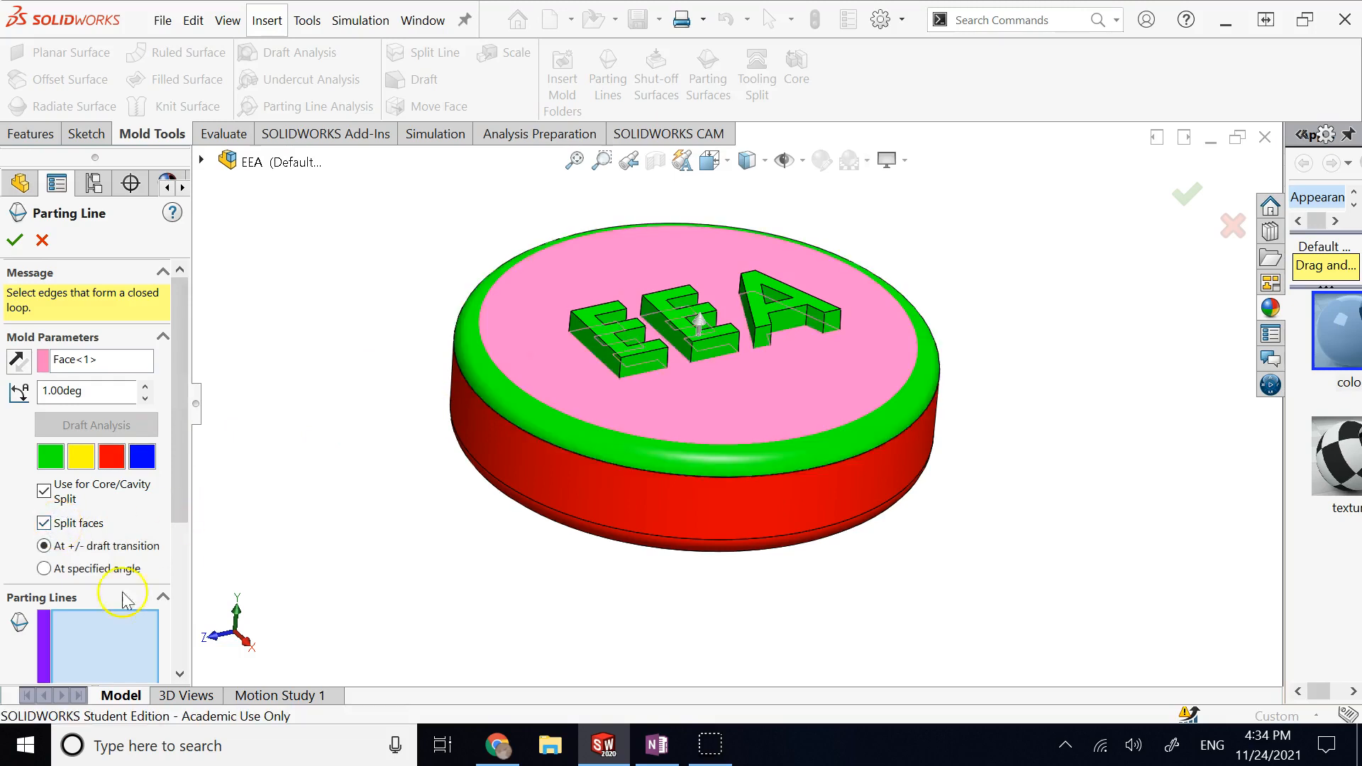
pyautogui.click(576, 457)
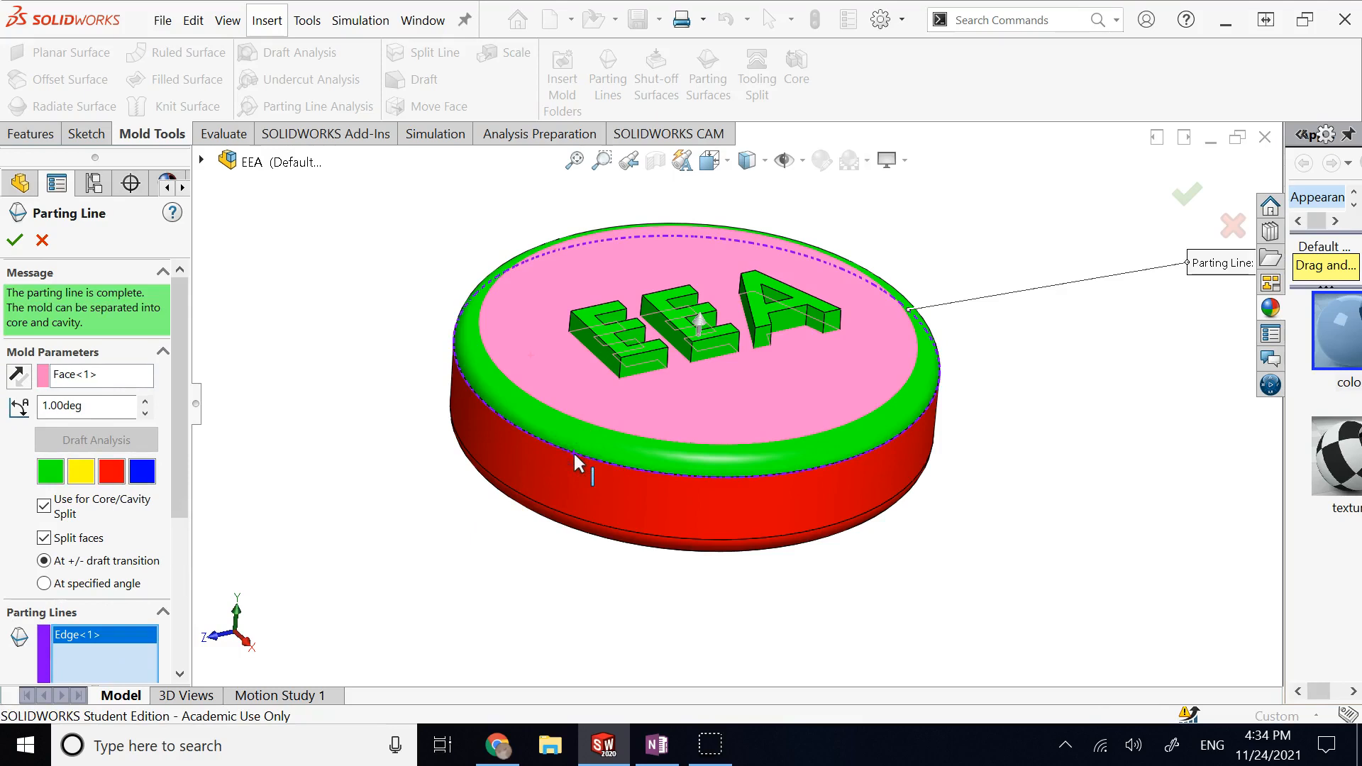
pyautogui.click(14, 240)
pyautogui.click(475, 558)
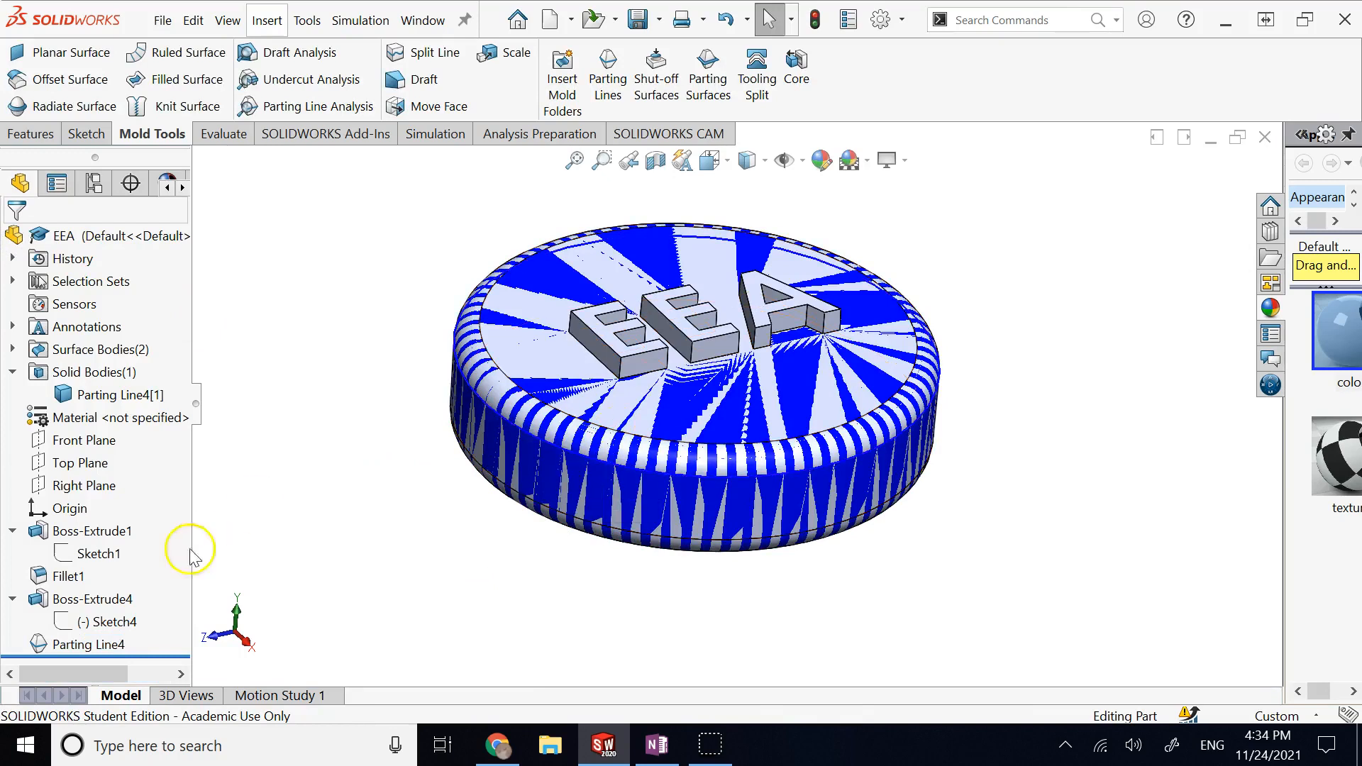
# Highlight the parting line feature and examine the disc's overlapping surfaces from above and below.
pyautogui.click(81, 644)
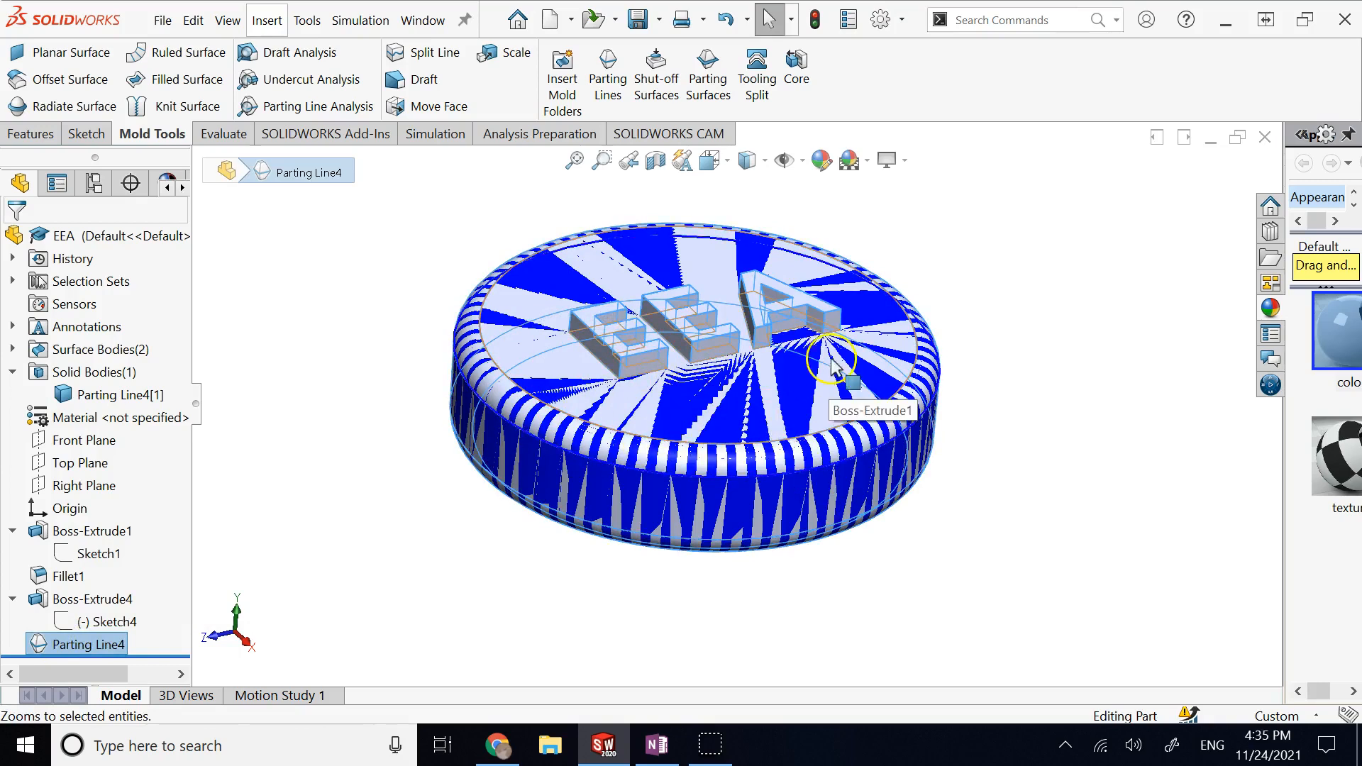
pyautogui.click(944, 564)
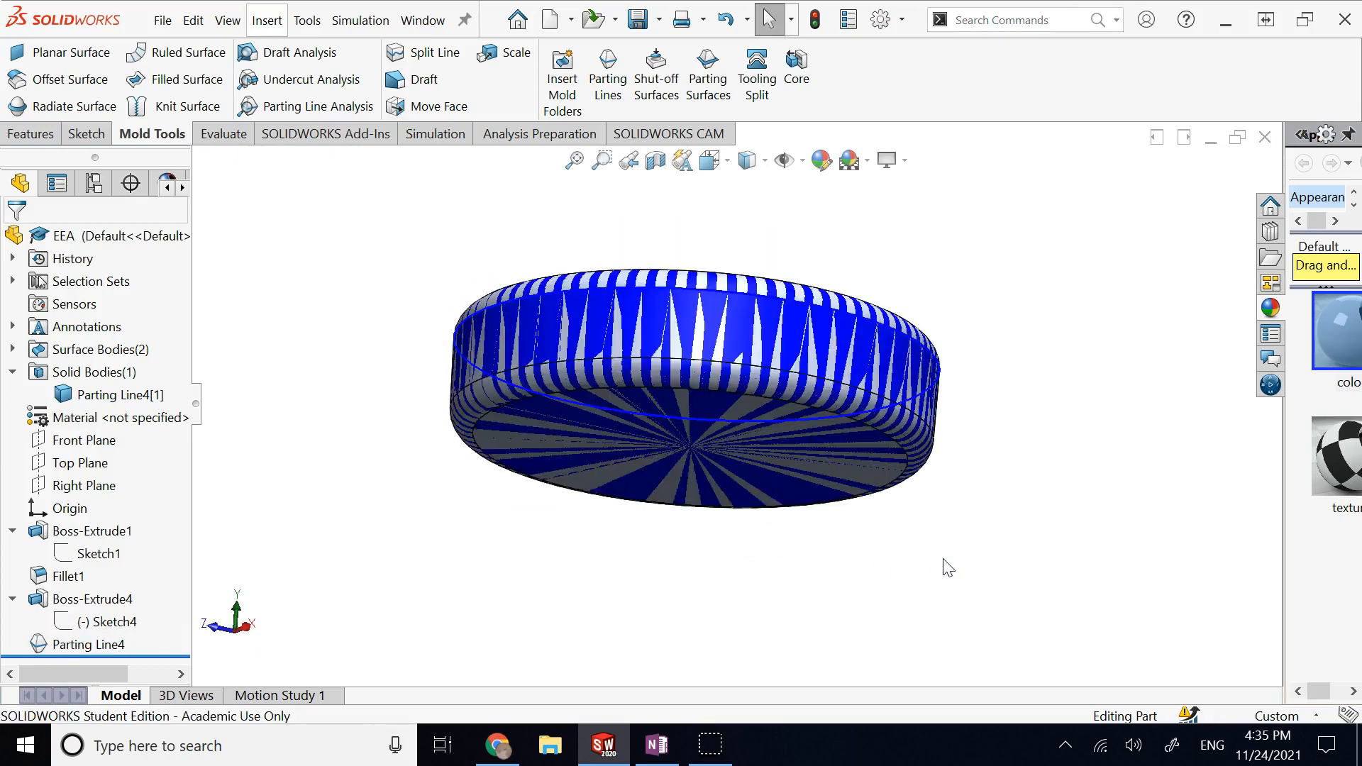
pyautogui.scroll(2, 945, 529)
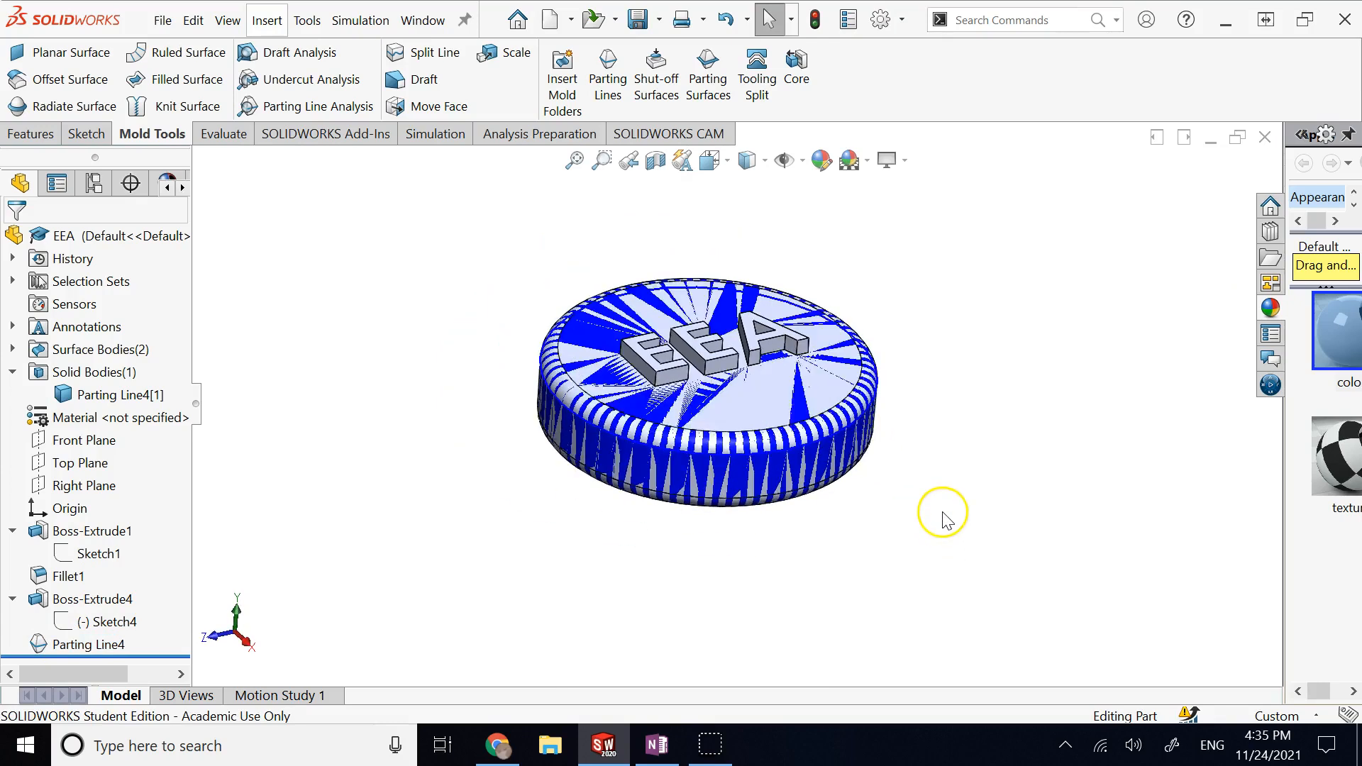
pyautogui.scroll(-2, 779, 362)
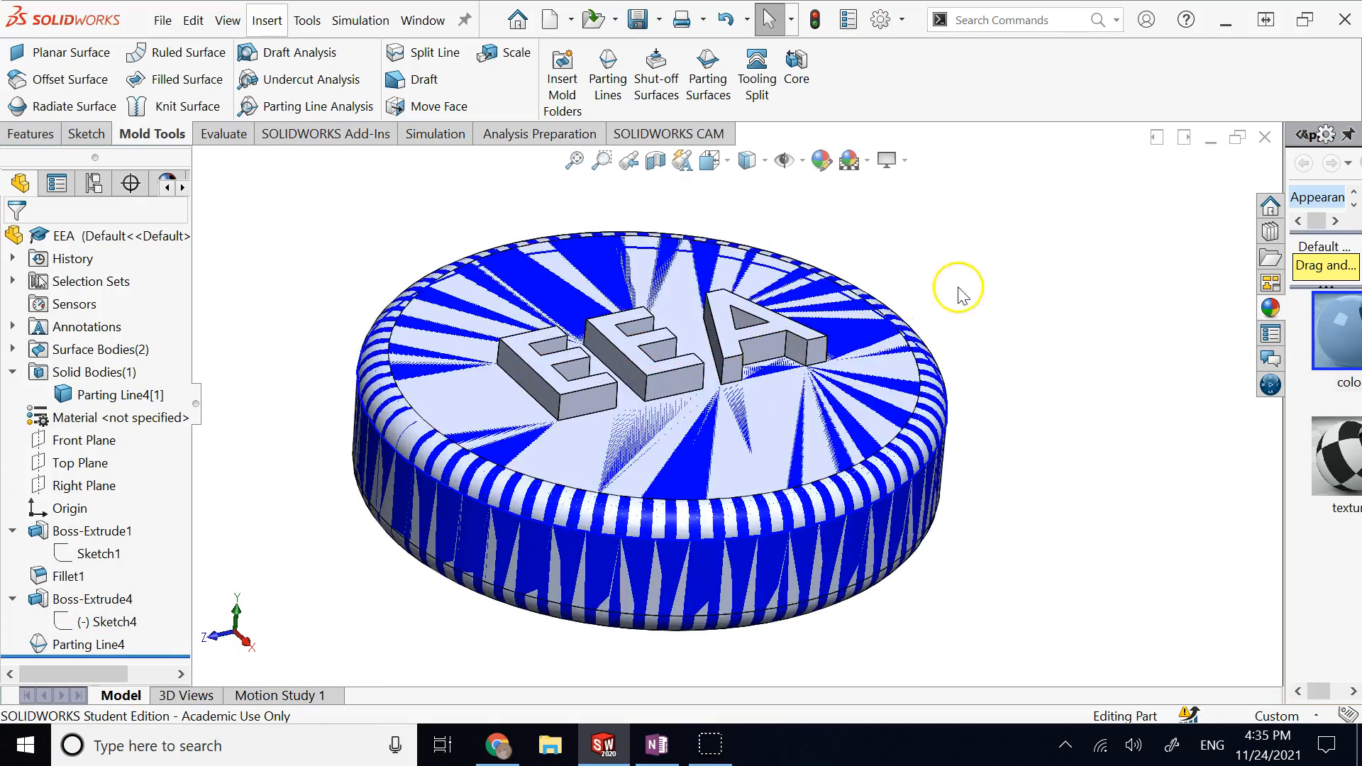
pyautogui.click(366, 293)
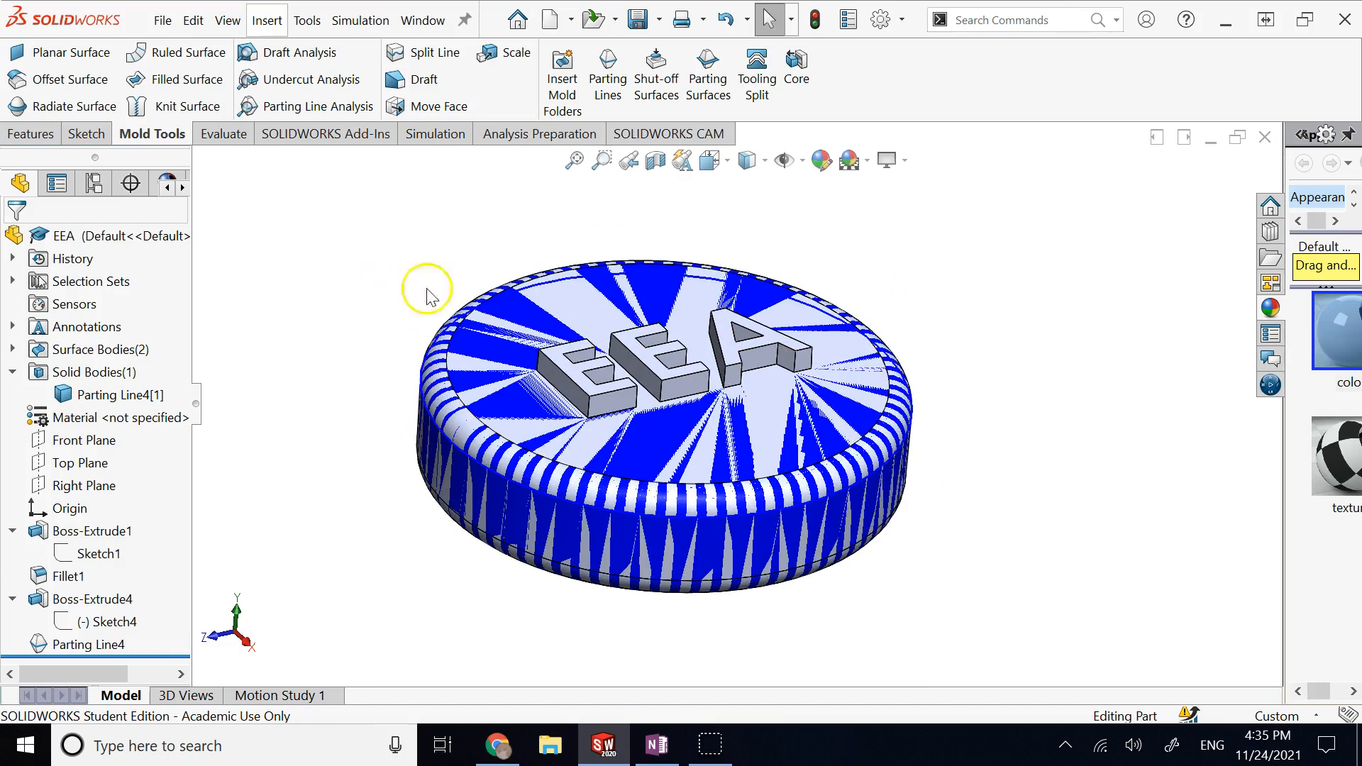
# Create a parting surface from the disc's parting line, perpendicular to pull, extending 15 mm outward with the offset direction reversed.
pyautogui.click(693, 104)
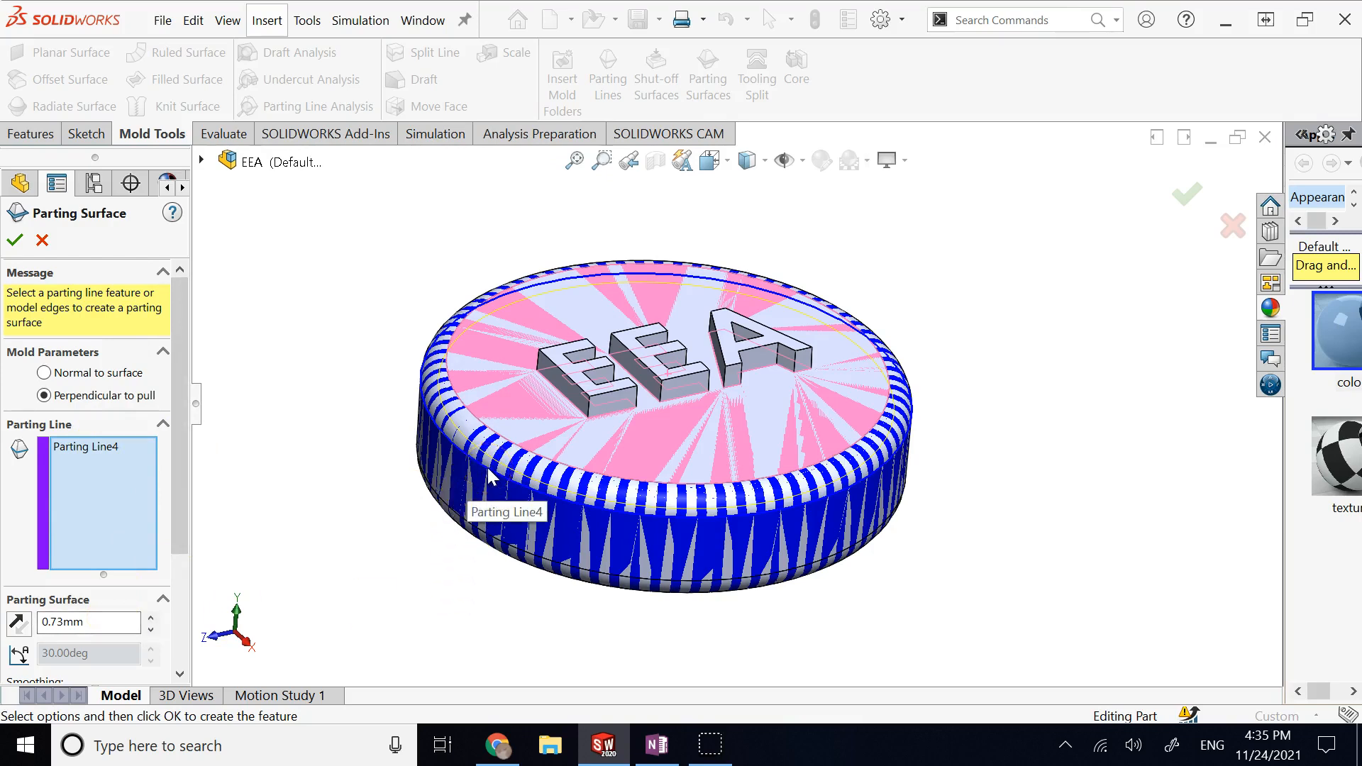
pyautogui.click(92, 621)
pyautogui.write('15')
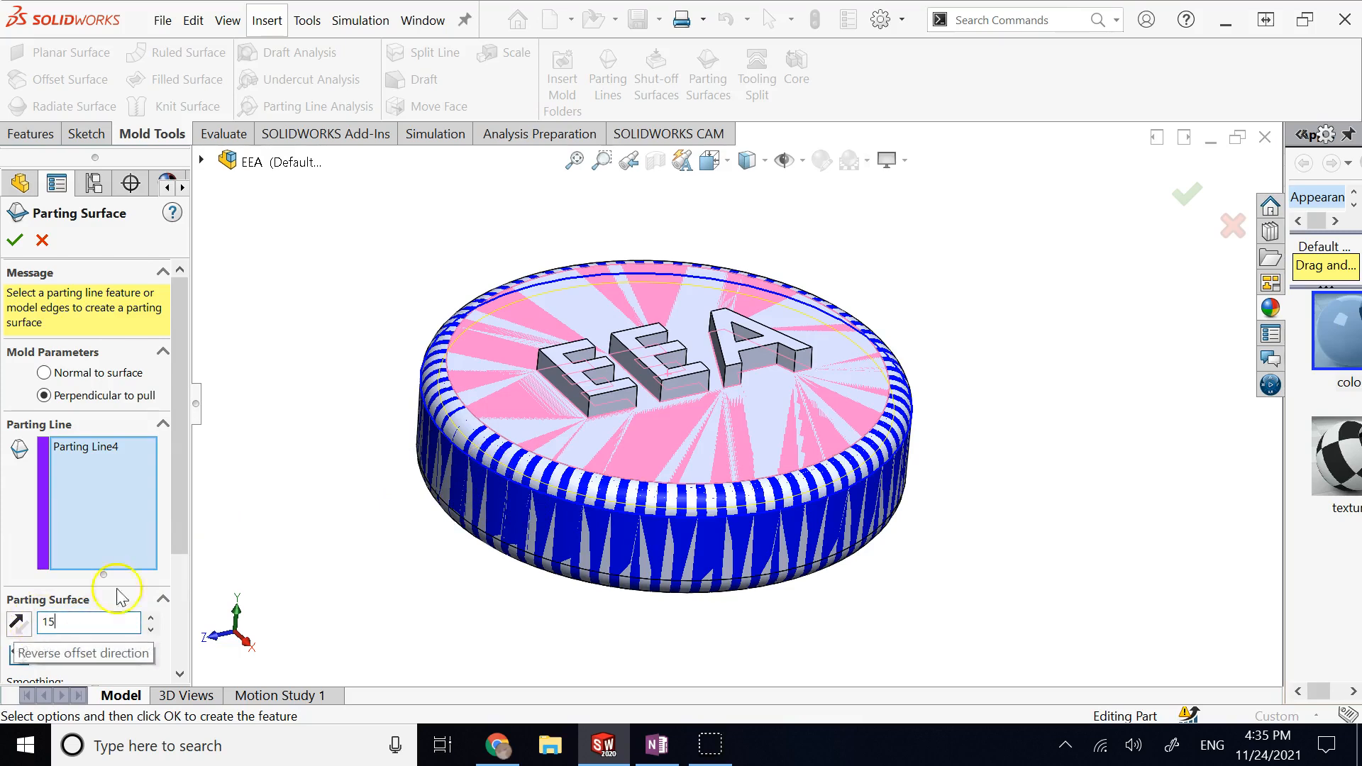
pyautogui.click(276, 445)
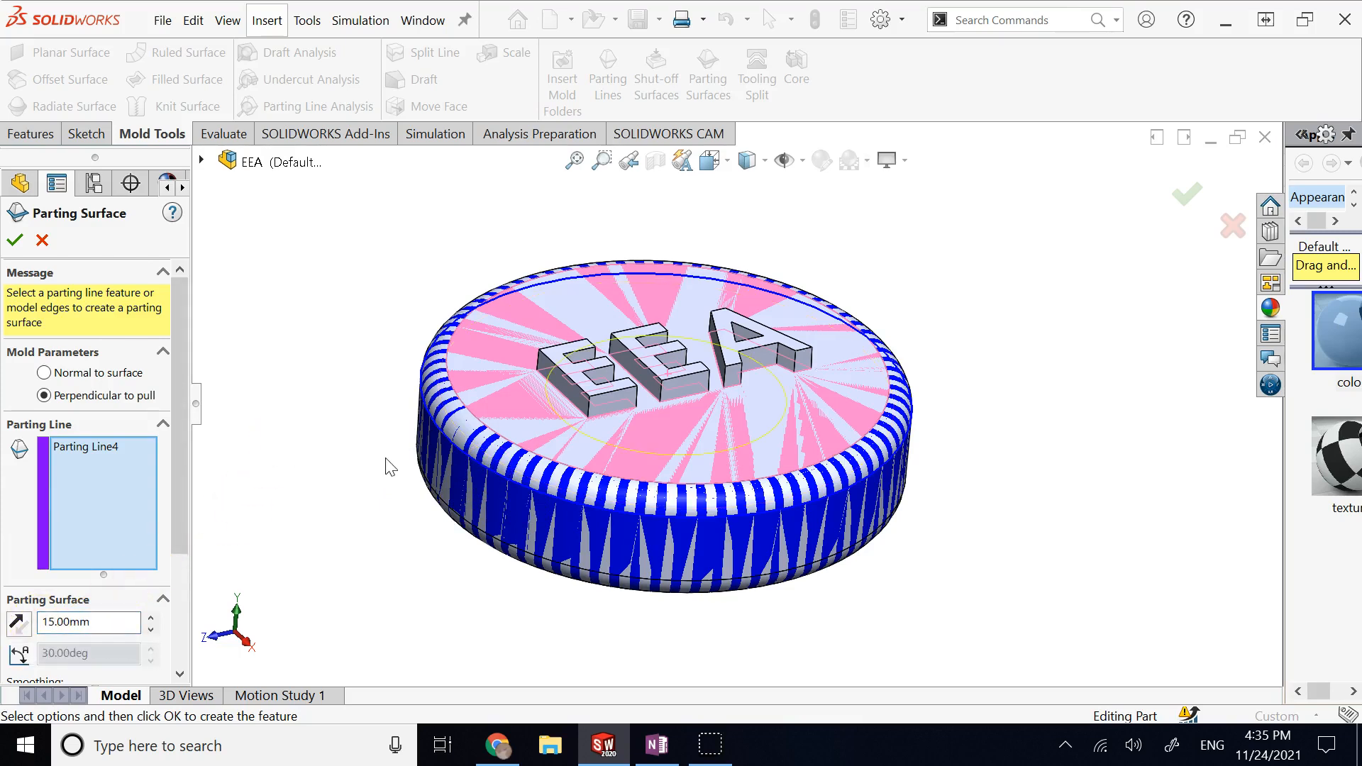
pyautogui.click(483, 473)
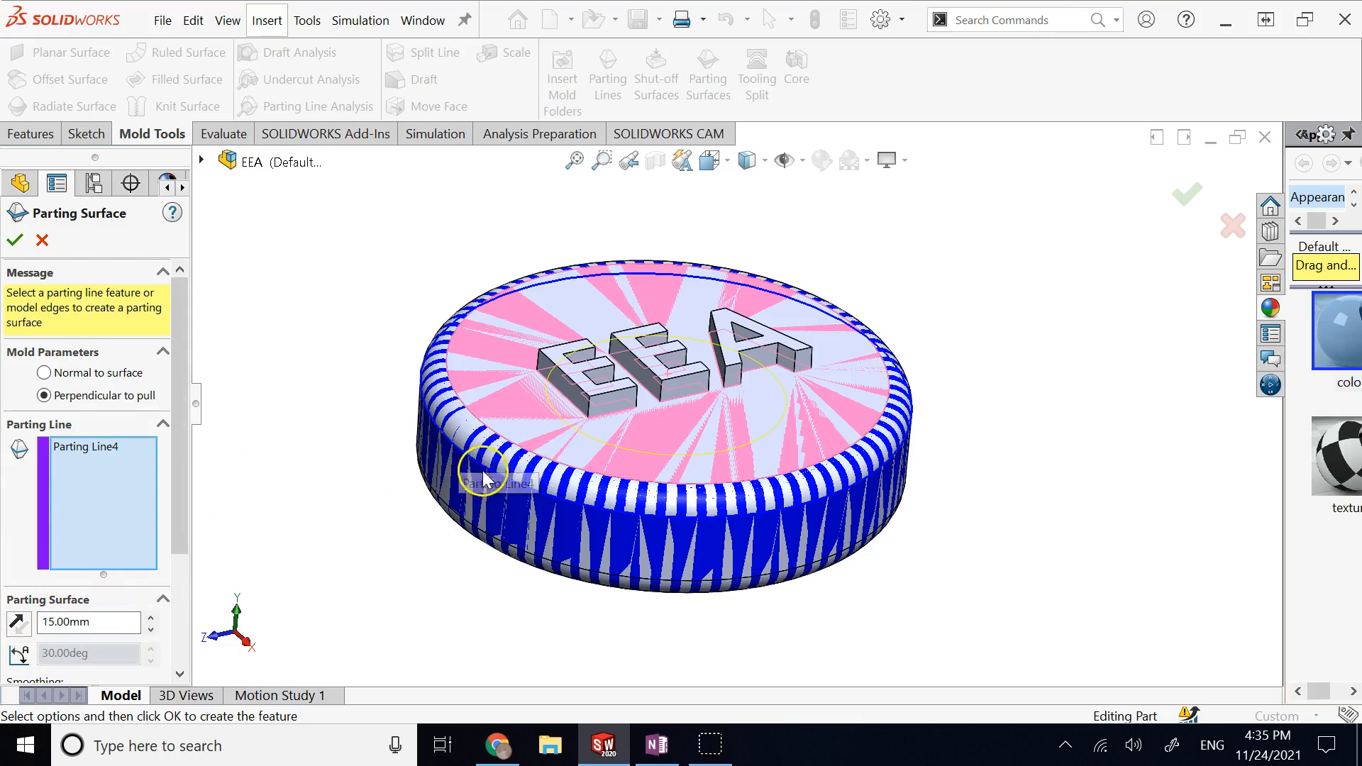
pyautogui.click(14, 624)
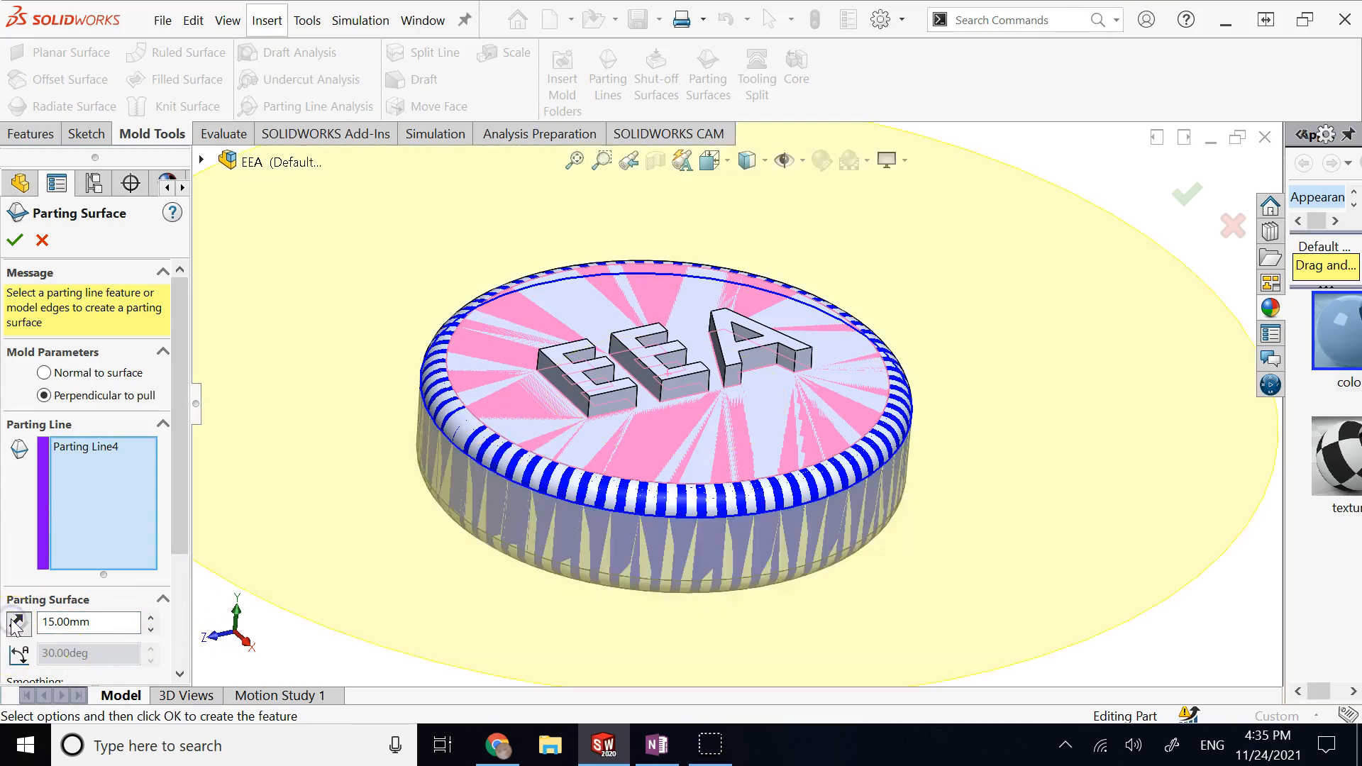
pyautogui.hotkey('ctrl', '5')
pyautogui.press('Up')
pyautogui.press('Up')
pyautogui.press('Up')
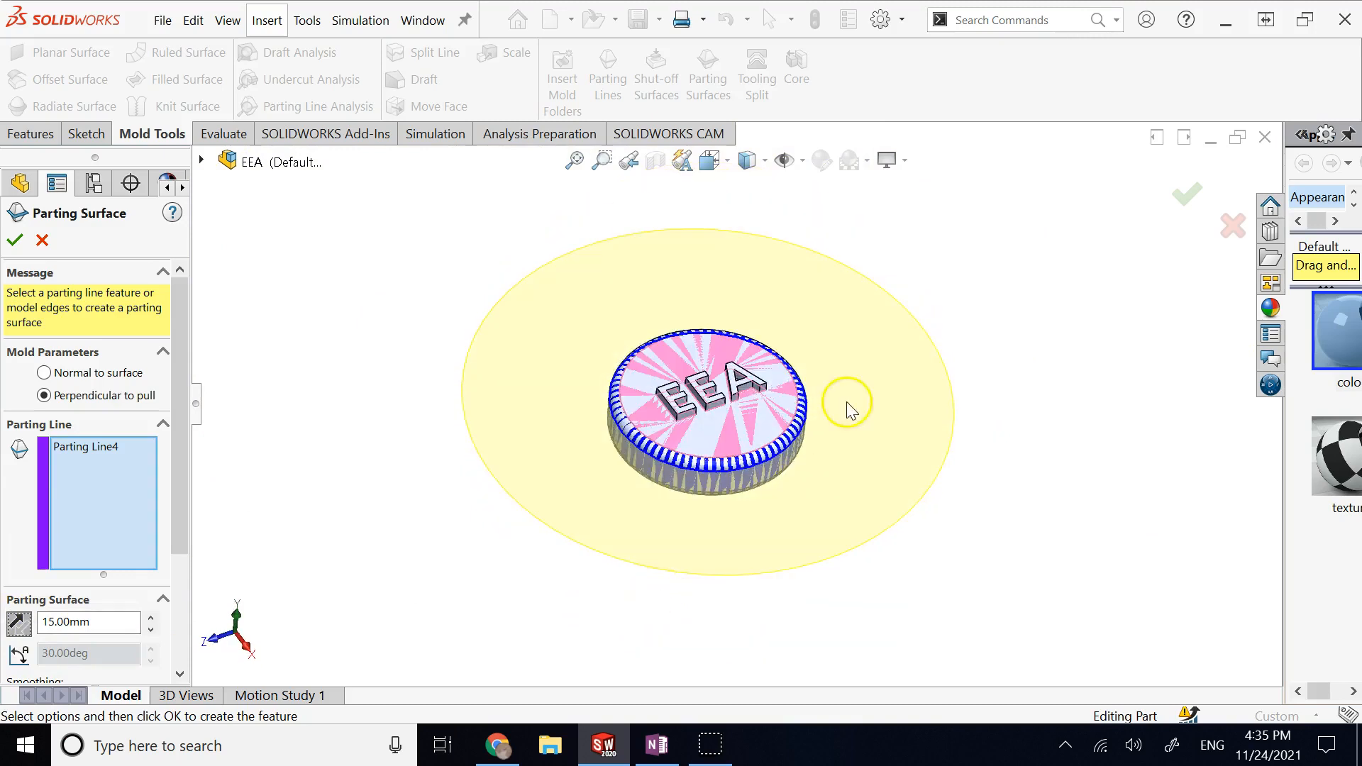
pyautogui.click(14, 239)
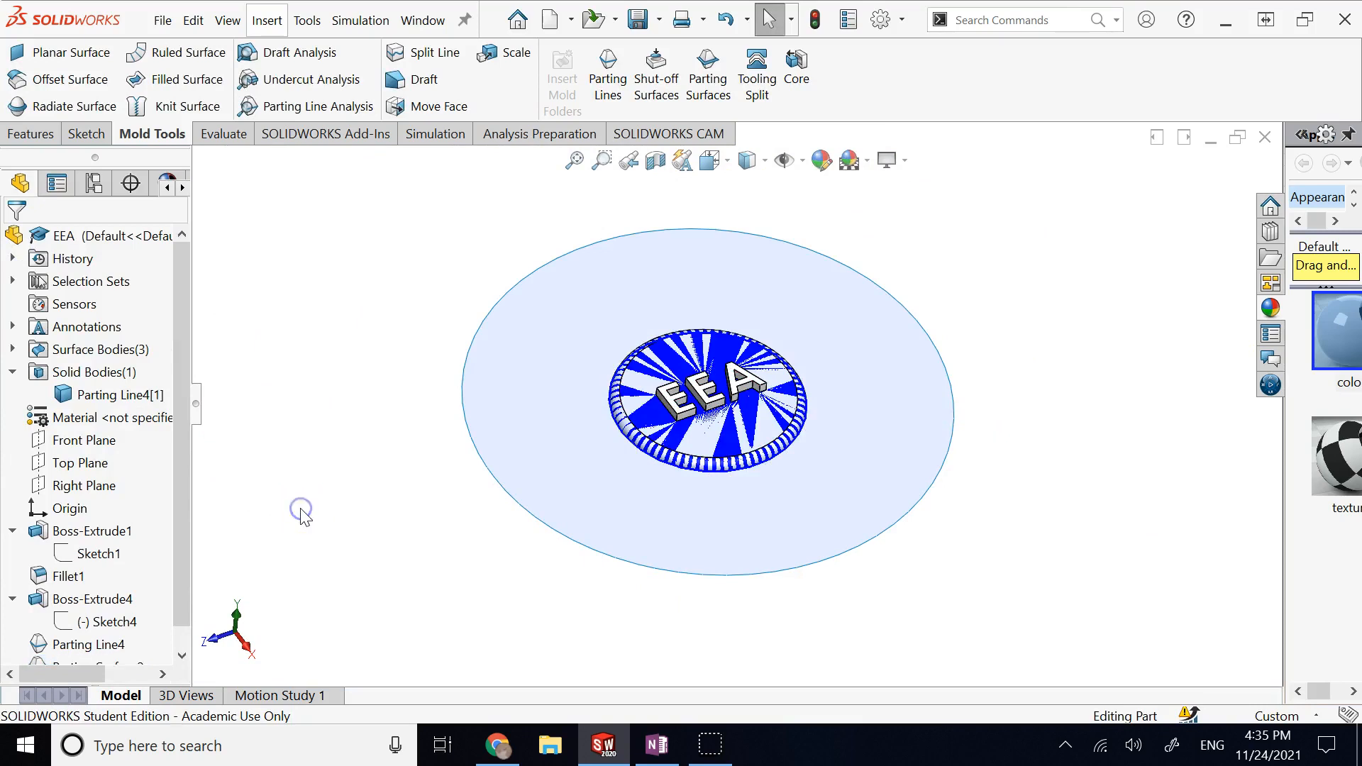
# Examine the parting surface around the disc from several angles and zoom levels.
pyautogui.press('Down')
pyautogui.press('Down')
pyautogui.press('Down')
pyautogui.press('Up')
pyautogui.press('Down')
pyautogui.press('Up')
pyautogui.press('Up')
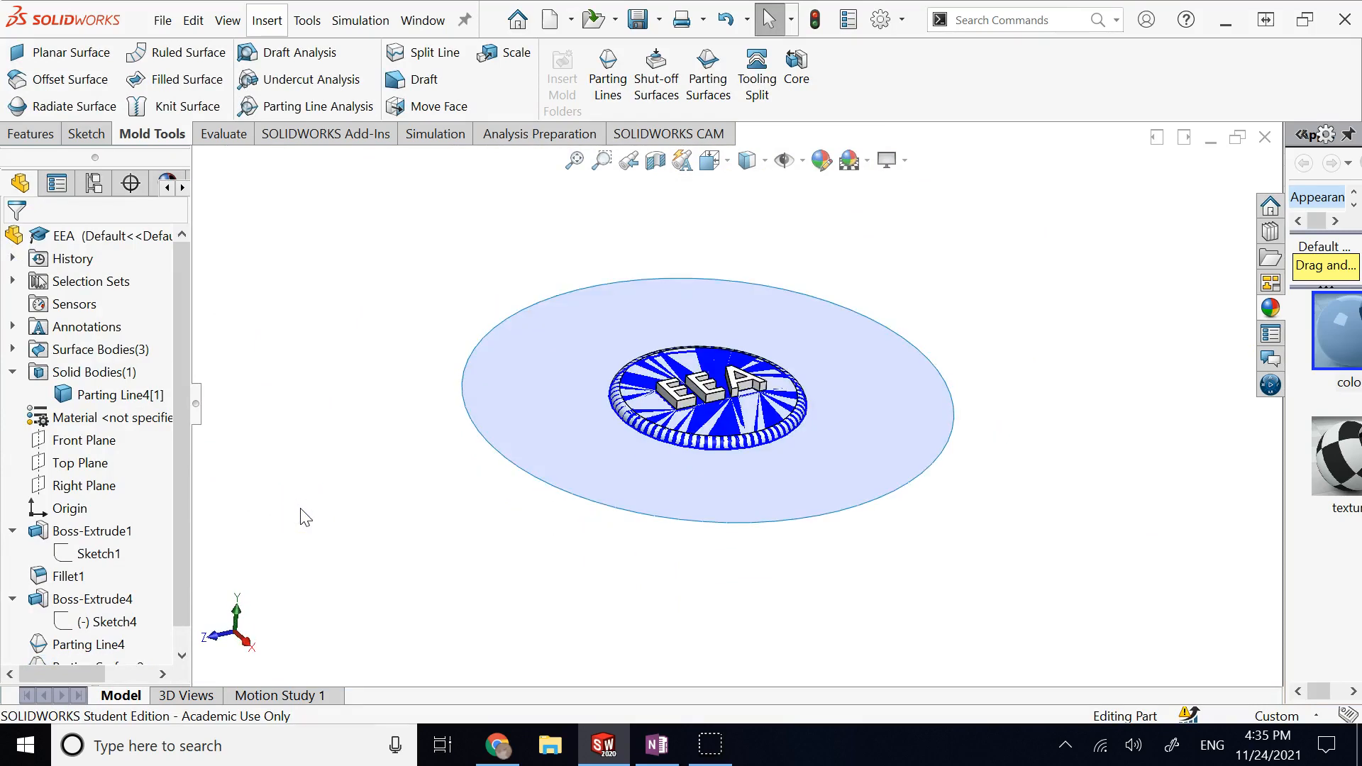
pyautogui.scroll(-4, 816, 352)
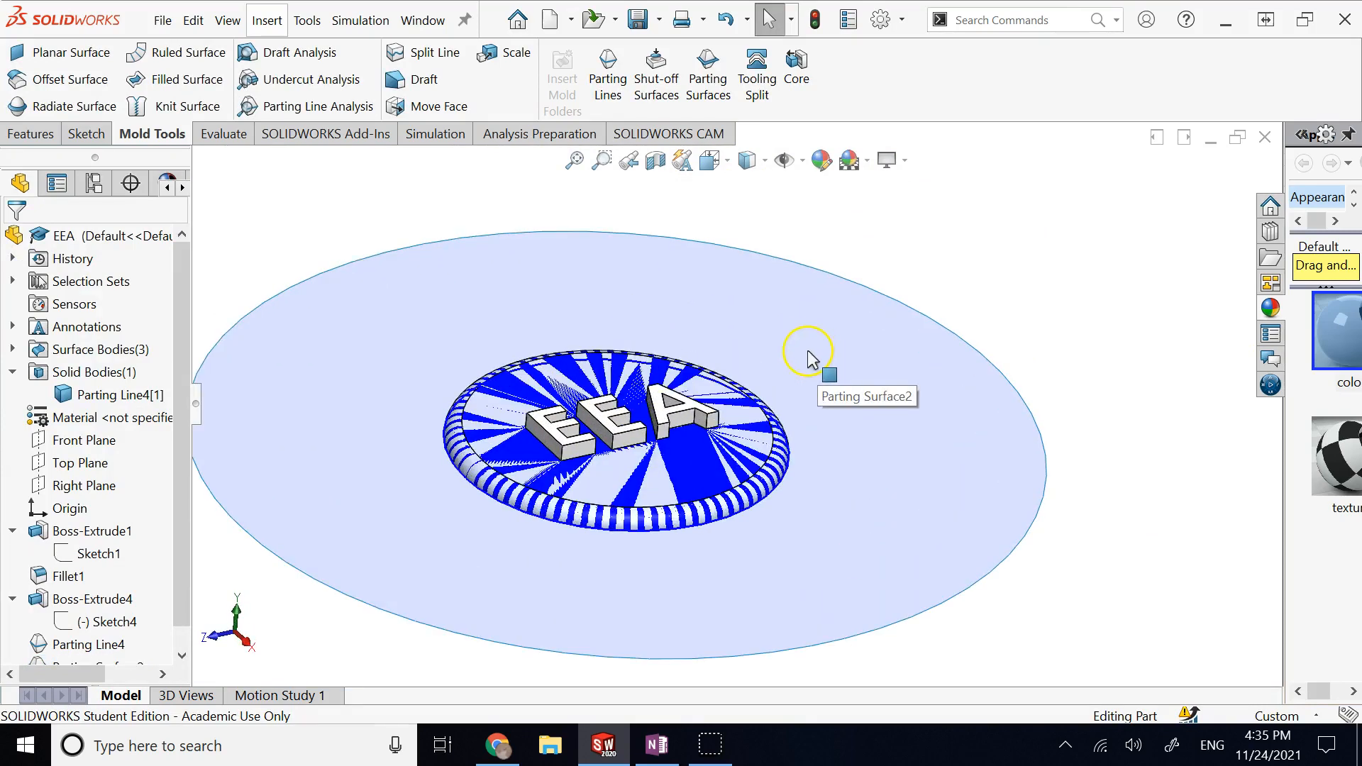
pyautogui.scroll(4, 807, 350)
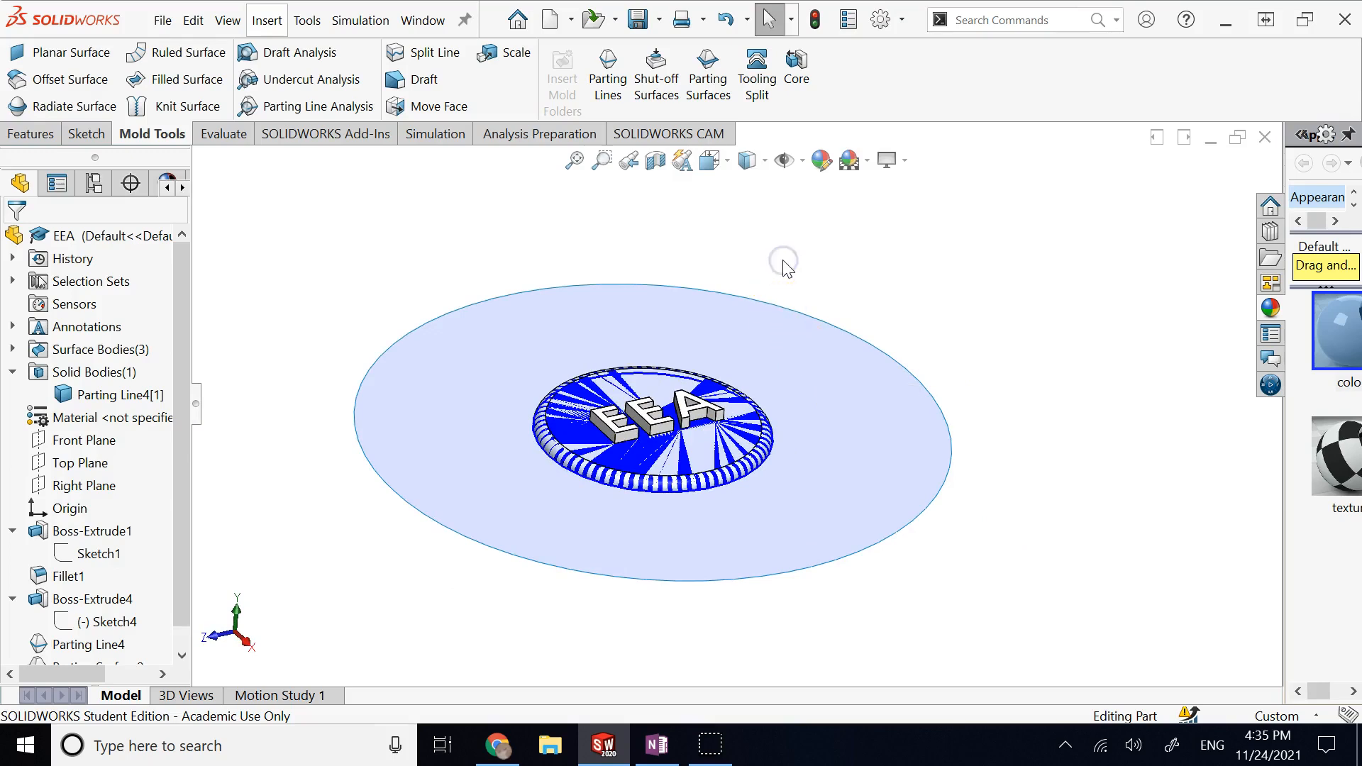
pyautogui.press('Down')
pyautogui.press('Down')
pyautogui.press('Up')
pyautogui.press('Down')
pyautogui.press('Up')
pyautogui.press('Up')
pyautogui.click(777, 263)
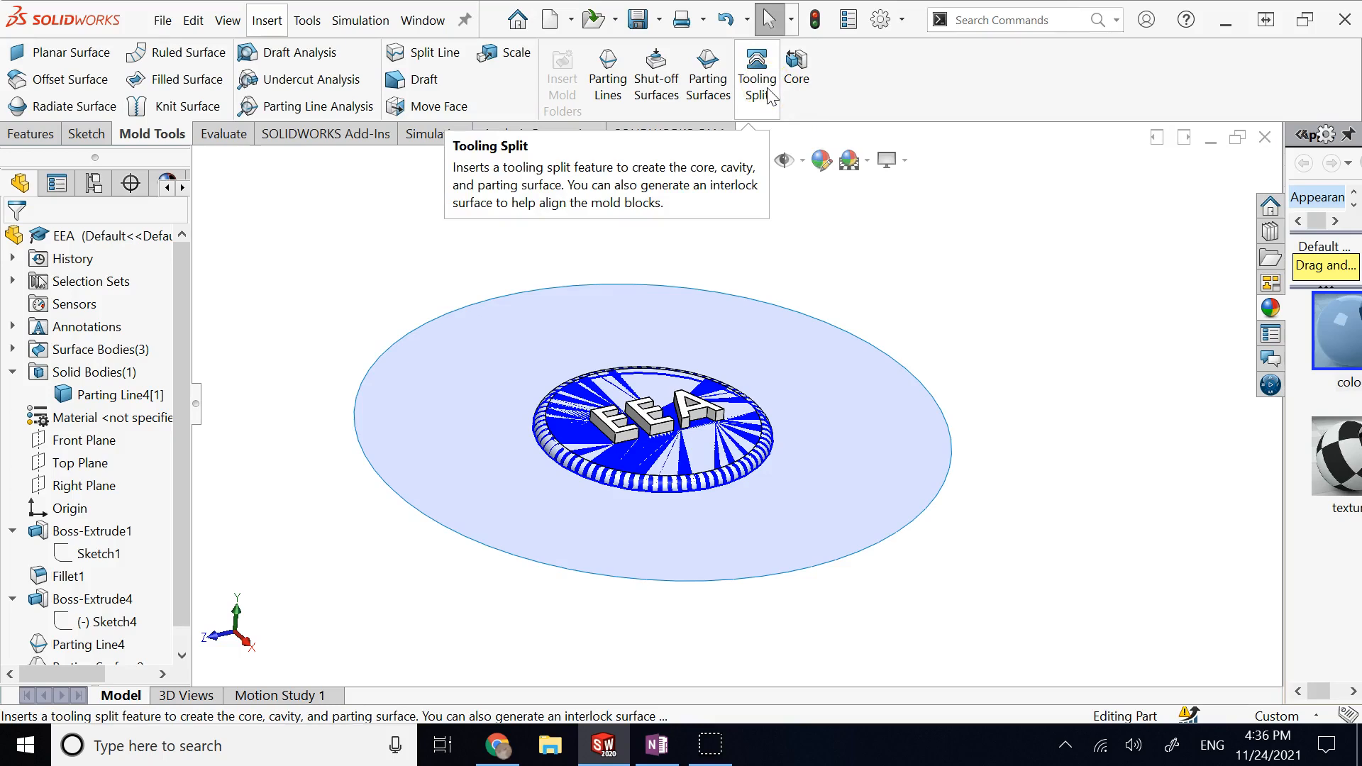
# Start a Tooling Split, check the mold block illustrations in the OneNote notes, and return to SOLIDWORKS.
pyautogui.click(604, 331)
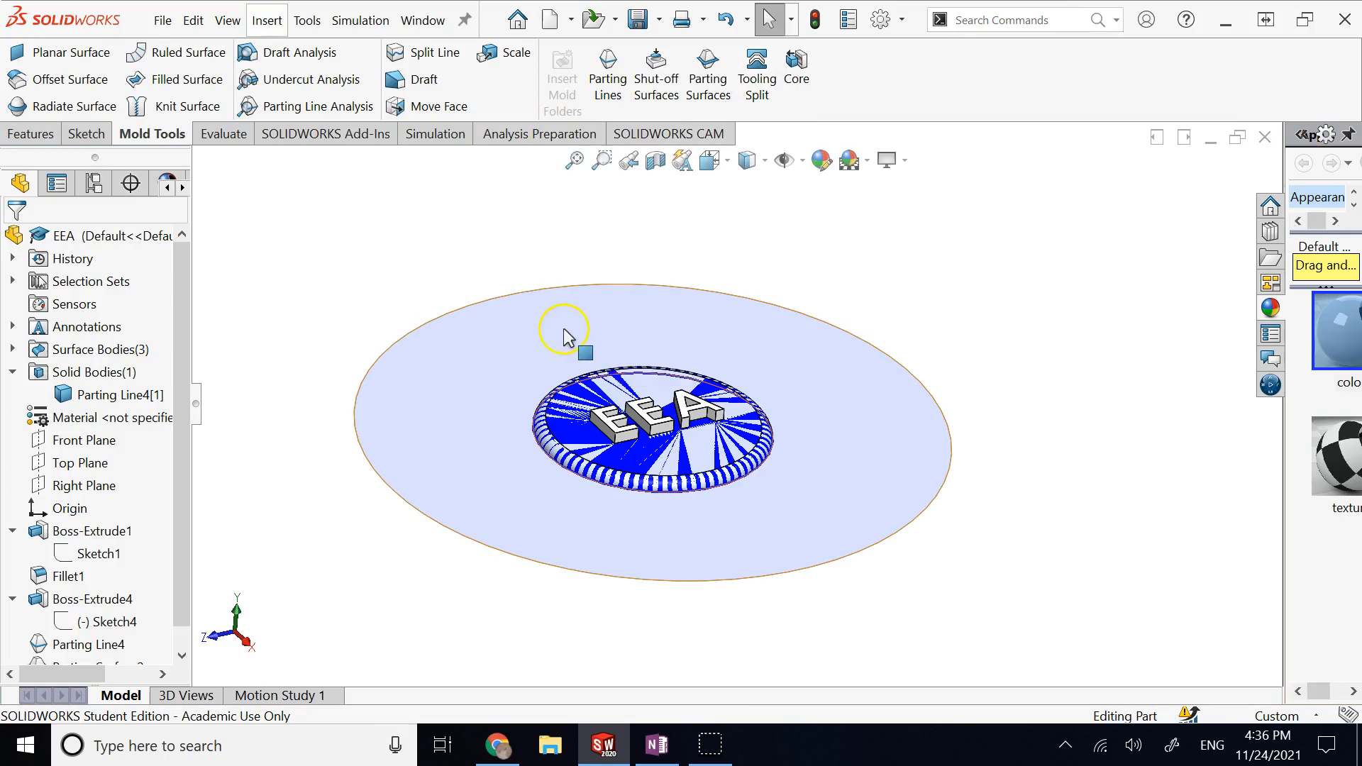
pyautogui.click(764, 92)
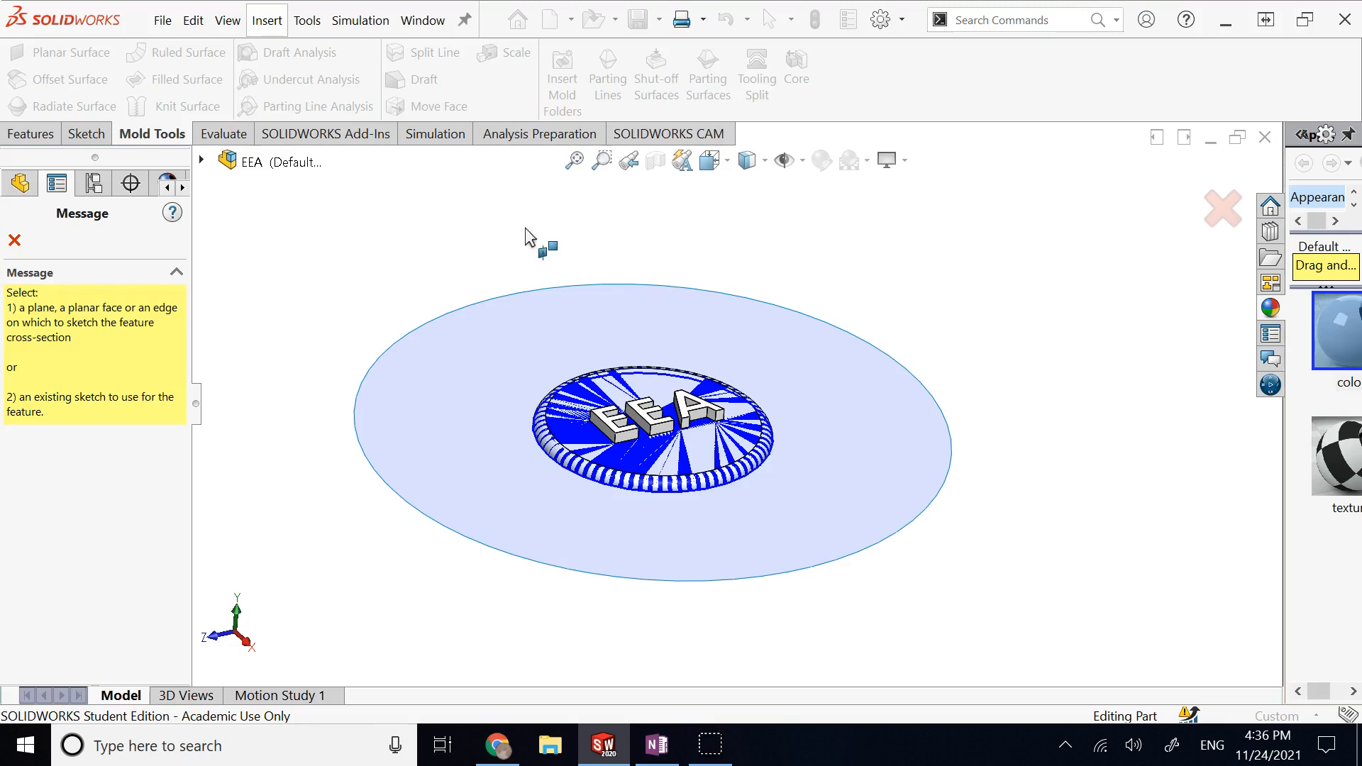
pyautogui.click(657, 745)
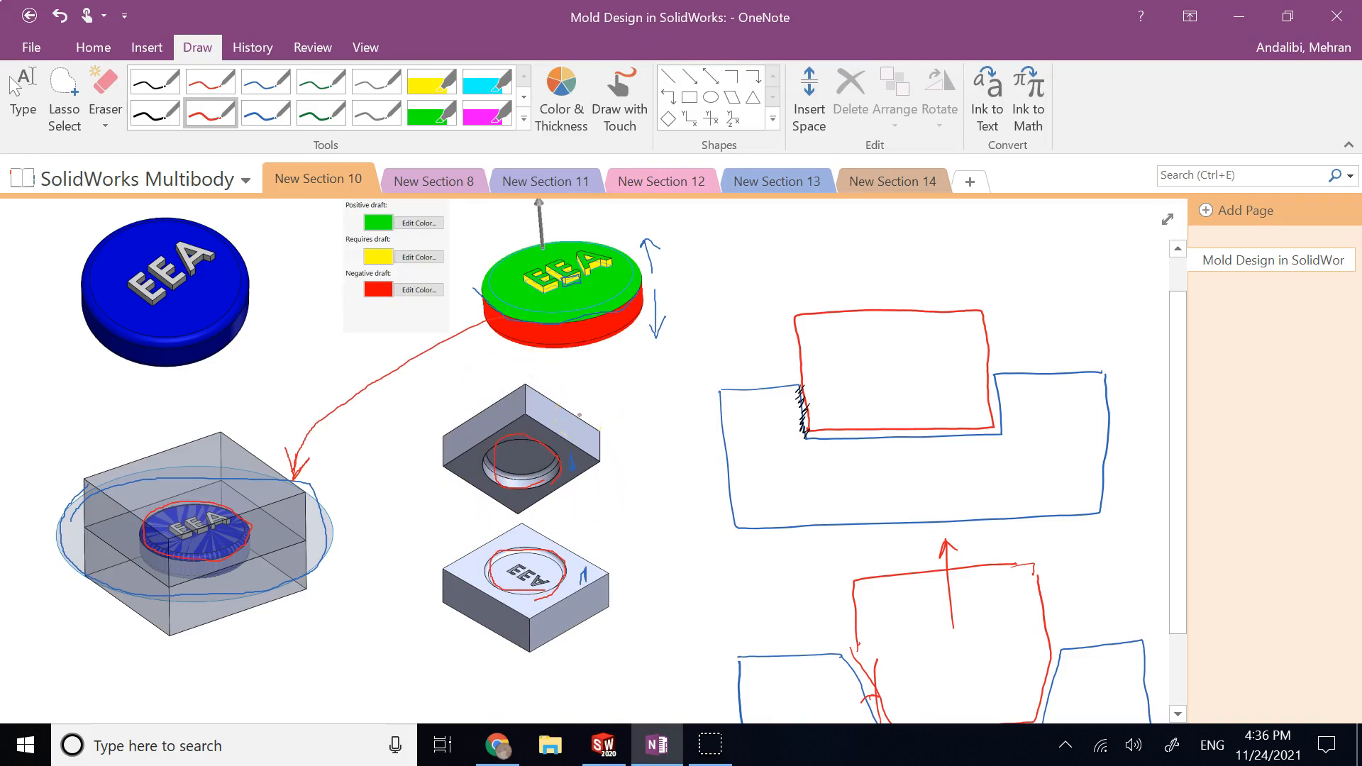
pyautogui.moveTo(604, 745)
pyautogui.click(543, 606)
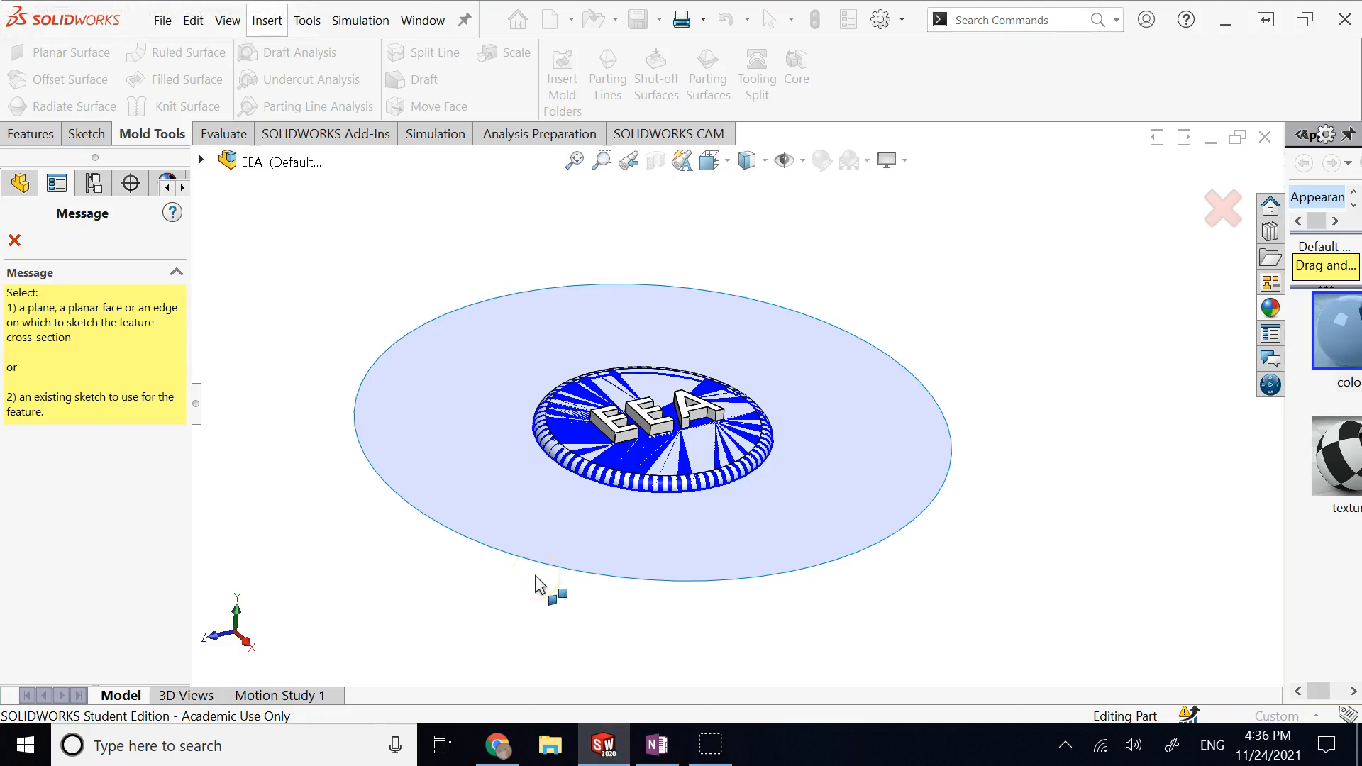
# Sketch a center rectangle on the parting surface, centered on the origin and enclosing the disc, and exit the sketch.
pyautogui.click(489, 434)
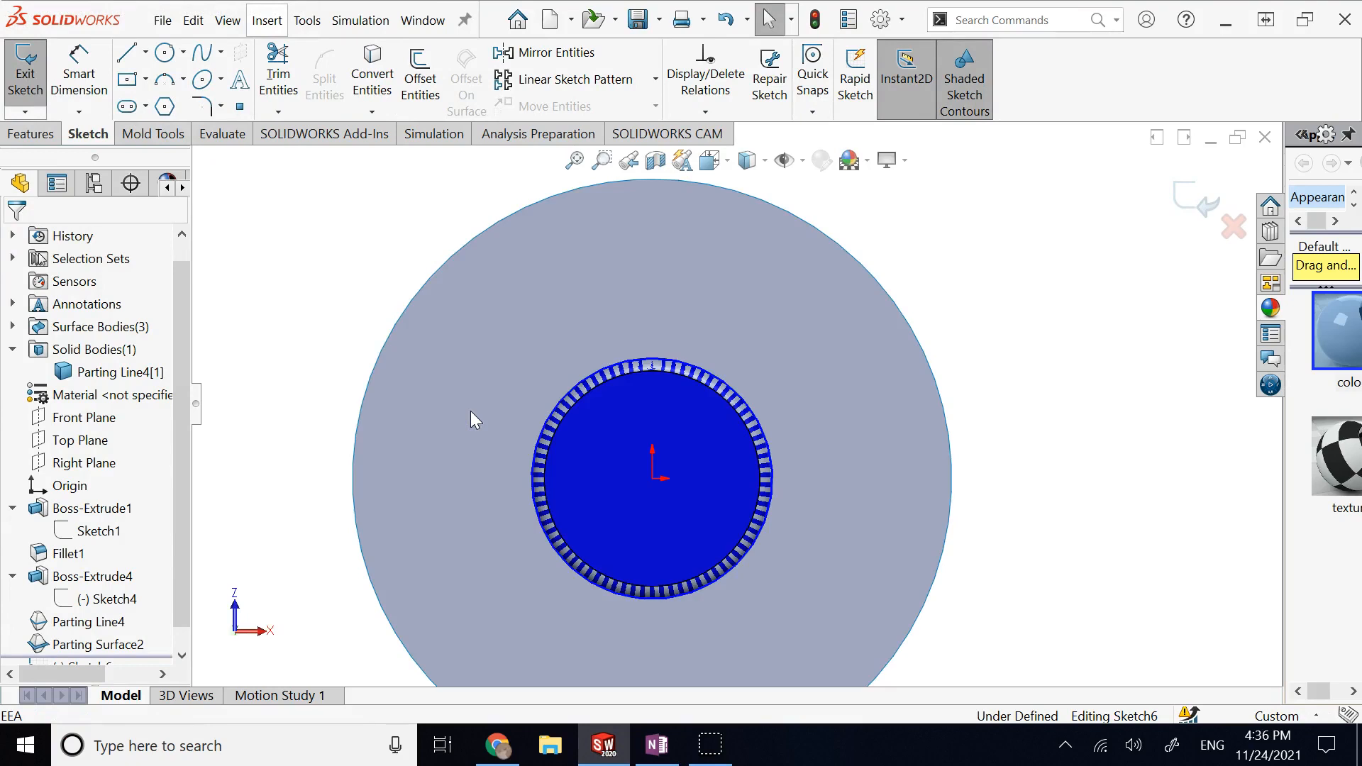
pyautogui.click(128, 78)
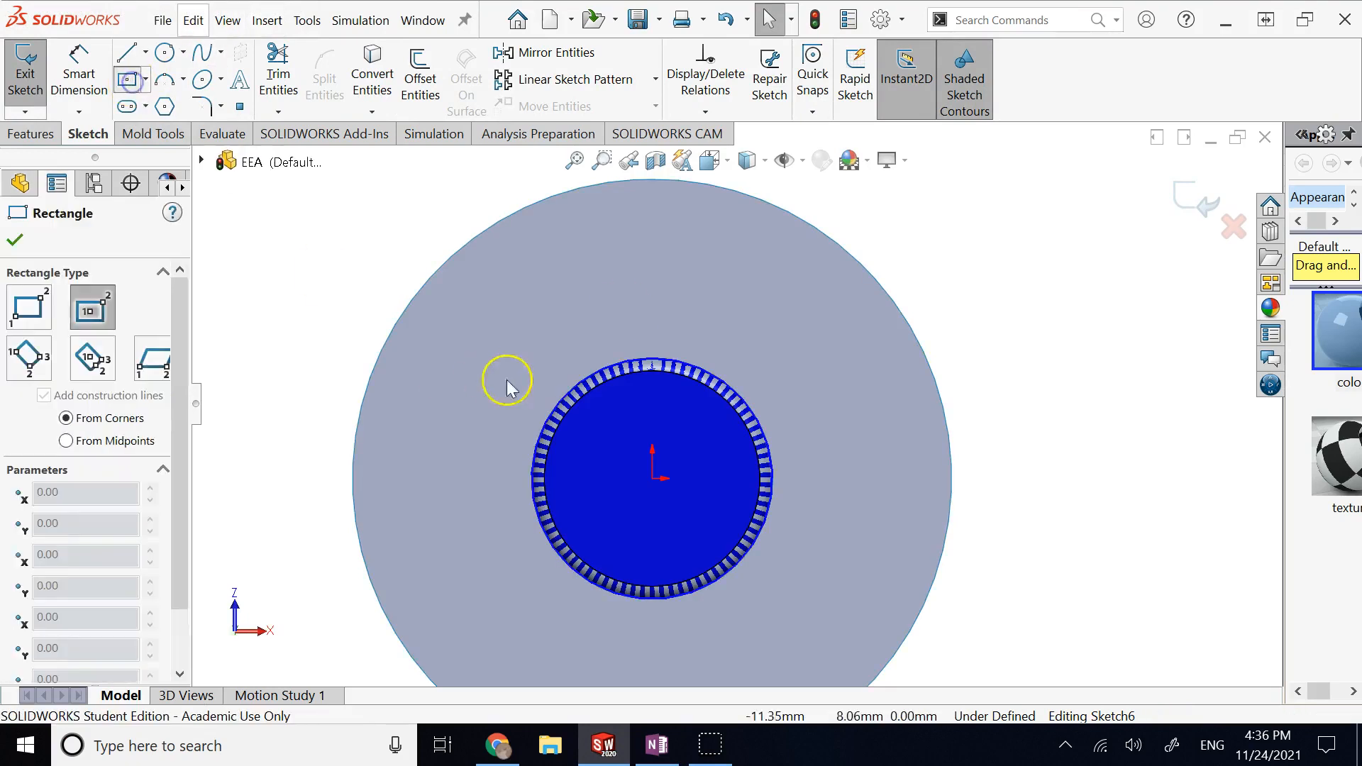
pyautogui.click(652, 477)
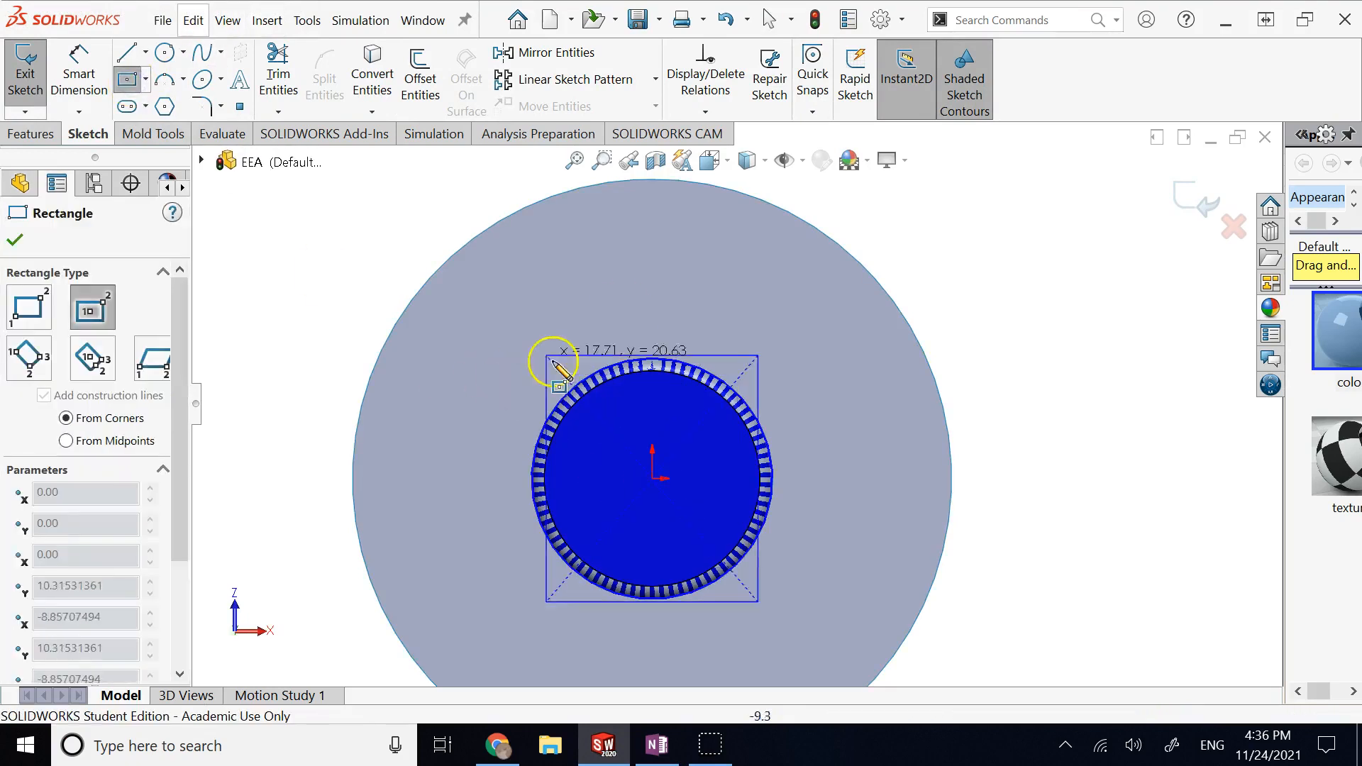
pyautogui.click(454, 275)
pyautogui.click(1171, 196)
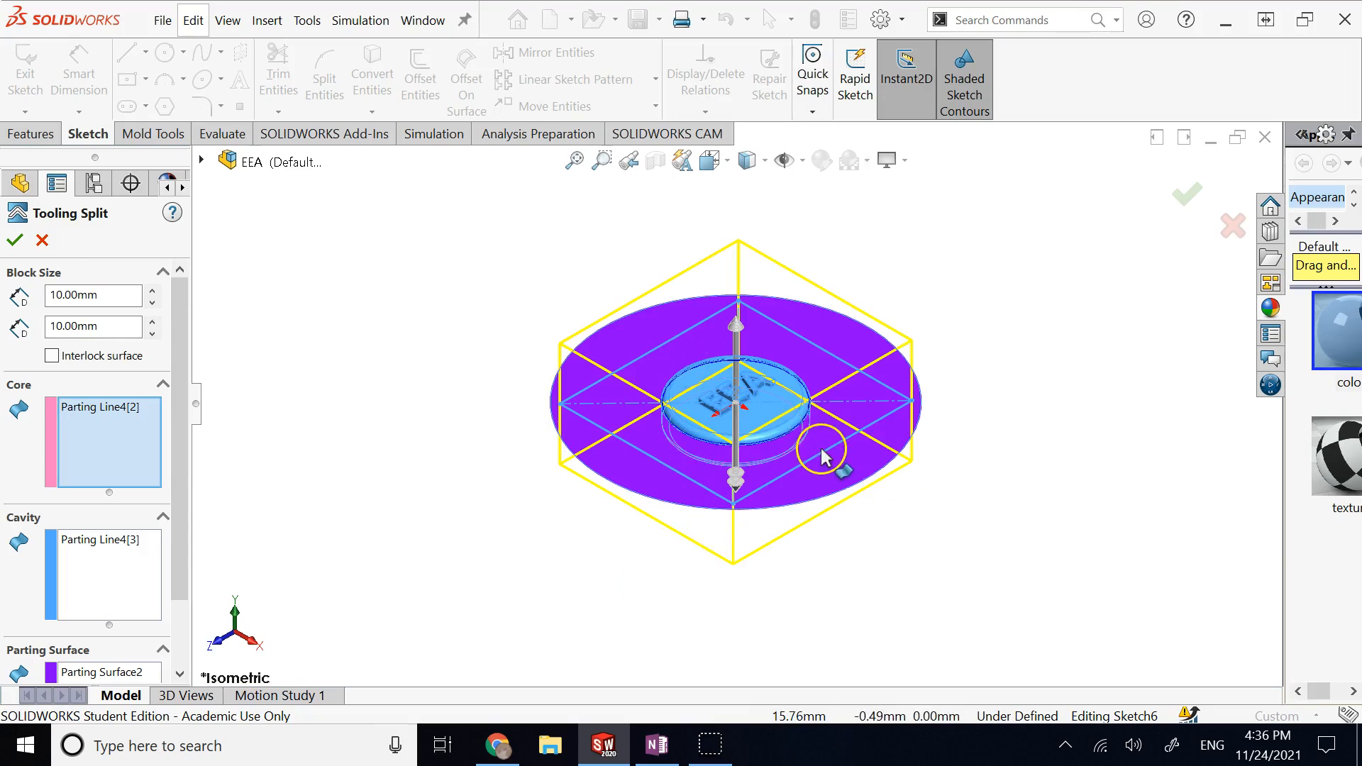
# Set the tooling split block size to 20 mm above and 10 mm below the parting surface and create the mold blocks.
pyautogui.click(152, 292)
pyautogui.click(152, 292)
pyautogui.click(152, 303)
pyautogui.click(152, 321)
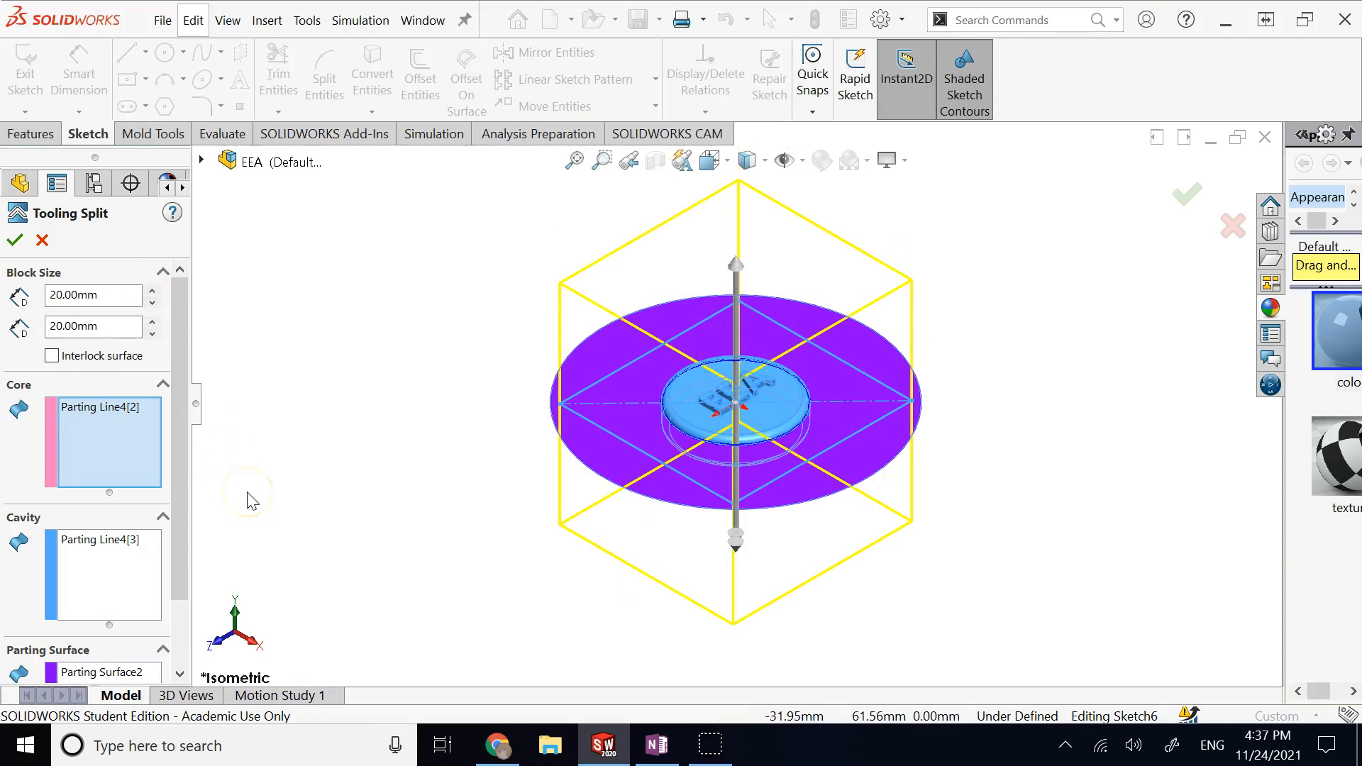
pyautogui.click(151, 333)
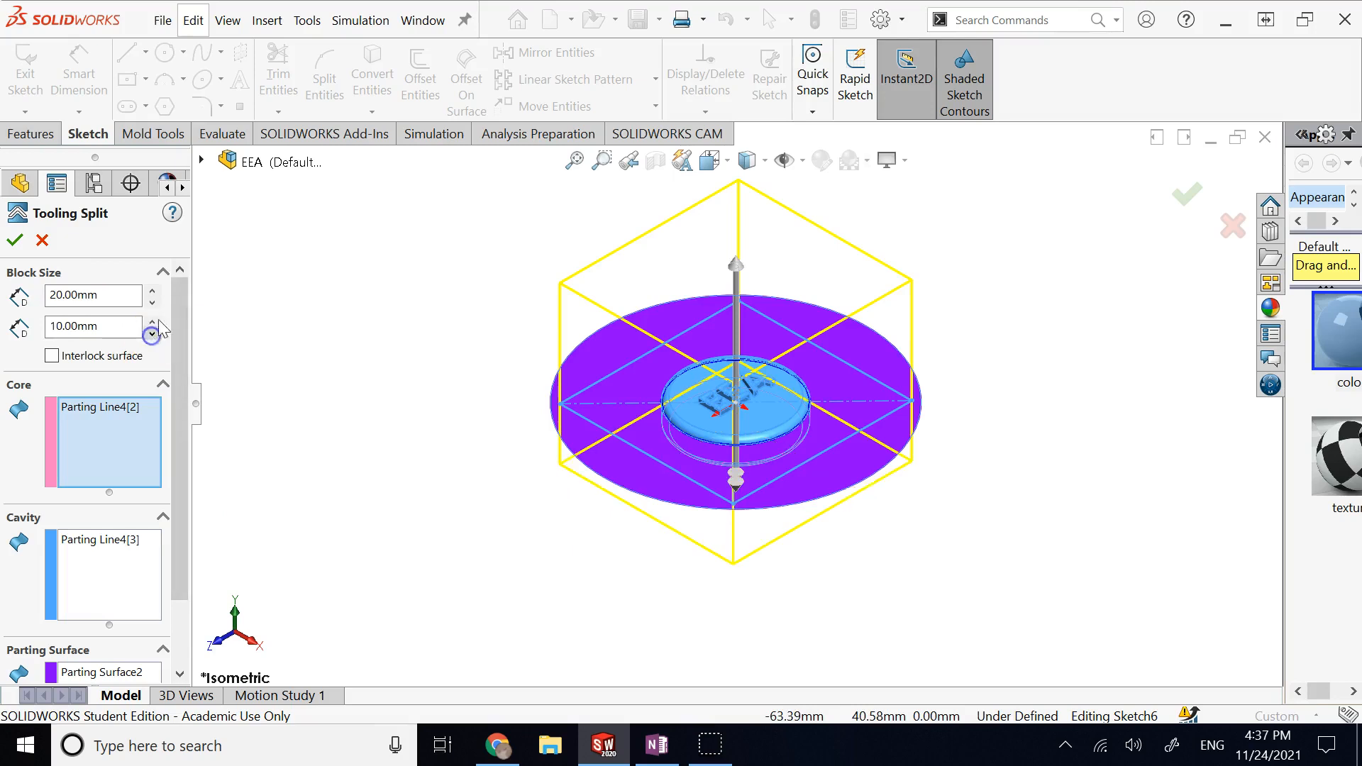
pyautogui.click(152, 302)
pyautogui.click(153, 291)
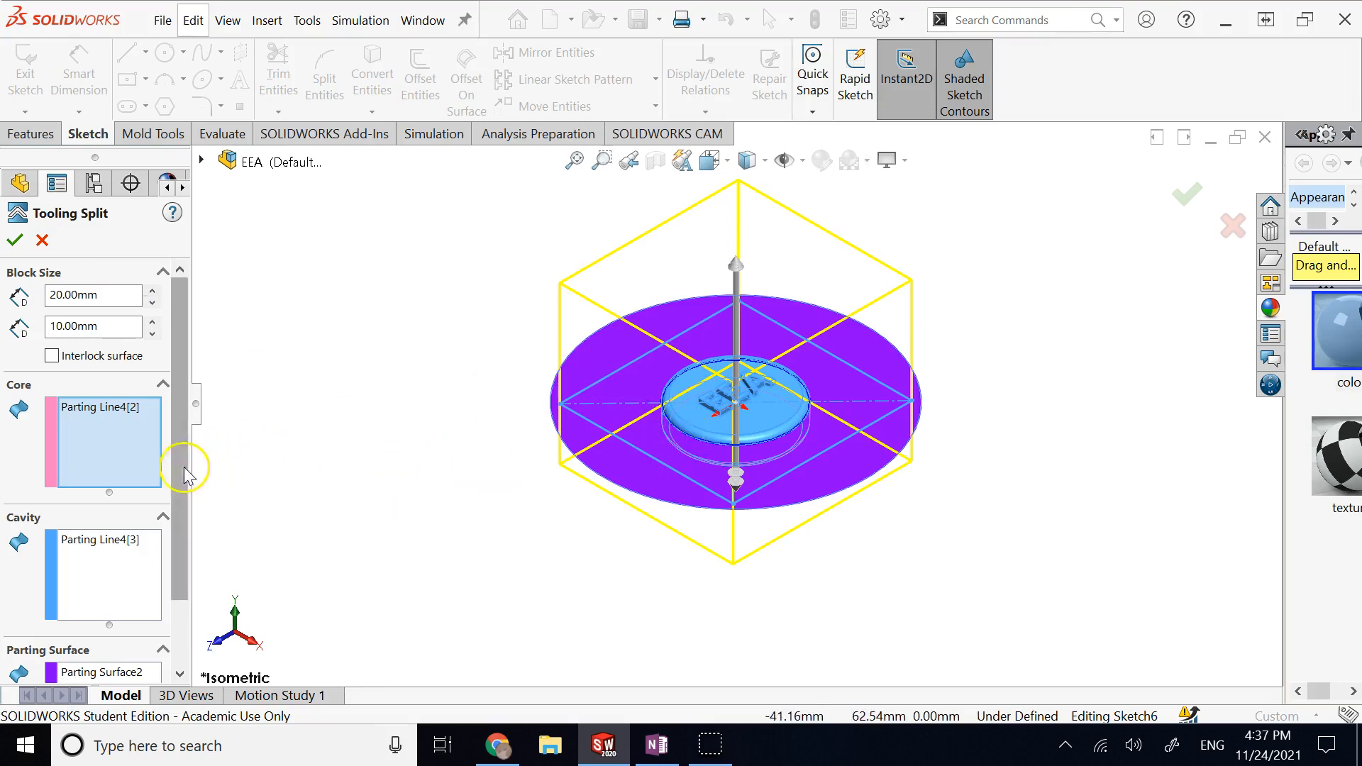
pyautogui.click(15, 240)
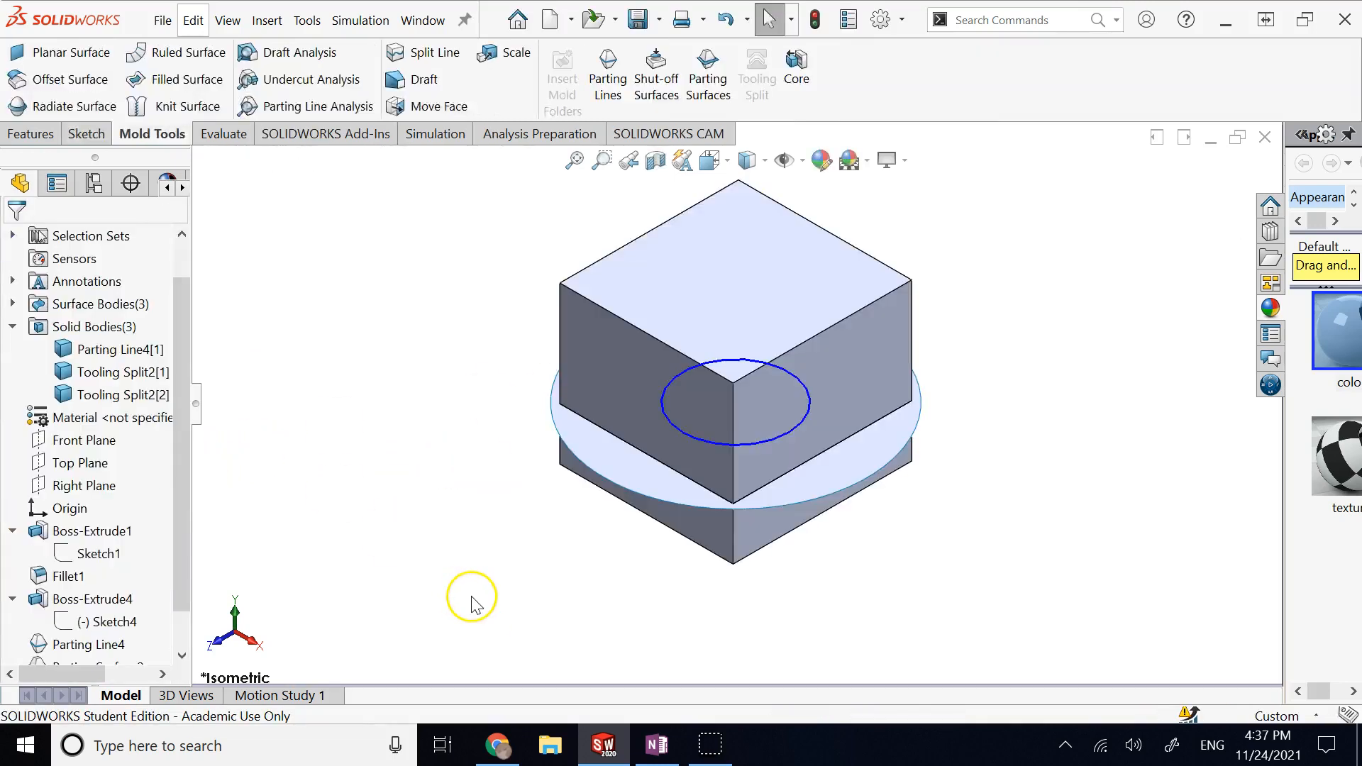
# Hide the parting surface and the parting line so only the mold blocks are displayed.
pyautogui.press('Up')
pyautogui.press('Up')
pyautogui.press('Up')
pyautogui.press('Up')
pyautogui.hotkey('ctrl', '7')
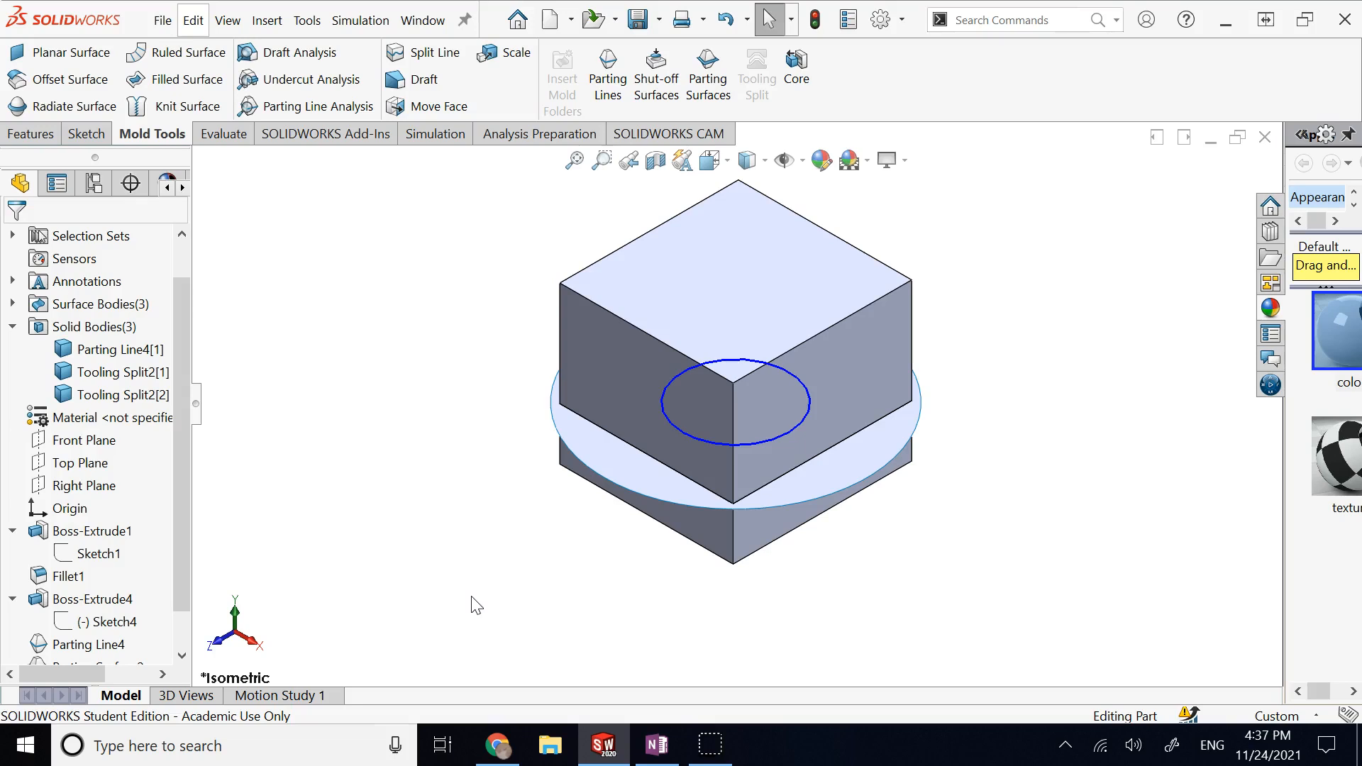
pyautogui.rightClick(602, 465)
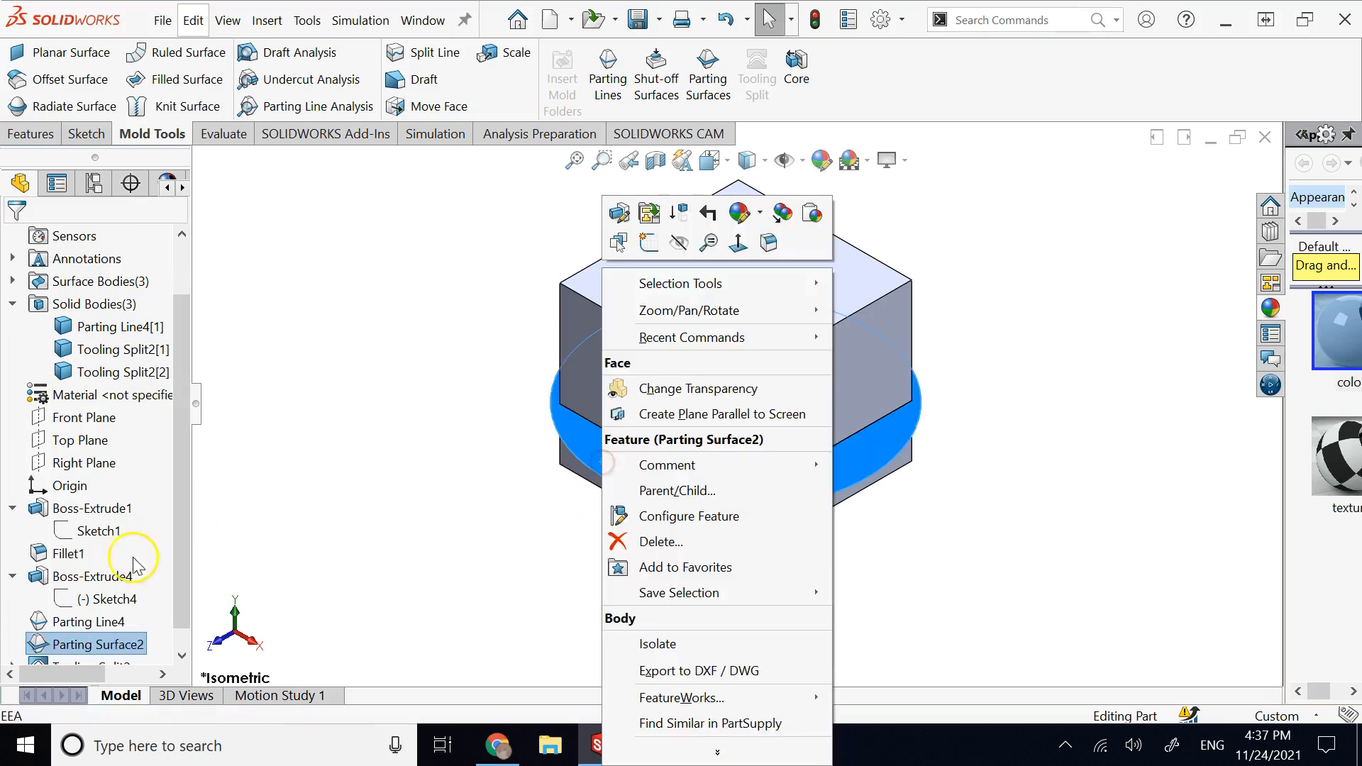
pyautogui.click(677, 245)
pyautogui.click(761, 444)
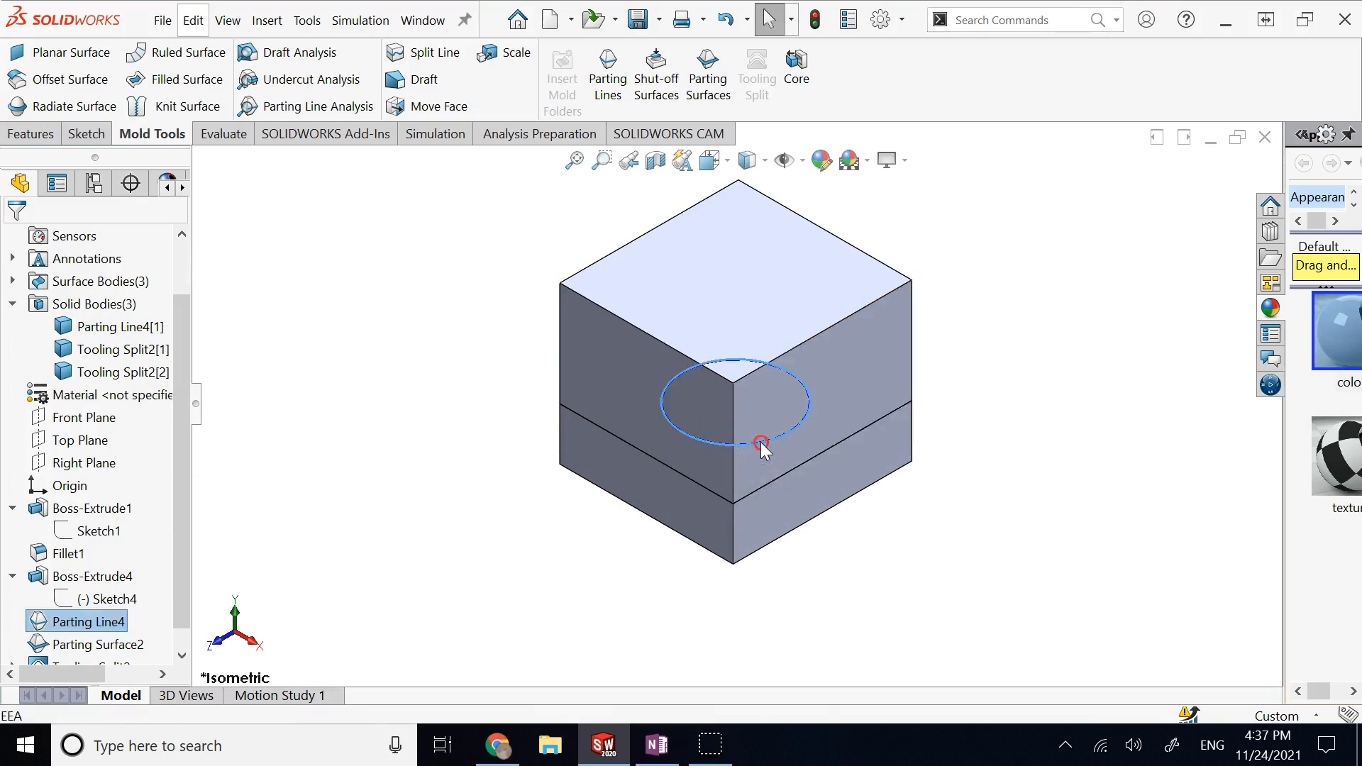
pyautogui.rightClick(761, 444)
pyautogui.click(805, 474)
pyautogui.click(957, 523)
pyautogui.scroll(1, 733, 476)
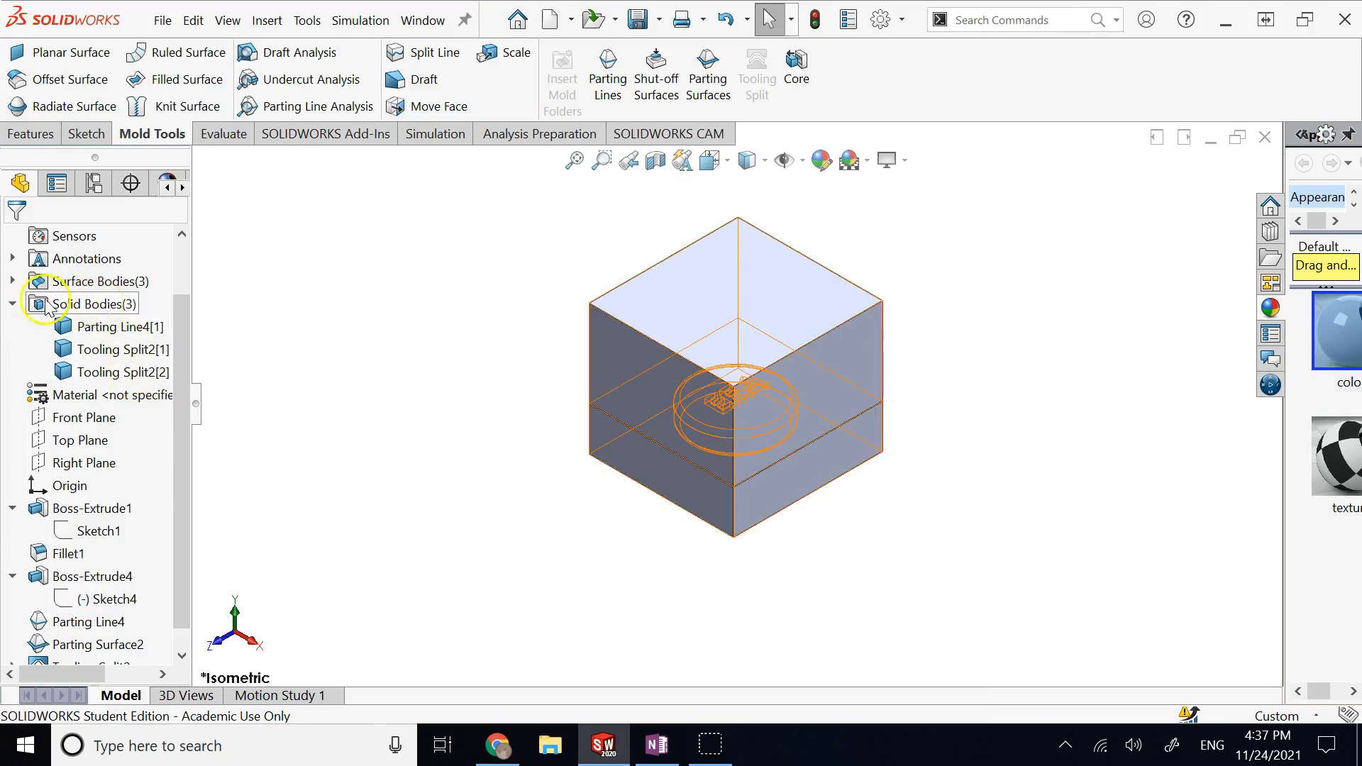
# Highlight the disc body and both tooling split bodies in turn and examine the mold block from different angles.
pyautogui.click(13, 303)
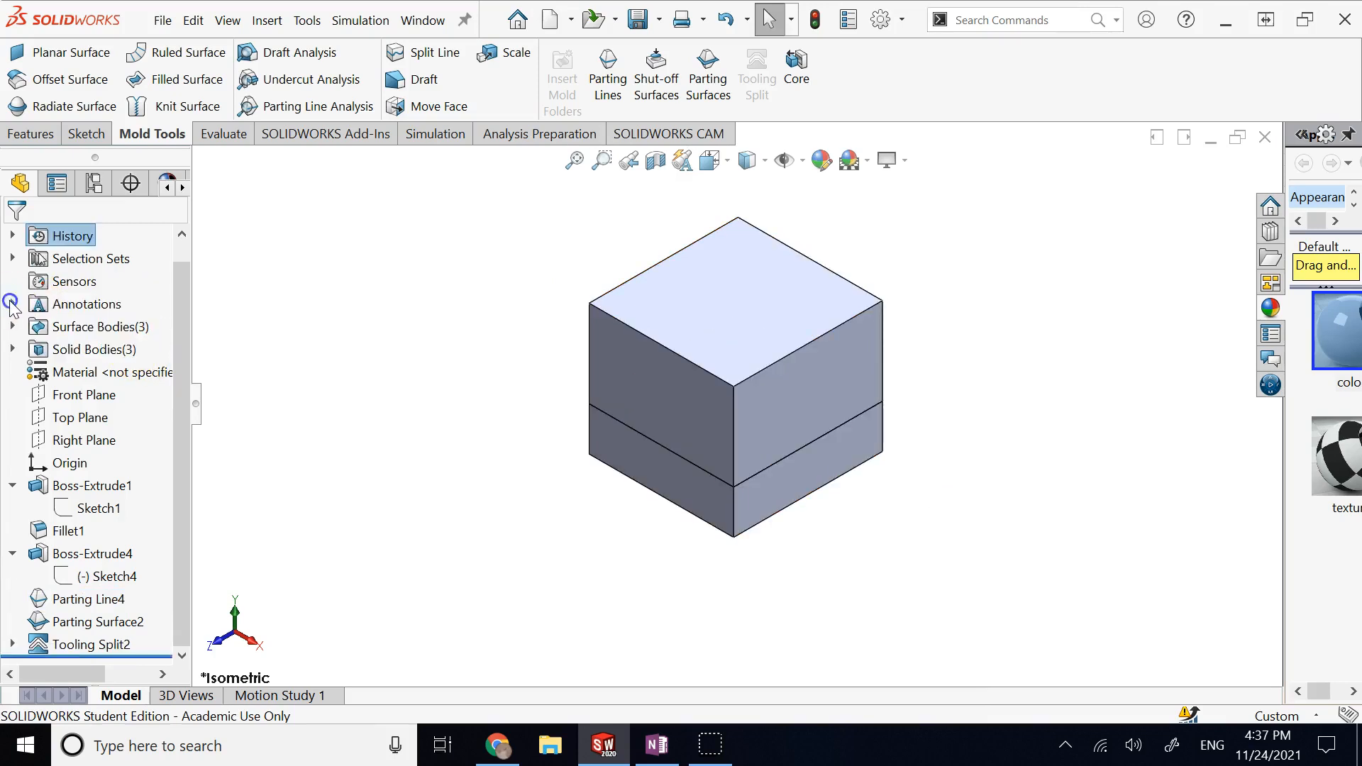
pyautogui.click(12, 349)
pyautogui.click(108, 376)
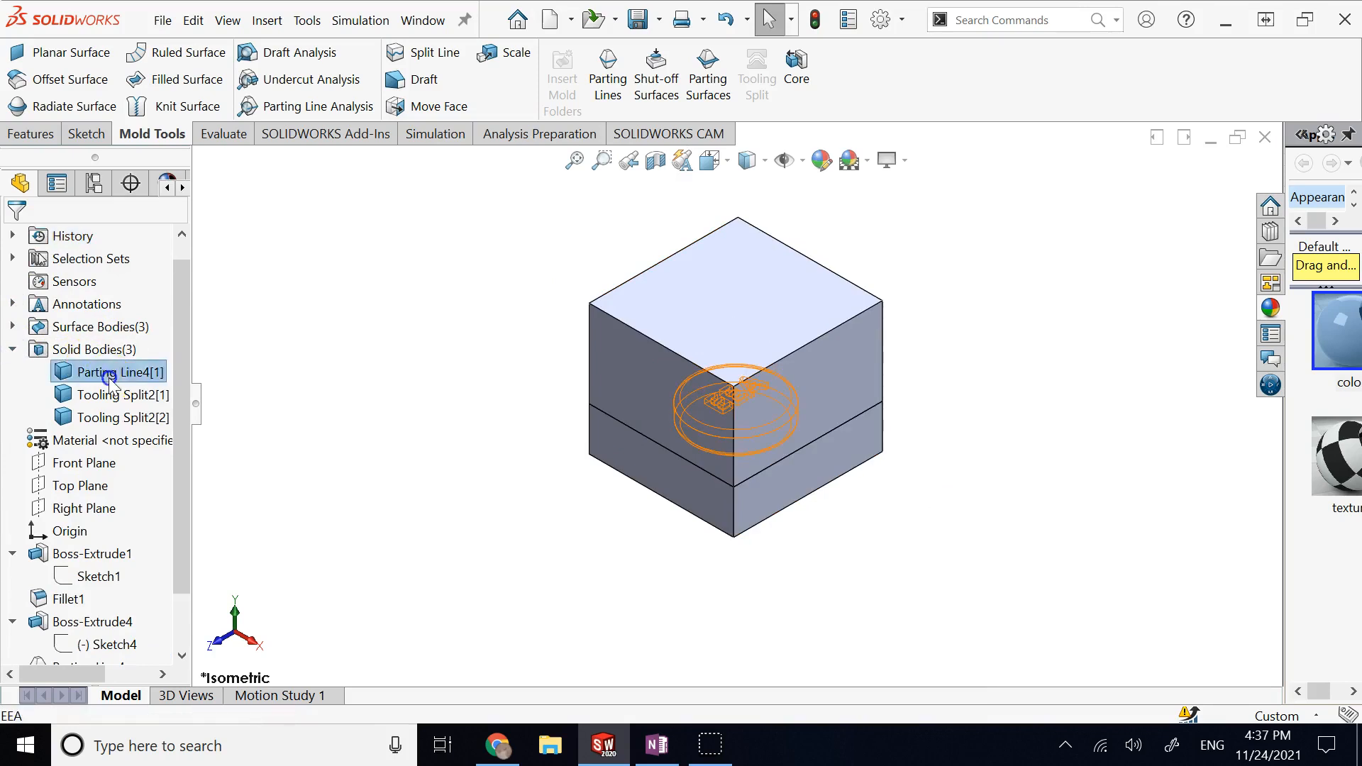
pyautogui.click(110, 394)
pyautogui.click(107, 417)
pyautogui.click(106, 397)
pyautogui.click(116, 420)
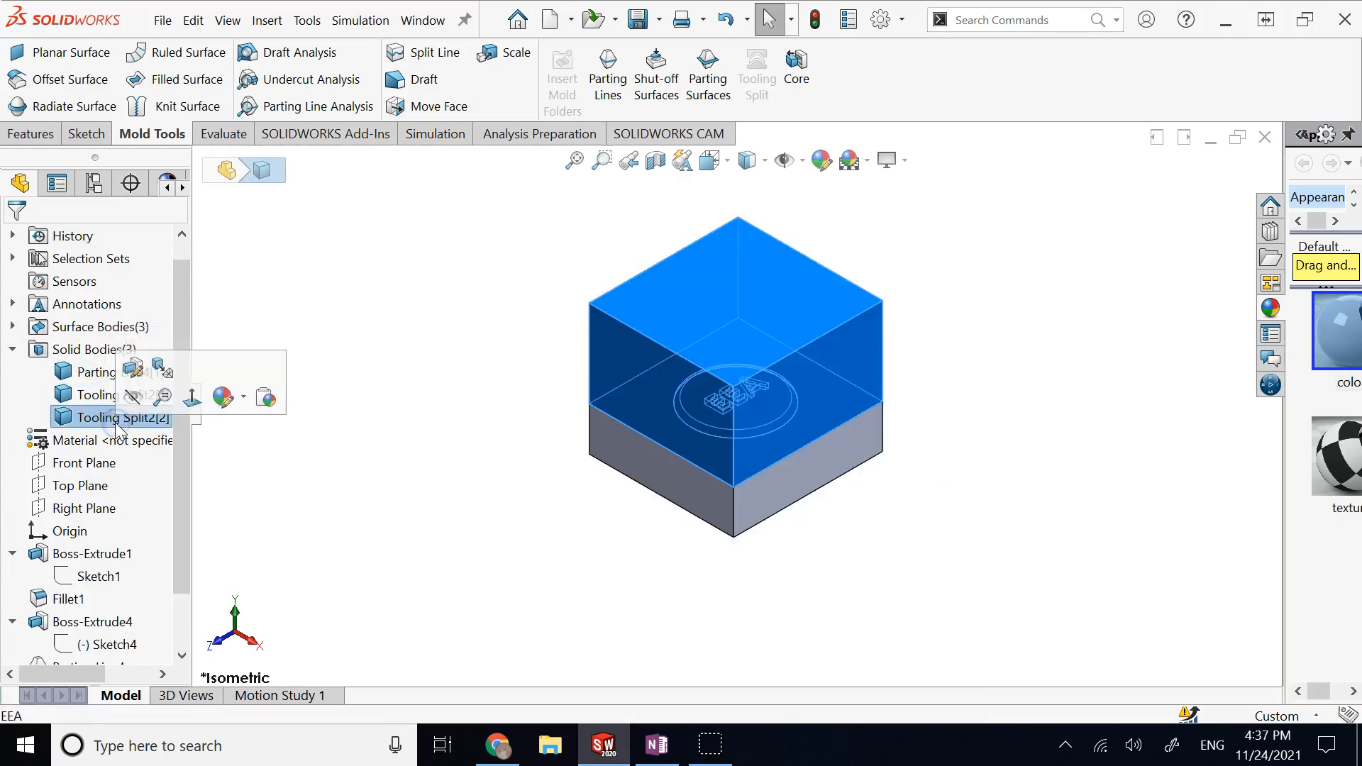
pyautogui.click(425, 460)
pyautogui.press('Up')
pyautogui.press('Up')
pyautogui.press('Up')
pyautogui.hotkey('ctrl', '7')
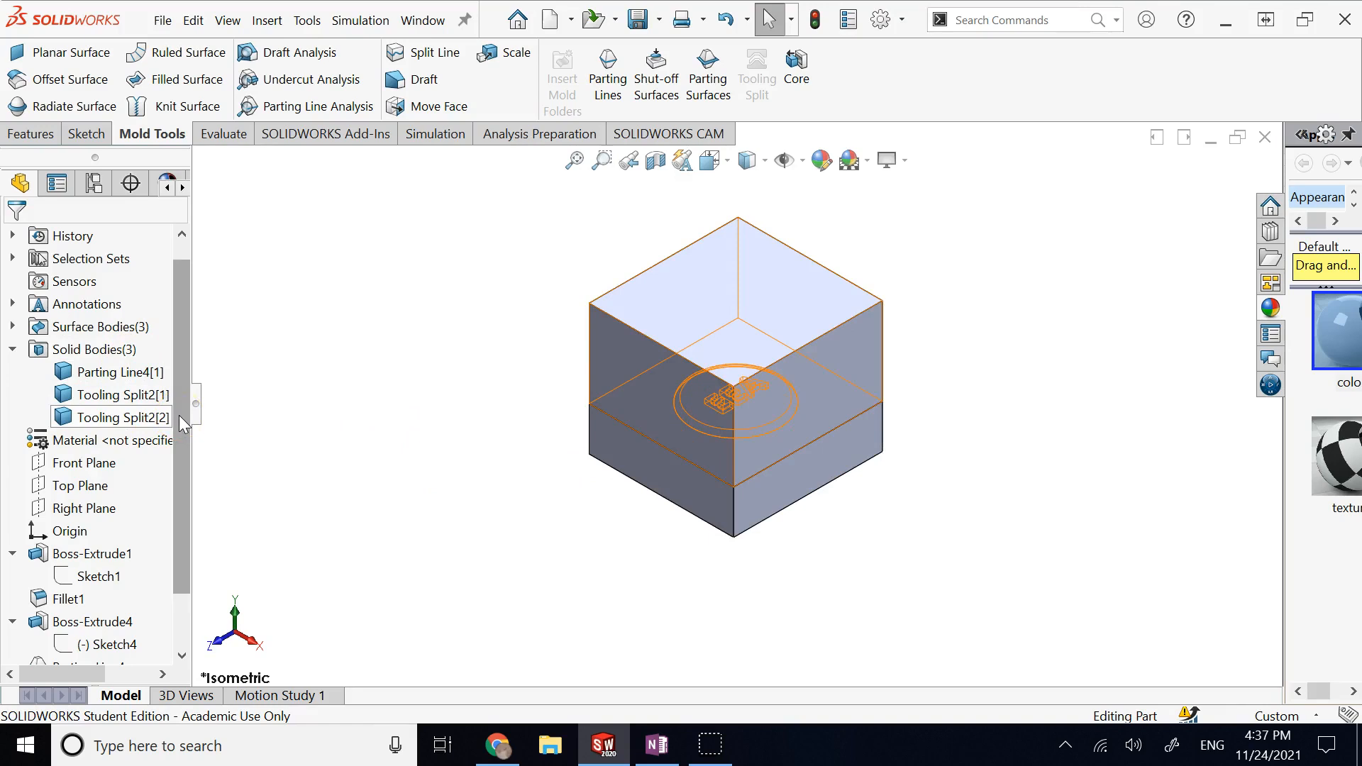
# Set the transparent amount of the upper tooling split body's appearance to 0.60.
pyautogui.rightClick(143, 420)
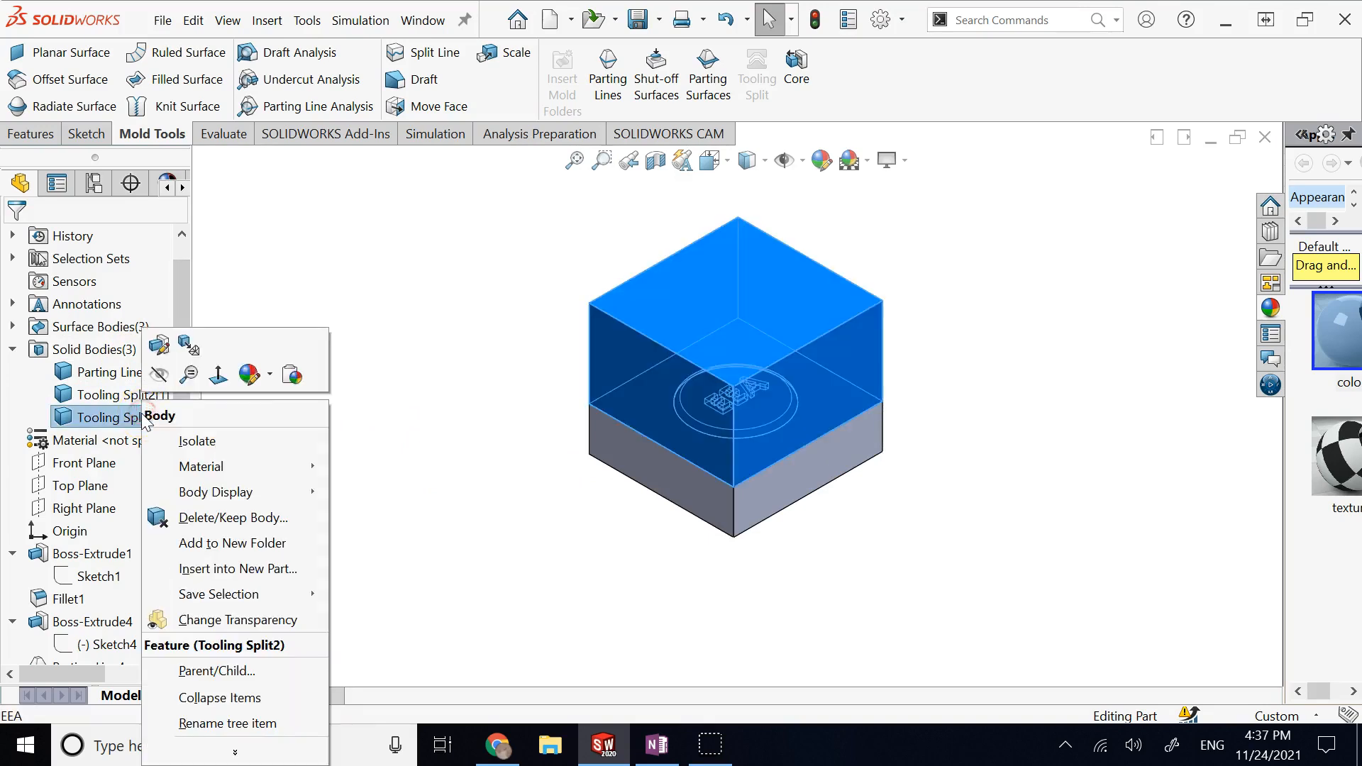
pyautogui.click(250, 379)
pyautogui.click(270, 418)
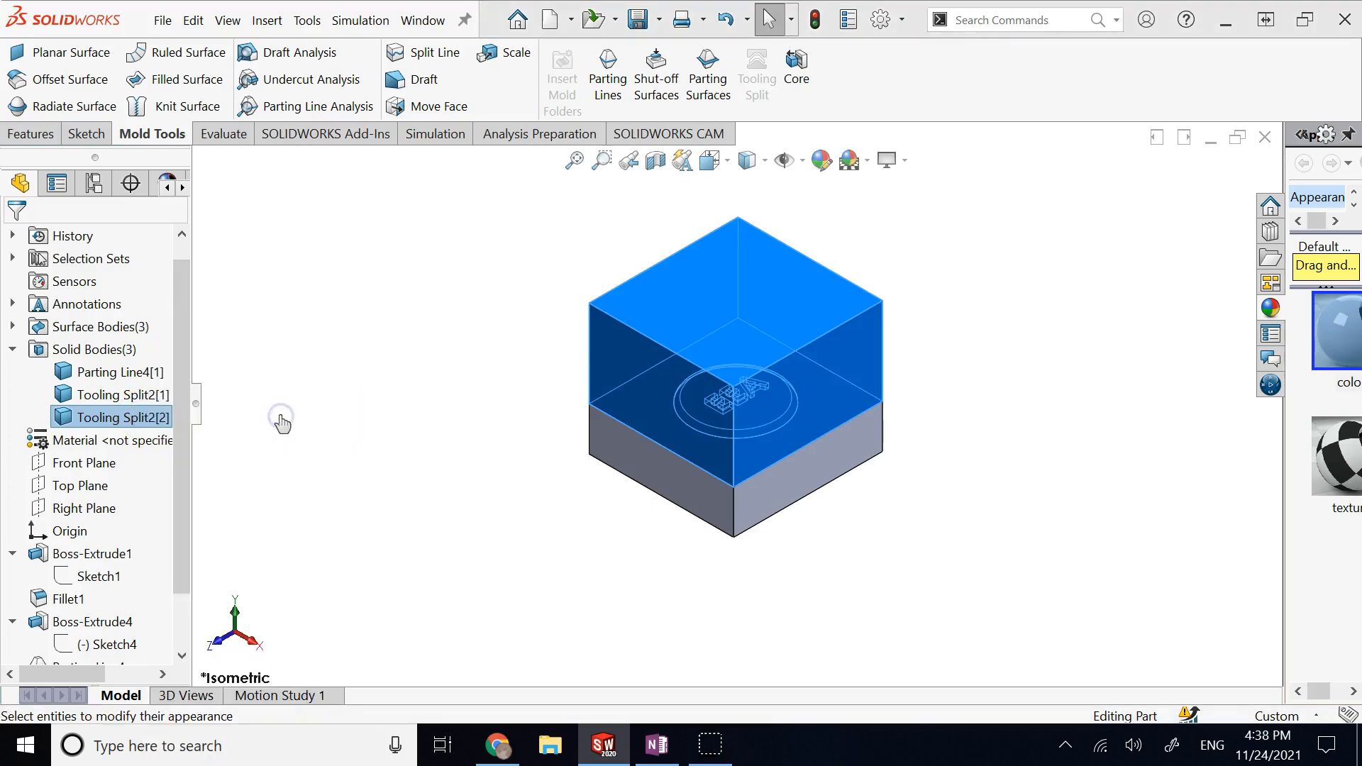
pyautogui.click(78, 325)
pyautogui.scroll(-3, 117, 539)
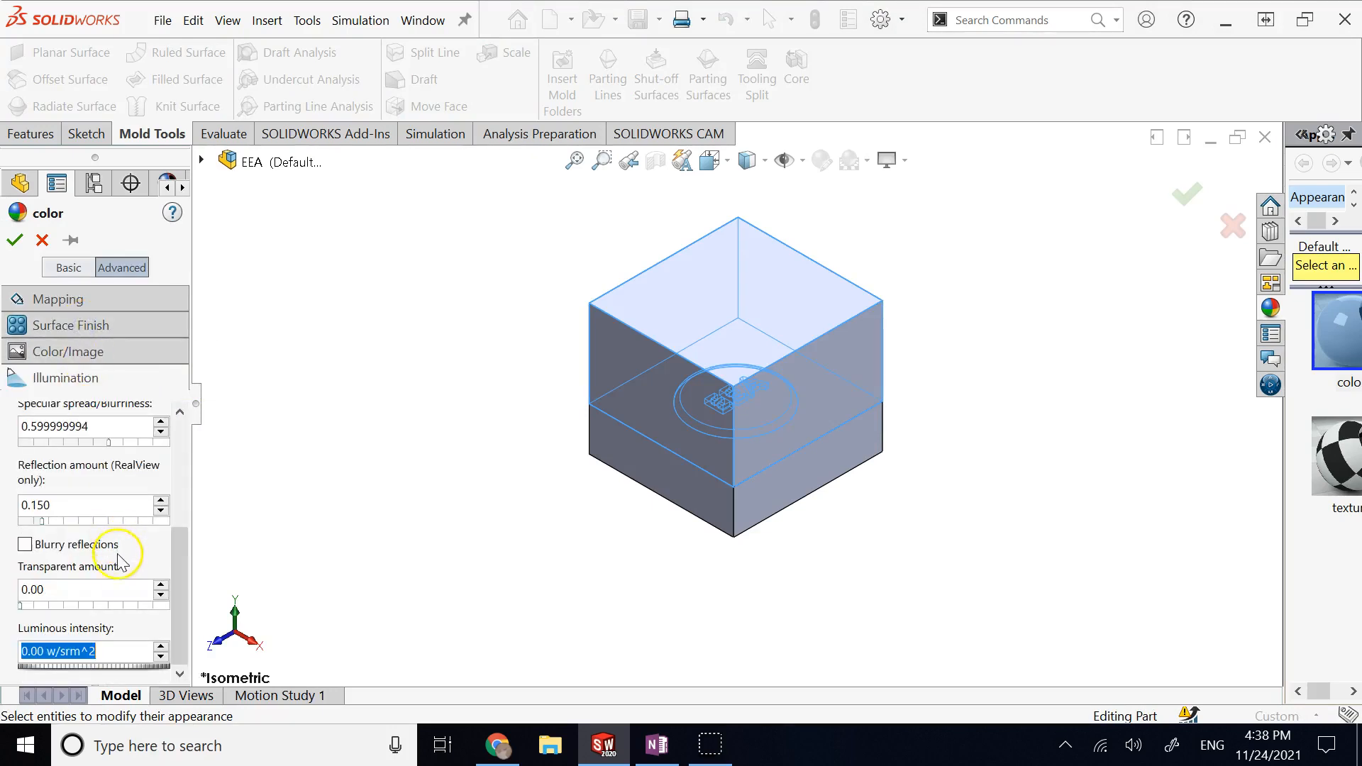
pyautogui.click(108, 605)
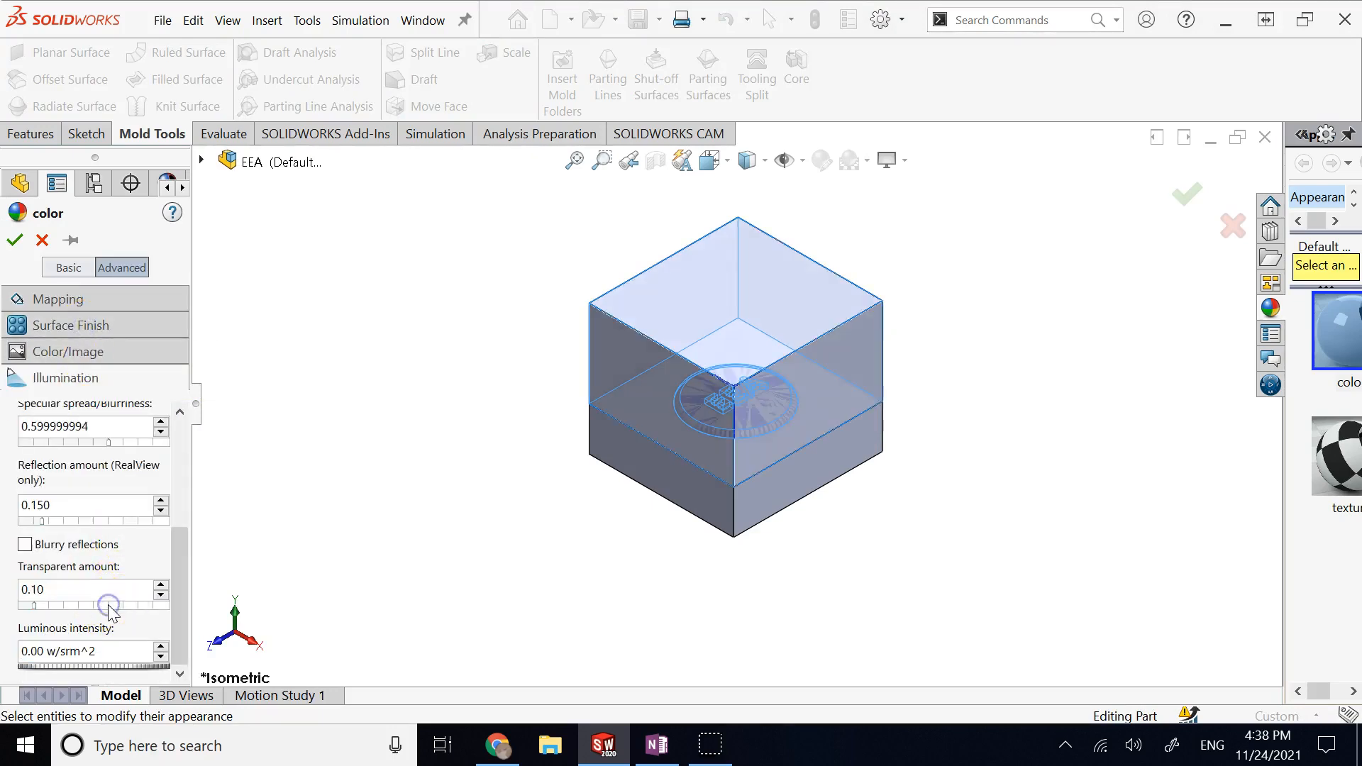
pyautogui.click(107, 605)
pyautogui.click(108, 605)
pyautogui.click(108, 605)
pyautogui.click(107, 605)
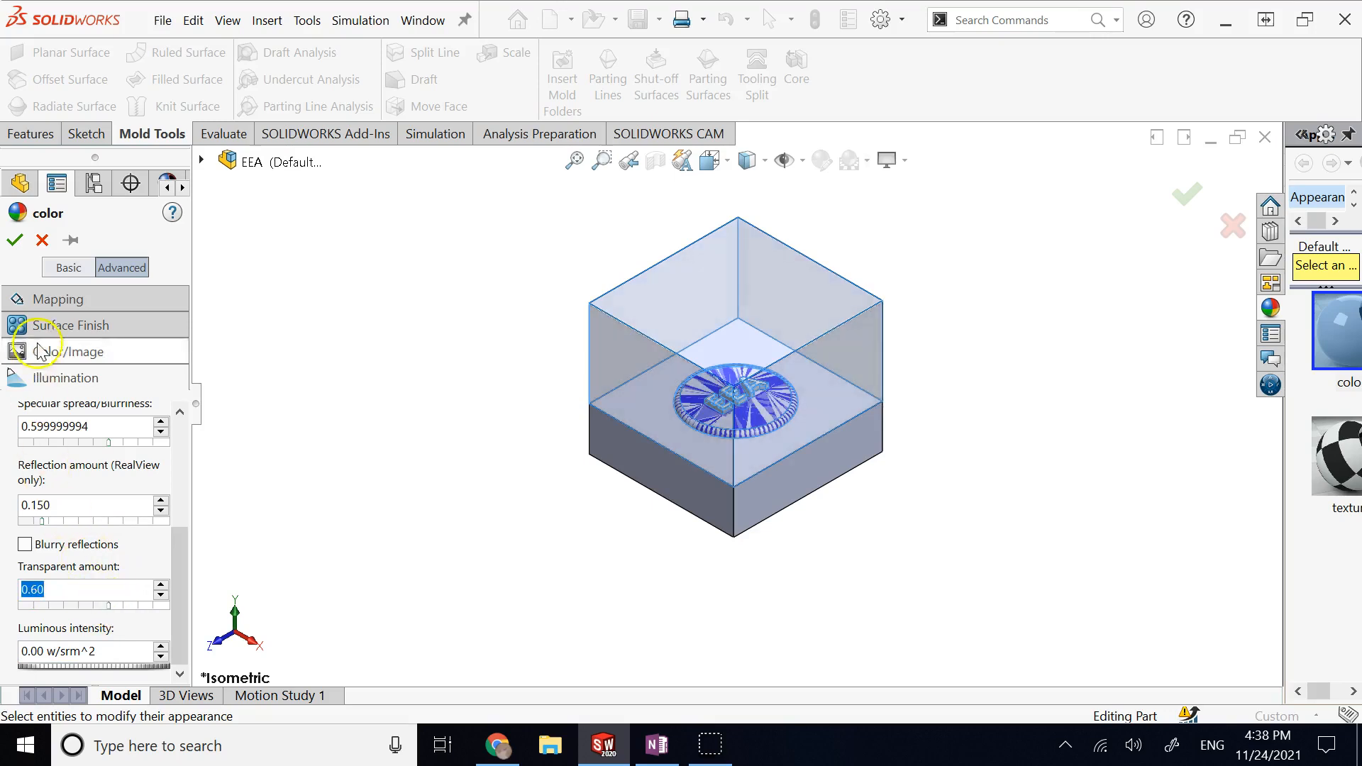
pyautogui.click(14, 239)
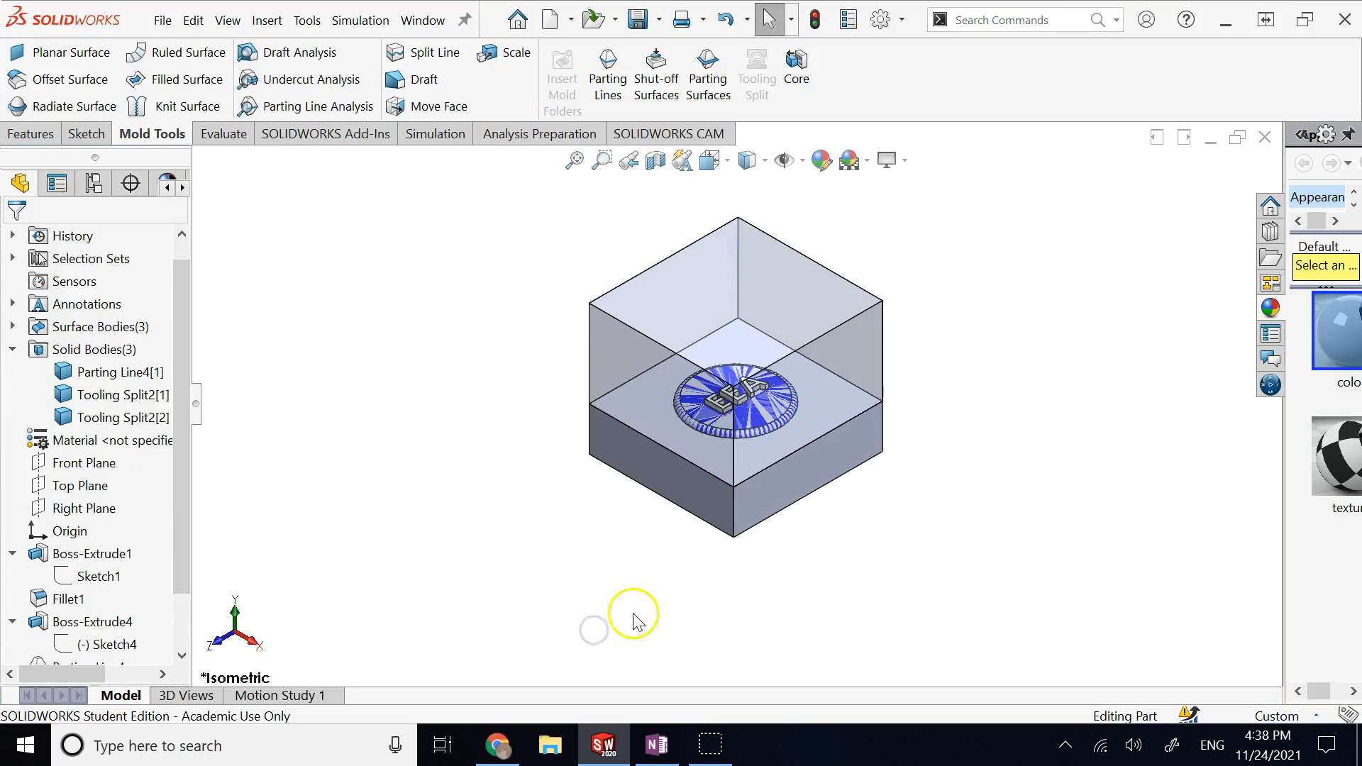
# Set the transparent amount of the lower tooling split body's appearance to 0.60.
pyautogui.click(135, 418)
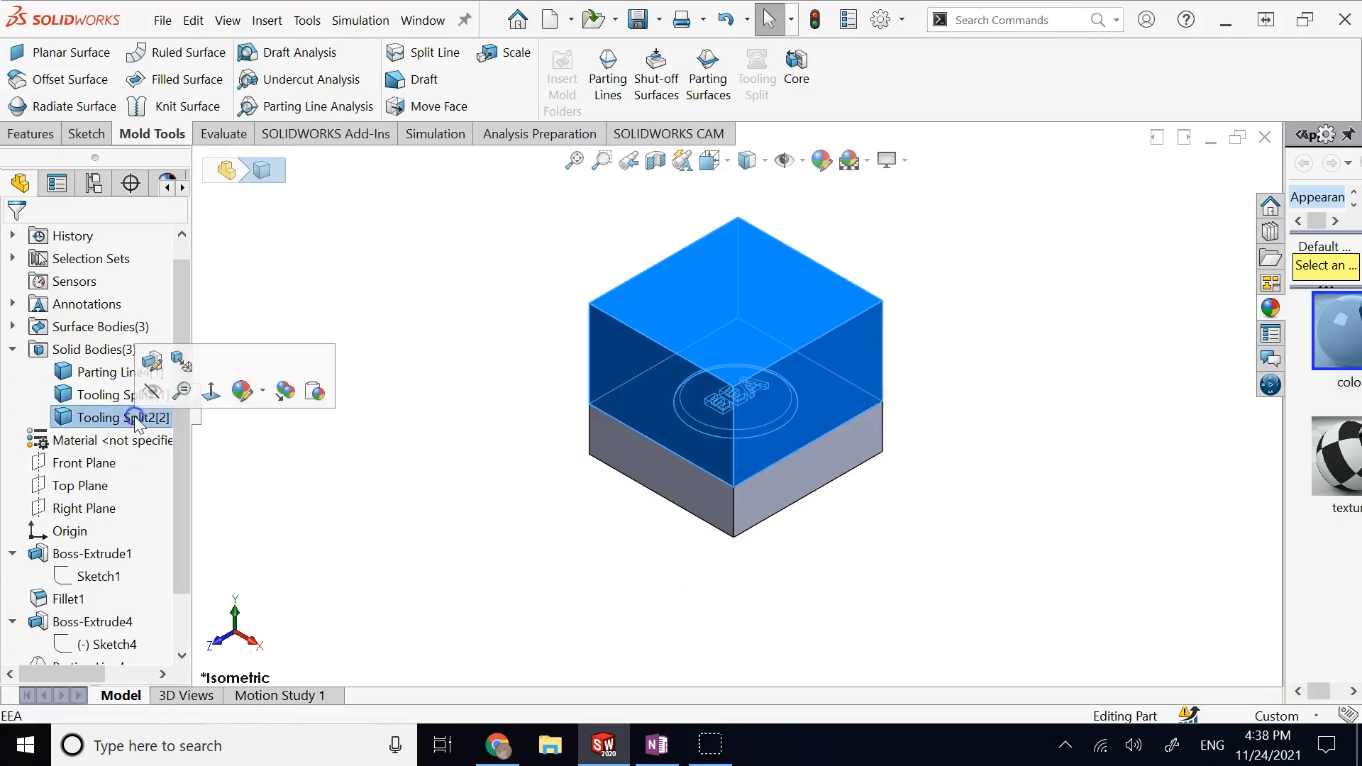
pyautogui.click(99, 395)
pyautogui.rightClick(101, 395)
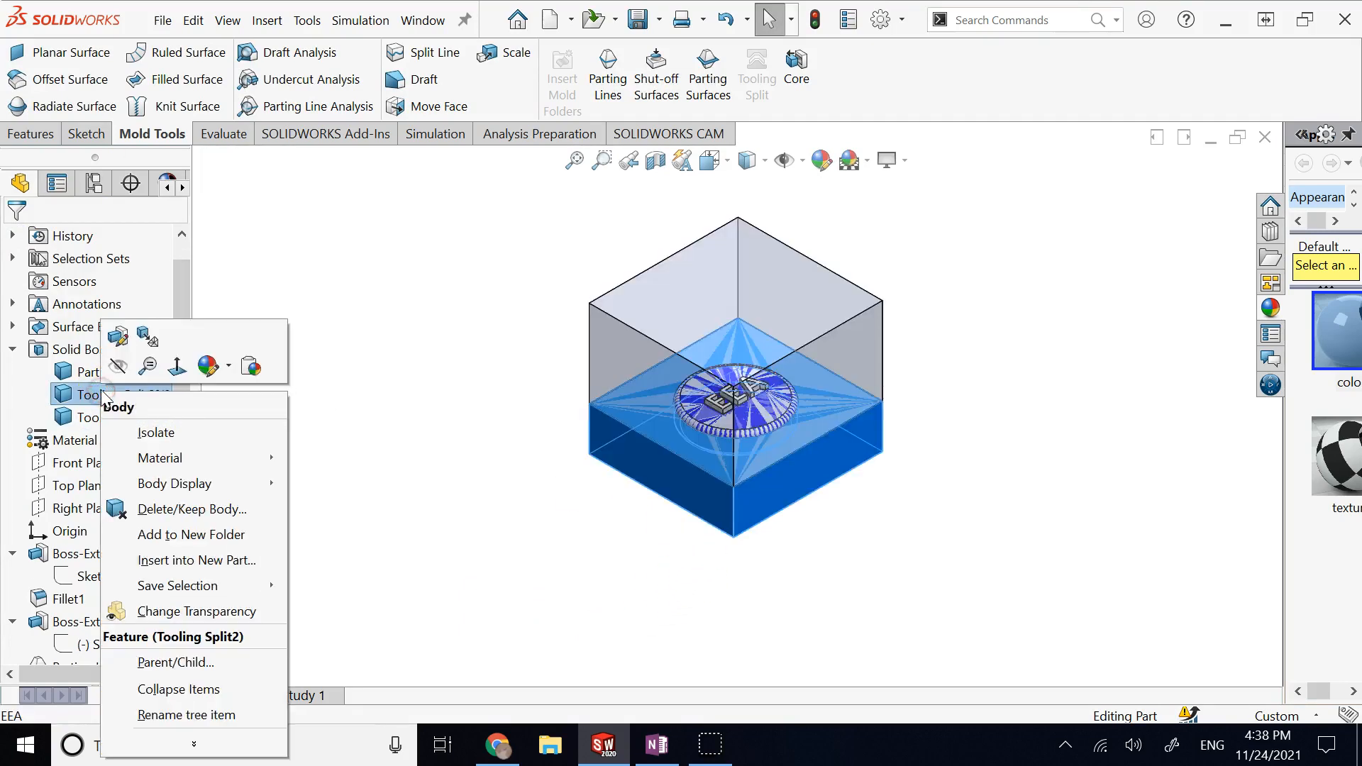
pyautogui.click(208, 365)
pyautogui.click(201, 415)
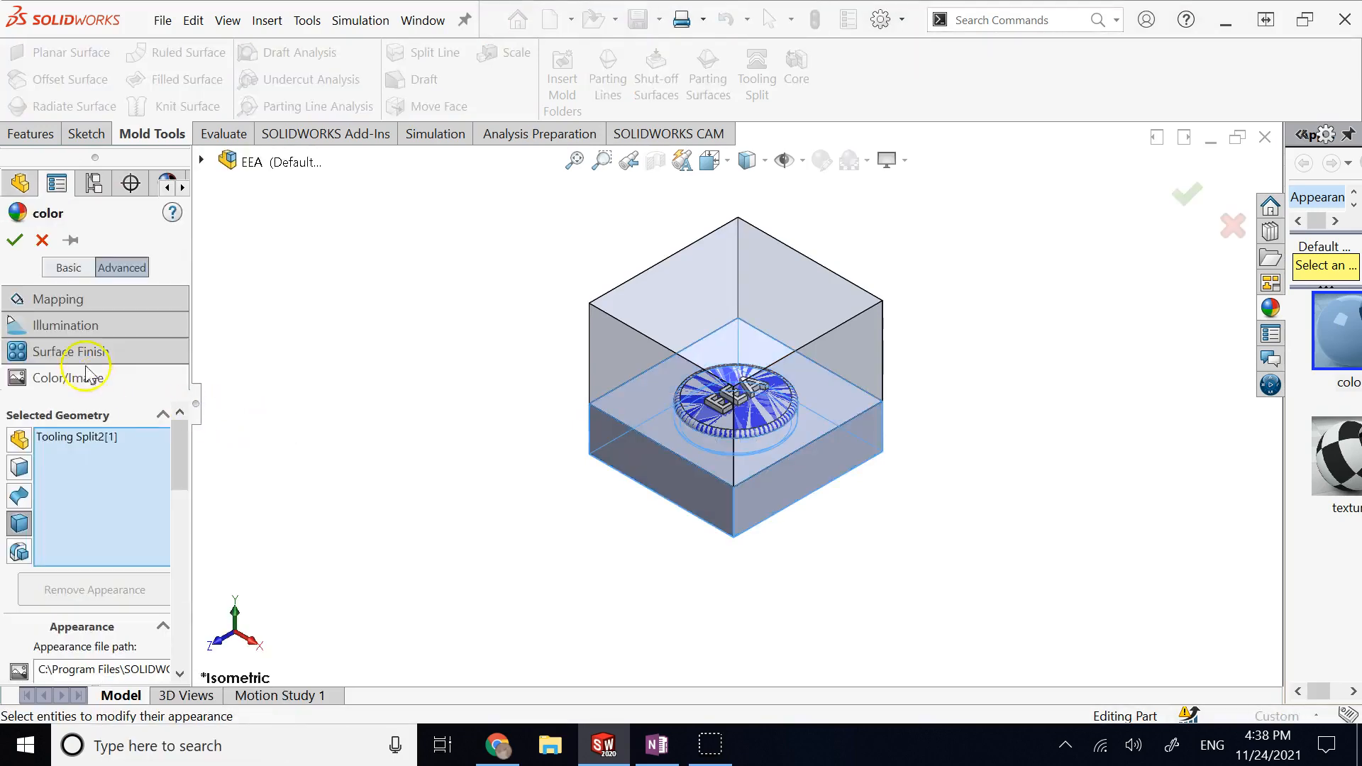
pyautogui.click(75, 325)
pyautogui.click(181, 612)
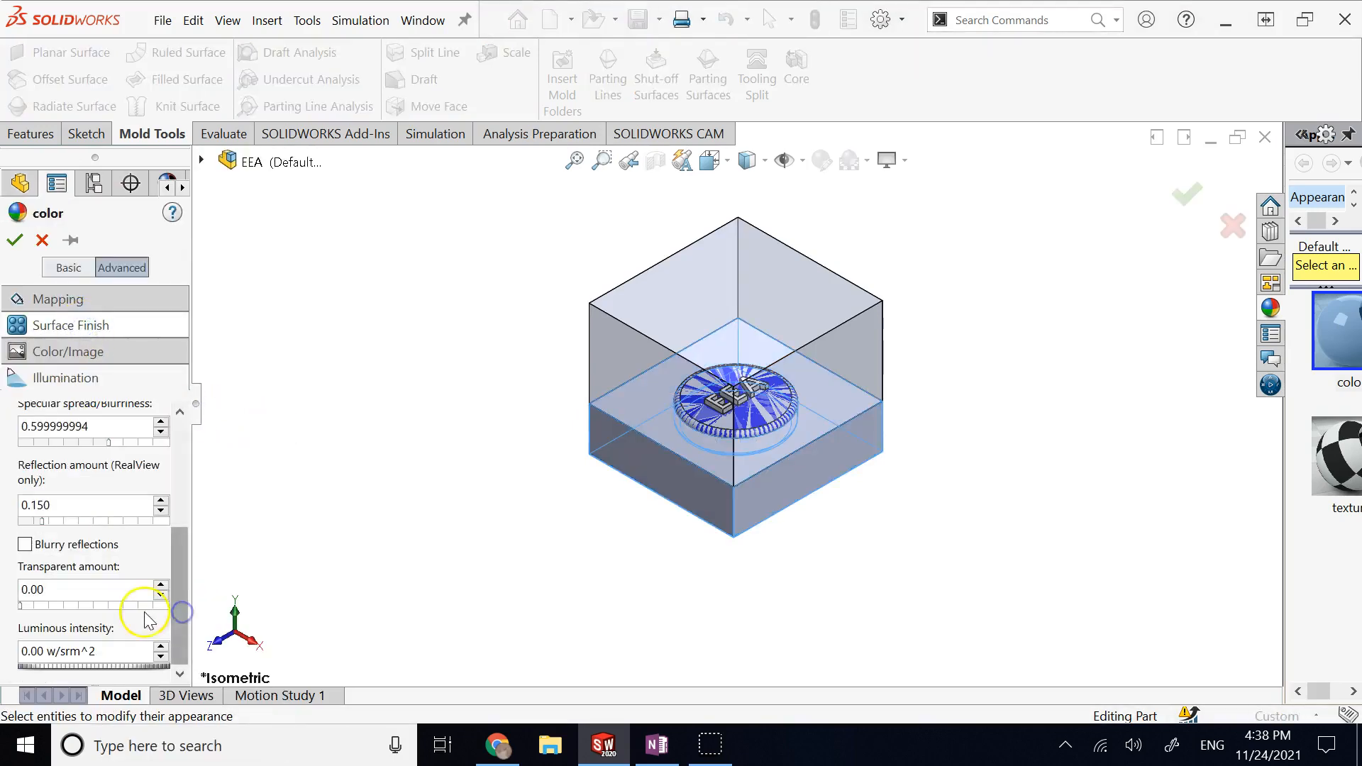
pyautogui.click(118, 604)
pyautogui.click(117, 604)
pyautogui.click(118, 603)
pyautogui.click(118, 604)
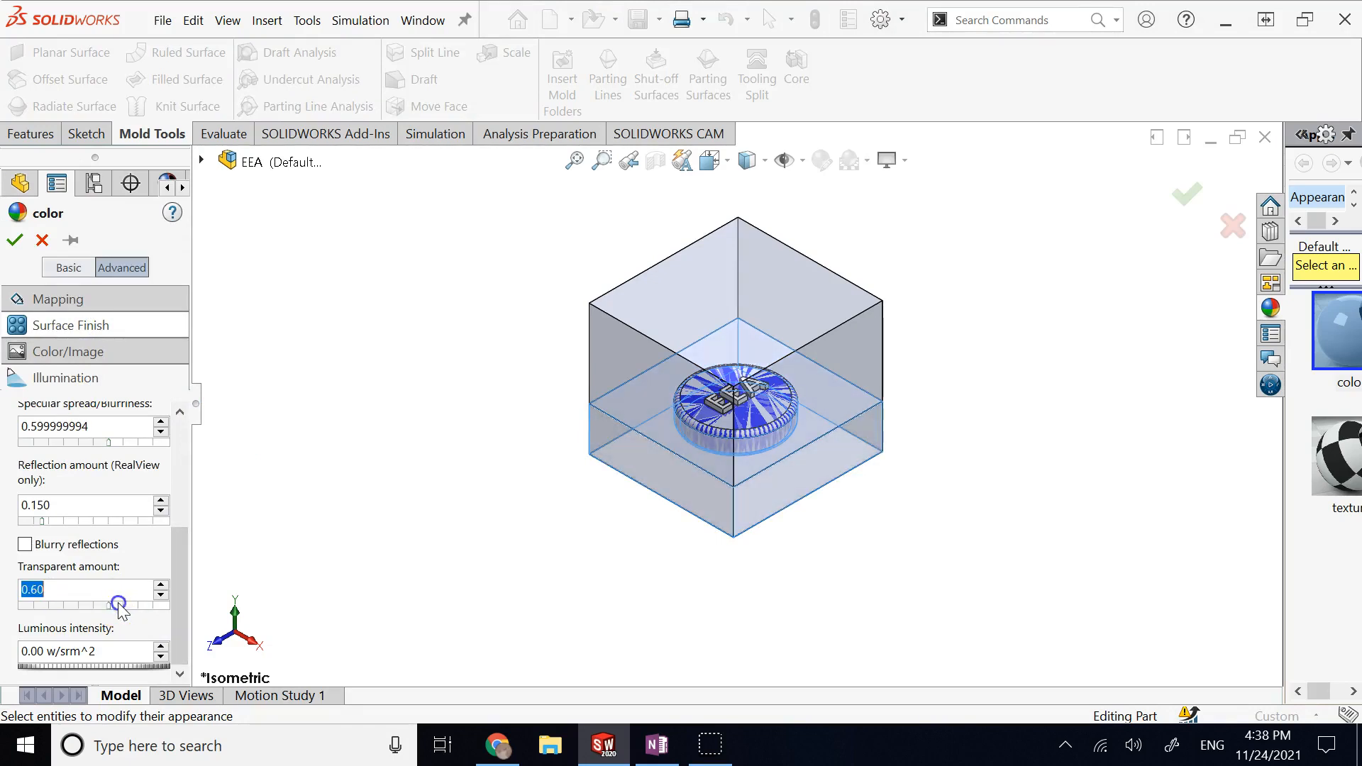
pyautogui.click(28, 250)
pyautogui.scroll(-3, 809, 467)
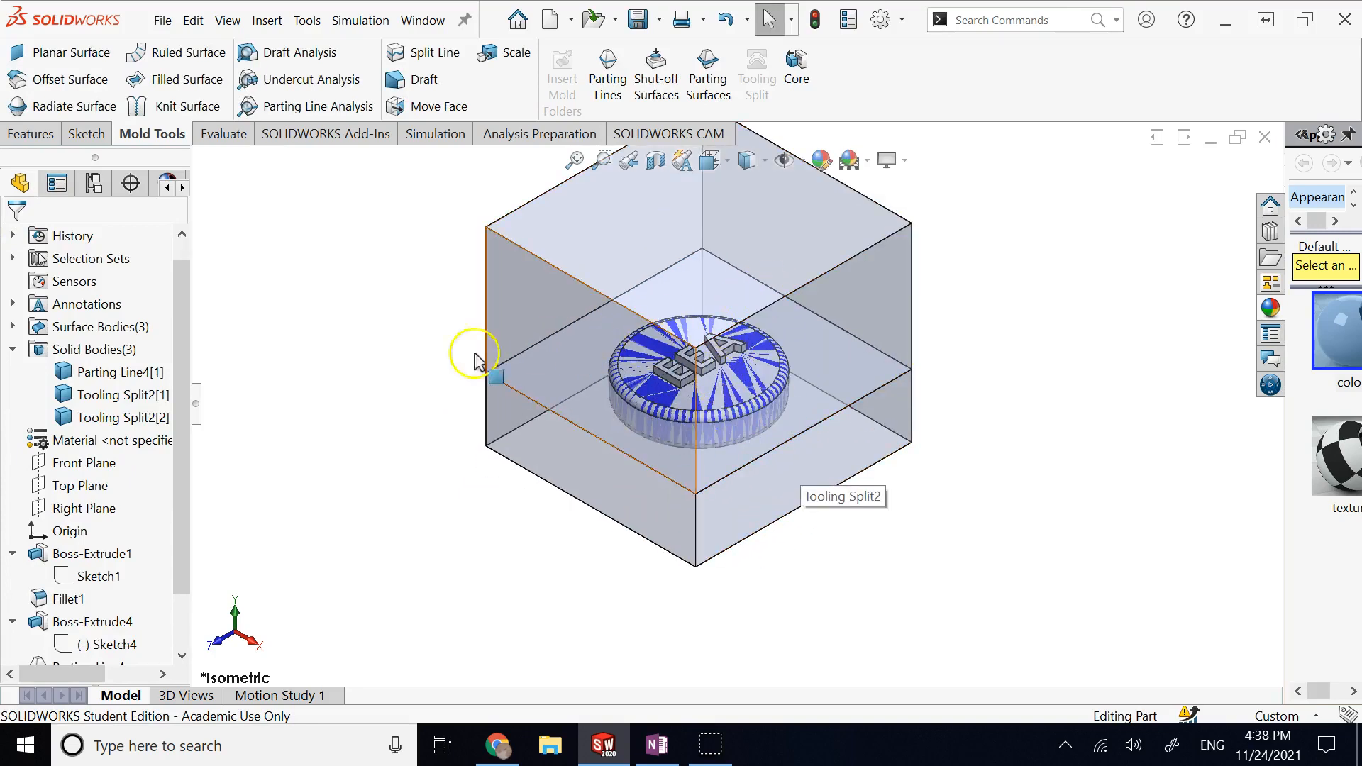
# Hide the solid disc body inside the mold and examine the cavity through the transparent blocks.
pyautogui.rightClick(163, 374)
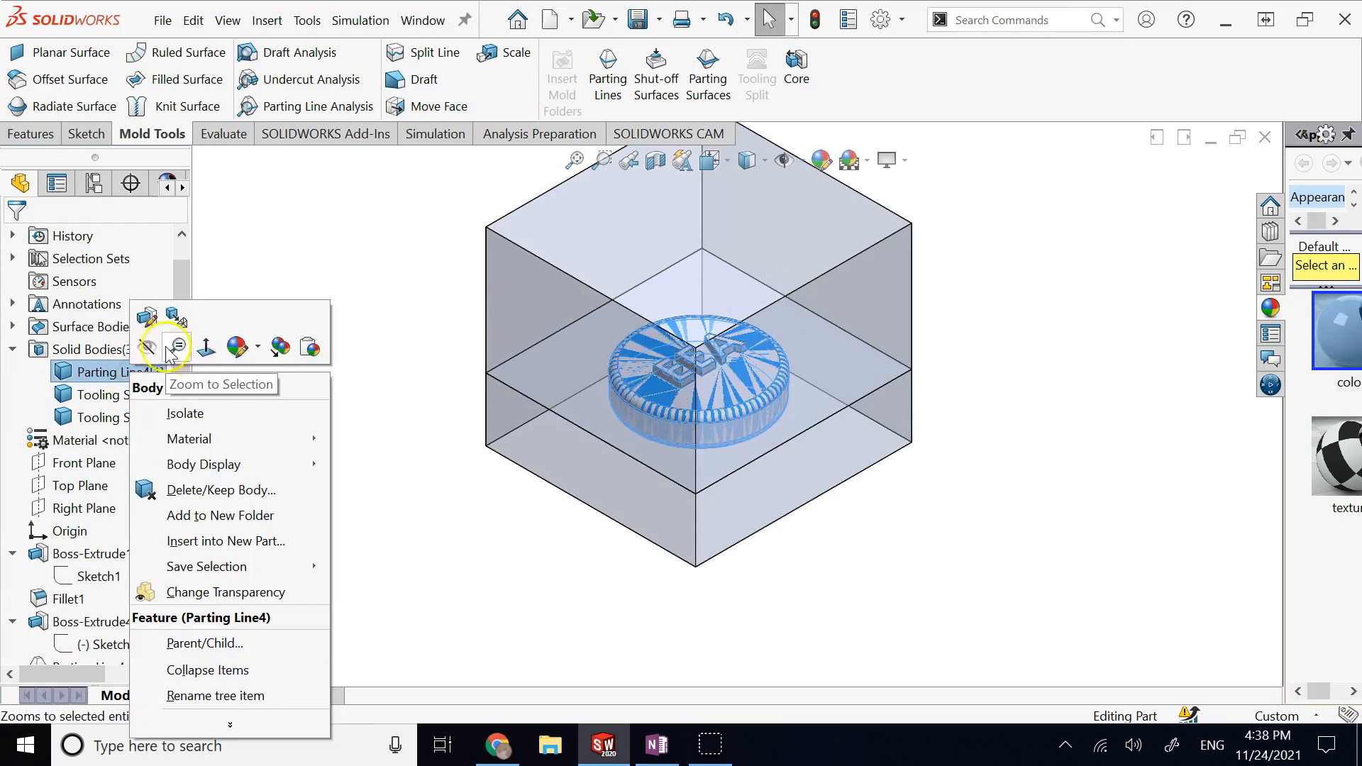
pyautogui.click(145, 345)
pyautogui.press('Up')
pyautogui.press('Up')
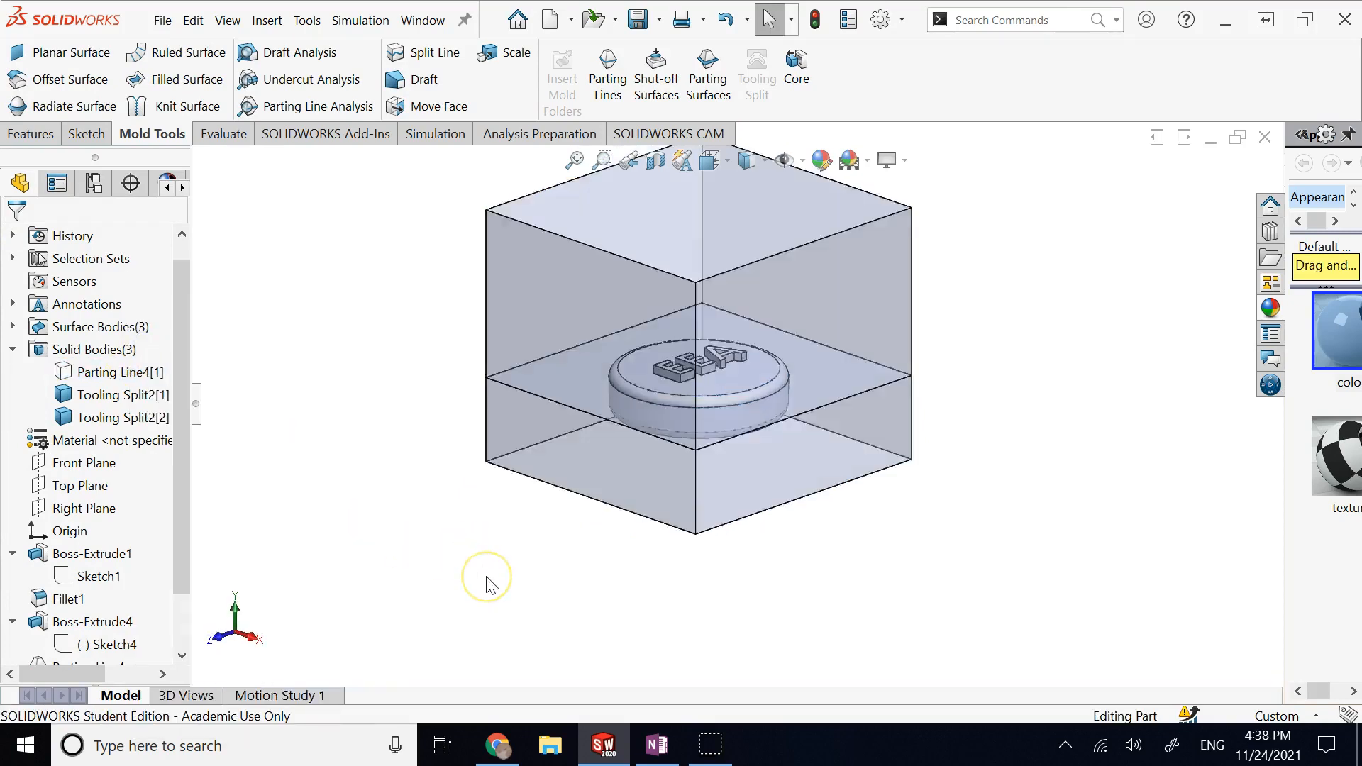
pyautogui.press('Down')
pyautogui.press('Down')
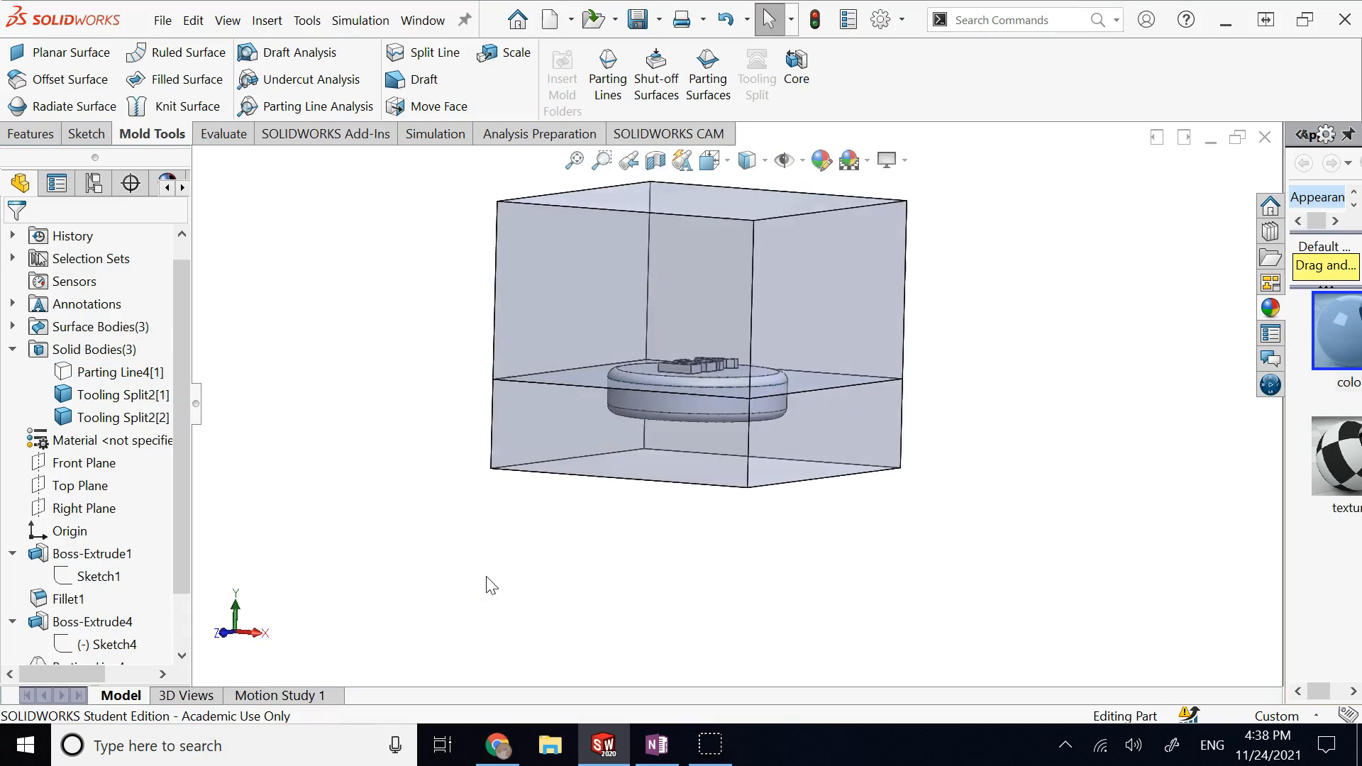
pyautogui.hotkey('ctrl', '7')
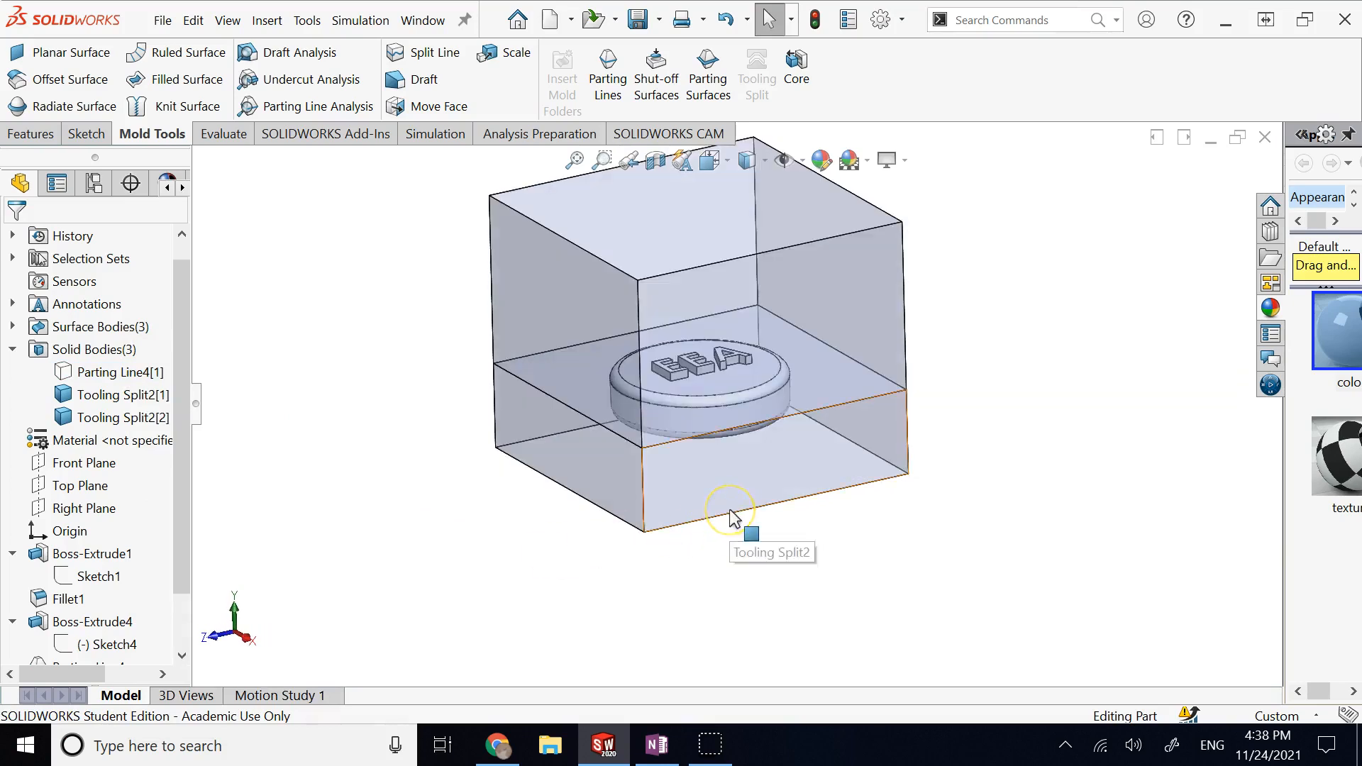
pyautogui.press('Right')
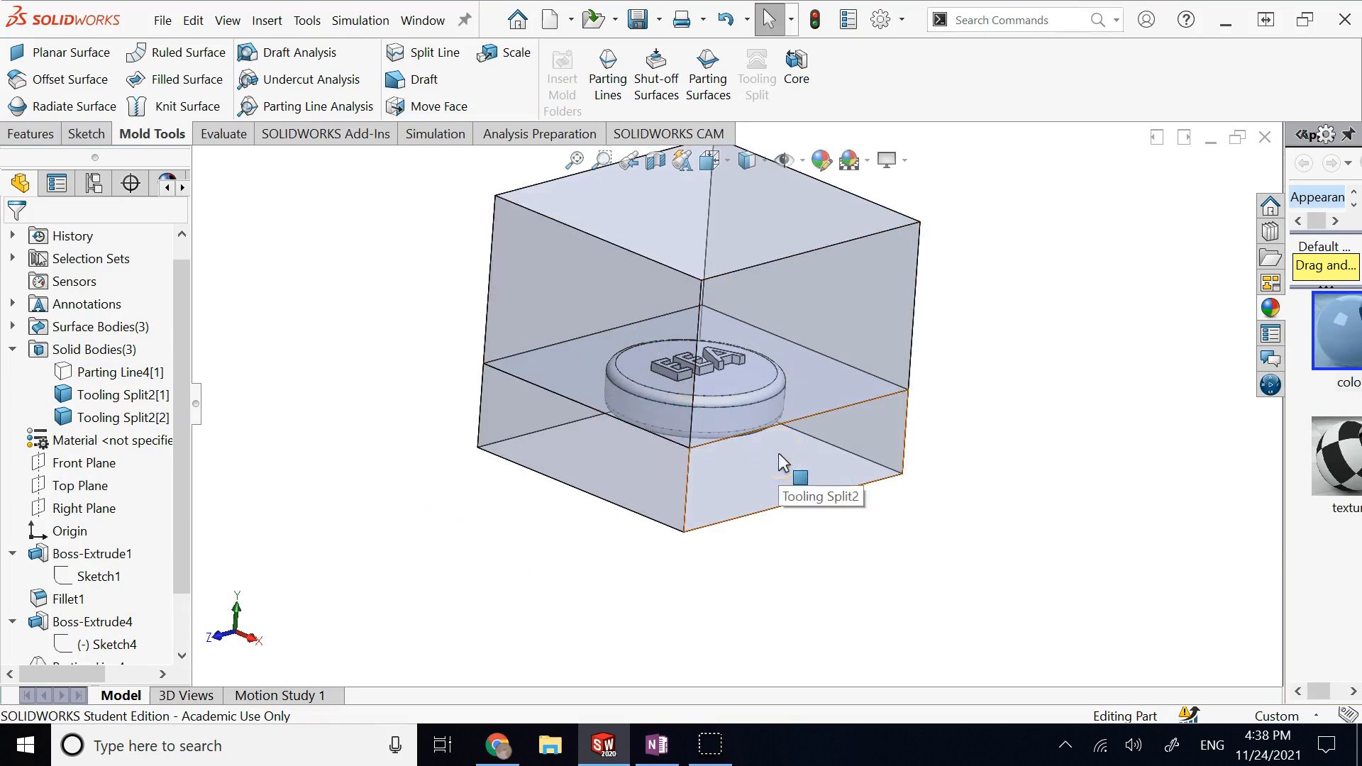
# Hide the lower tooling split body to expose the underside of the upper mold block.
pyautogui.rightClick(80, 404)
pyautogui.click(110, 344)
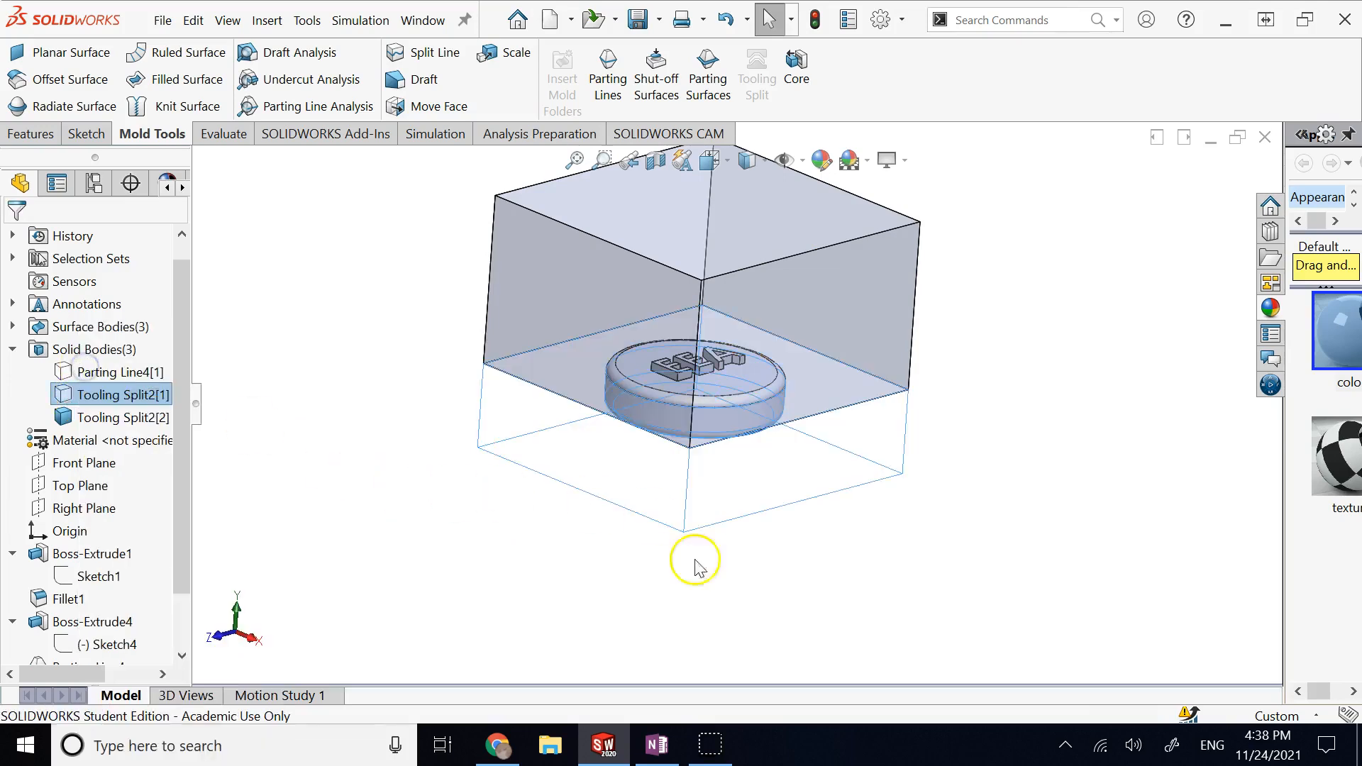
pyautogui.hotkey('ctrl', '6')
pyautogui.moveTo(793, 637); pyautogui.dragTo(500, 550, button='middle')
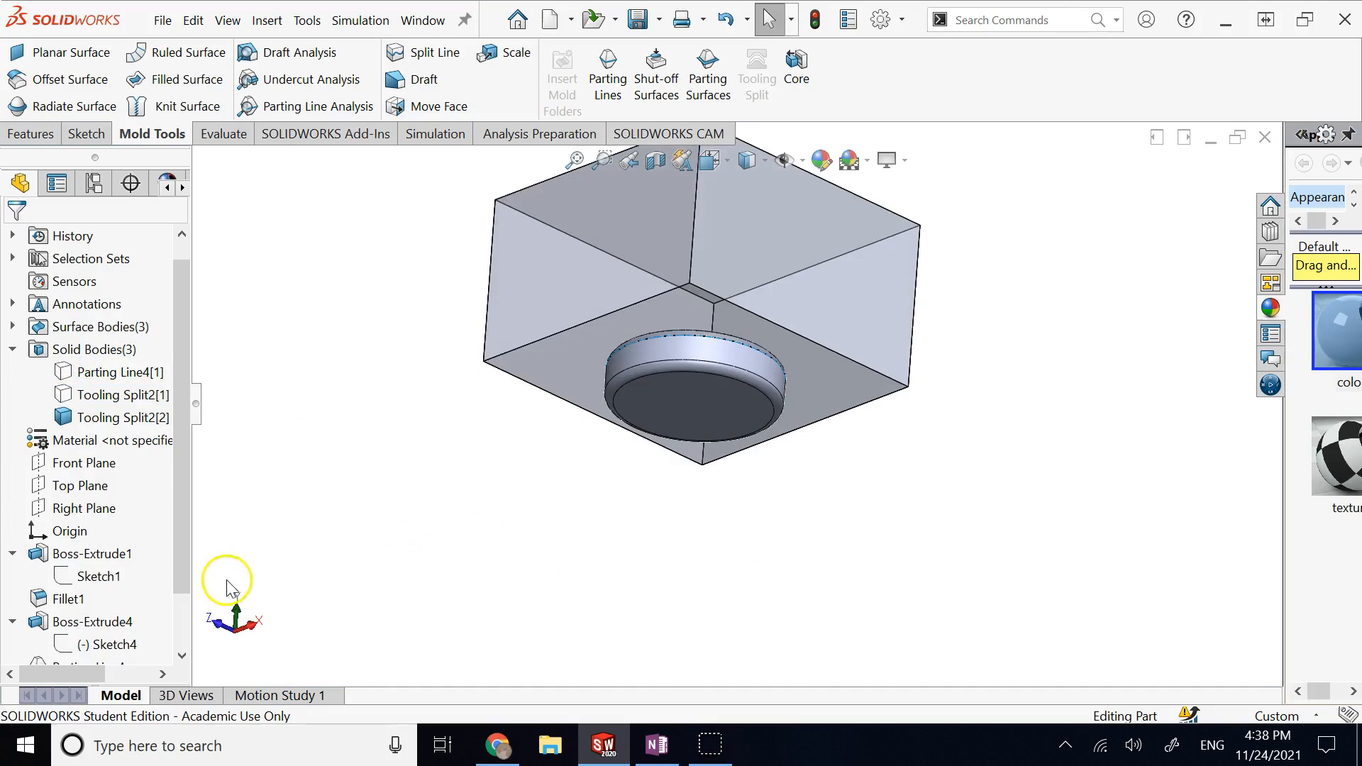
pyautogui.click(189, 611)
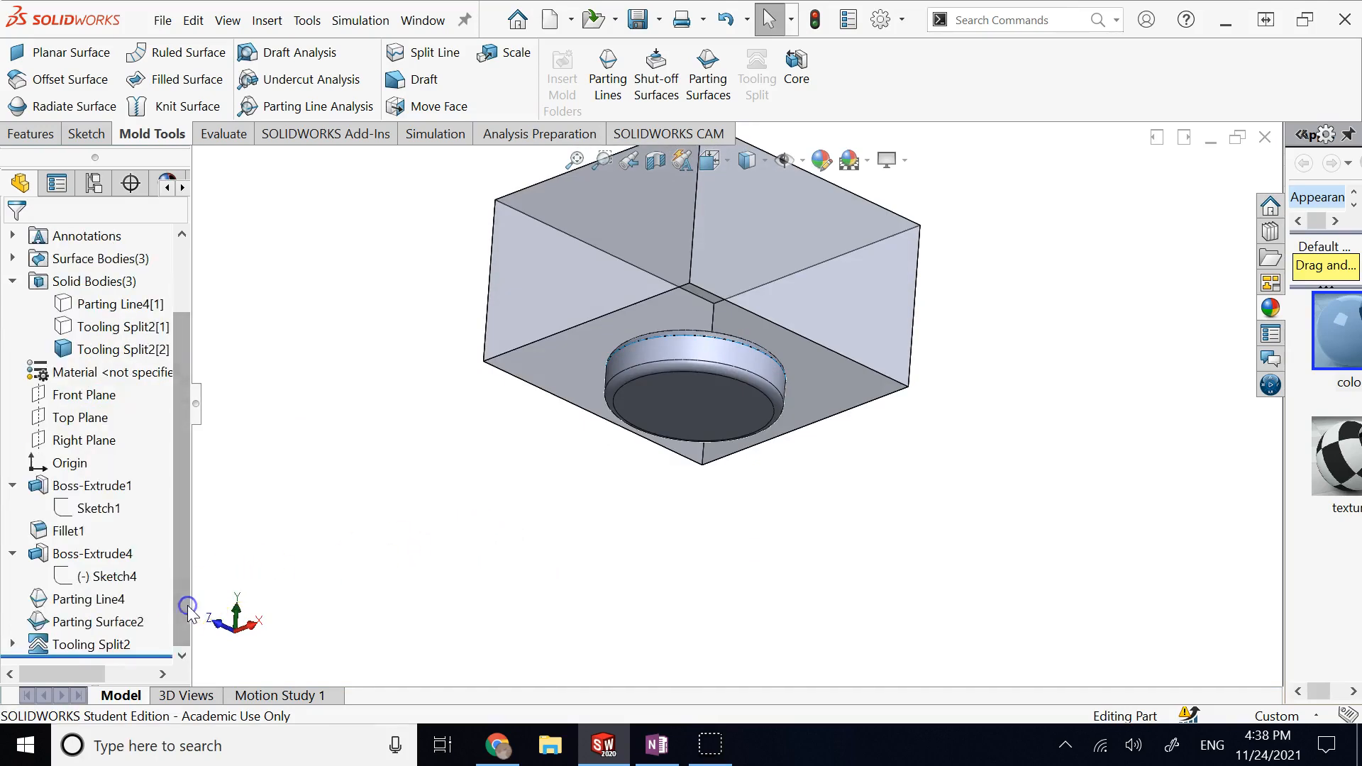
pyautogui.rightClick(79, 557)
pyautogui.keyDown('ctrl'); pyautogui.click(39, 488); pyautogui.keyUp('ctrl')
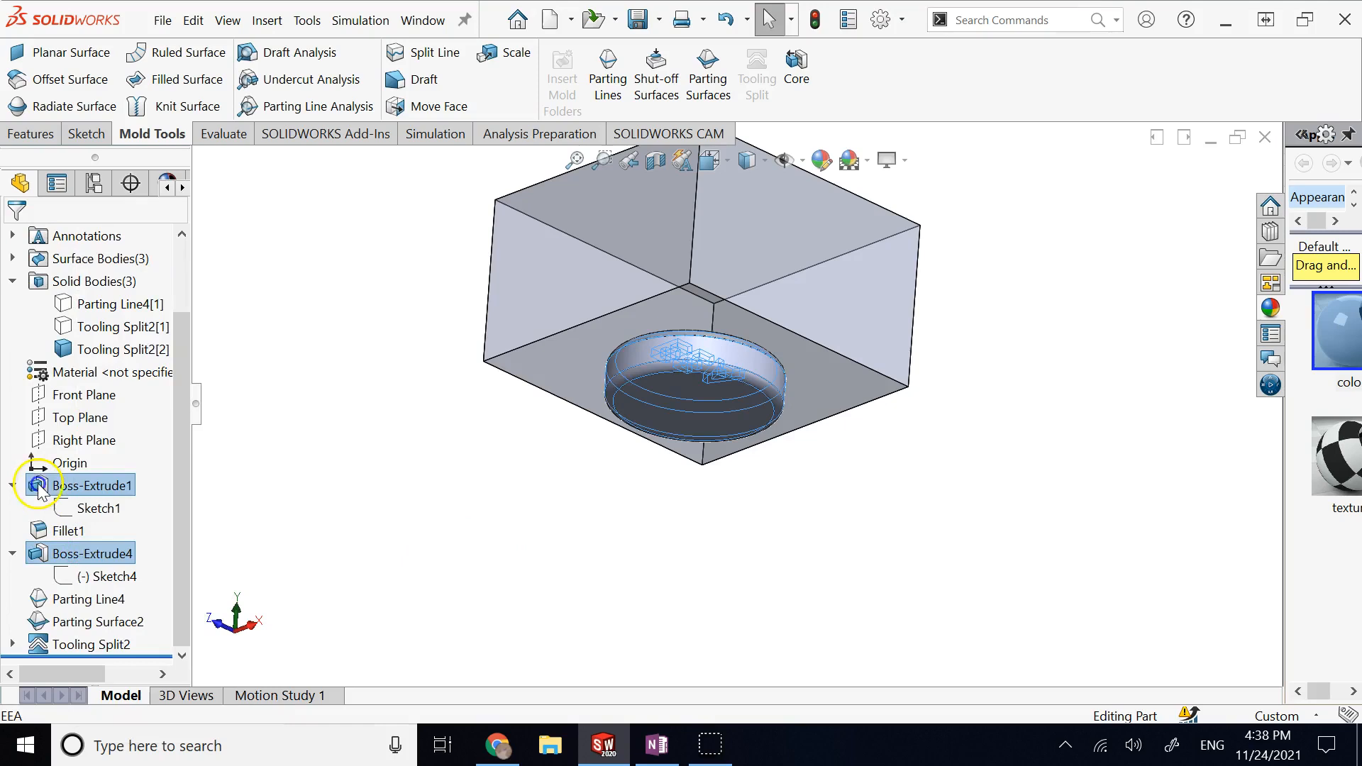
pyautogui.rightClick(44, 530)
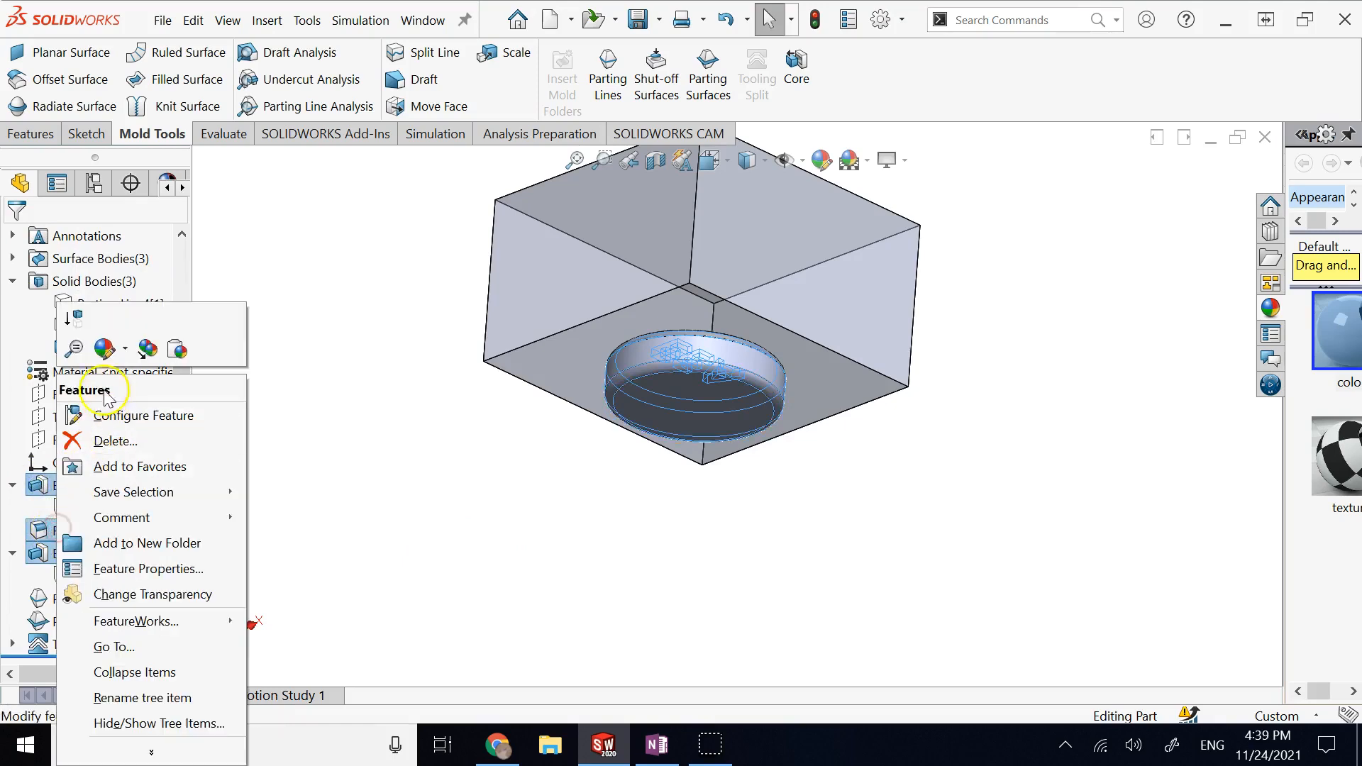
pyautogui.click(343, 457)
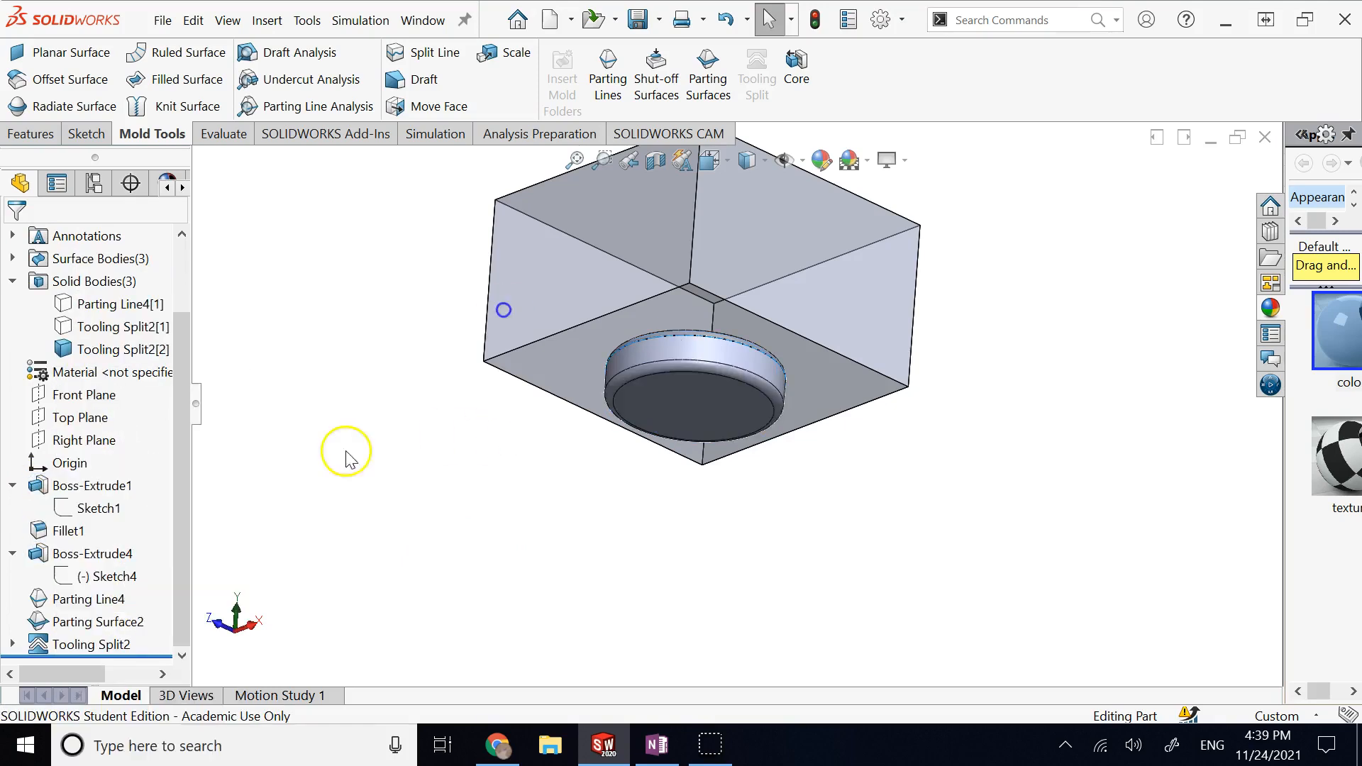
# Hide the Boss-Extrude1 geometry protruding from the upper mold block to expose its cavity.
pyautogui.rightClick(94, 490)
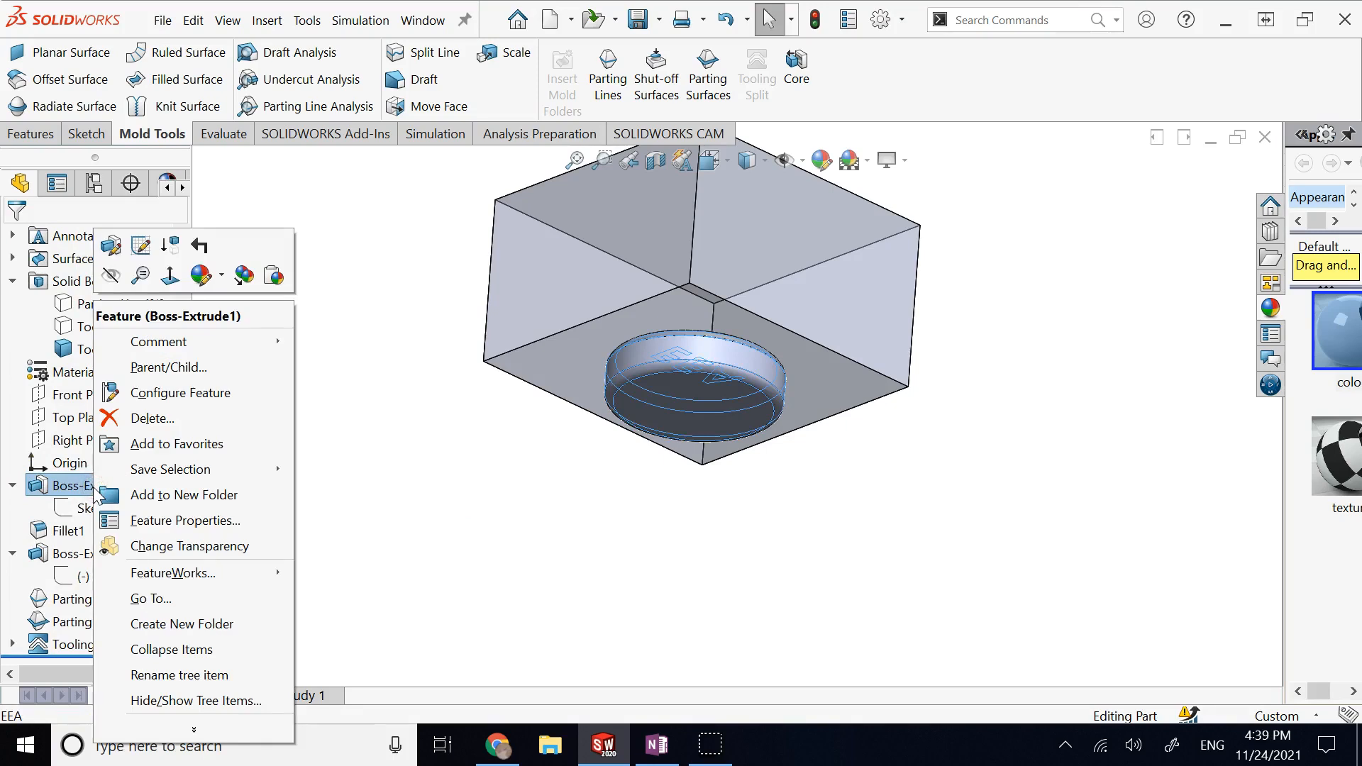
pyautogui.click(111, 275)
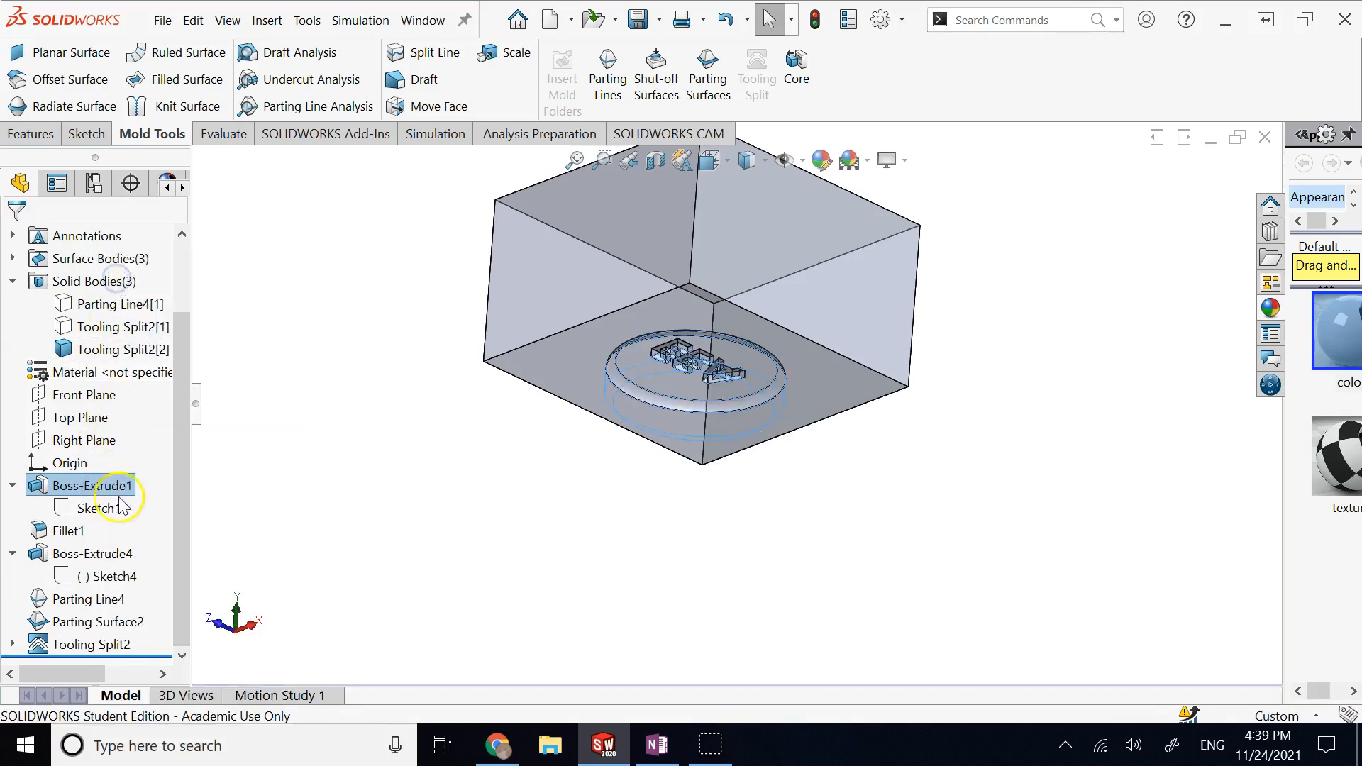
pyautogui.rightClick(89, 554)
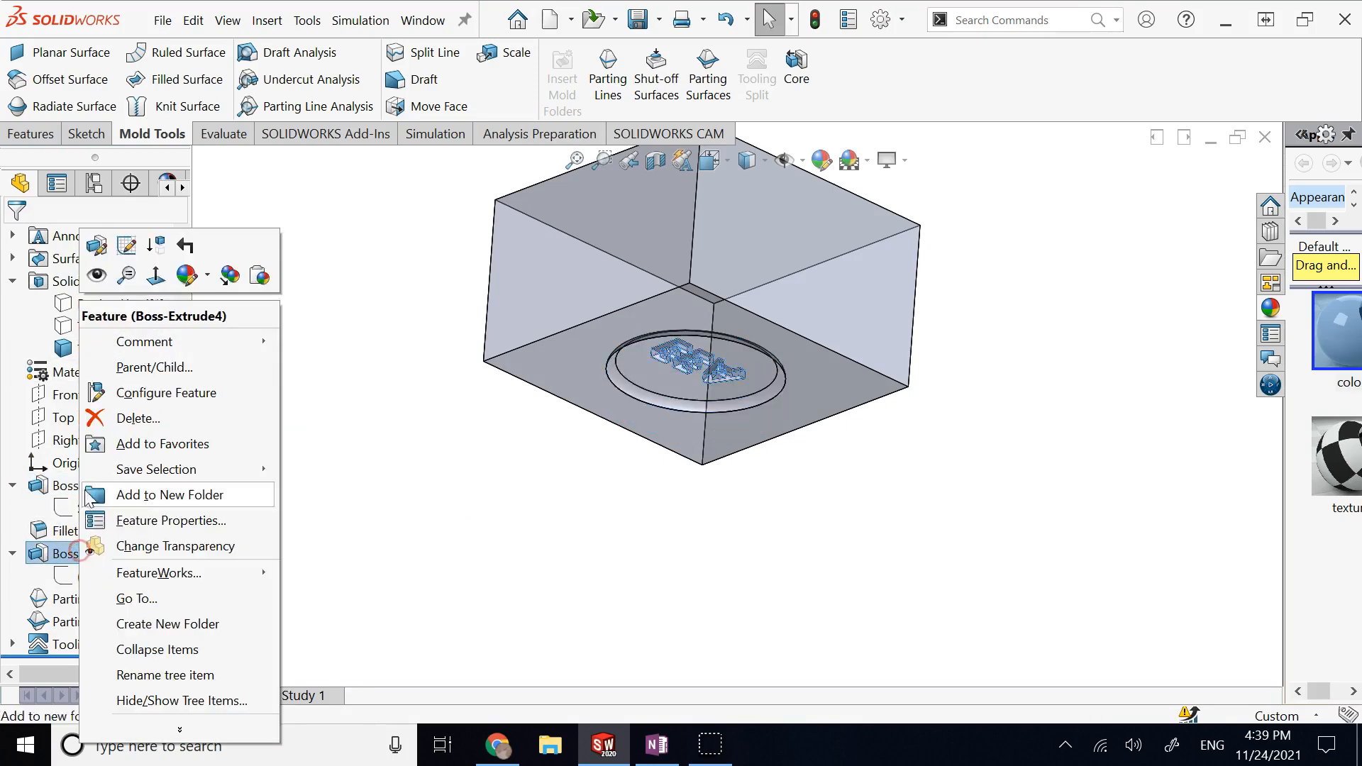
pyautogui.click(412, 414)
pyautogui.moveTo(416, 544); pyautogui.dragTo(910, 548, button='middle')
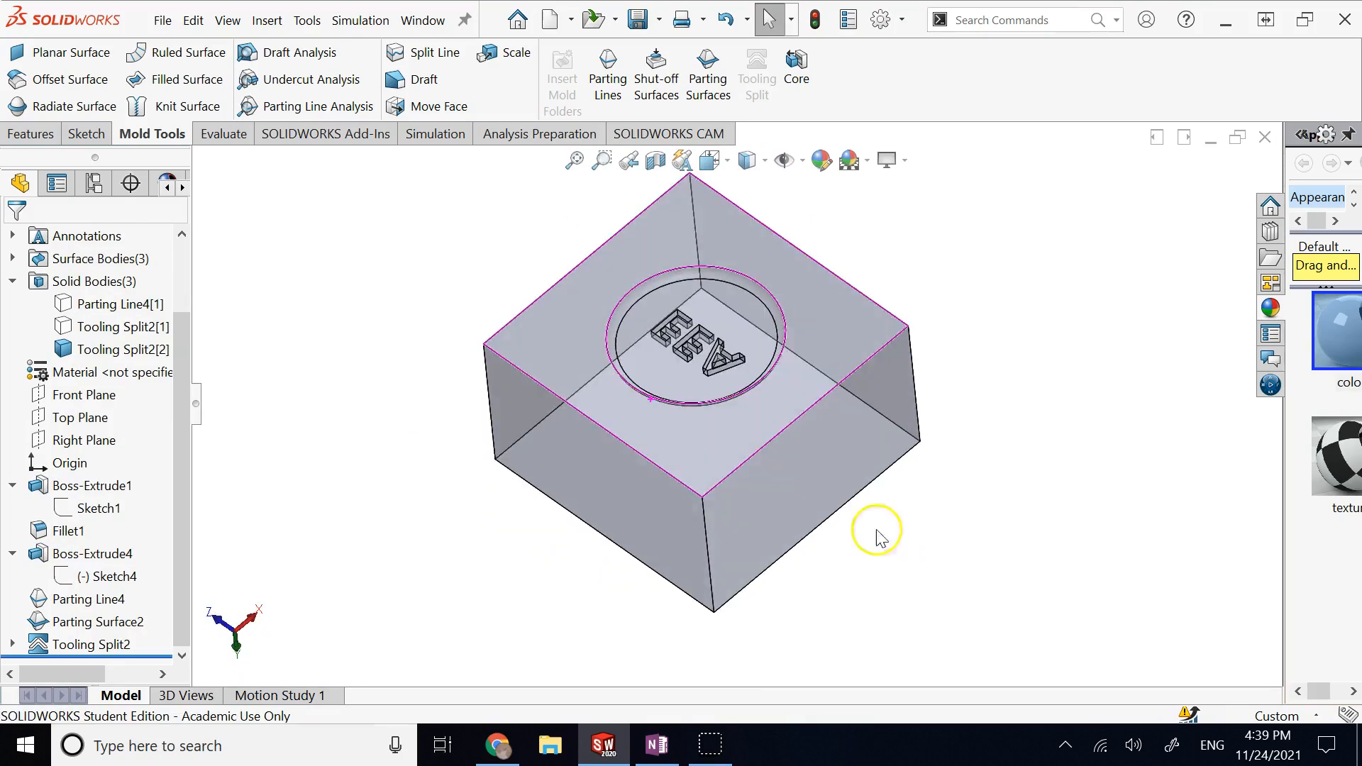
# Set the transparent amount of the upper tooling split body's appearance to 0.00.
pyautogui.click(116, 347)
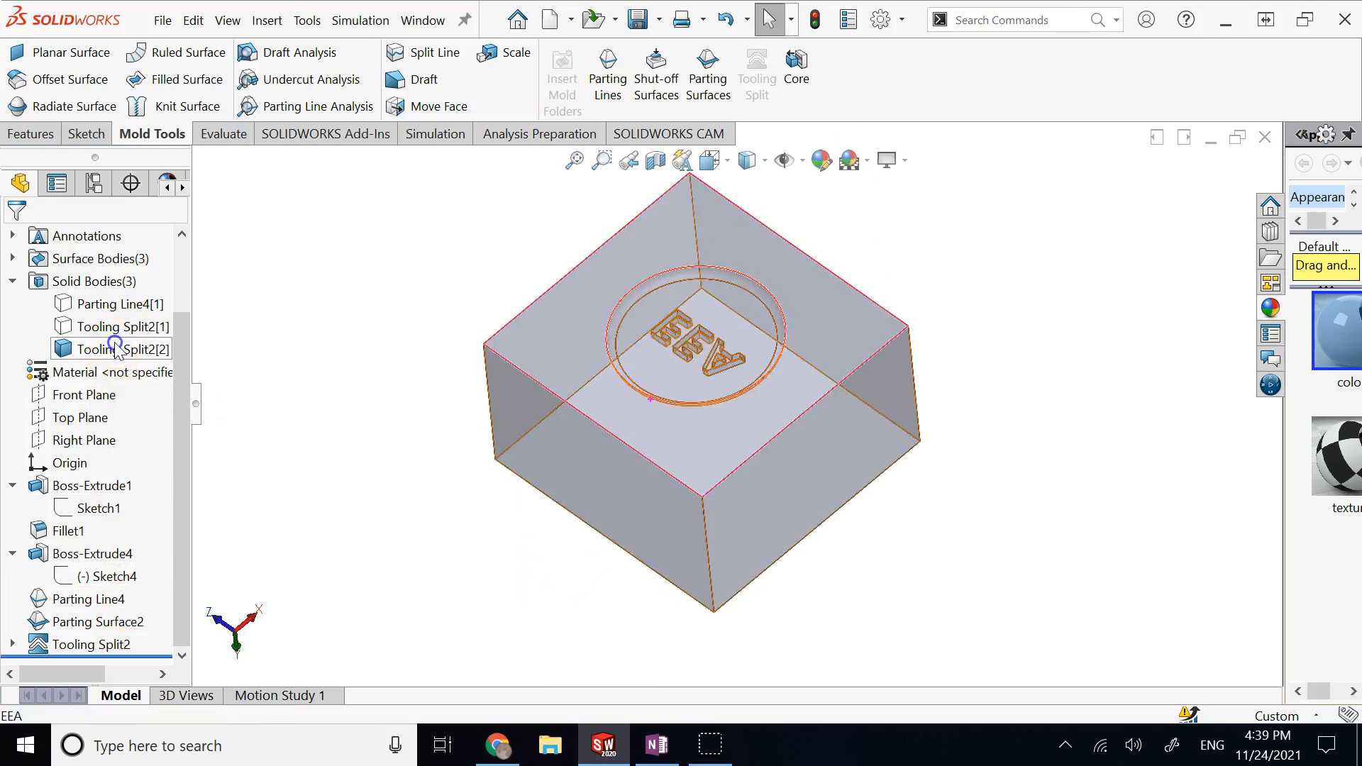
pyautogui.click(216, 321)
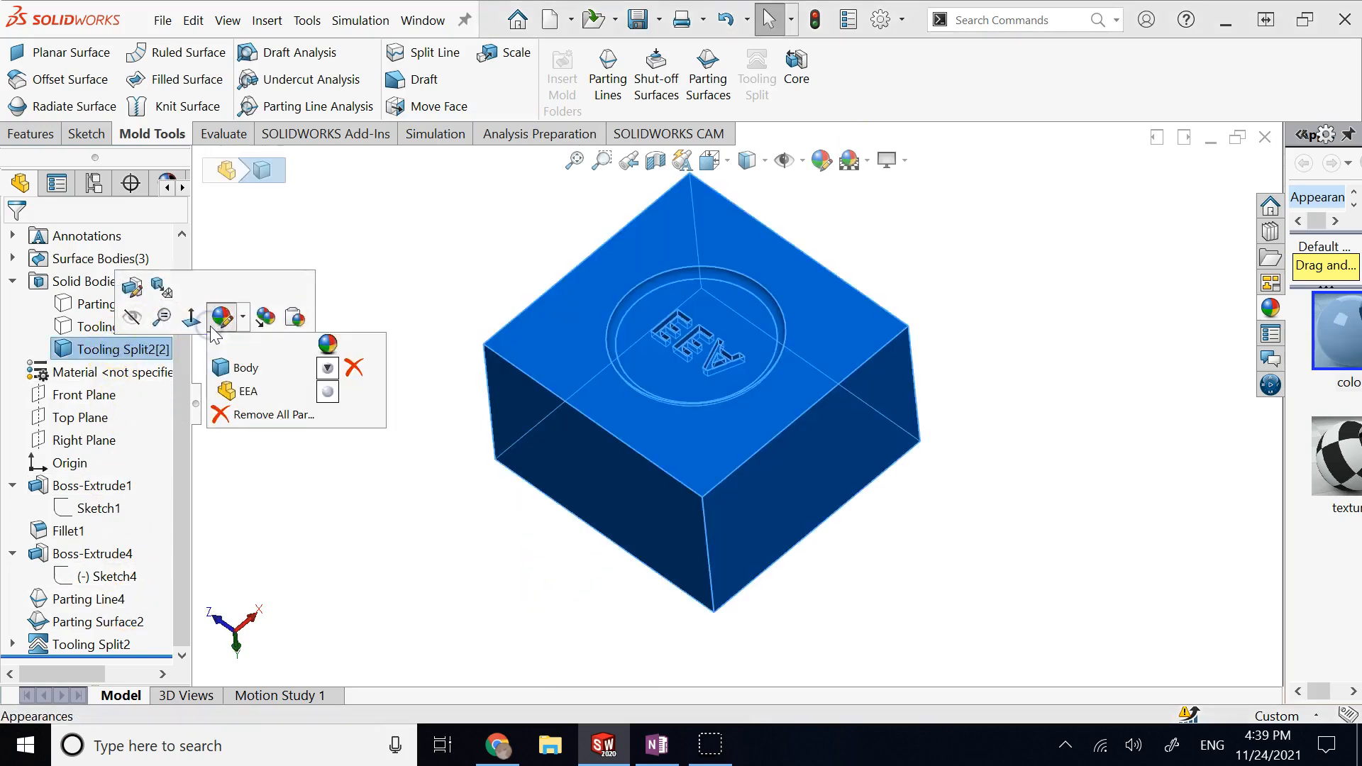
pyautogui.click(277, 368)
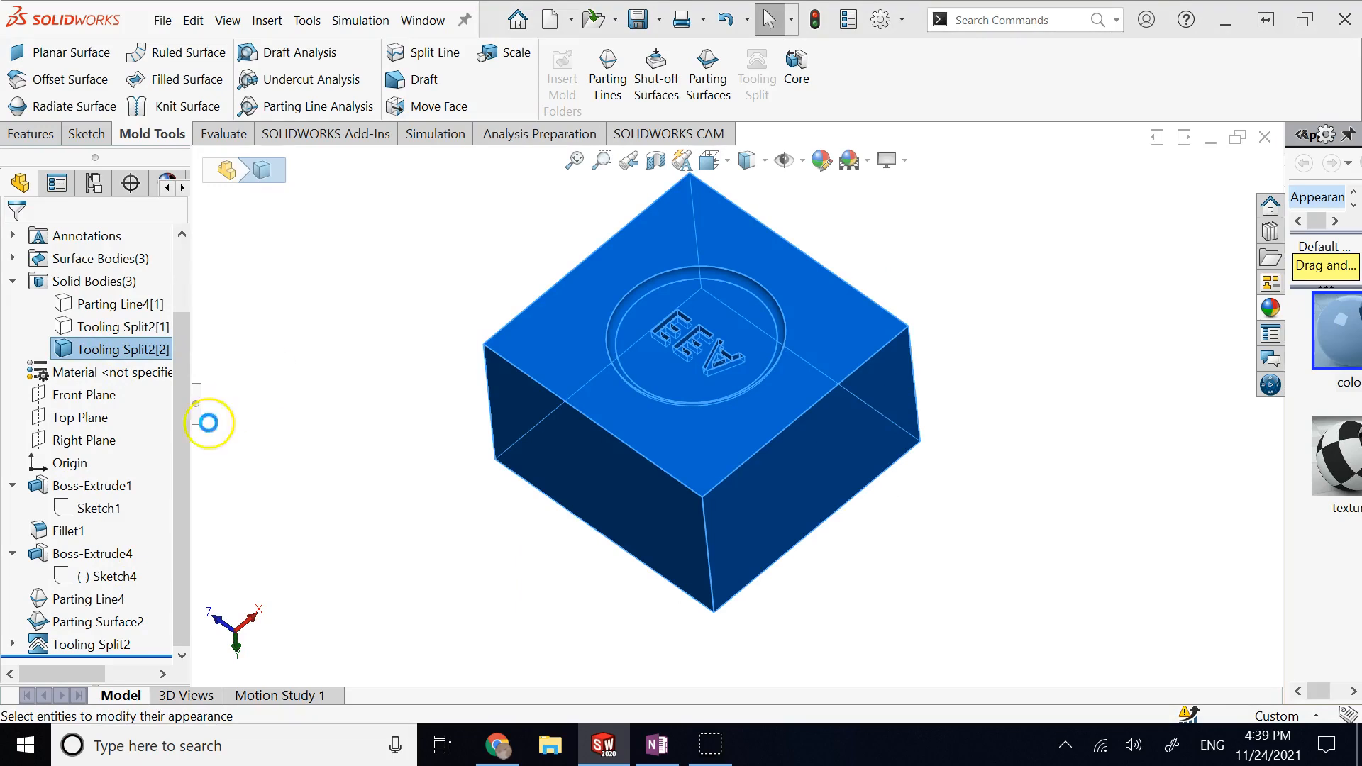
pyautogui.click(113, 323)
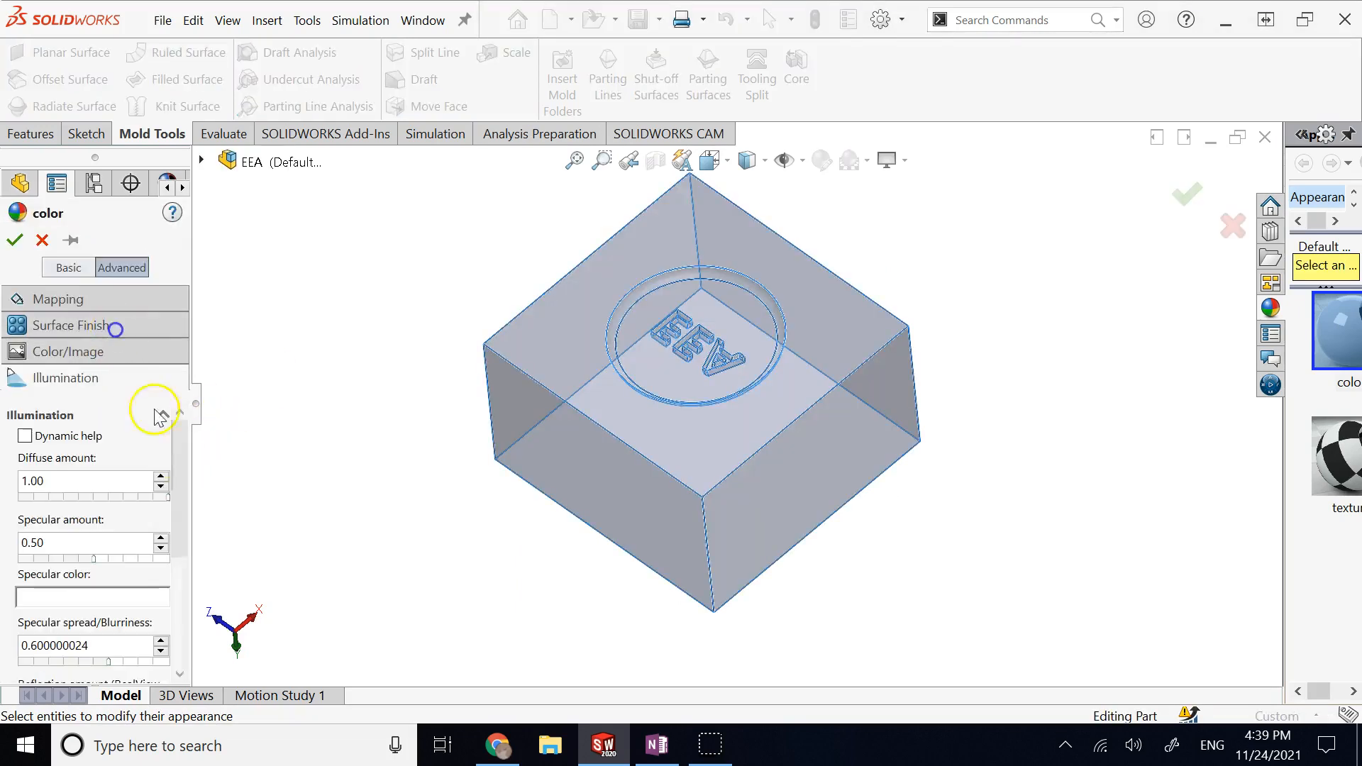
pyautogui.moveTo(185, 529); pyautogui.dragTo(182, 663)
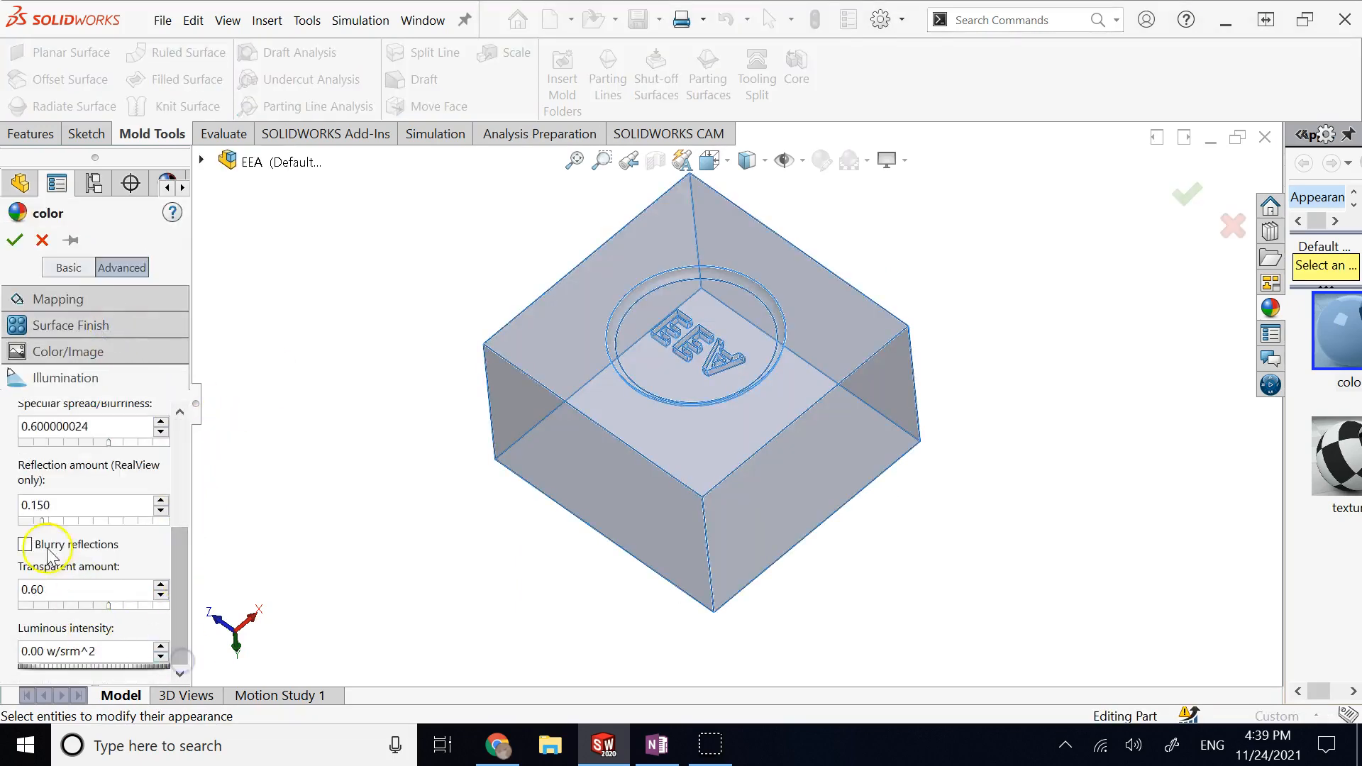
pyautogui.click(23, 609)
pyautogui.click(24, 609)
pyautogui.click(24, 609)
pyautogui.click(25, 610)
pyautogui.click(27, 610)
pyautogui.click(26, 608)
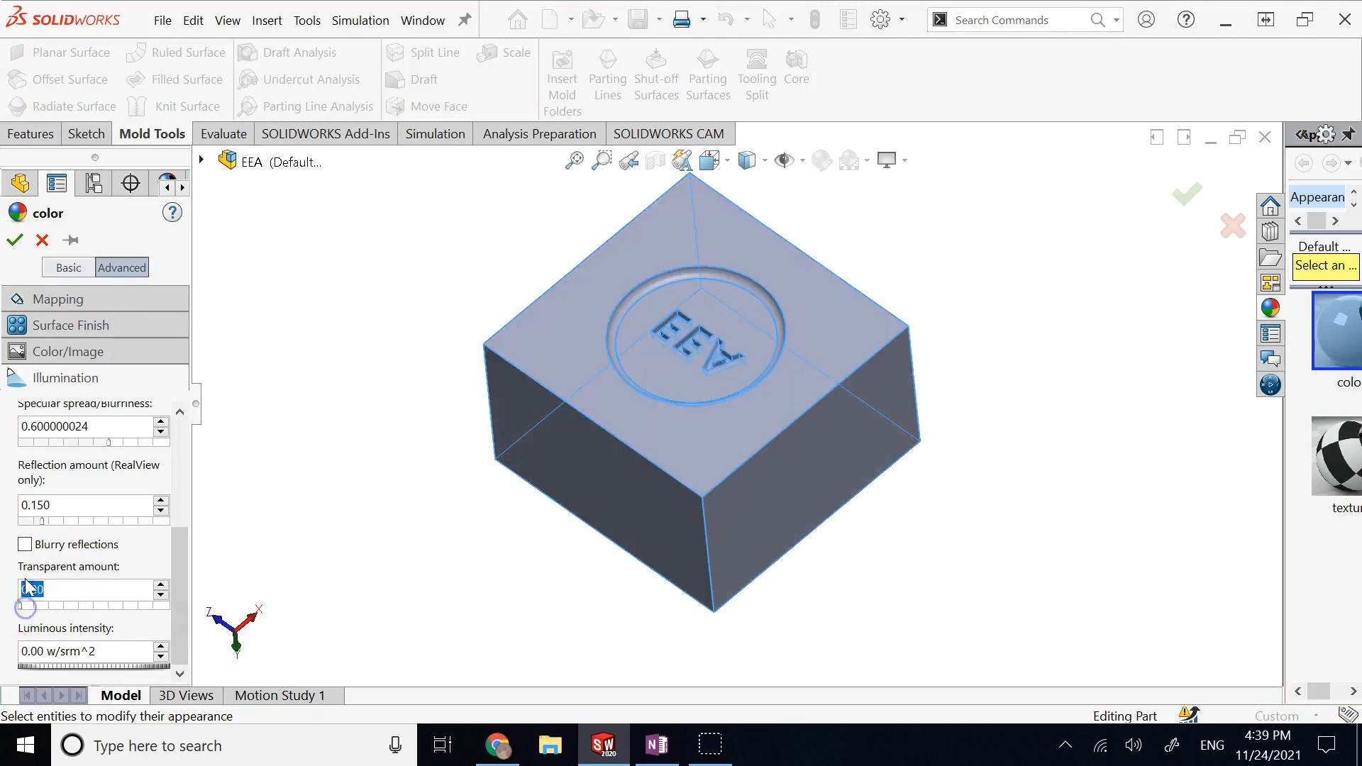
pyautogui.click(14, 242)
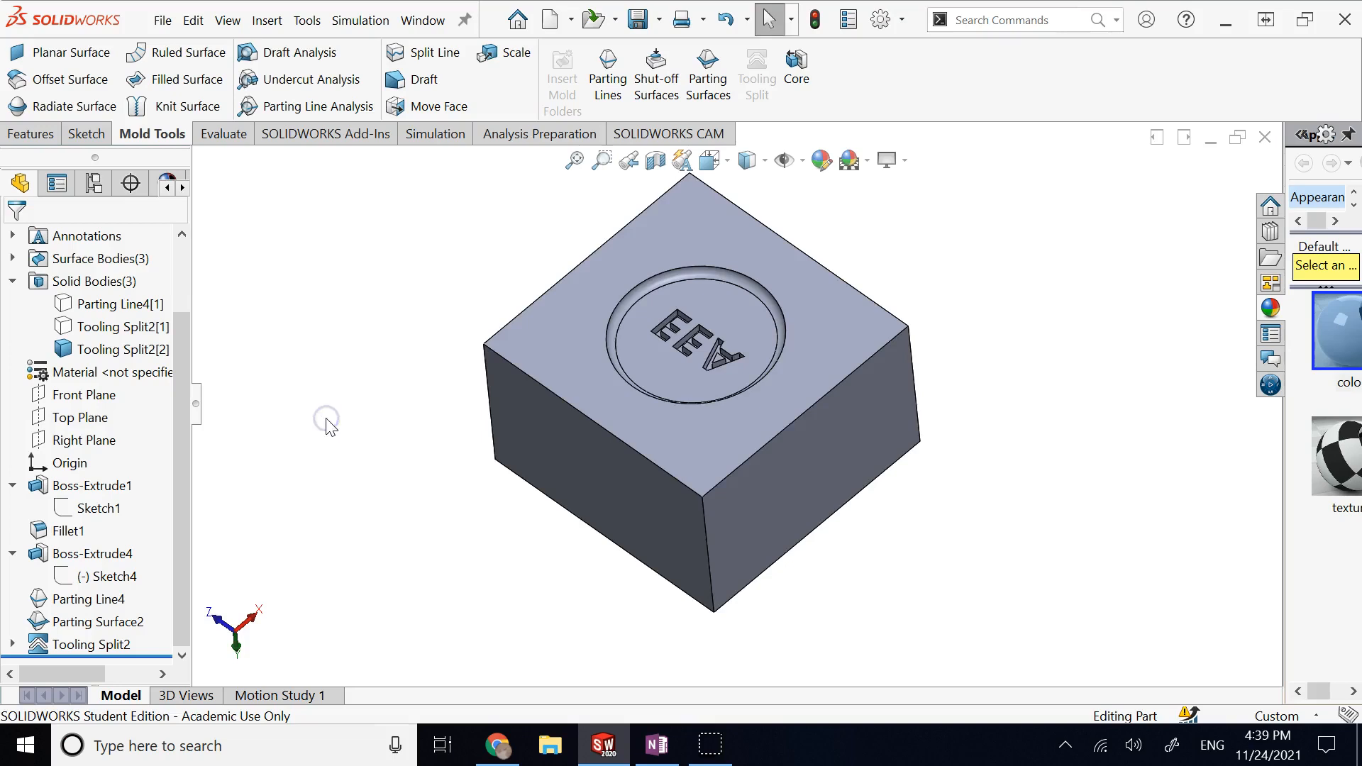
# Examine the disc and EEA lettering cavity in the opaque upper mold block from different angles.
pyautogui.press('Right')
pyautogui.press('Right')
pyautogui.press('Up')
pyautogui.press('Up')
pyautogui.press('Up')
pyautogui.press('Down')
pyautogui.press('Down')
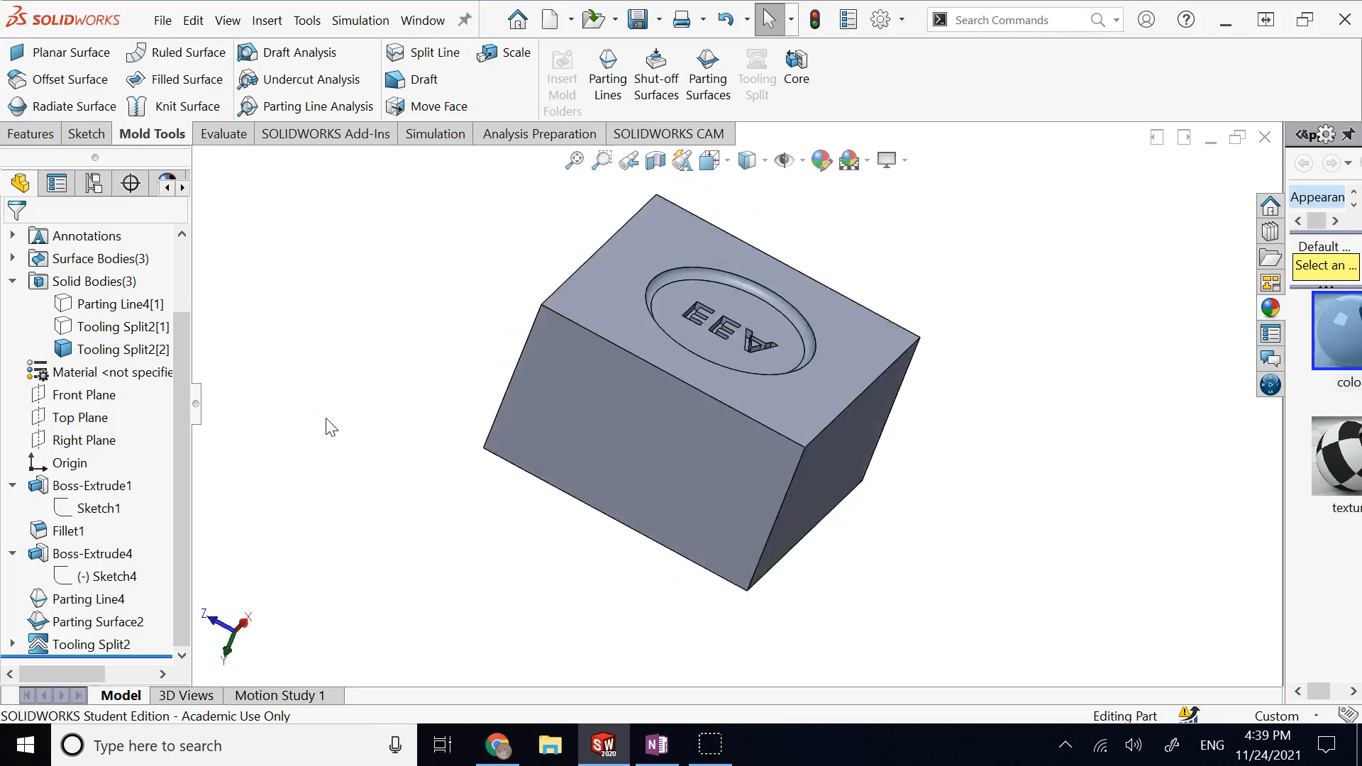
# Examine the EEA lettering cavity and the side faces of the visible mold block from opposite sides.
pyautogui.press('Left')
pyautogui.press('Left')
pyautogui.press('Left')
pyautogui.press('Left')
pyautogui.press('Left')
pyautogui.press('Left')
pyautogui.press('Right')
pyautogui.press('Right')
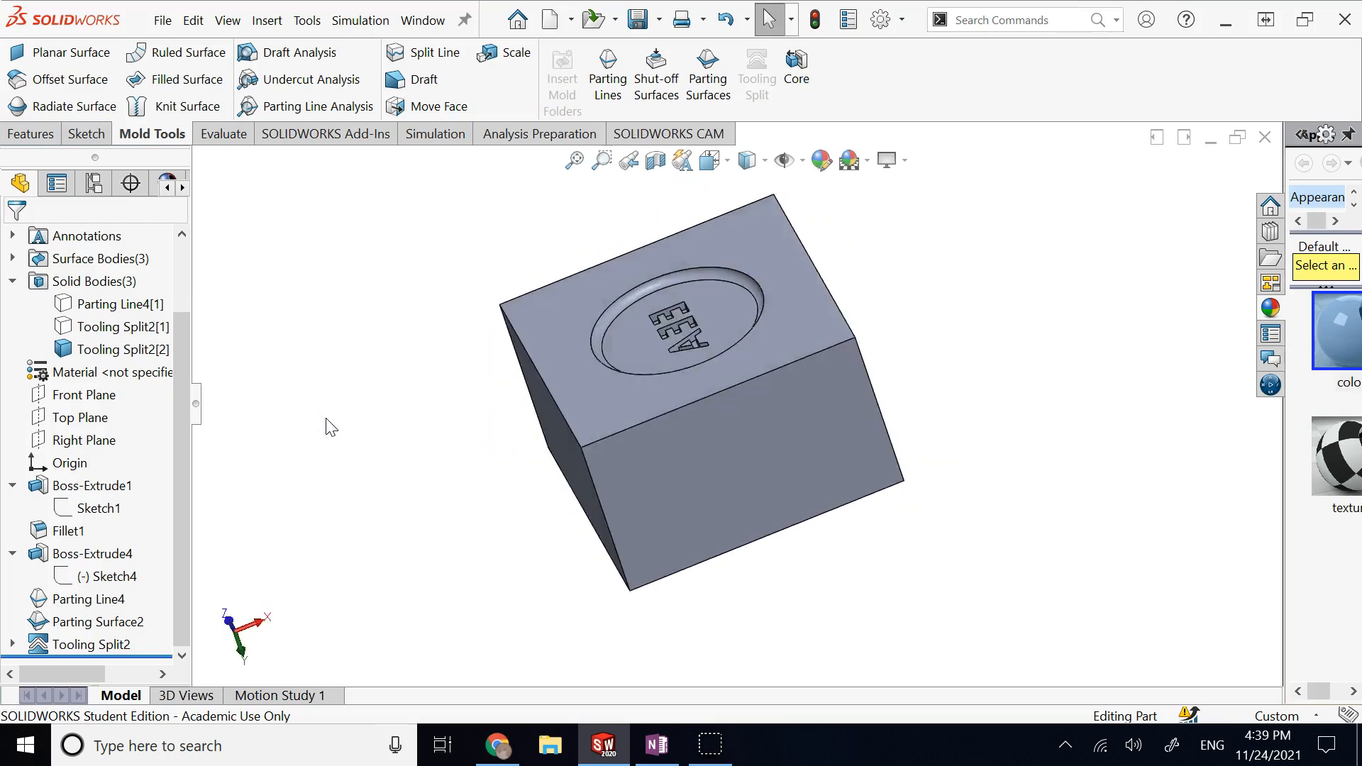
pyautogui.press('Right')
# Show the Tooling Split2[1] body and hide the Tooling Split2[2] body with the EEA lettering cavity.
pyautogui.rightClick(110, 333)
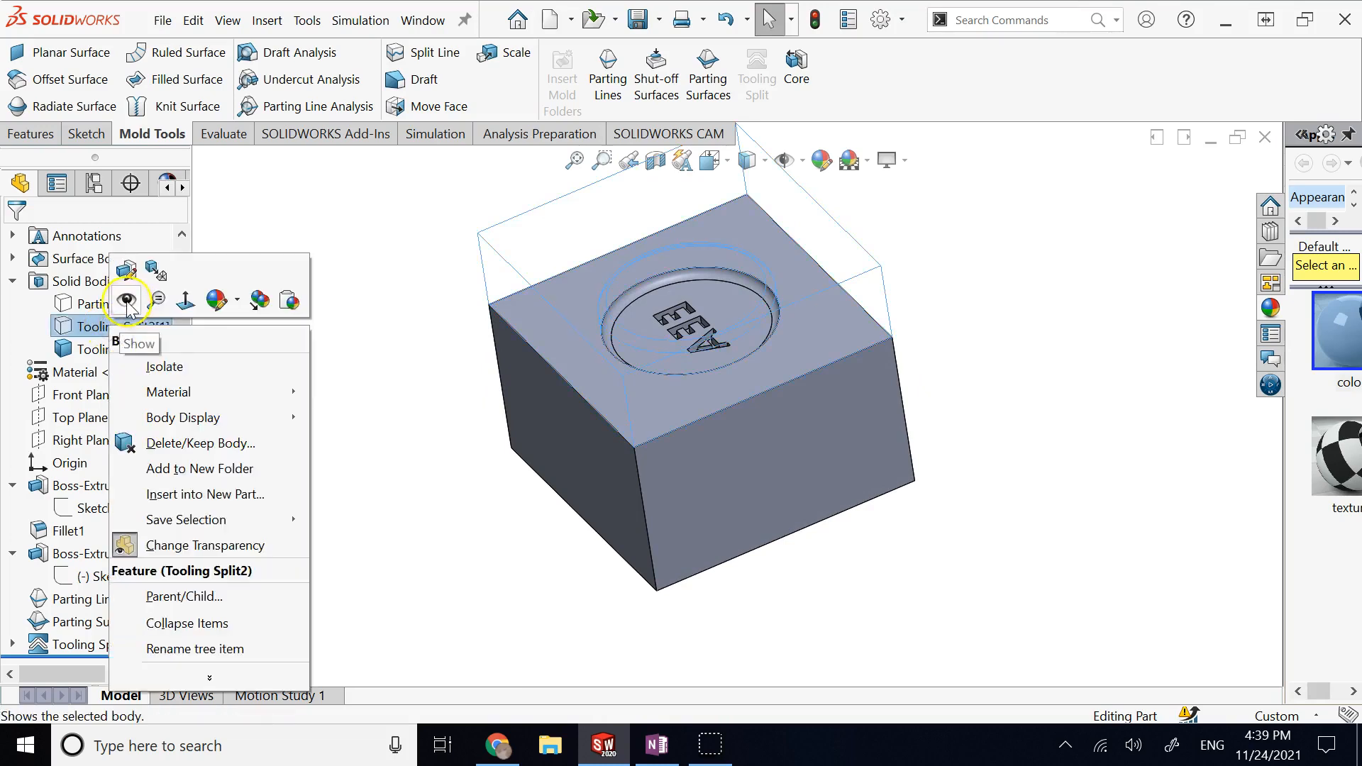
pyautogui.click(136, 268)
pyautogui.rightClick(120, 355)
pyautogui.click(136, 291)
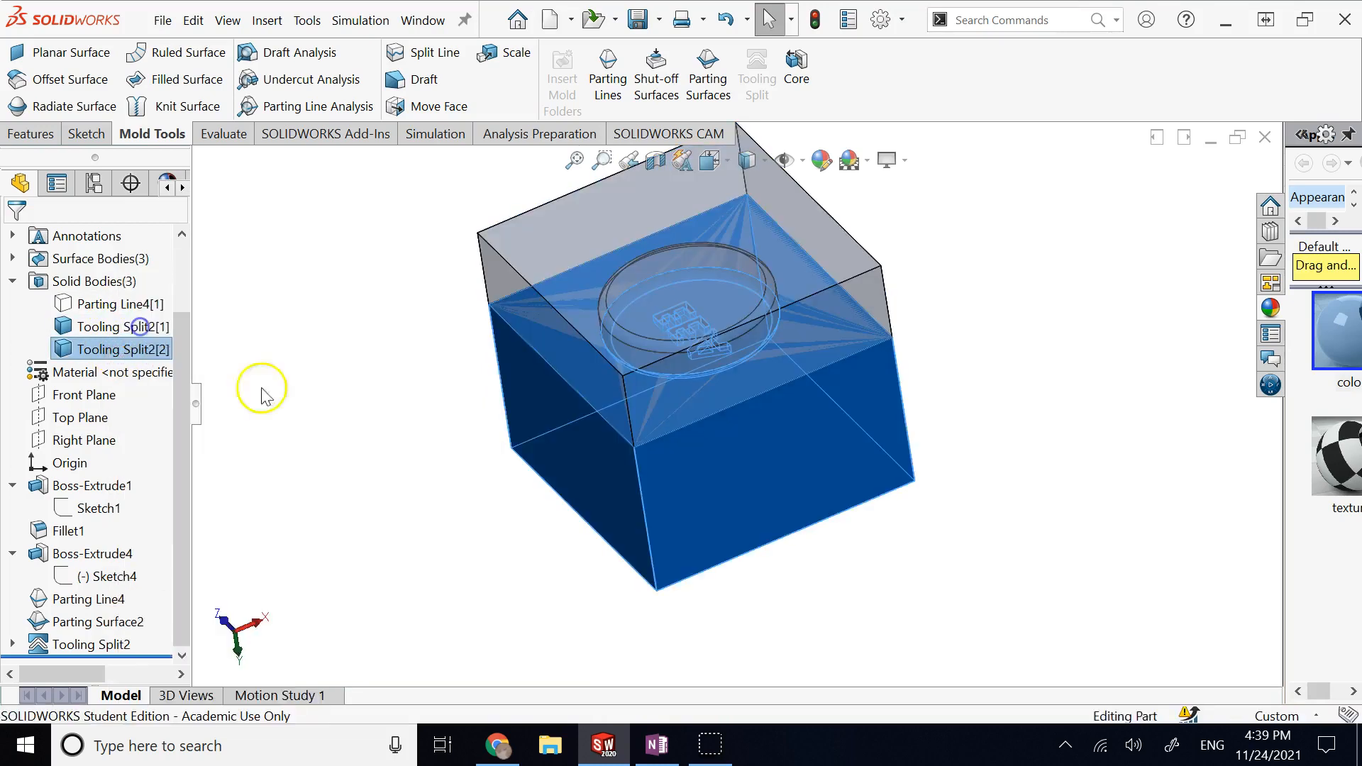
# Examine the circular pocket in the transparent Tooling Split2[1] mold half.
pyautogui.moveTo(352, 446); pyautogui.dragTo(425, 475, button='middle')
pyautogui.press('Up')
pyautogui.press('Up')
pyautogui.press('Up')
pyautogui.press('Up')
pyautogui.press('Up')
pyautogui.press('Up')
pyautogui.press('Up')
pyautogui.press('Up')
pyautogui.press('Up')
pyautogui.press('Up')
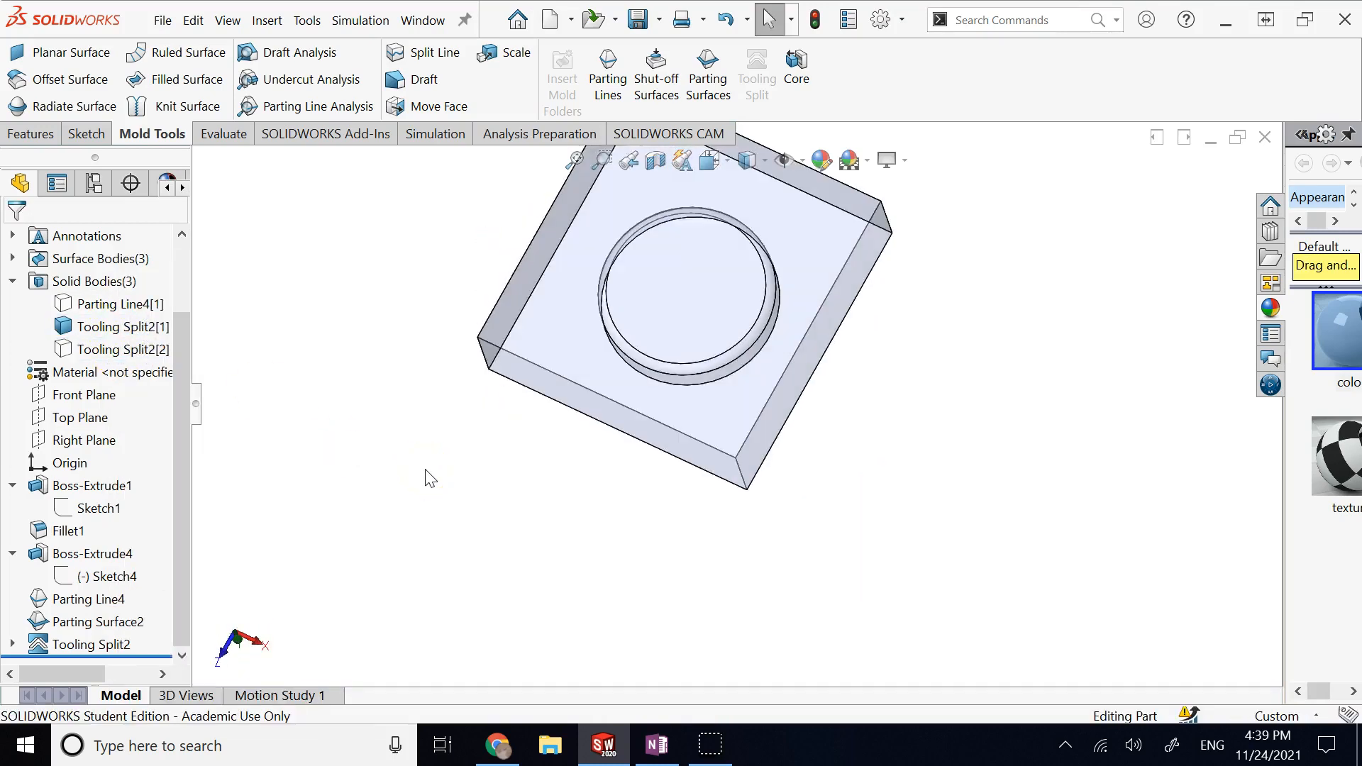
pyautogui.press('Down')
pyautogui.press('Down')
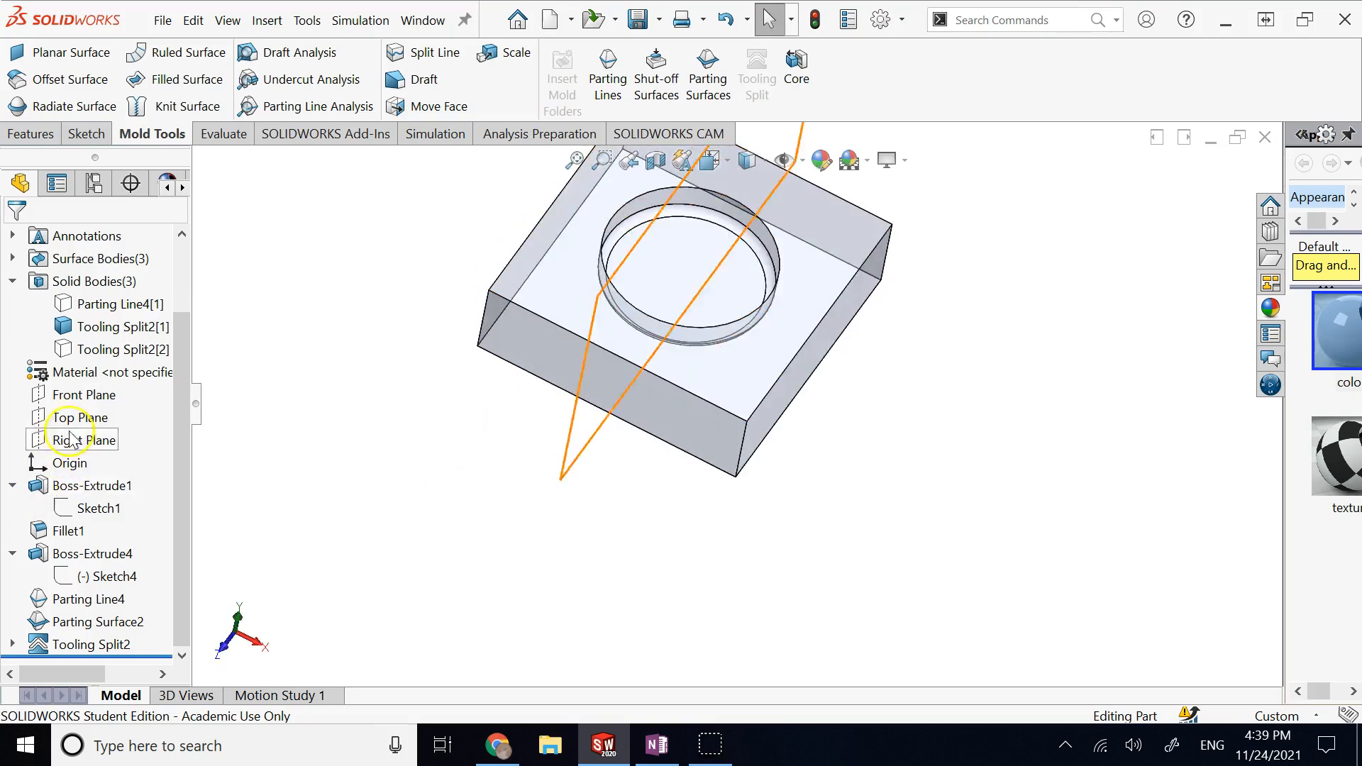
# Set the transparent amount of the Tooling Split2[1] body's appearance to 0.00.
pyautogui.rightClick(96, 331)
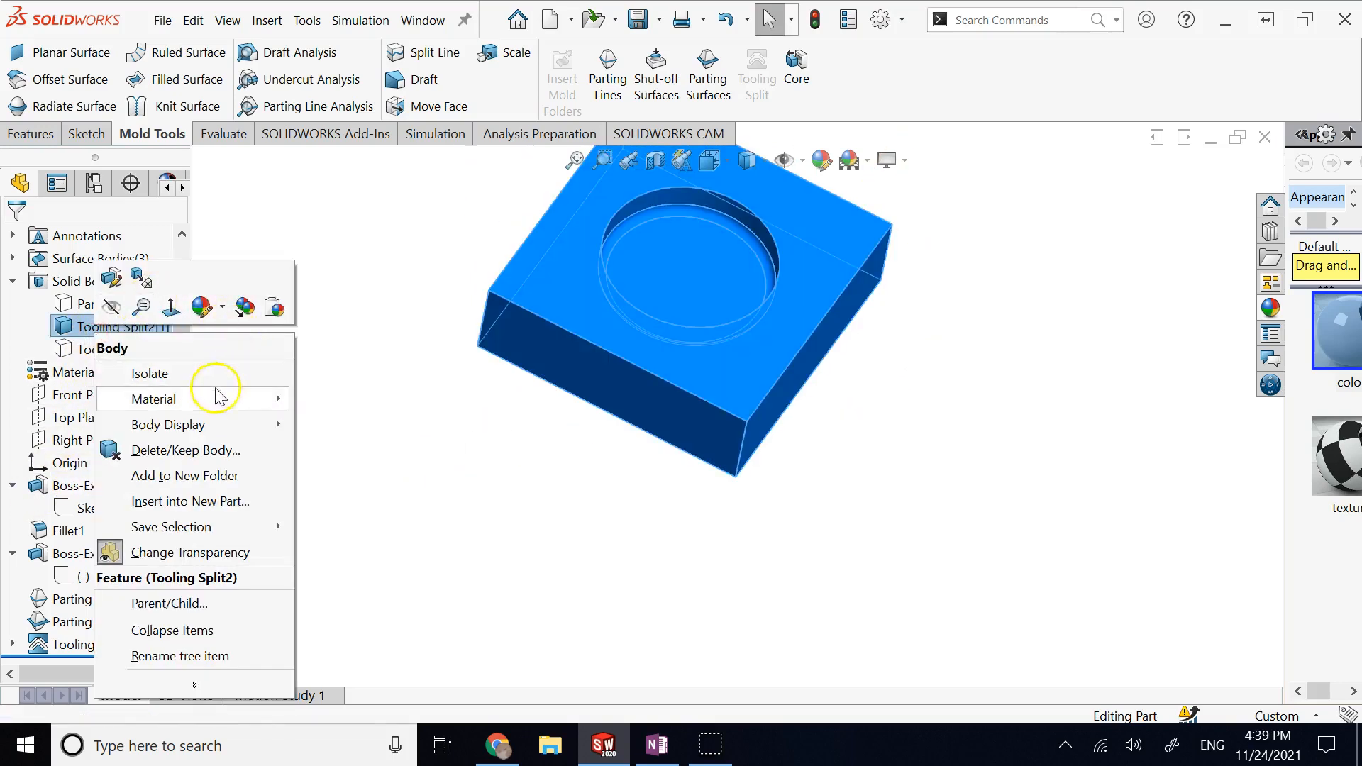
pyautogui.click(203, 308)
pyautogui.click(248, 356)
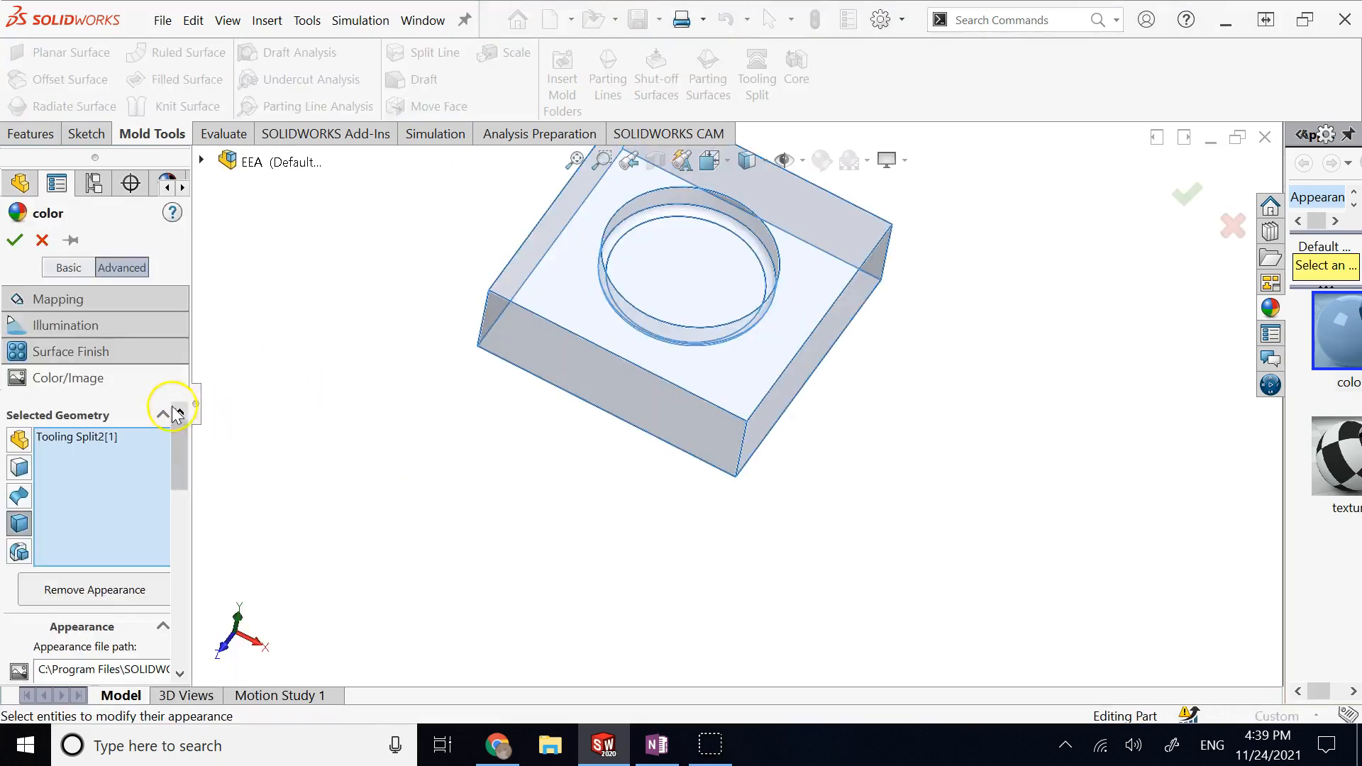
pyautogui.click(117, 328)
pyautogui.scroll(-5, 173, 437)
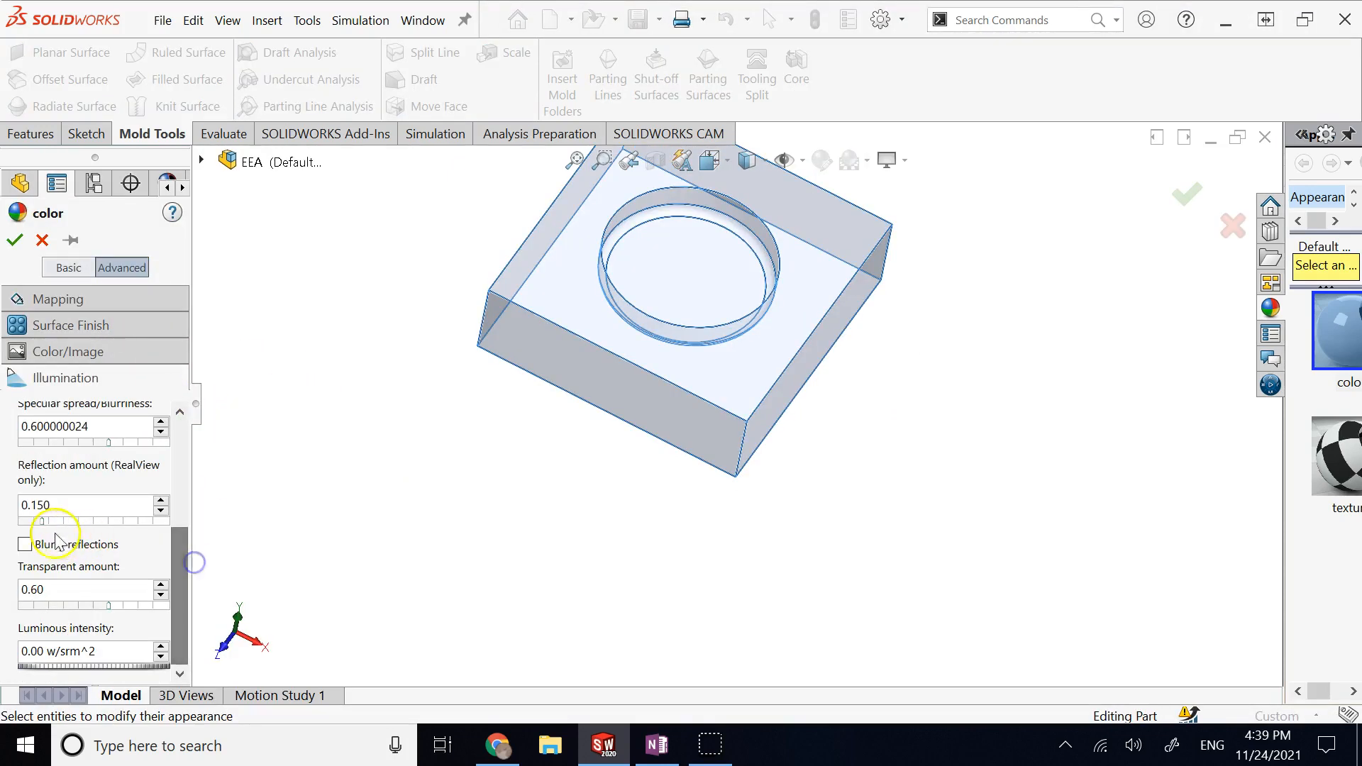
pyautogui.moveTo(108, 607); pyautogui.dragTo(17, 605)
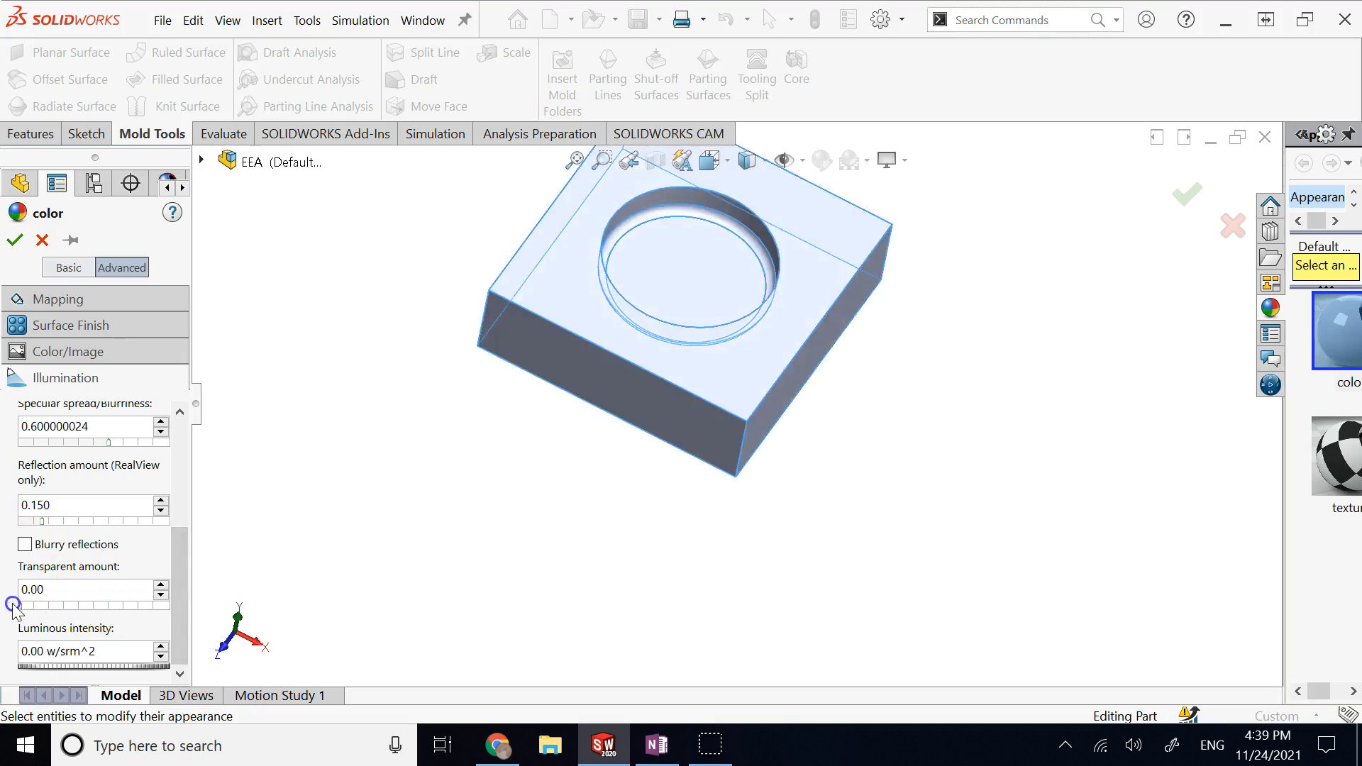
pyautogui.click(13, 250)
# Examine the opaque Tooling Split2[1] block and its circular pocket from different angles.
pyautogui.moveTo(433, 398); pyautogui.dragTo(431, 402, button='middle')
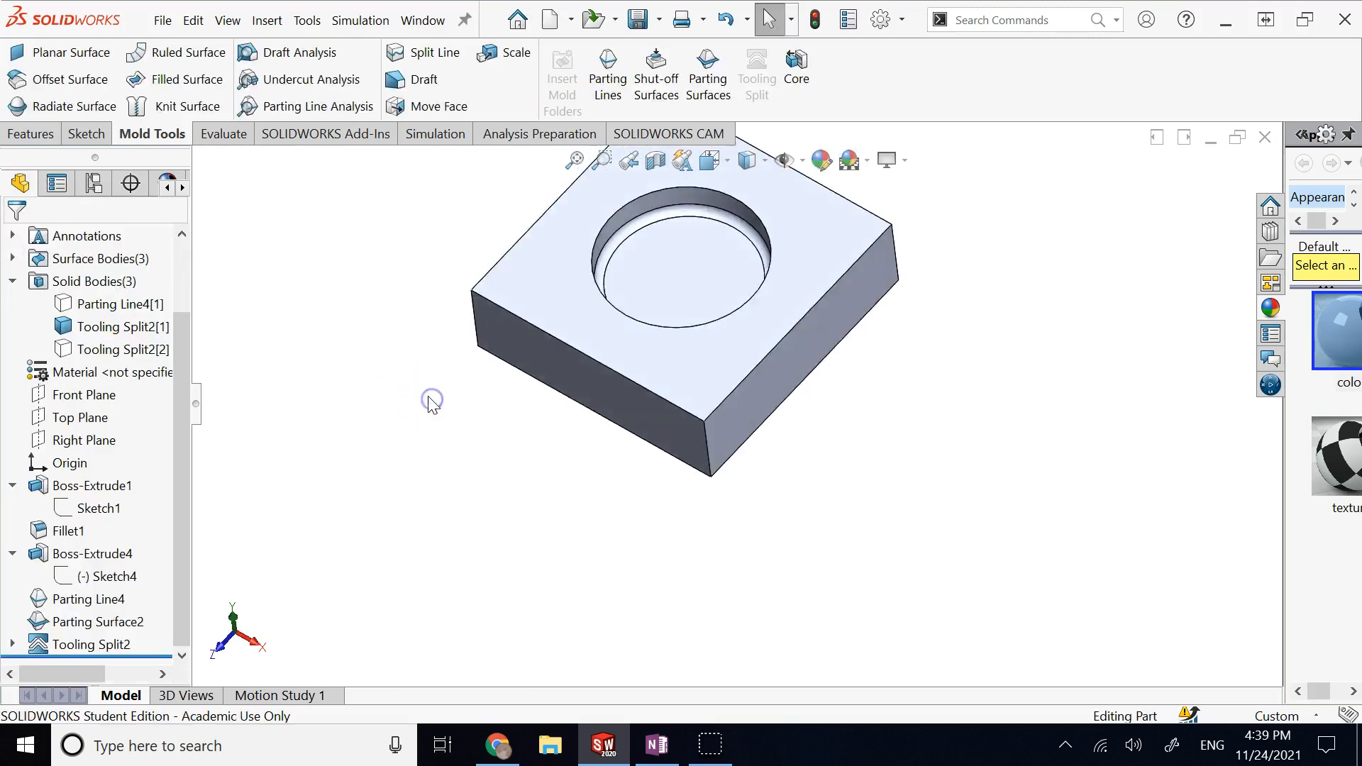
pyautogui.scroll(3, 526, 269)
pyautogui.press('Up')
pyautogui.press('Up')
pyautogui.press('Up')
pyautogui.press('Up')
pyautogui.press('Down')
pyautogui.press('Down')
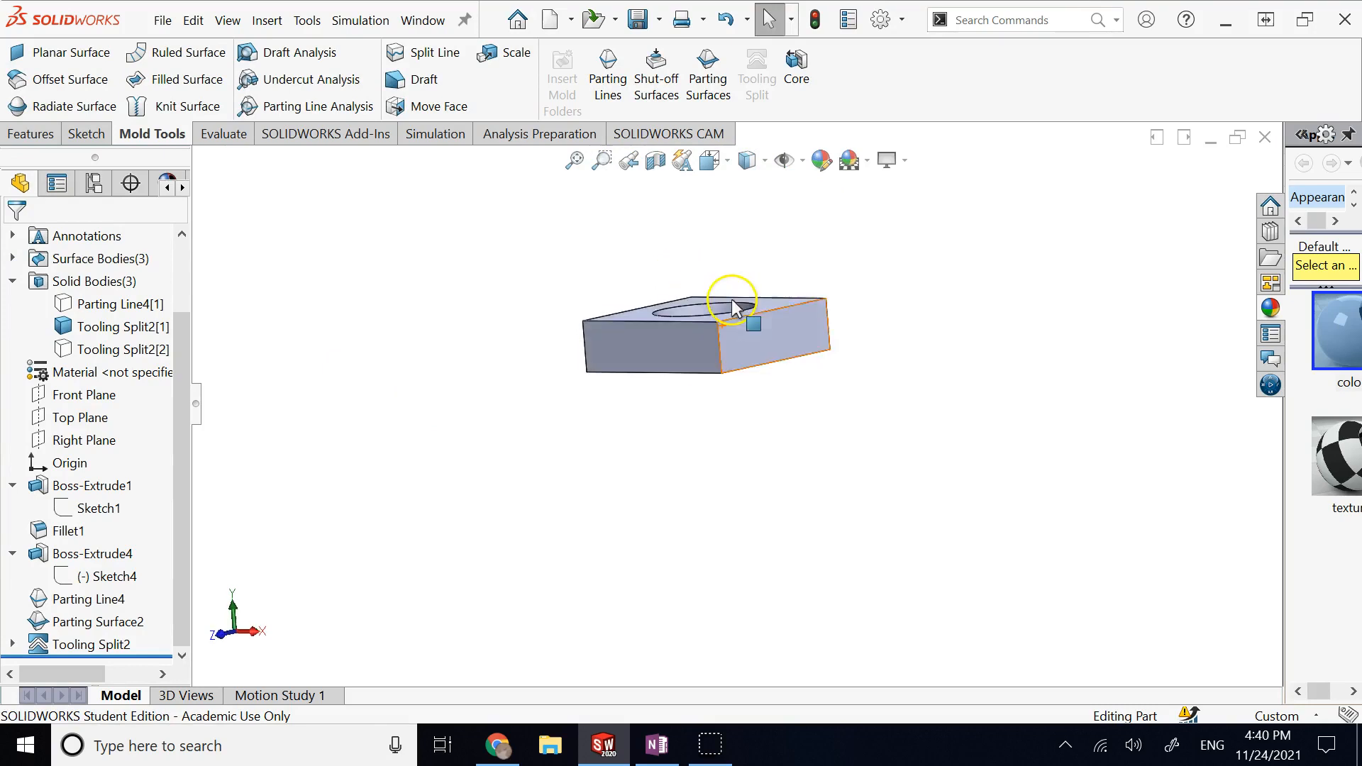
# Show the Tooling Split2[2] body again so both mold halves are displayed together.
pyautogui.rightClick(134, 349)
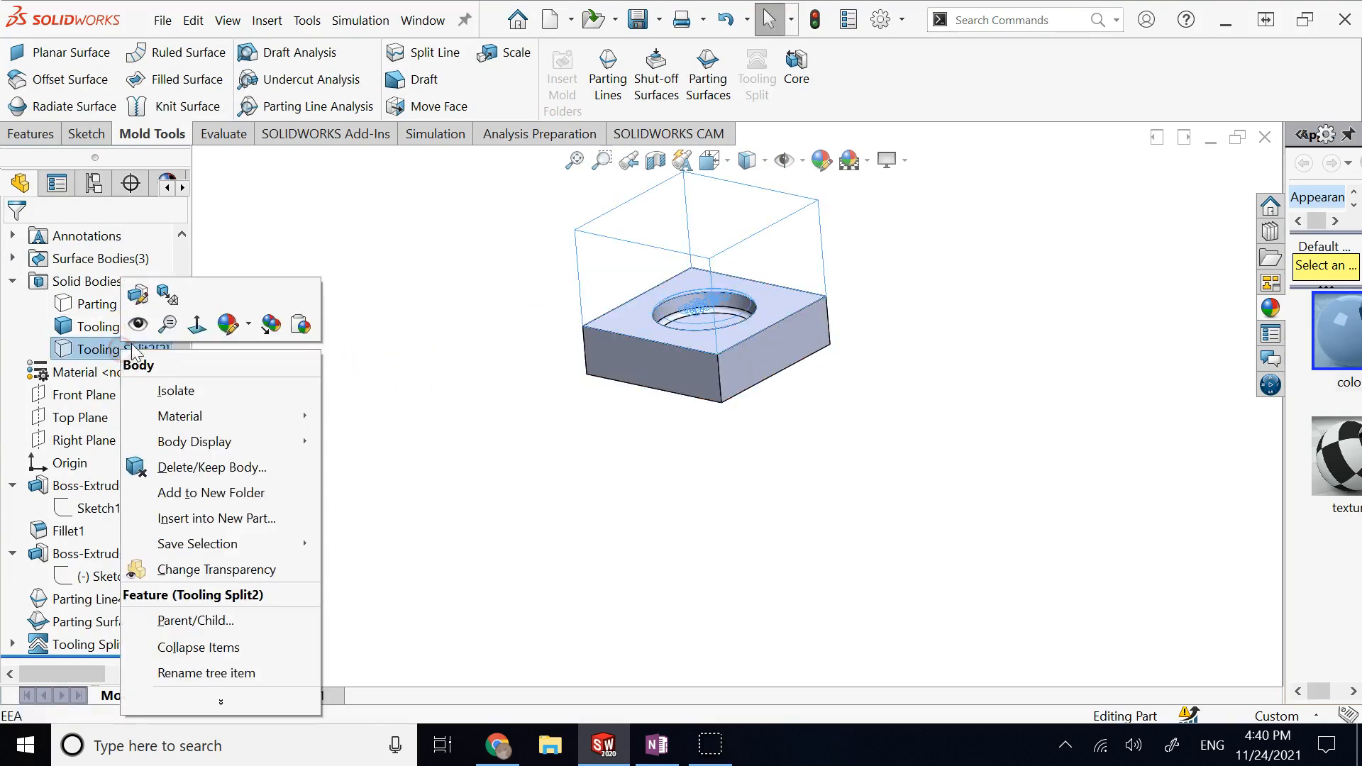
pyautogui.click(139, 292)
pyautogui.click(626, 504)
# Examine the closed two-part mold block and the line between its halves from above, below and the sides.
pyautogui.press('Up')
pyautogui.press('Up')
pyautogui.press('Up')
pyautogui.press('Up')
pyautogui.press('Down')
pyautogui.press('Down')
pyautogui.press('Down')
pyautogui.press('Down')
pyautogui.press('Down')
pyautogui.press('Down')
pyautogui.press('Down')
pyautogui.press('Down')
pyautogui.press('Down')
pyautogui.press('Down')
pyautogui.press('Down')
pyautogui.press('Down')
pyautogui.press('Down')
pyautogui.press('Down')
pyautogui.press('Down')
pyautogui.press('Down')
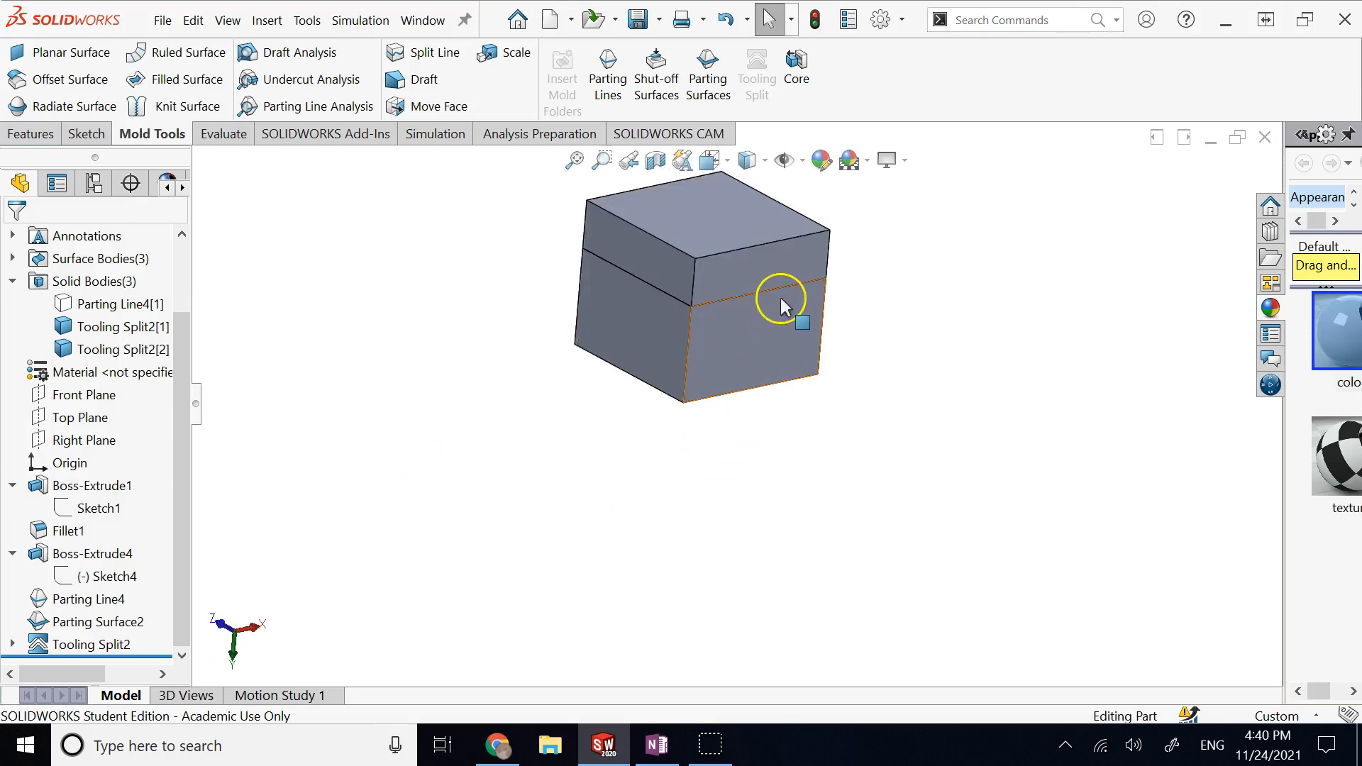
pyautogui.press('Left')
pyautogui.scroll(1, 738, 197)
pyautogui.scroll(-3, 734, 207)
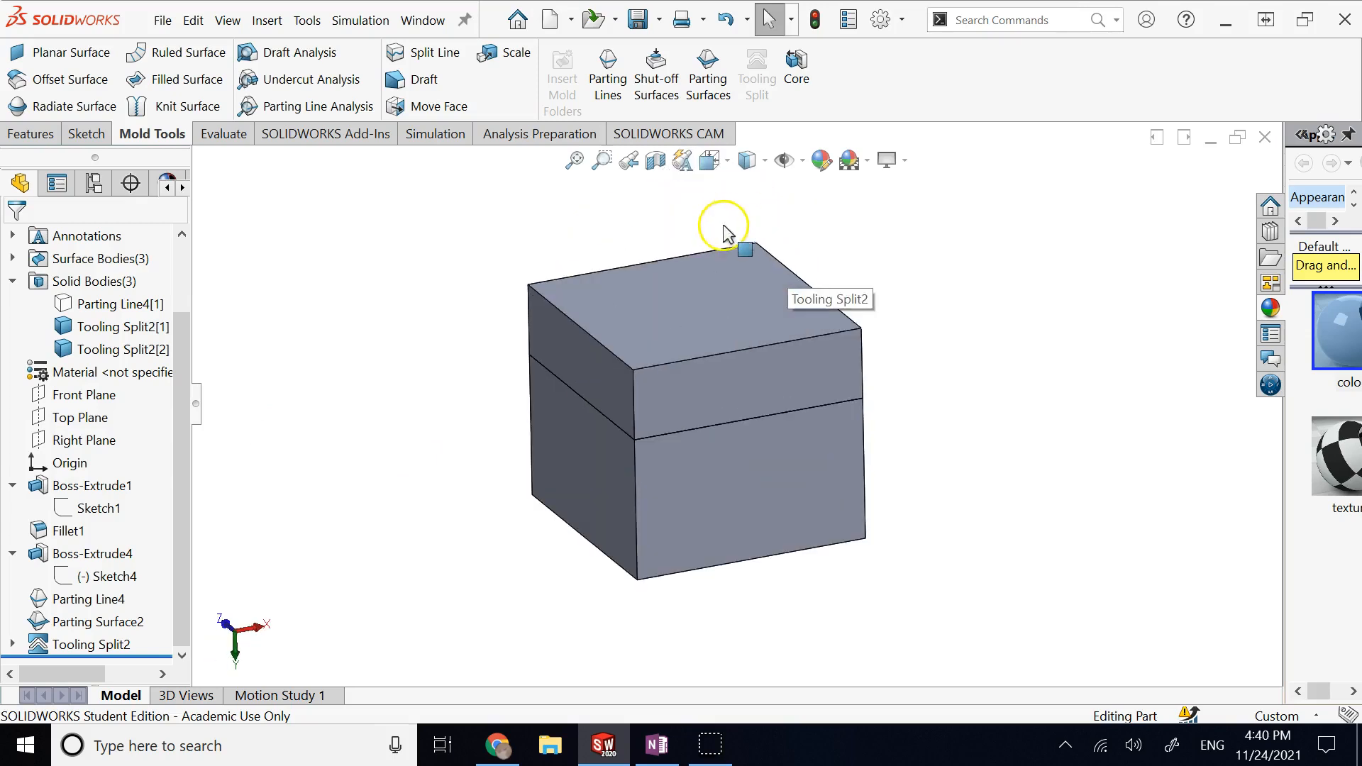
pyautogui.click(883, 339)
pyautogui.press('Up')
pyautogui.press('Right')
pyautogui.press('Down')
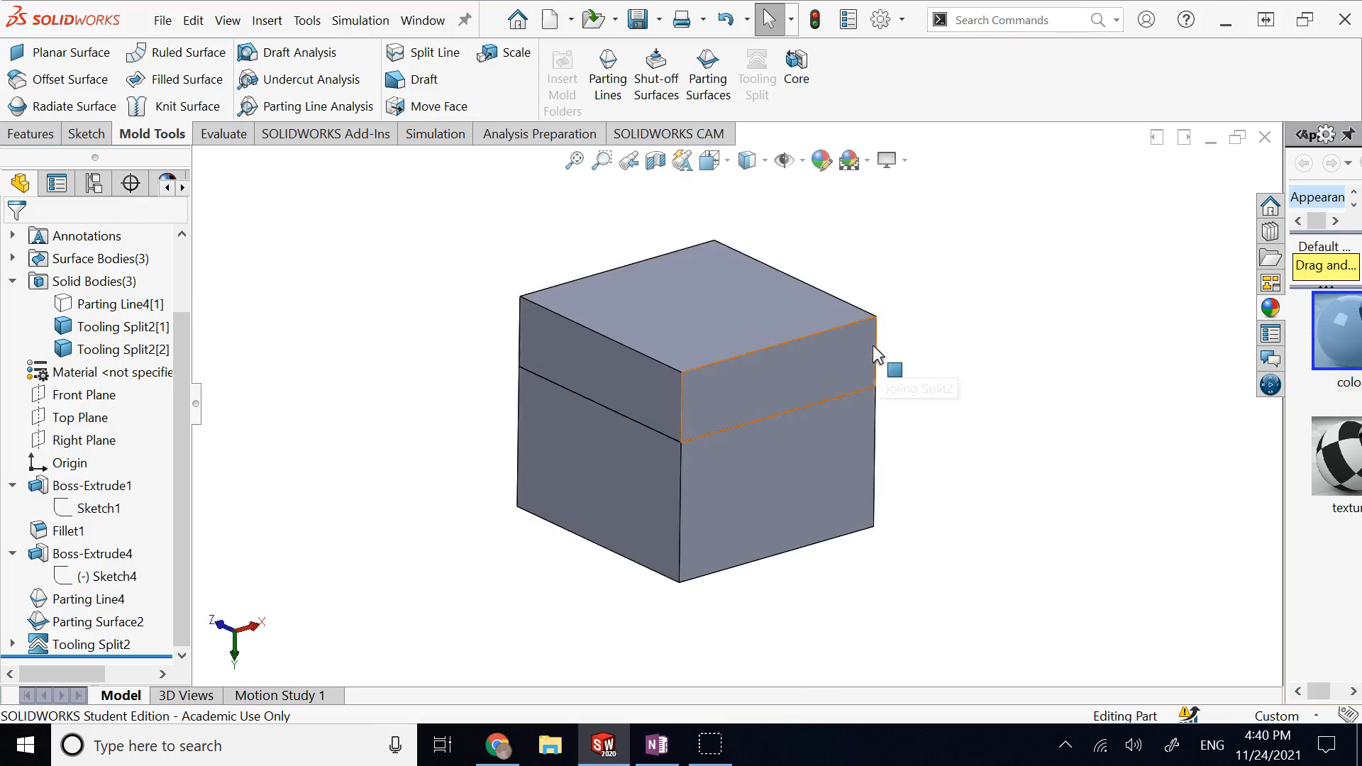
pyautogui.click(939, 332)
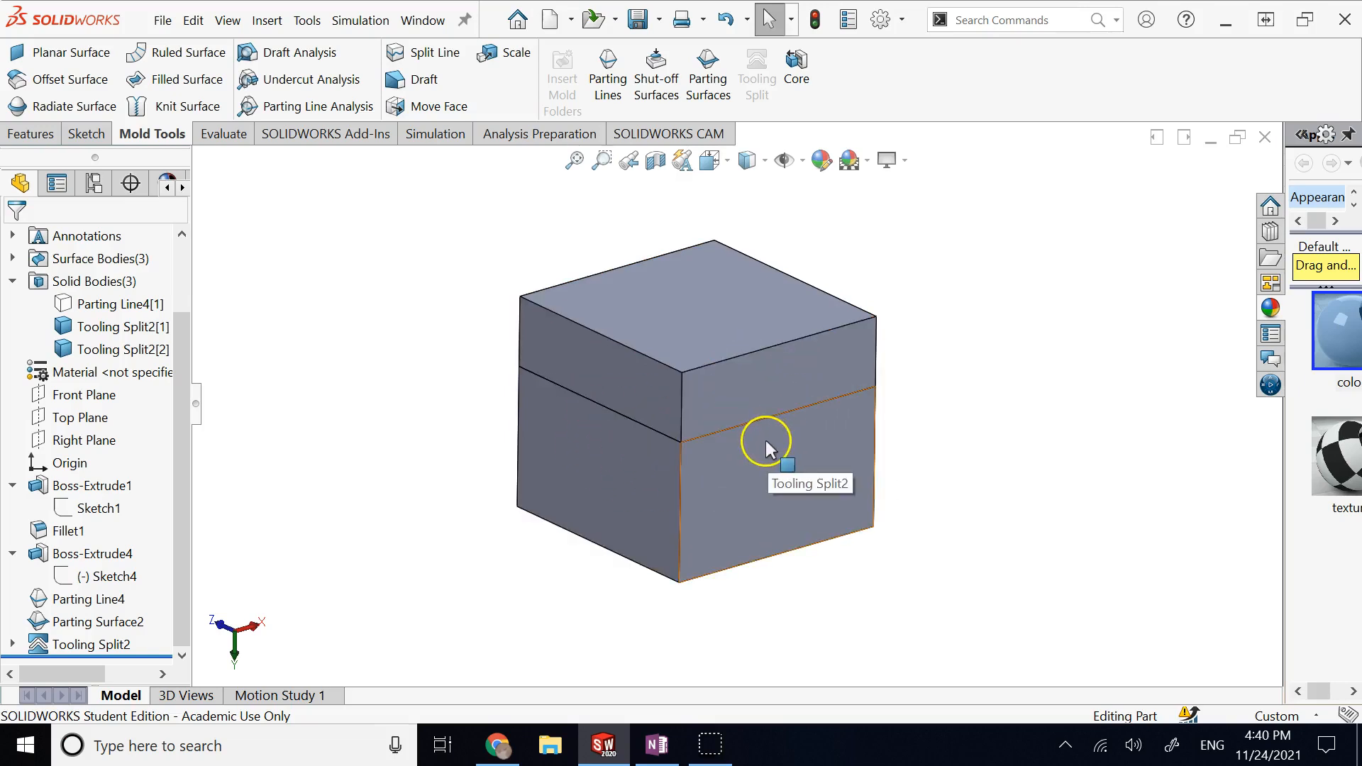
pyautogui.press('Up')
pyautogui.press('Up')
pyautogui.press('Up')
pyautogui.press('Up')
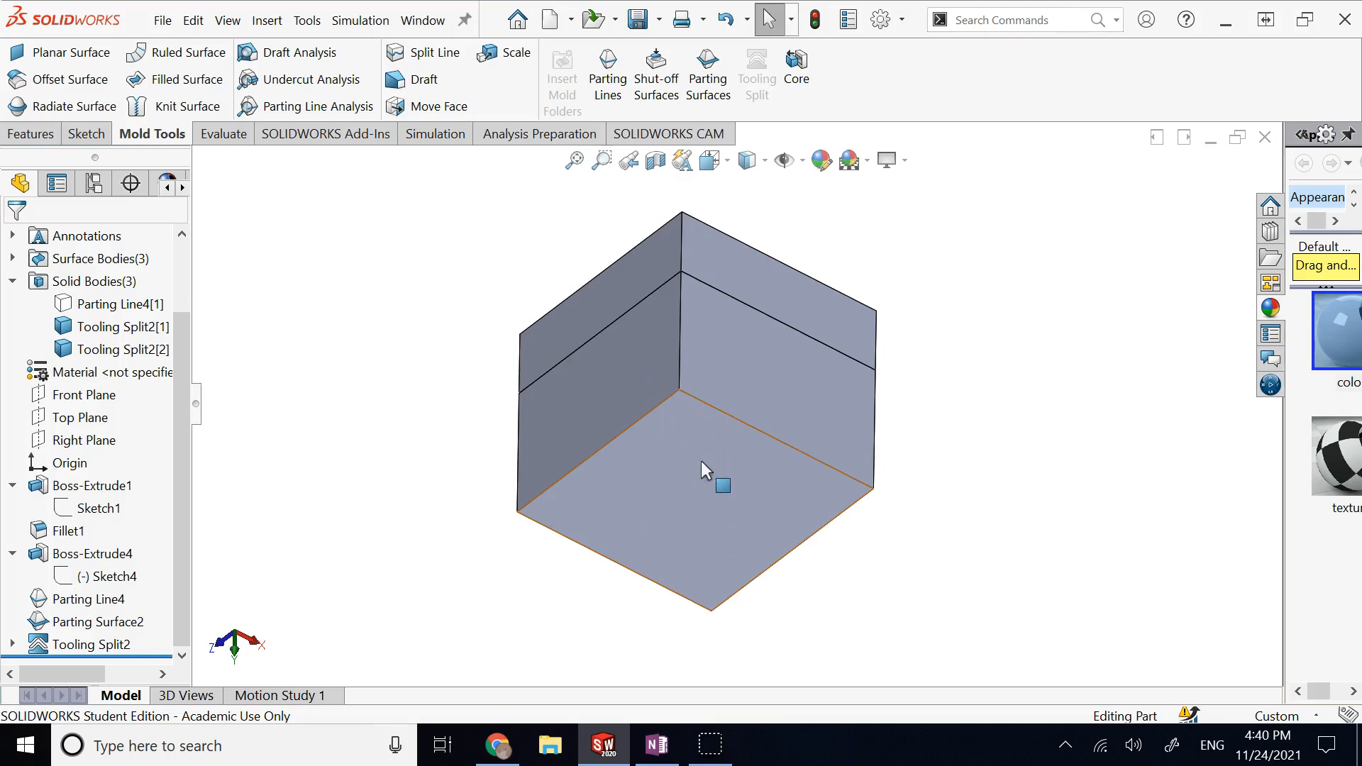
pyautogui.press('Left')
pyautogui.press('Left')
pyautogui.press('Down')
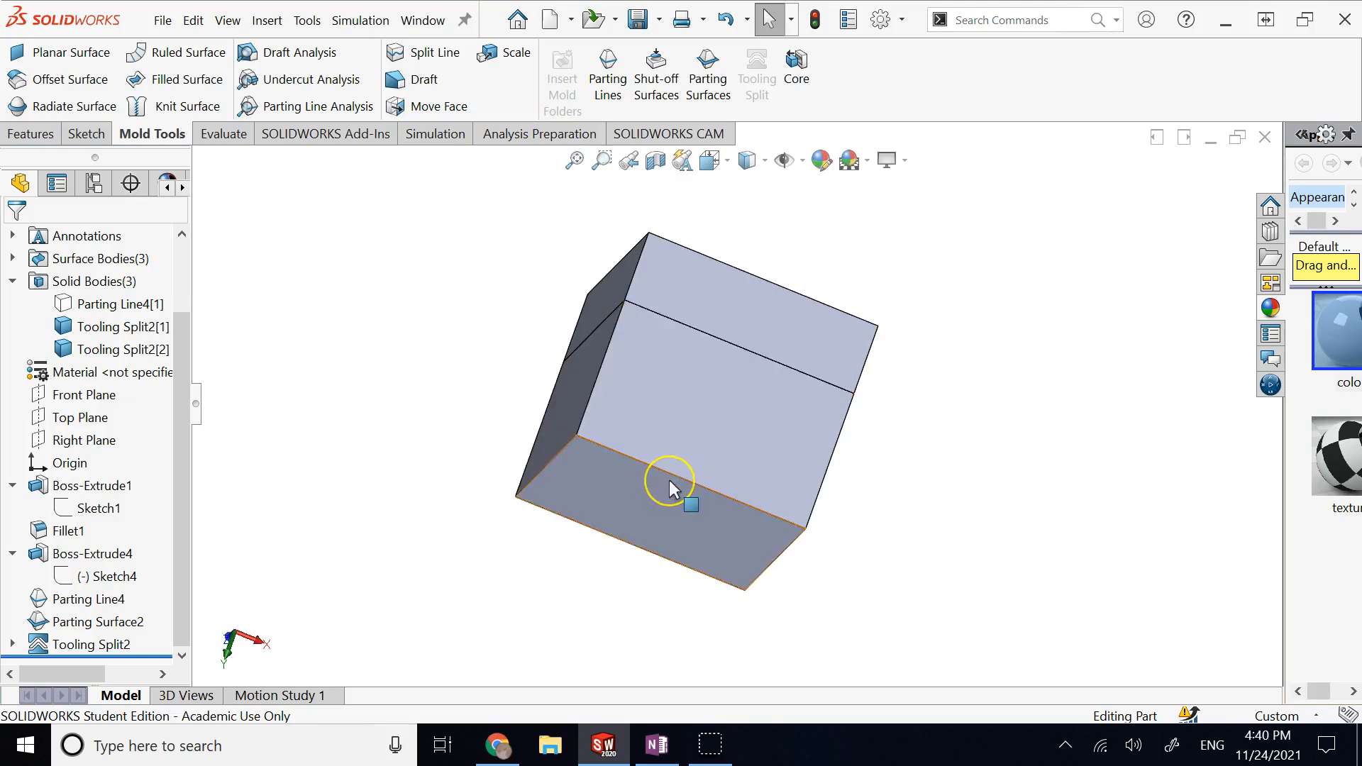
pyautogui.press('Down')
pyautogui.press('Down')
pyautogui.press('Down')
pyautogui.press('Down')
pyautogui.press('Down')
pyautogui.press('Down')
pyautogui.press('Down')
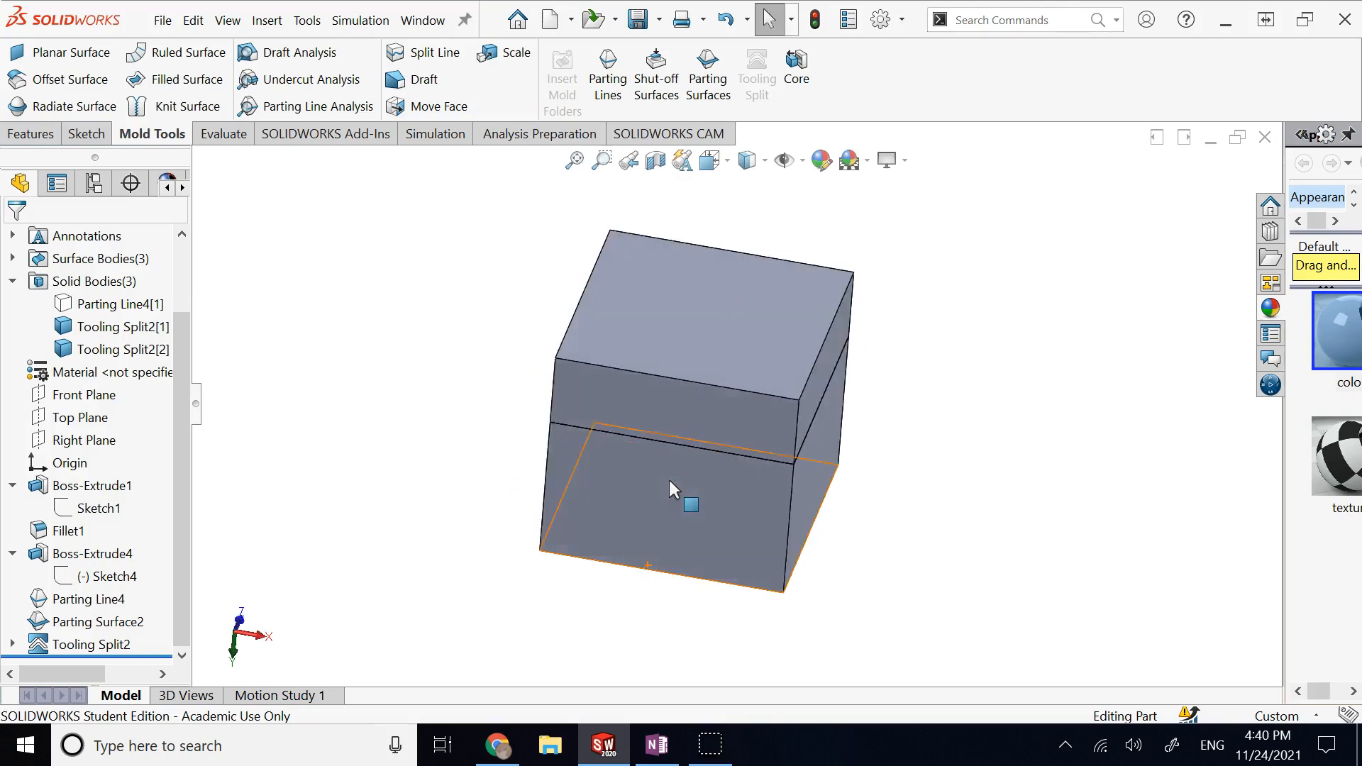
pyautogui.press('Right')
pyautogui.press('Down')
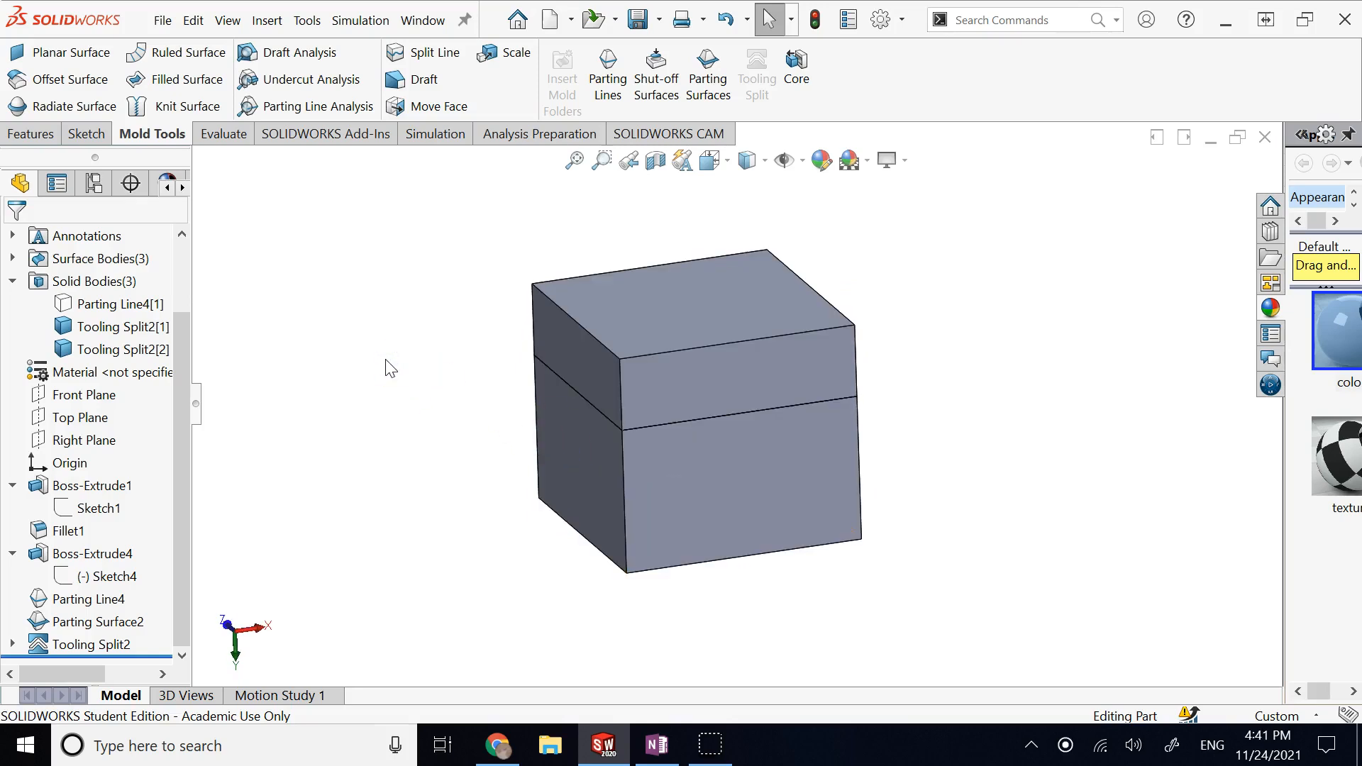
# Highlight the Tooling Split2[2] body in the model to identify that mold half.
pyautogui.click(135, 336)
pyautogui.click(120, 349)
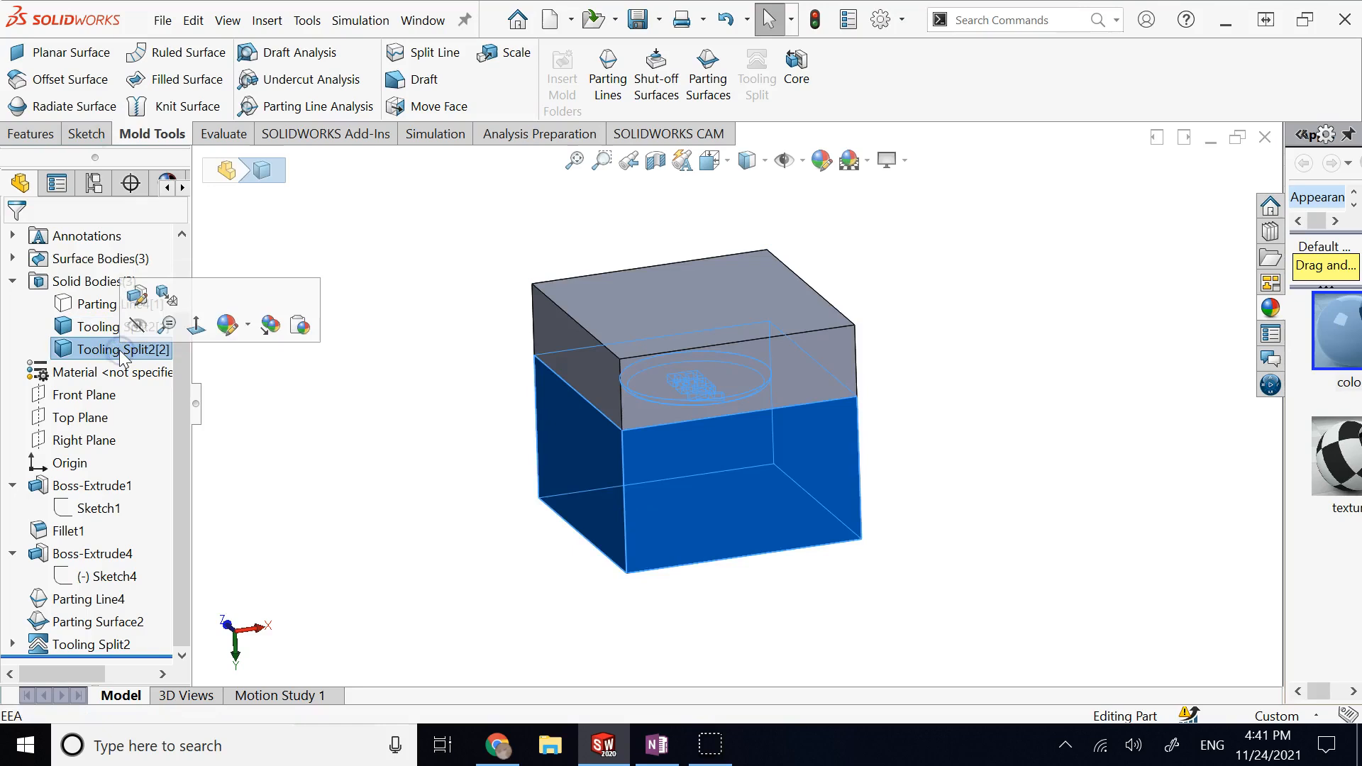
pyautogui.click(332, 395)
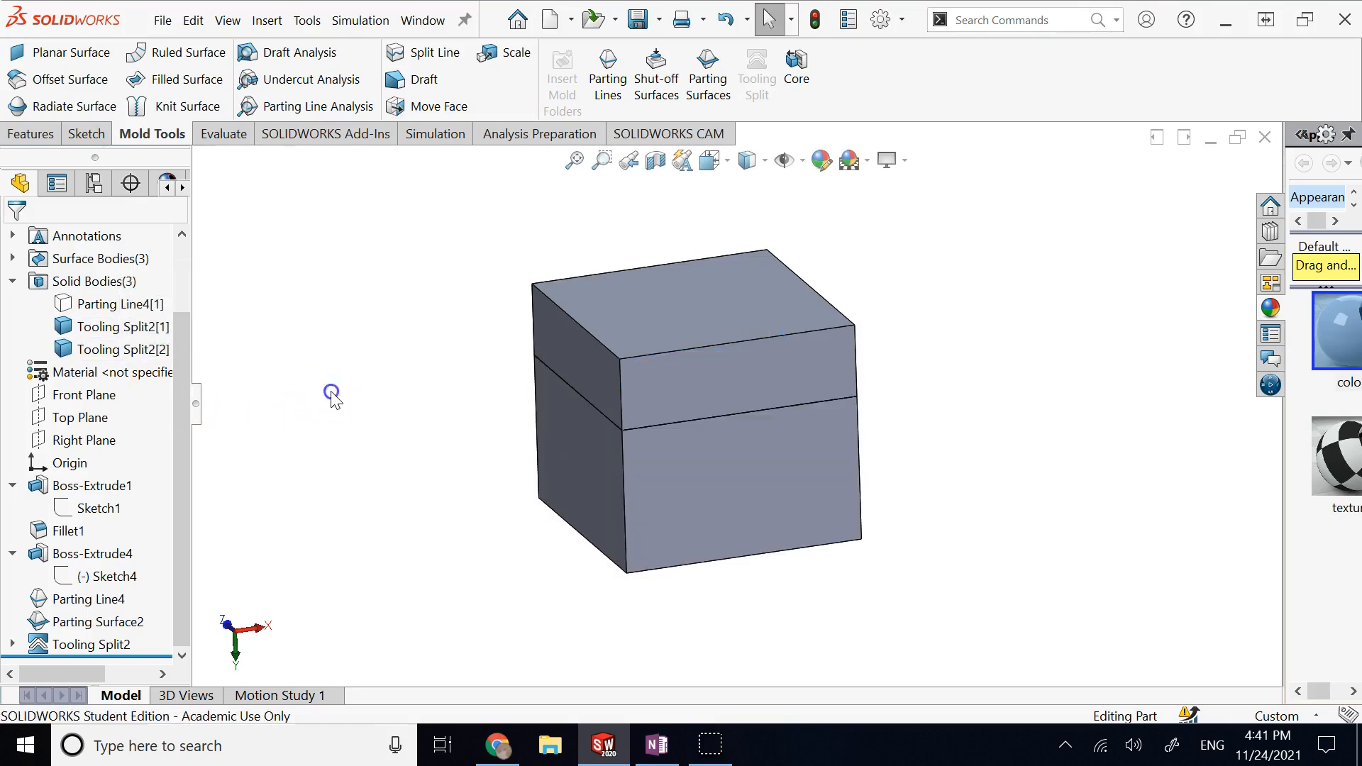
# Save both solid bodies as separate part files, Tooling Split2[1].SLDPRT and Tooling Split2[2].SLDPRT.
pyautogui.rightClick(97, 283)
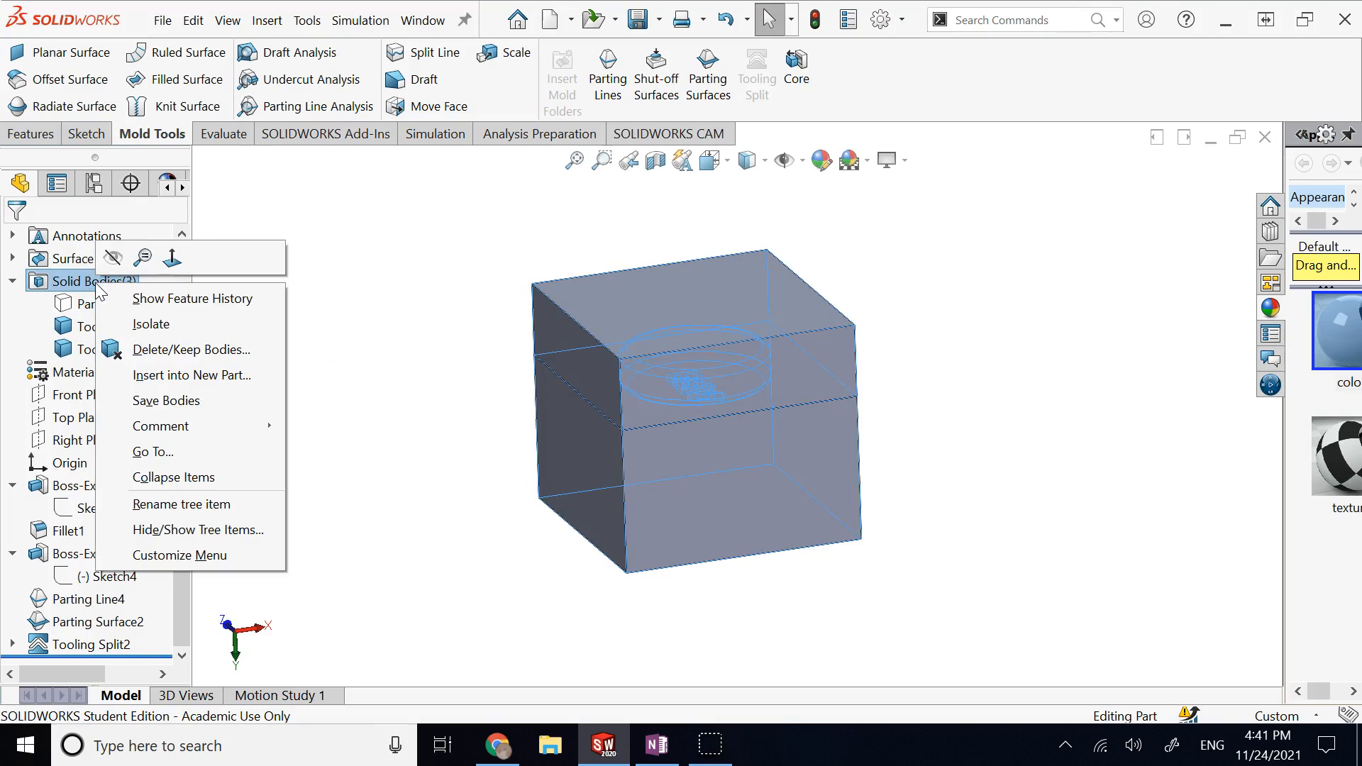
pyautogui.click(166, 400)
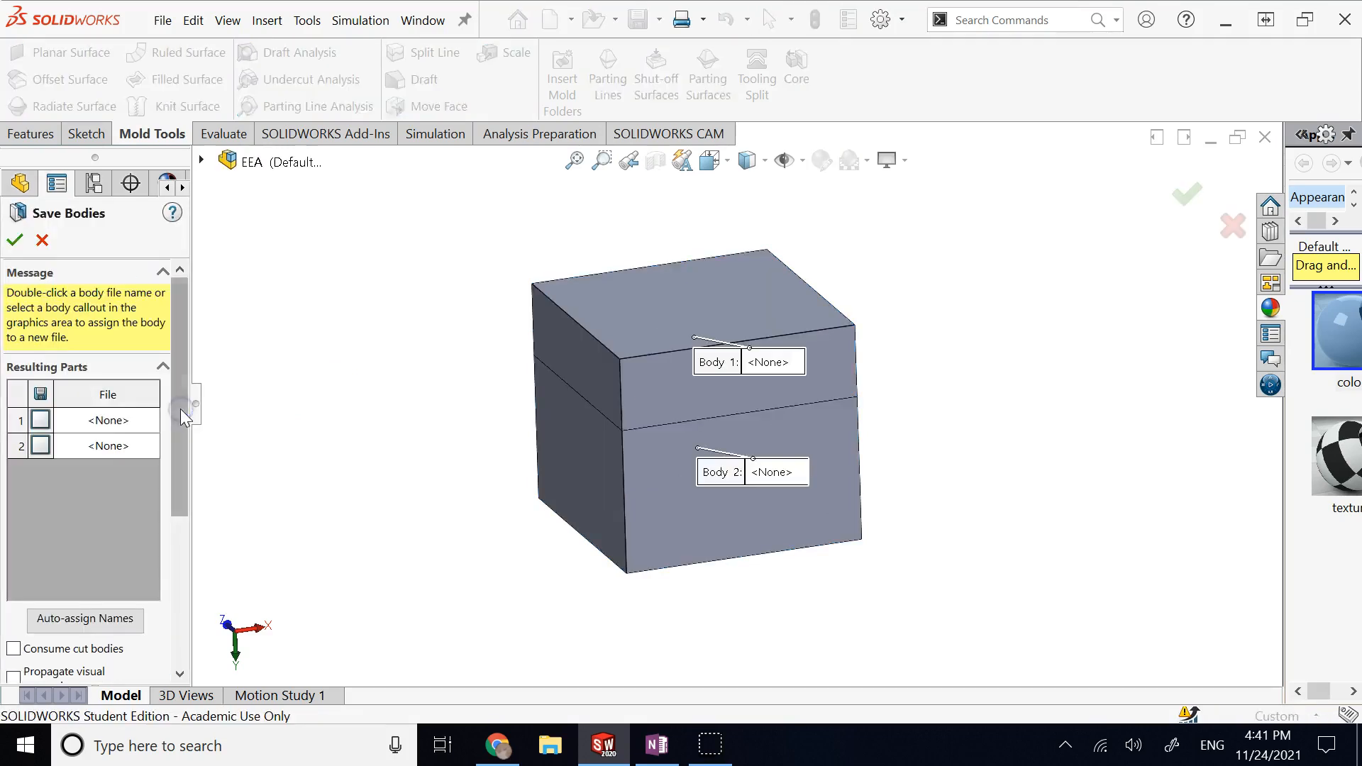
pyautogui.click(41, 420)
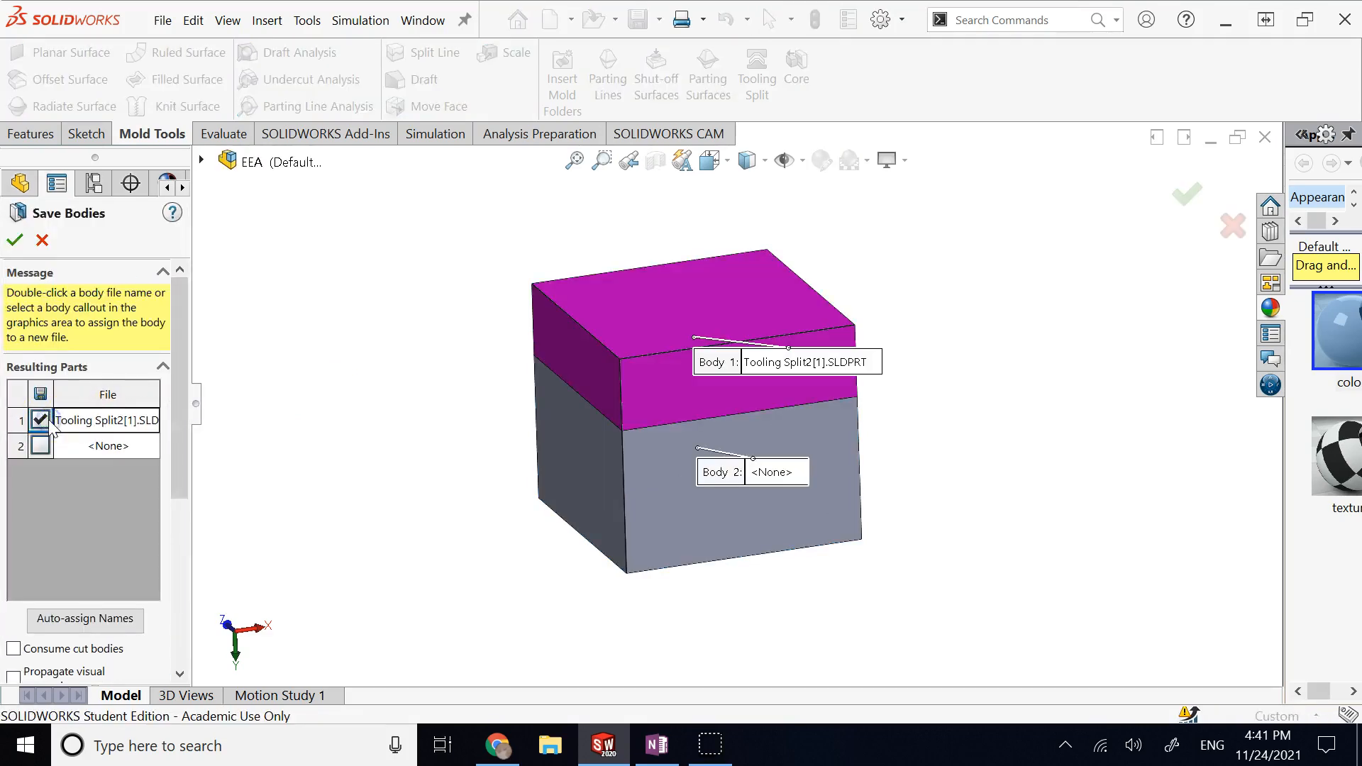
pyautogui.click(55, 449)
pyautogui.click(48, 448)
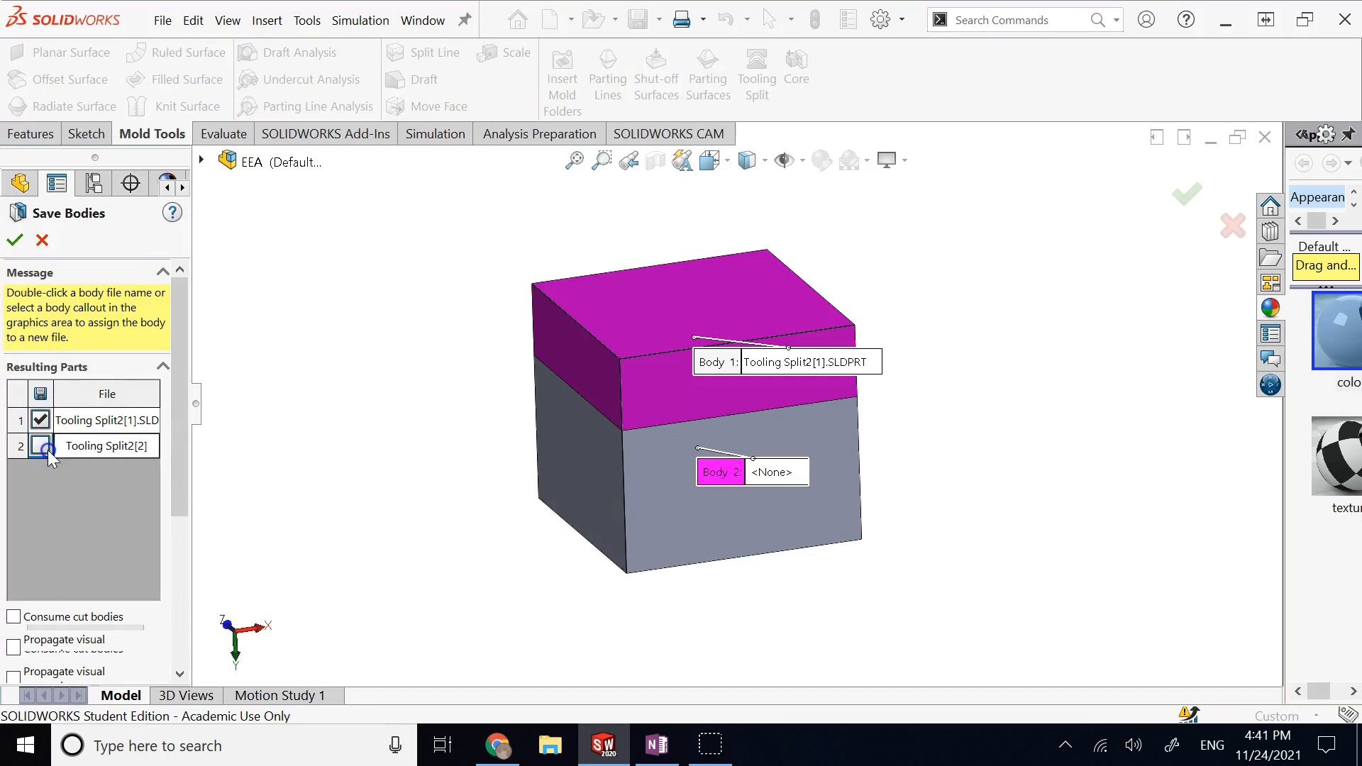
pyautogui.scroll(-3, 101, 484)
pyautogui.scroll(-3, 112, 502)
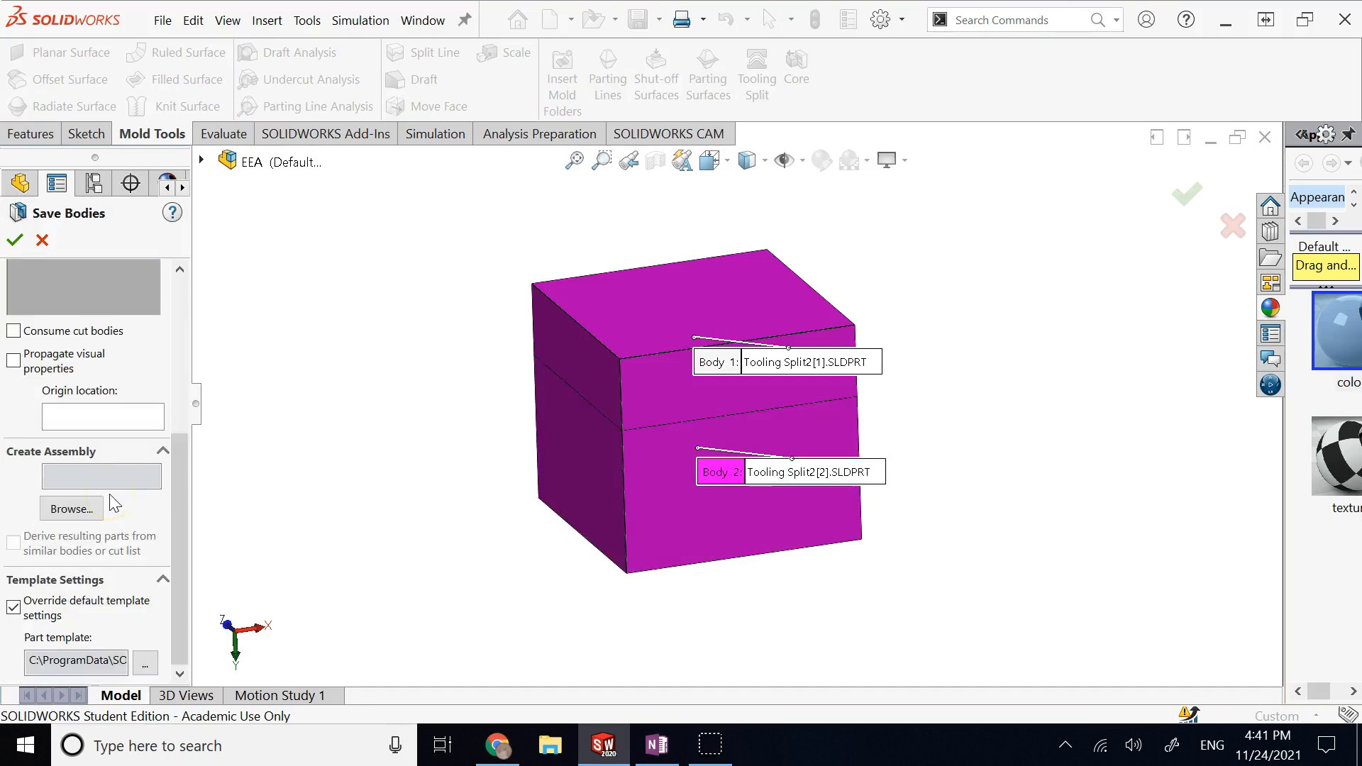
pyautogui.scroll(5, 112, 502)
pyautogui.click(32, 292)
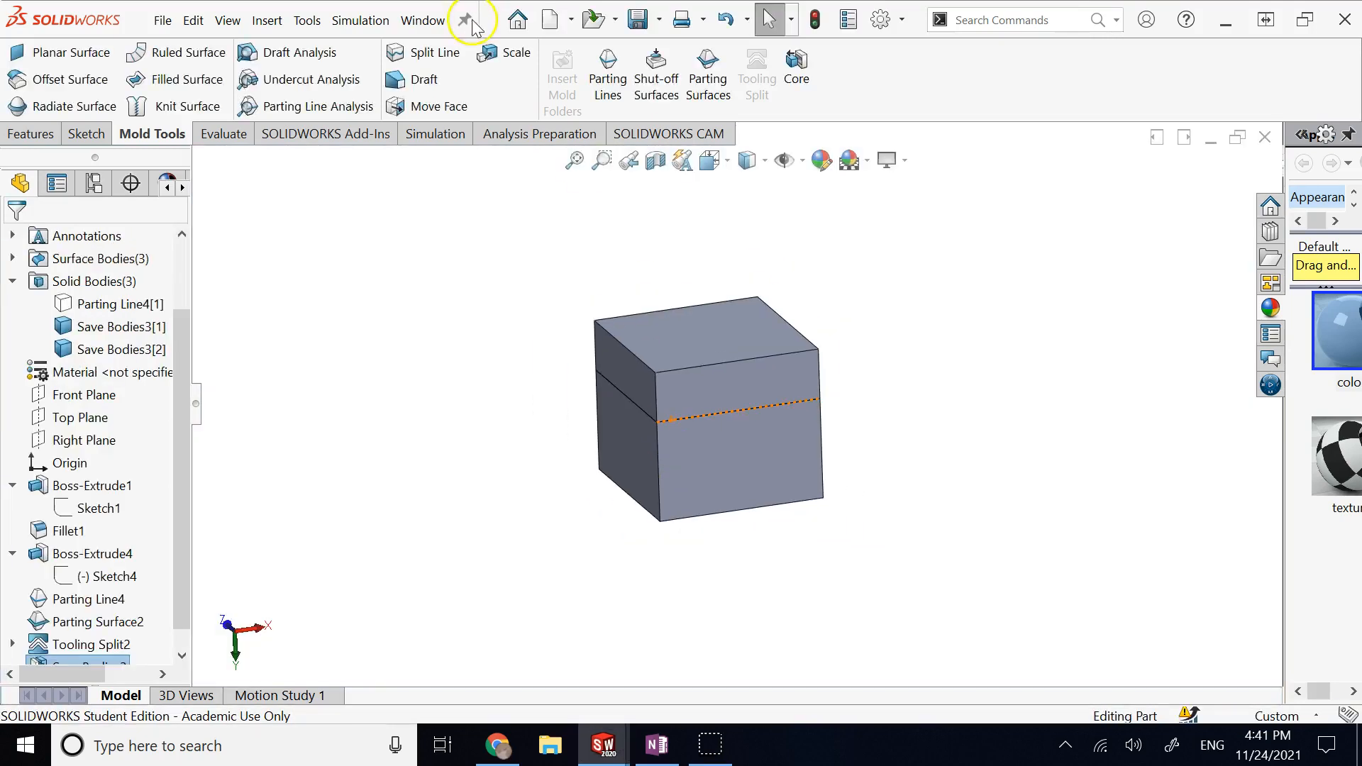
# Switch to the Tooling Split2[1] part document and apply the Plain White scene to it.
pyautogui.click(434, 20)
pyautogui.click(497, 308)
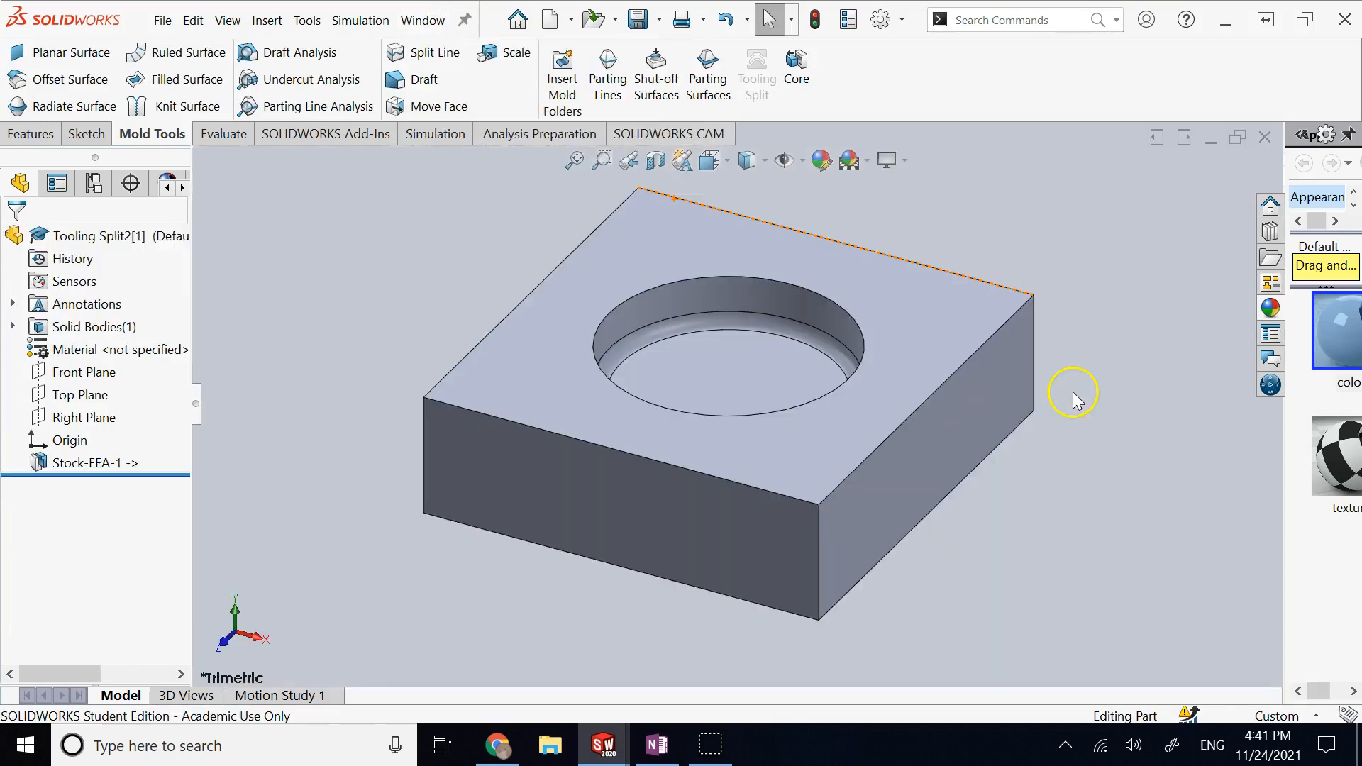
pyautogui.click(1072, 391)
pyautogui.click(867, 163)
pyautogui.click(886, 214)
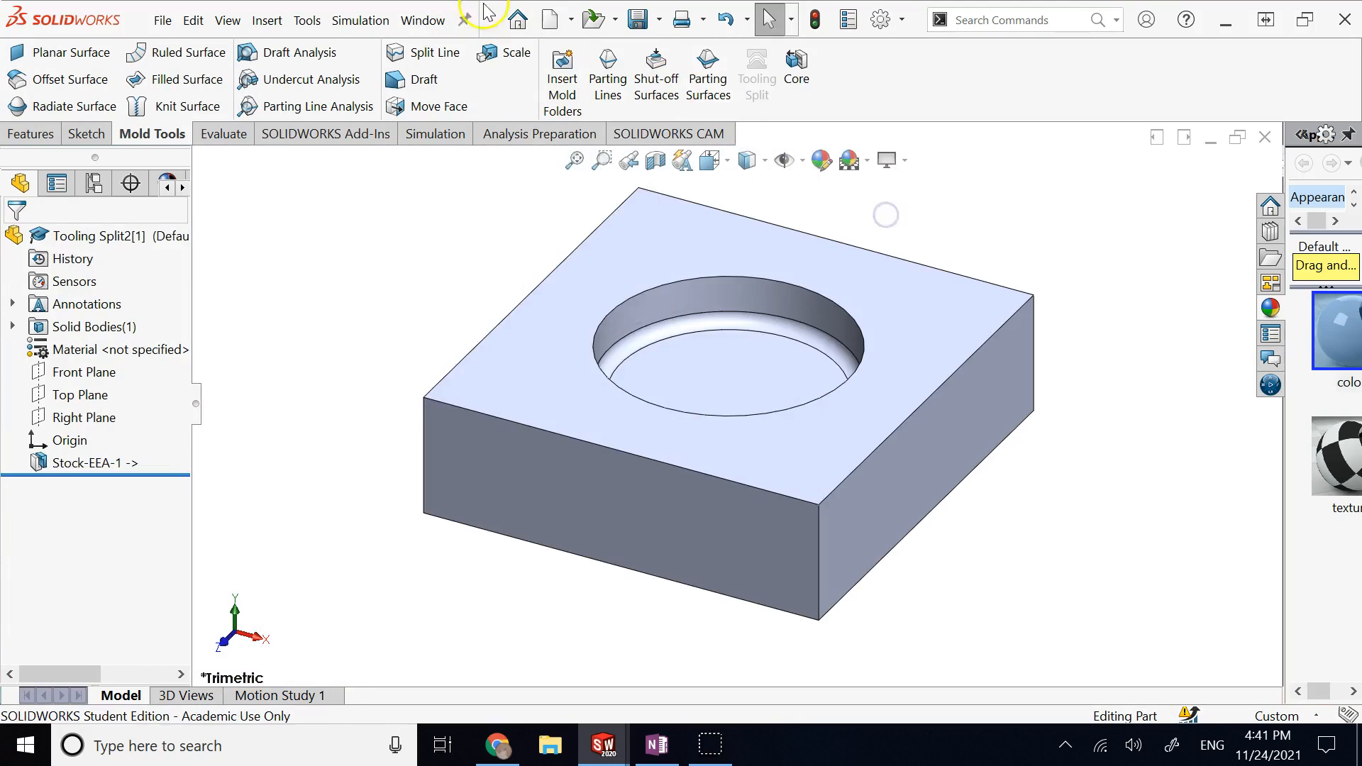
# Switch to the Tooling Split2[2] part document and apply the Plain White scene to it.
pyautogui.click(415, 18)
pyautogui.click(472, 327)
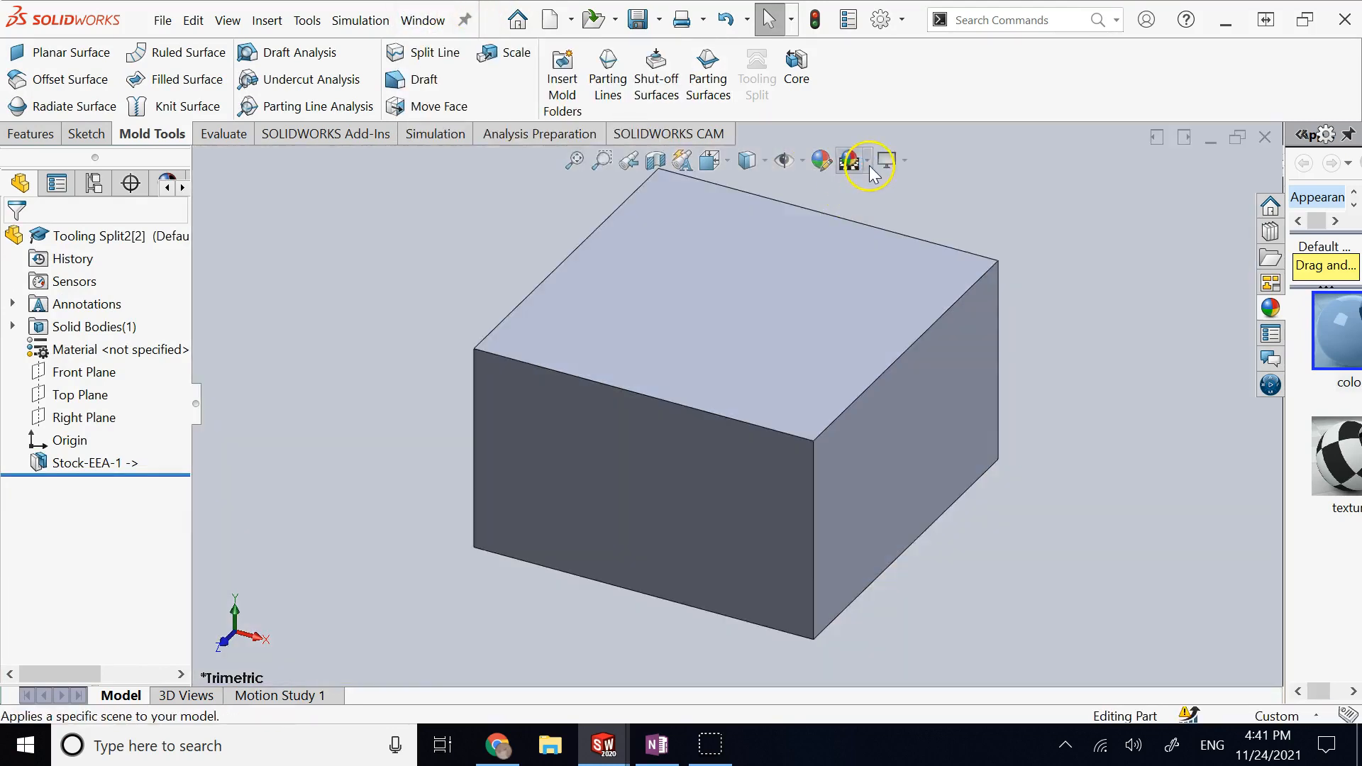
pyautogui.click(867, 161)
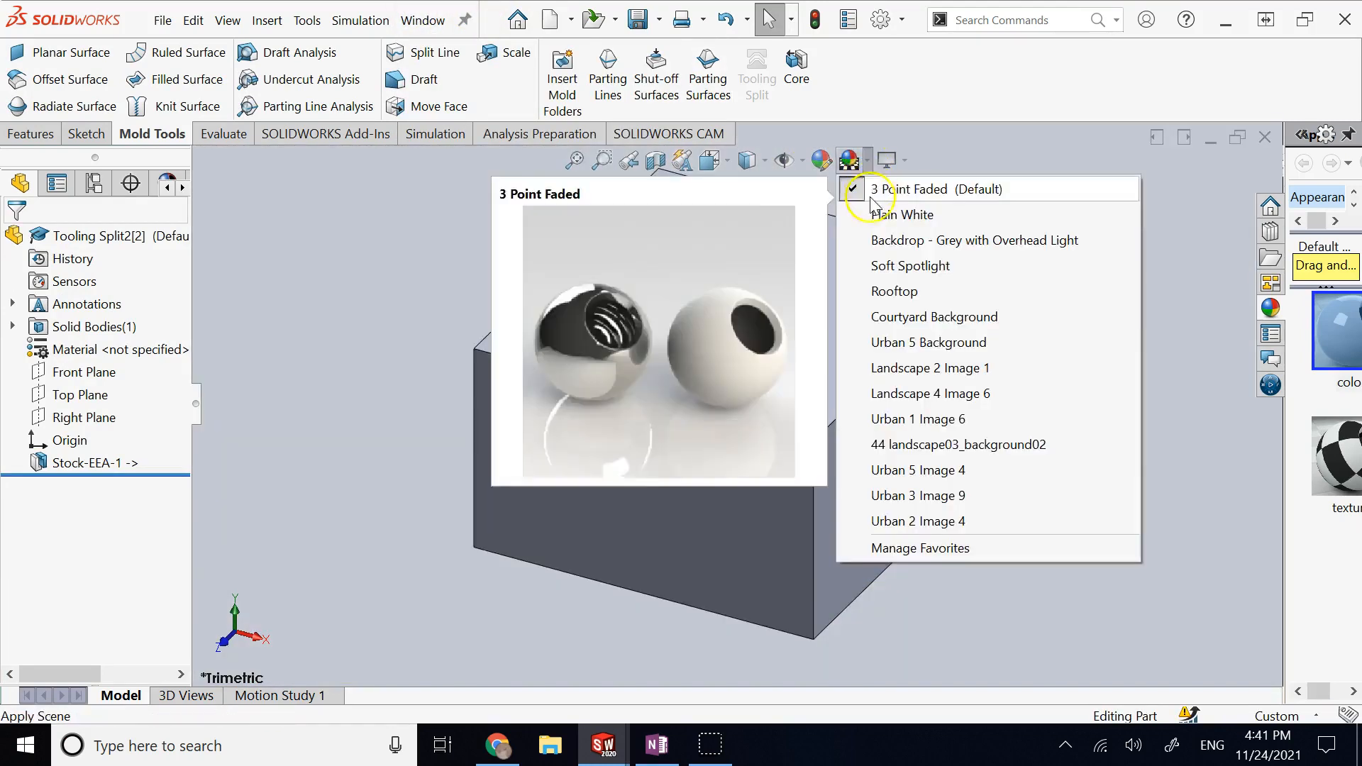
pyautogui.click(886, 214)
# Examine the separately saved Tooling Split2[2] mold half from above and below.
pyautogui.scroll(4, 1023, 382)
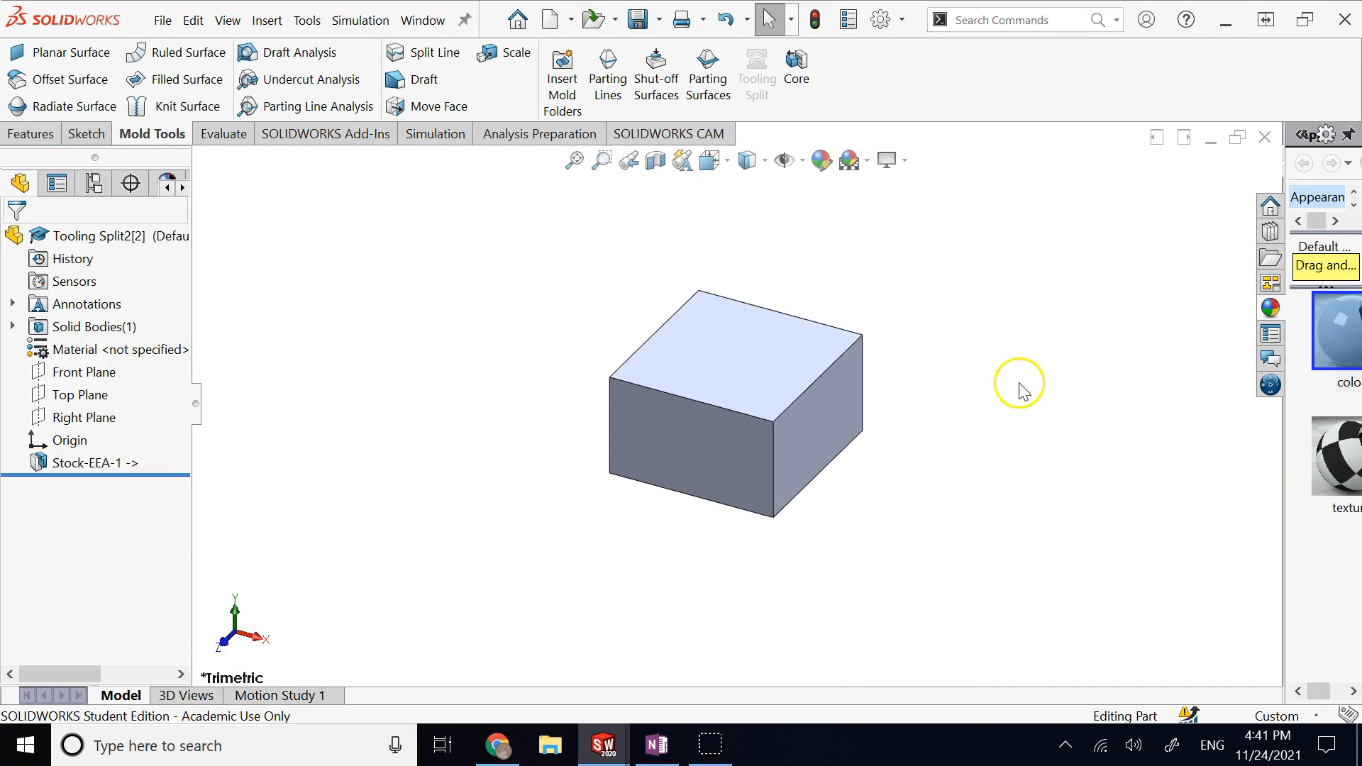
pyautogui.press('Up')
pyautogui.press('Up')
pyautogui.press('Up')
pyautogui.press('Up')
pyautogui.press('Up')
pyautogui.press('Up')
pyautogui.press('Up')
pyautogui.press('Down')
pyautogui.press('Down')
pyautogui.press('Down')
pyautogui.press('Down')
pyautogui.press('Down')
pyautogui.press('Down')
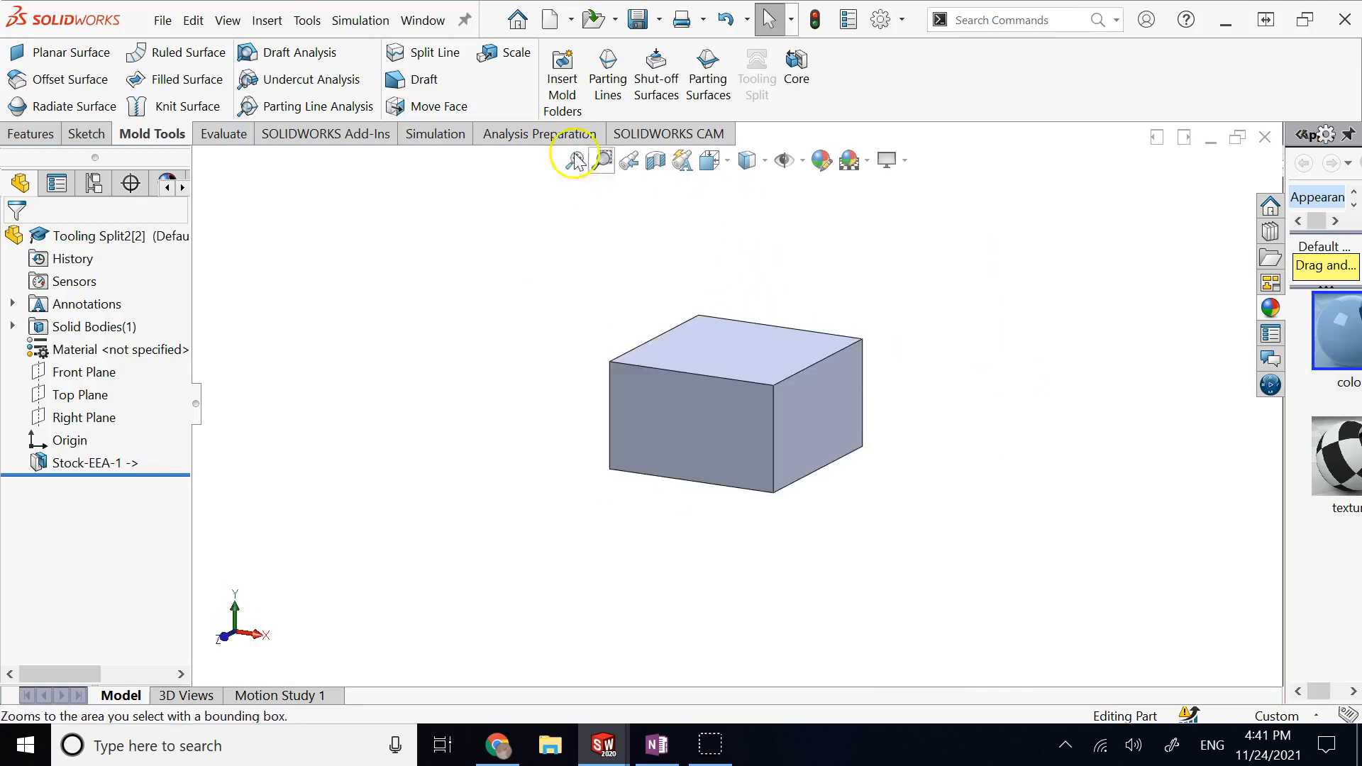
# Switch to the Tooling Split2[1] part document and start a sketch on its upper face around the disc cavity.
pyautogui.click(422, 20)
pyautogui.click(495, 310)
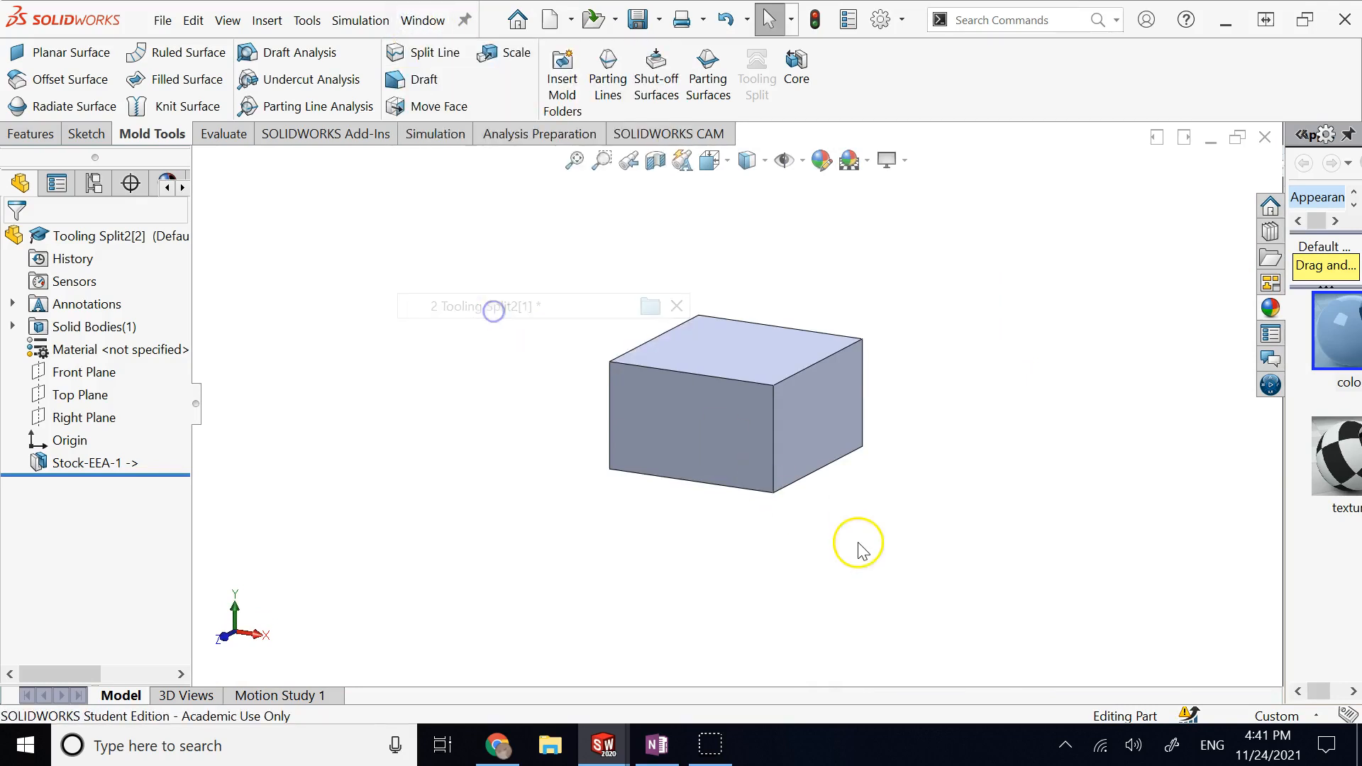
pyautogui.click(799, 444)
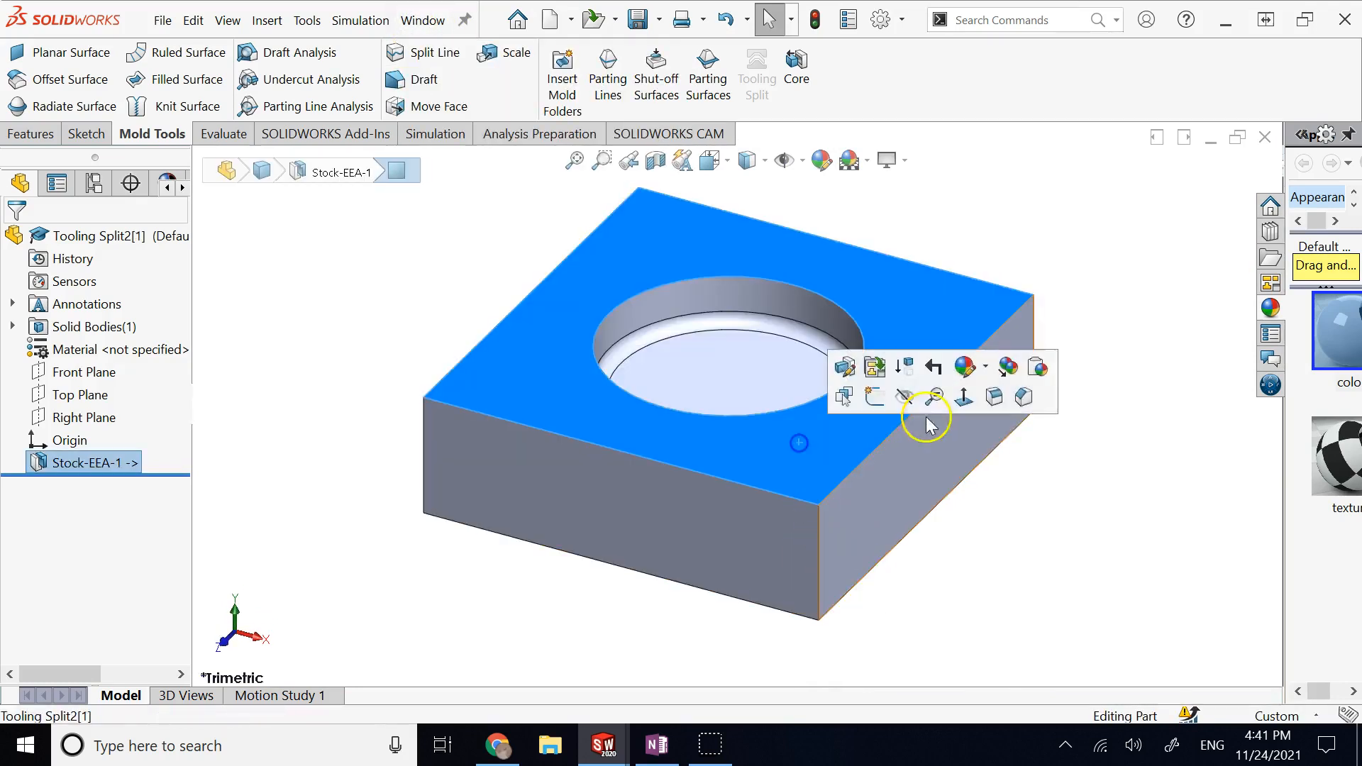
pyautogui.click(879, 398)
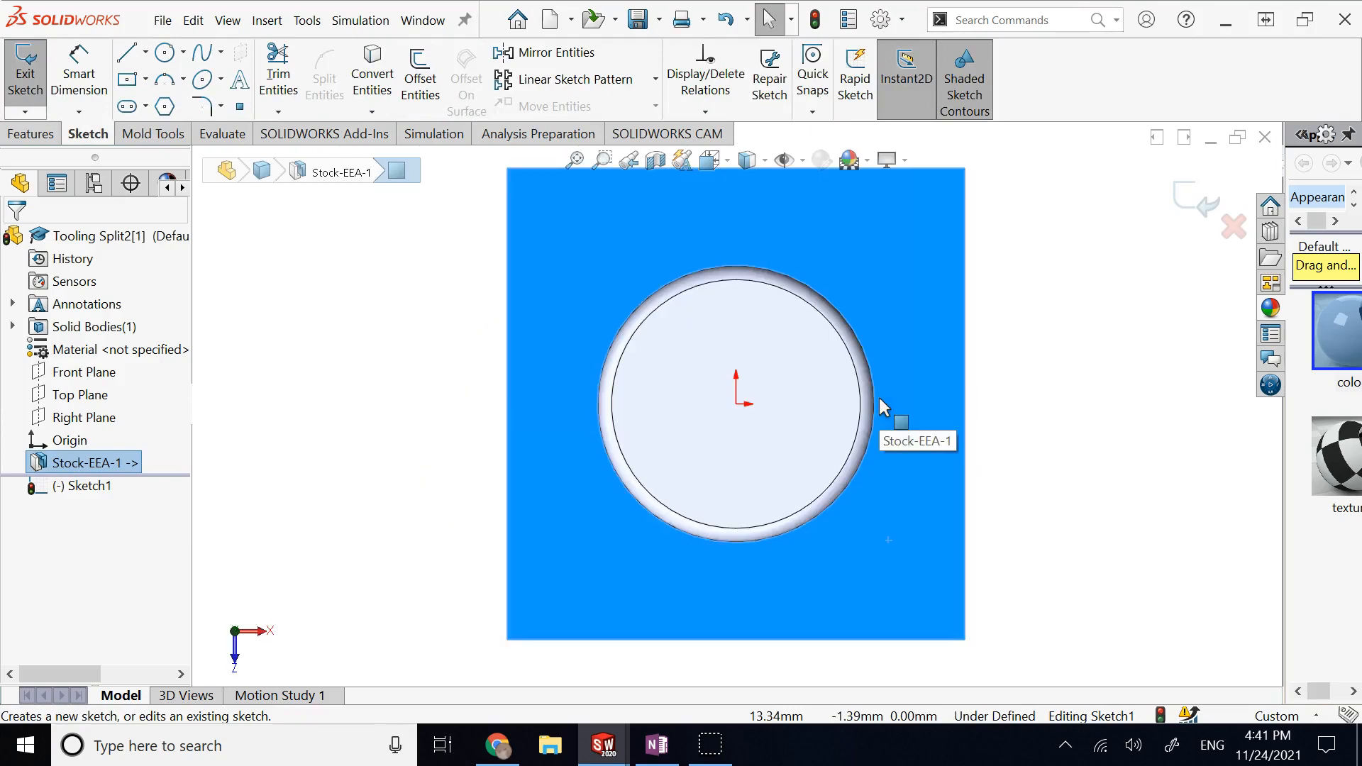
# Sketch a circle near the upper-left corner of the face and set its diameter to 3 mm.
pyautogui.click(165, 52)
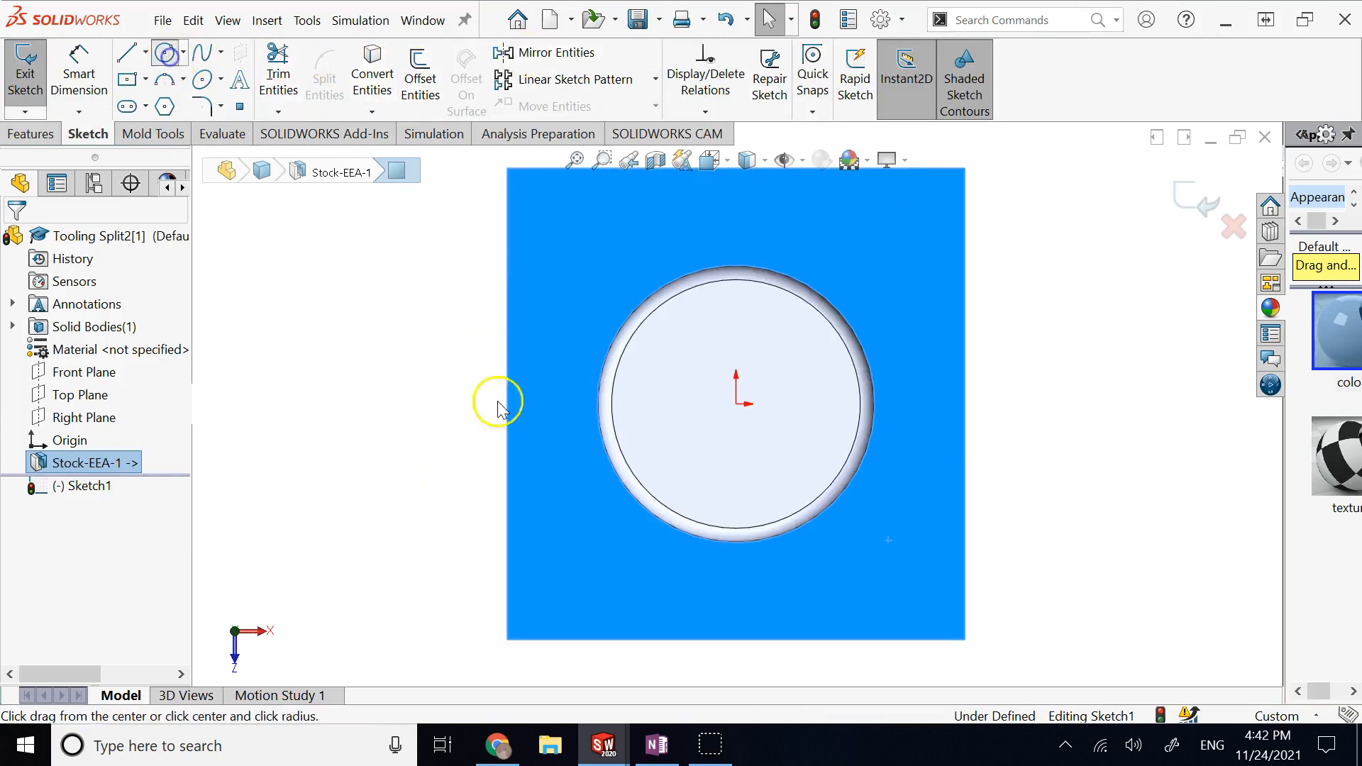
pyautogui.moveTo(555, 217); pyautogui.dragTo(539, 204)
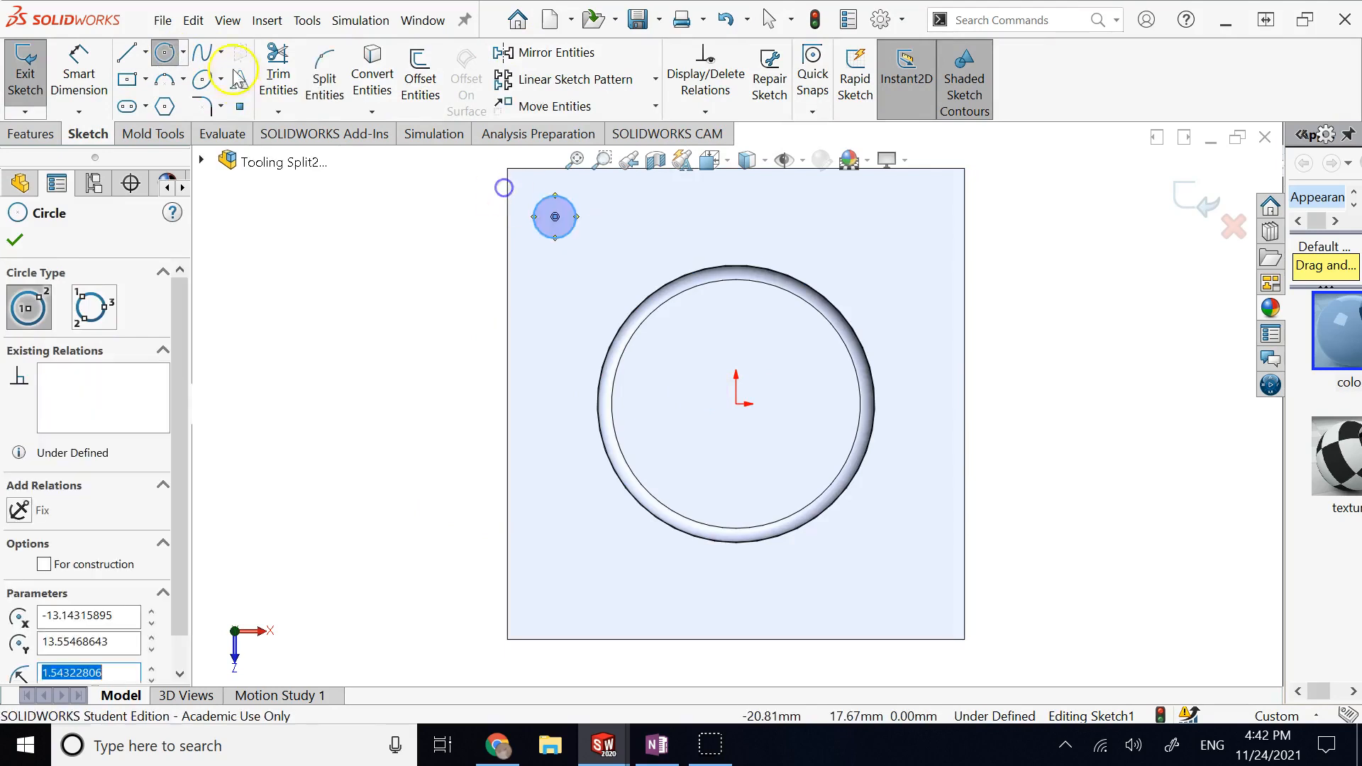
pyautogui.click(79, 78)
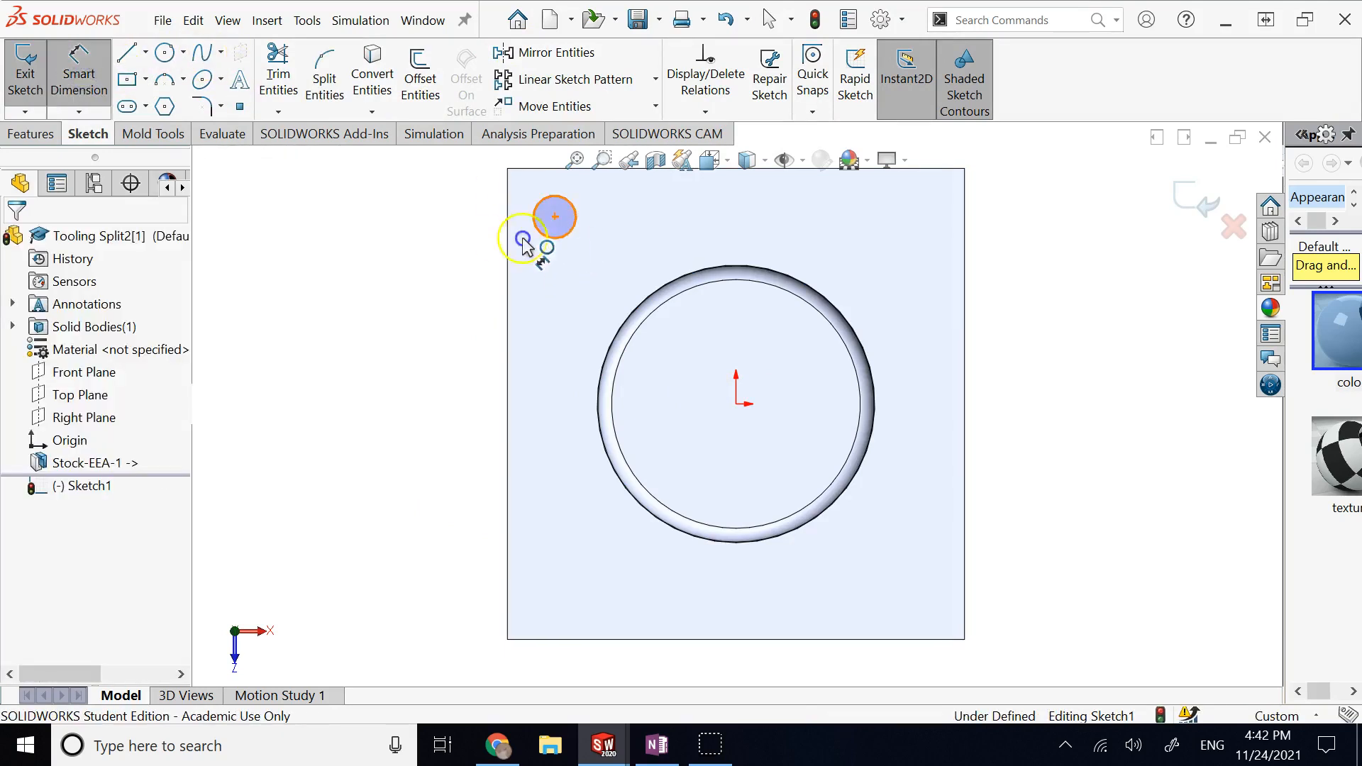
pyautogui.click(524, 243)
pyautogui.click(486, 244)
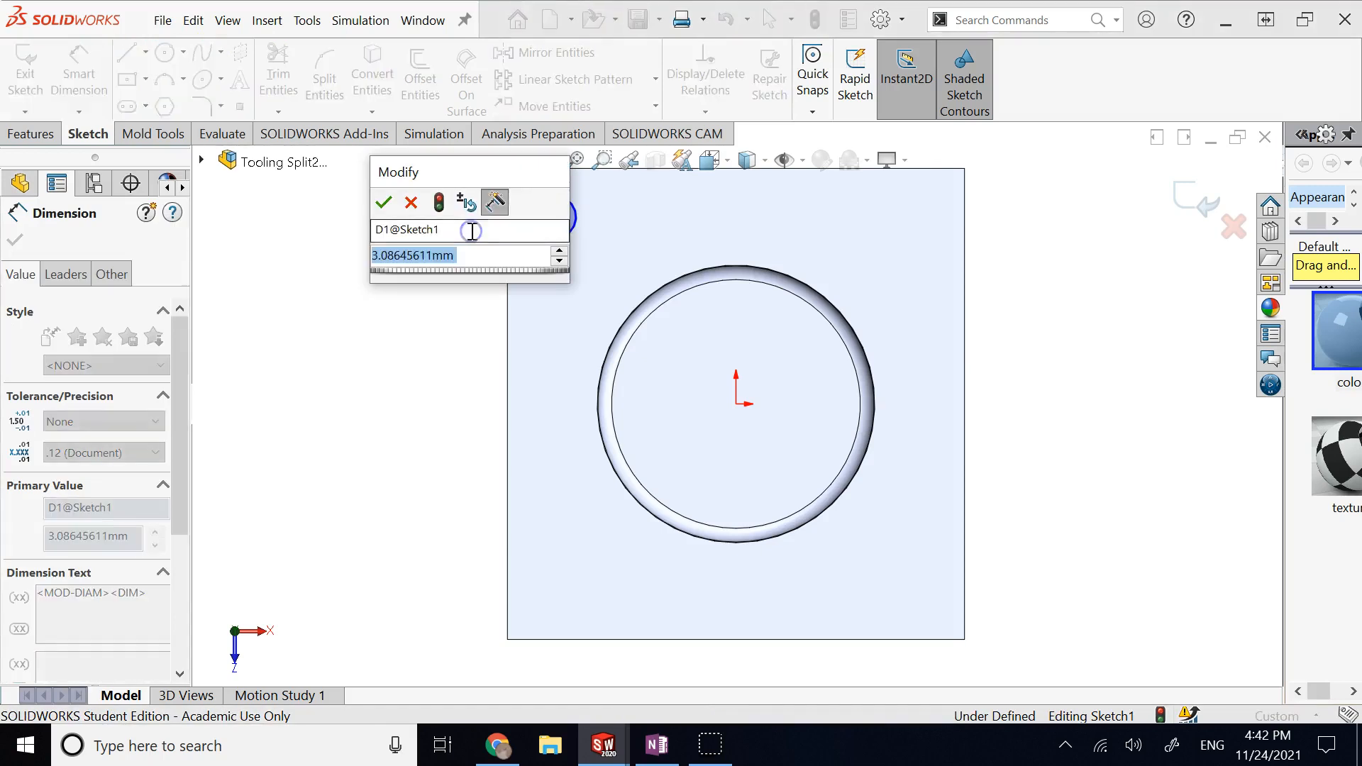
pyautogui.write('3')
pyautogui.press('Return')
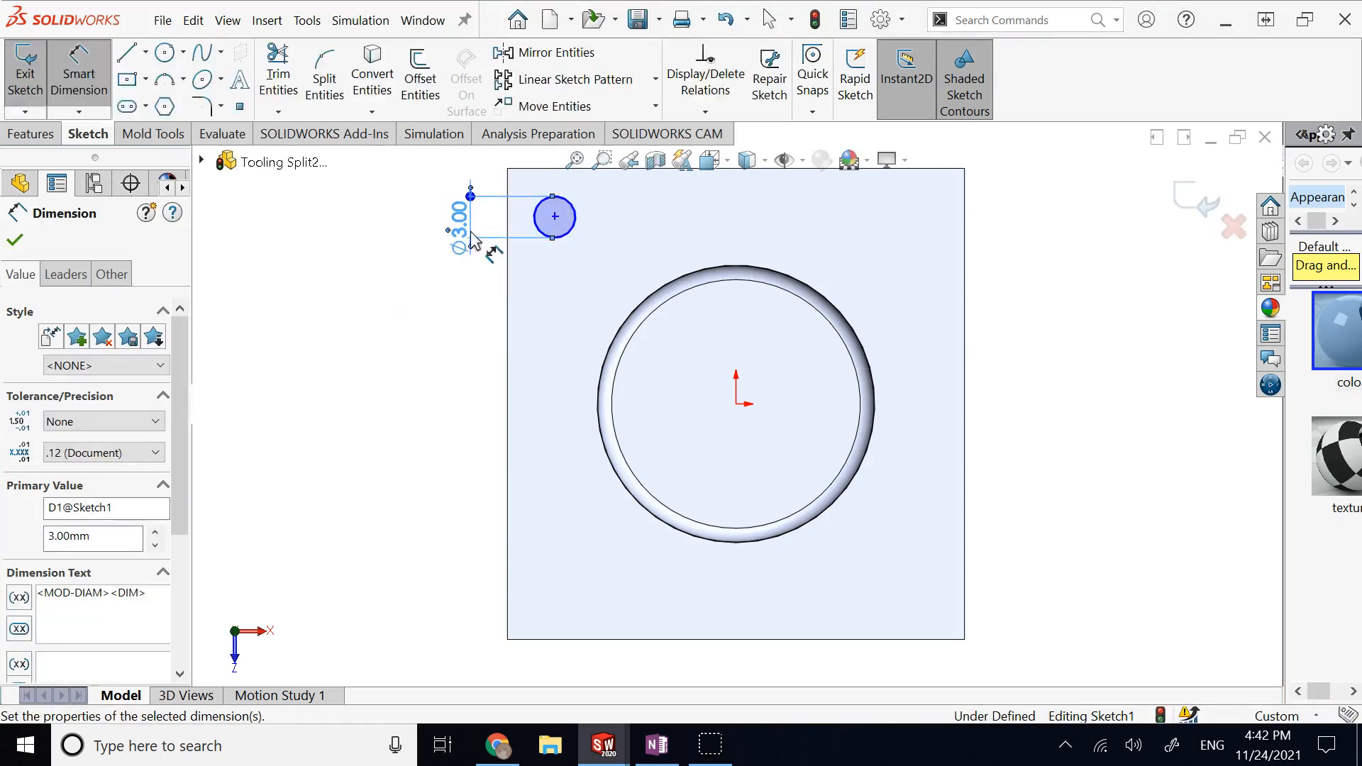
# Set the vertical distance between the small circle's center and the origin to 13 mm.
pyautogui.click(554, 219)
pyautogui.click(737, 403)
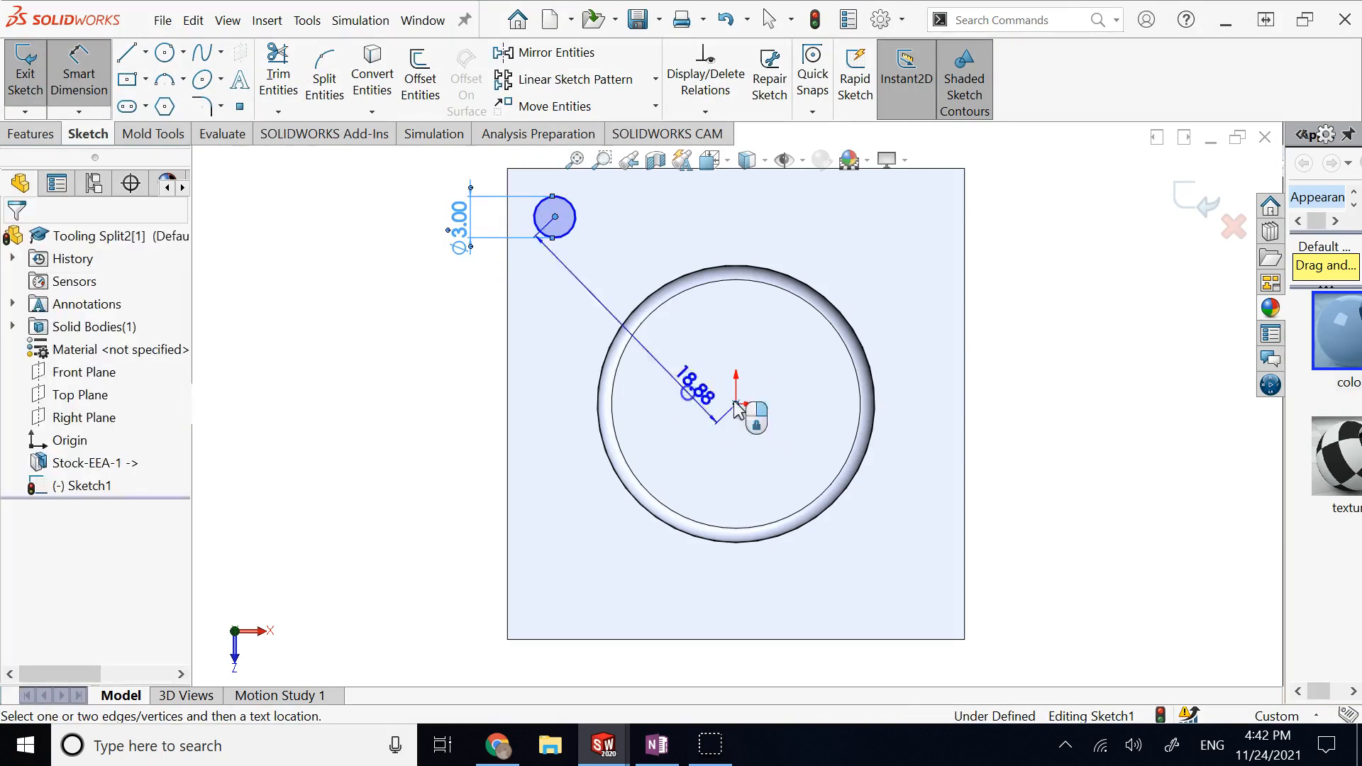
pyautogui.click(398, 362)
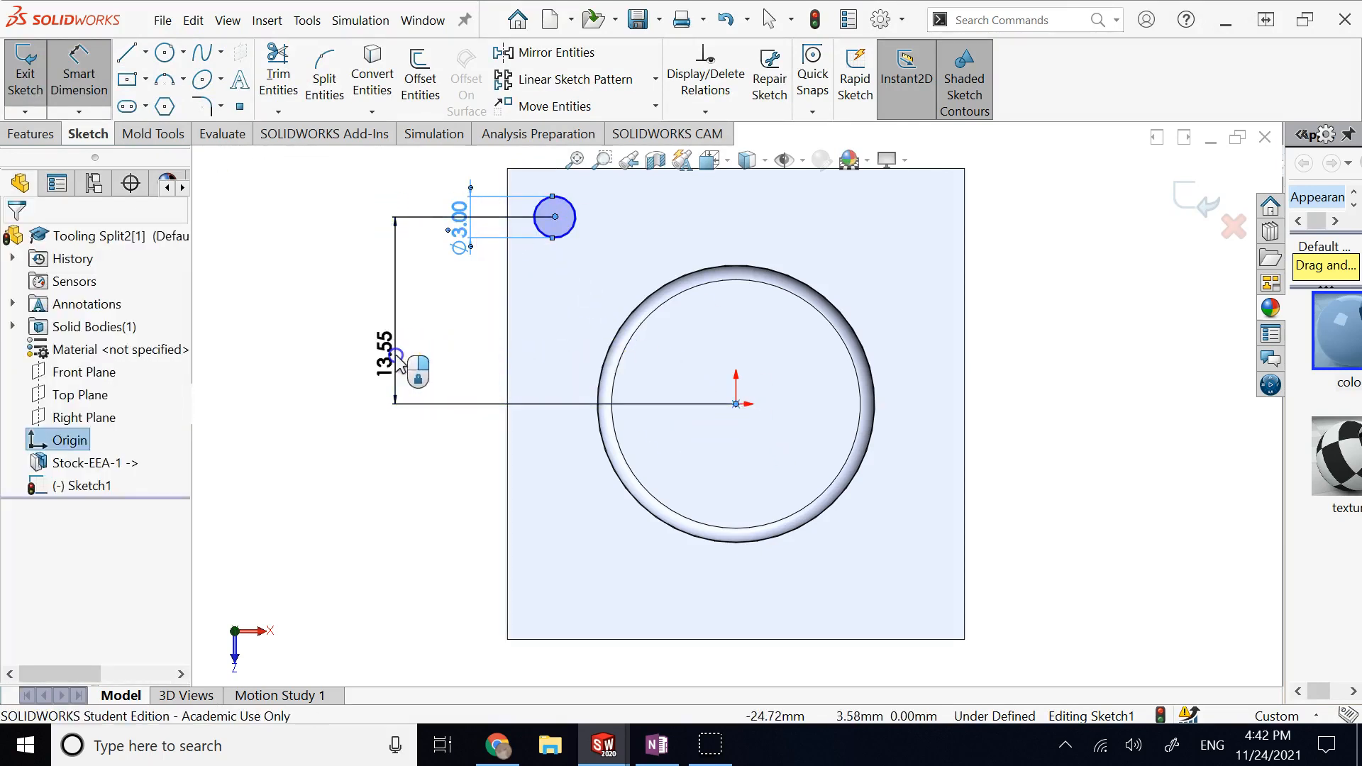
pyautogui.write('13')
pyautogui.press('Return')
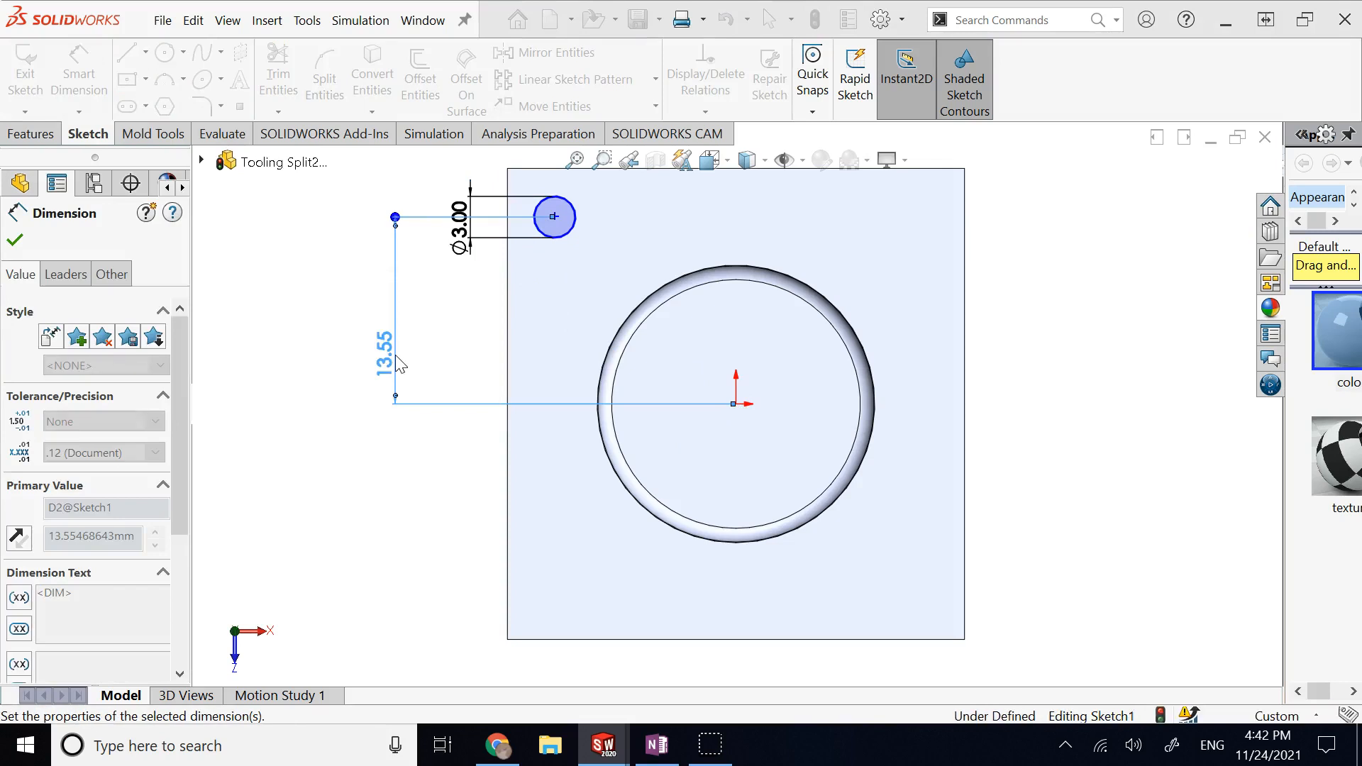
# Set the horizontal distance between the small circle's center and the origin to 13 mm.
pyautogui.click(737, 403)
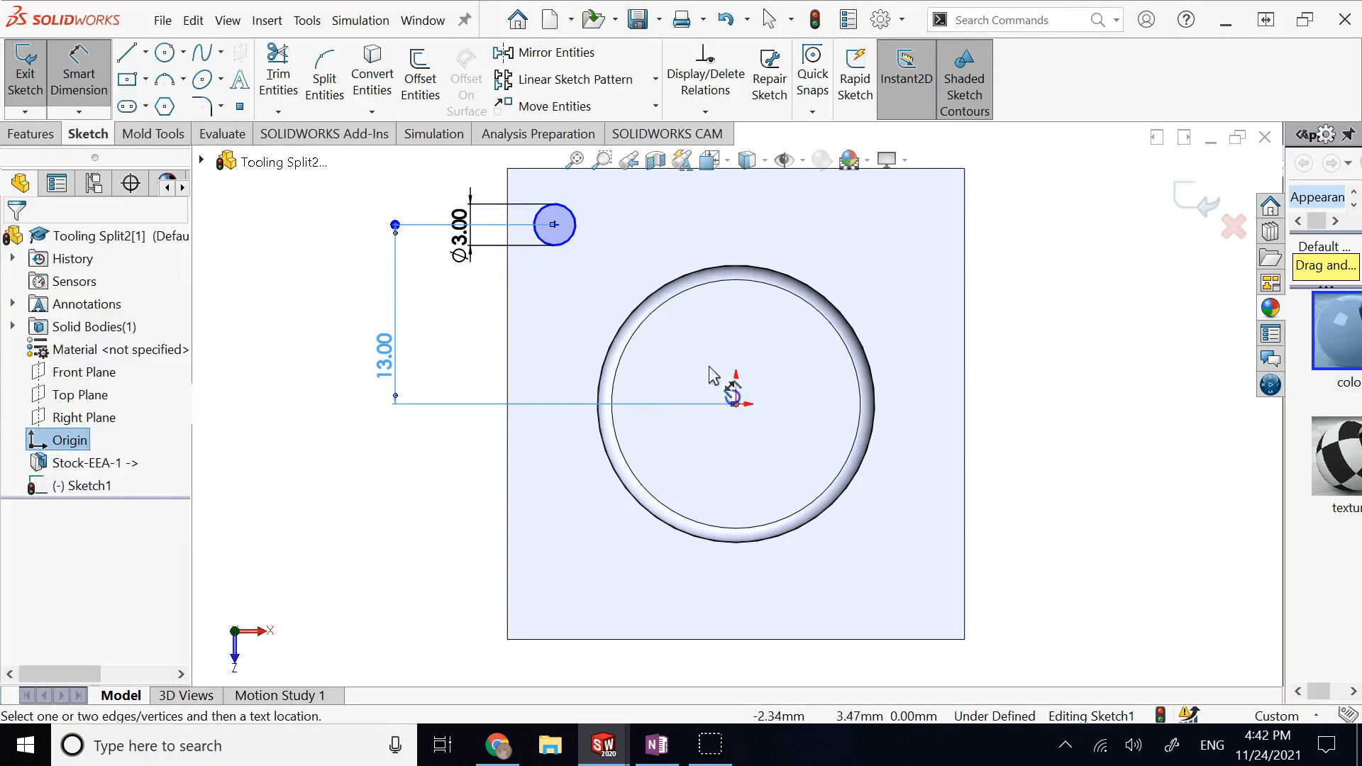
pyautogui.click(556, 225)
pyautogui.press('z')
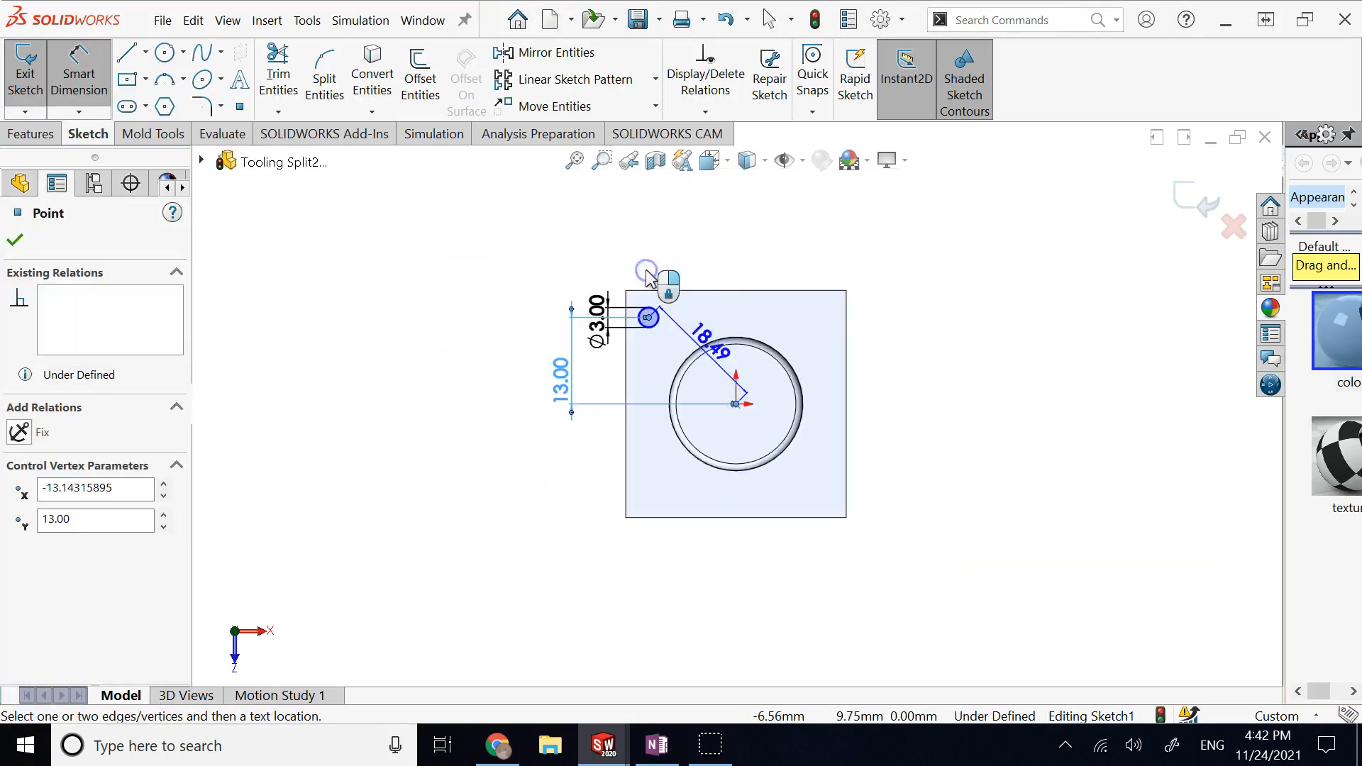
pyautogui.click(684, 251)
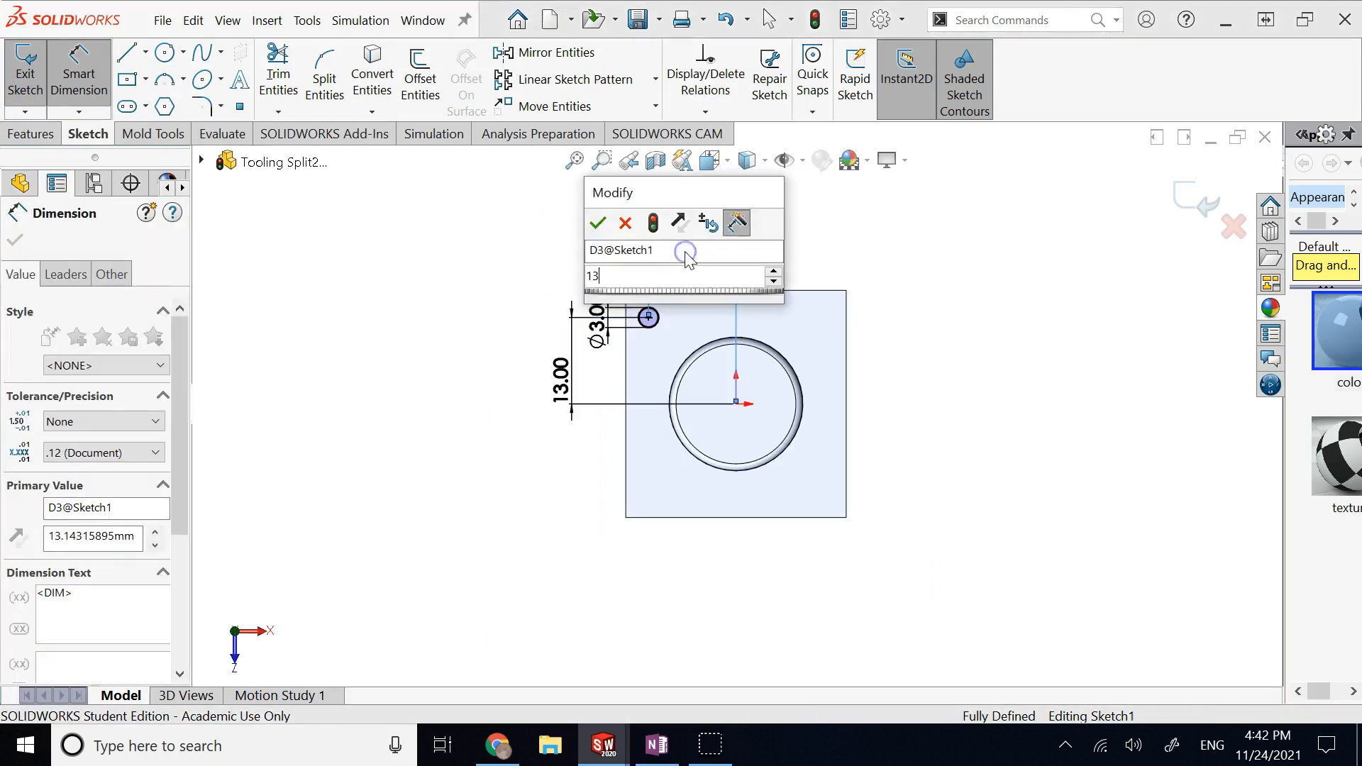
pyautogui.write('13')
pyautogui.press('Return')
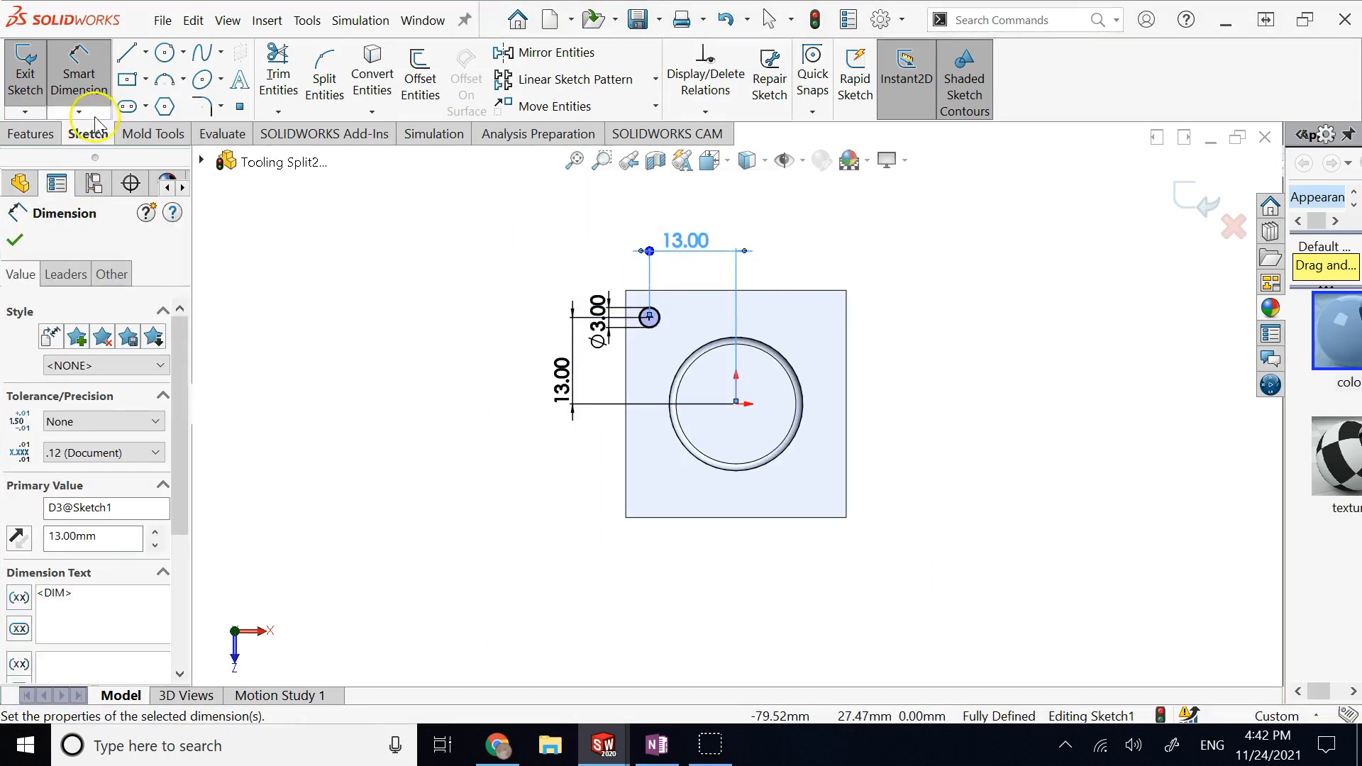
# Sketch a horizontal centerline from the origin to a point just beyond the right edge of the block.
pyautogui.click(145, 52)
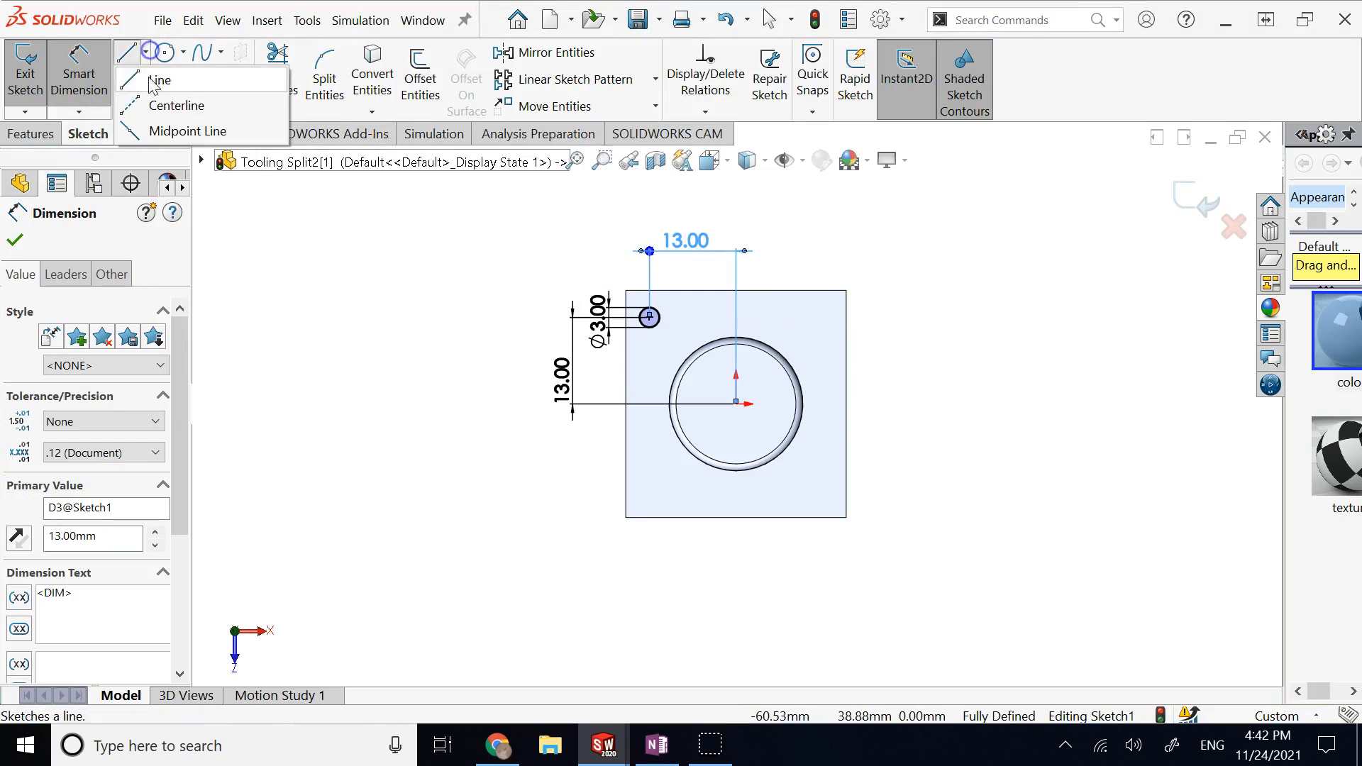
pyautogui.click(170, 106)
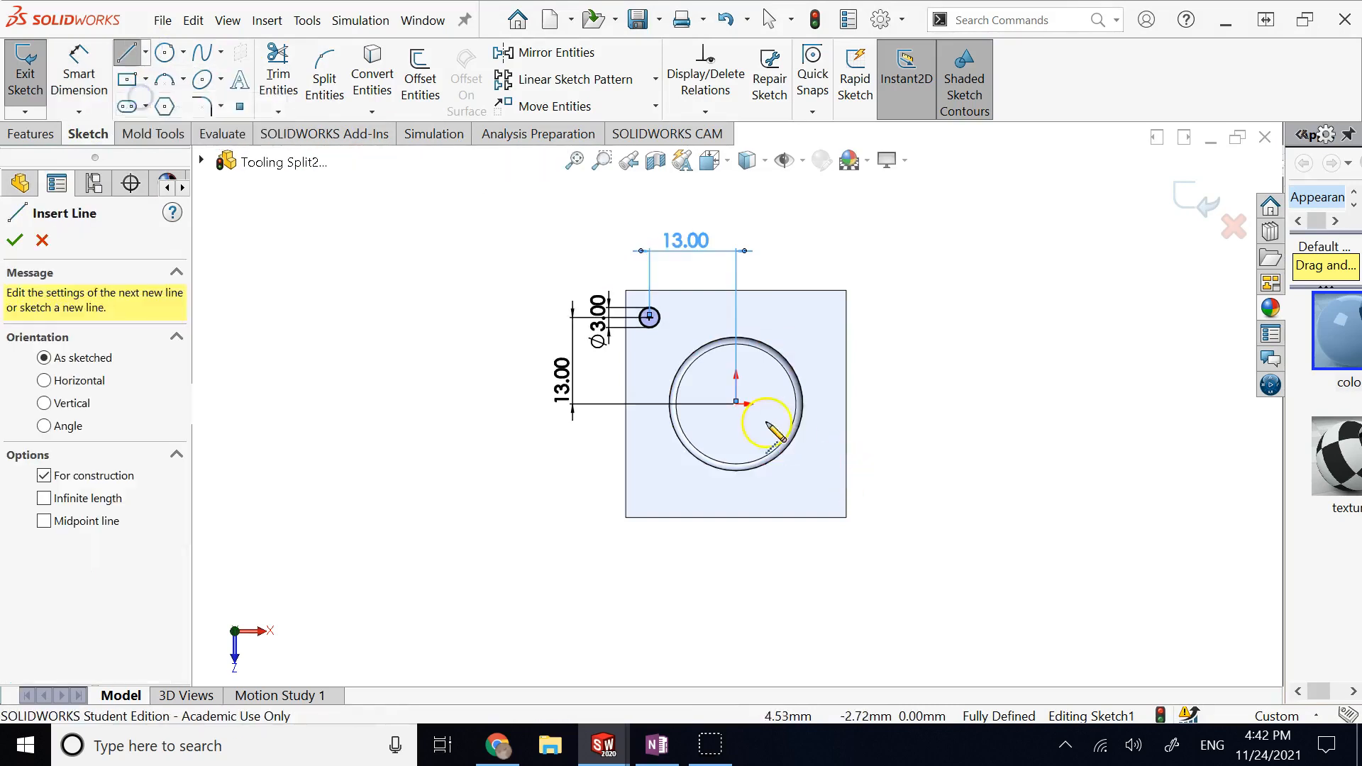
pyautogui.click(736, 404)
pyautogui.click(886, 408)
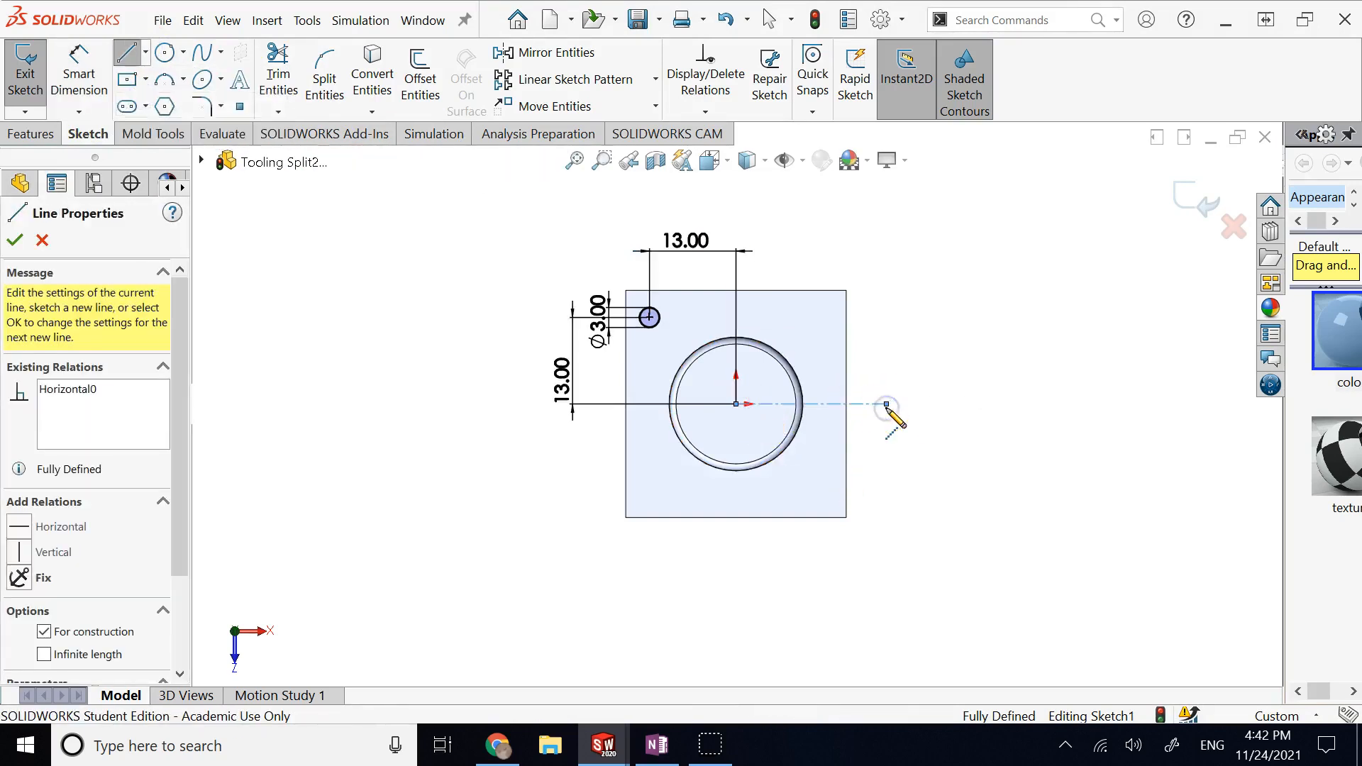
pyautogui.press('Escape')
# Mirror the 3 mm circle about the horizontal centerline, keeping the original as a copy.
pyautogui.click(665, 322)
pyautogui.click(523, 62)
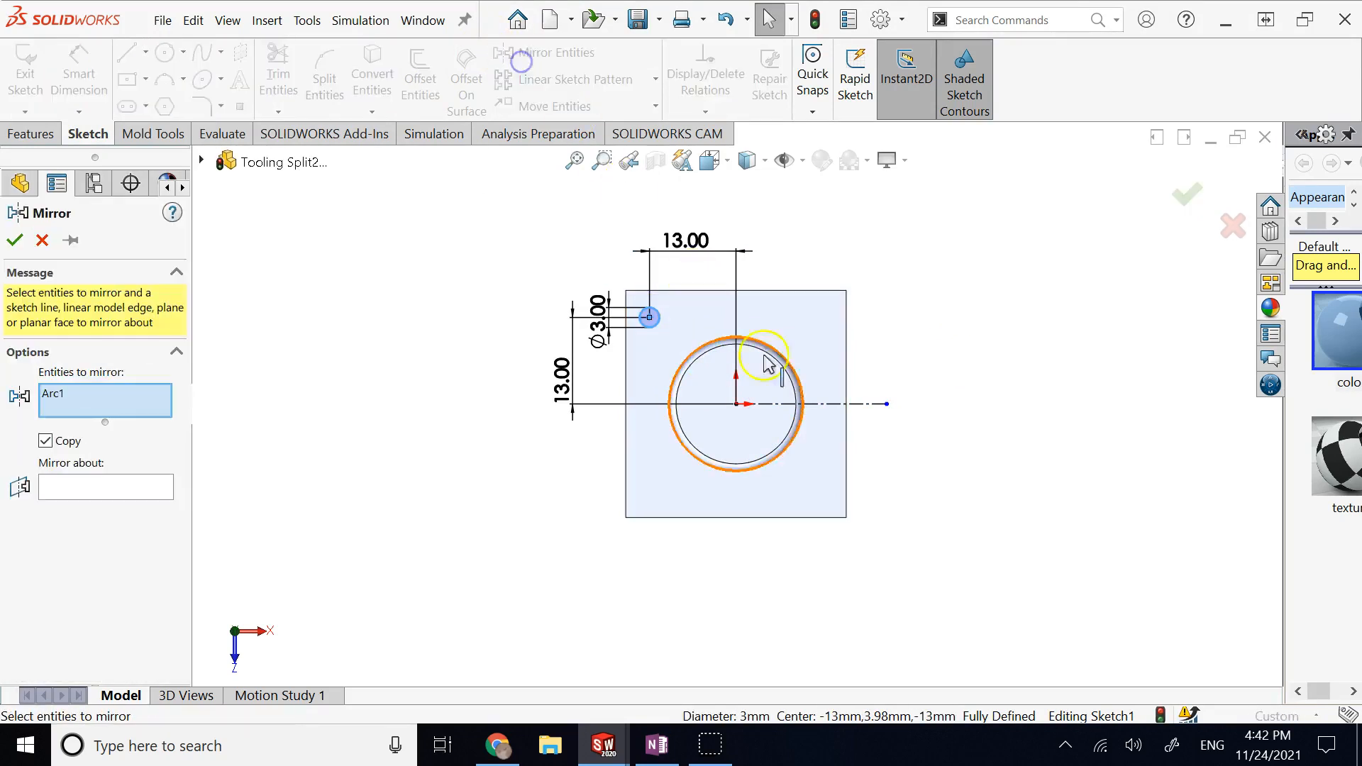
pyautogui.click(162, 488)
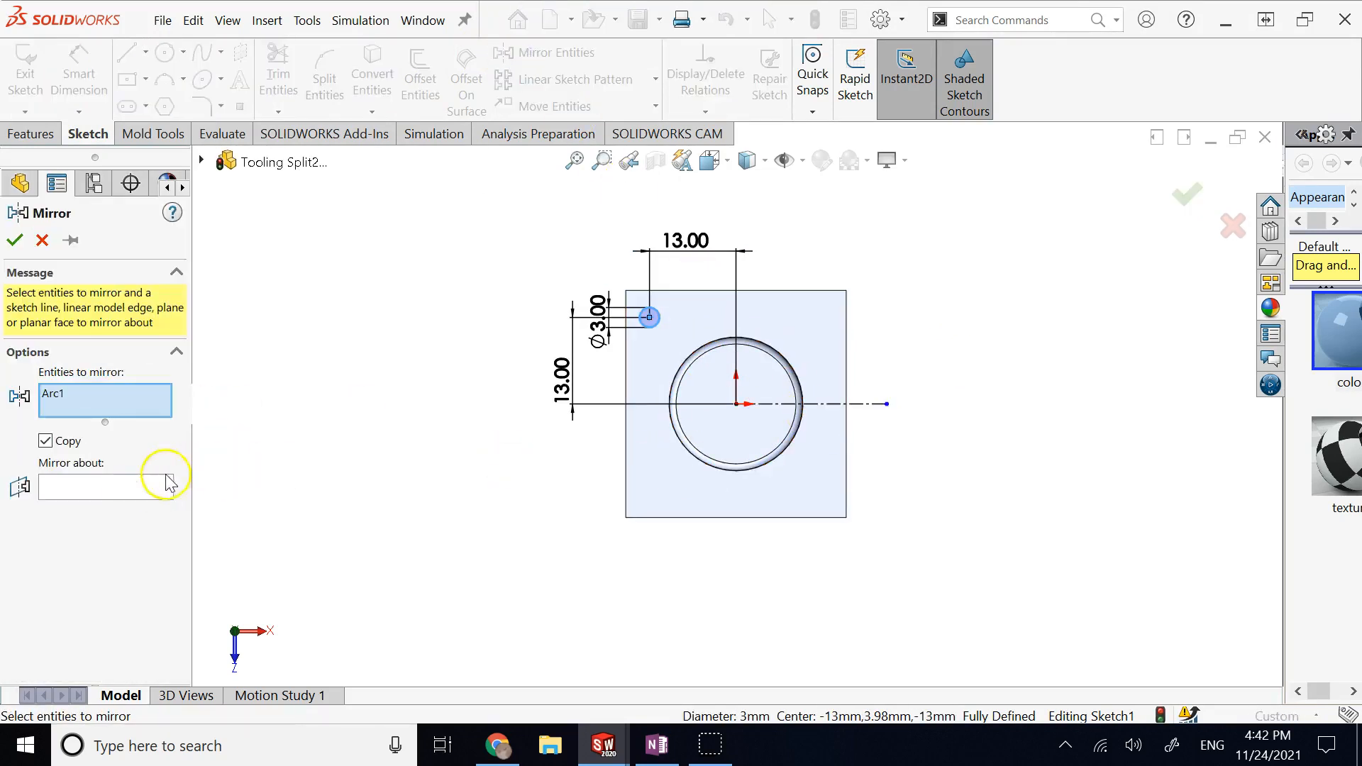
pyautogui.click(822, 406)
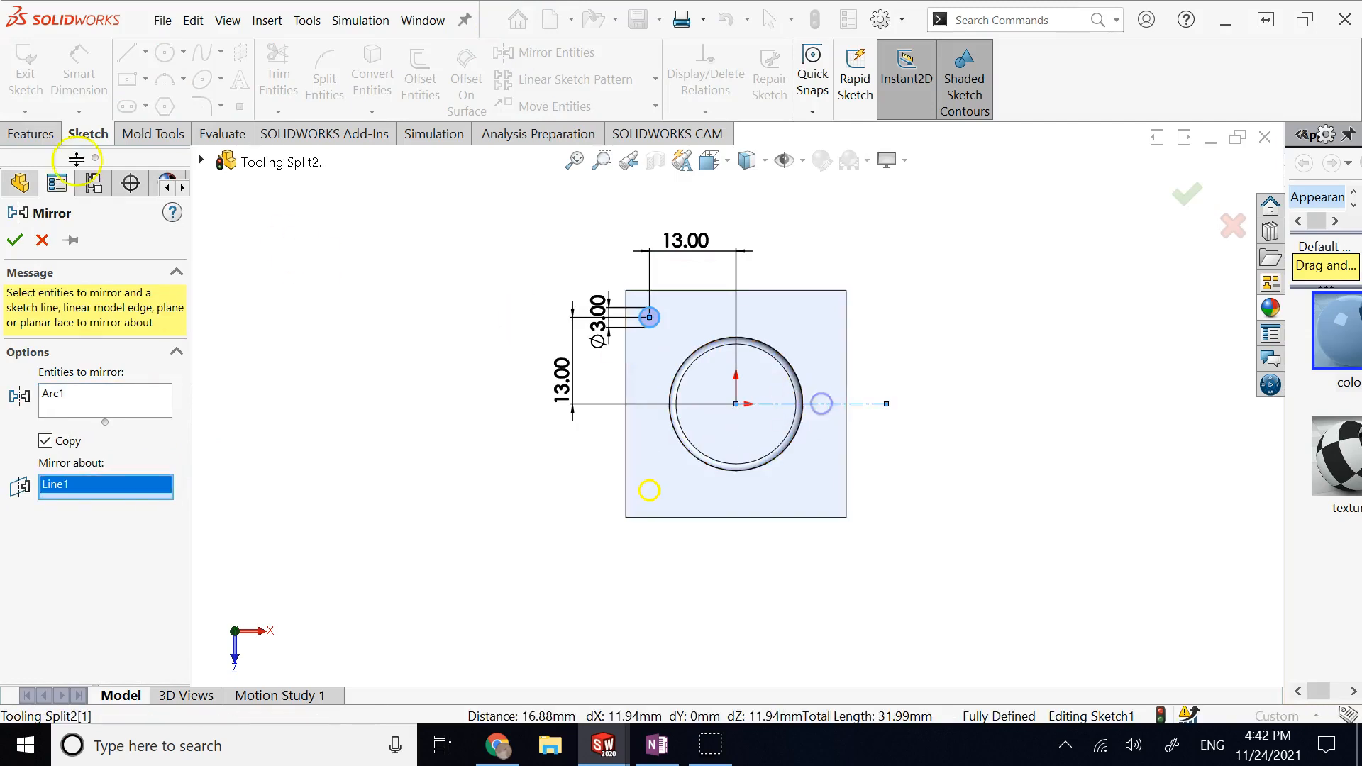
pyautogui.click(13, 244)
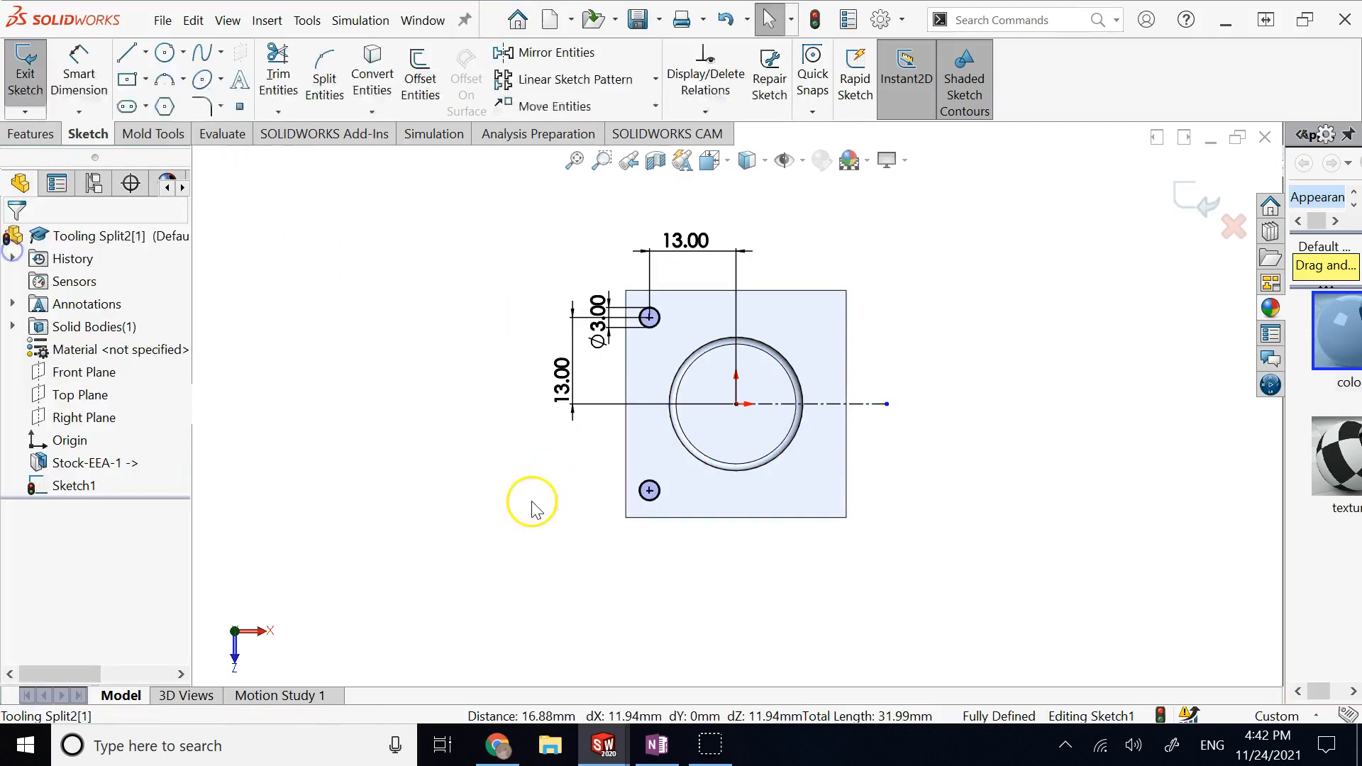
# Sketch a vertical centerline from the origin down to a point just beyond the lower edge of the block.
pyautogui.click(145, 52)
pyautogui.click(166, 104)
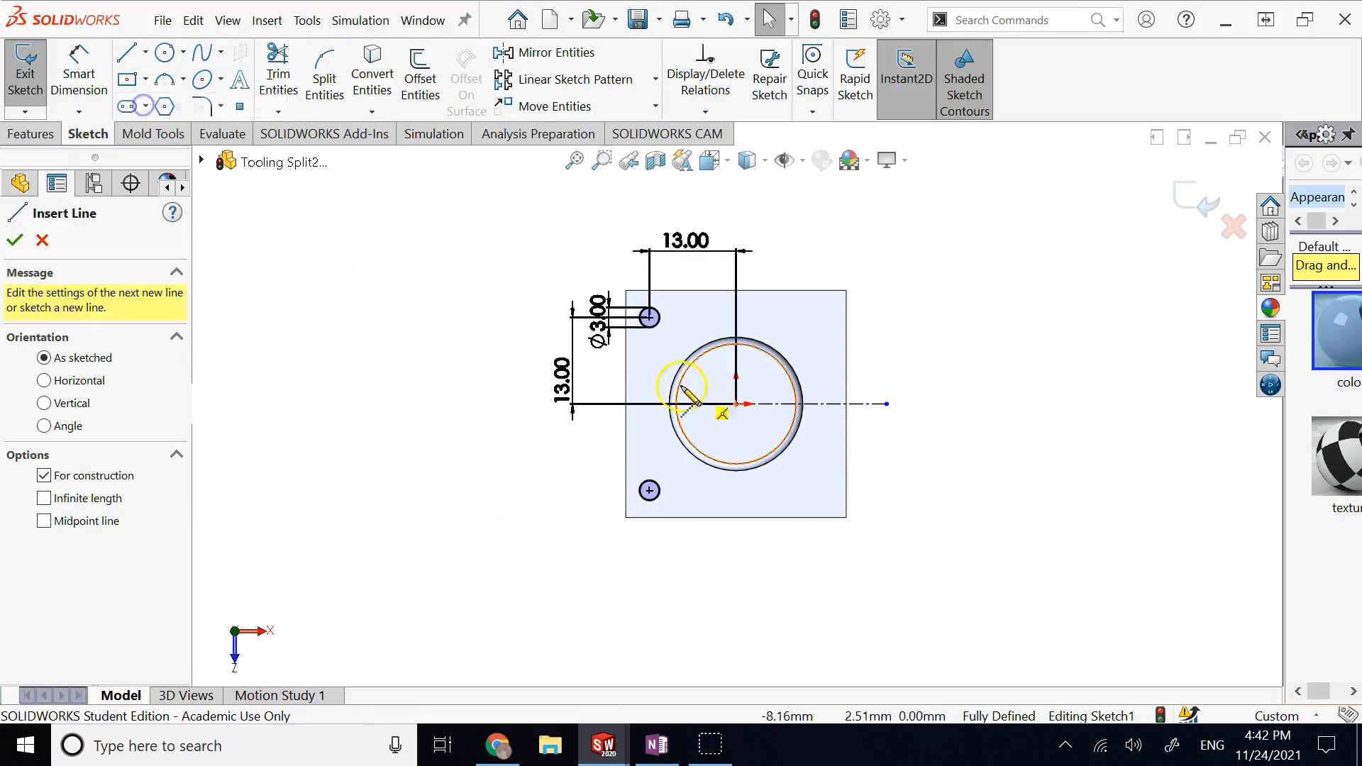
pyautogui.click(736, 404)
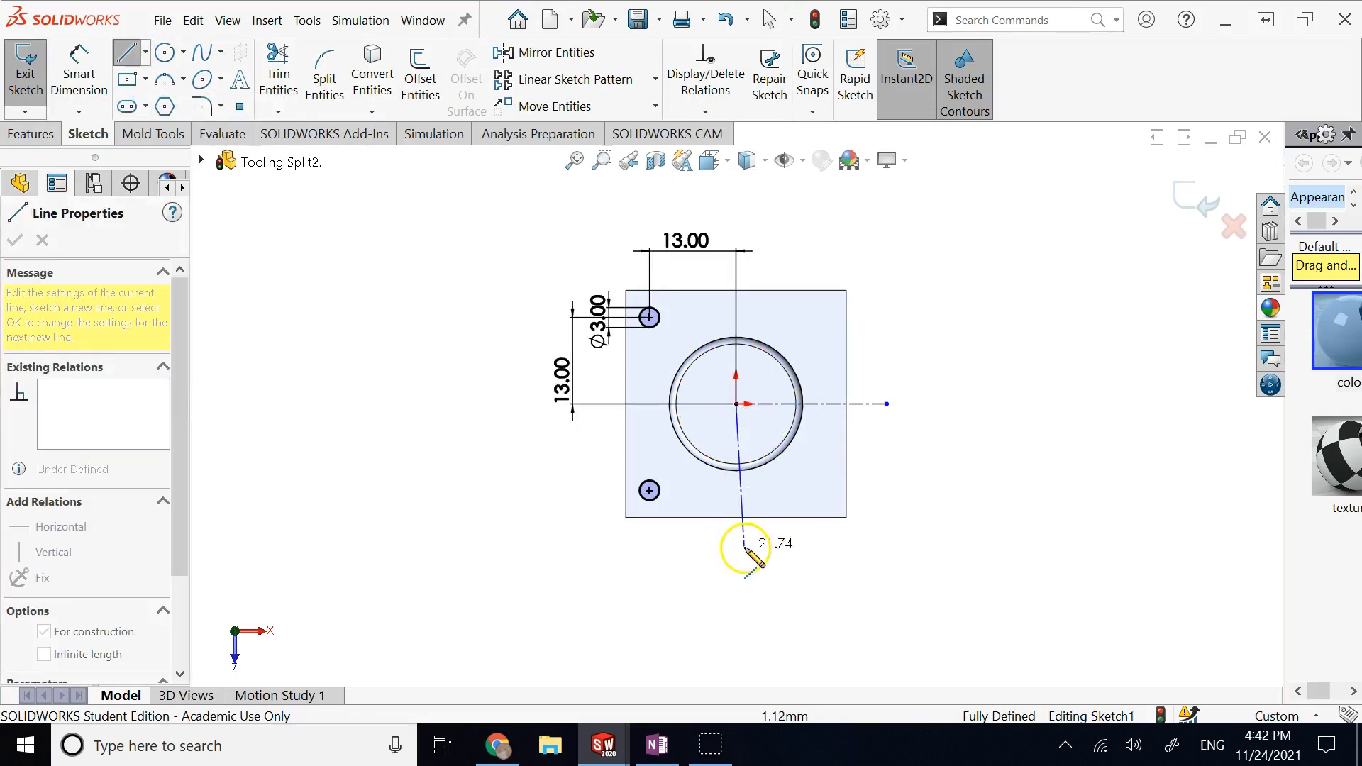
pyautogui.click(738, 554)
pyautogui.press('Escape')
pyautogui.press('Escape')
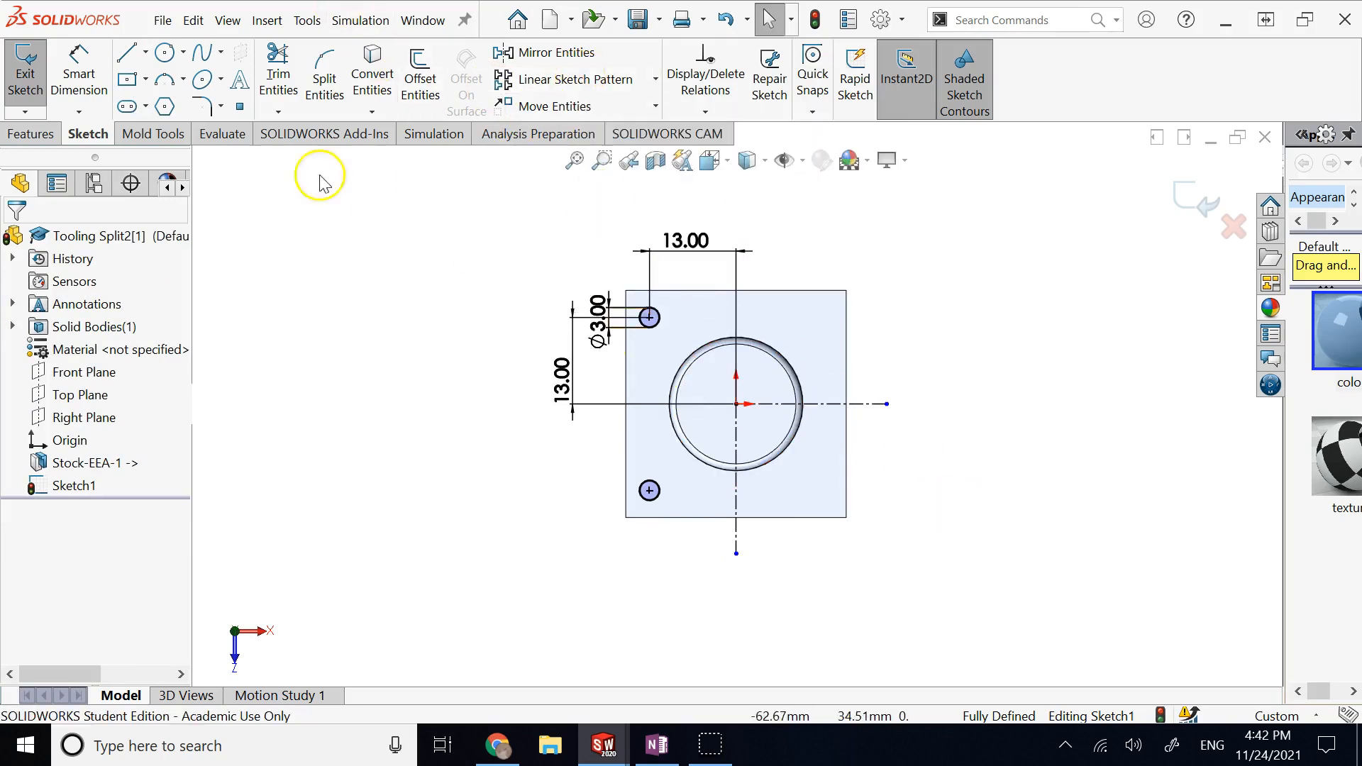
# Mirror both 3 mm circles about the vertical centerline and finish the sketch.
pyautogui.click(657, 331)
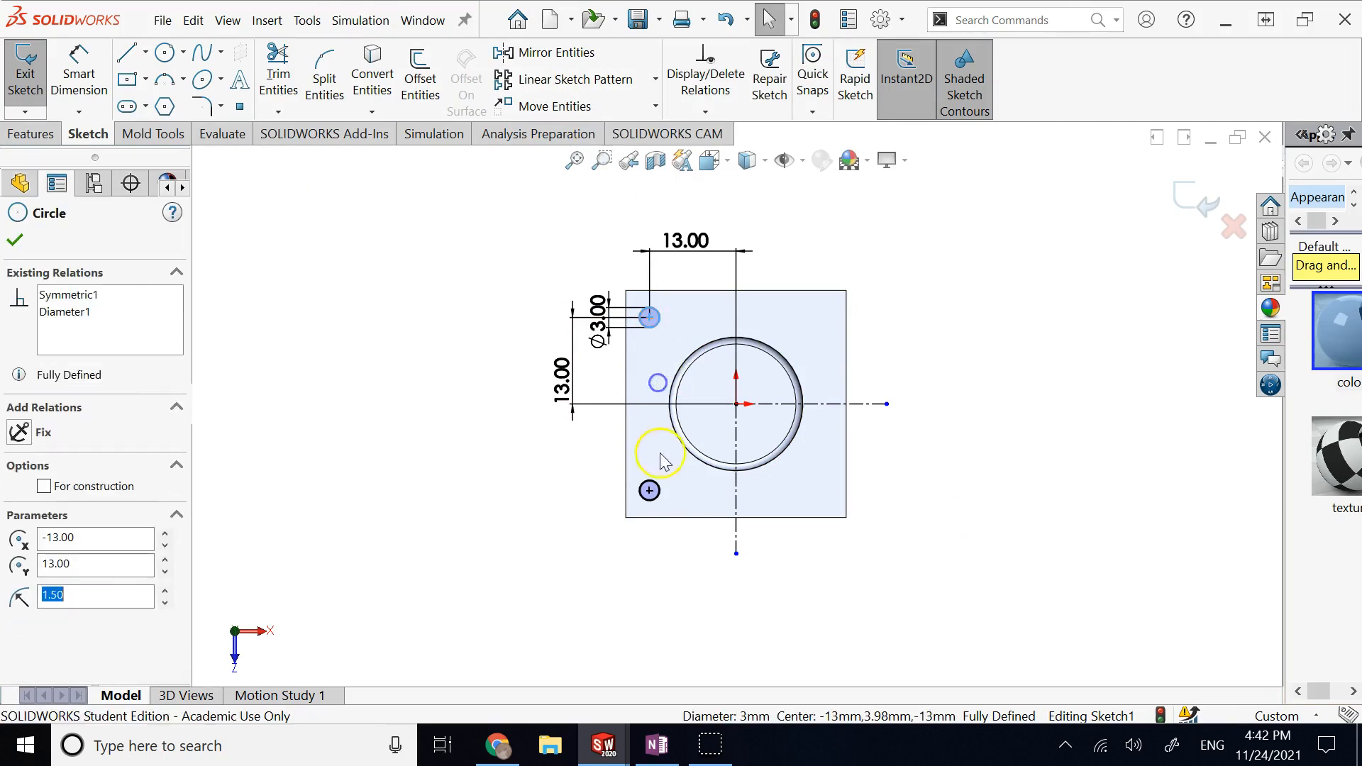
pyautogui.keyDown('ctrl'); pyautogui.click(659, 494); pyautogui.keyUp('ctrl')
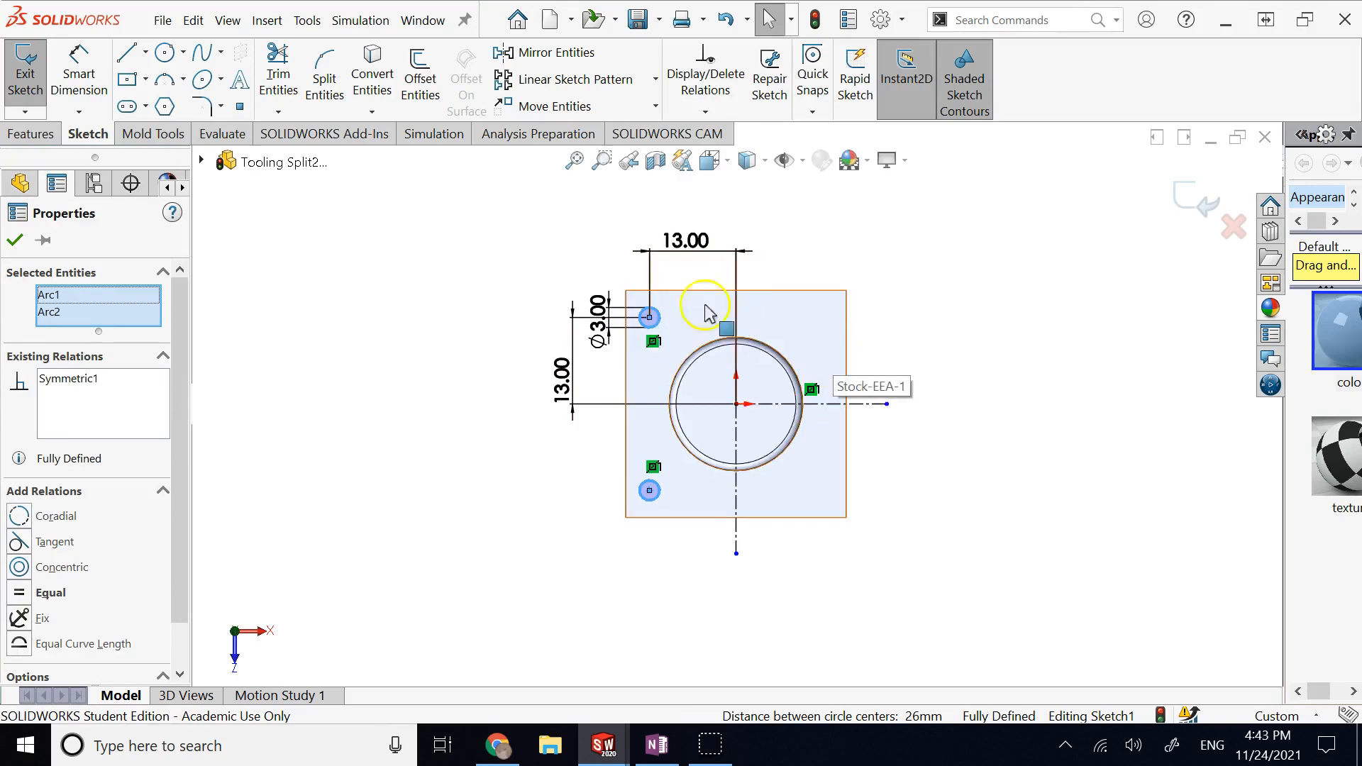
pyautogui.click(550, 54)
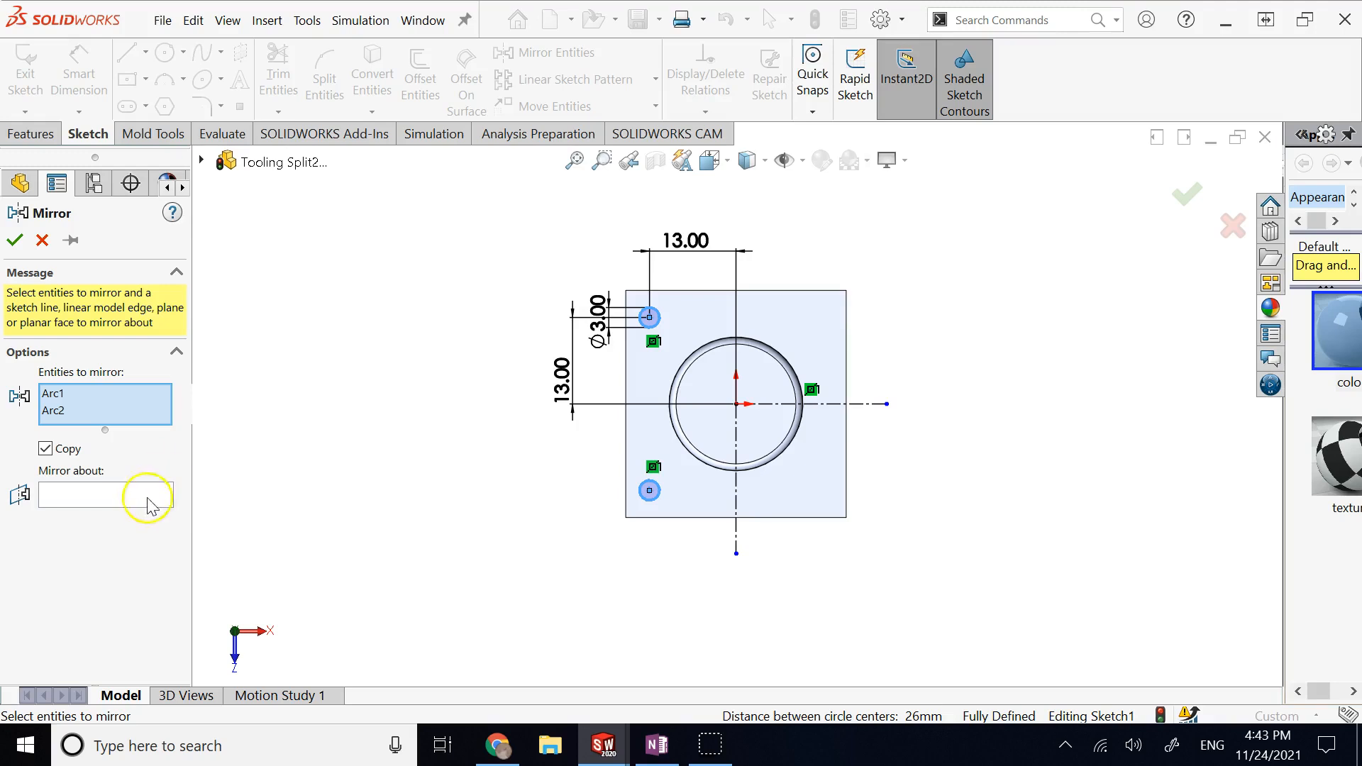
pyautogui.click(116, 496)
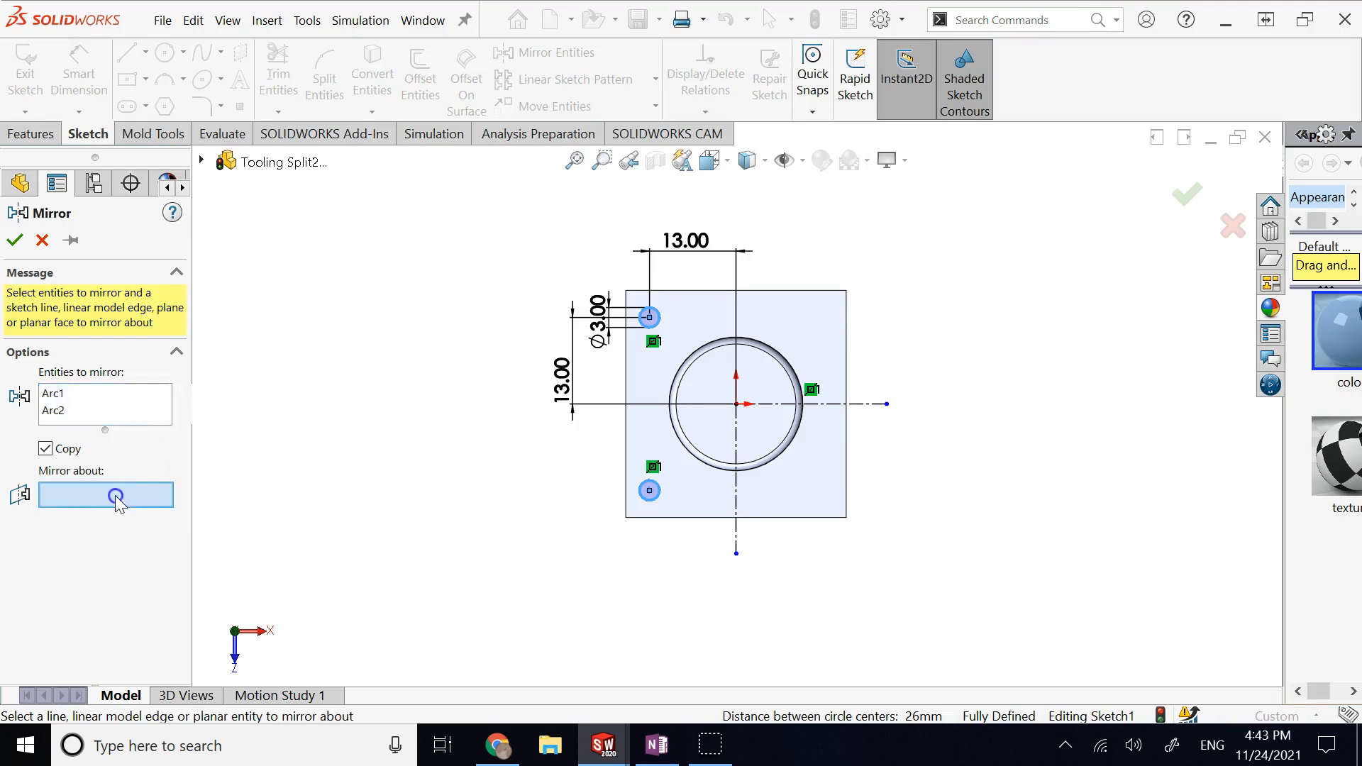
pyautogui.click(730, 506)
pyautogui.click(14, 241)
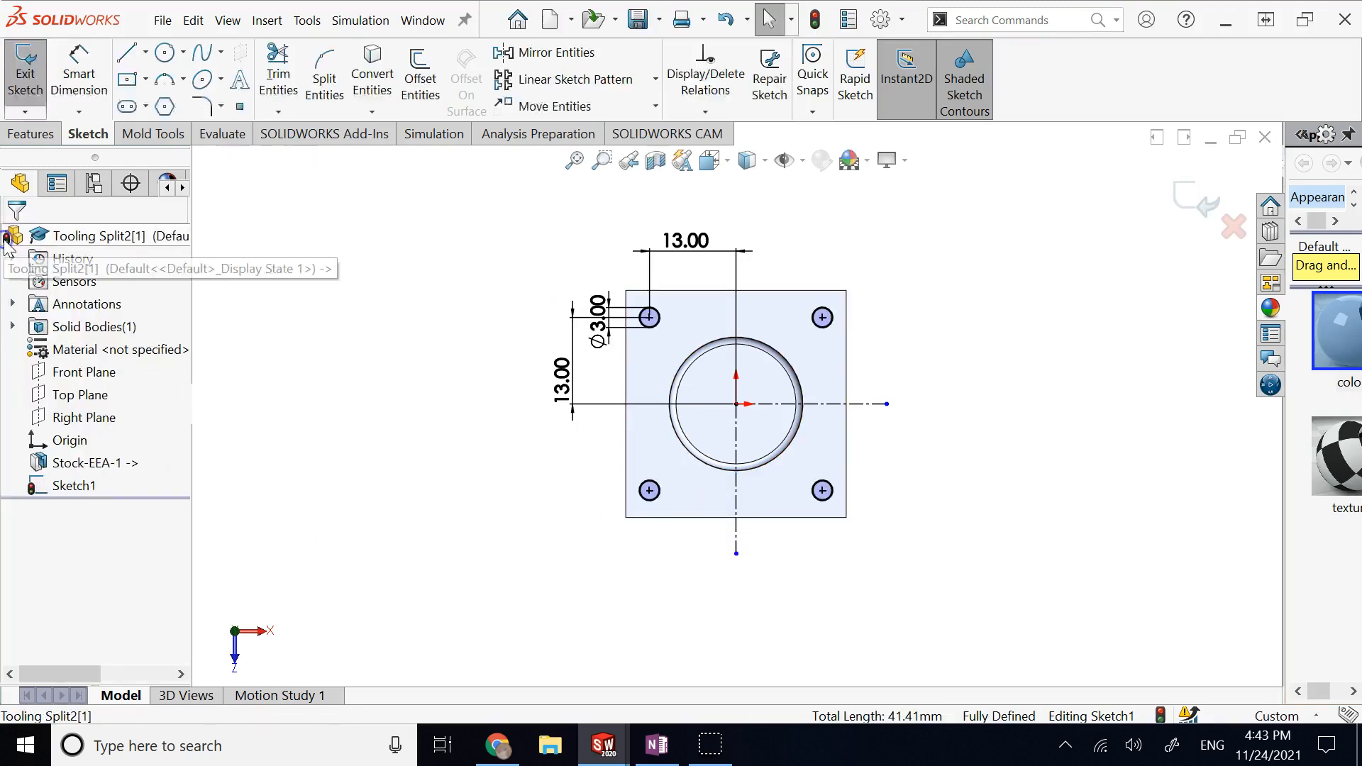
pyautogui.click(1183, 205)
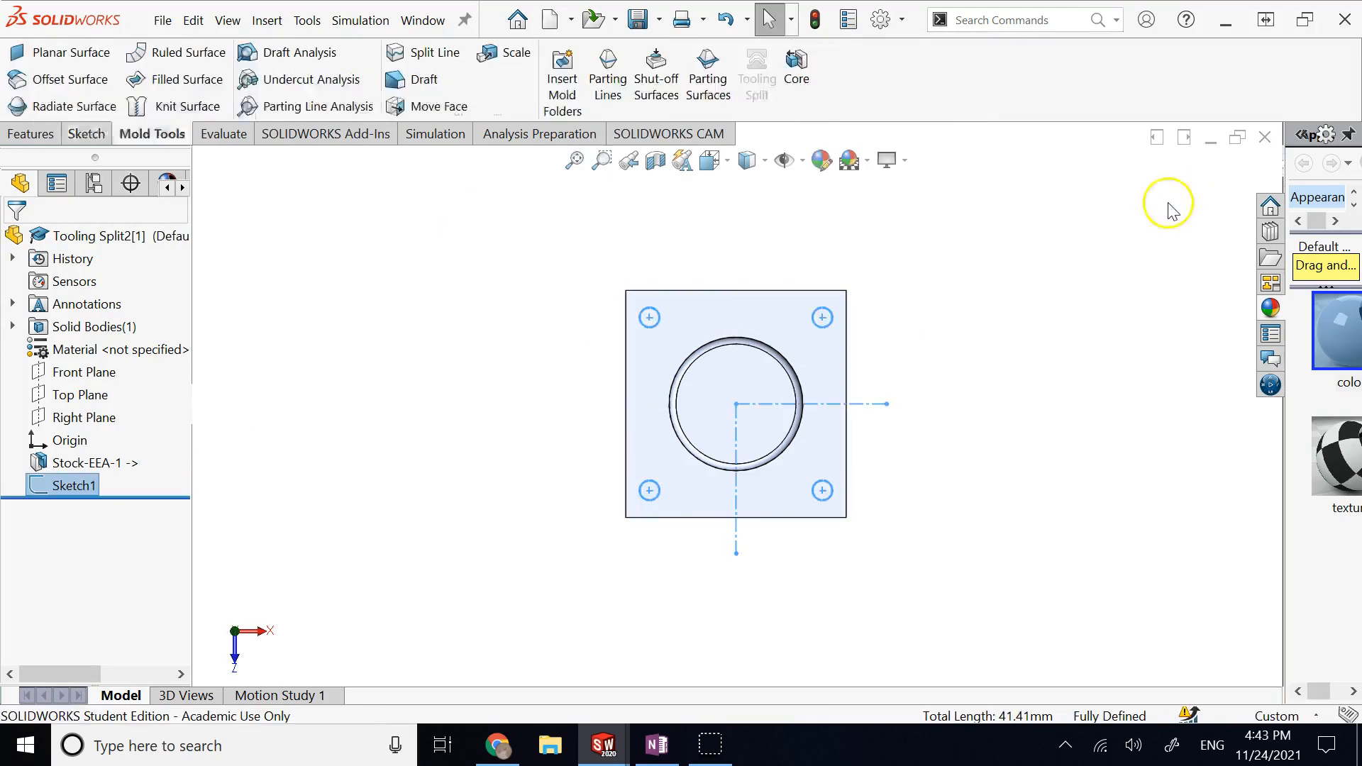
# Extrude the four corner circles upward from the face as a blind boss 15 mm high, merged with the block.
pyautogui.click(39, 135)
pyautogui.click(35, 75)
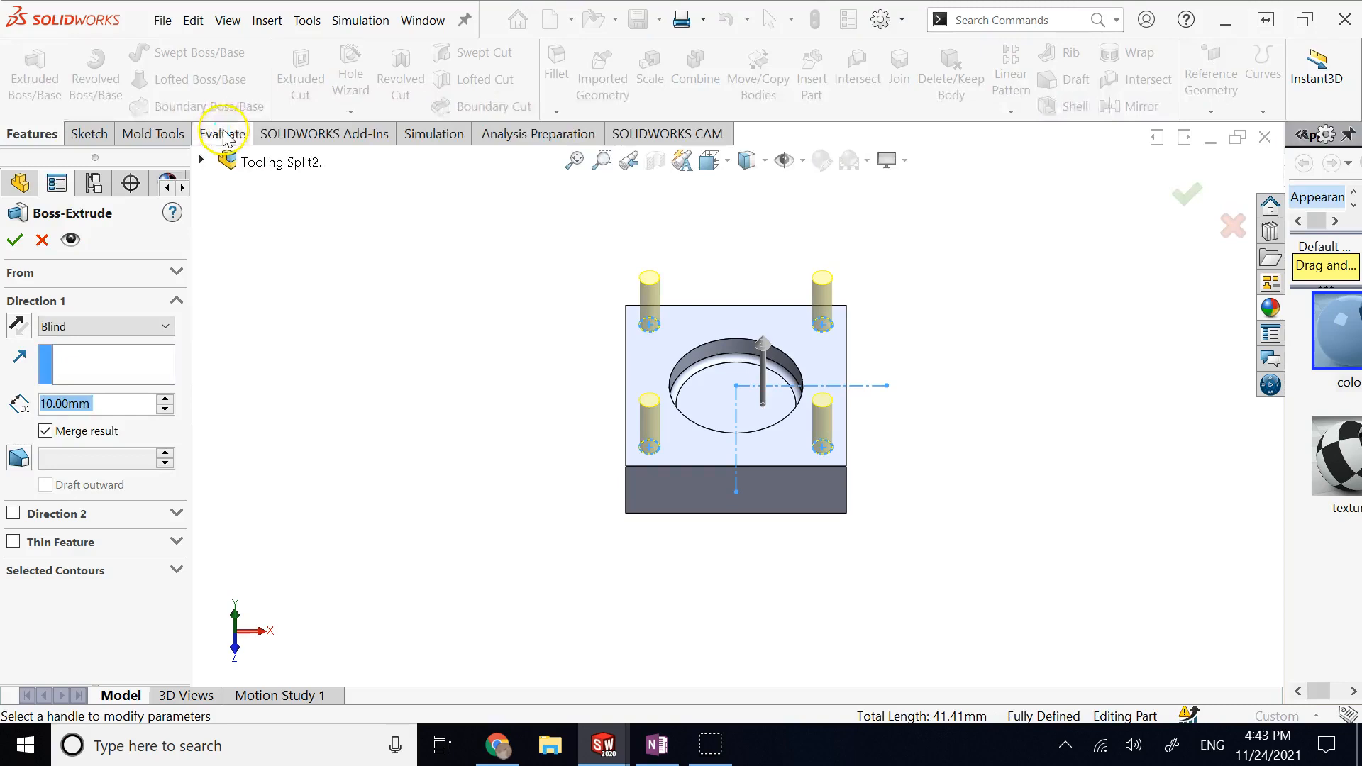
pyautogui.click(424, 293)
pyautogui.press('Up')
pyautogui.press('Up')
pyautogui.press('Up')
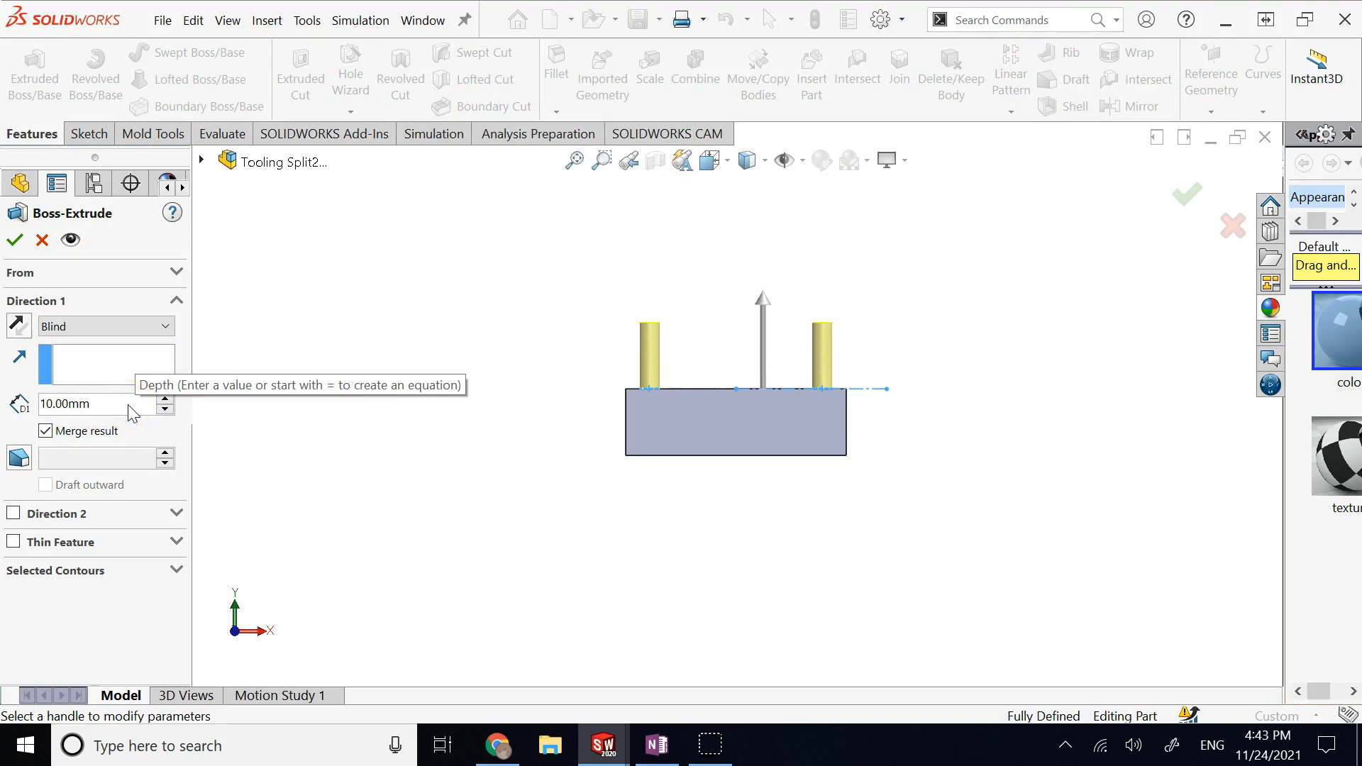
pyautogui.write('15')
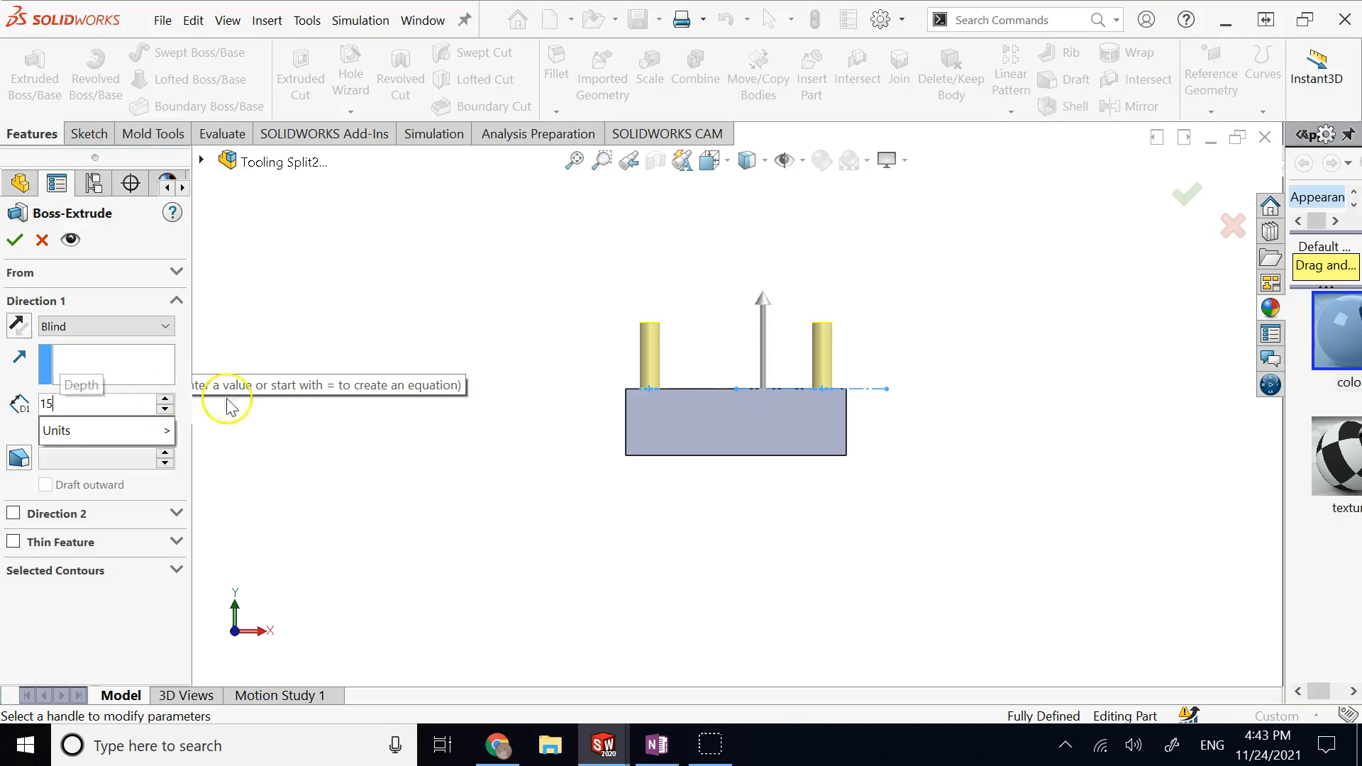
pyautogui.click(412, 239)
pyautogui.click(14, 244)
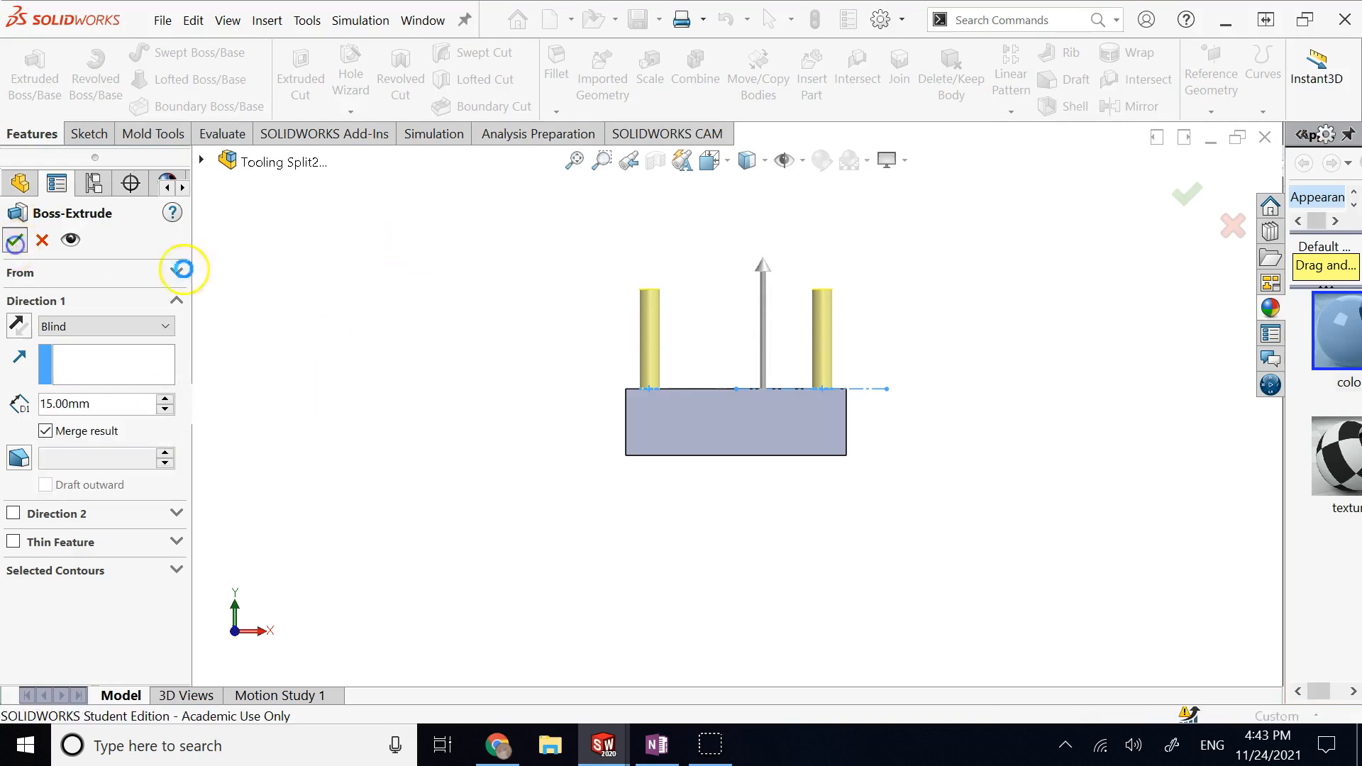
# Examine the block with its four corner pins from several viewing angles.
pyautogui.press('Left')
pyautogui.press('Left')
pyautogui.press('Down')
pyautogui.press('Down')
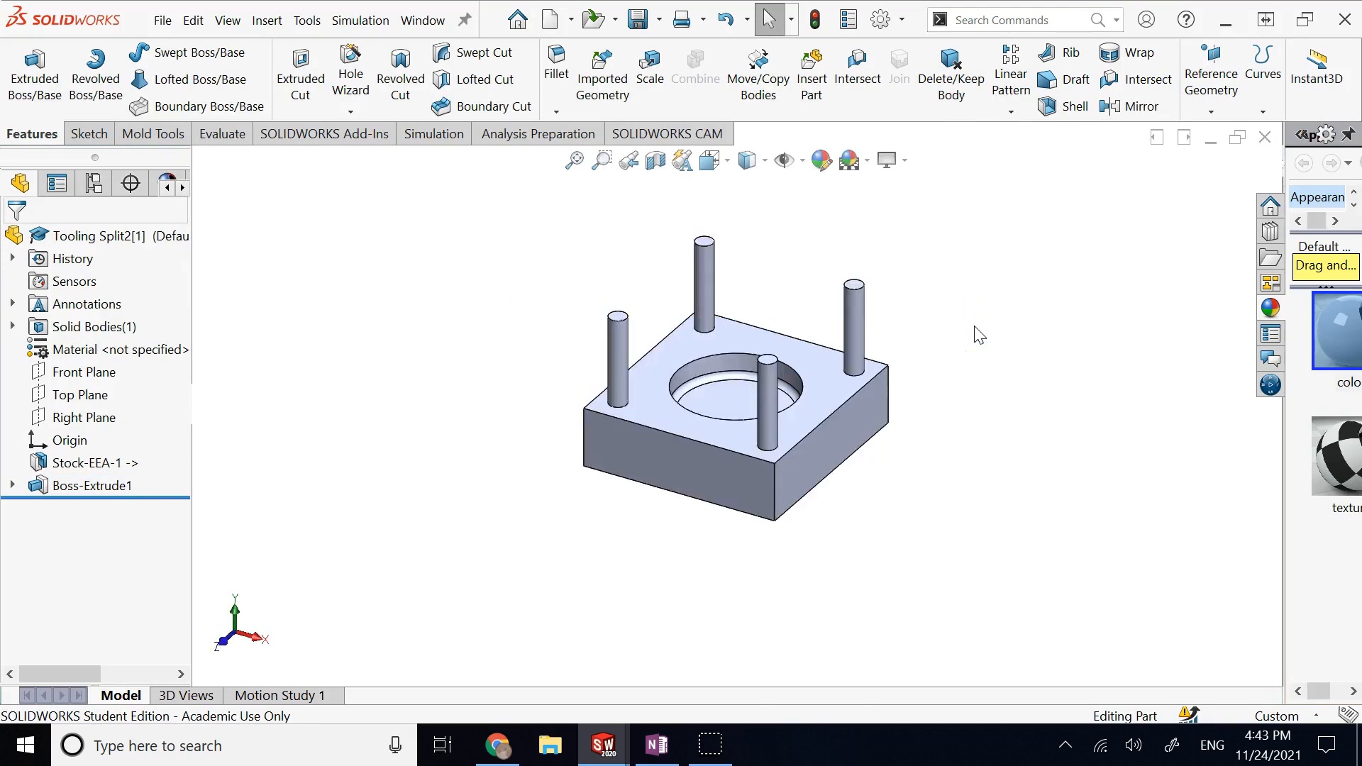
pyautogui.press('Down')
pyautogui.press('Down')
pyautogui.press('Down')
pyautogui.press('Up')
pyautogui.press('Up')
pyautogui.press('Up')
pyautogui.press('Up')
pyautogui.press('Up')
pyautogui.press('Up')
pyautogui.press('Up')
pyautogui.press('Down')
pyautogui.press('Down')
pyautogui.press('Down')
pyautogui.press('Down')
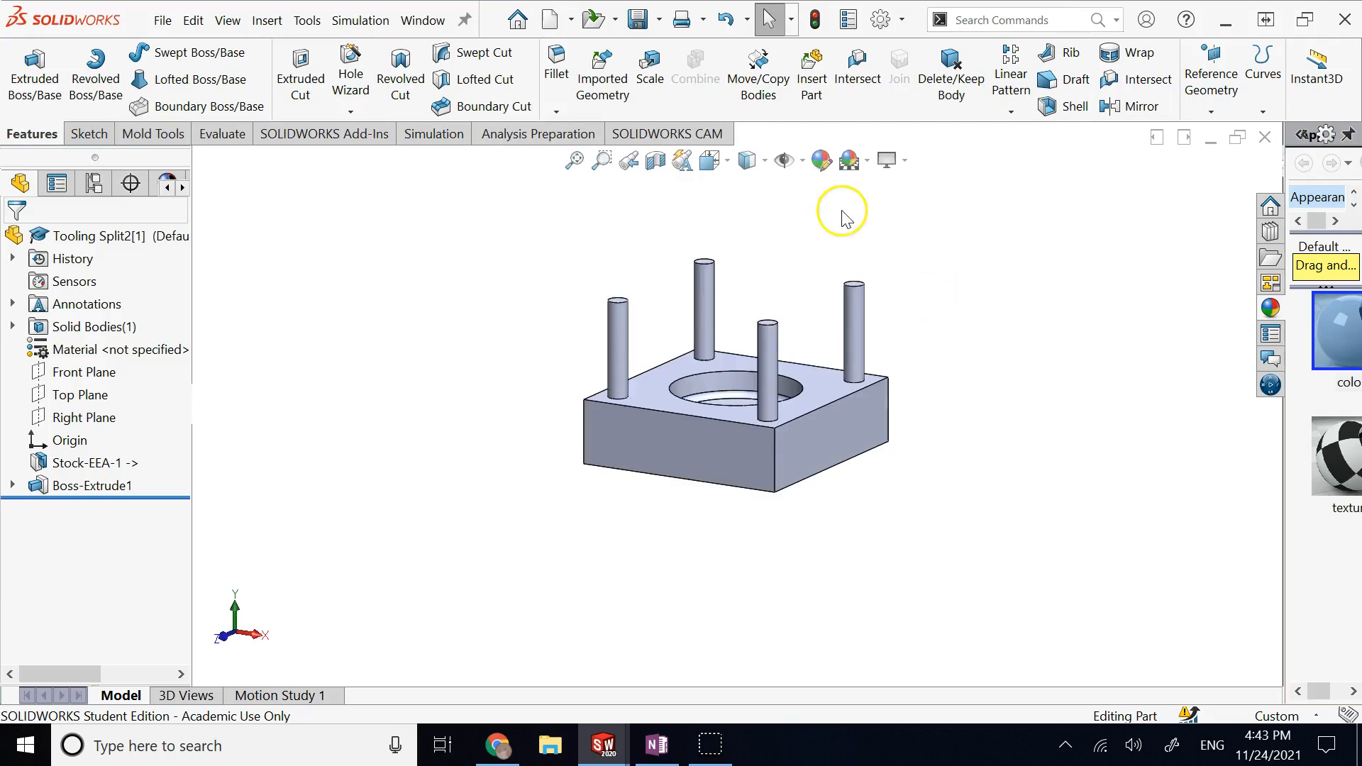
# Save the pinned mold half together with its referenced EEA part, and switch to the Tooling Split2[2] part.
pyautogui.click(641, 21)
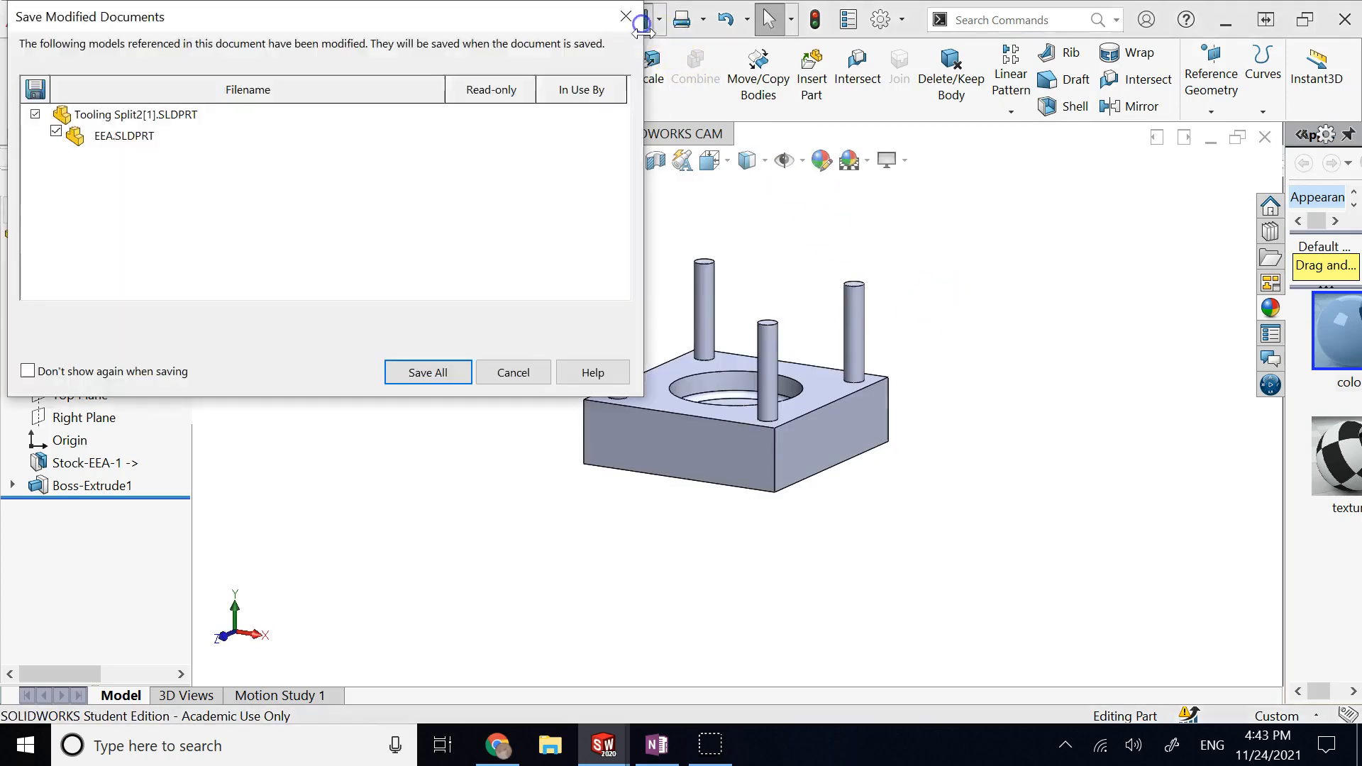
pyautogui.click(460, 365)
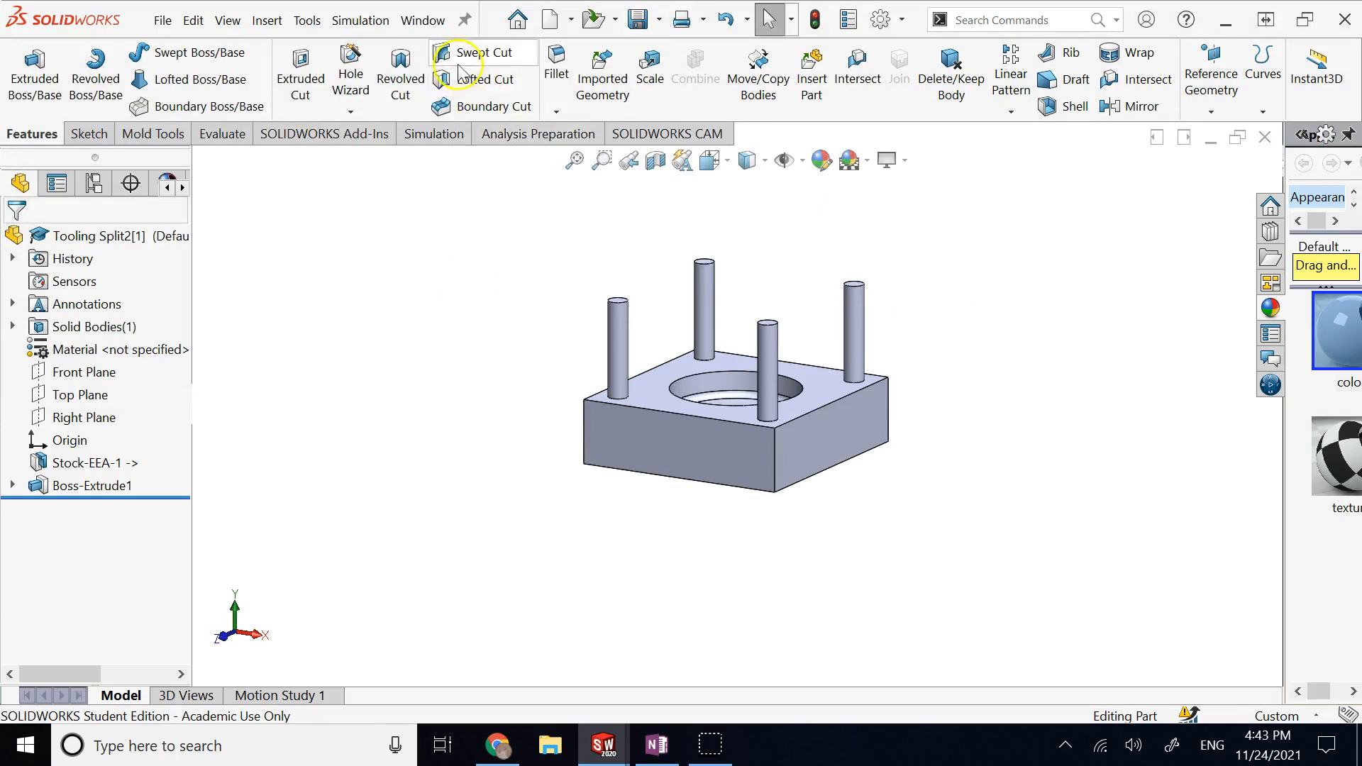
pyautogui.click(423, 19)
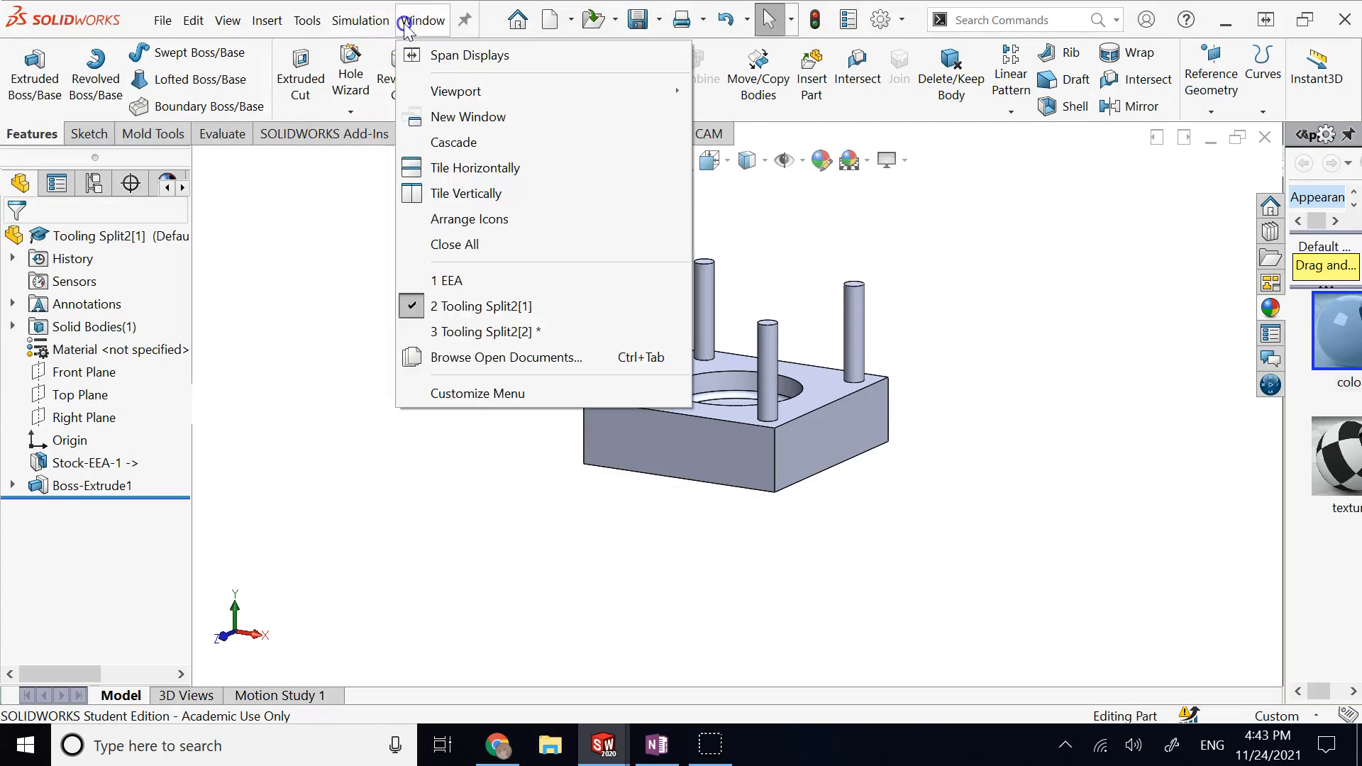
pyautogui.click(462, 334)
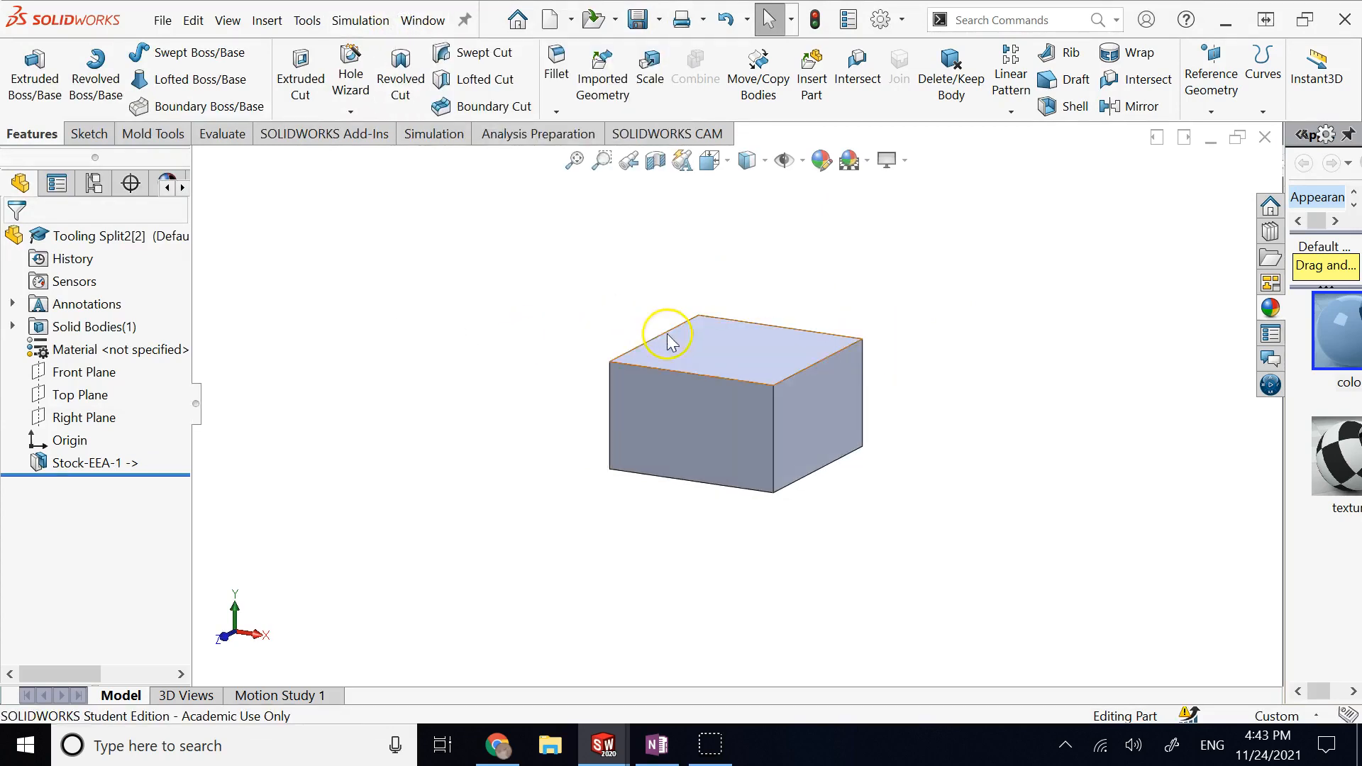
# Start a sketch on the block face containing the EEA recess and draw a circle about 2.8 mm in diameter near its upper-left corner.
pyautogui.moveTo(872, 472); pyautogui.dragTo(776, 355, button='middle')
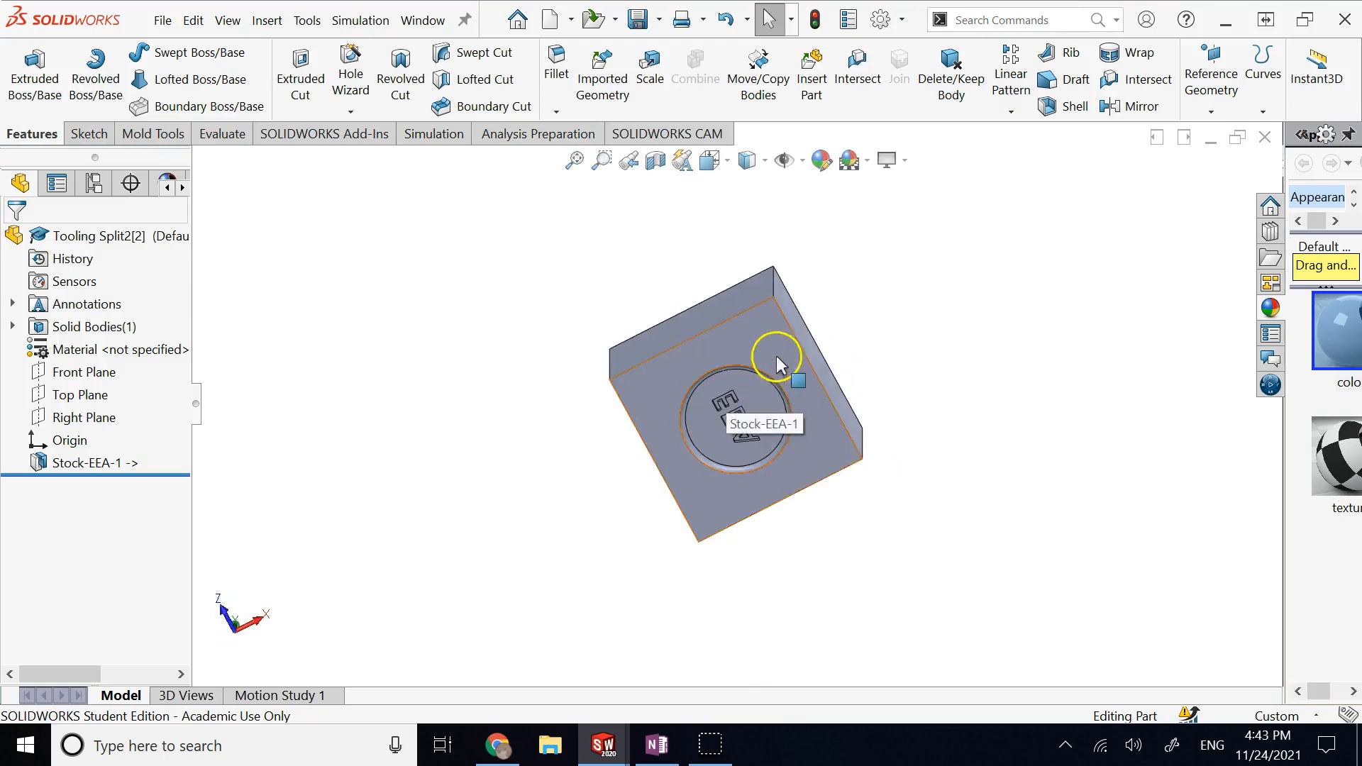
pyautogui.click(808, 367)
pyautogui.click(822, 310)
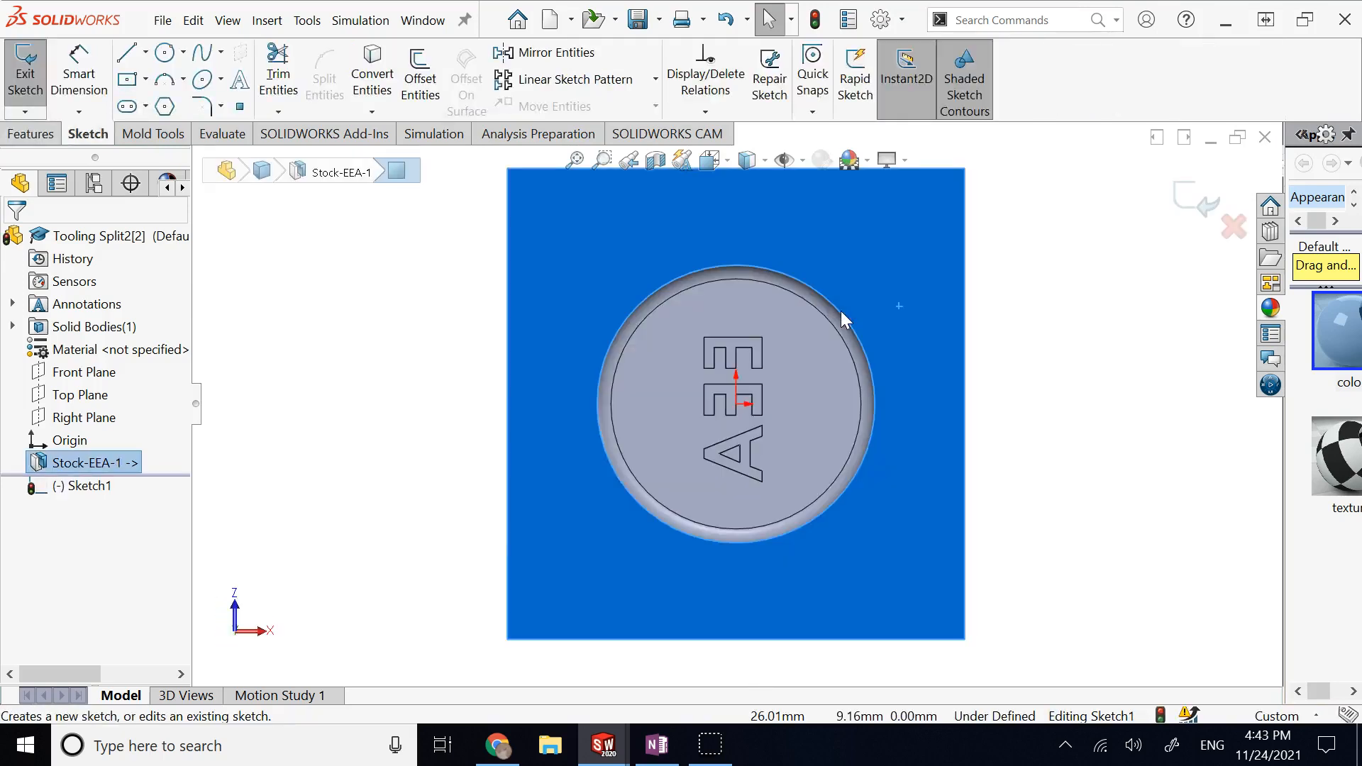
pyautogui.click(164, 54)
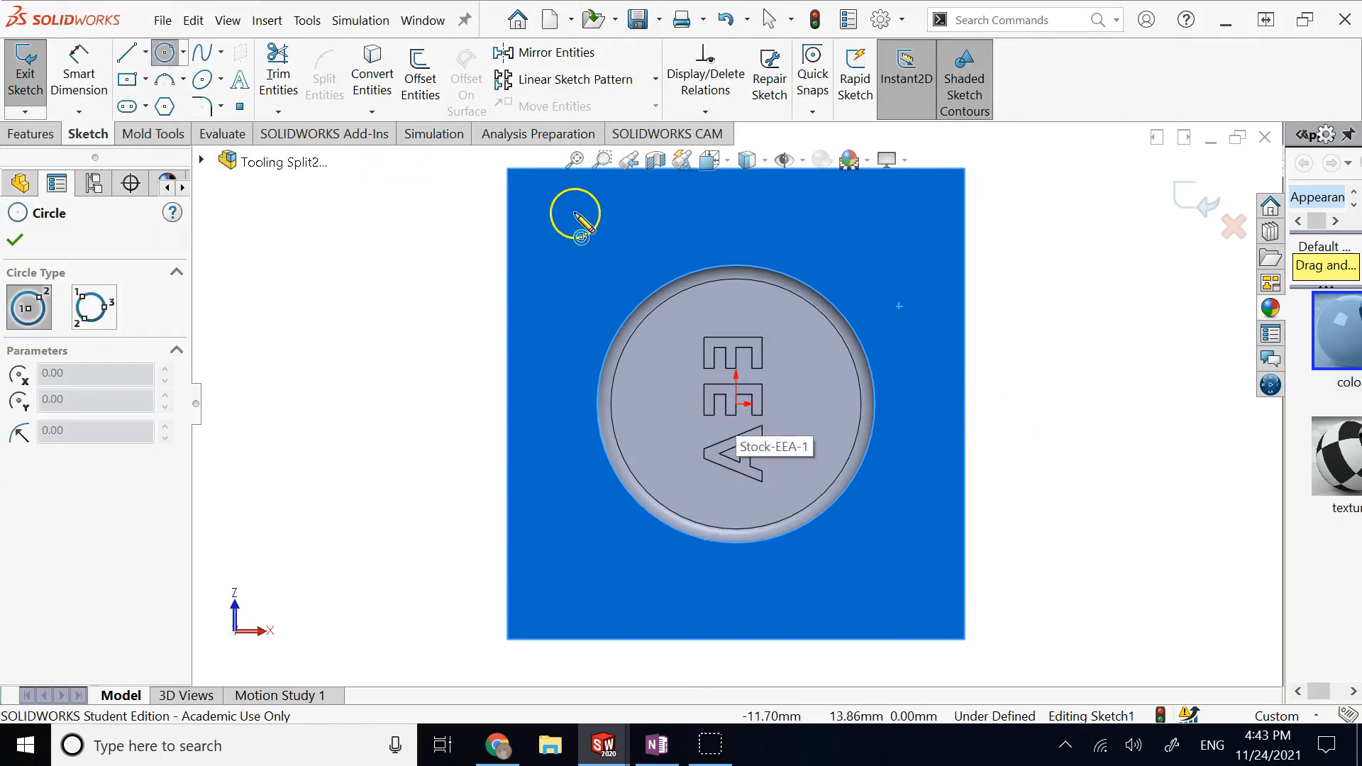
pyautogui.click(558, 219)
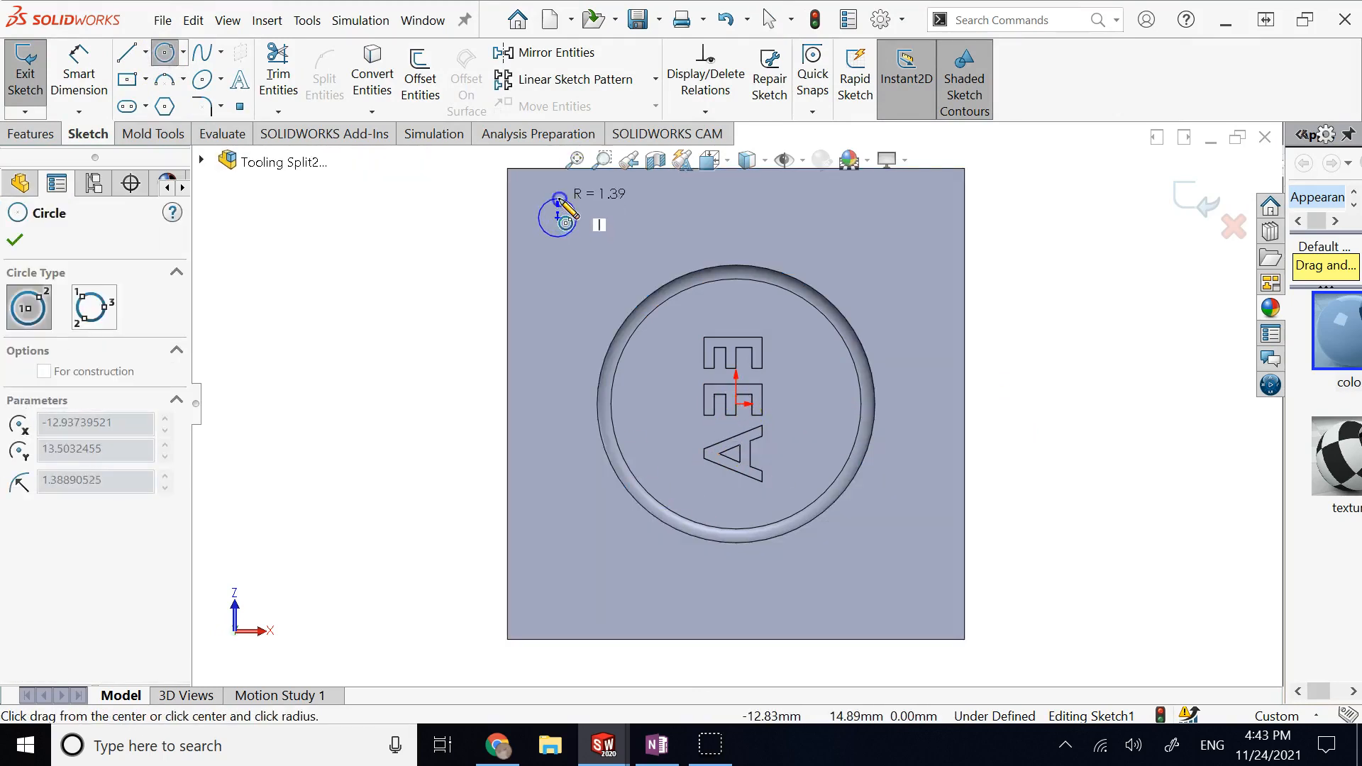
pyautogui.click(558, 202)
# Dimension the corner circle's diameter to 3 mm.
pyautogui.click(79, 71)
pyautogui.click(547, 242)
pyautogui.click(455, 241)
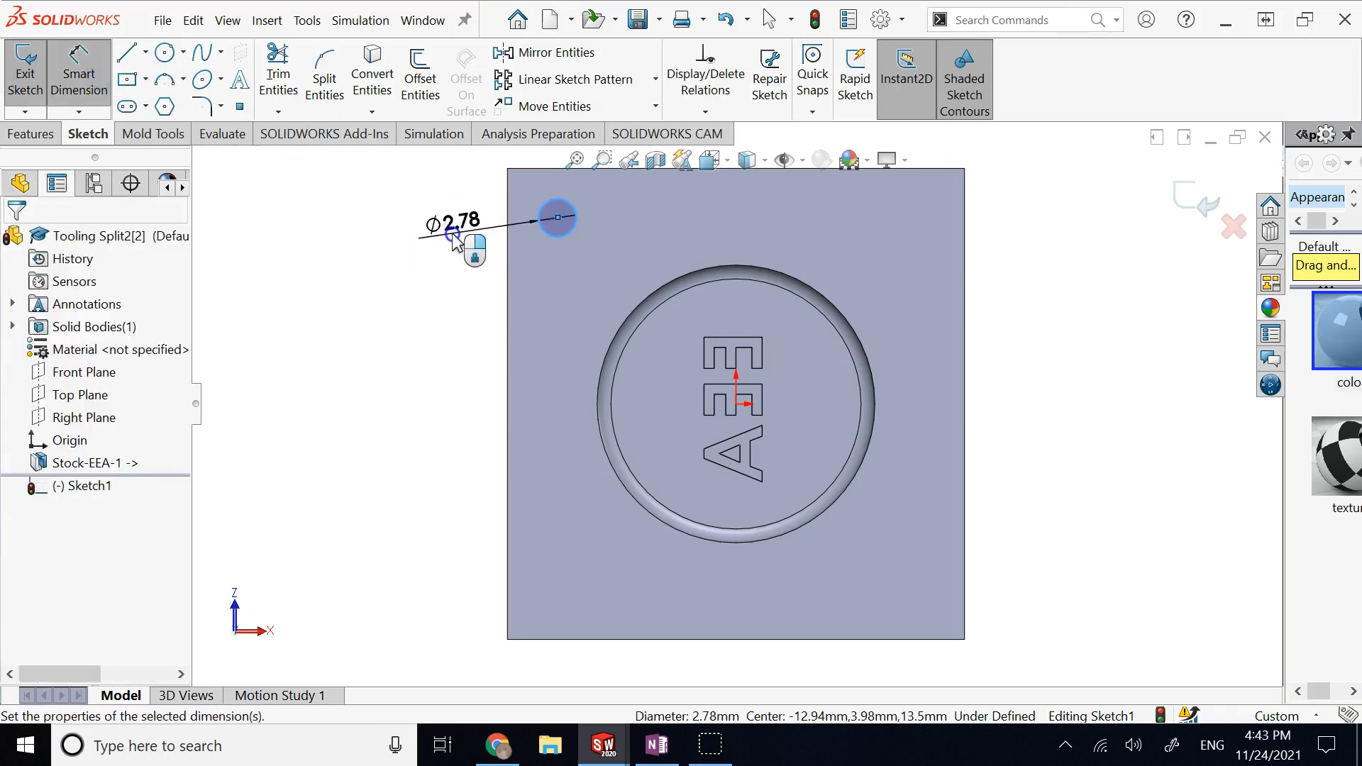
pyautogui.write('3')
pyautogui.press('Return')
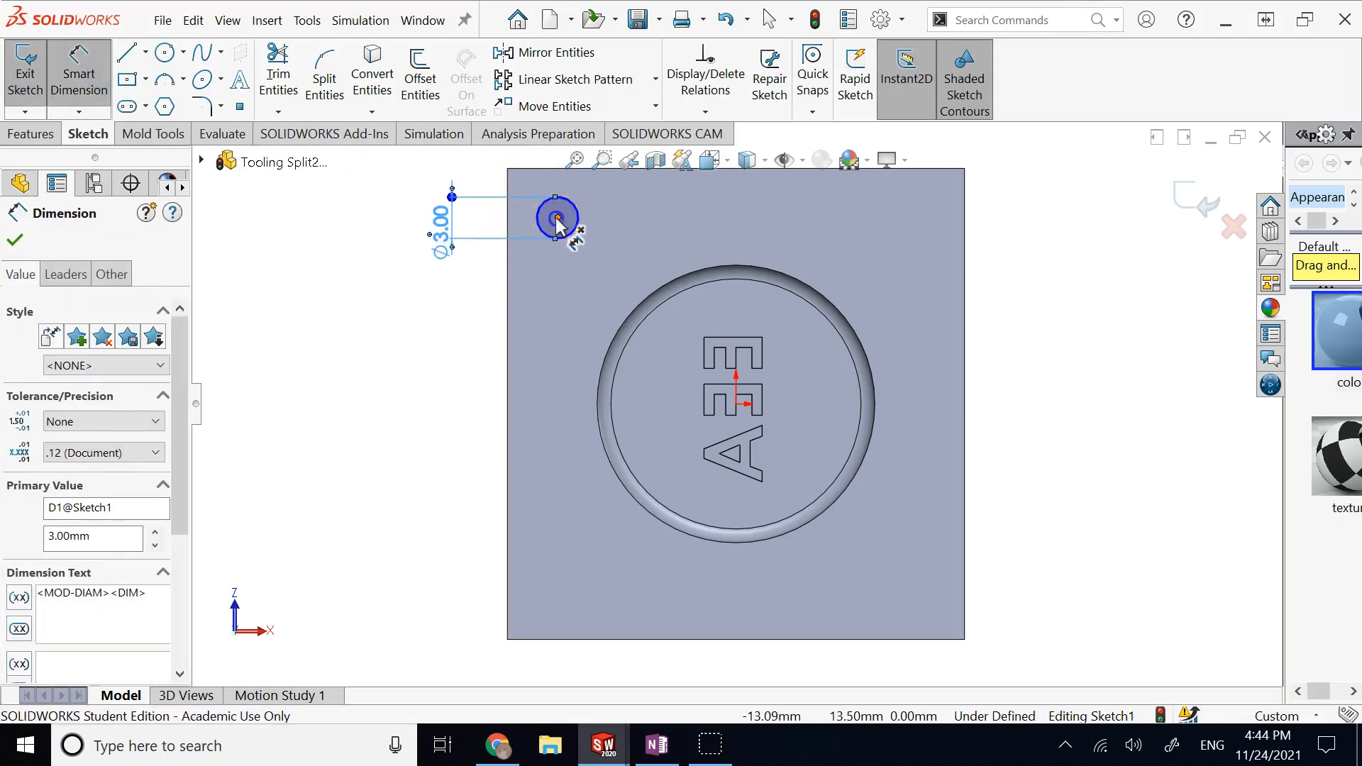
# Set the vertical distance from the circle's center to the origin to 13 mm.
pyautogui.click(557, 217)
pyautogui.click(735, 404)
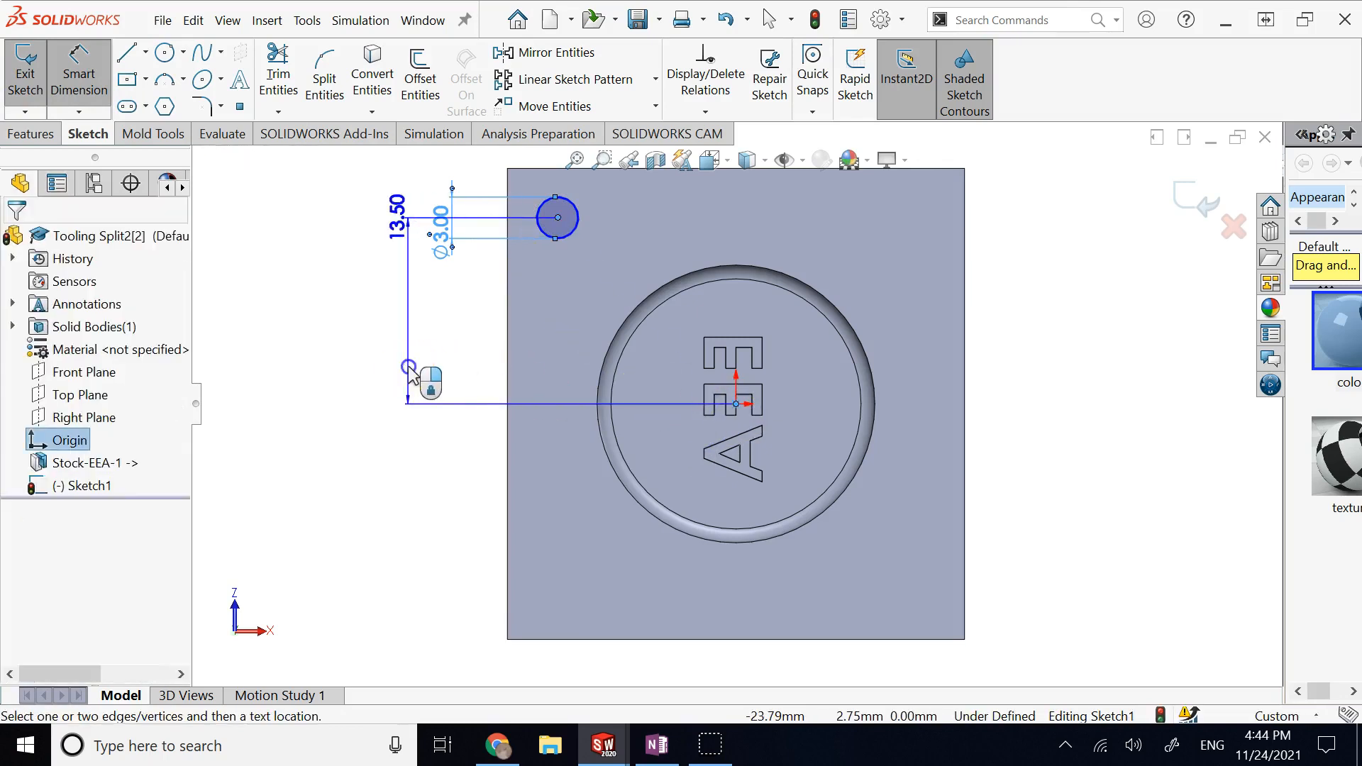
pyautogui.click(409, 368)
pyautogui.press('Escape')
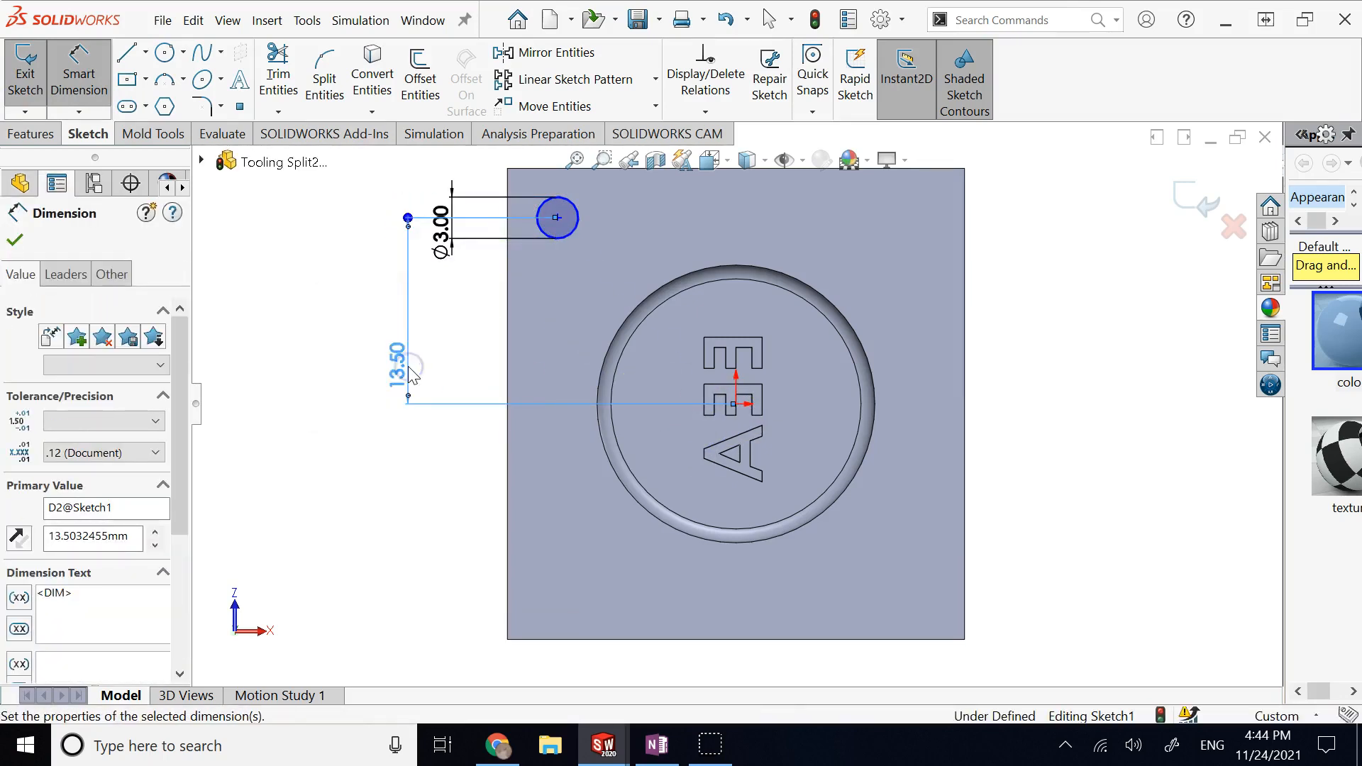
# Set the horizontal distance from the circle's center to the origin to 13 mm and finish dimensioning.
pyautogui.click(557, 224)
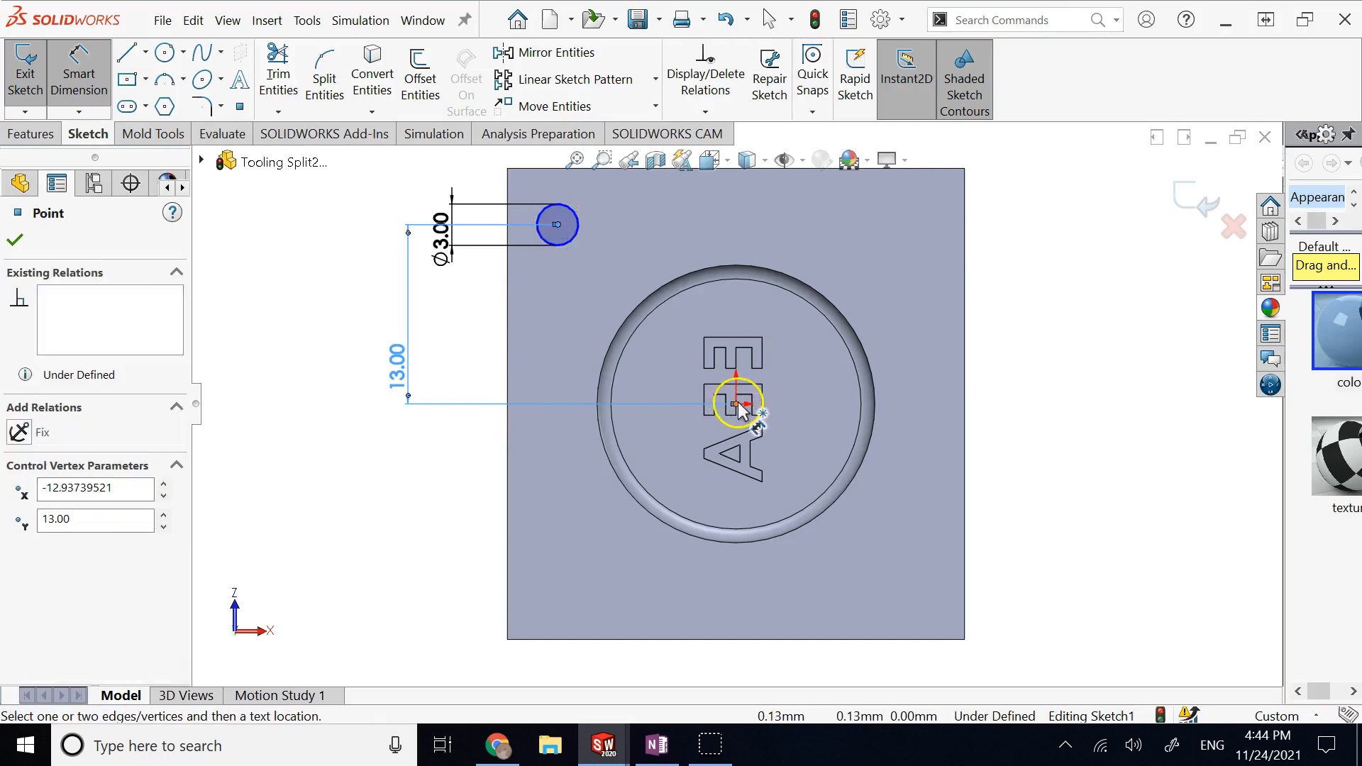
pyautogui.click(737, 404)
pyautogui.scroll(5, 737, 405)
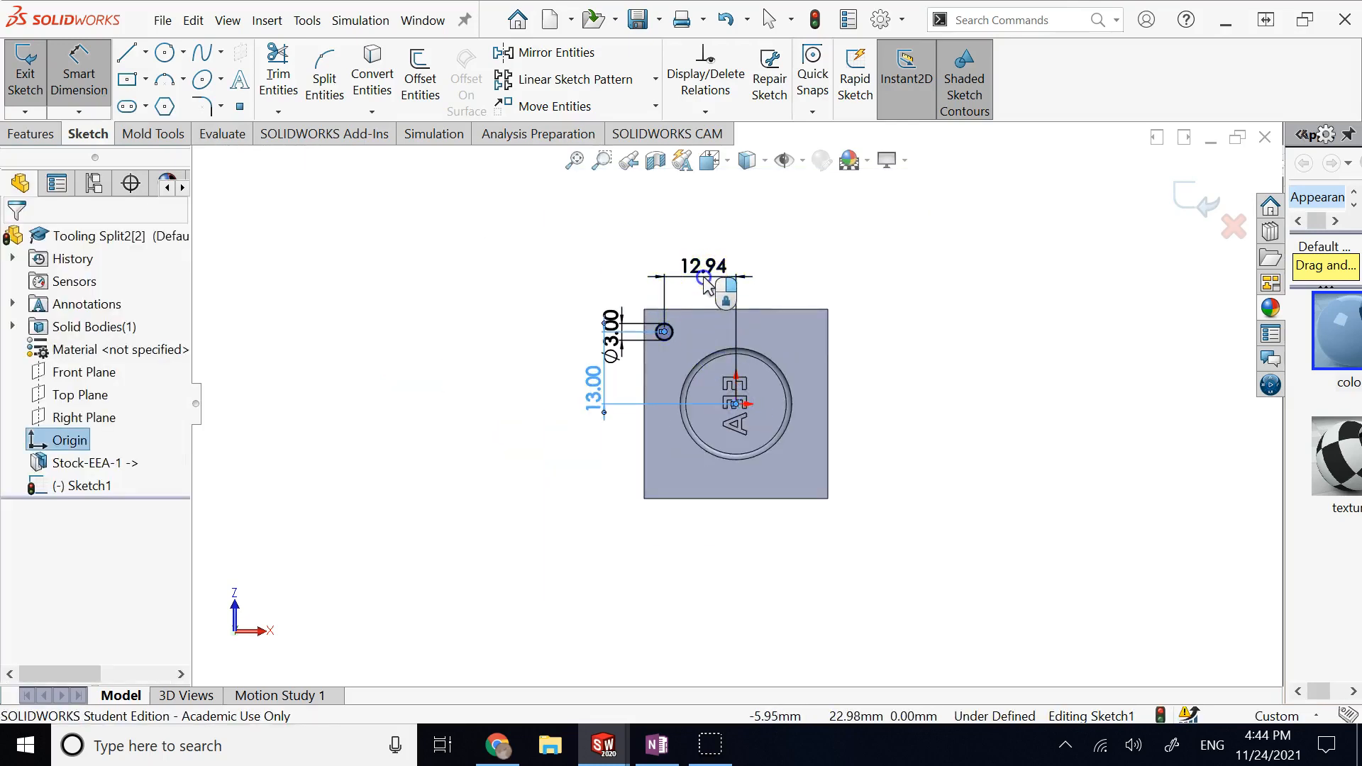
pyautogui.click(705, 282)
pyautogui.press('Return')
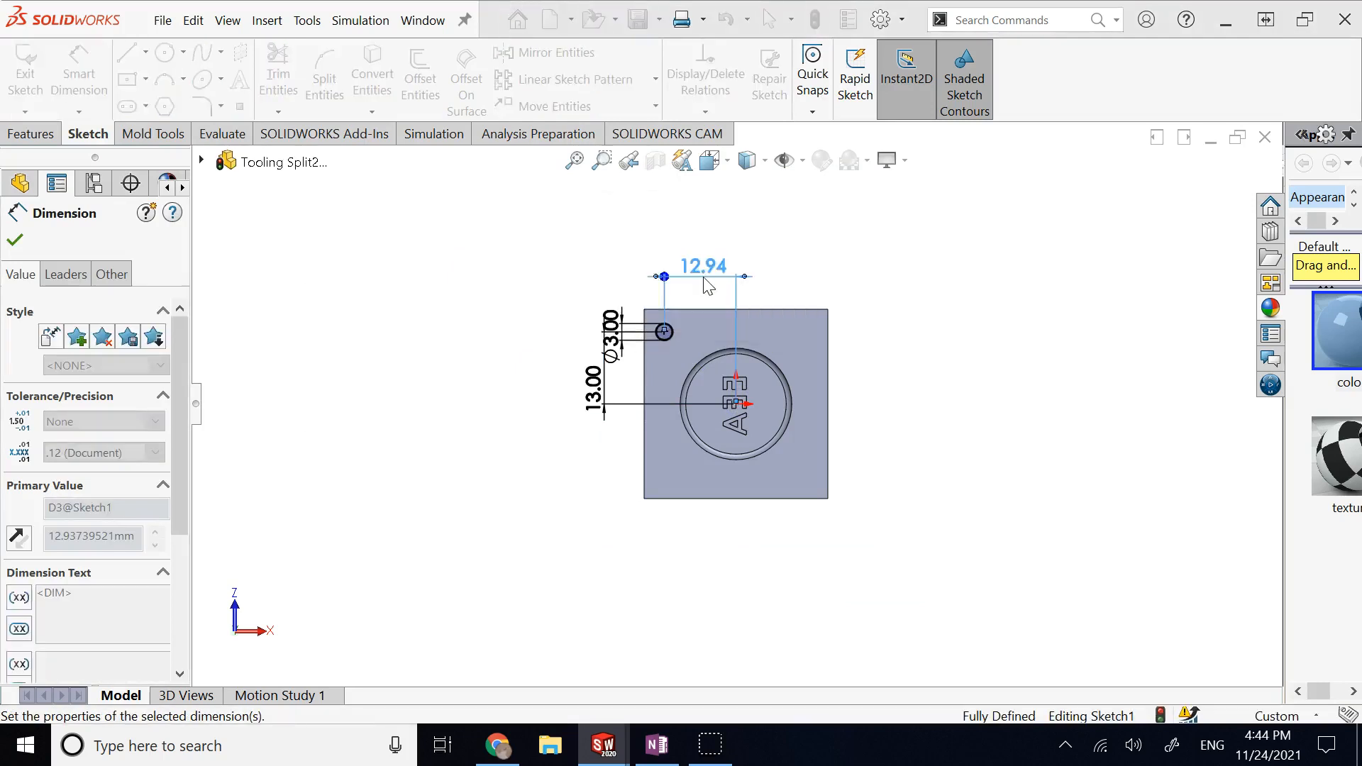
pyautogui.click(74, 79)
pyautogui.click(358, 276)
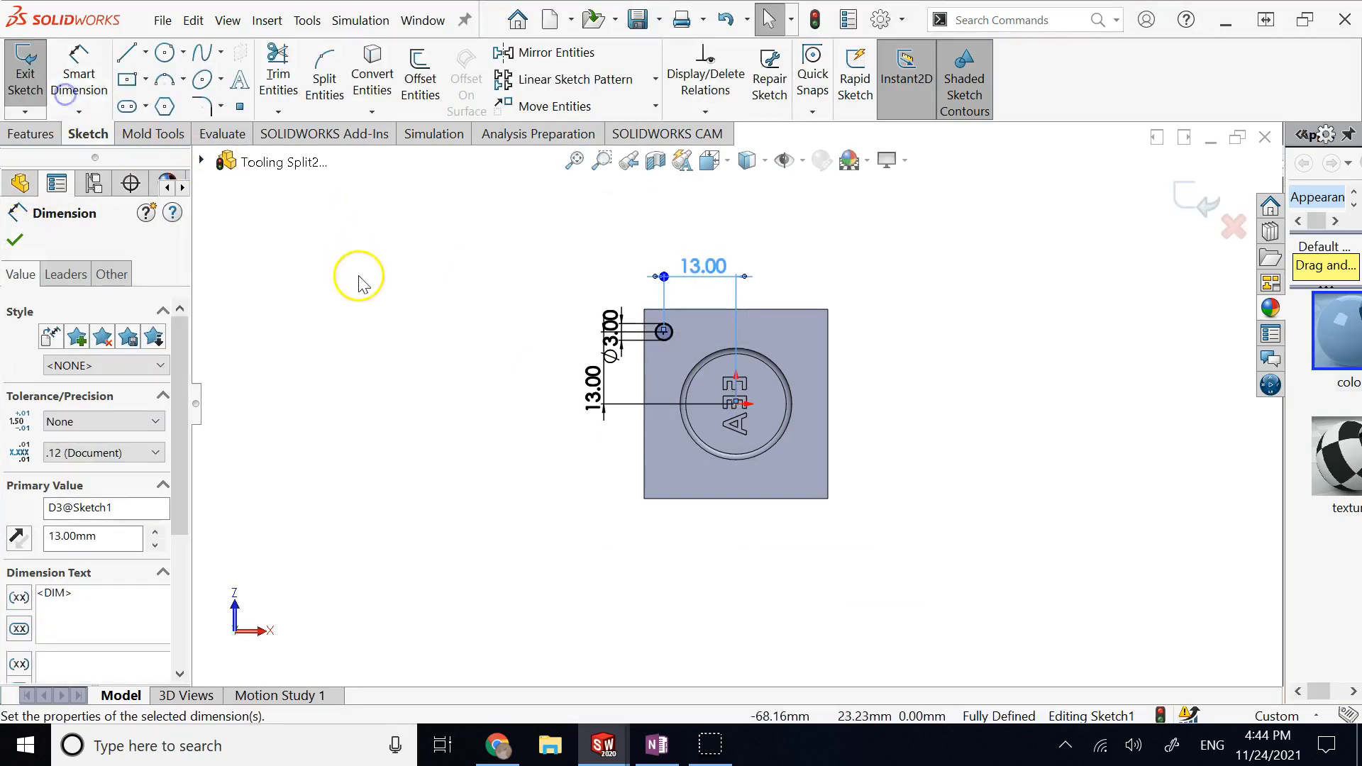
# Move the vertical 13 mm dimension to the right side of the block and set the circle's diameter to 3.4 mm.
pyautogui.scroll(-3, 618, 319)
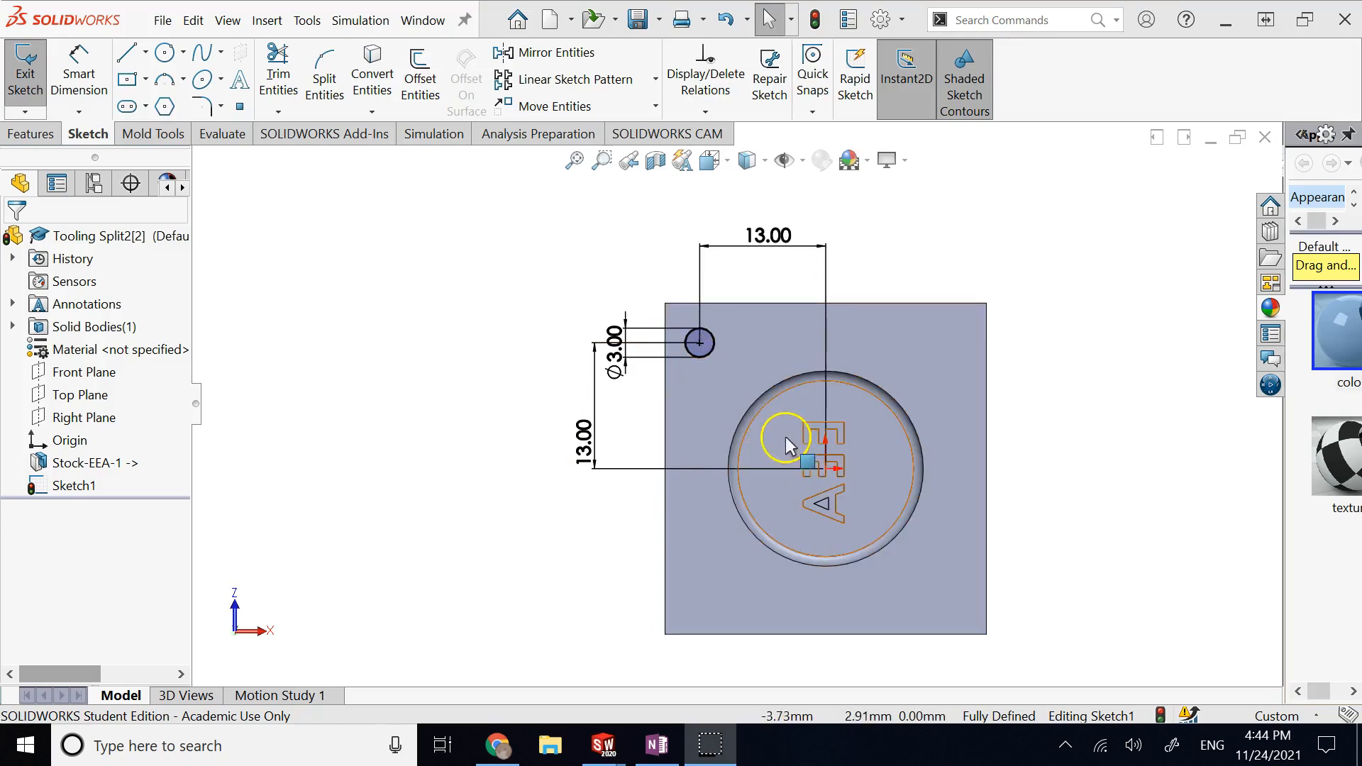
pyautogui.scroll(-1, 971, 449)
pyautogui.scroll(1, 969, 450)
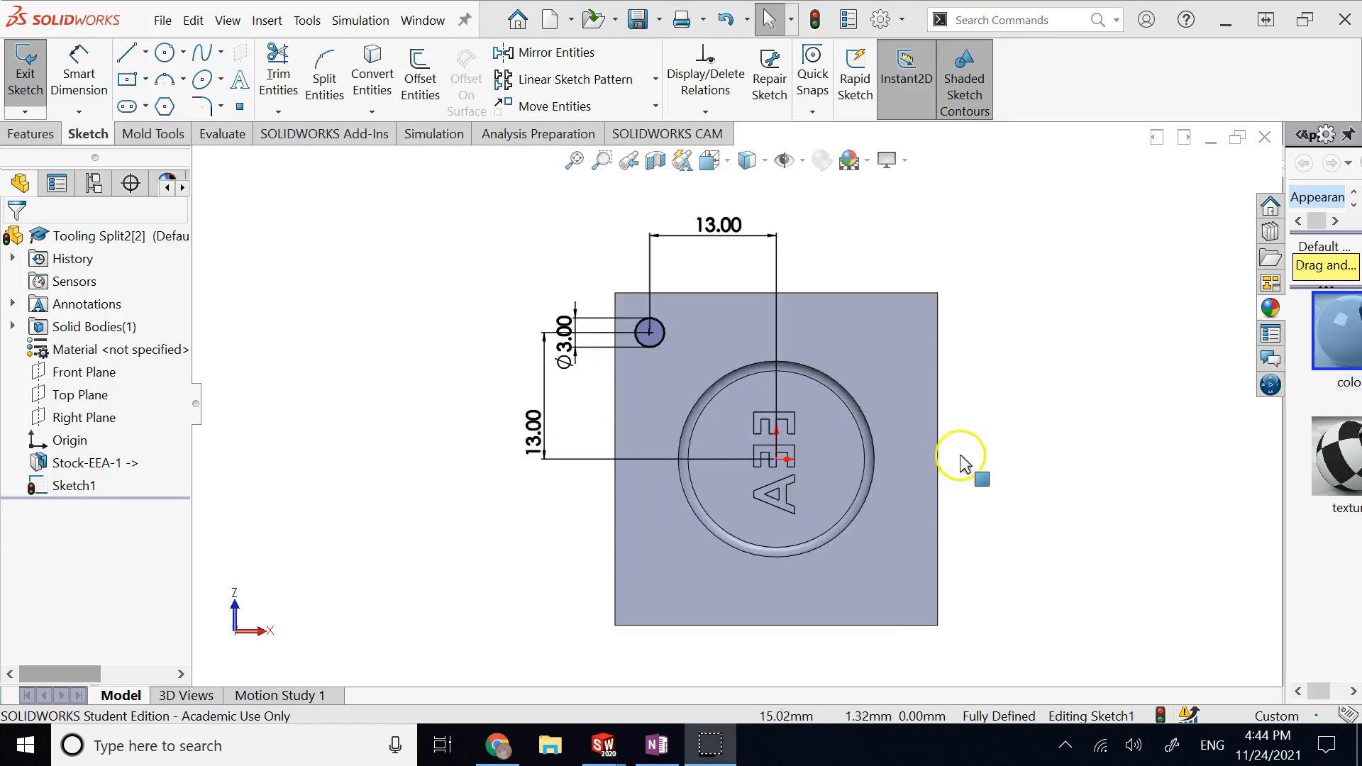
pyautogui.scroll(-1, 781, 602)
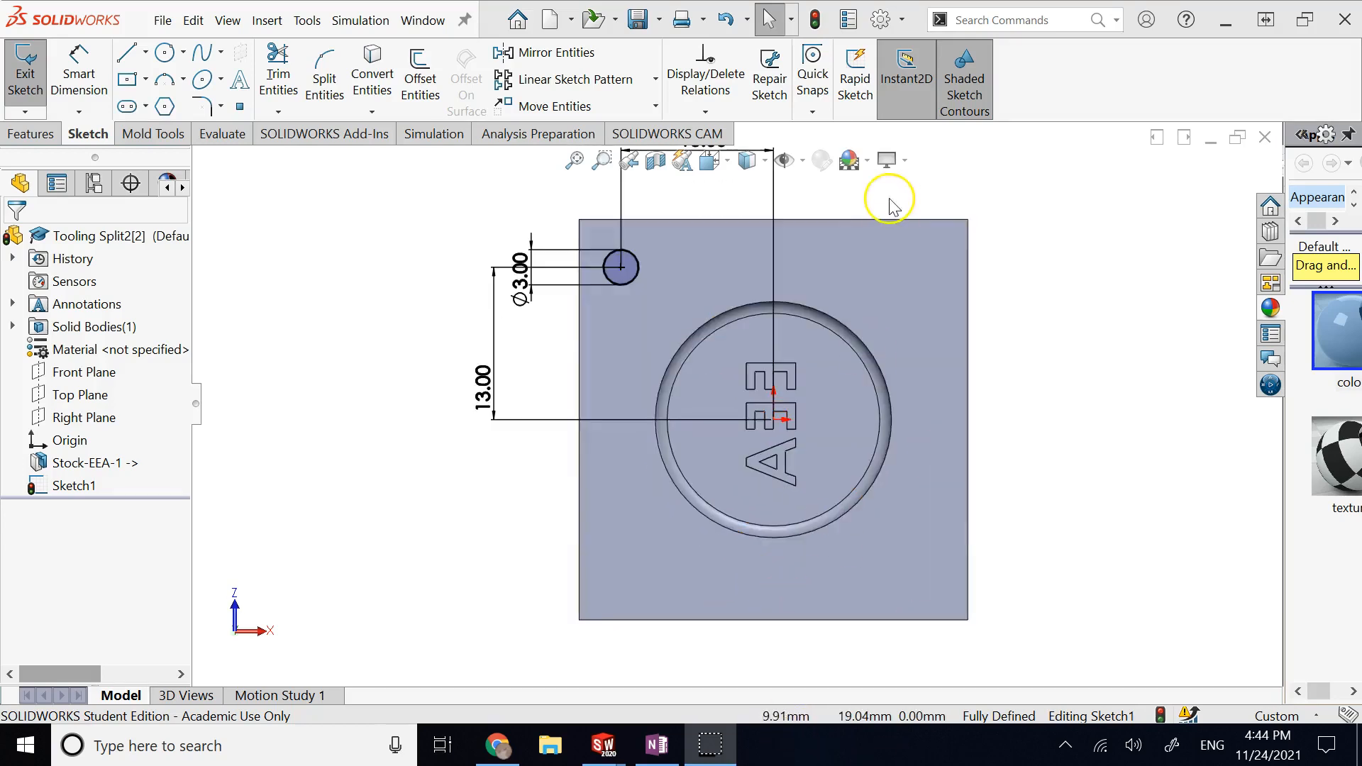
pyautogui.scroll(1, 888, 204)
pyautogui.scroll(1, 889, 202)
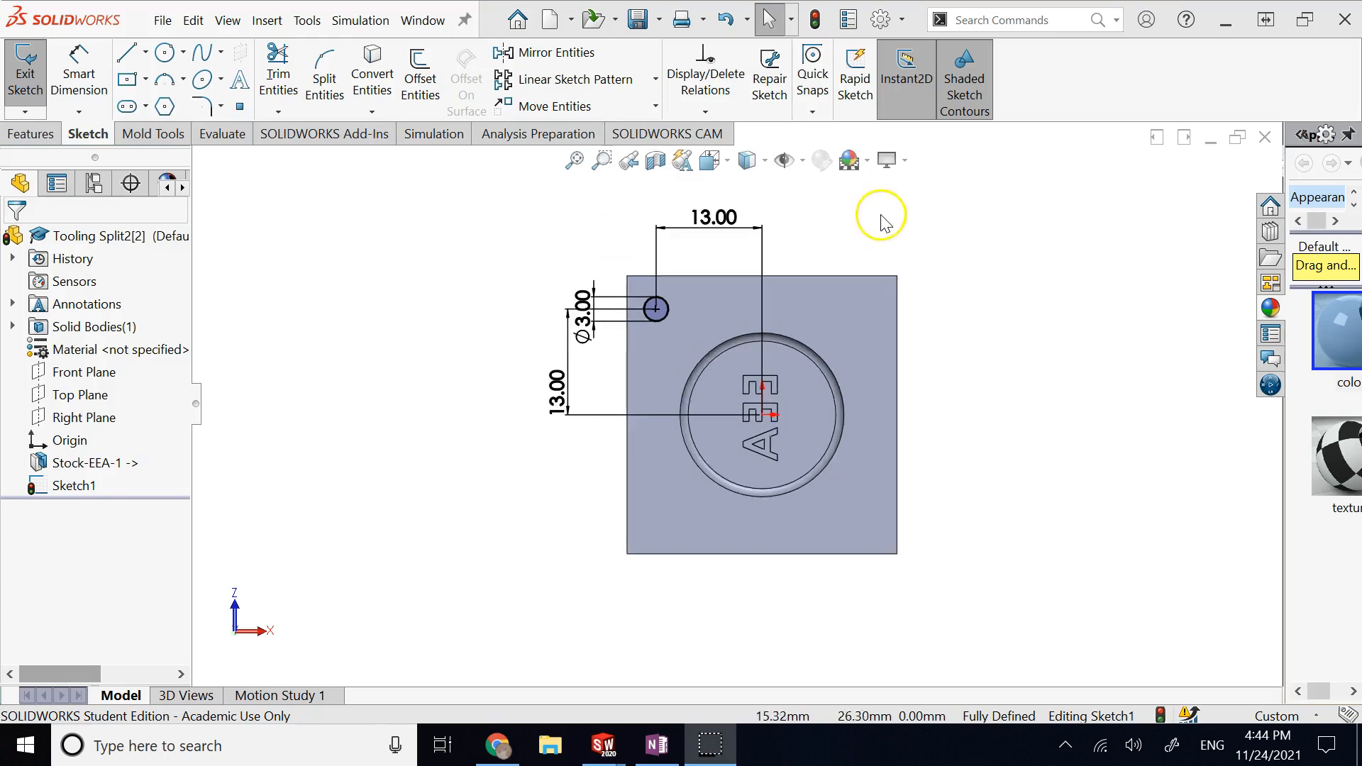
pyautogui.scroll(-1, 874, 237)
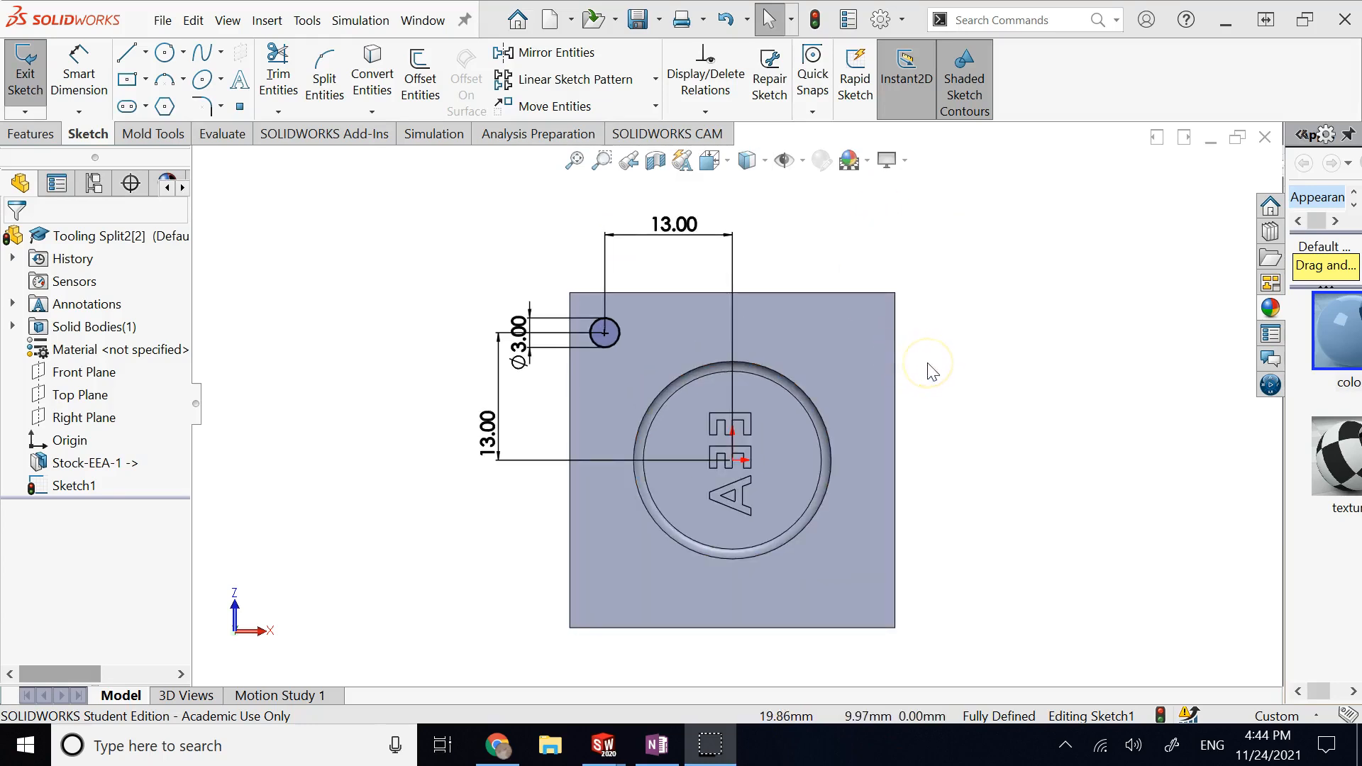
pyautogui.moveTo(502, 431)
pyautogui.mouseDown()
pyautogui.moveTo(967, 401)
pyautogui.moveTo(933, 400)
pyautogui.mouseUp()
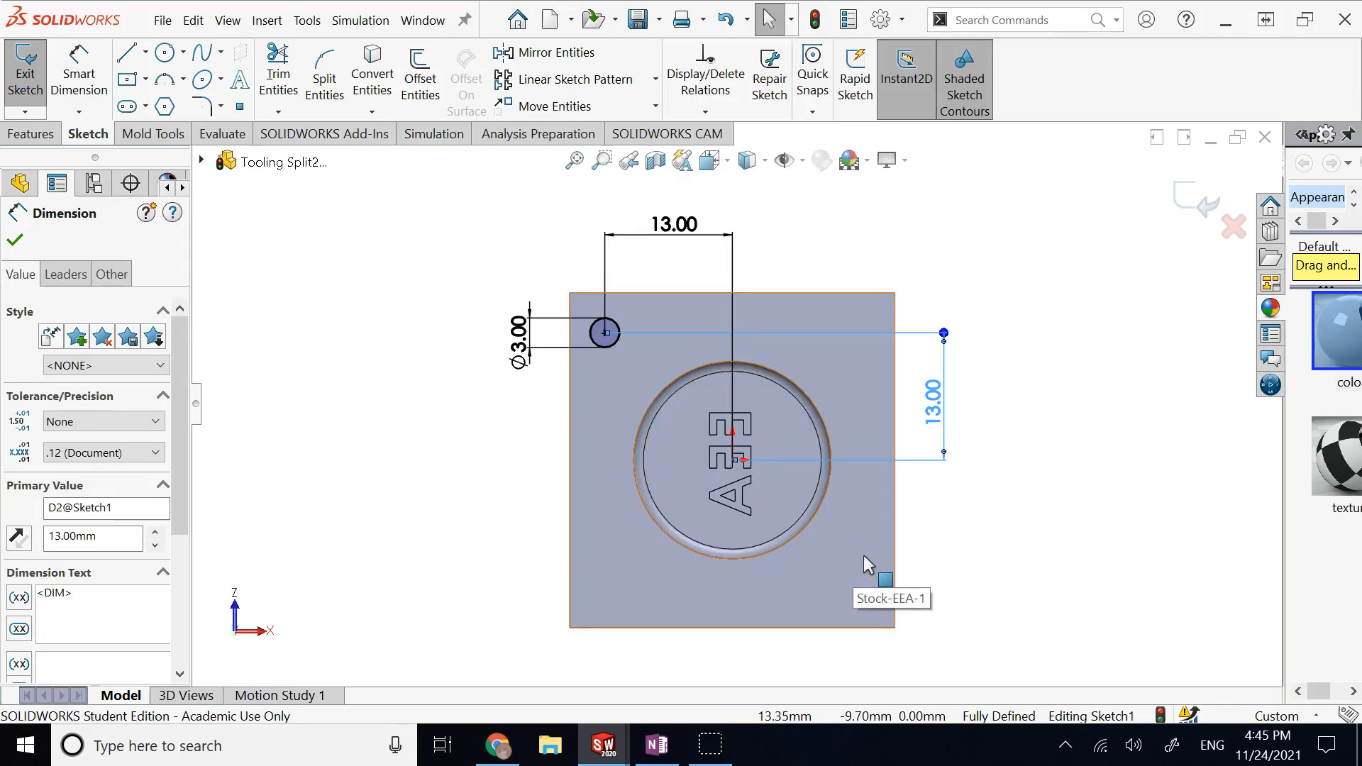
pyautogui.click(848, 430)
pyautogui.click(927, 468)
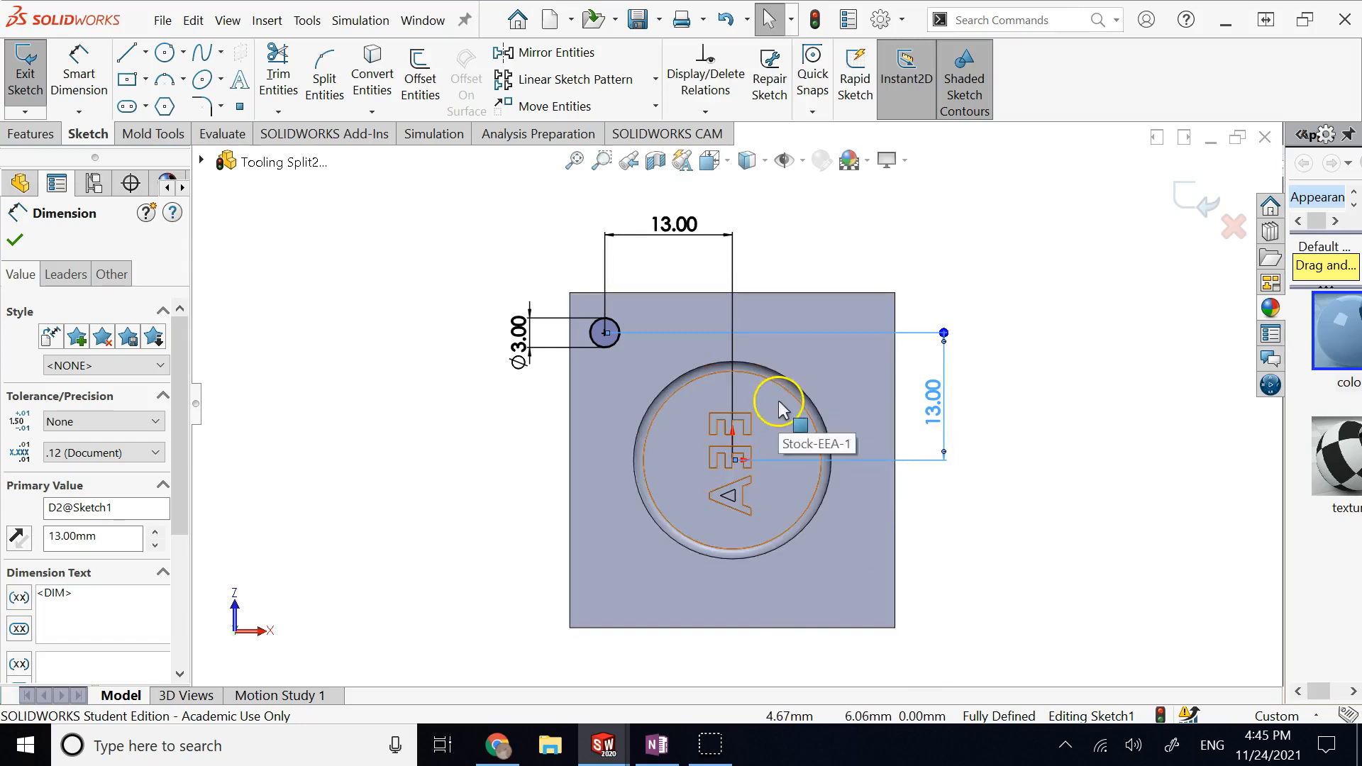
pyautogui.doubleClick(537, 353)
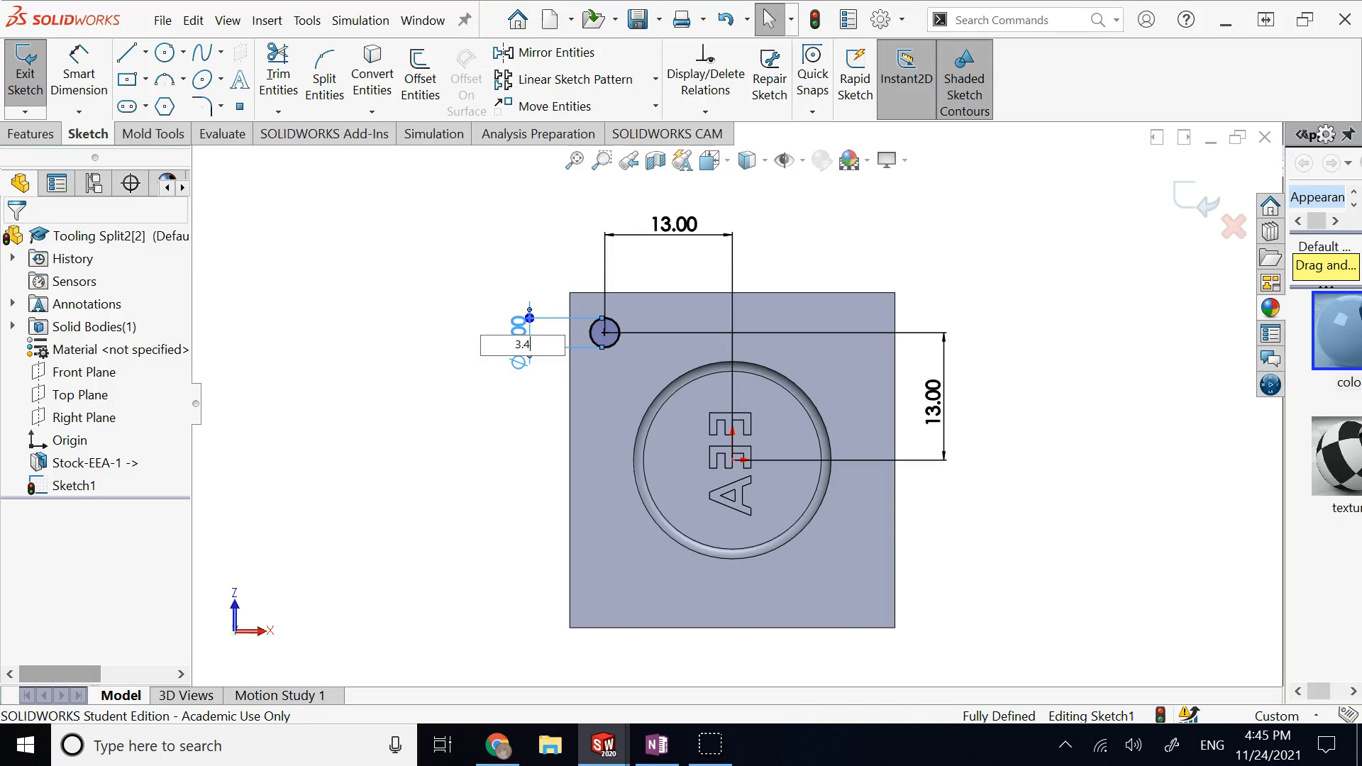
pyautogui.click(506, 242)
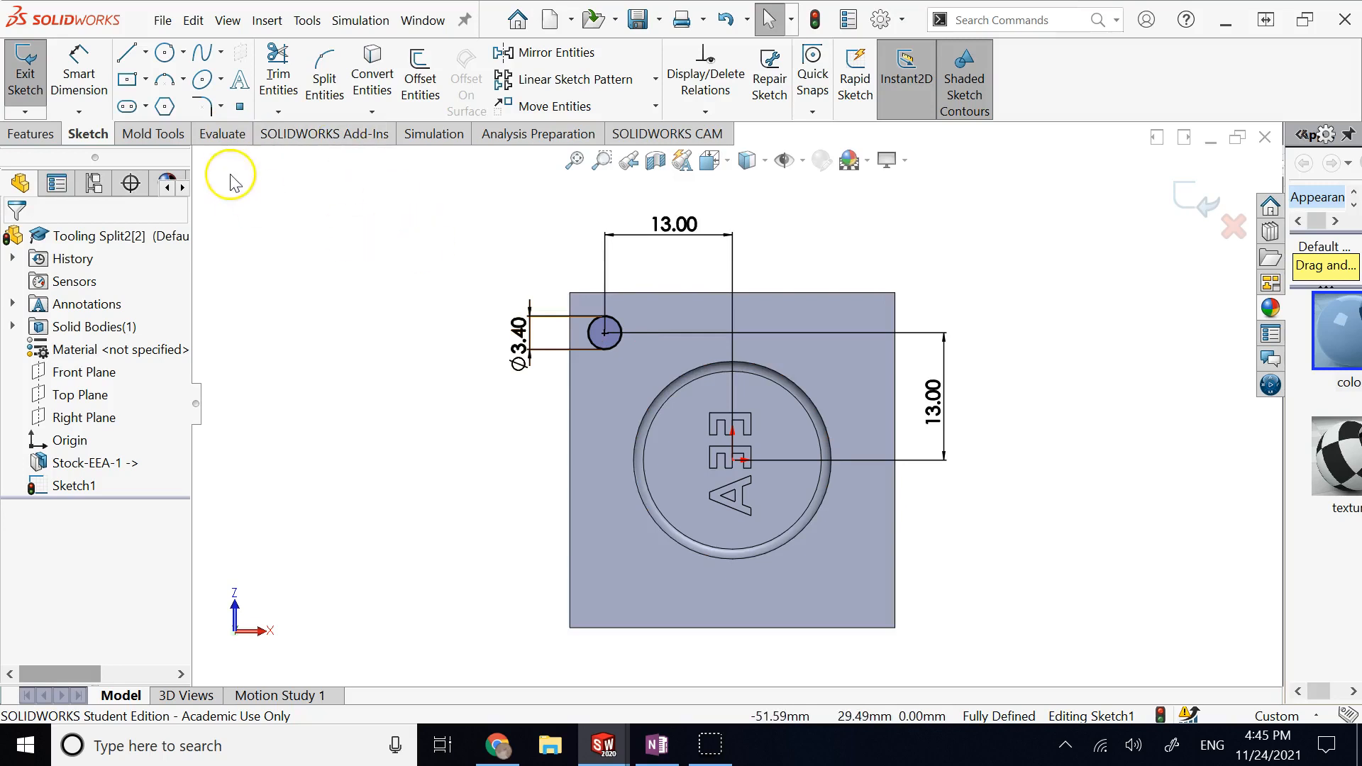
# Sketch a horizontal centerline from the origin to a point beyond the left edge of the block.
pyautogui.click(145, 52)
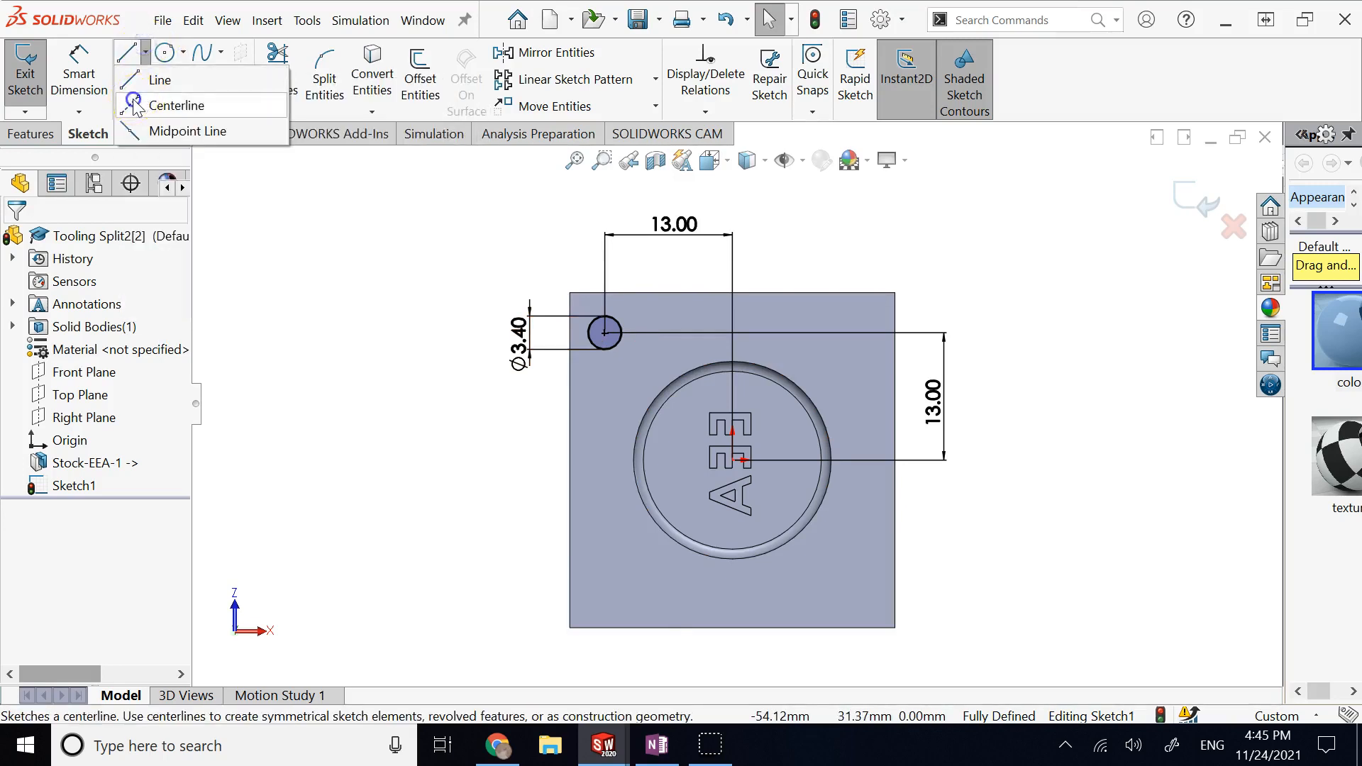
pyautogui.click(178, 107)
pyautogui.click(743, 460)
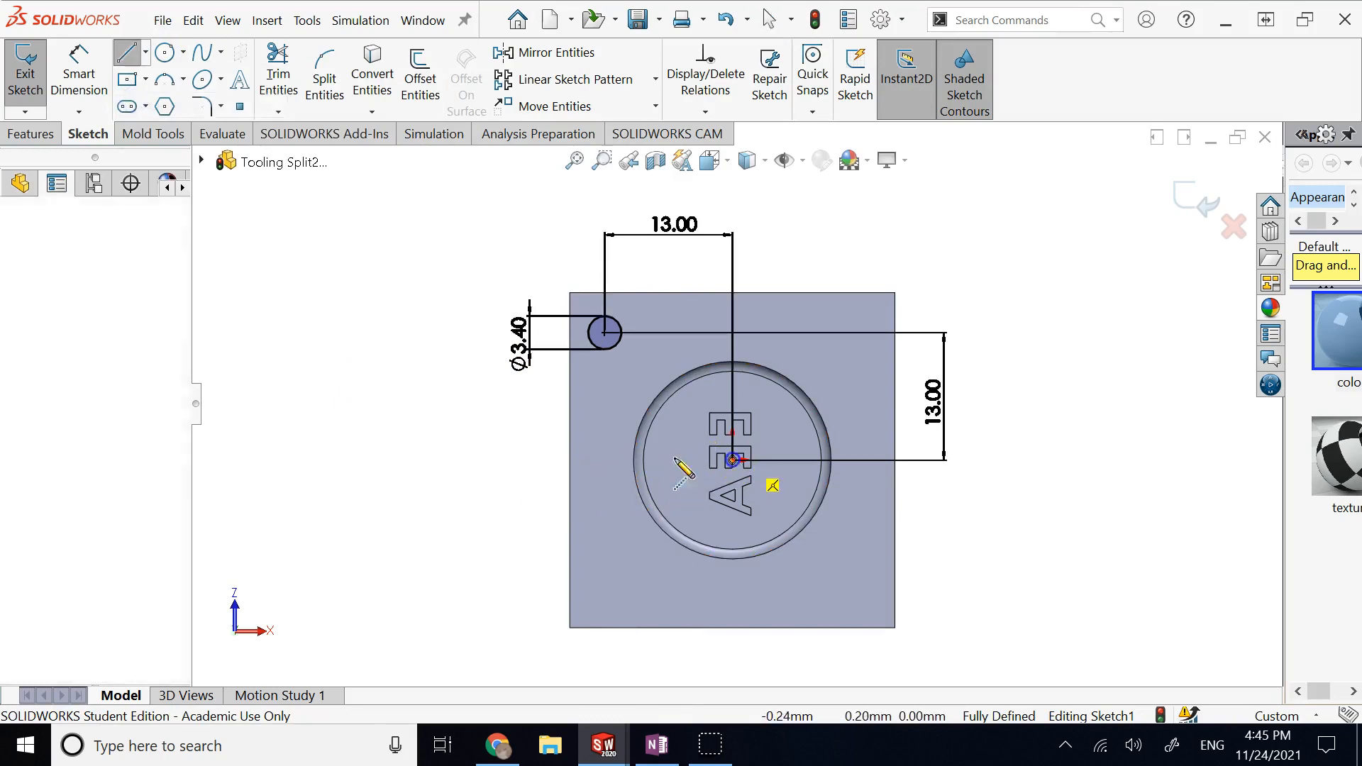
pyautogui.click(442, 460)
pyautogui.press('Escape')
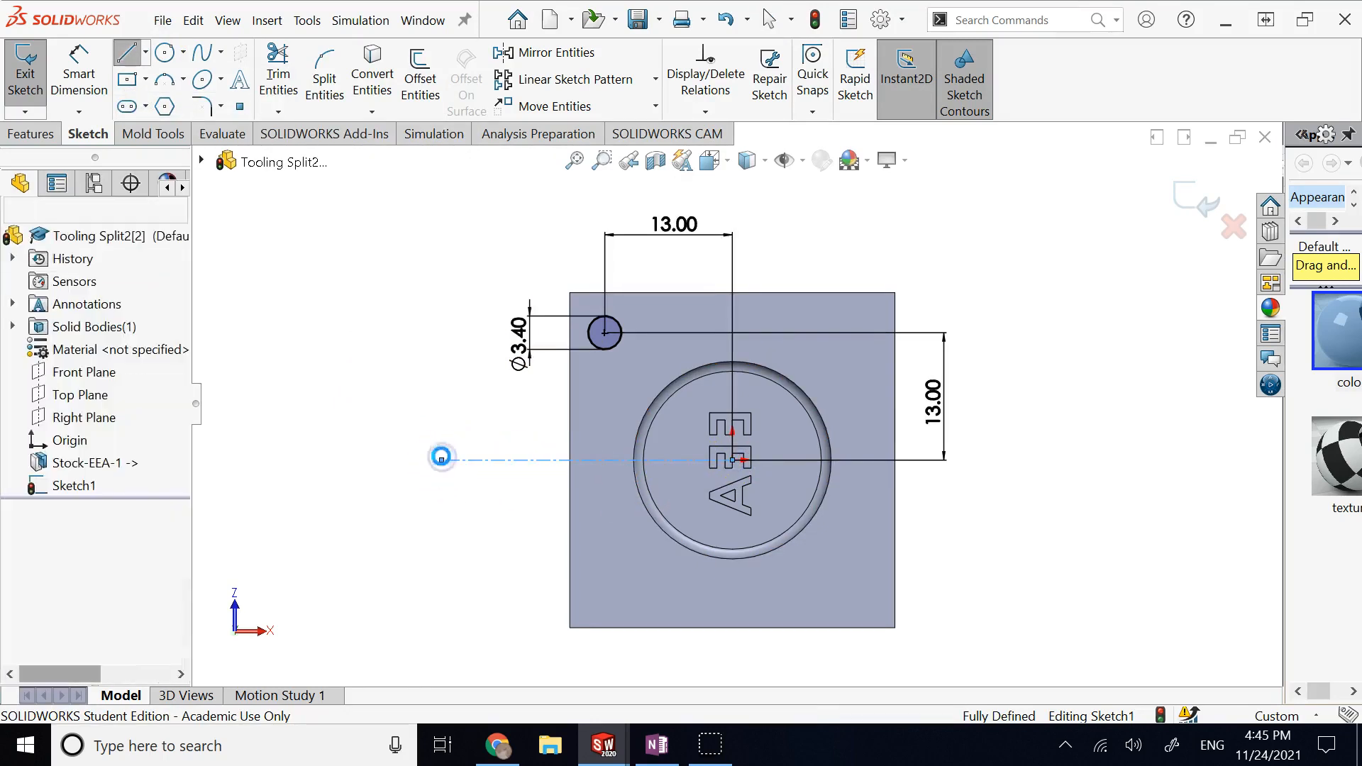
# Mirror the 3.4 mm circle about the horizontal centerline, keeping the original as a copy.
pyautogui.click(617, 348)
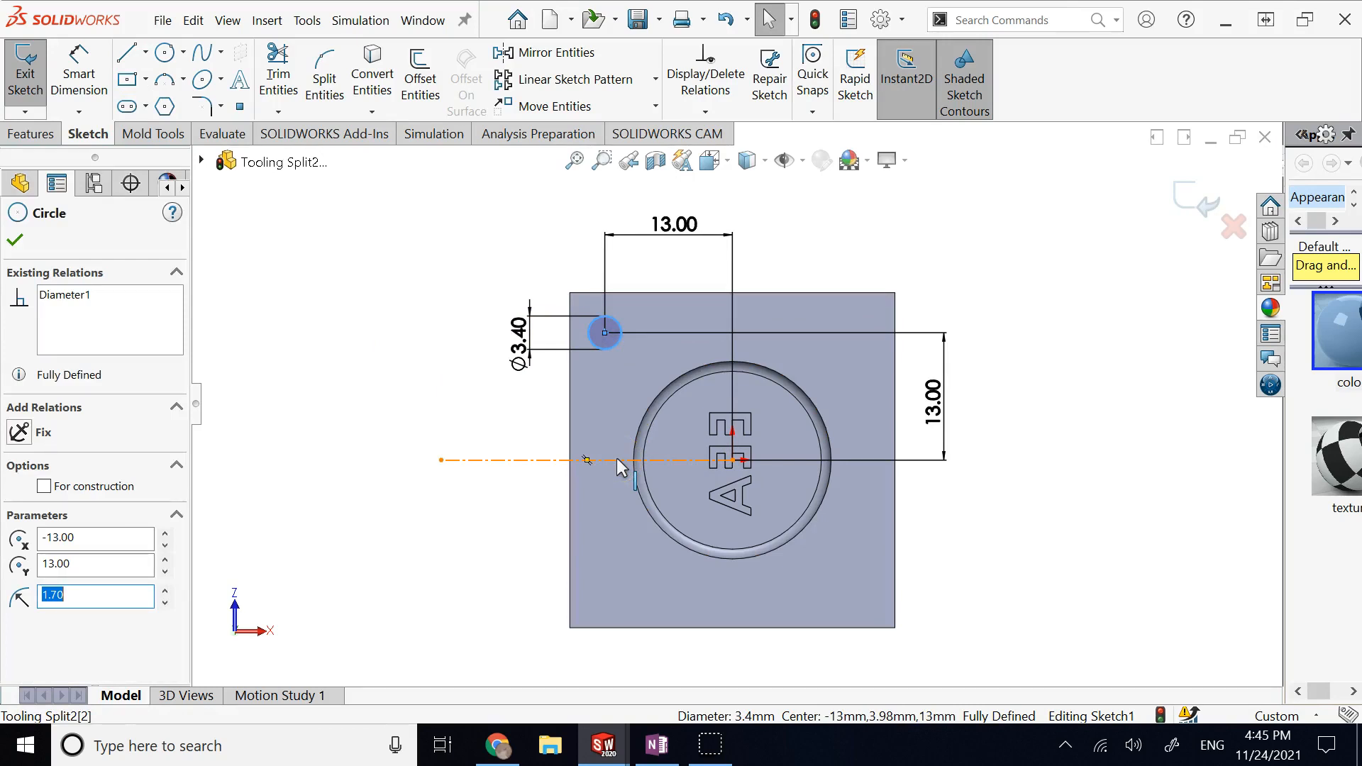
pyautogui.click(518, 326)
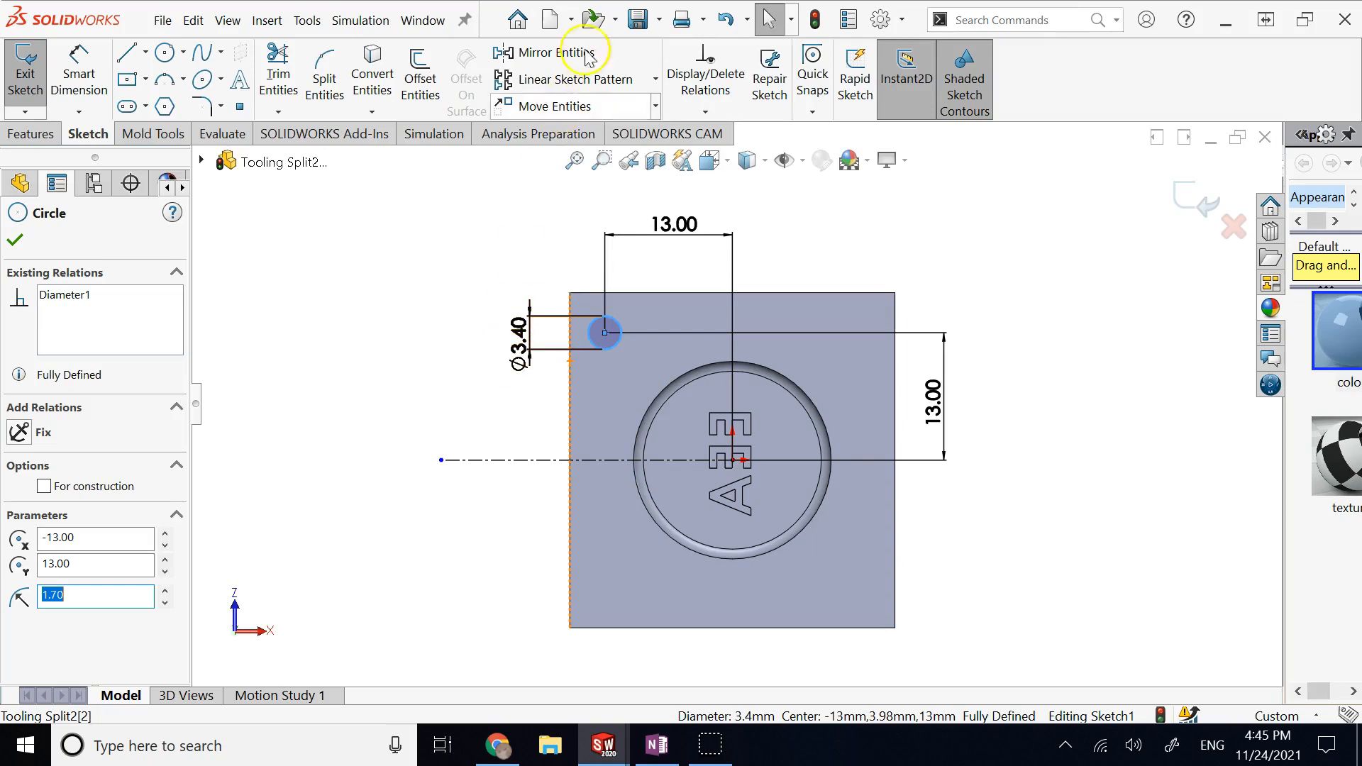
pyautogui.click(547, 52)
pyautogui.click(110, 497)
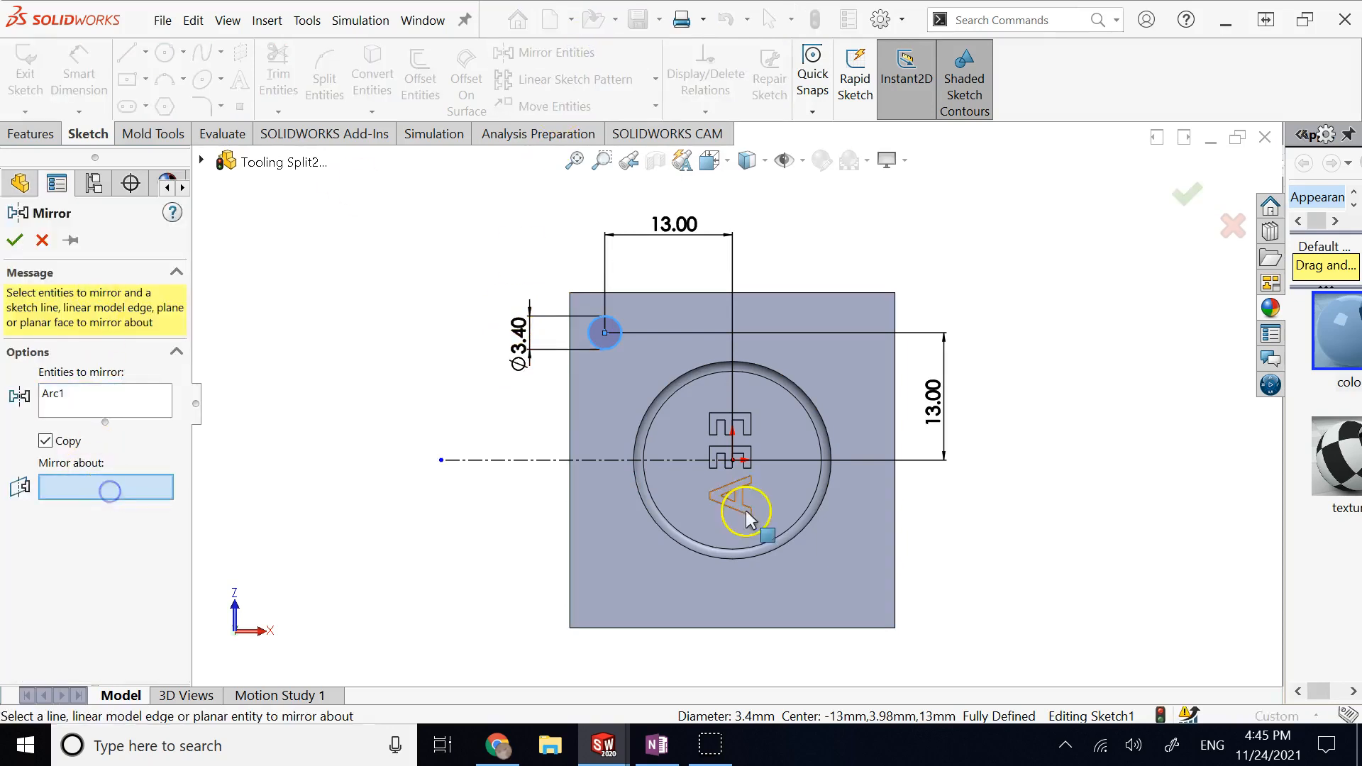
pyautogui.click(614, 460)
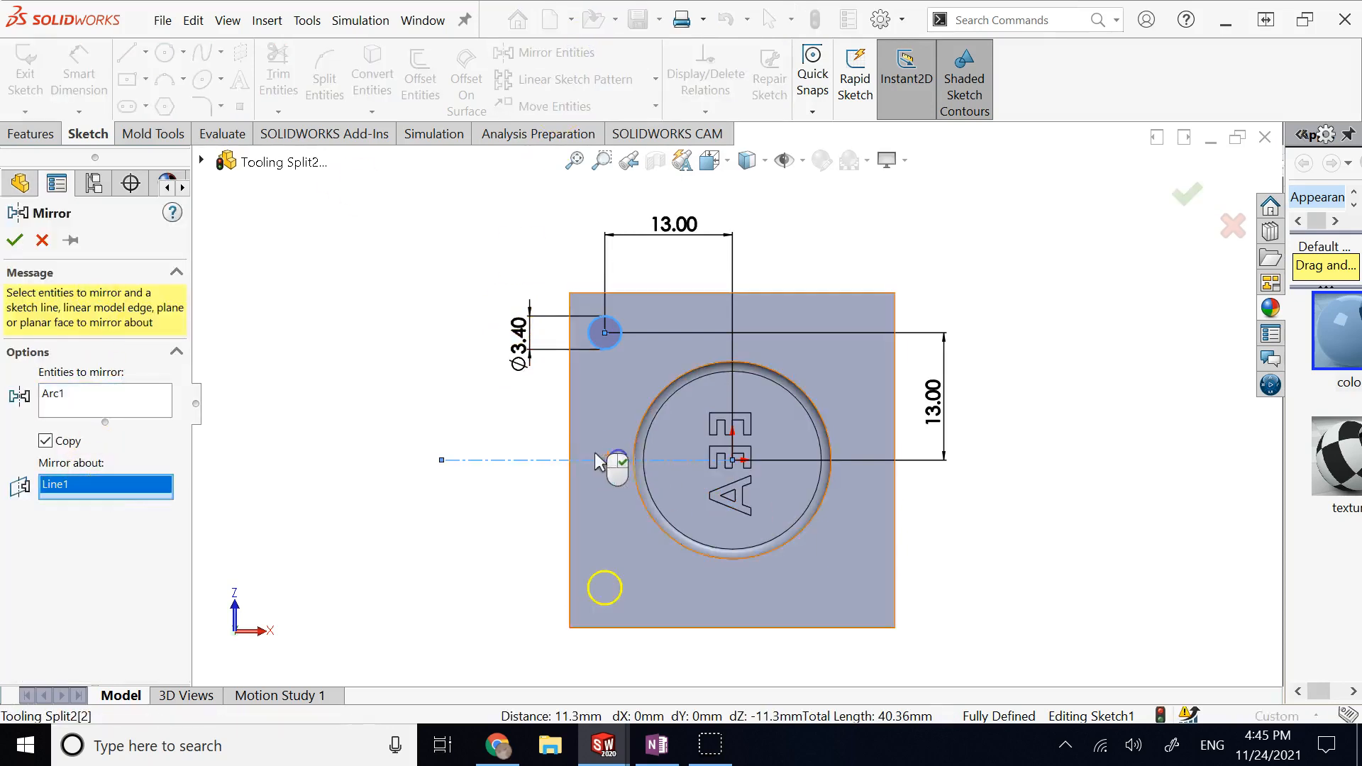
pyautogui.click(19, 240)
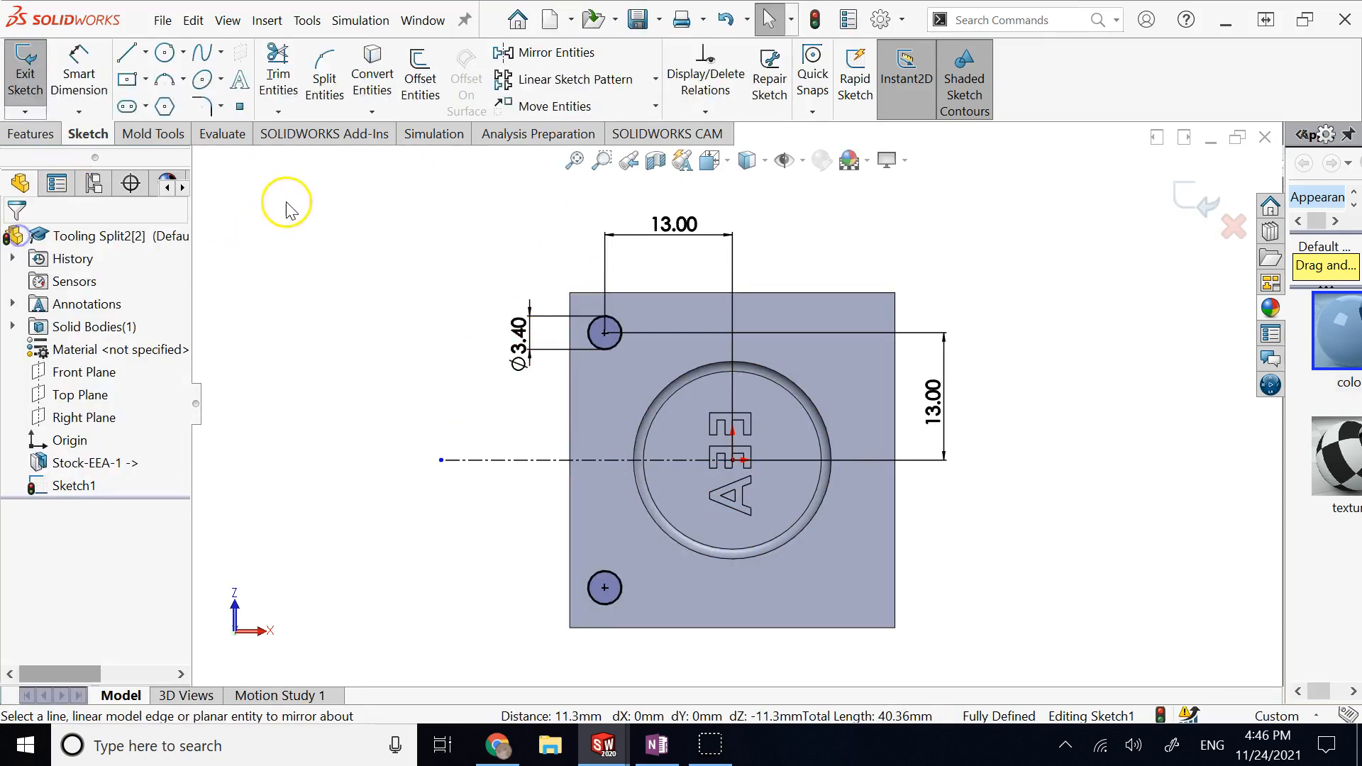
# Sketch a vertical centerline from the origin to a point beyond the block's lower edge.
pyautogui.click(145, 51)
pyautogui.click(174, 107)
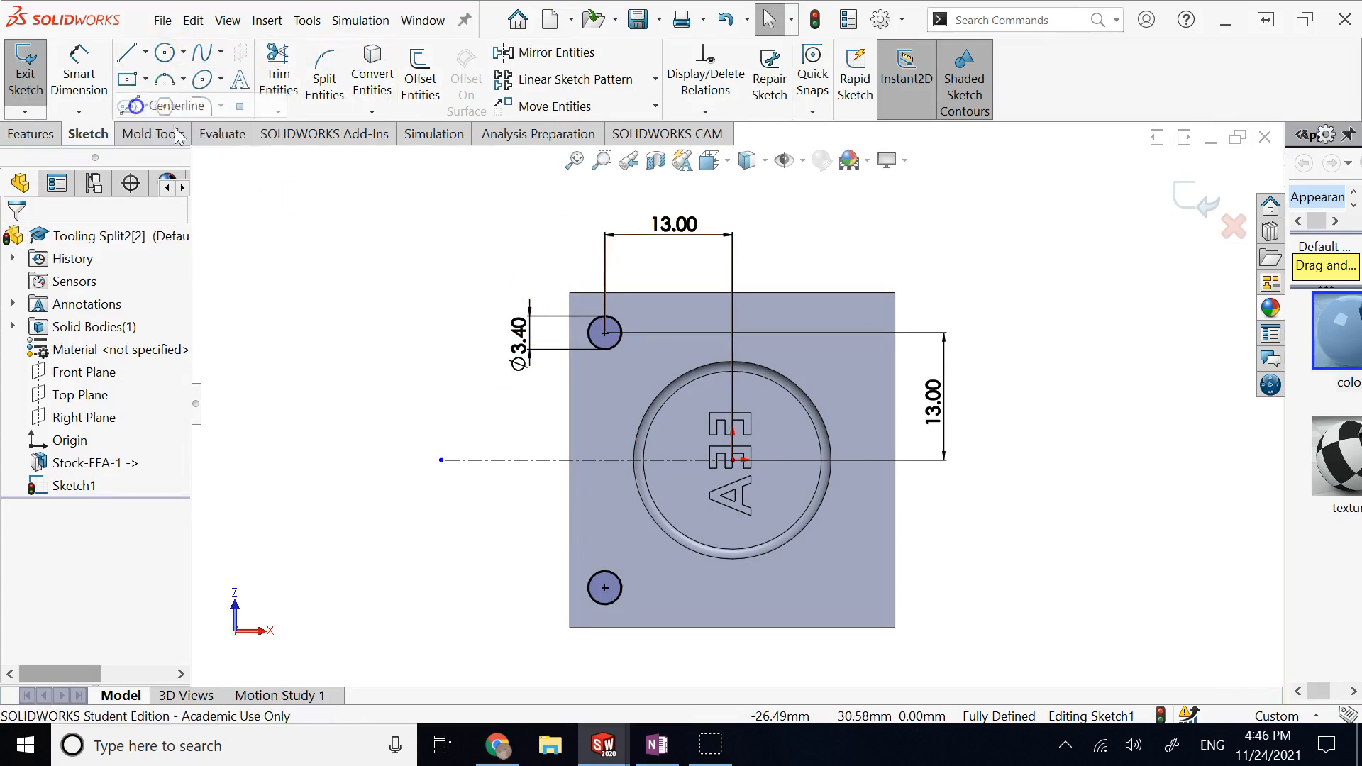
pyautogui.click(734, 460)
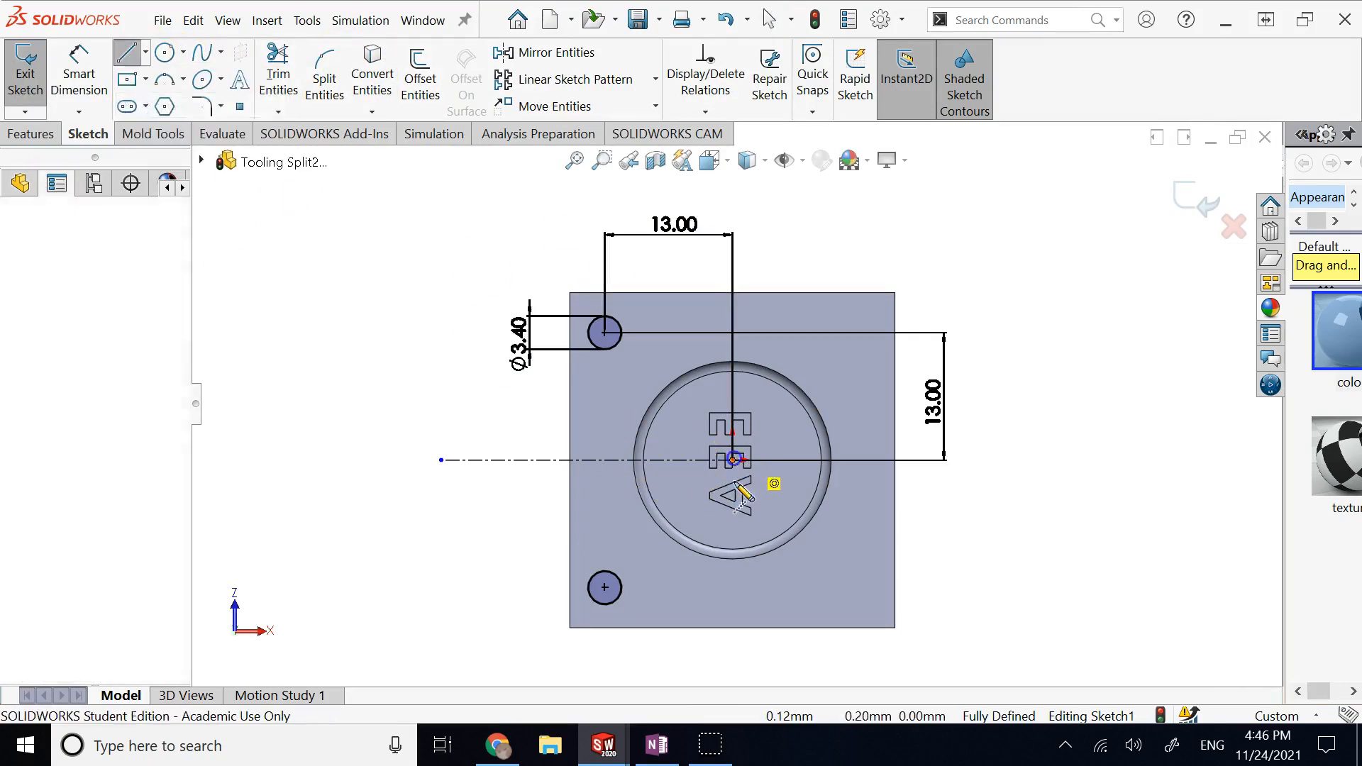
pyautogui.click(733, 663)
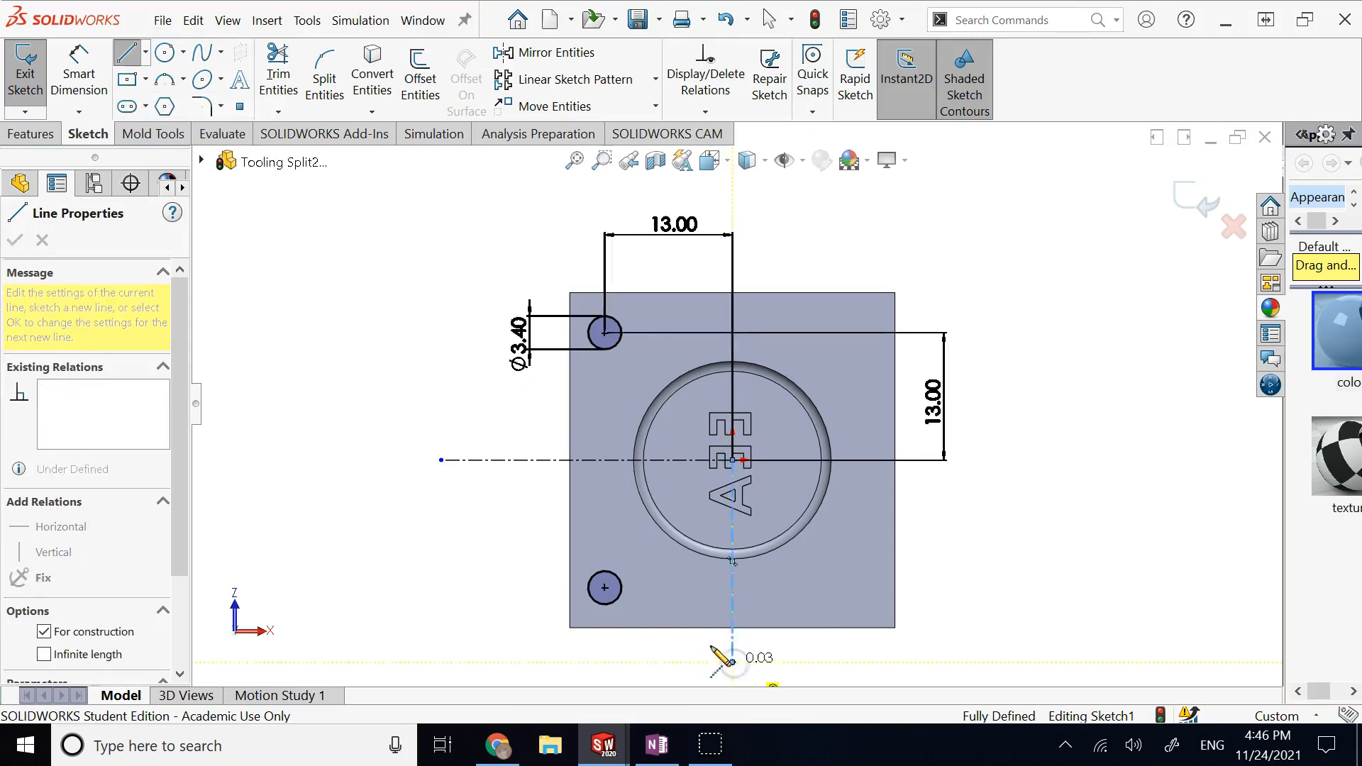
pyautogui.click(127, 52)
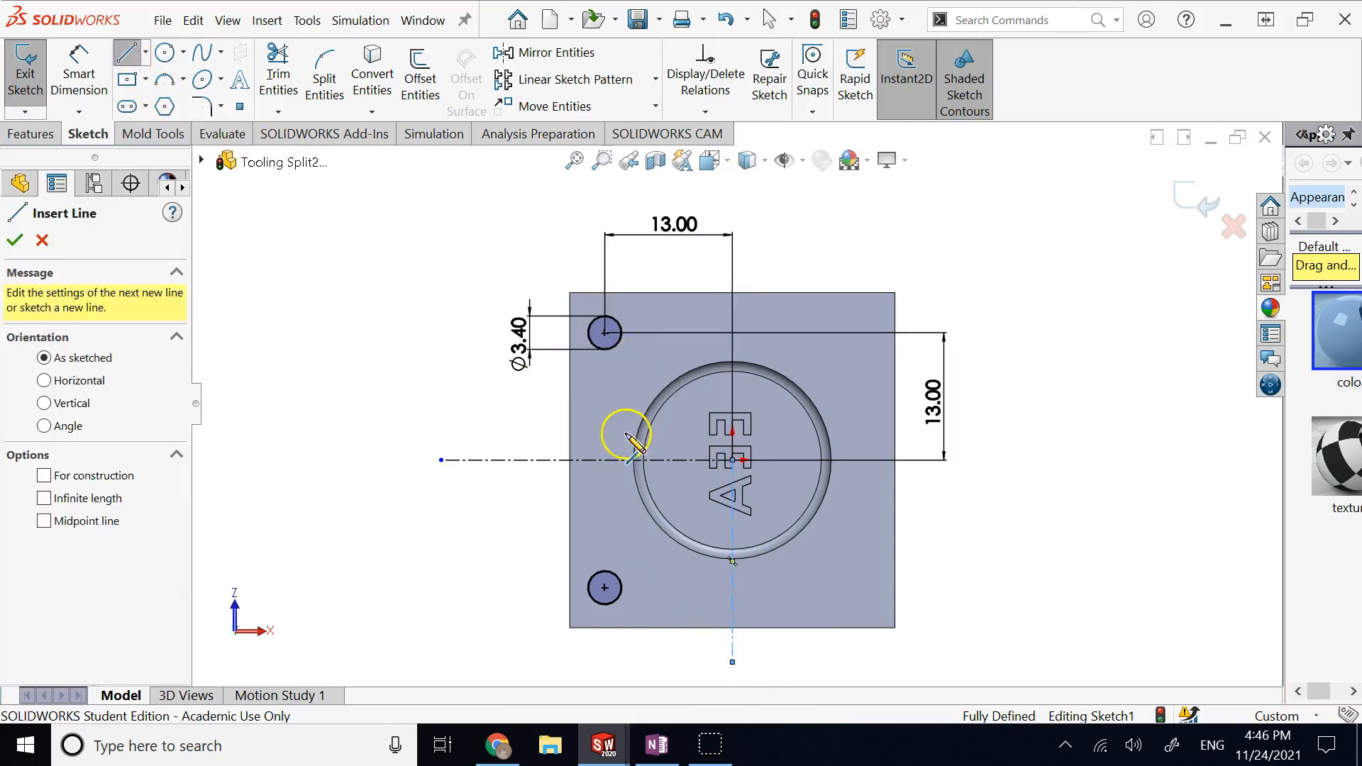
pyautogui.press('Escape')
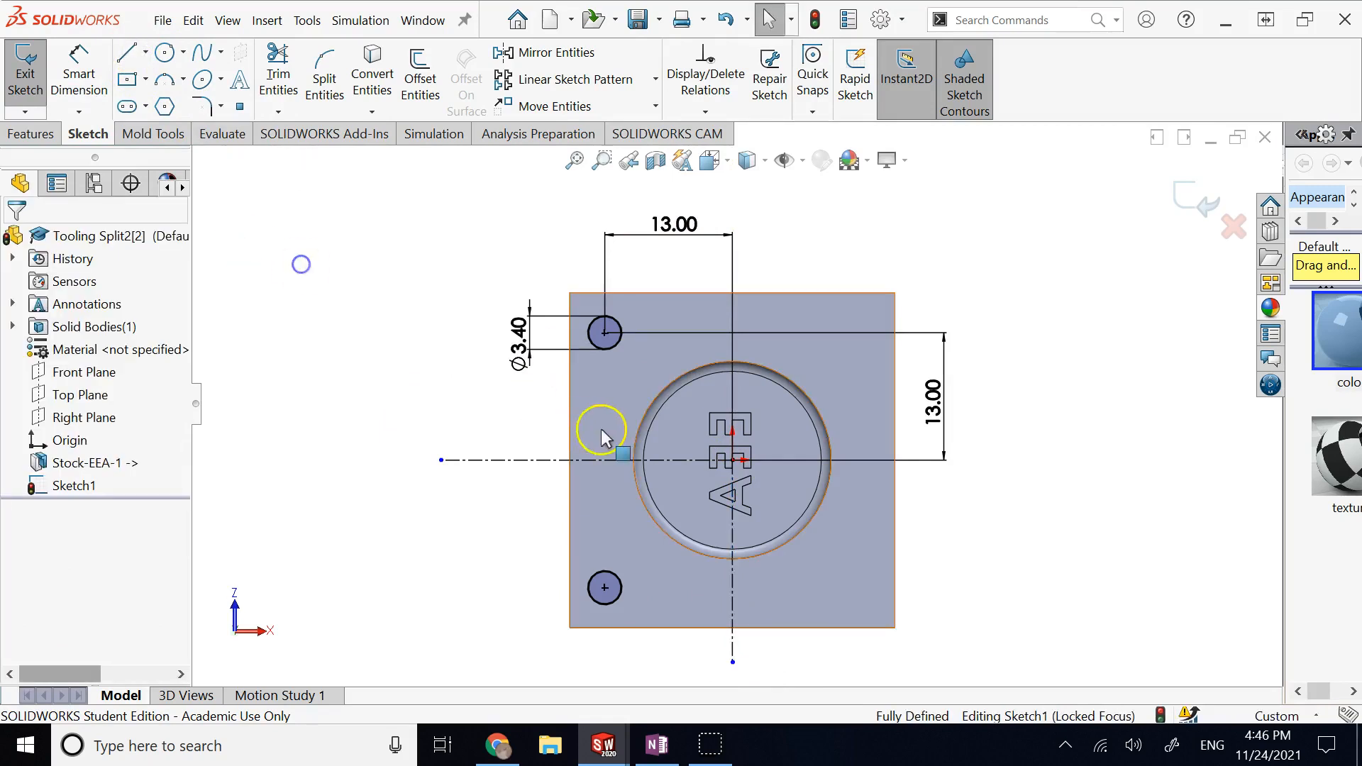
# Mirror the two corner circles about the vertical centerline, keeping the originals, and exit the sketch.
pyautogui.click(607, 346)
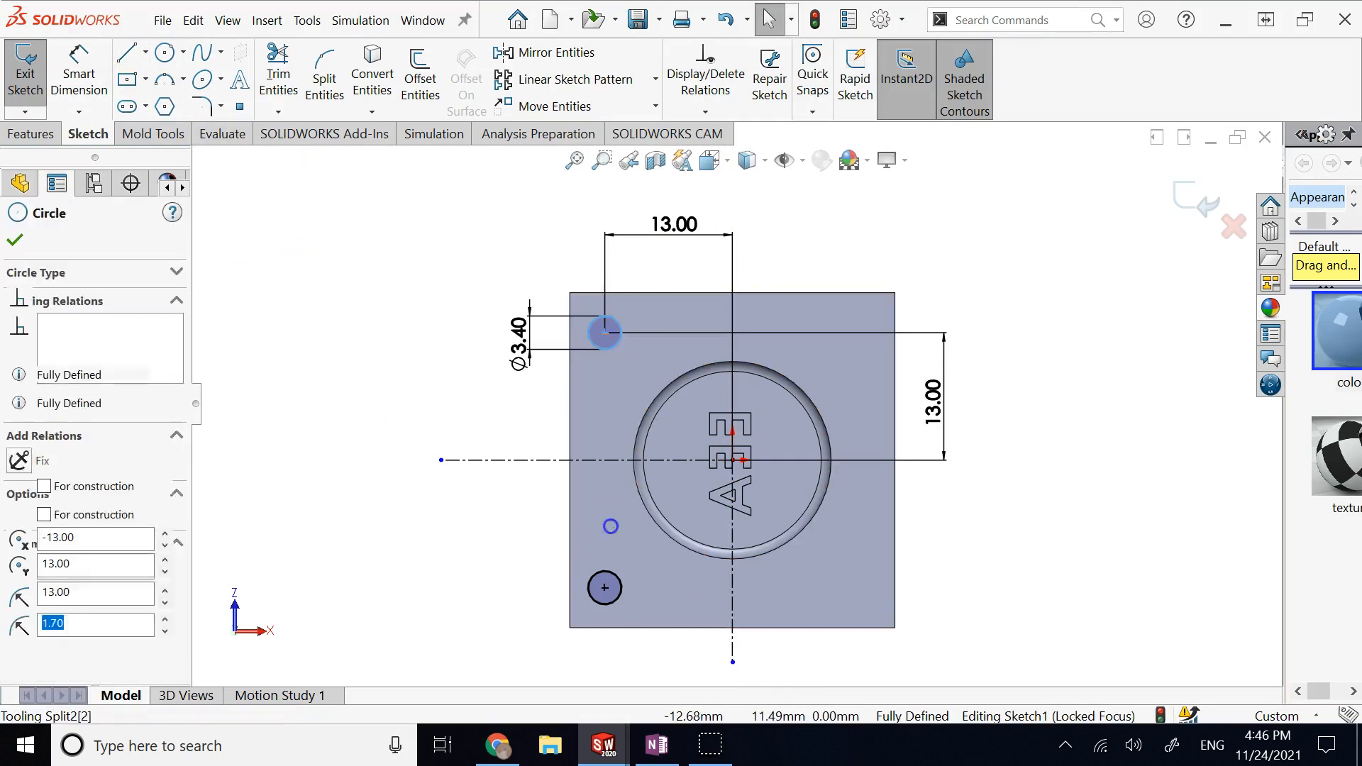
pyautogui.keyDown('ctrl'); pyautogui.click(608, 586); pyautogui.keyUp('ctrl')
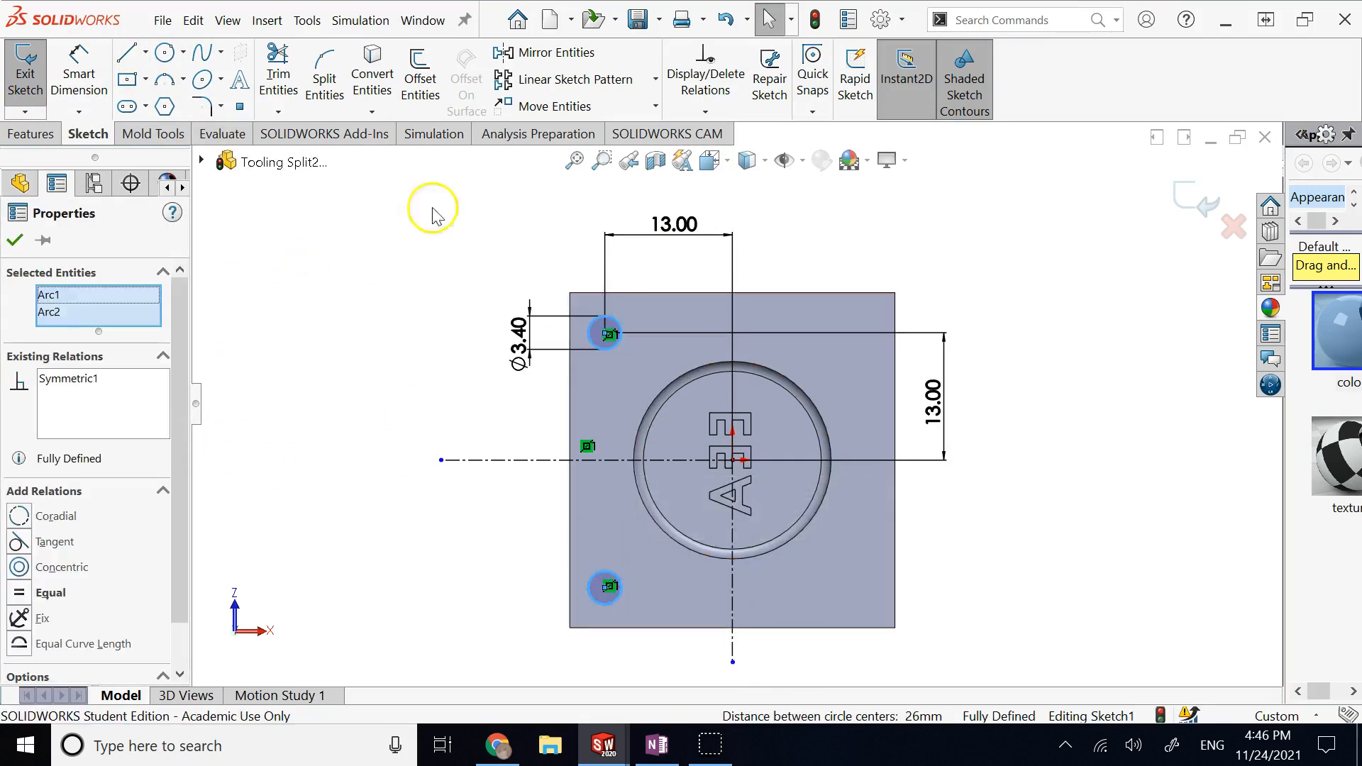
pyautogui.click(512, 53)
pyautogui.click(124, 493)
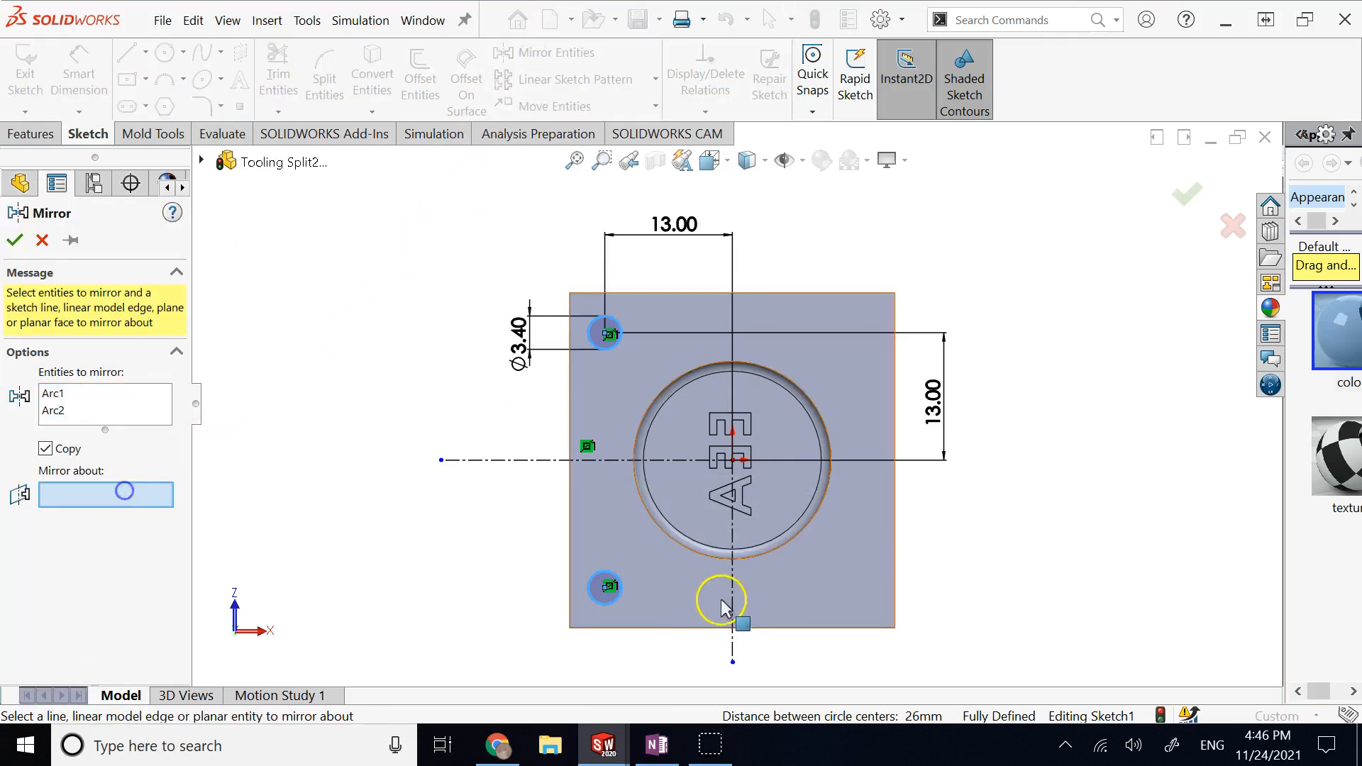
pyautogui.click(733, 602)
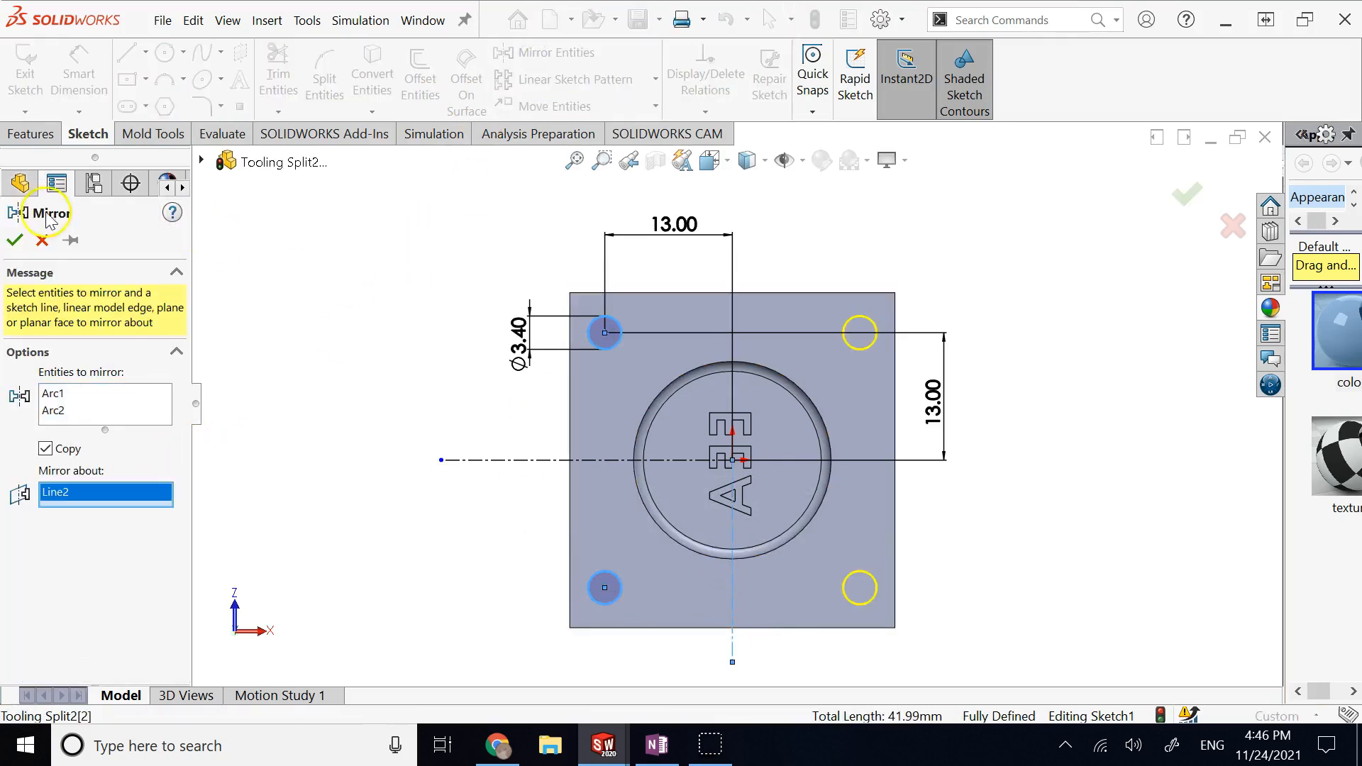
pyautogui.click(17, 240)
pyautogui.click(1189, 206)
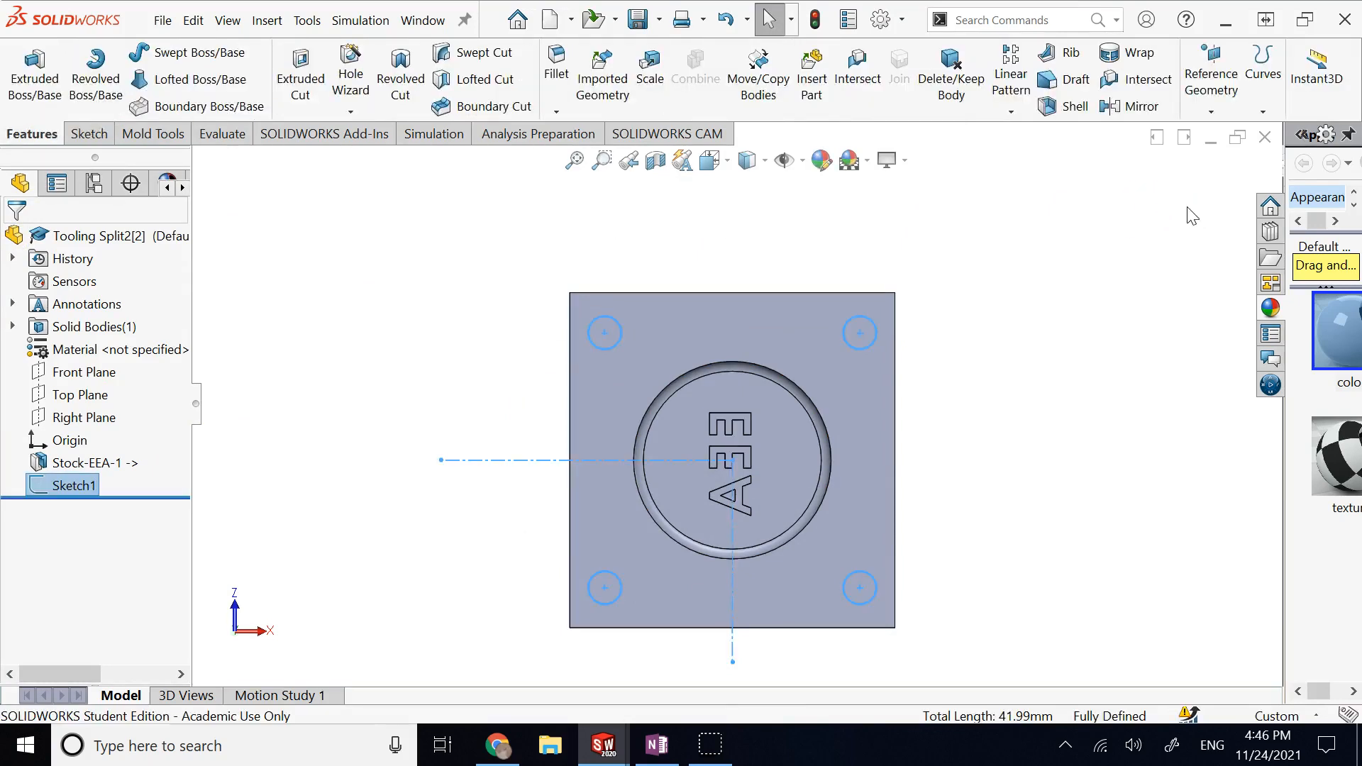
# Cut the four corner circles into the block with a blind extruded cut 15.2 mm deep.
pyautogui.hotkey('ctrl', '7')
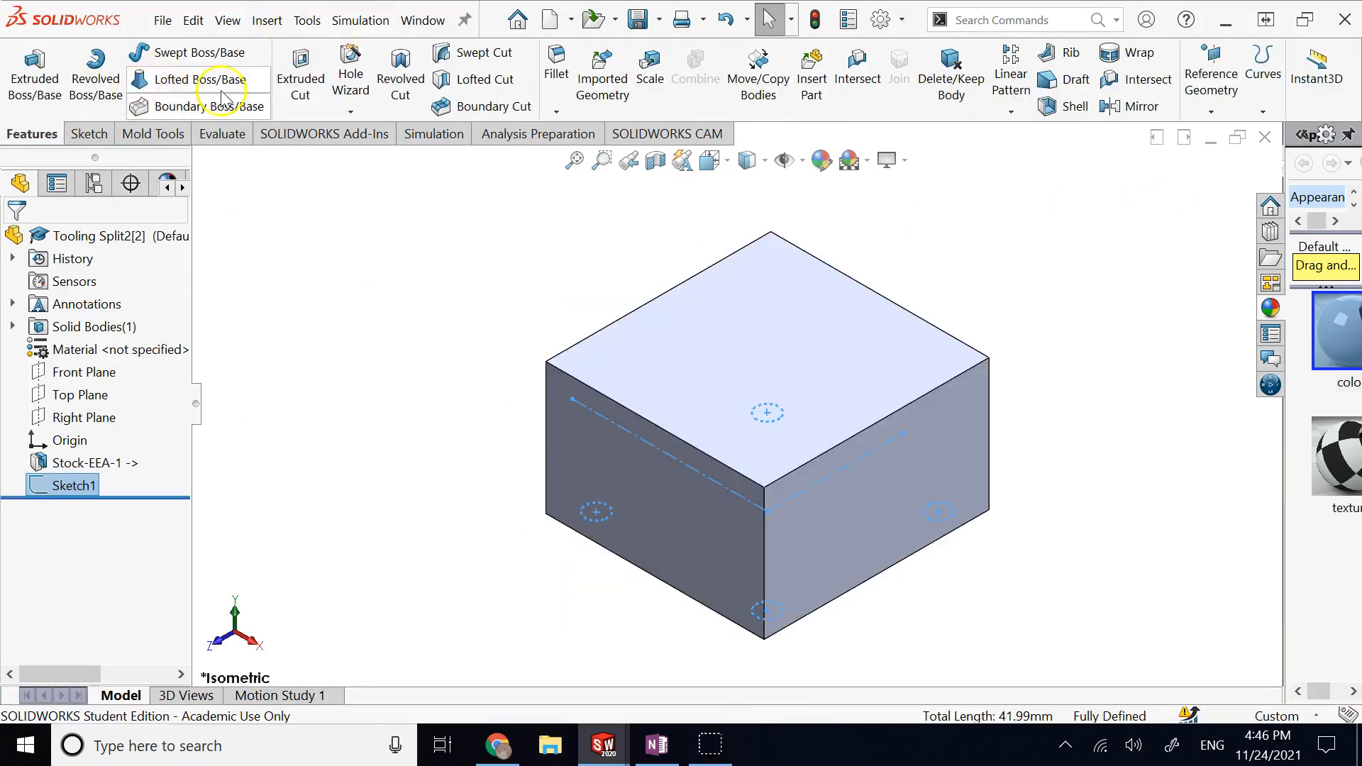
pyautogui.click(320, 99)
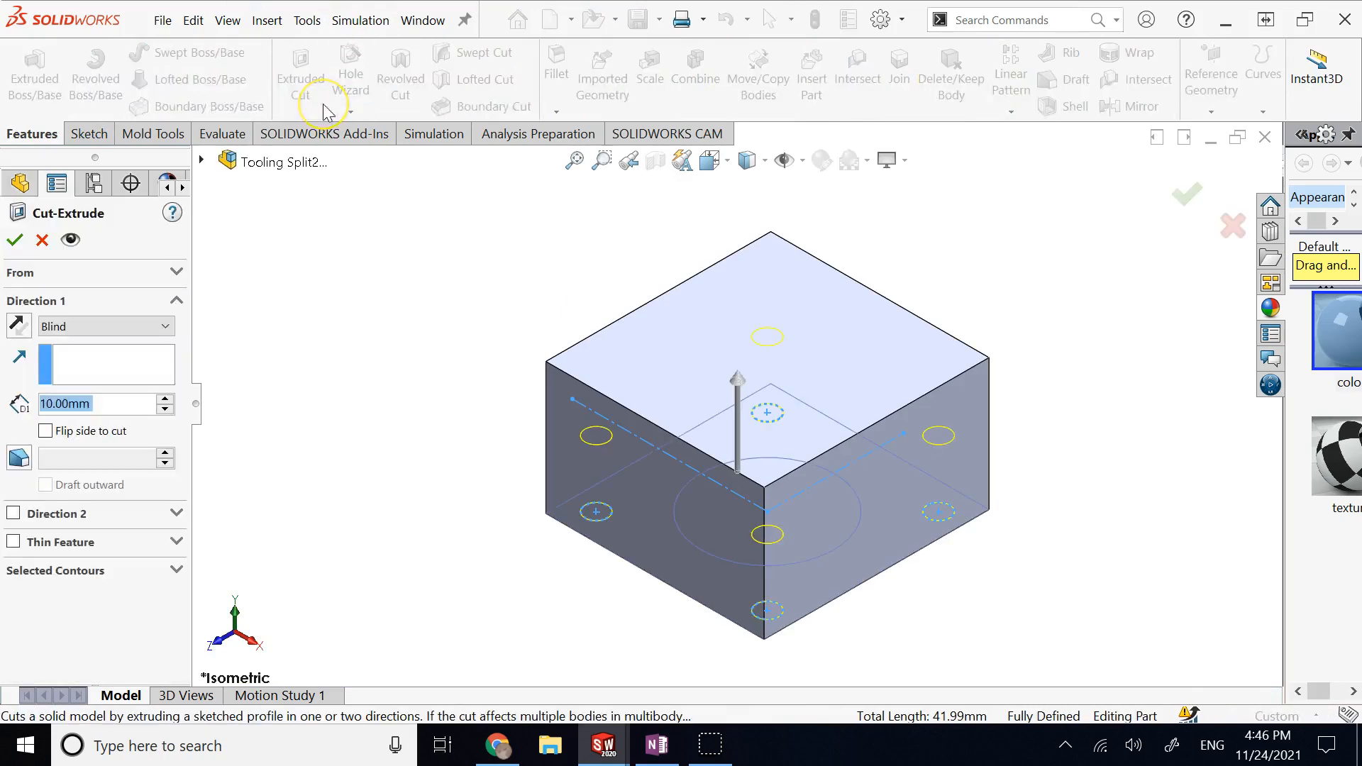
pyautogui.write('15.2')
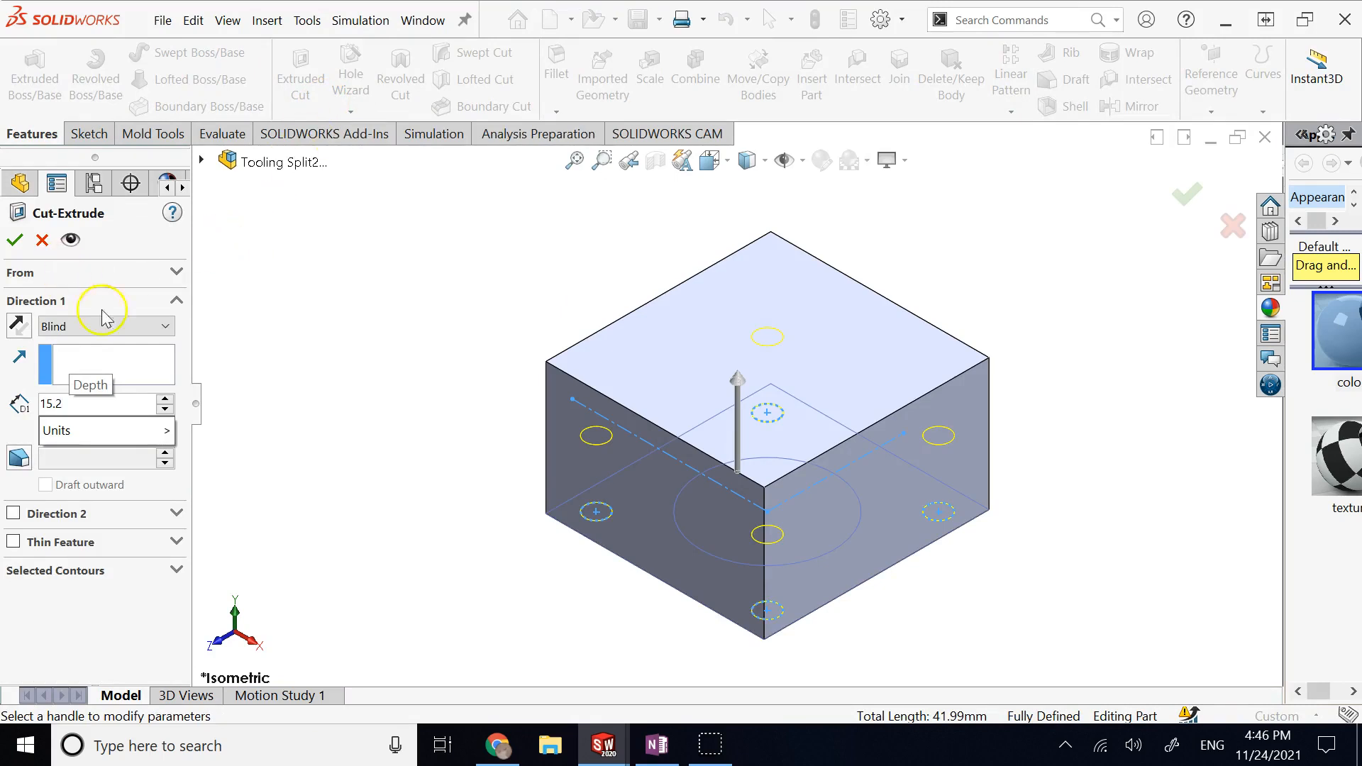
pyautogui.press('Return')
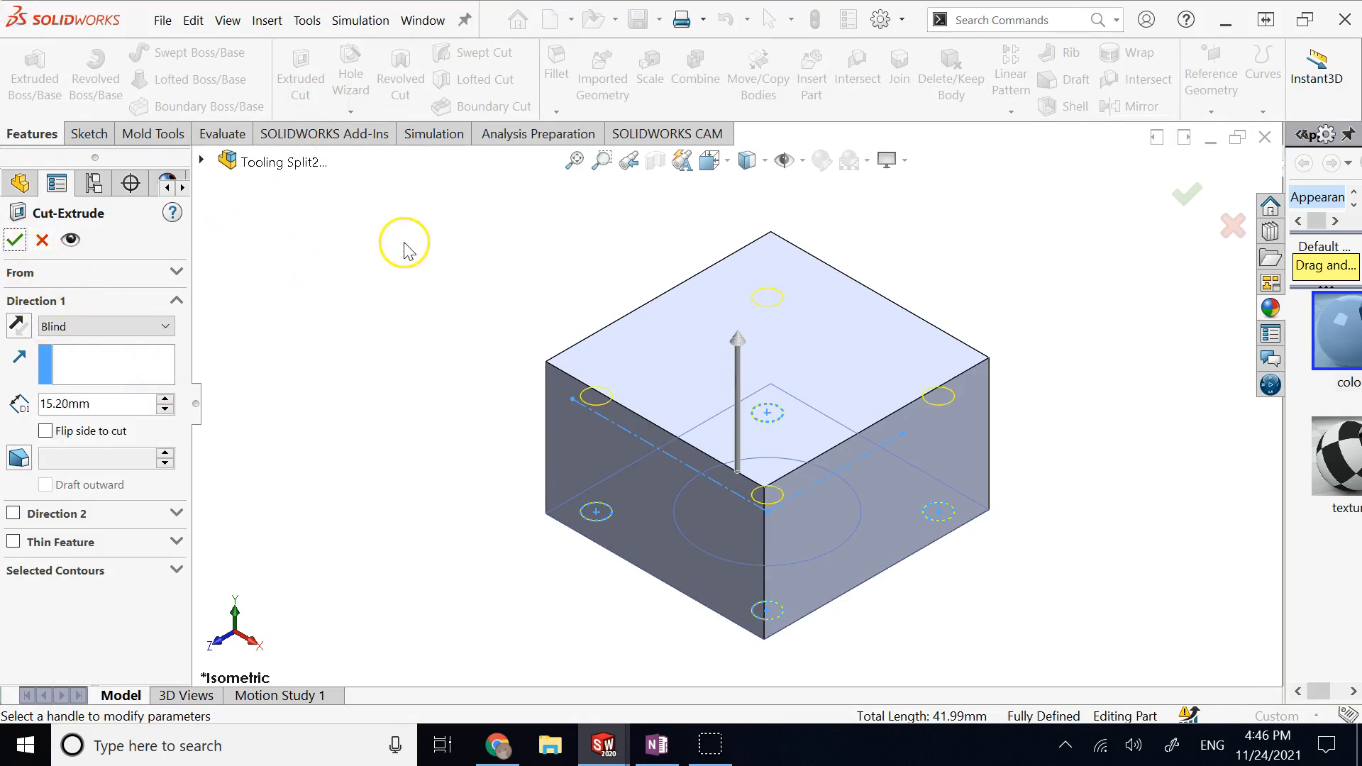
pyautogui.click(14, 240)
# Examine the four corner holes and the EEA cavity on the block's underside from several angles.
pyautogui.moveTo(564, 385); pyautogui.dragTo(836, 478, button='middle')
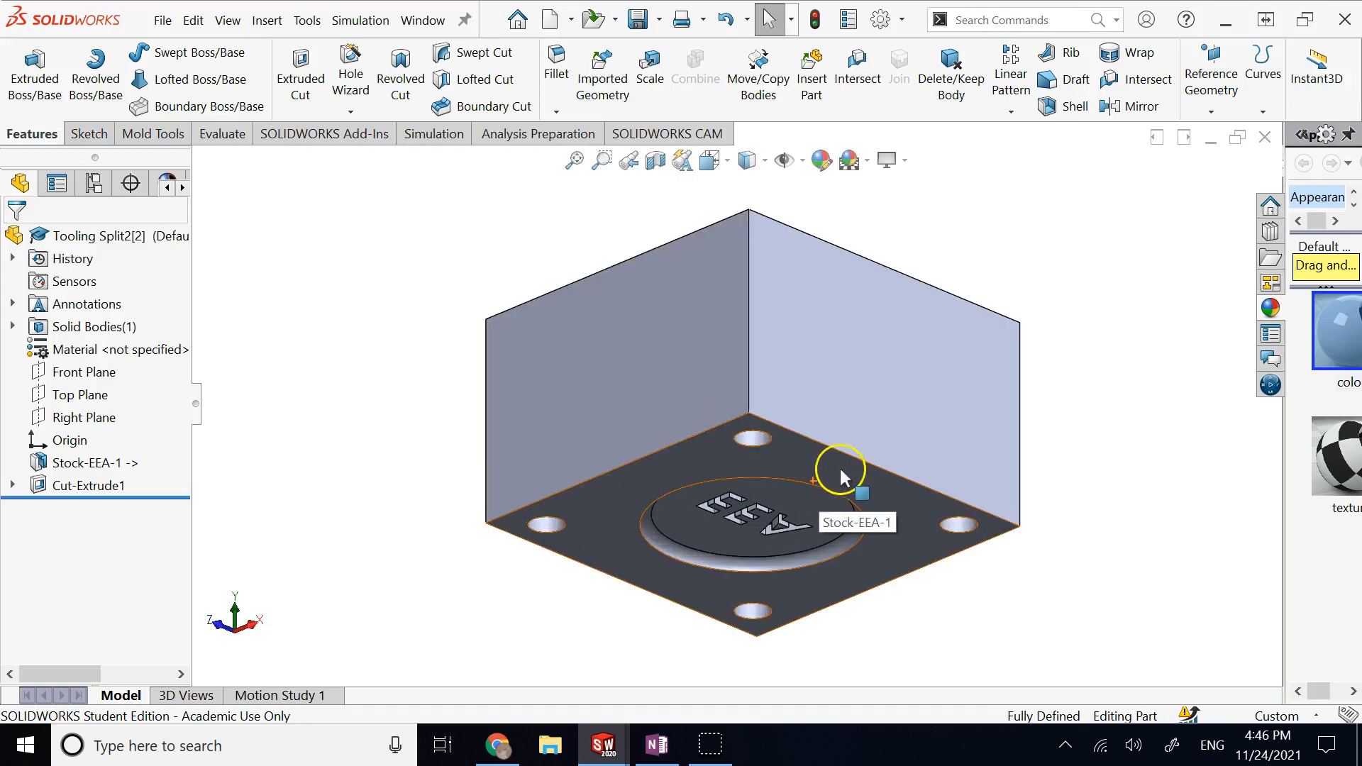
pyautogui.click(840, 469)
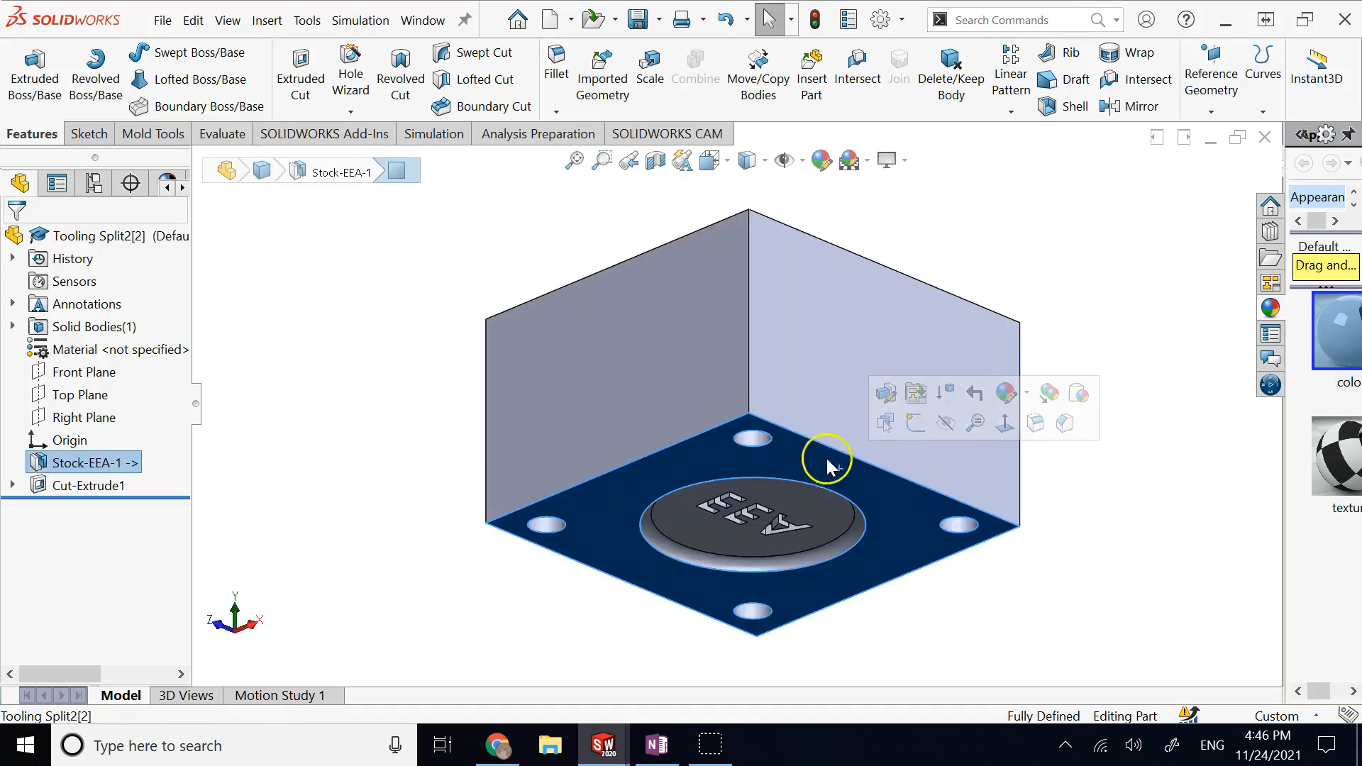
pyautogui.press('Down')
pyautogui.press('Down')
pyautogui.press('Down')
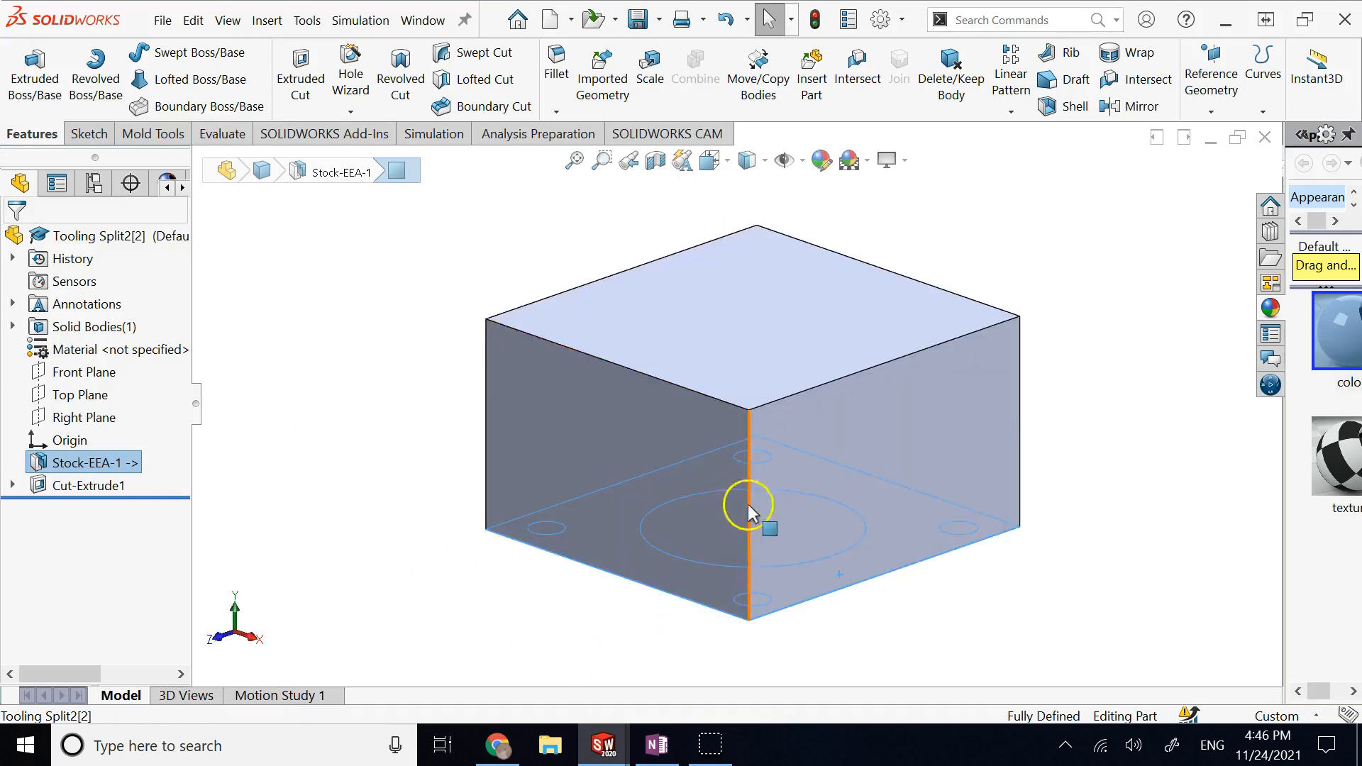
pyautogui.press('Up')
pyautogui.press('Up')
pyautogui.press('Up')
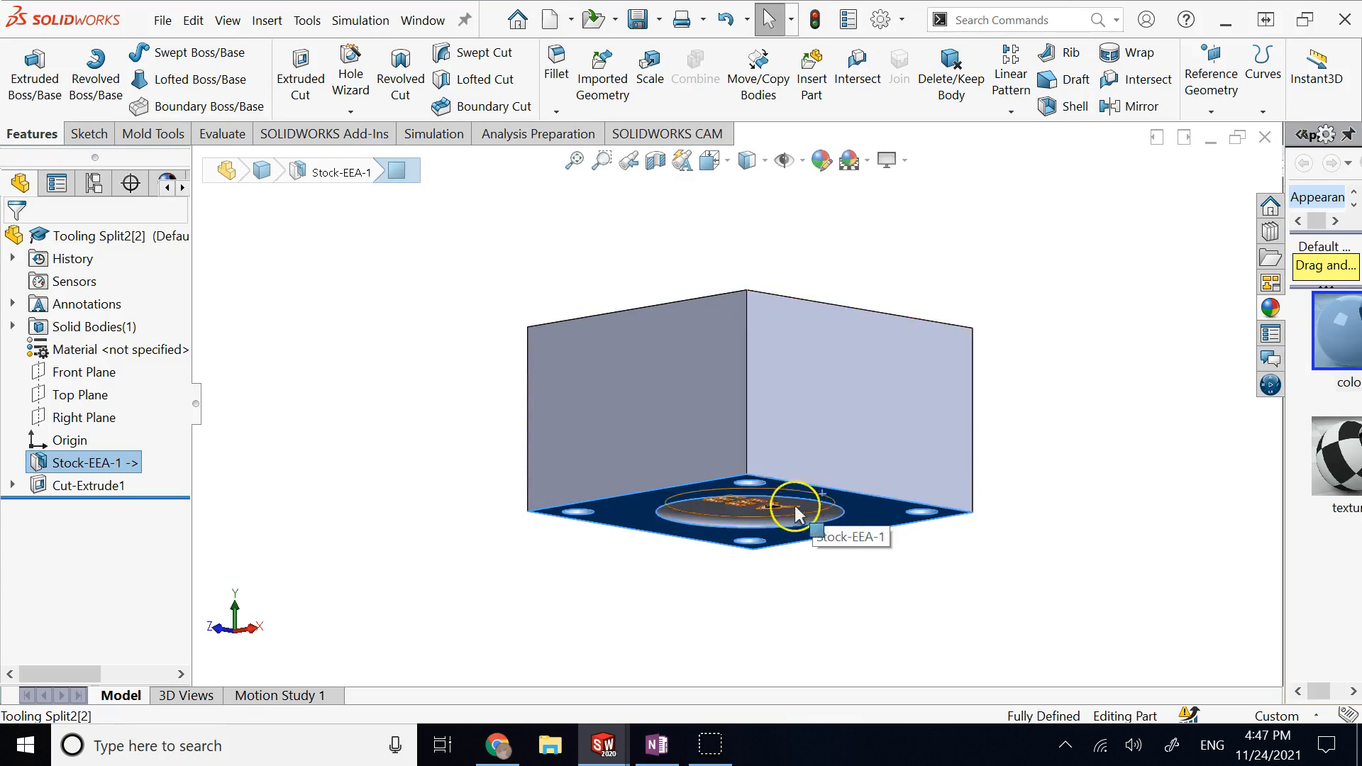
pyautogui.hotkey('ctrl', '7')
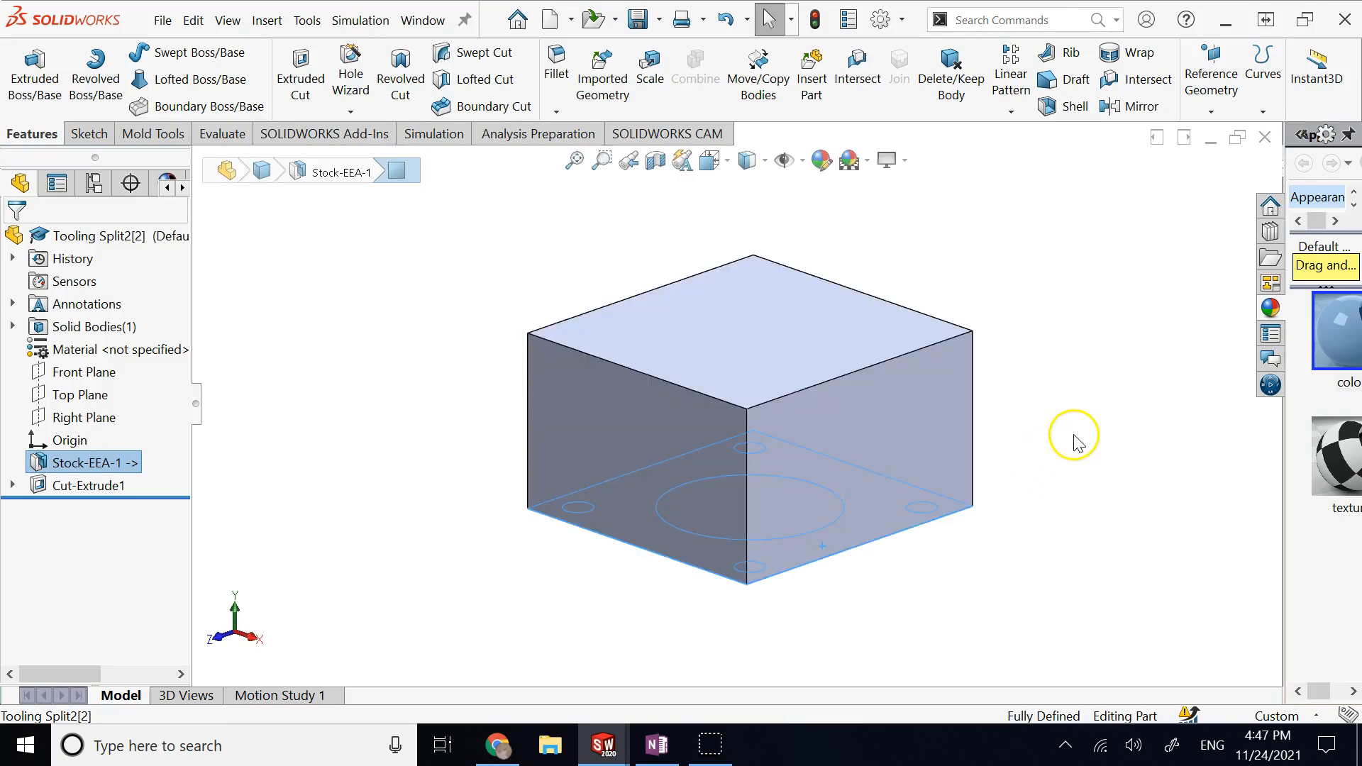
# Save the mold half with the corner holes and close all open documents.
pyautogui.click(1073, 435)
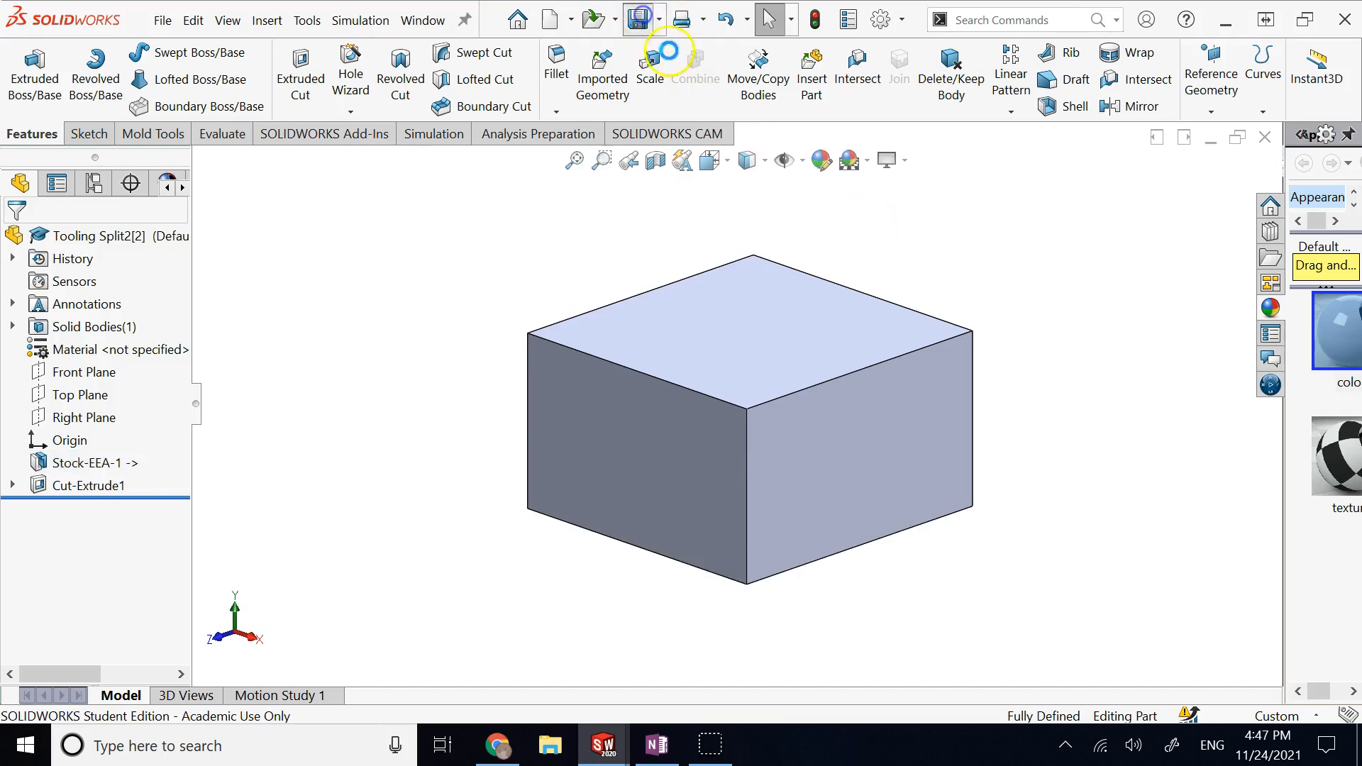
pyautogui.click(1267, 138)
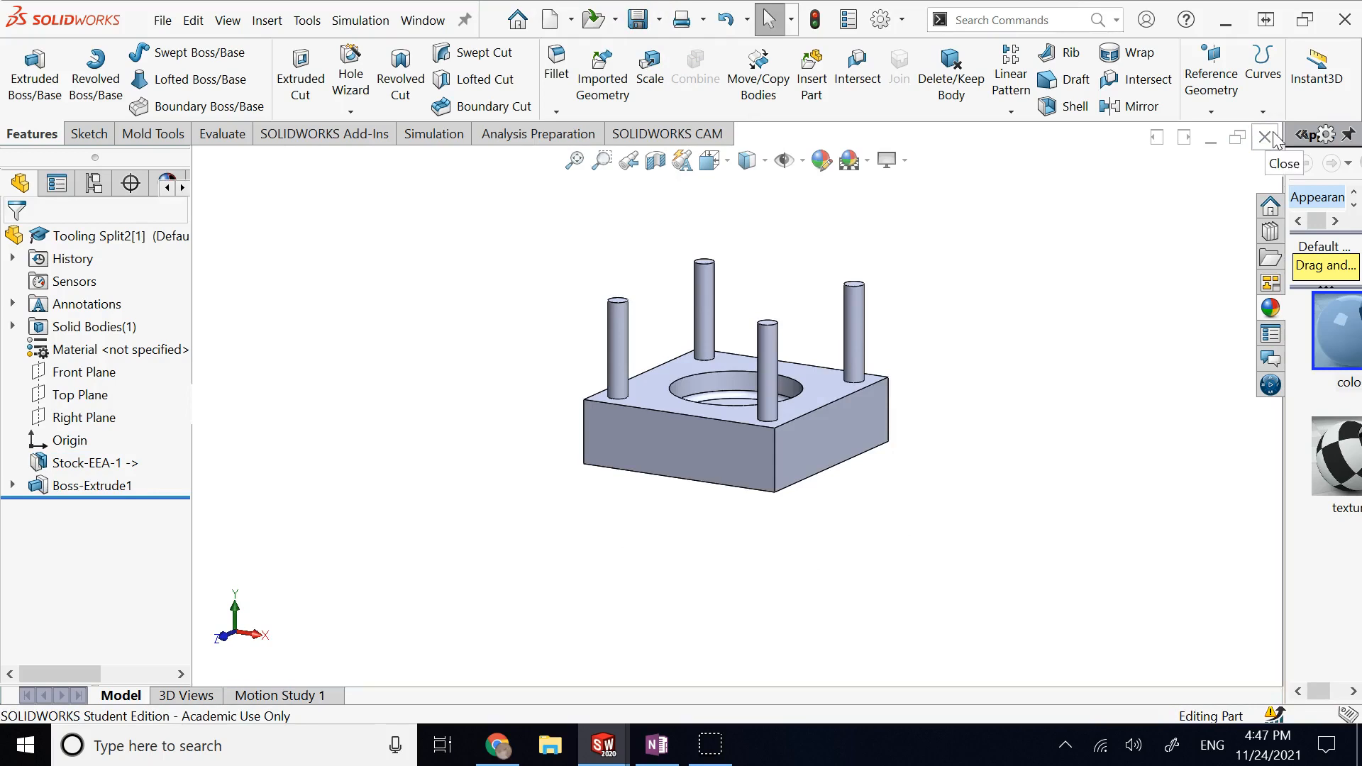
pyautogui.click(1269, 137)
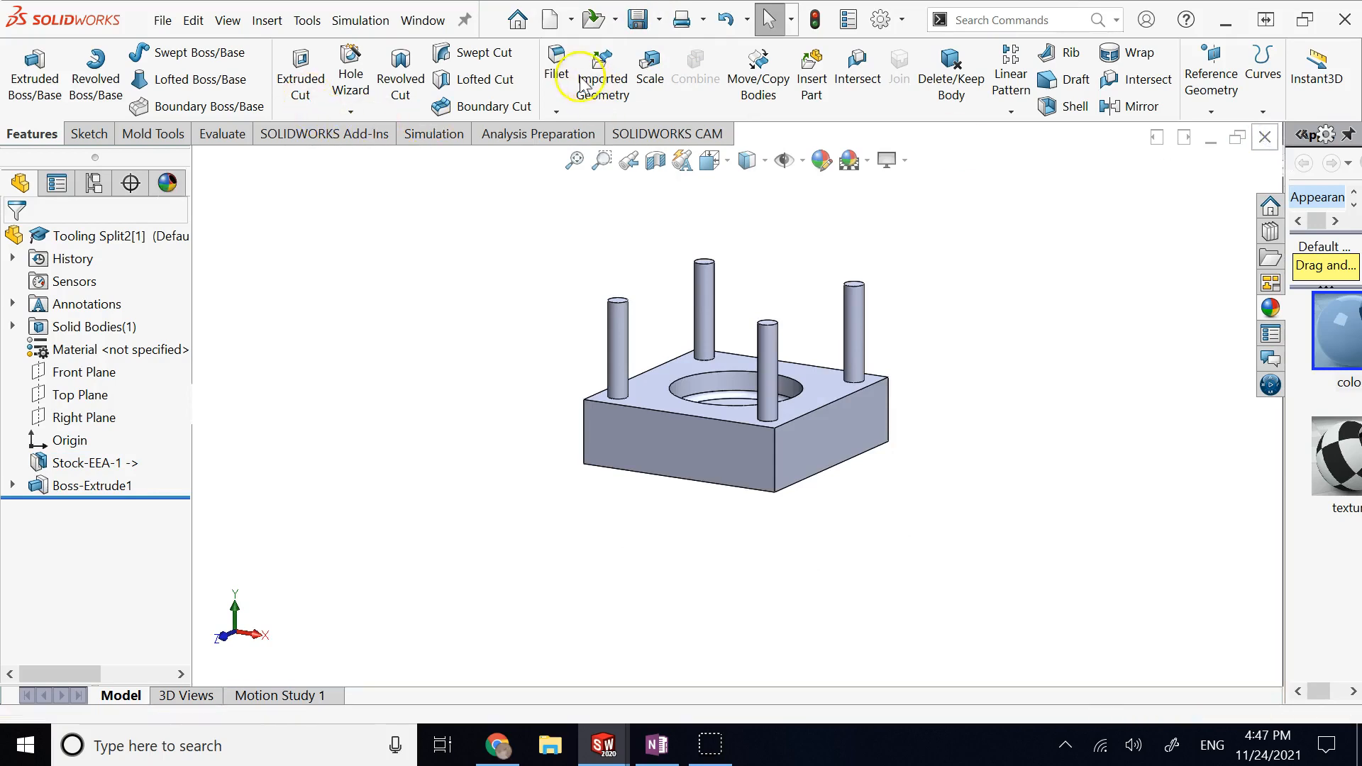
pyautogui.click(1265, 138)
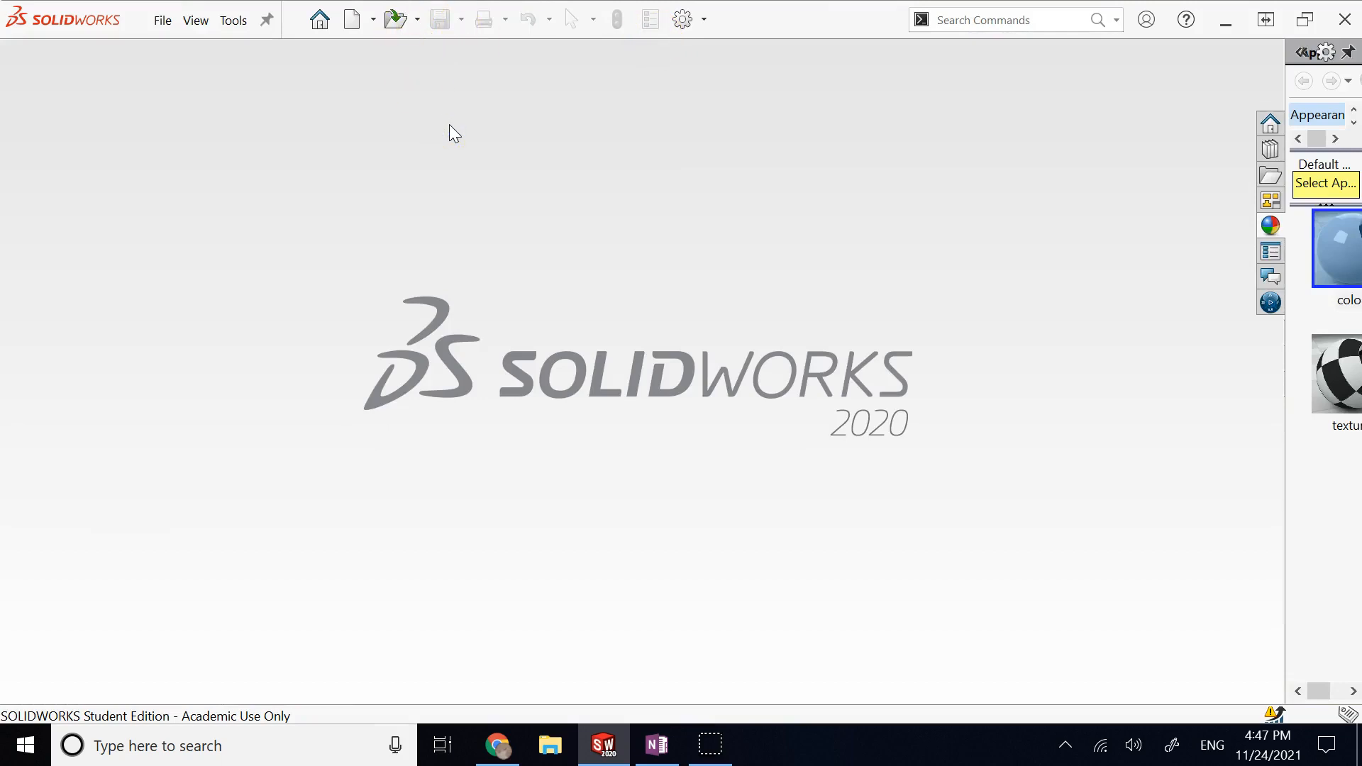
# Open the part Tooling Split2[2] from the Downloads folder.
pyautogui.click(408, 28)
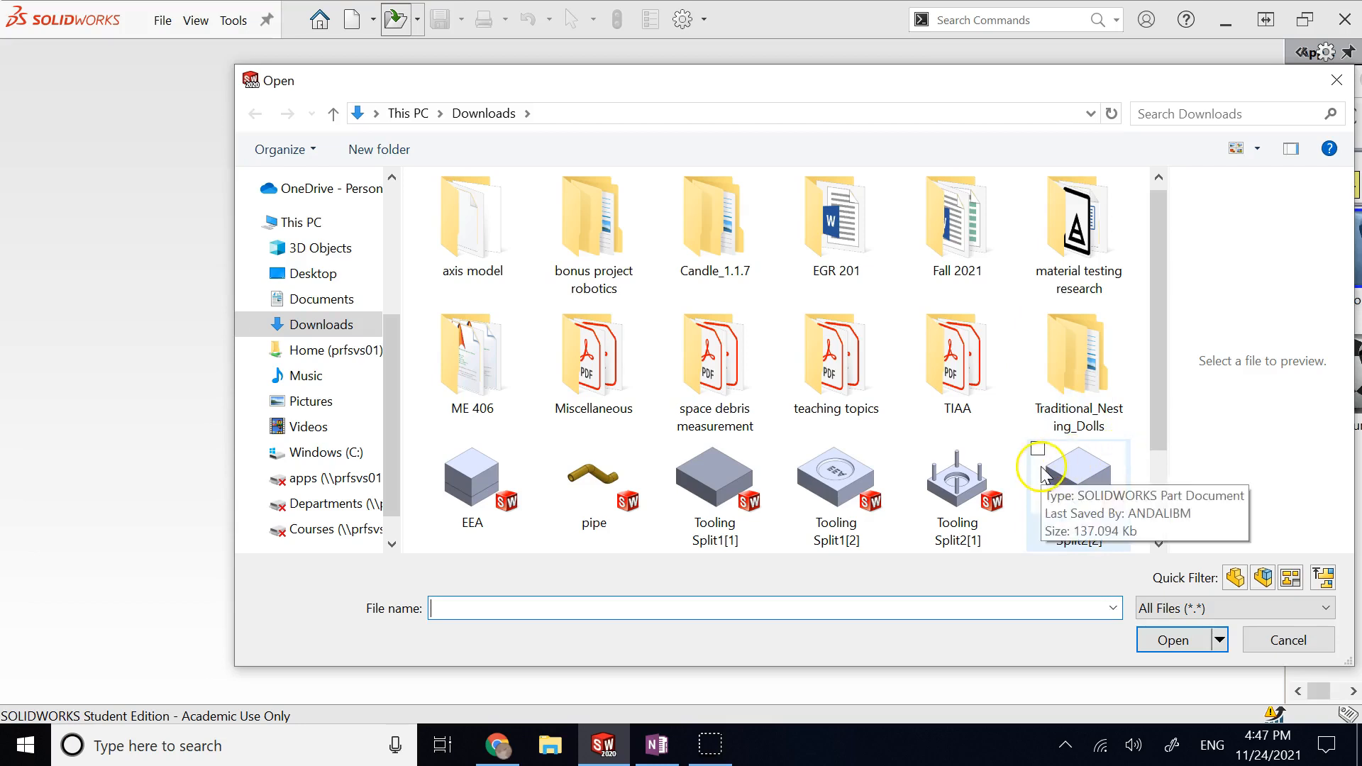
pyautogui.click(1079, 468)
pyautogui.click(1164, 638)
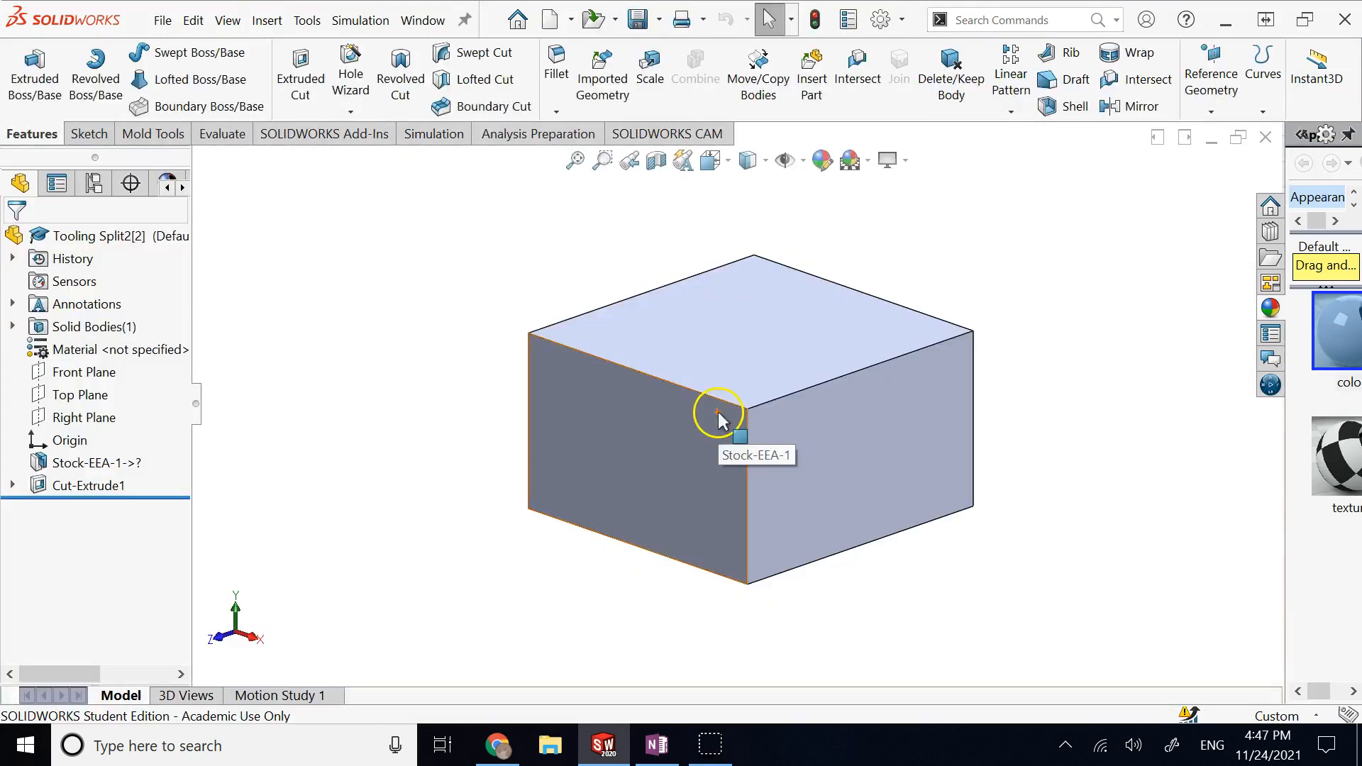
# Start a sketch on the block's top face and draw a circle about 2.7 mm in diameter centered on the origin.
pyautogui.click(733, 338)
pyautogui.click(799, 297)
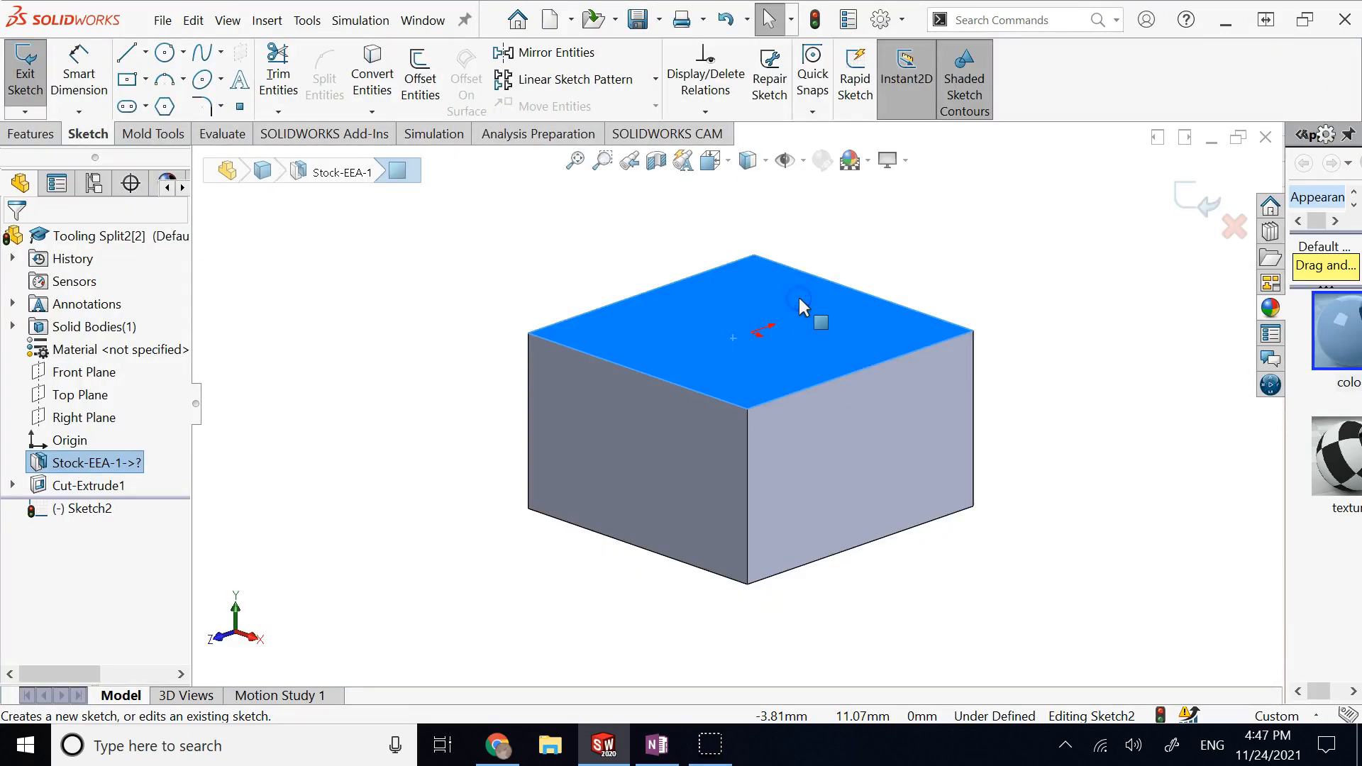
pyautogui.click(168, 52)
pyautogui.click(738, 403)
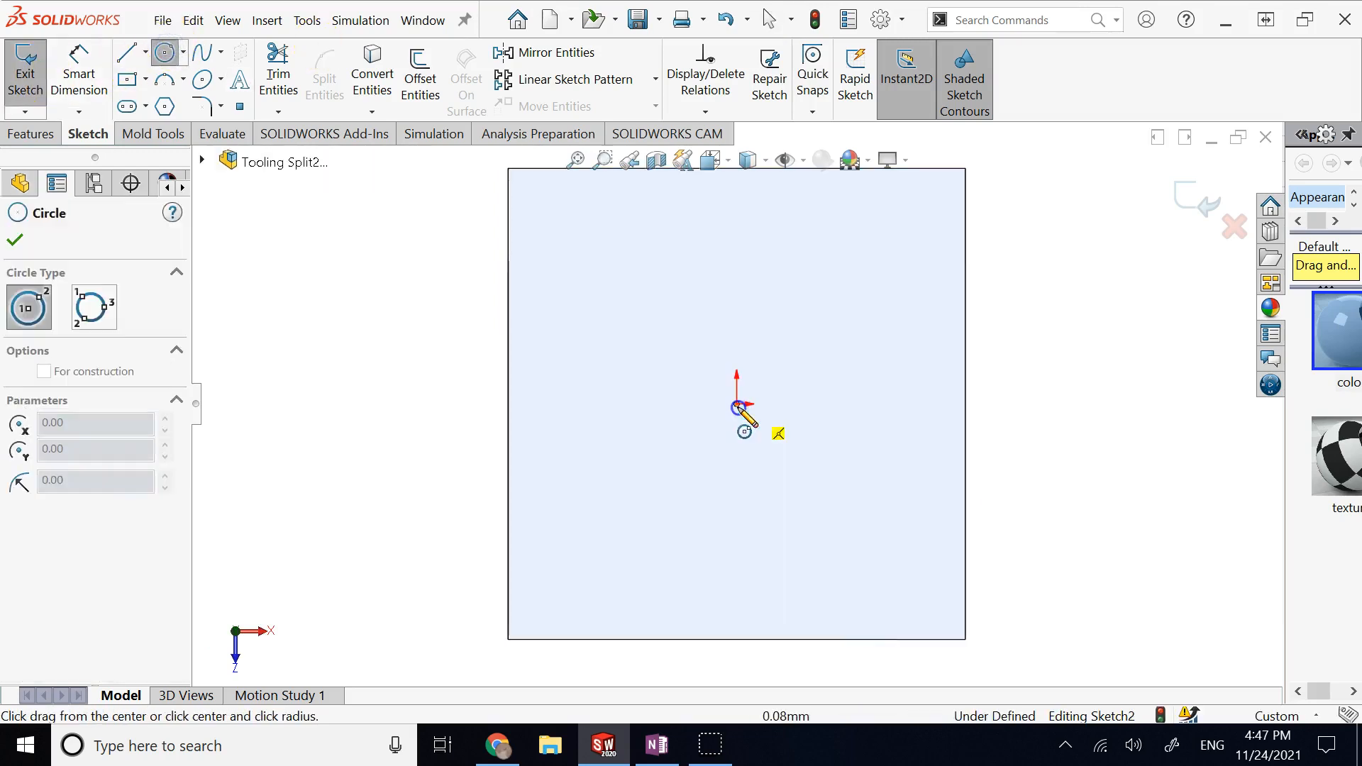
pyautogui.click(750, 391)
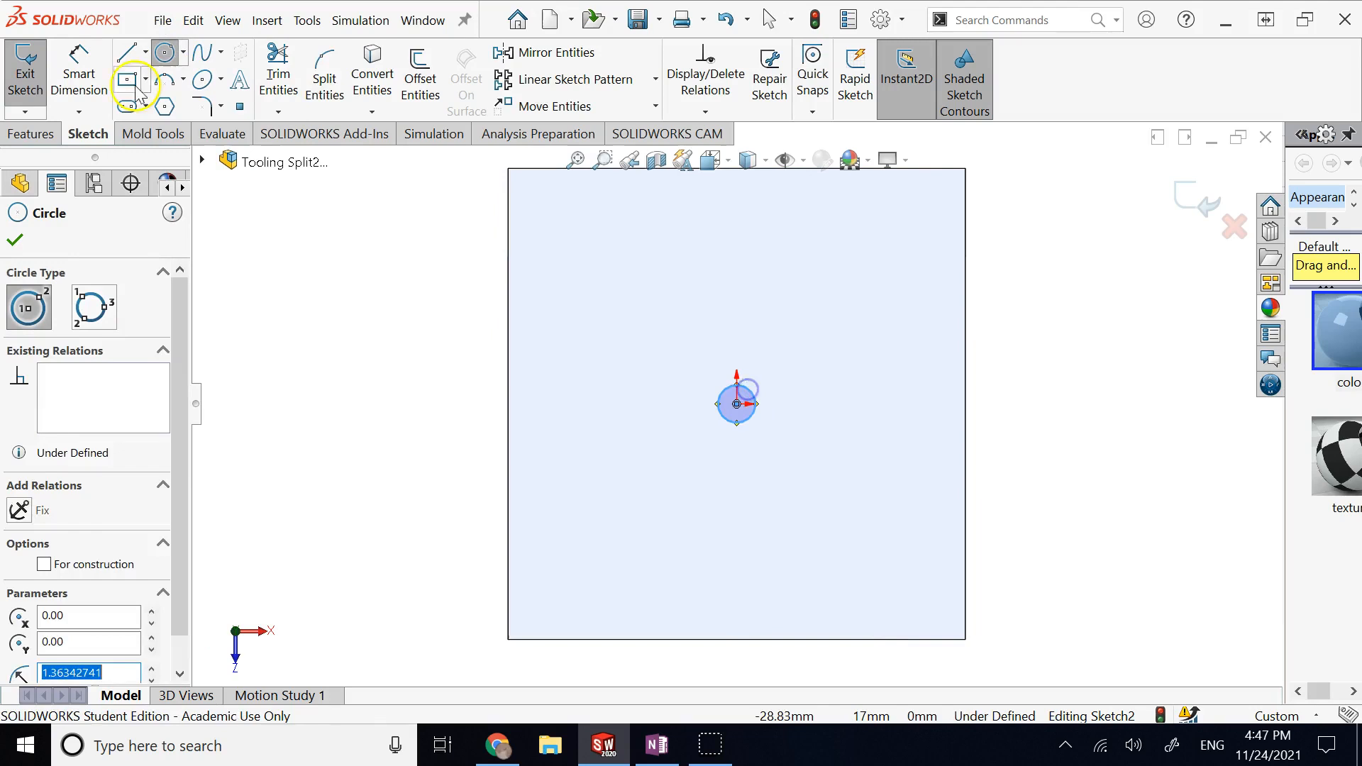
# Dimension the central circle's diameter as 2 mm and exit the sketch.
pyautogui.click(90, 74)
pyautogui.click(750, 416)
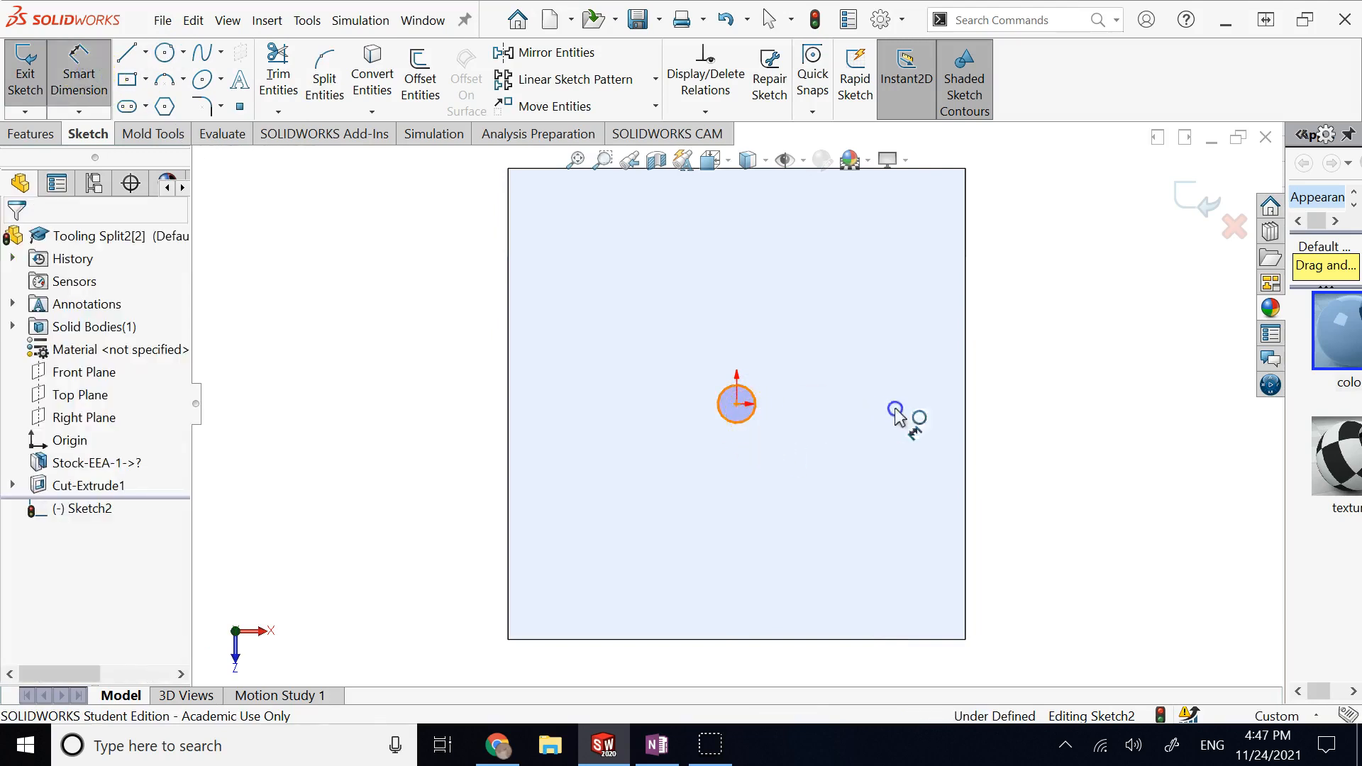
pyautogui.click(1013, 409)
pyautogui.click(1014, 411)
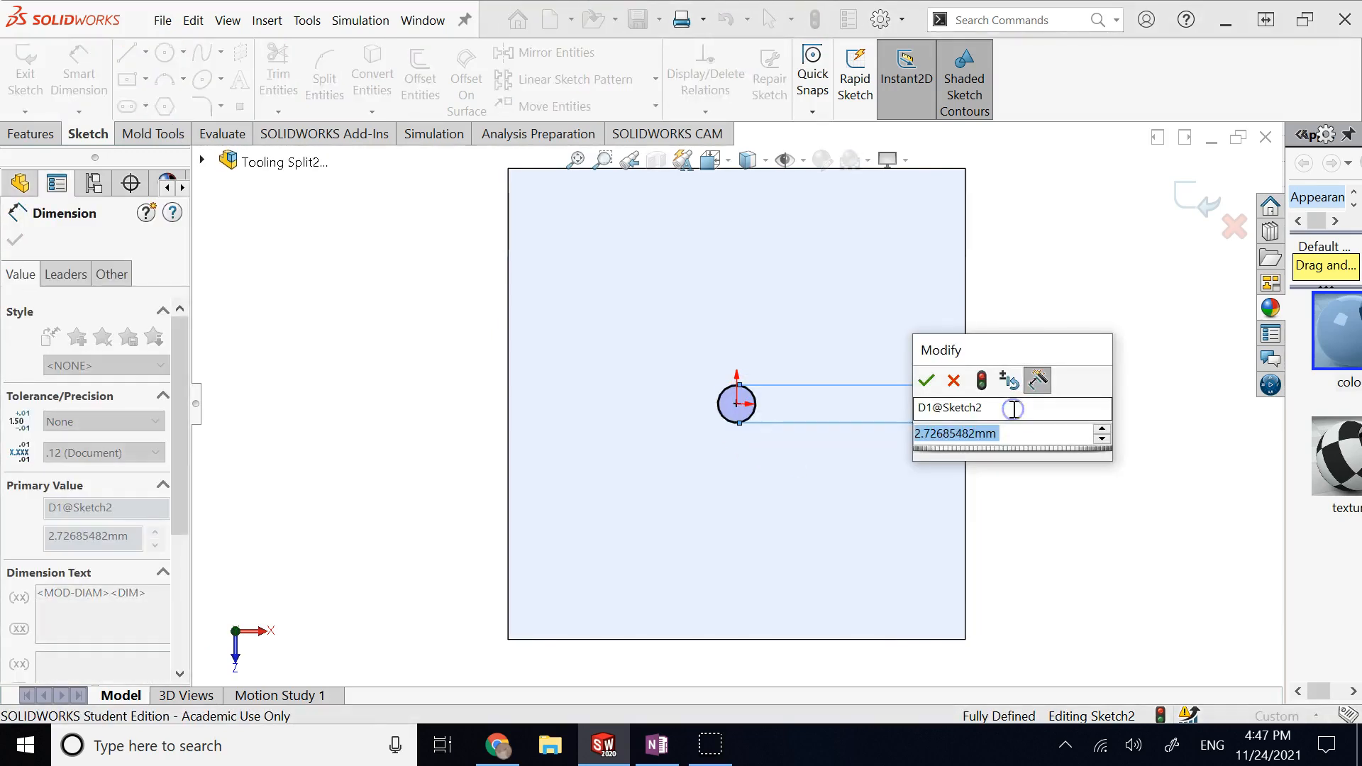
pyautogui.write('2')
pyautogui.press('Return')
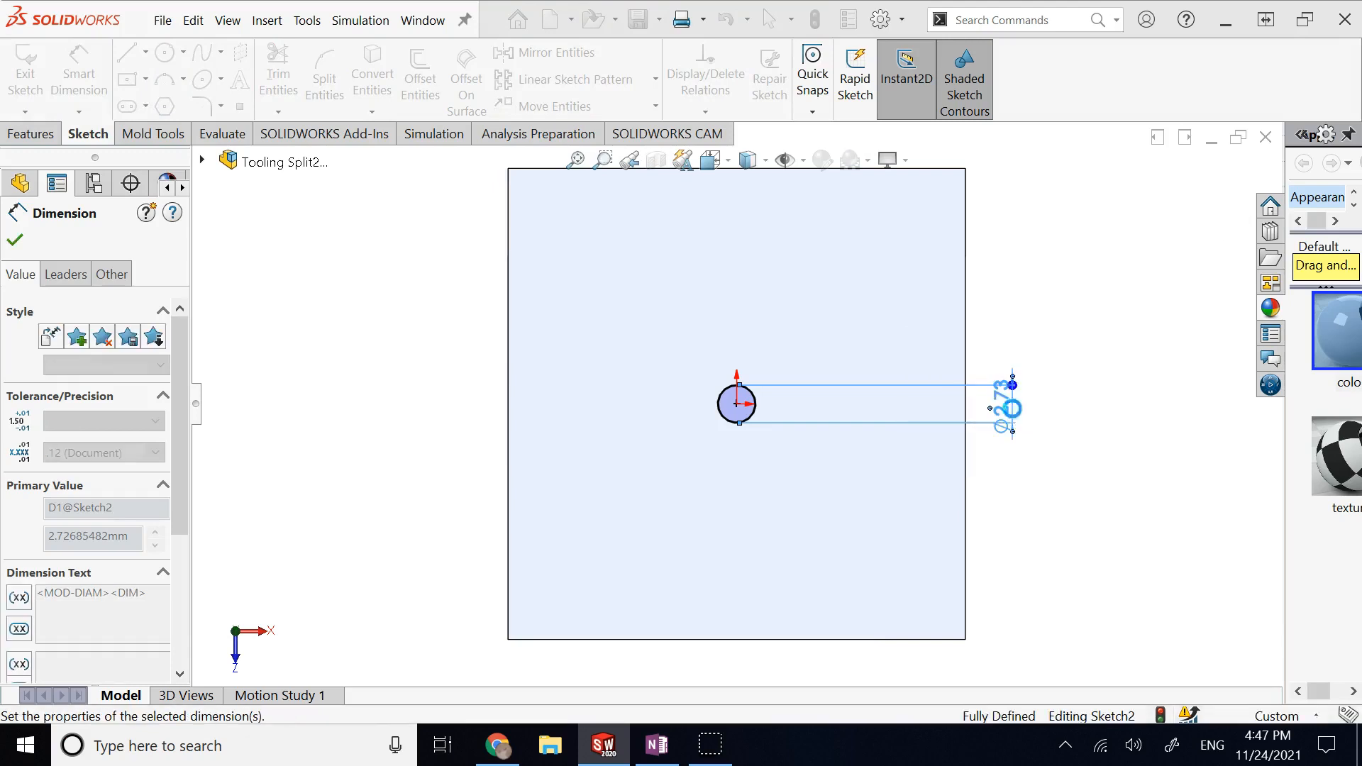
pyautogui.click(1190, 340)
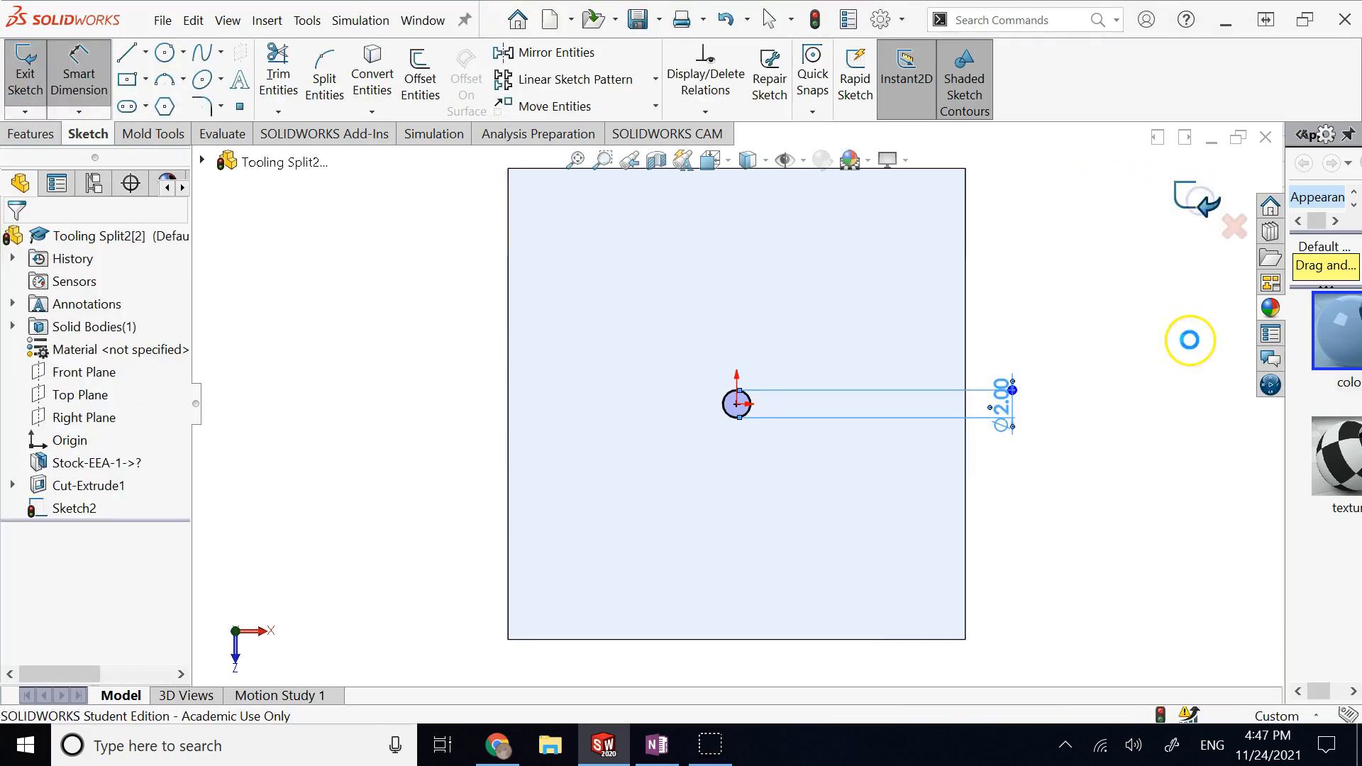
pyautogui.hotkey('ctrl', 'b')
# Cut the 2 mm circle into the block's top face as a blind extrude 2 mm deep with a 15-degree inward draft.
pyautogui.hotkey('ctrl', '7')
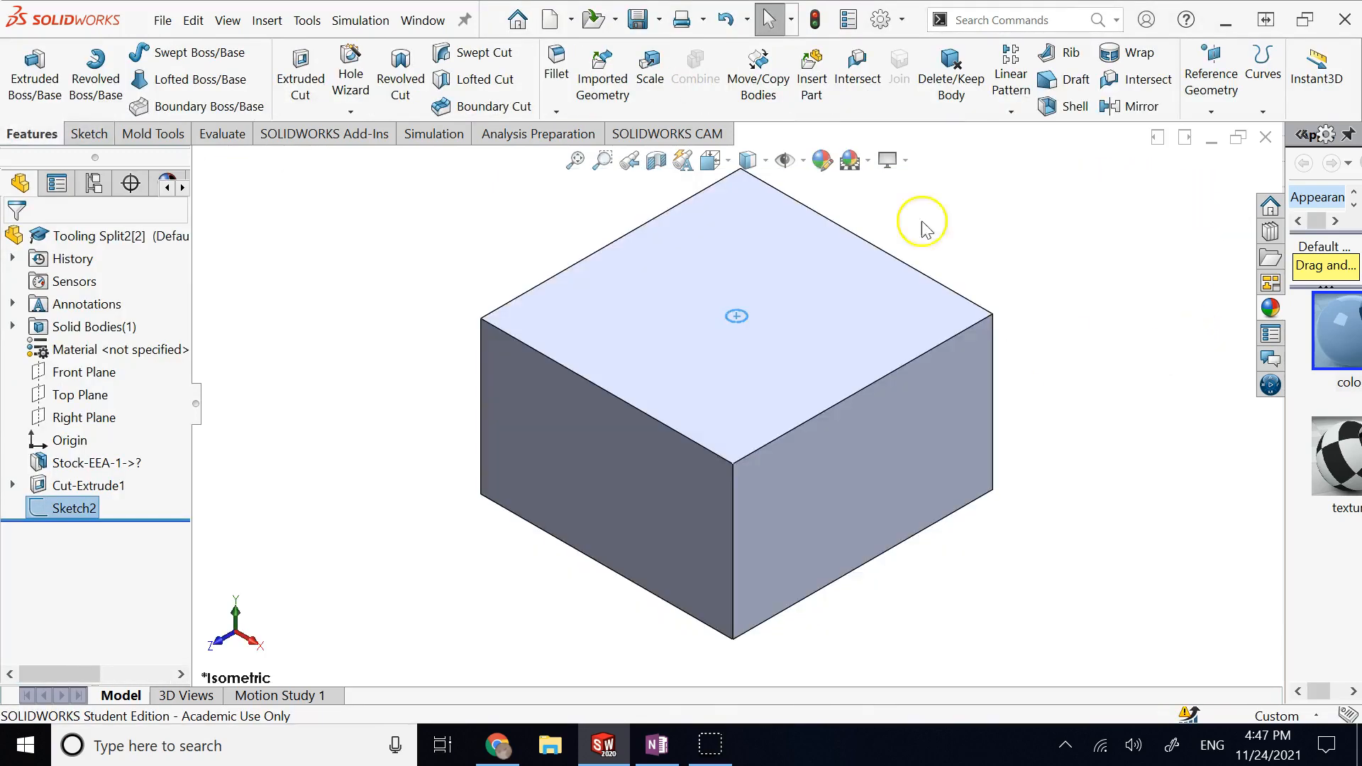
pyautogui.click(299, 89)
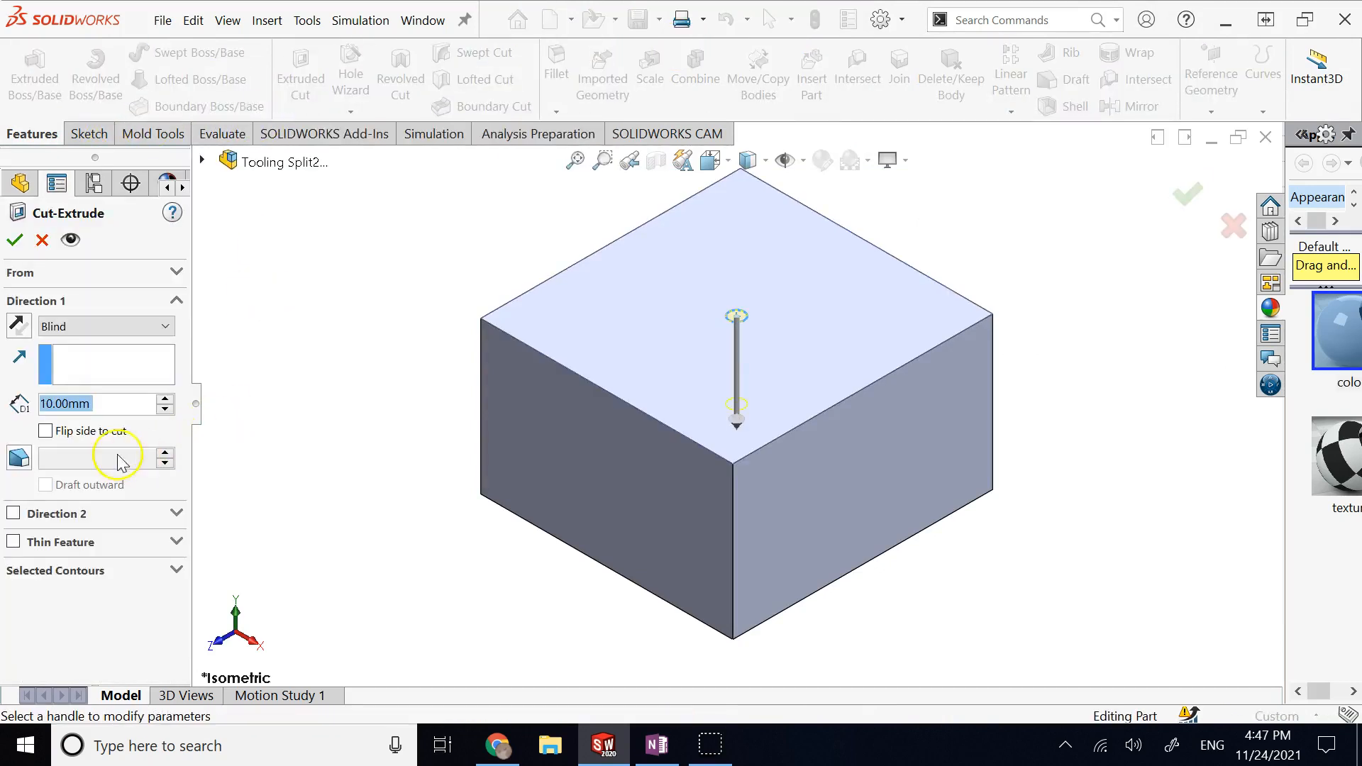
pyautogui.click(20, 458)
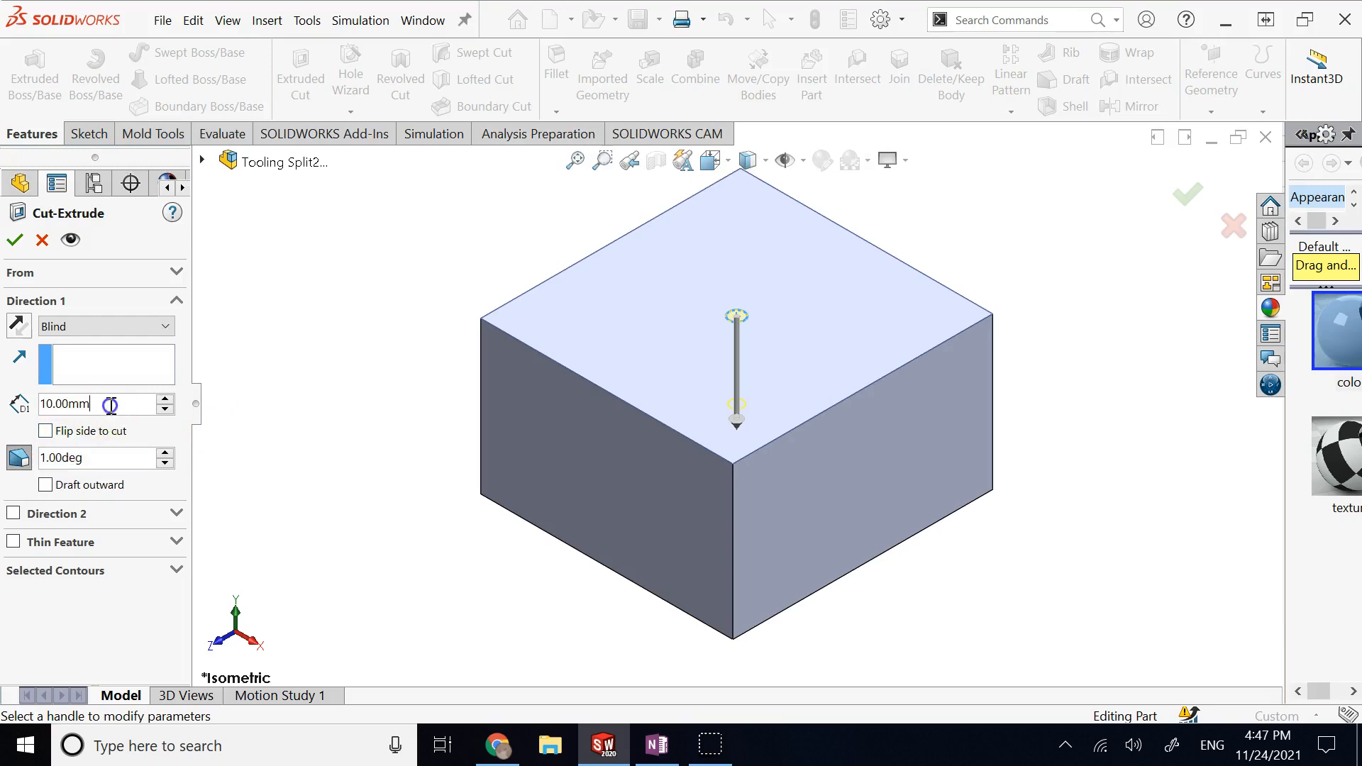
pyautogui.write('5')
pyautogui.click(383, 308)
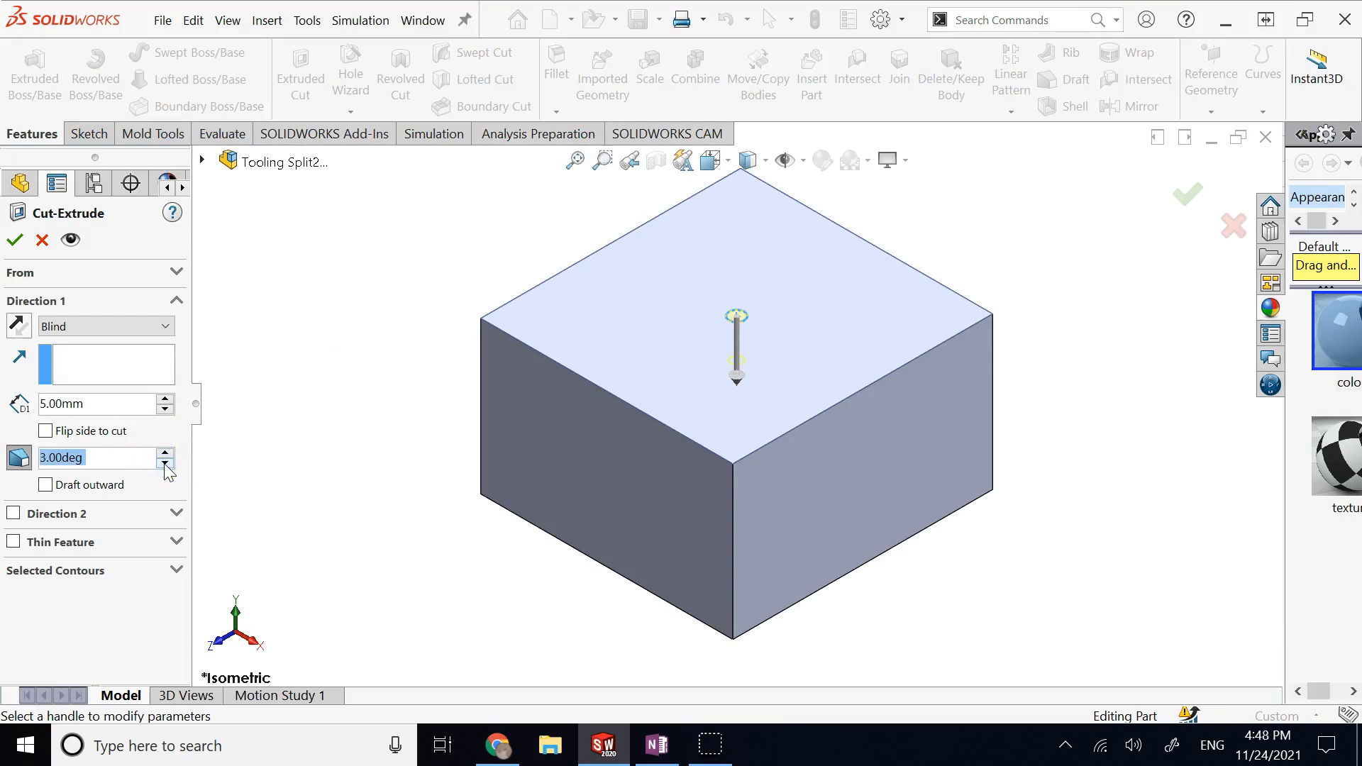
pyautogui.click(164, 412)
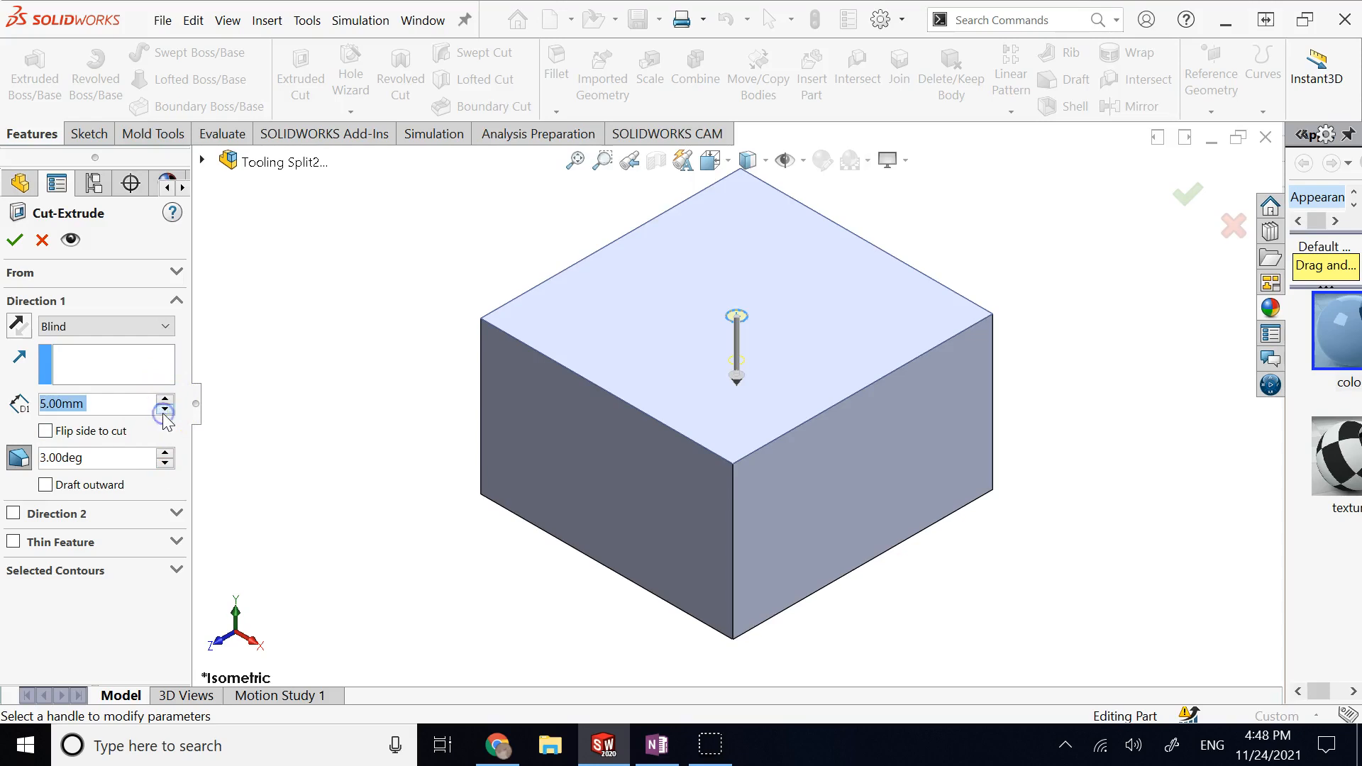
pyautogui.write('2')
pyautogui.click(341, 389)
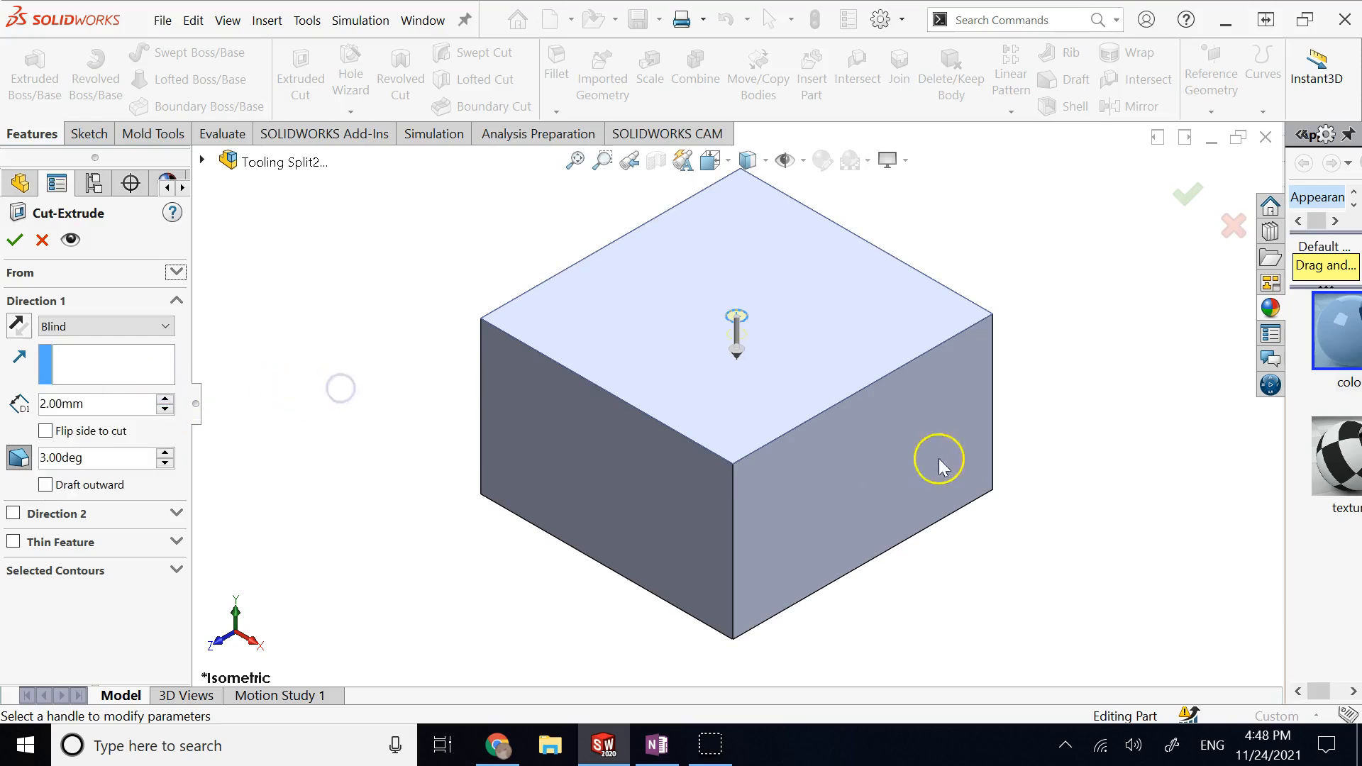
pyautogui.scroll(-5, 766, 374)
pyautogui.scroll(2, 587, 256)
pyautogui.scroll(-3, 515, 355)
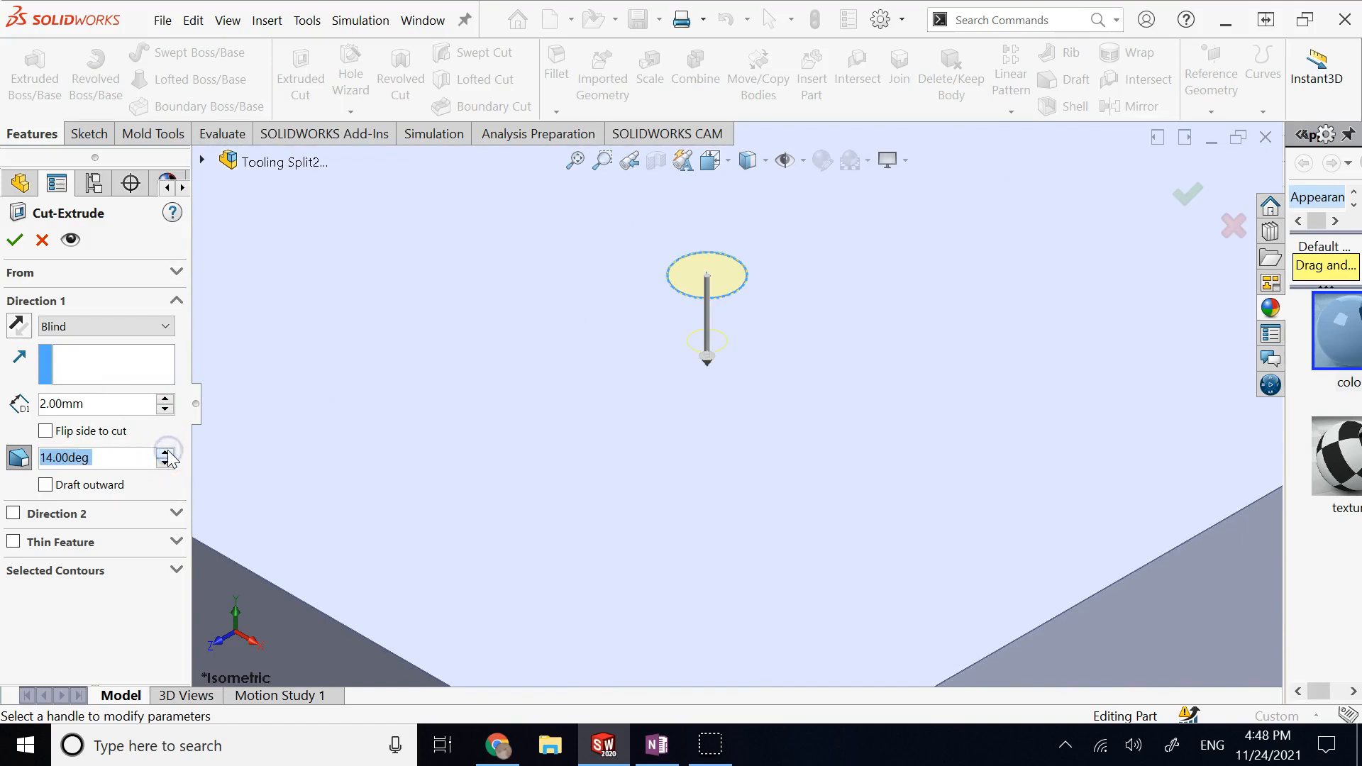
pyautogui.click(14, 239)
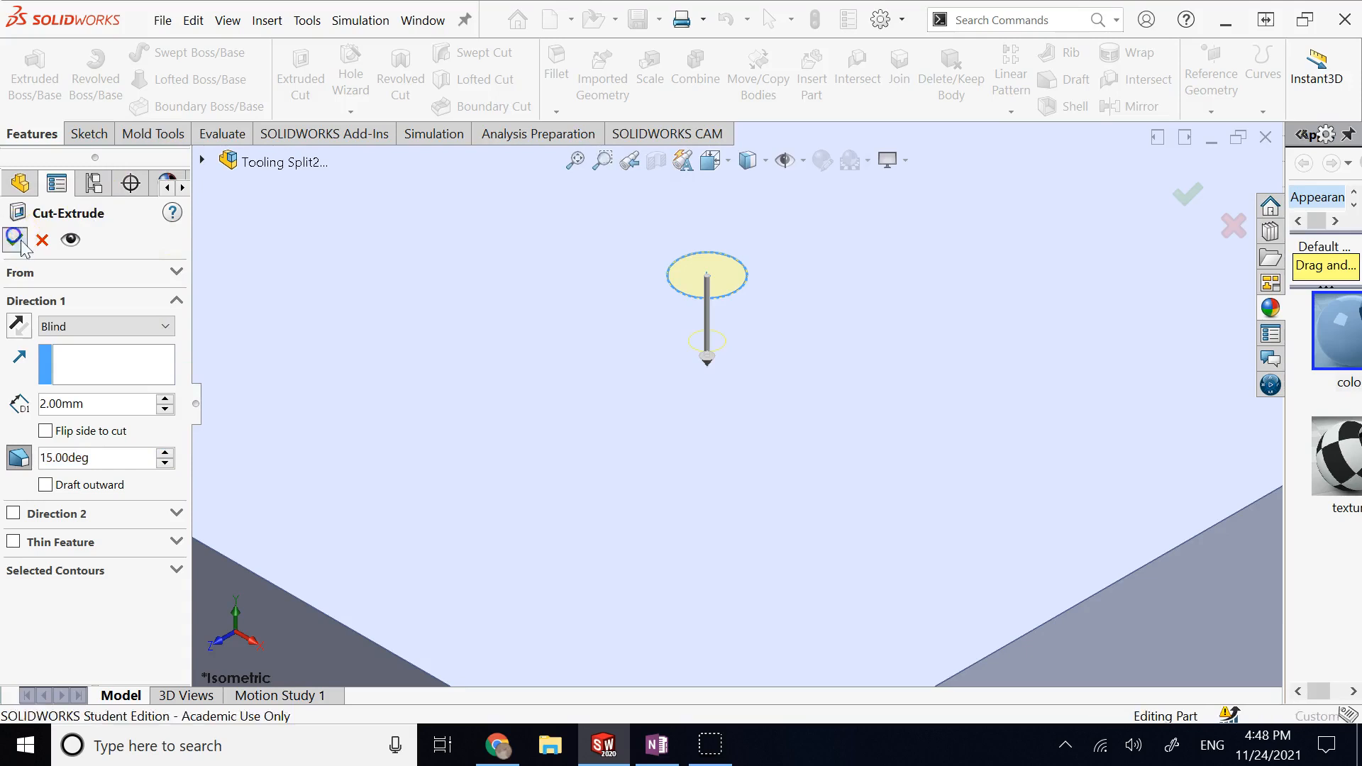
# Sketch on the bottom face of the drafted hole, convert its circular edge into a sketch circle, and exit the sketch.
pyautogui.scroll(5, 647, 505)
pyautogui.scroll(-1, 751, 398)
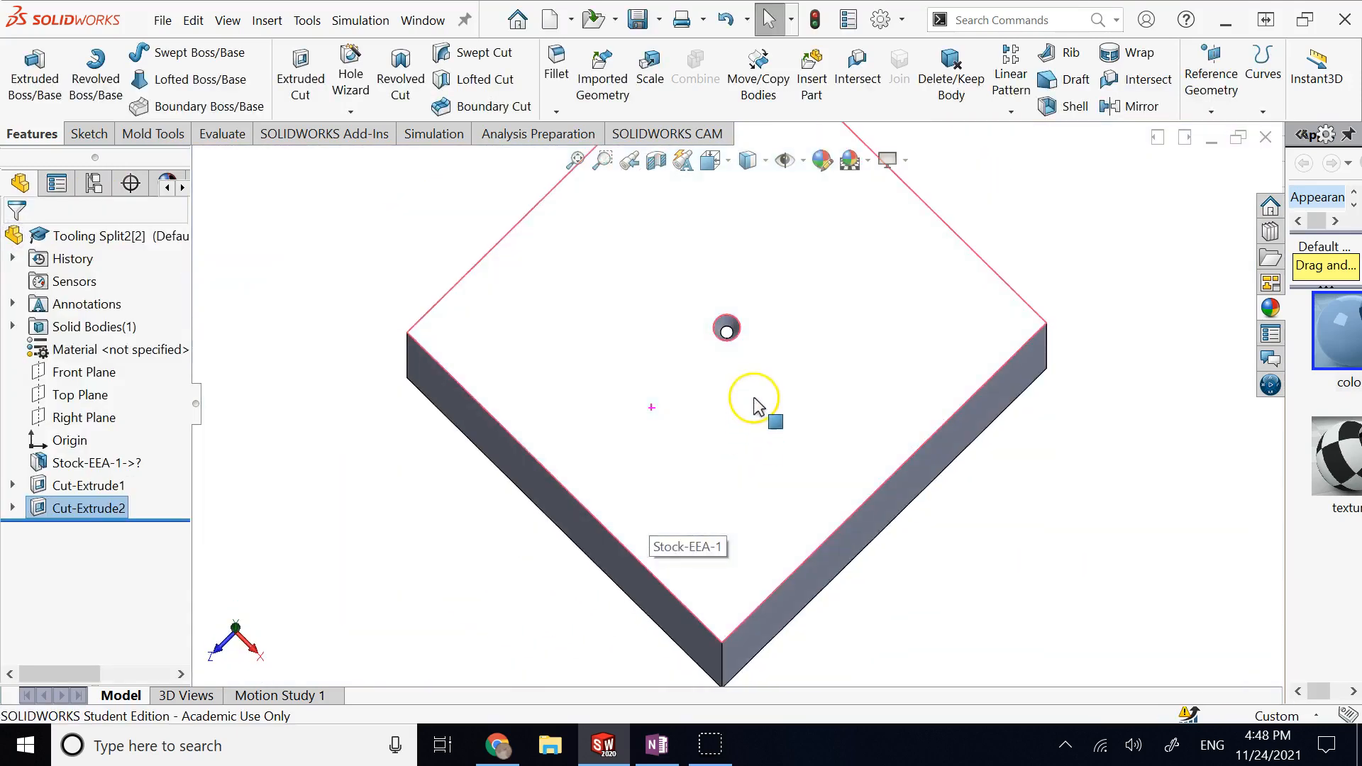
pyautogui.scroll(-4, 729, 329)
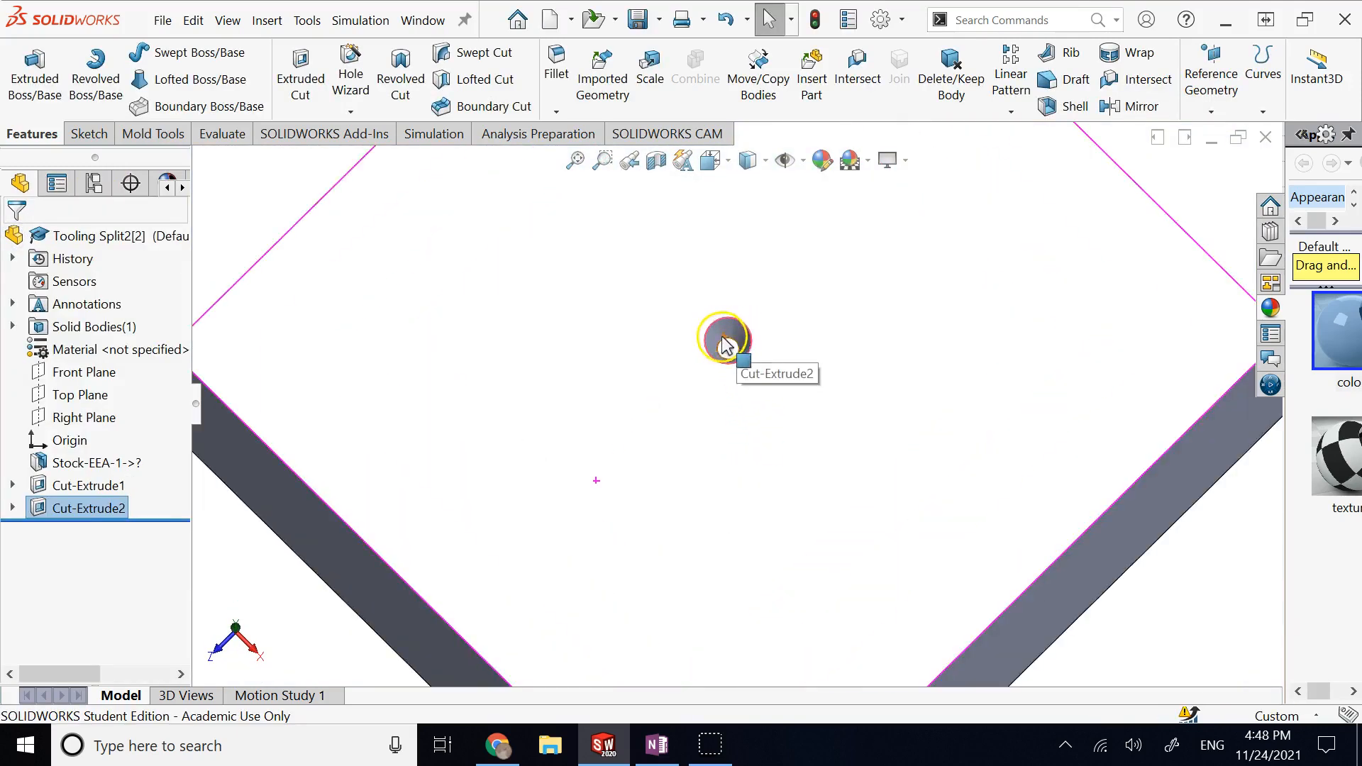
pyautogui.click(728, 353)
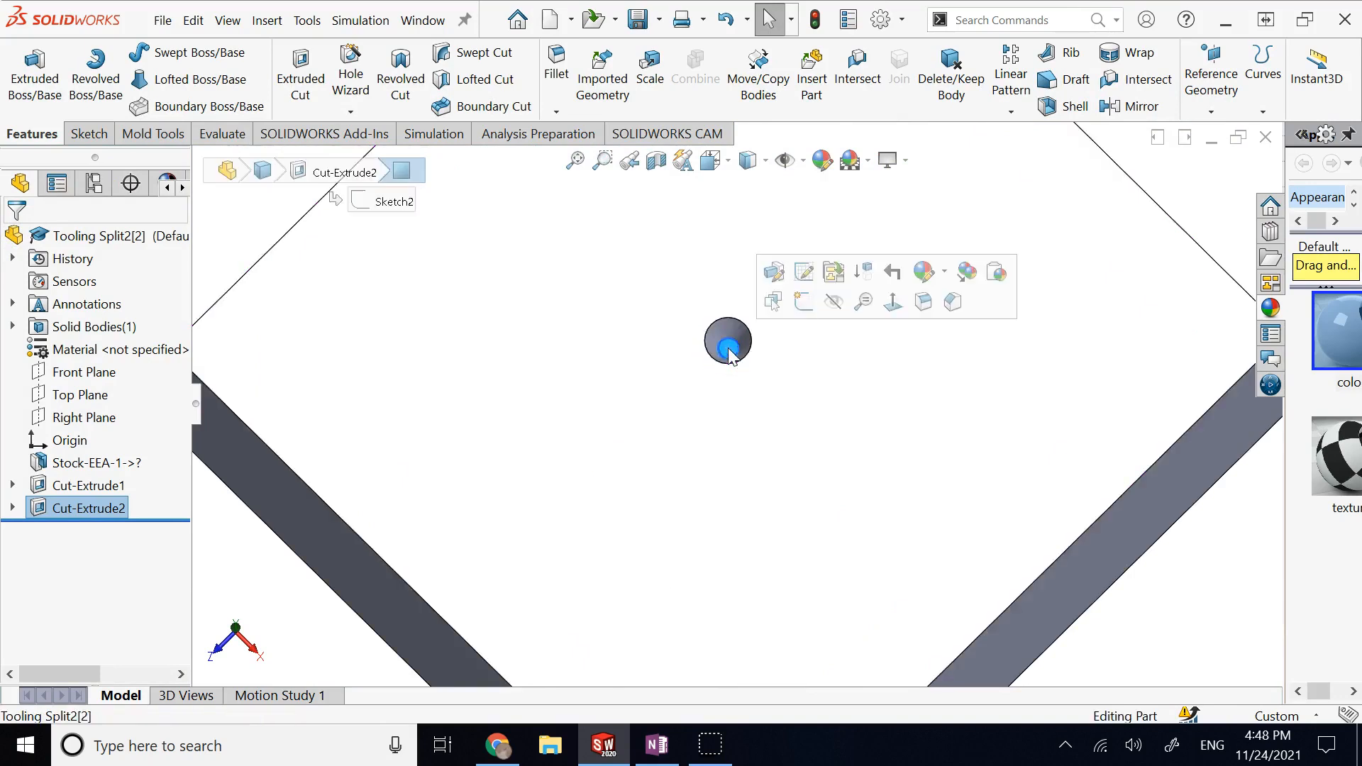
pyautogui.click(794, 298)
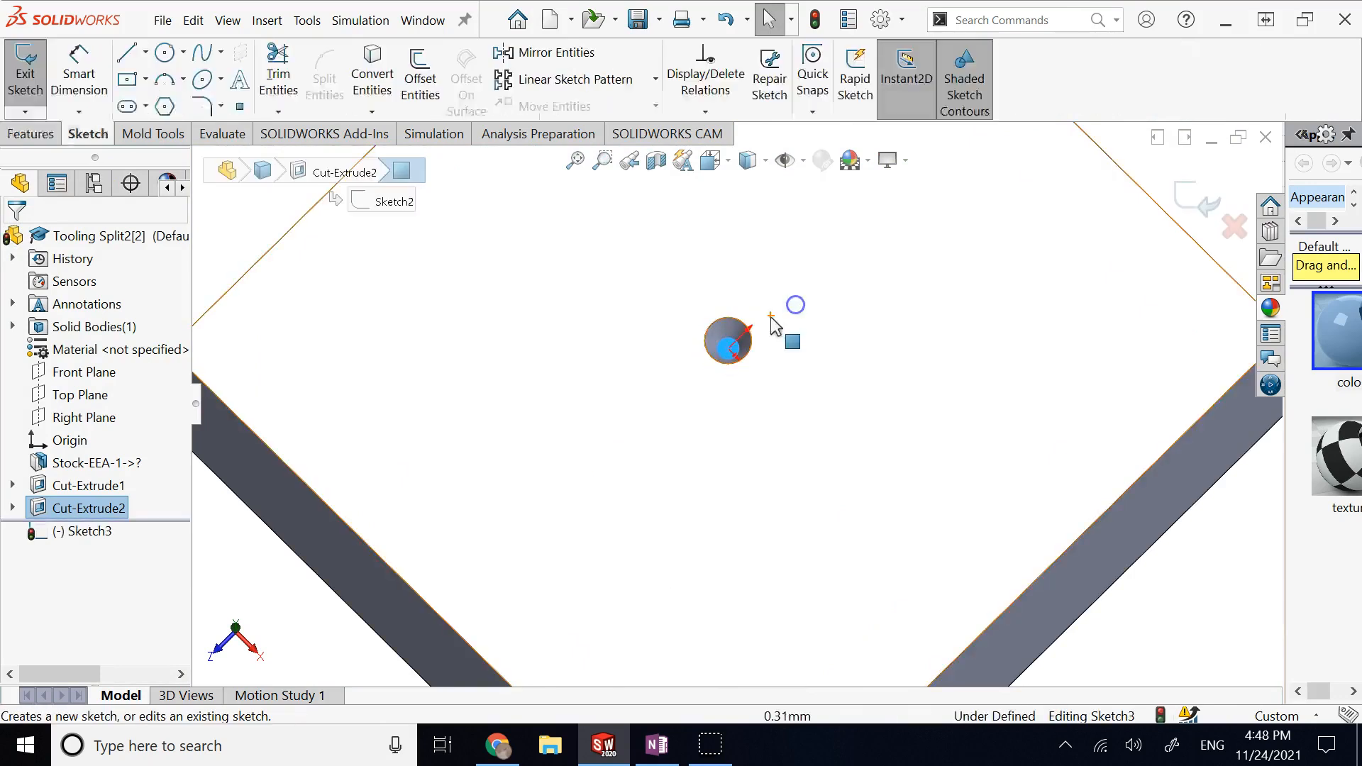
pyautogui.click(728, 346)
pyautogui.click(373, 75)
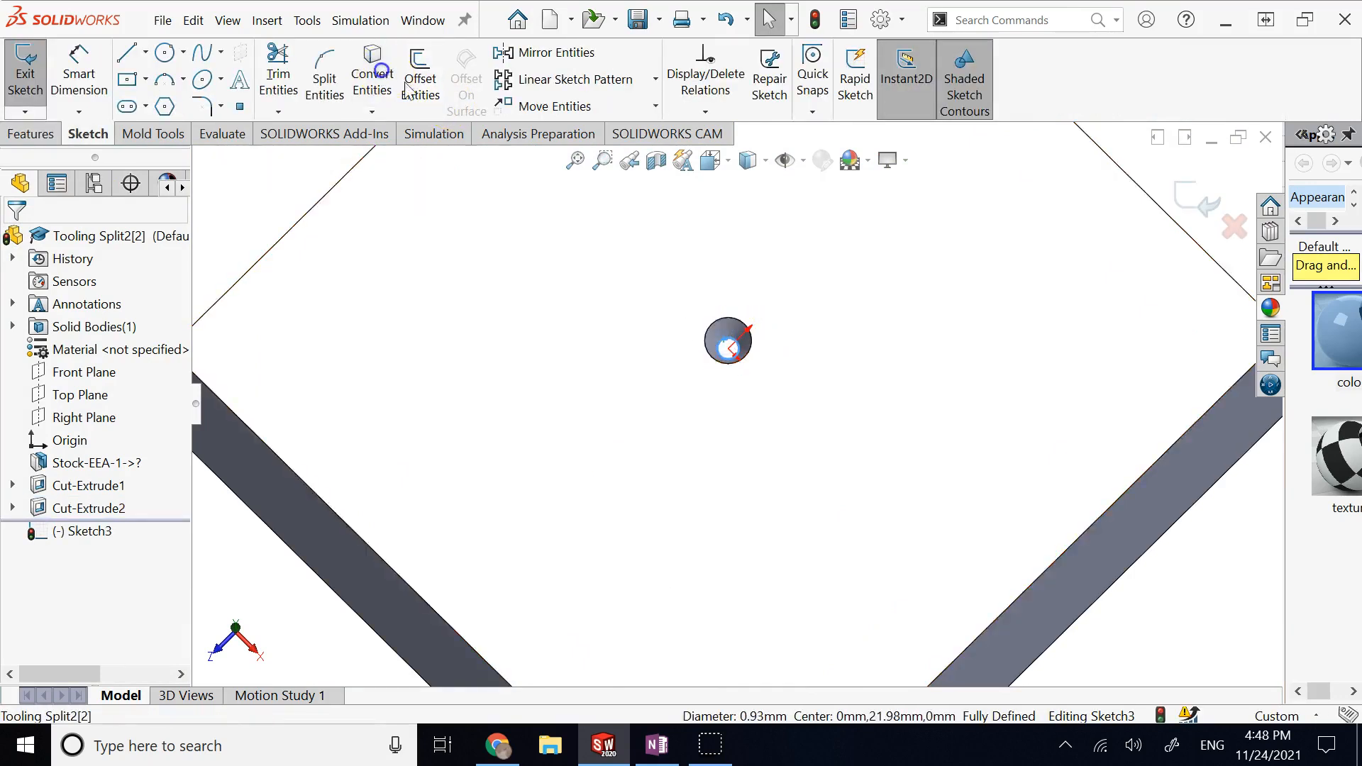
pyautogui.click(1205, 199)
pyautogui.scroll(6, 968, 371)
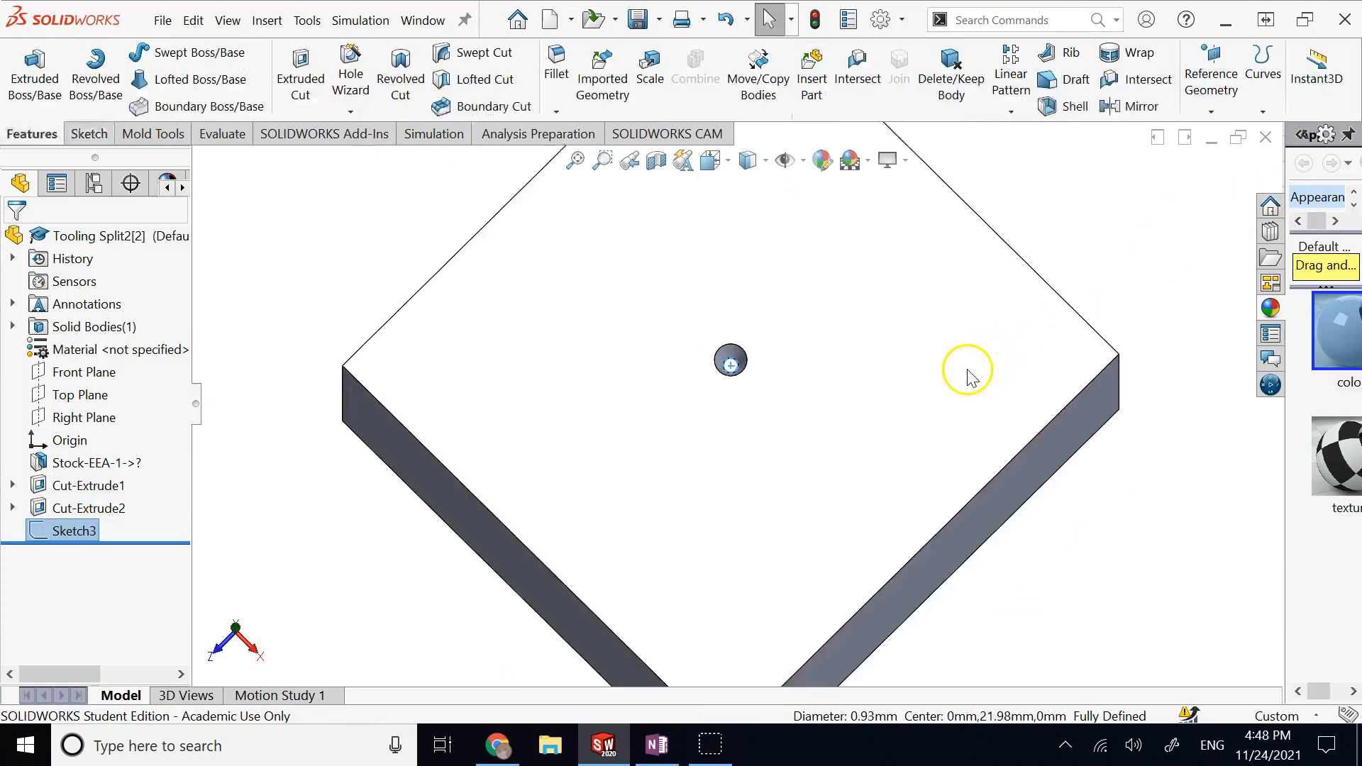
# Extrude-cut the converted circle Through All to carry the central hole down into the mold cavity.
pyautogui.click(301, 78)
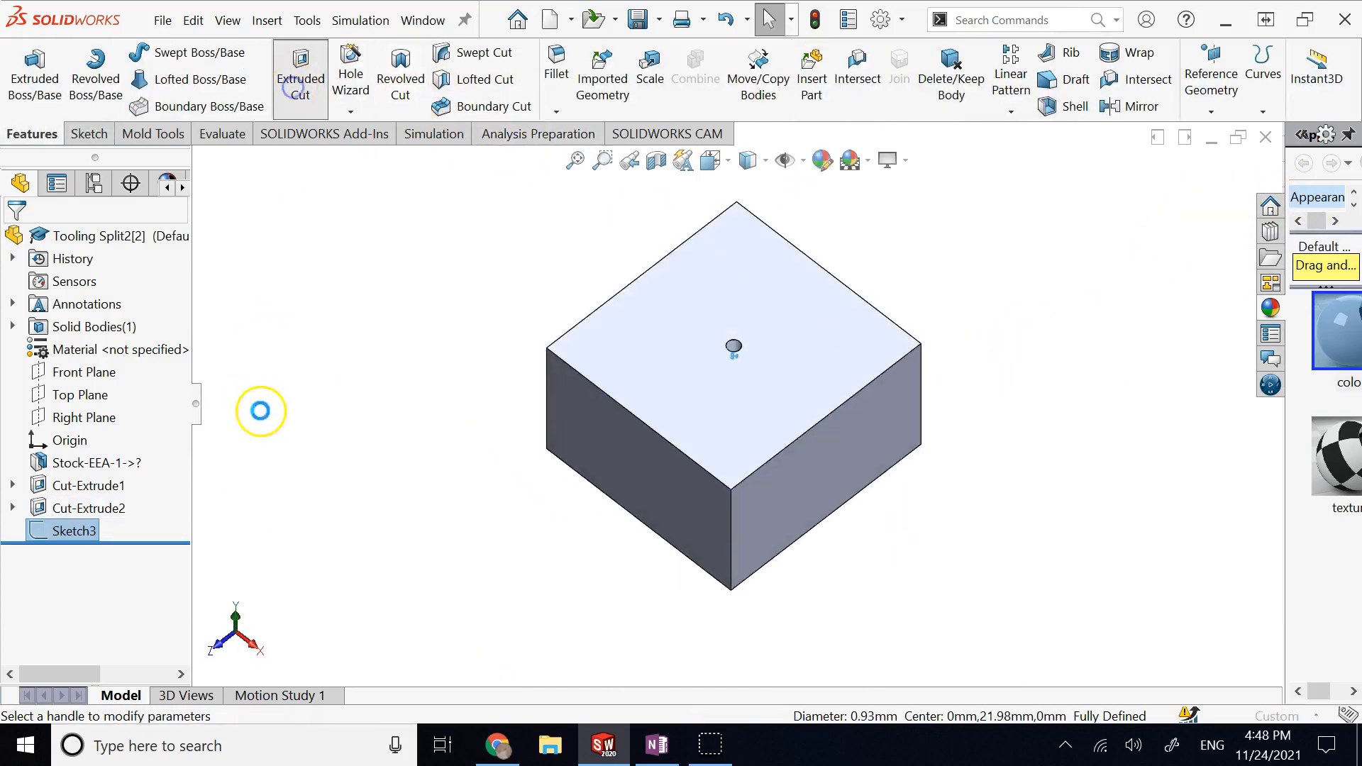
pyautogui.click(78, 331)
pyautogui.click(71, 355)
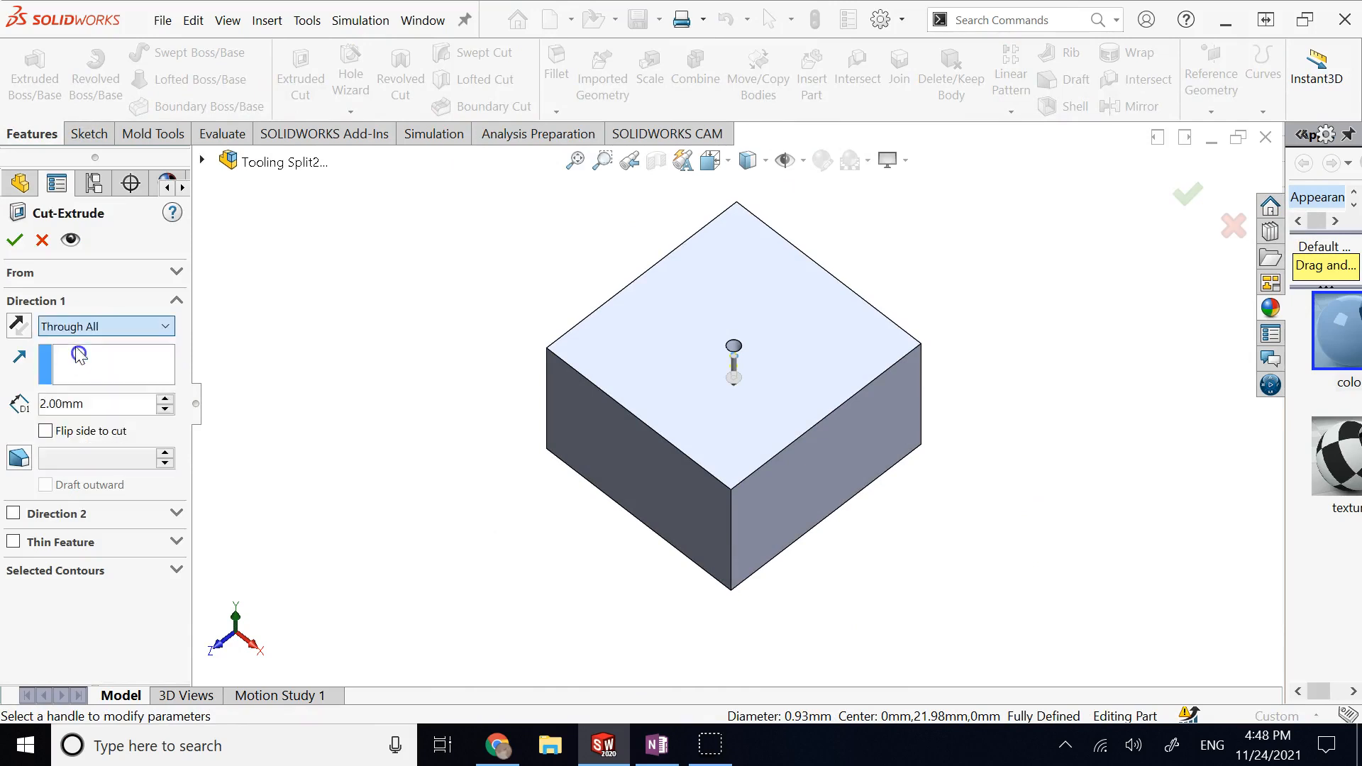
pyautogui.click(14, 240)
# Examine the cavity side of the mold half to check where the central hole exits relative to the EEA lettering.
pyautogui.moveTo(551, 508); pyautogui.dragTo(797, 456, button='middle')
pyautogui.scroll(-5, 761, 389)
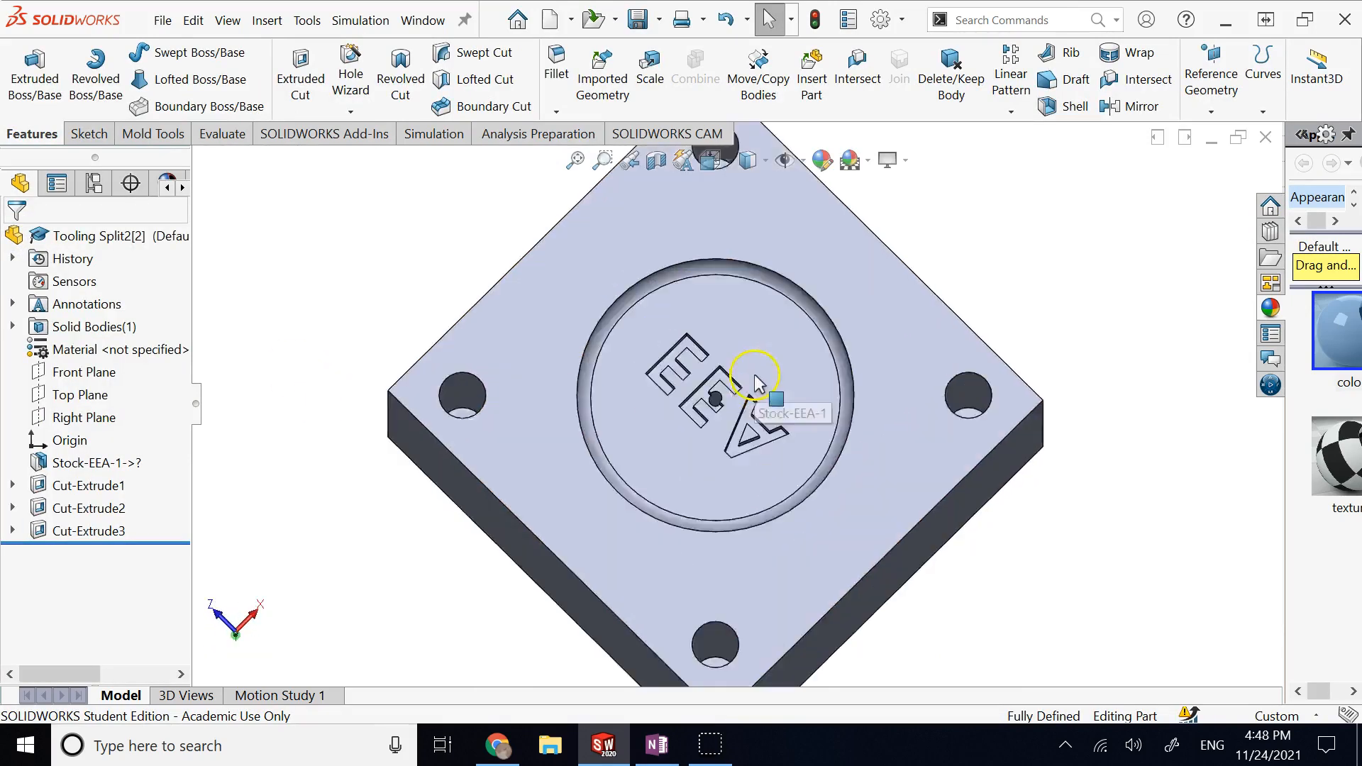
pyautogui.press('Down')
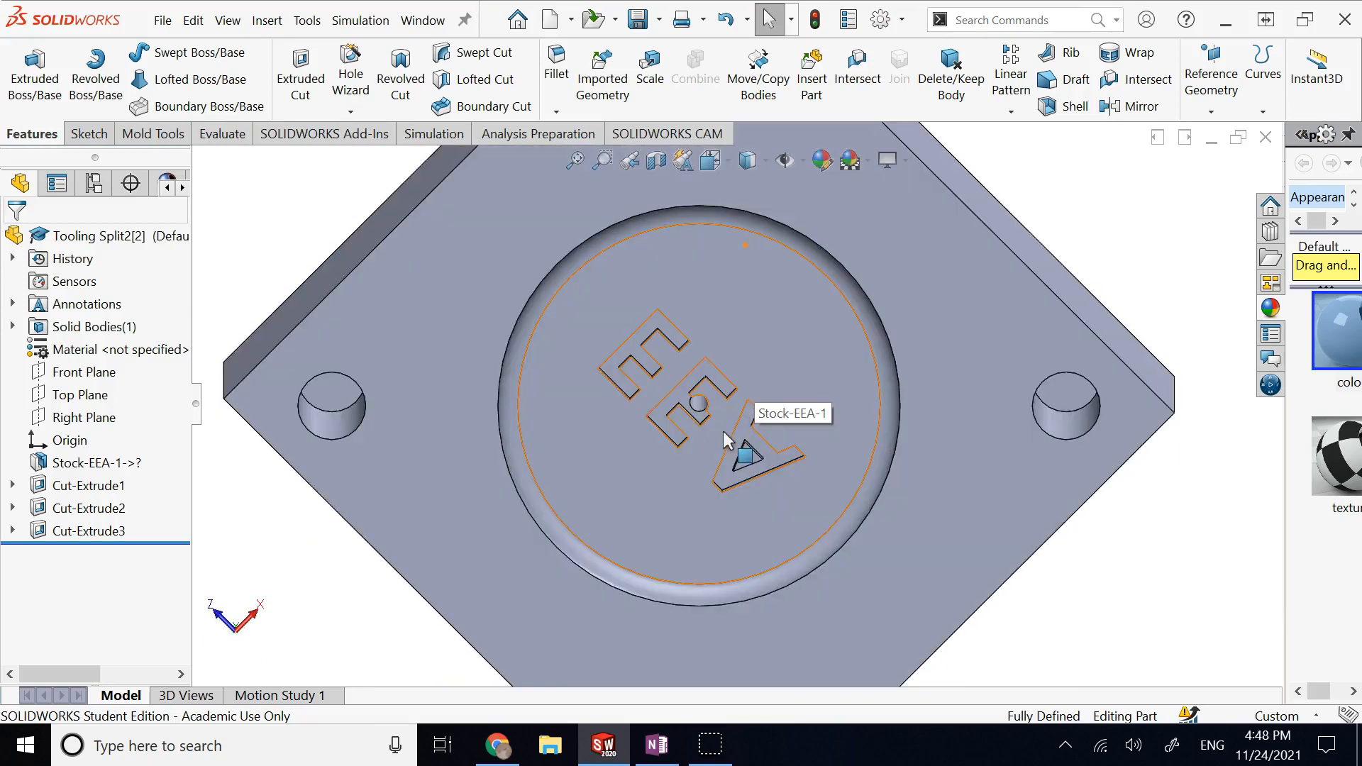
pyautogui.press('Up')
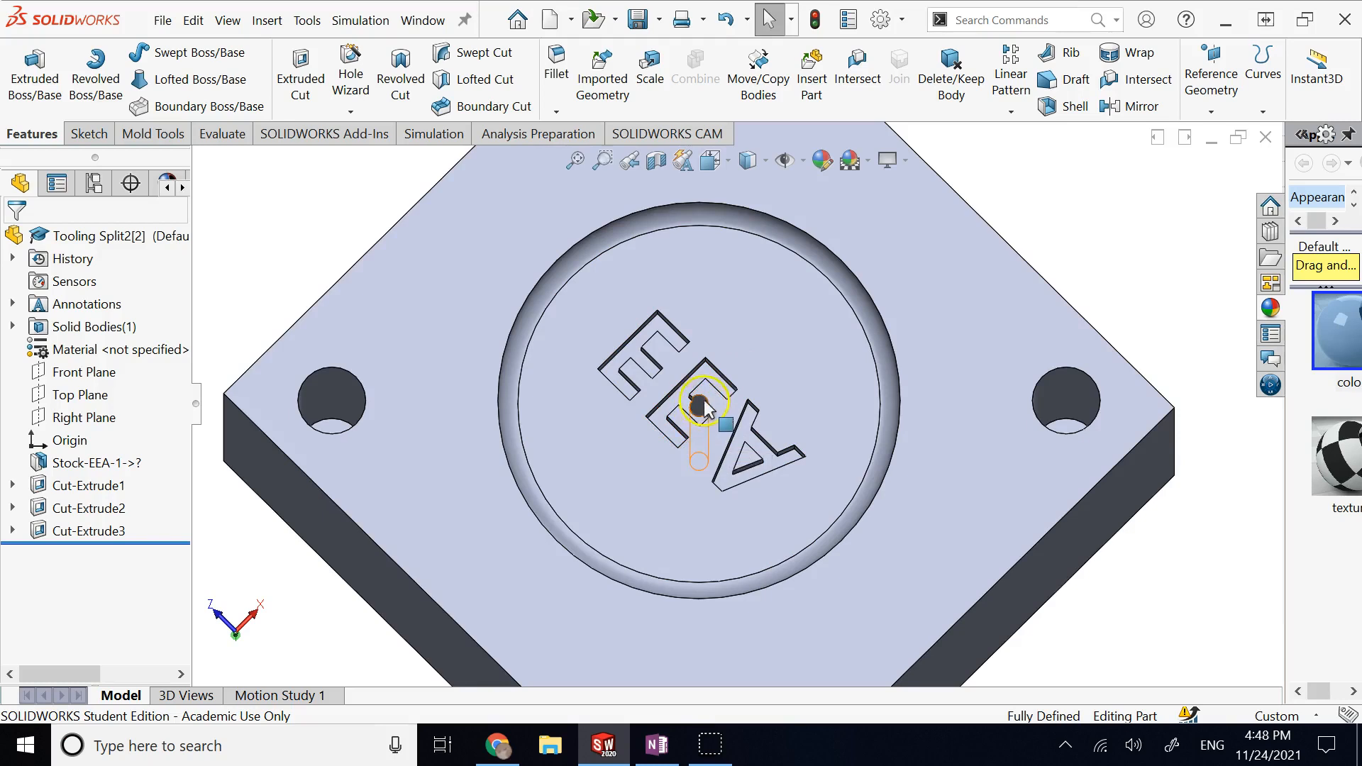
pyautogui.click(696, 395)
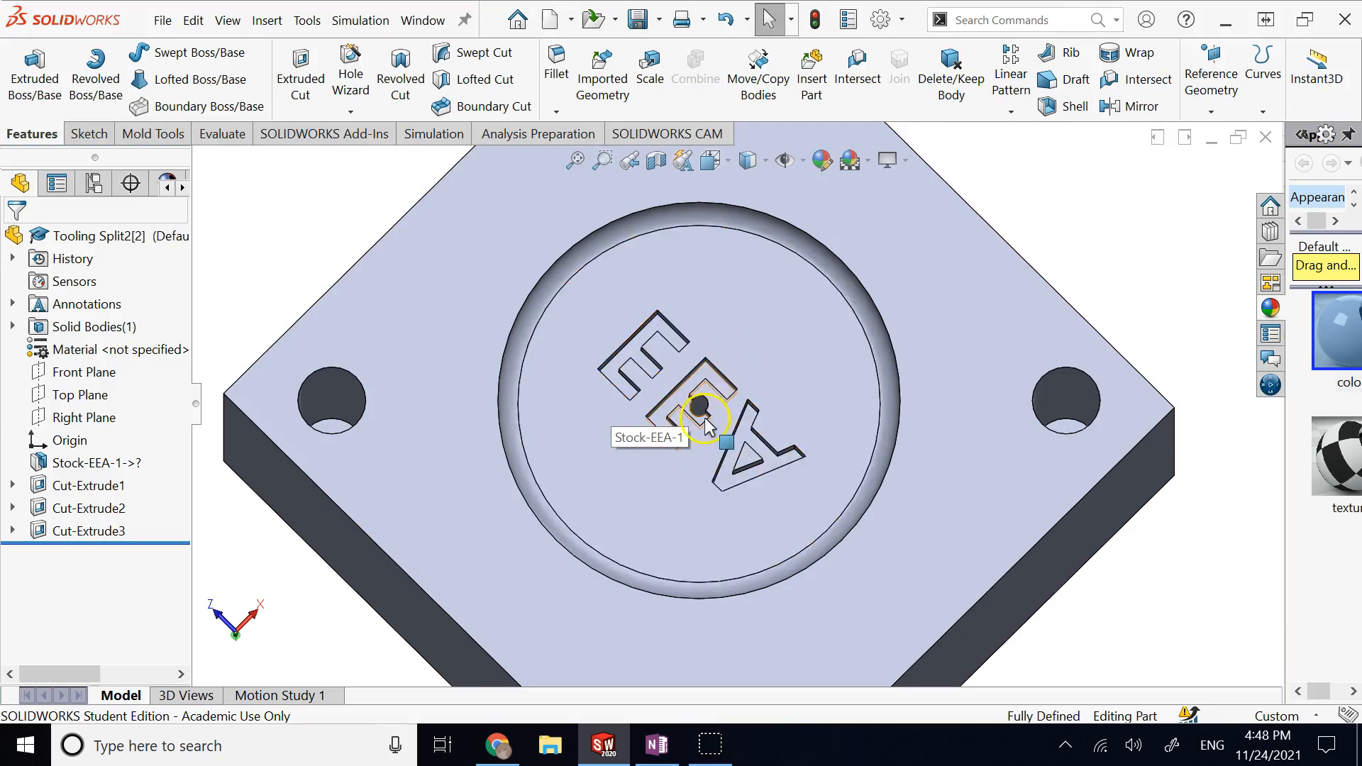
pyautogui.press('Up')
pyautogui.press('Up')
pyautogui.press('Up')
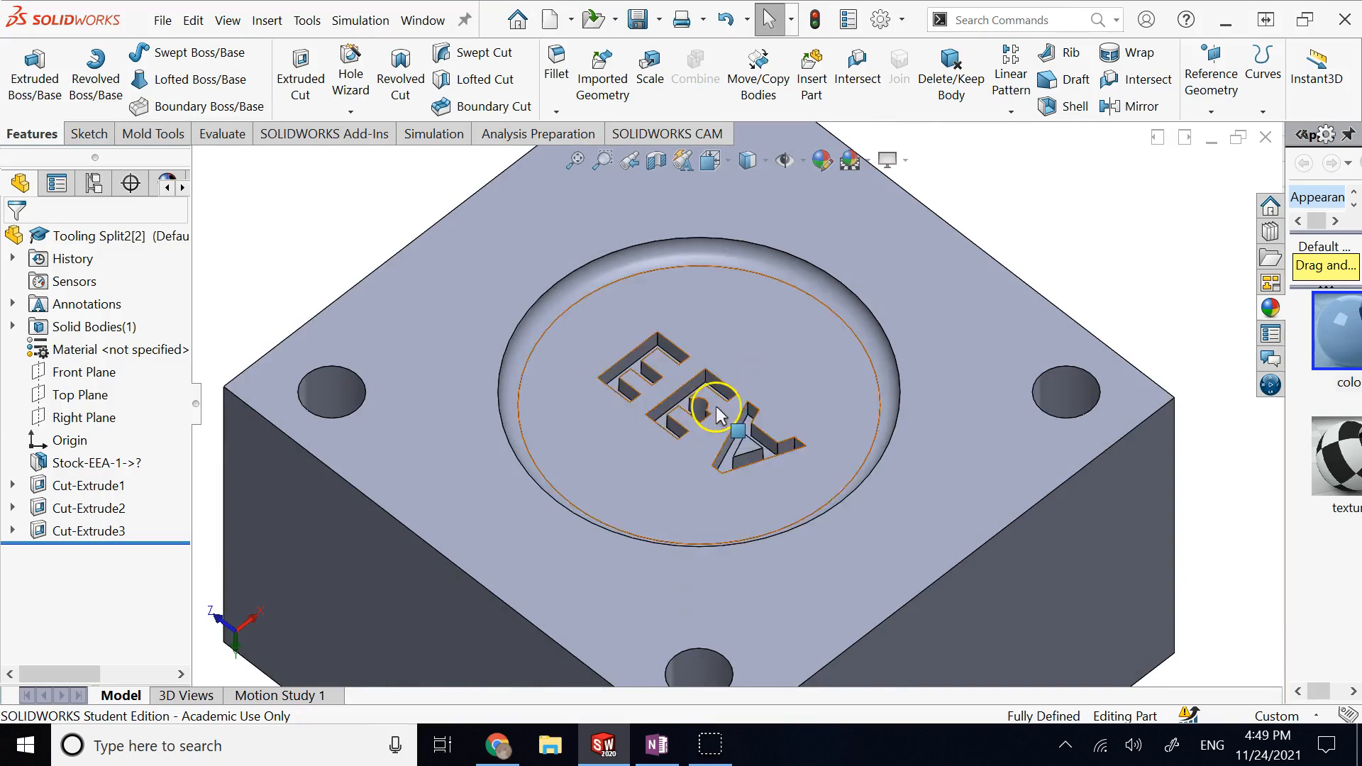
pyautogui.scroll(5, 703, 419)
pyautogui.hotkey('ctrl', '7')
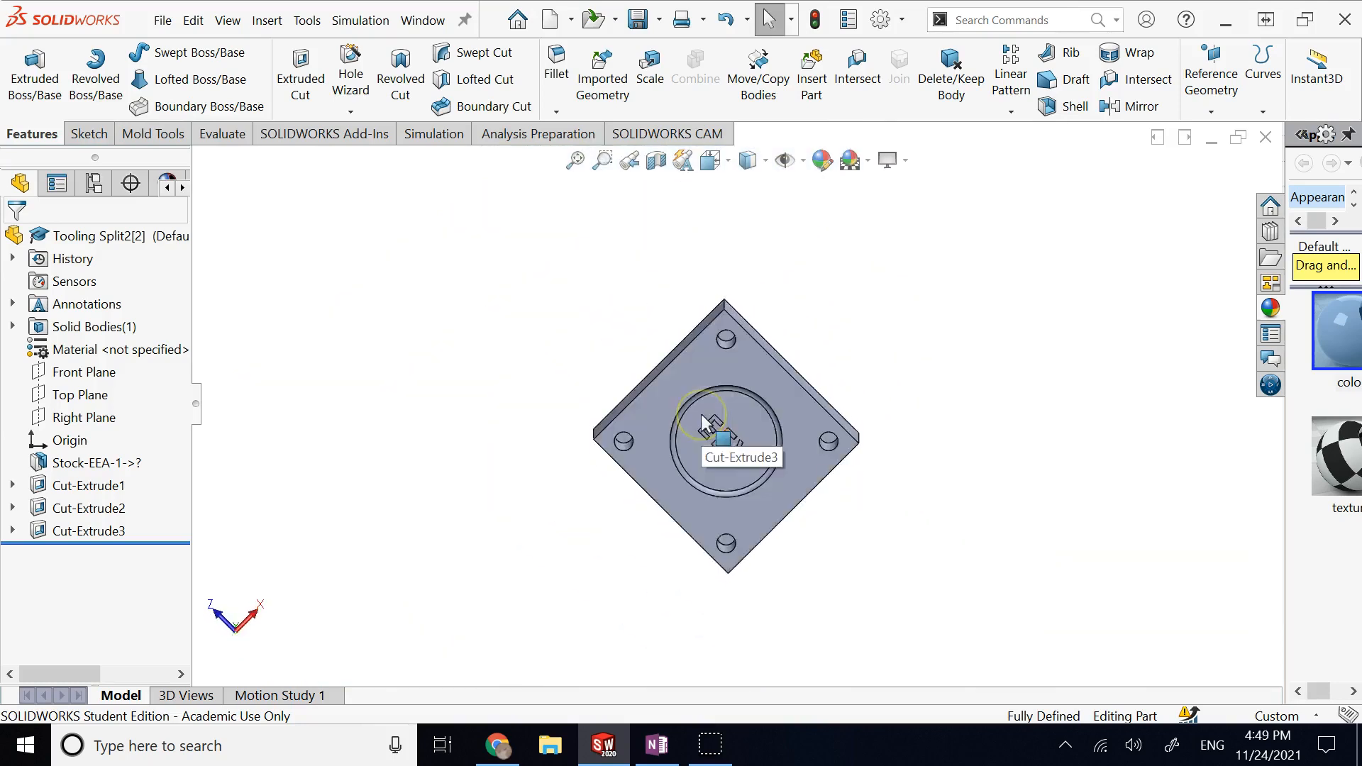
pyautogui.press('Down')
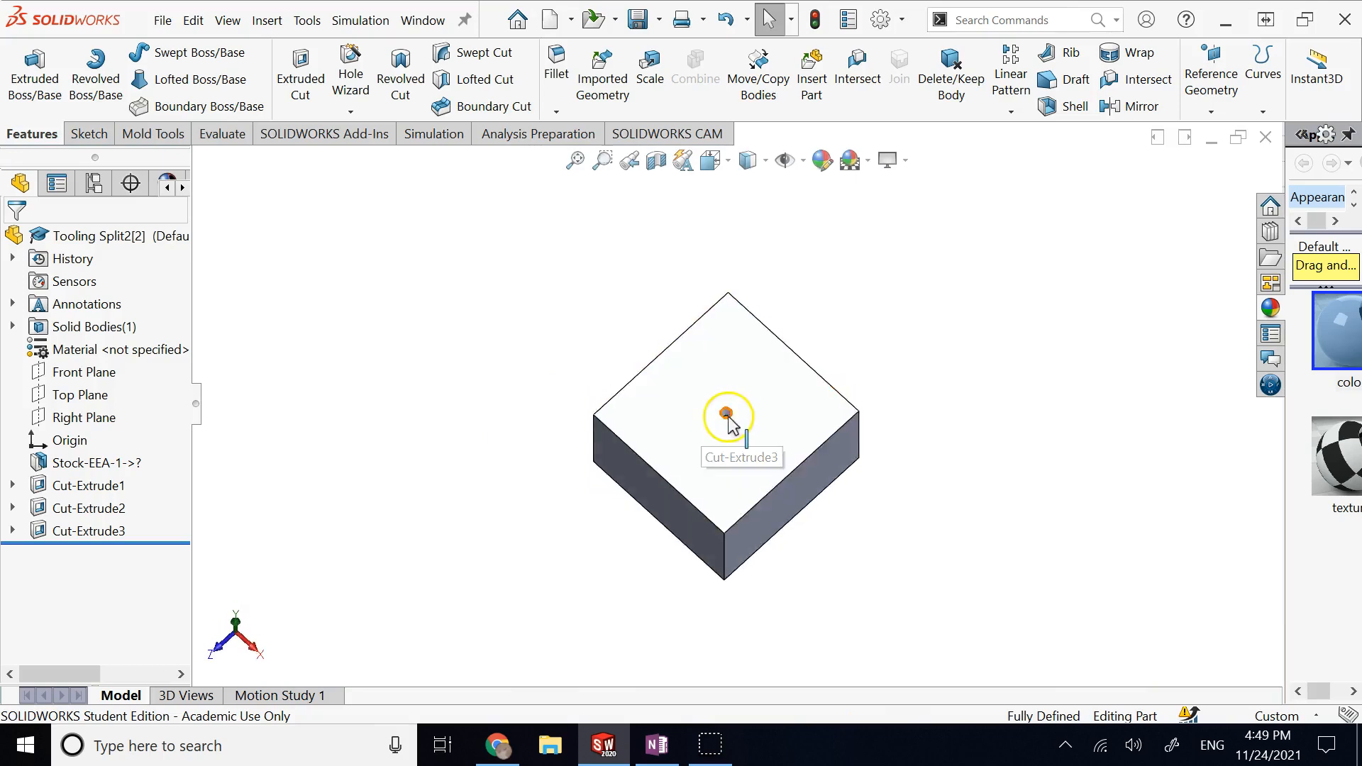
# Open the sketch of the drafted central hole's 2 mm circle for editing, viewed straight on.
pyautogui.click(59, 509)
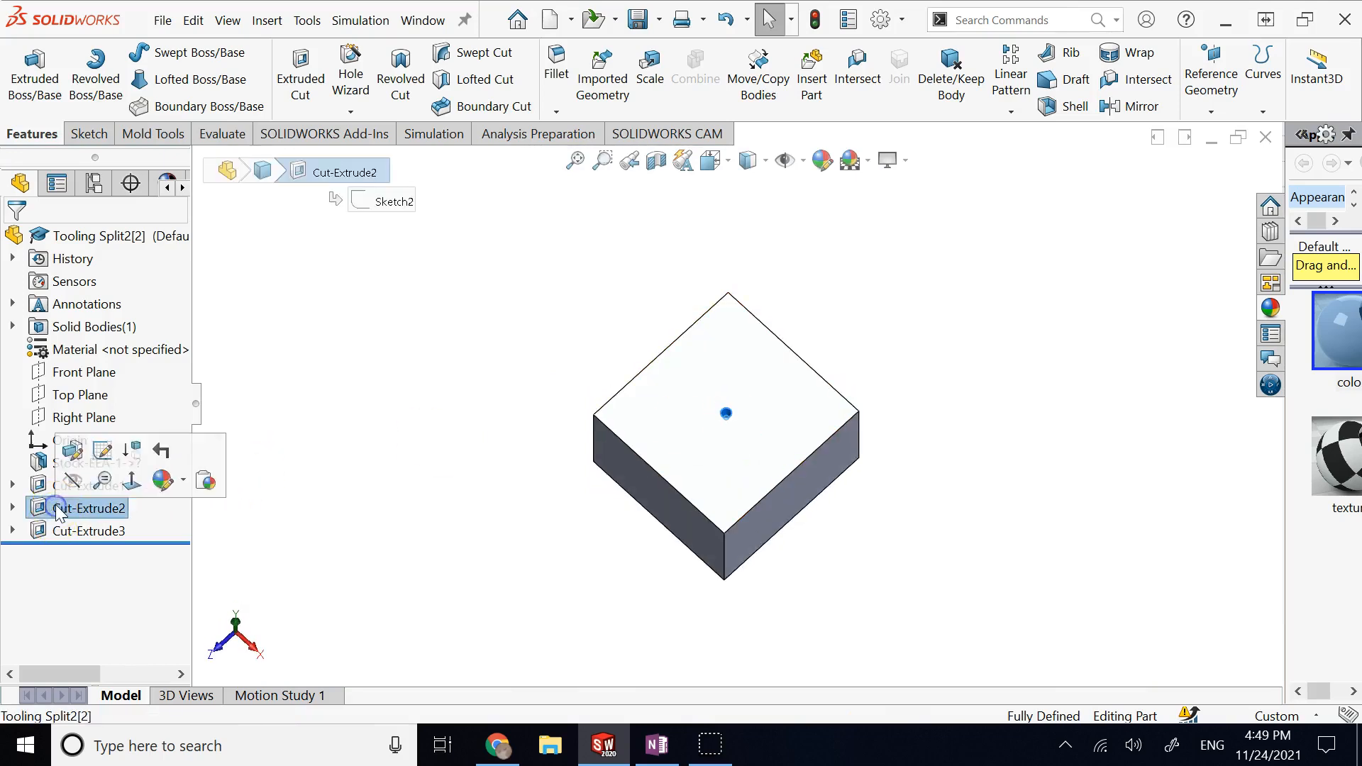
pyautogui.click(13, 508)
pyautogui.click(99, 531)
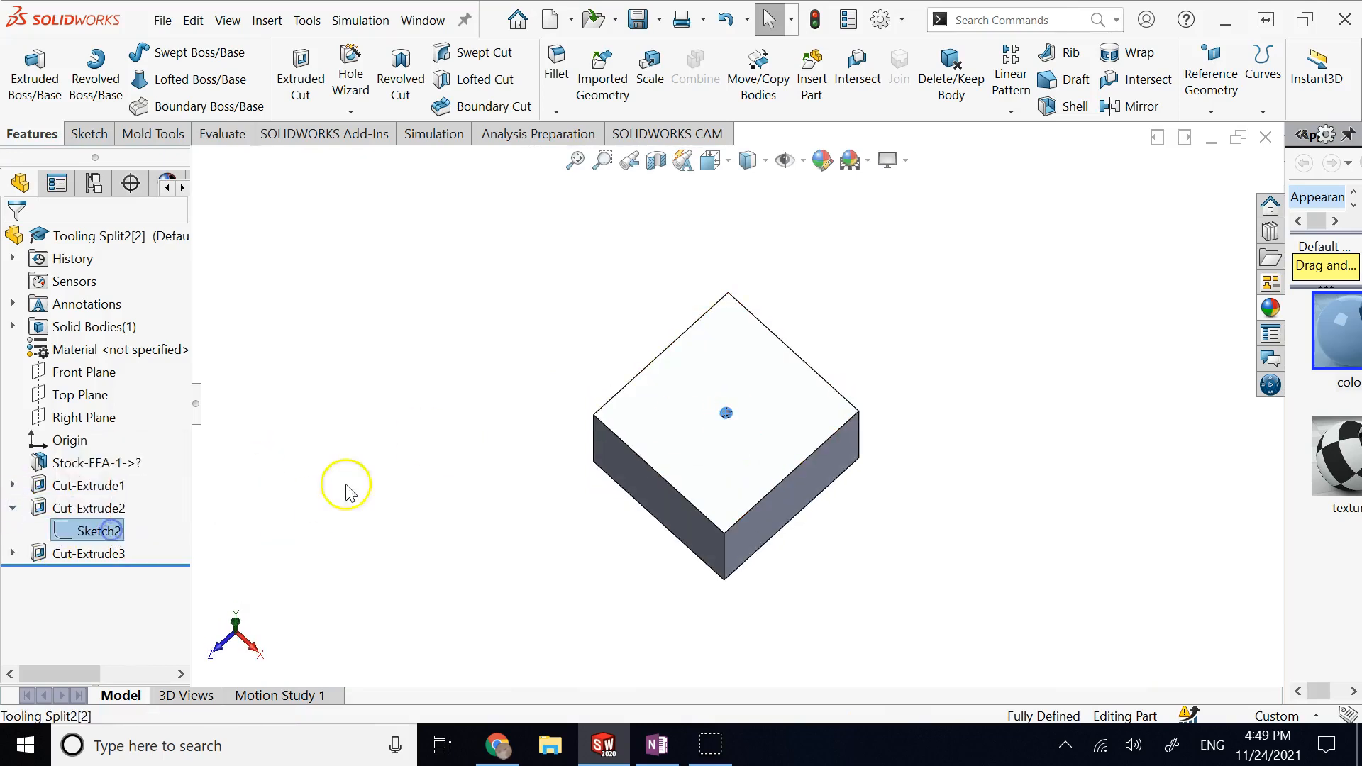
pyautogui.hotkey('ctrl', '8')
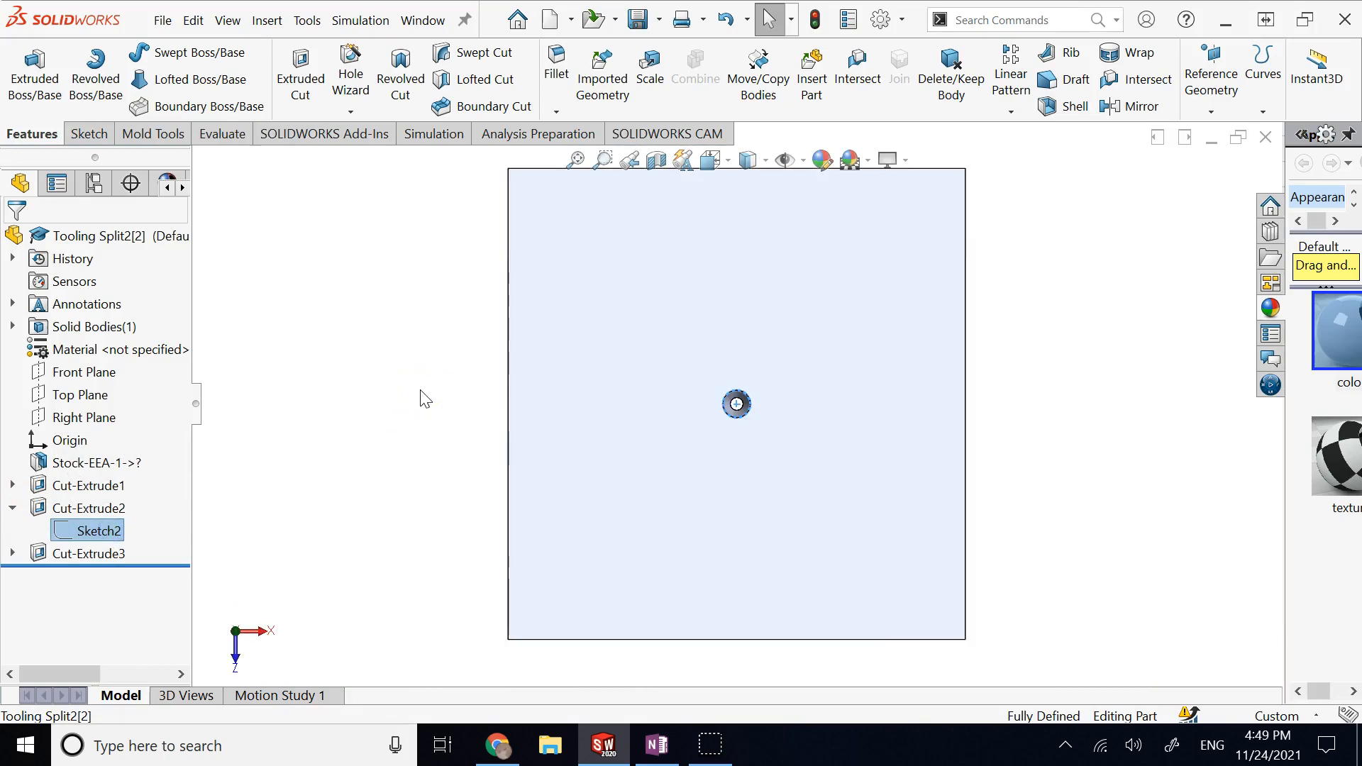
pyautogui.click(431, 369)
pyautogui.click(107, 530)
pyautogui.click(134, 470)
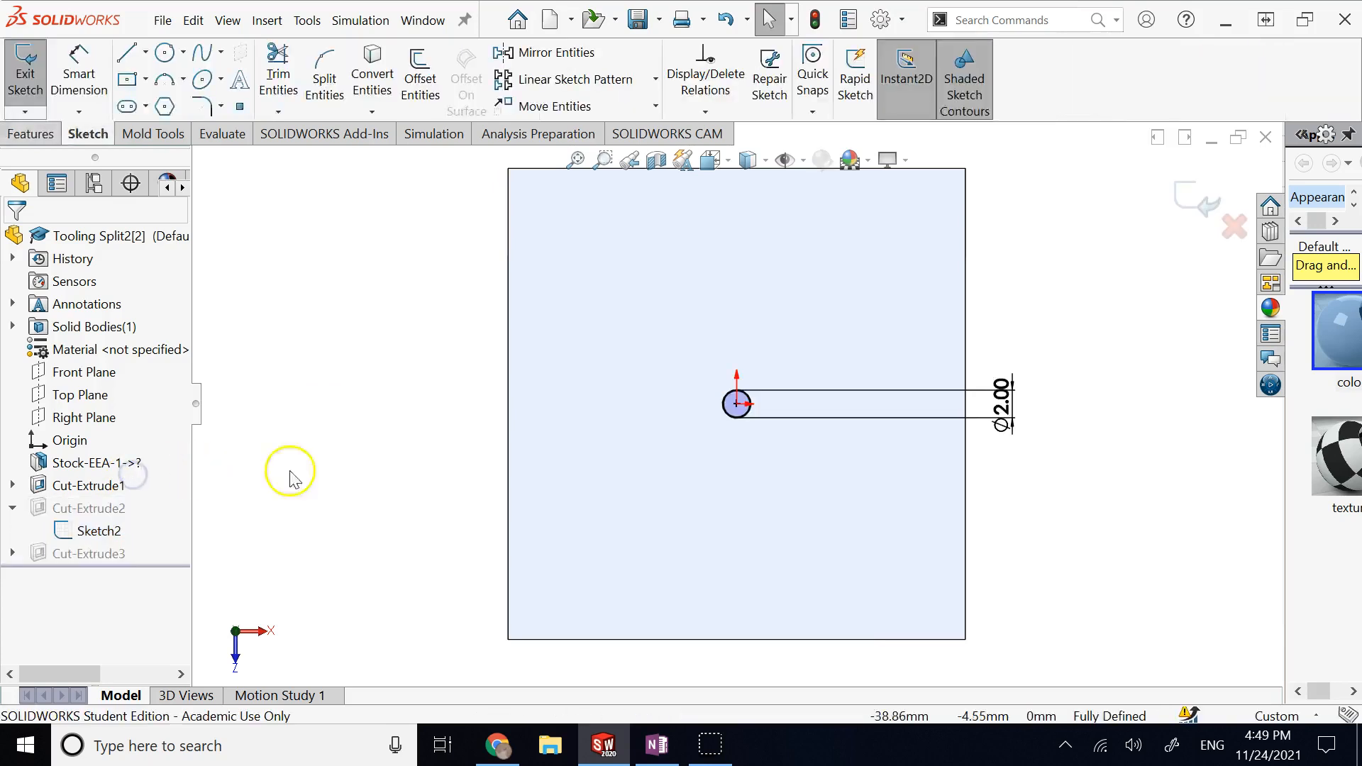
# Switch the display style to wireframe so the circle can be compared with the EEA lettering beneath it.
pyautogui.click(763, 160)
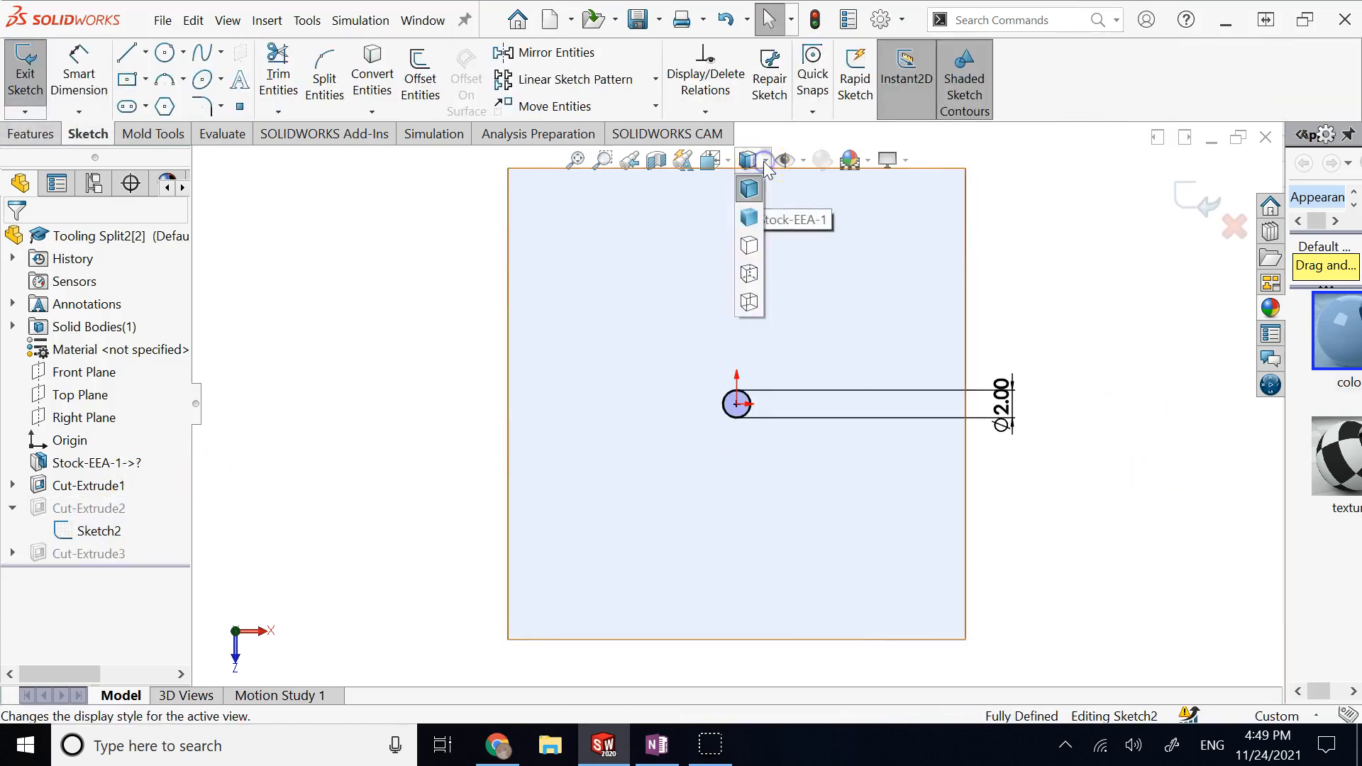
pyautogui.click(749, 301)
pyautogui.scroll(-2, 735, 405)
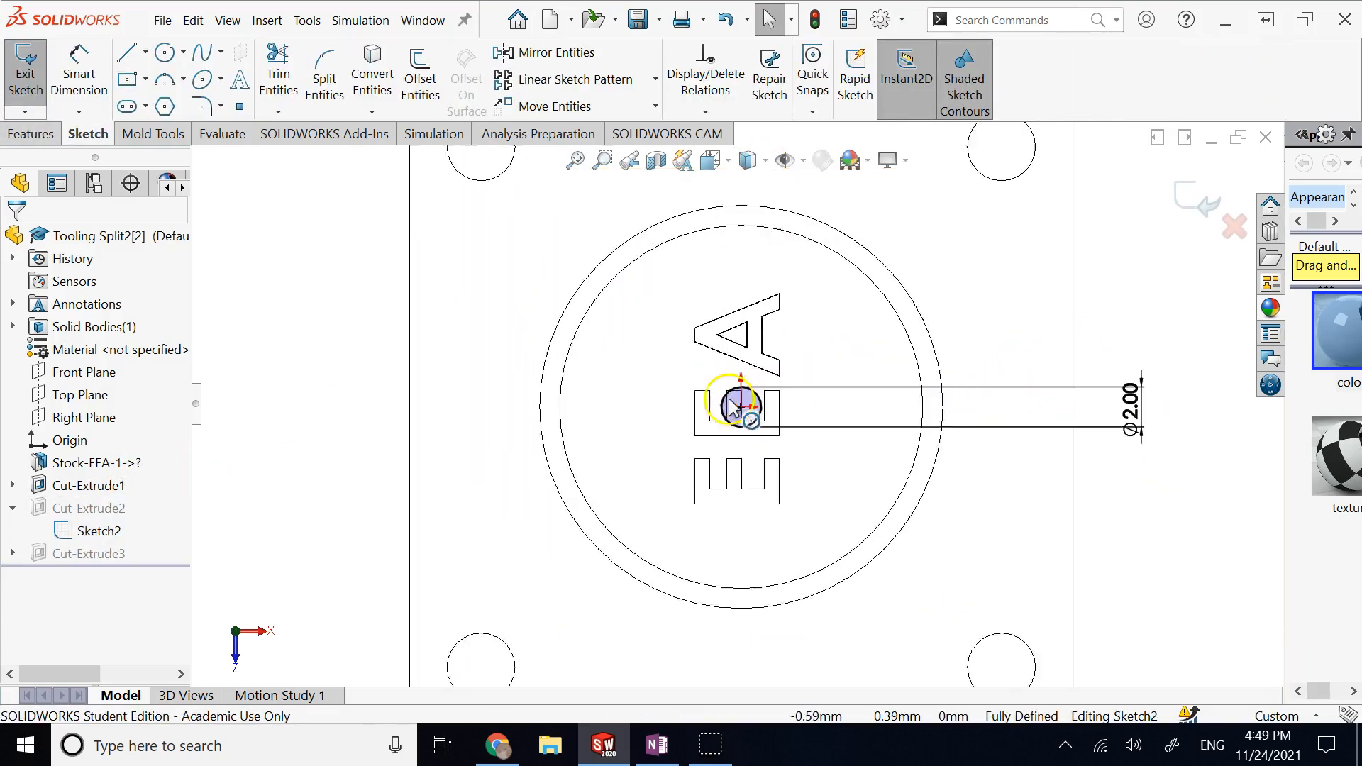
pyautogui.scroll(3, 735, 406)
pyautogui.scroll(-2, 738, 408)
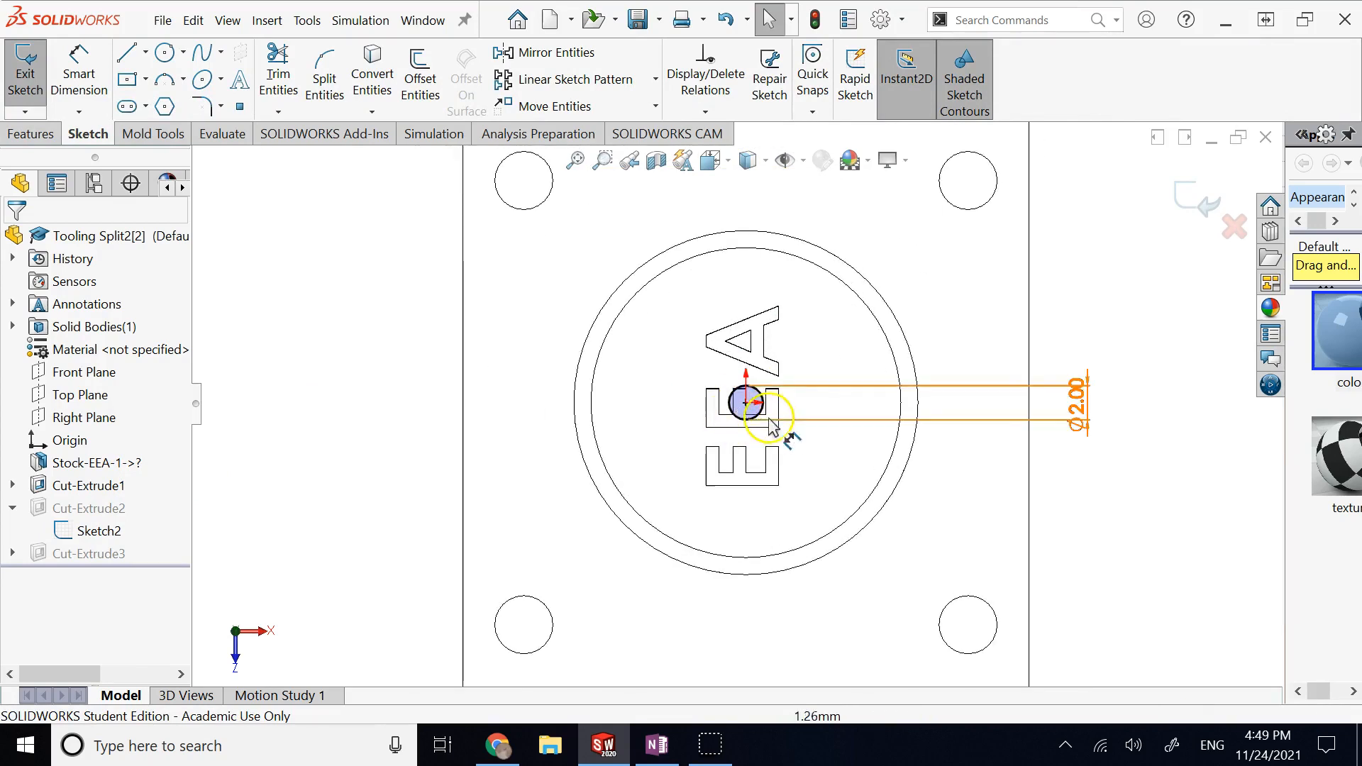
# Try to delete the center point of the 2 mm circle to free the circle from the origin.
pyautogui.click(758, 415)
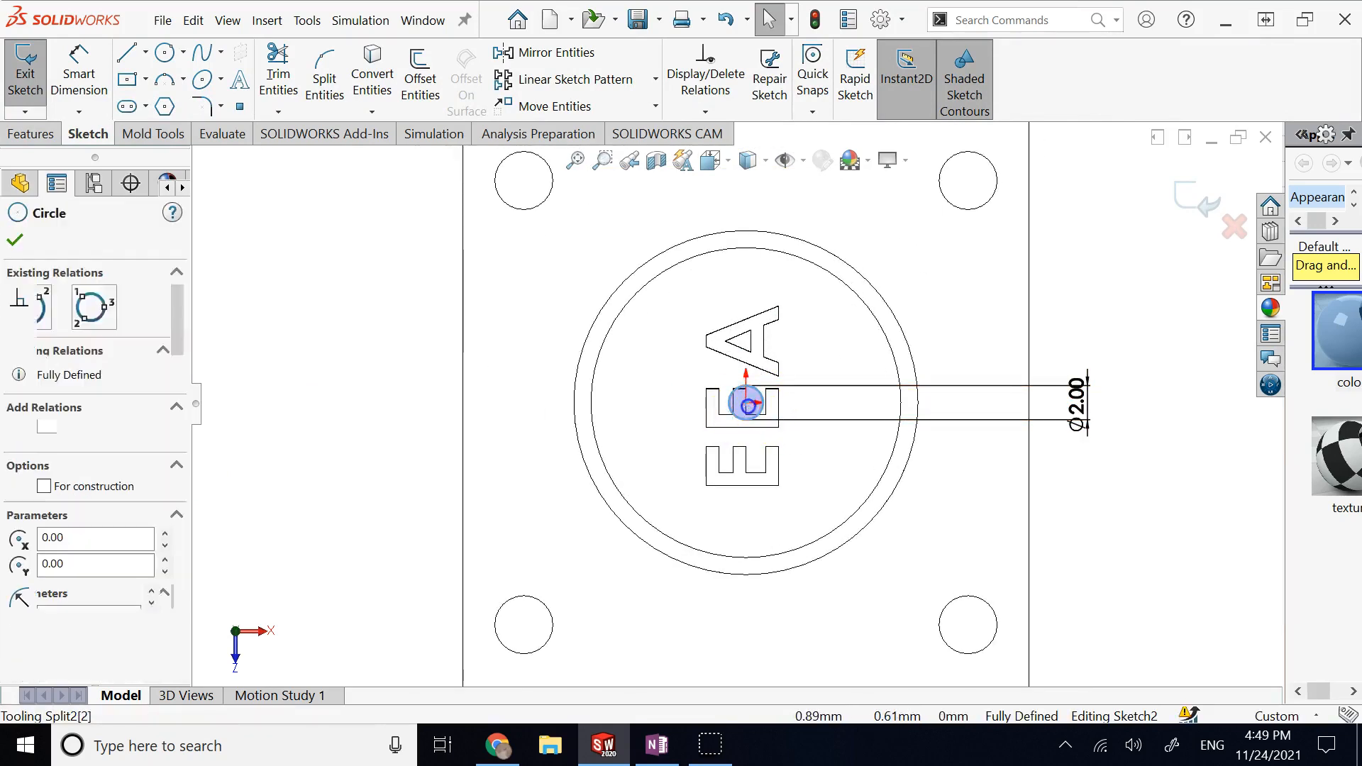
pyautogui.click(785, 427)
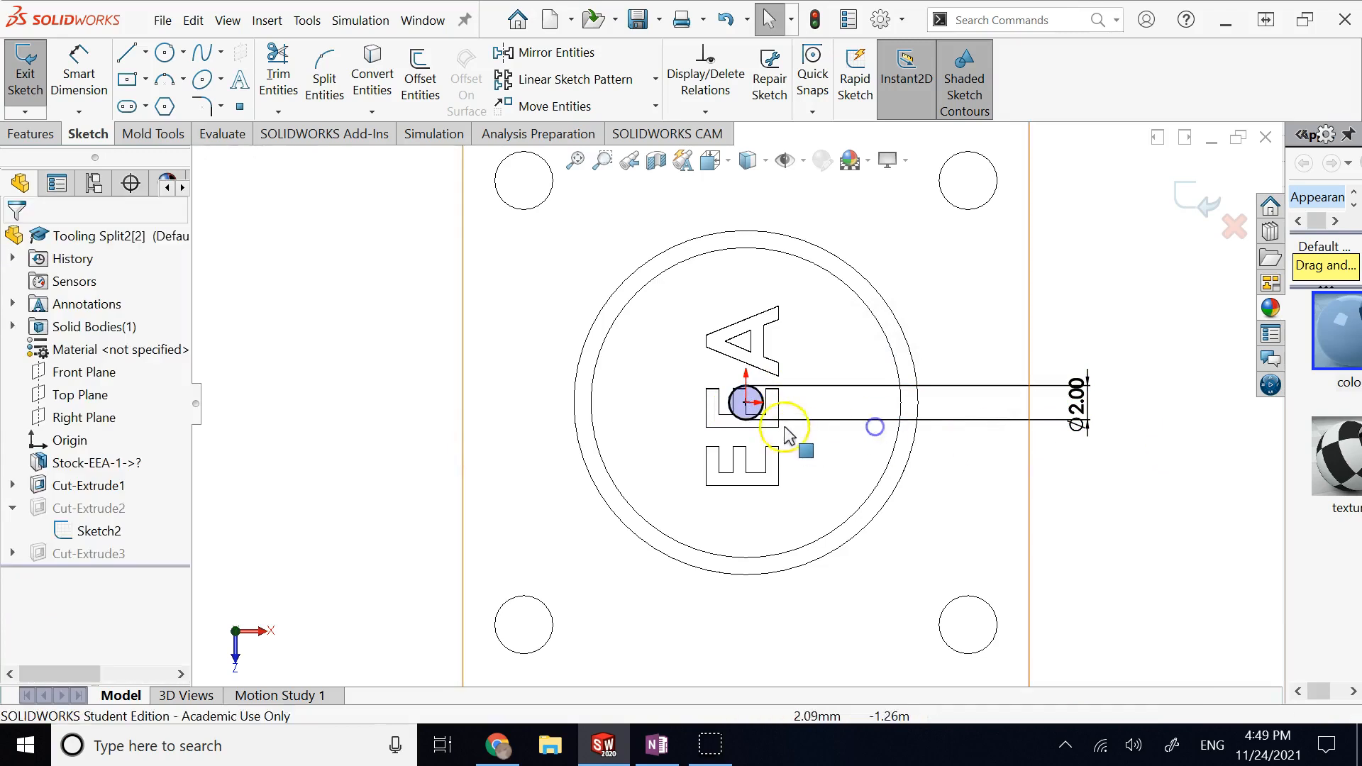
pyautogui.click(755, 418)
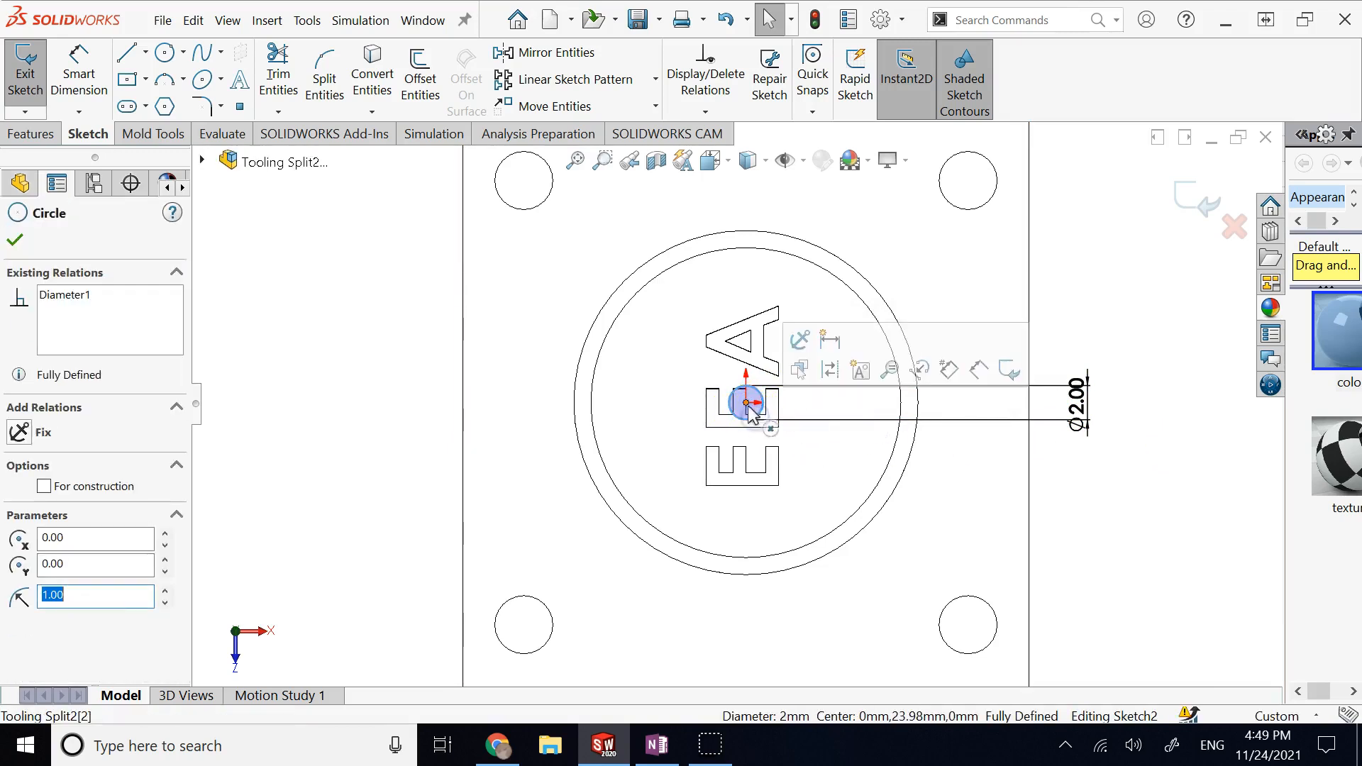
pyautogui.click(750, 408)
pyautogui.click(747, 405)
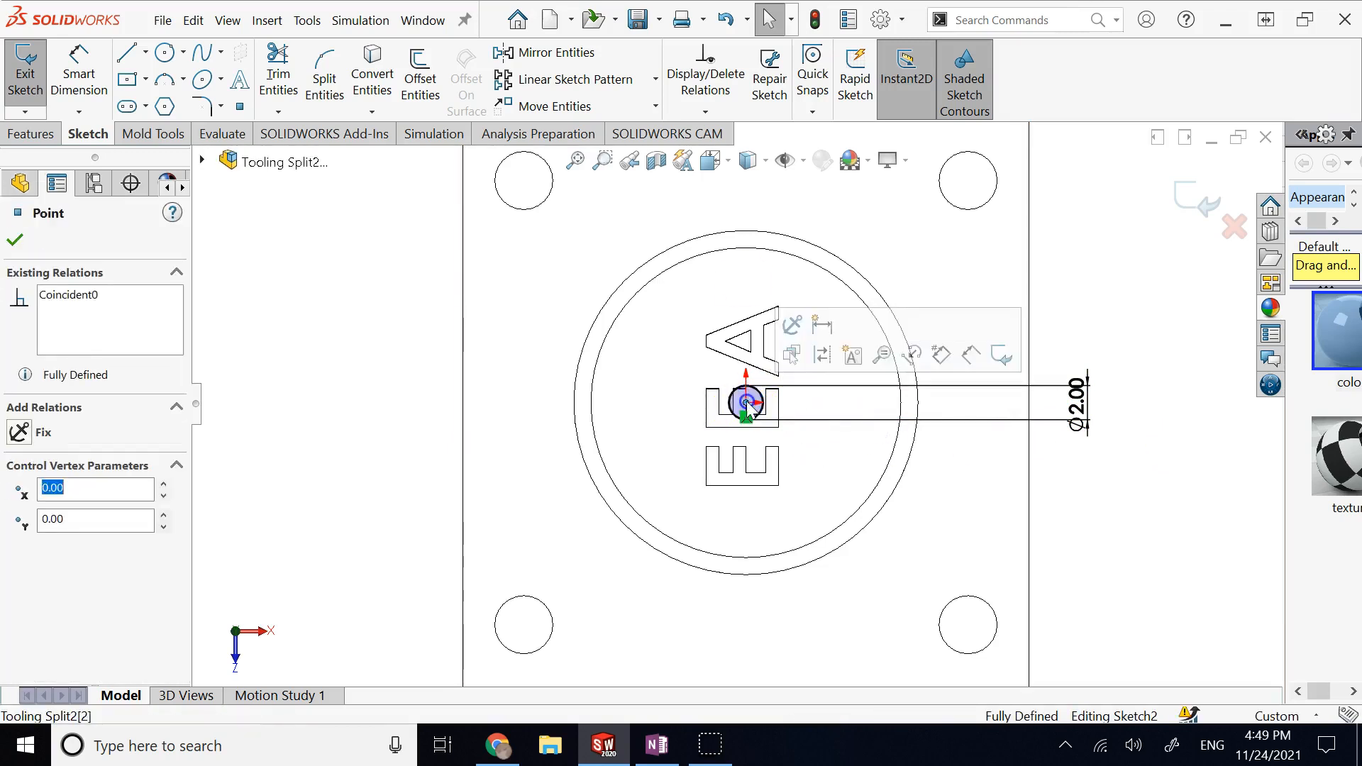
pyautogui.press('Delete')
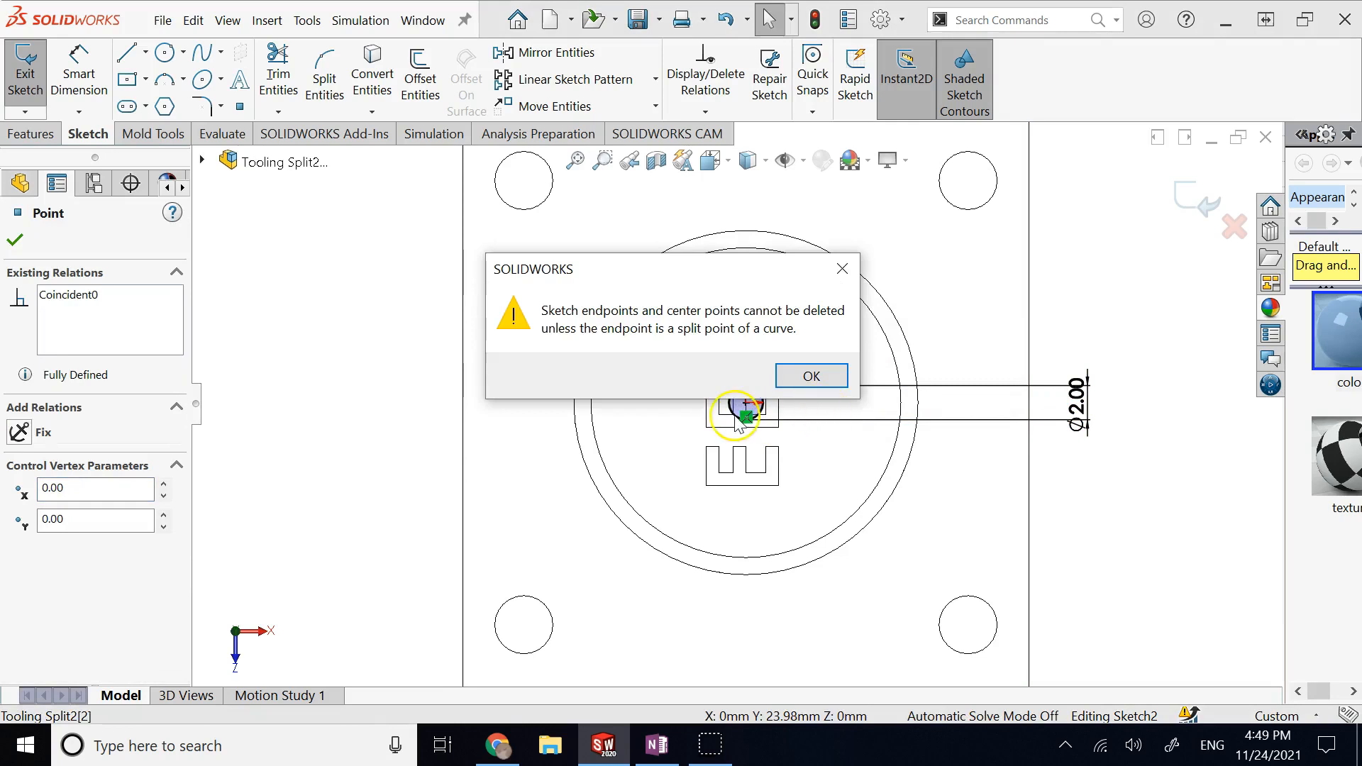
pyautogui.click(801, 375)
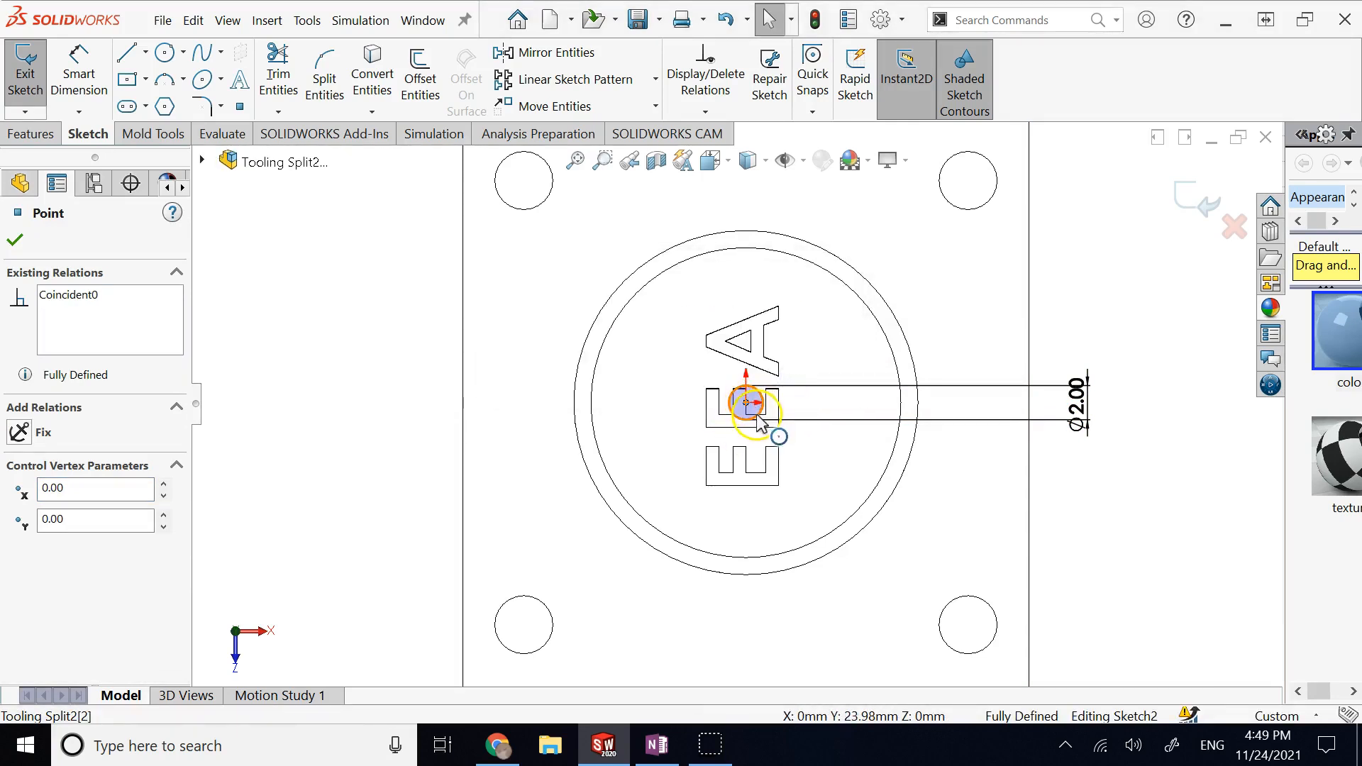
# Review the relations attached to the 2 mm circle.
pyautogui.click(759, 422)
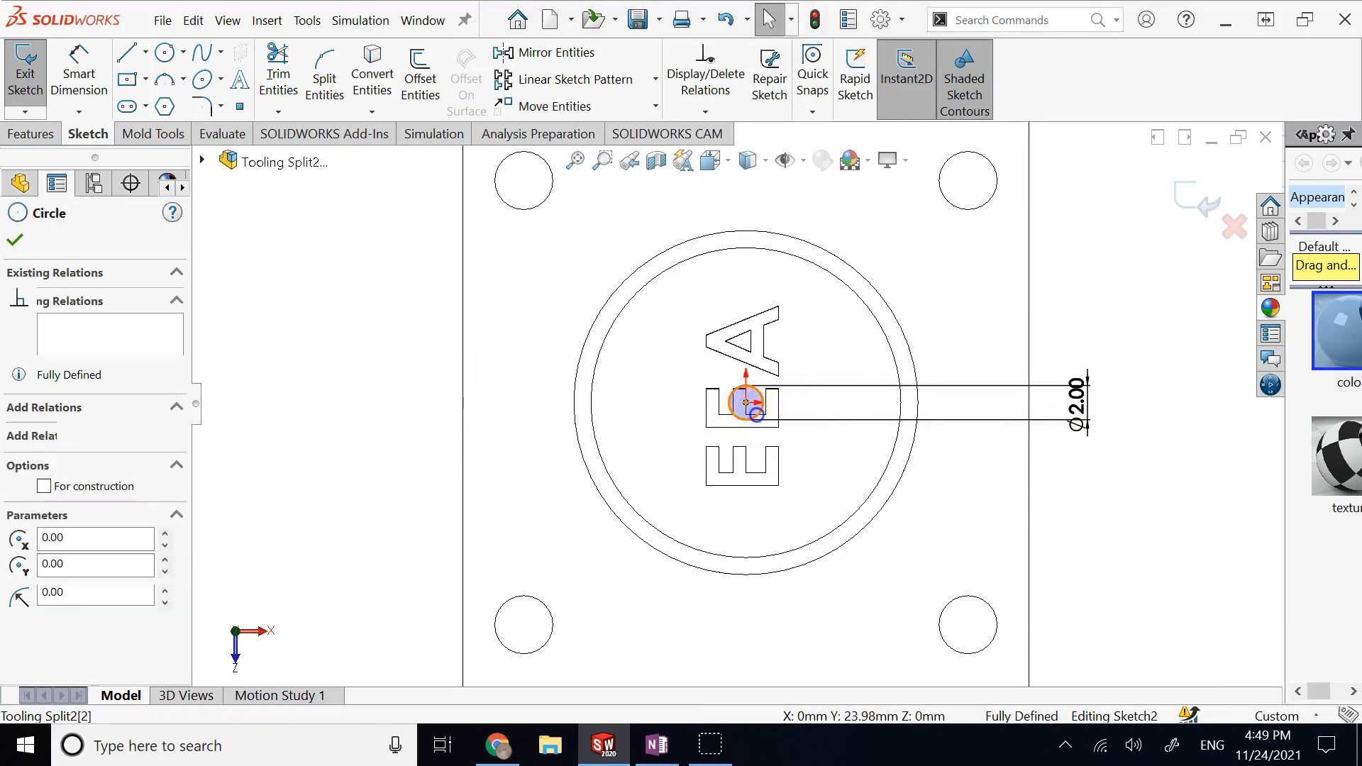
pyautogui.click(686, 79)
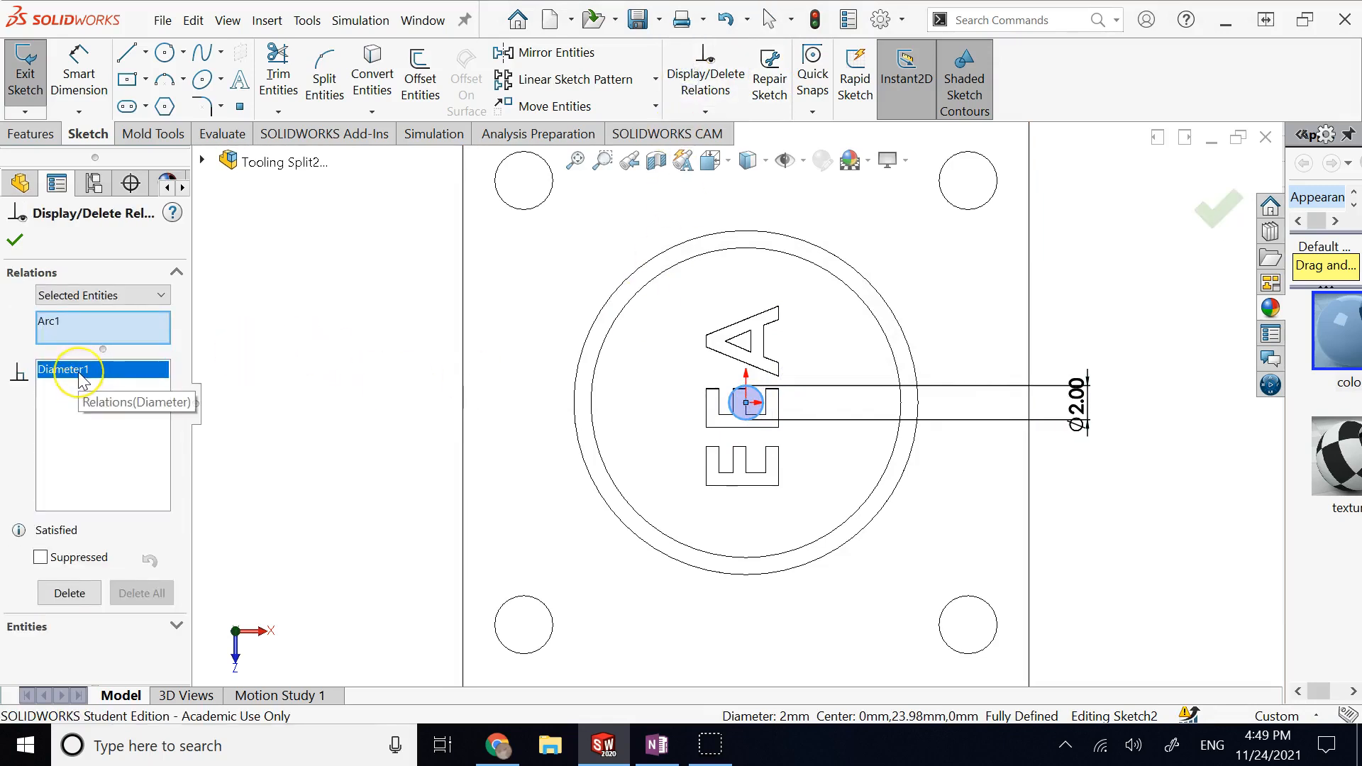
pyautogui.click(14, 240)
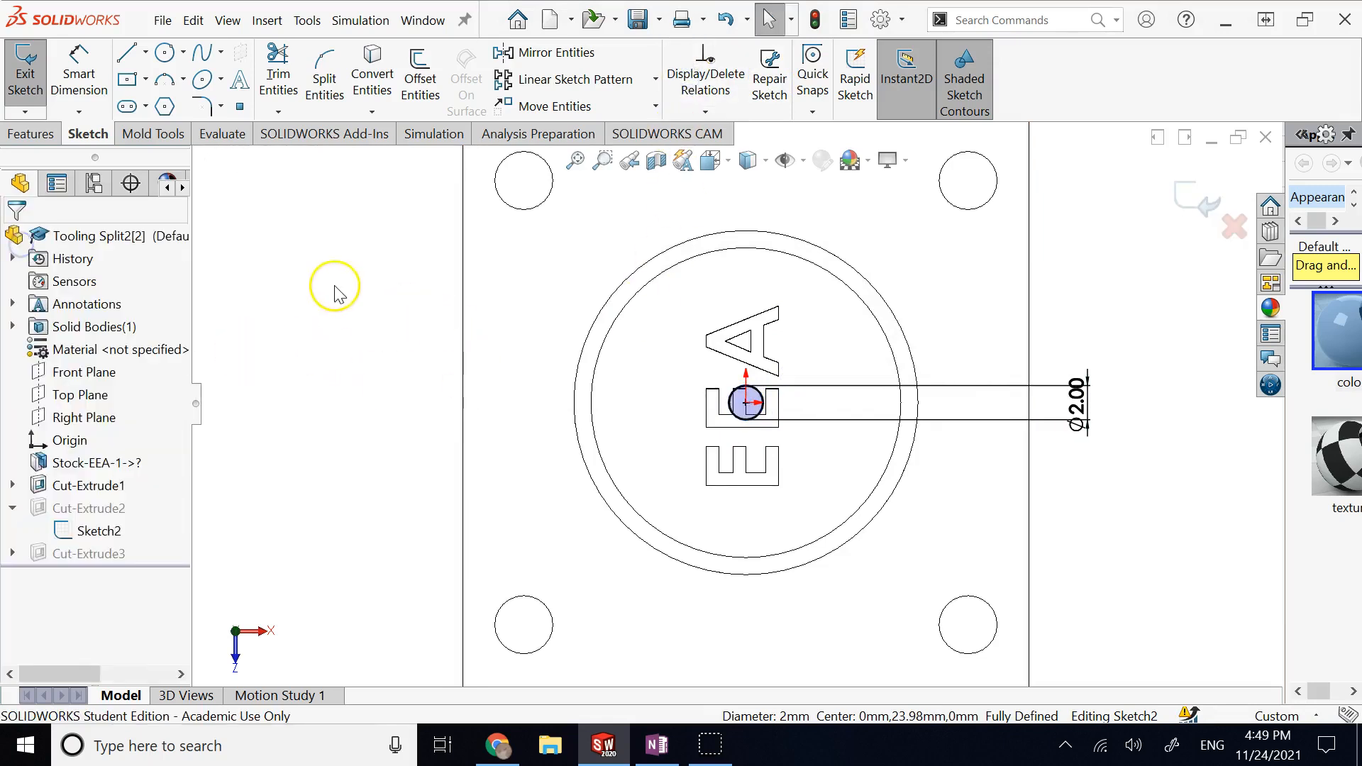
# Replace the circle at the origin with a new one about 1.96 mm in diameter, about 5.67 mm away in -X, beside the lettering.
pyautogui.click(759, 422)
pyautogui.press('Delete')
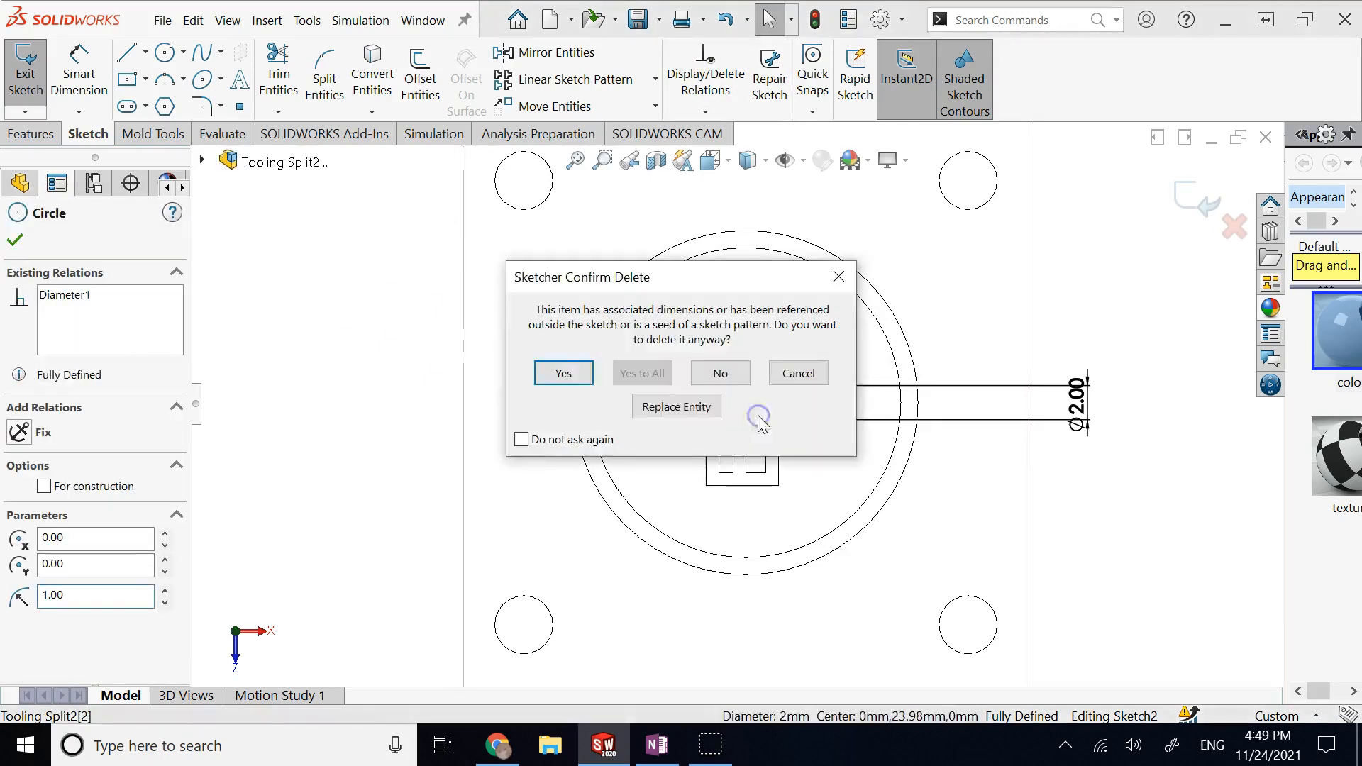
pyautogui.click(590, 370)
pyautogui.click(164, 52)
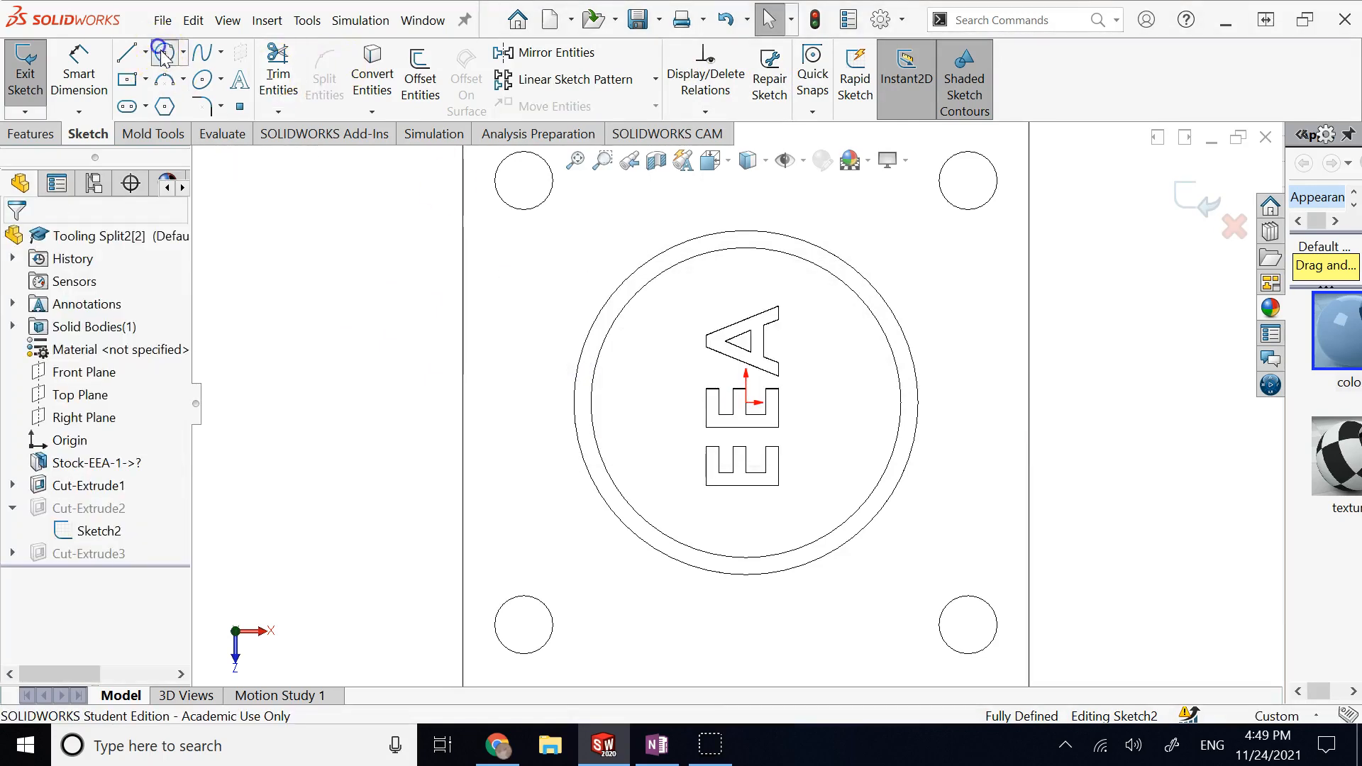
pyautogui.click(650, 404)
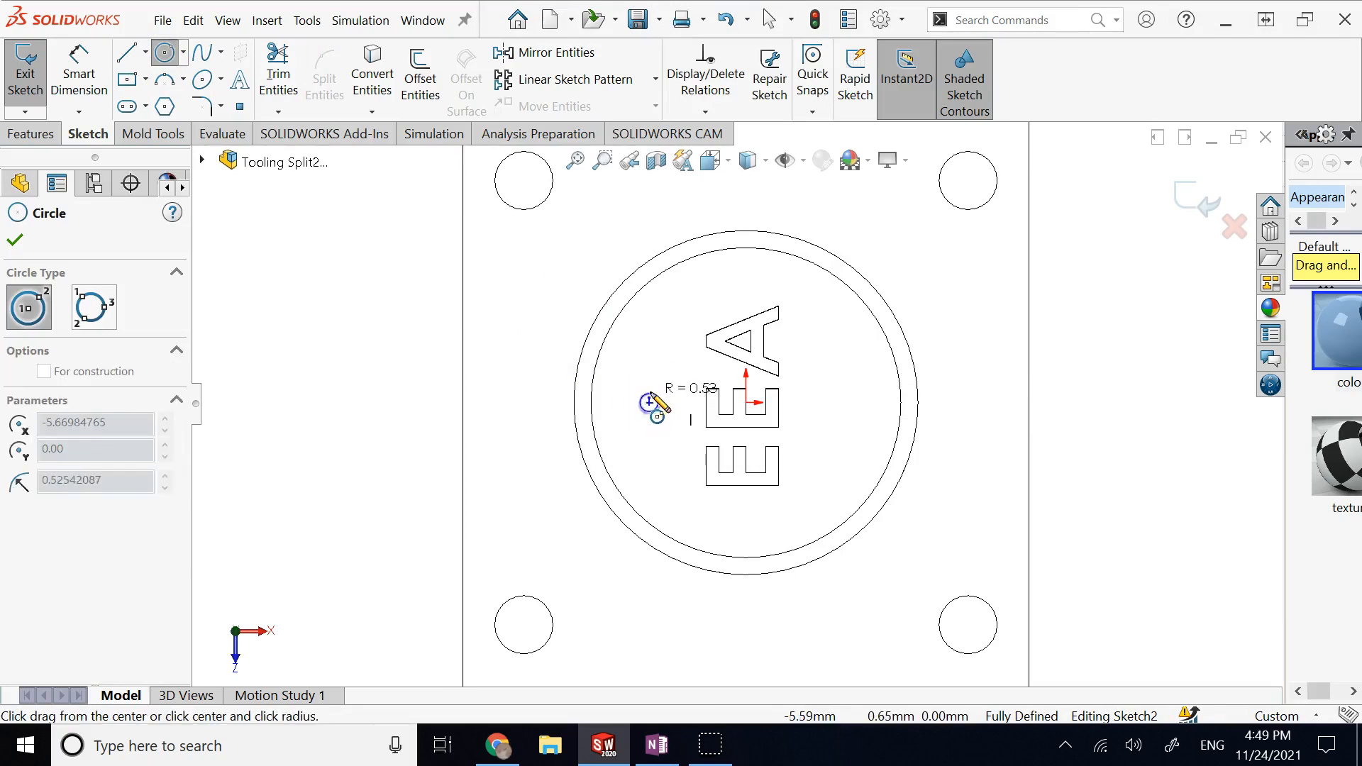
pyautogui.click(650, 387)
# Dimension the new circle's diameter as 2 mm and exit the sketch, continuing the rebuild despite the Sketch3 error.
pyautogui.click(78, 70)
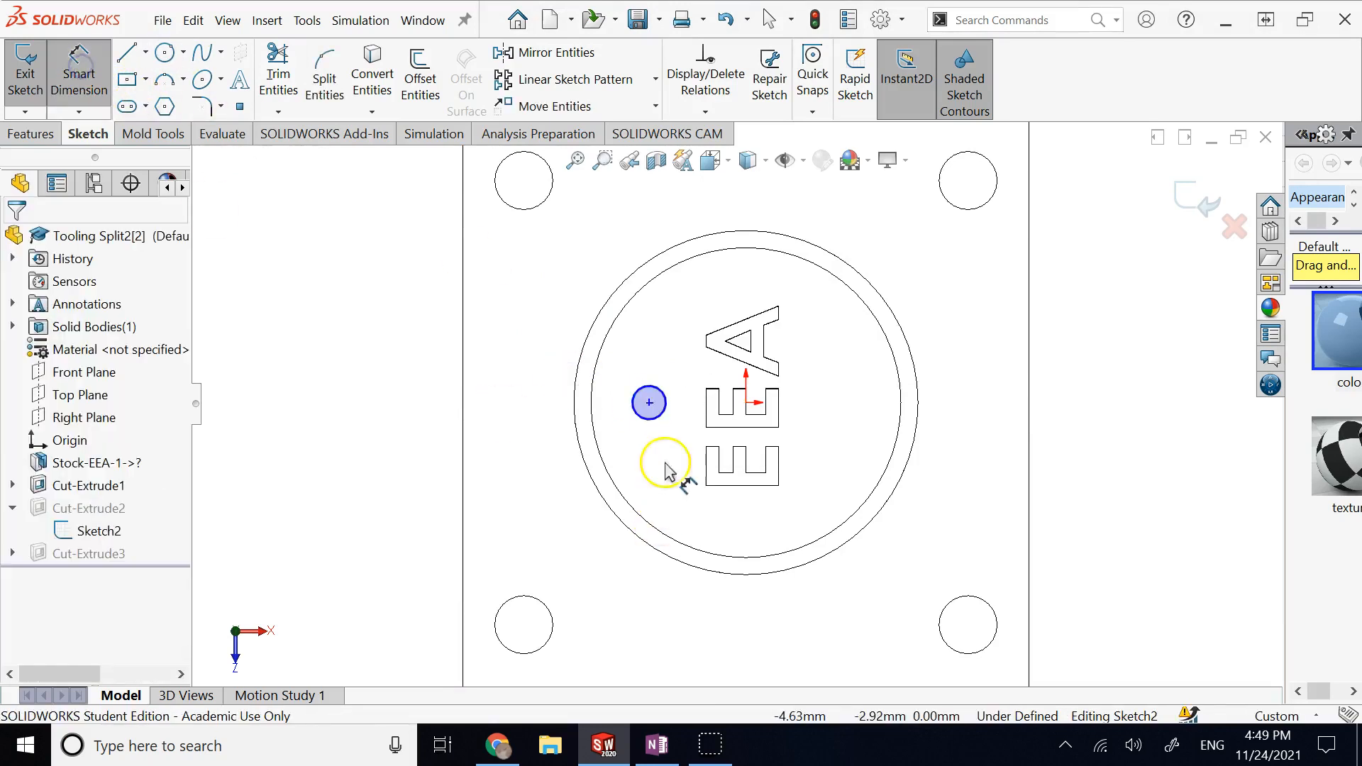
pyautogui.click(664, 422)
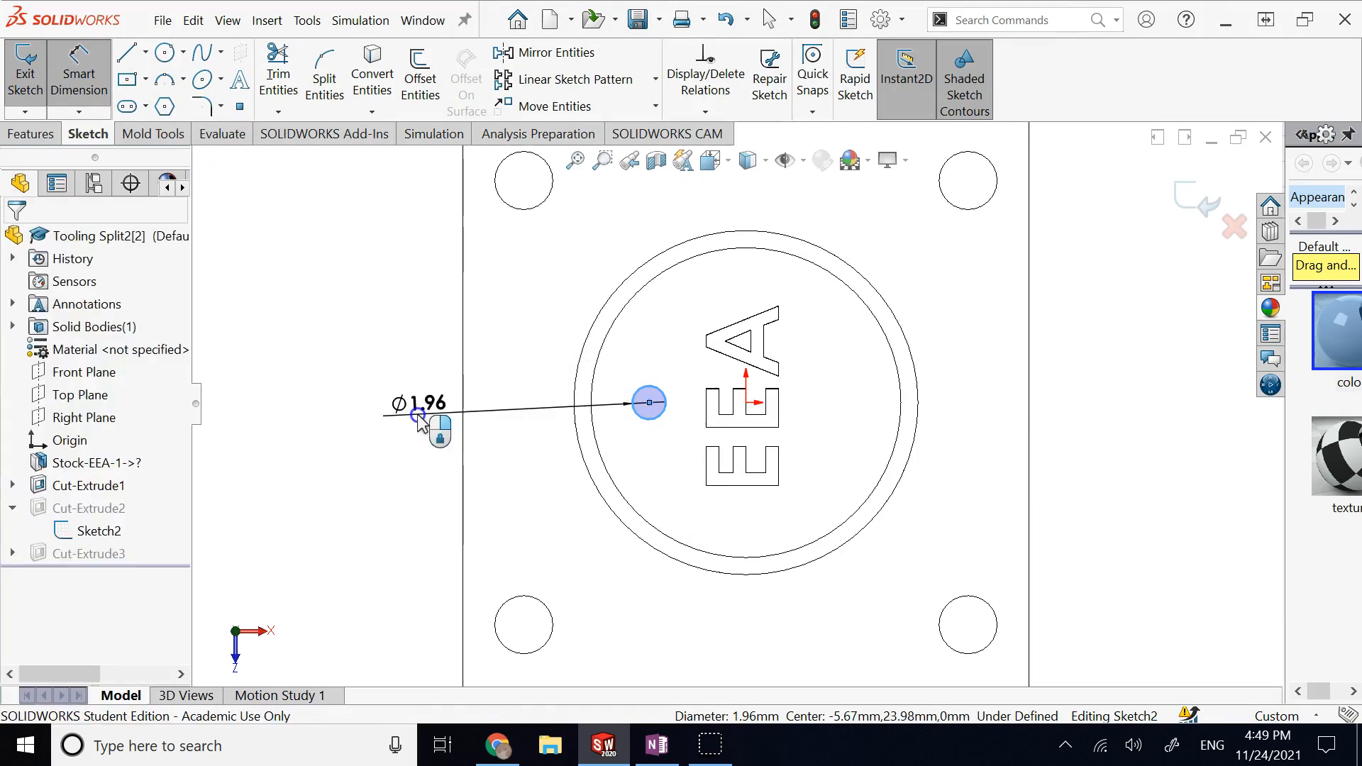
pyautogui.click(428, 410)
pyautogui.click(415, 348)
pyautogui.write('2')
pyautogui.press('Return')
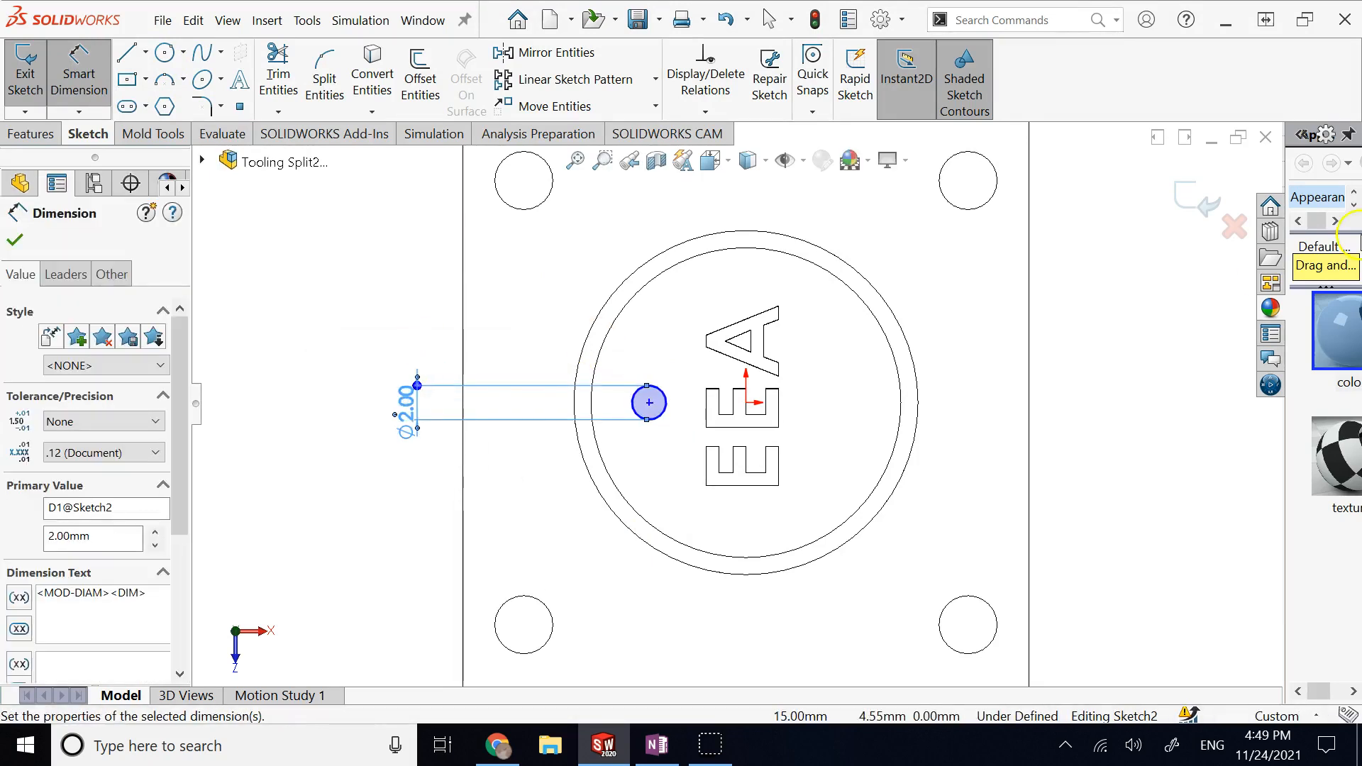
pyautogui.click(1171, 203)
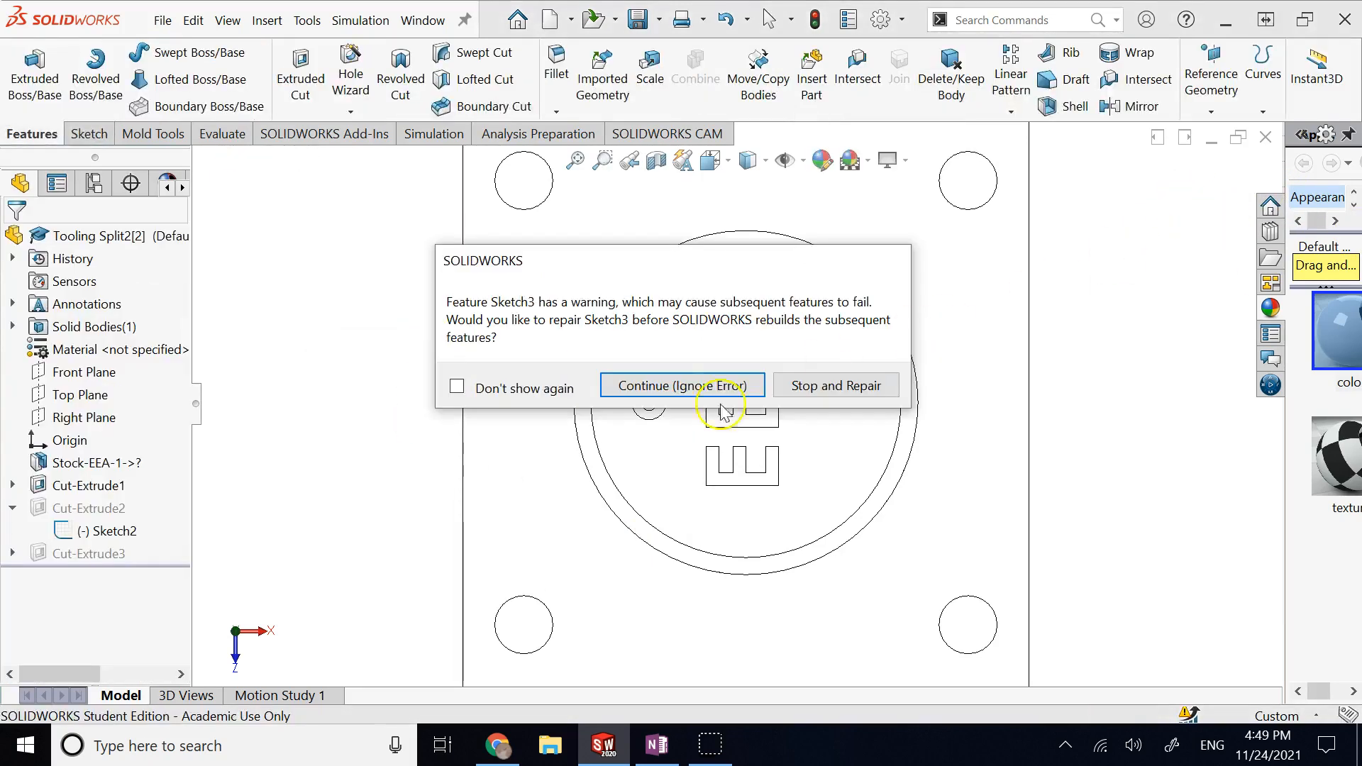
pyautogui.click(696, 399)
pyautogui.click(907, 431)
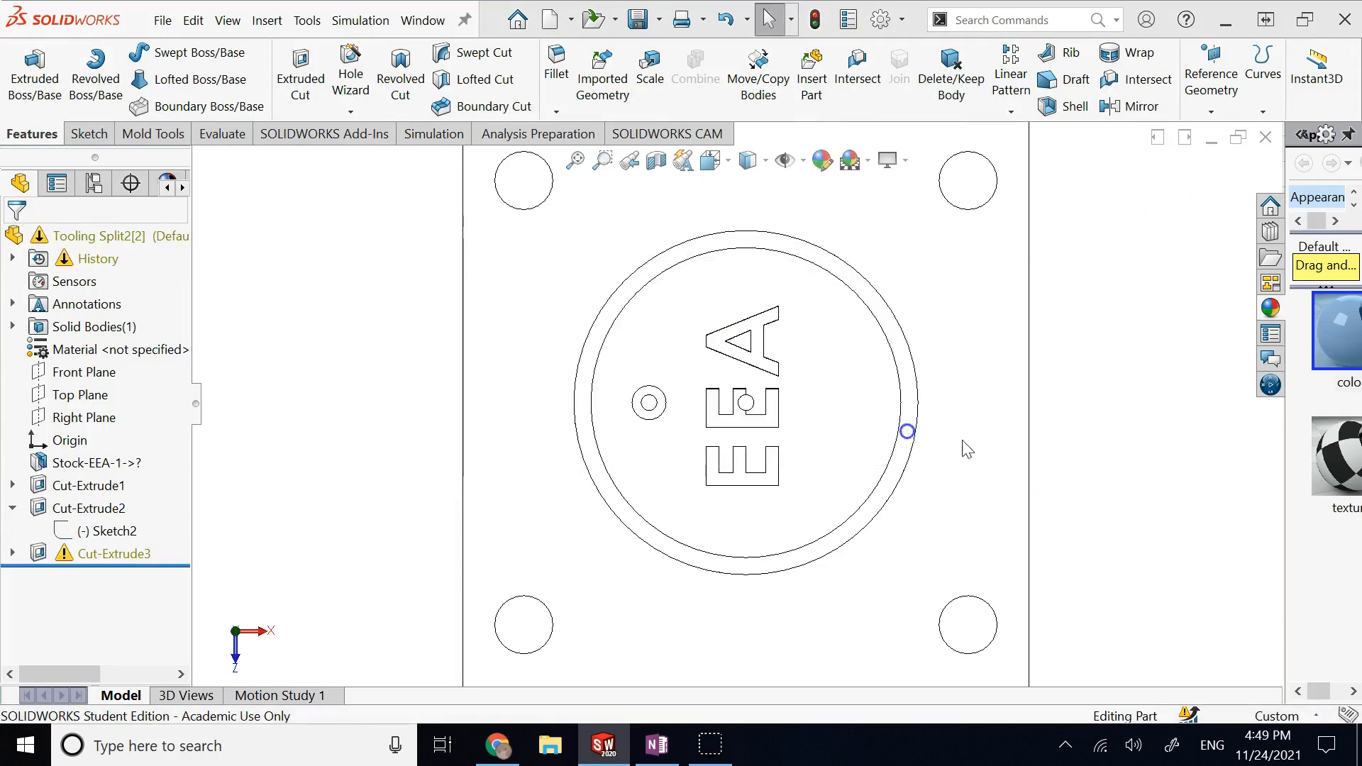
# Edit Sketch3 under Cut-Extrude3 and delete its old converted circle at the origin.
pyautogui.scroll(1, 1048, 490)
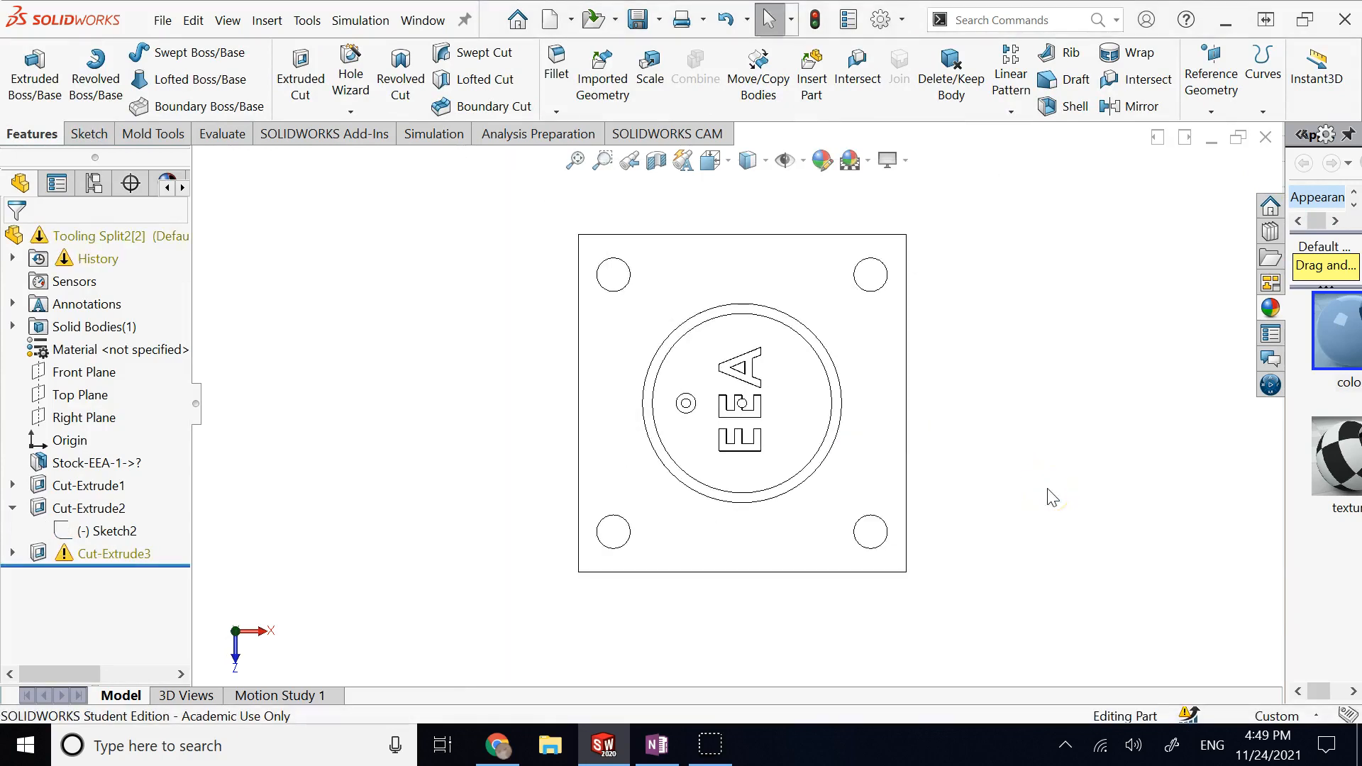
pyautogui.hotkey('ctrl', '1')
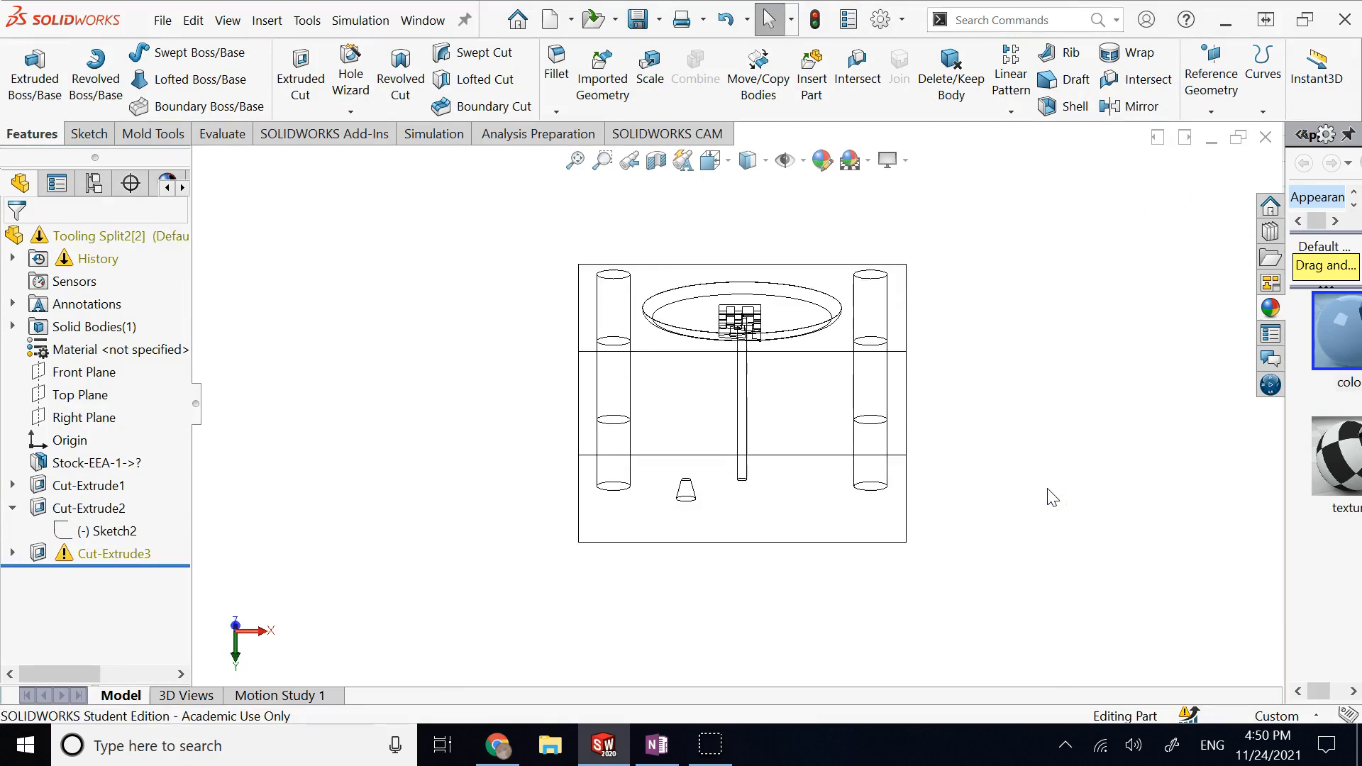
pyautogui.hotkey('ctrl', '1')
pyautogui.click(634, 460)
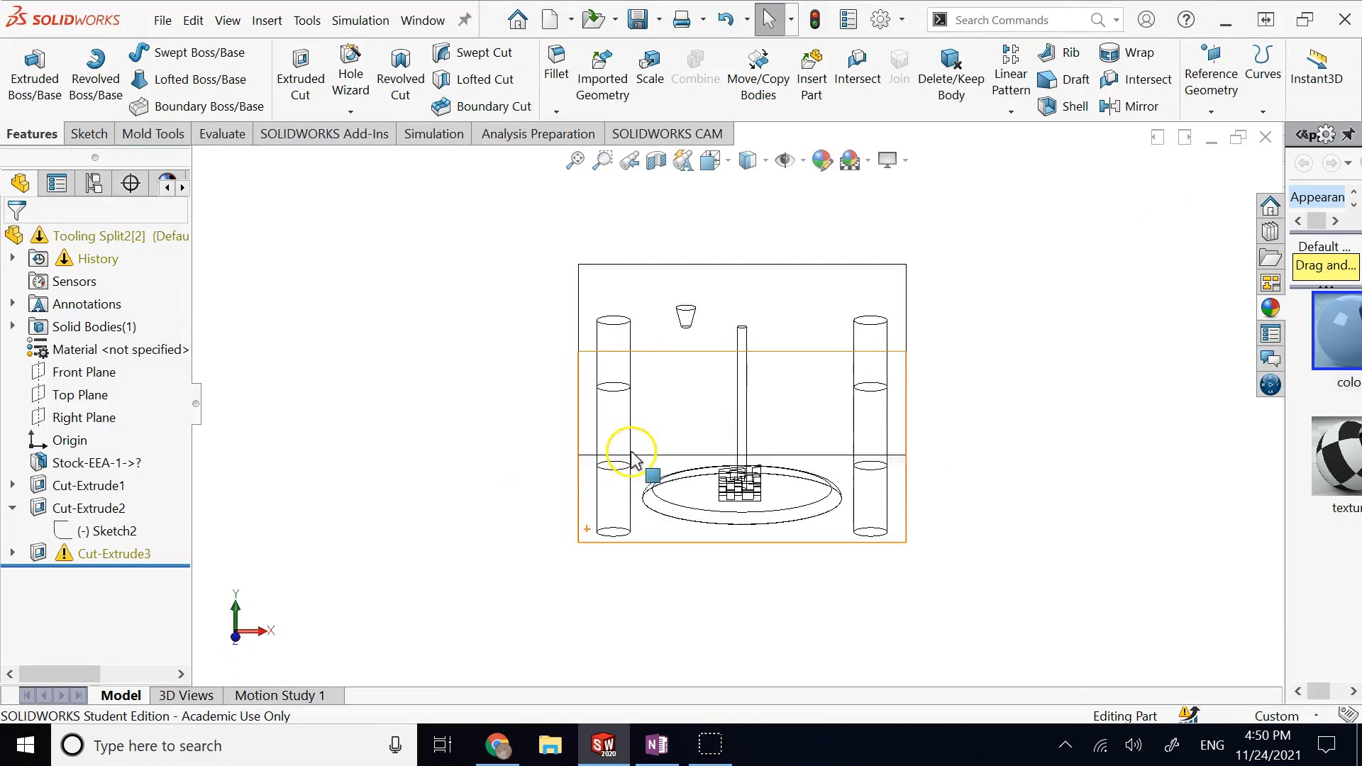
pyautogui.click(12, 554)
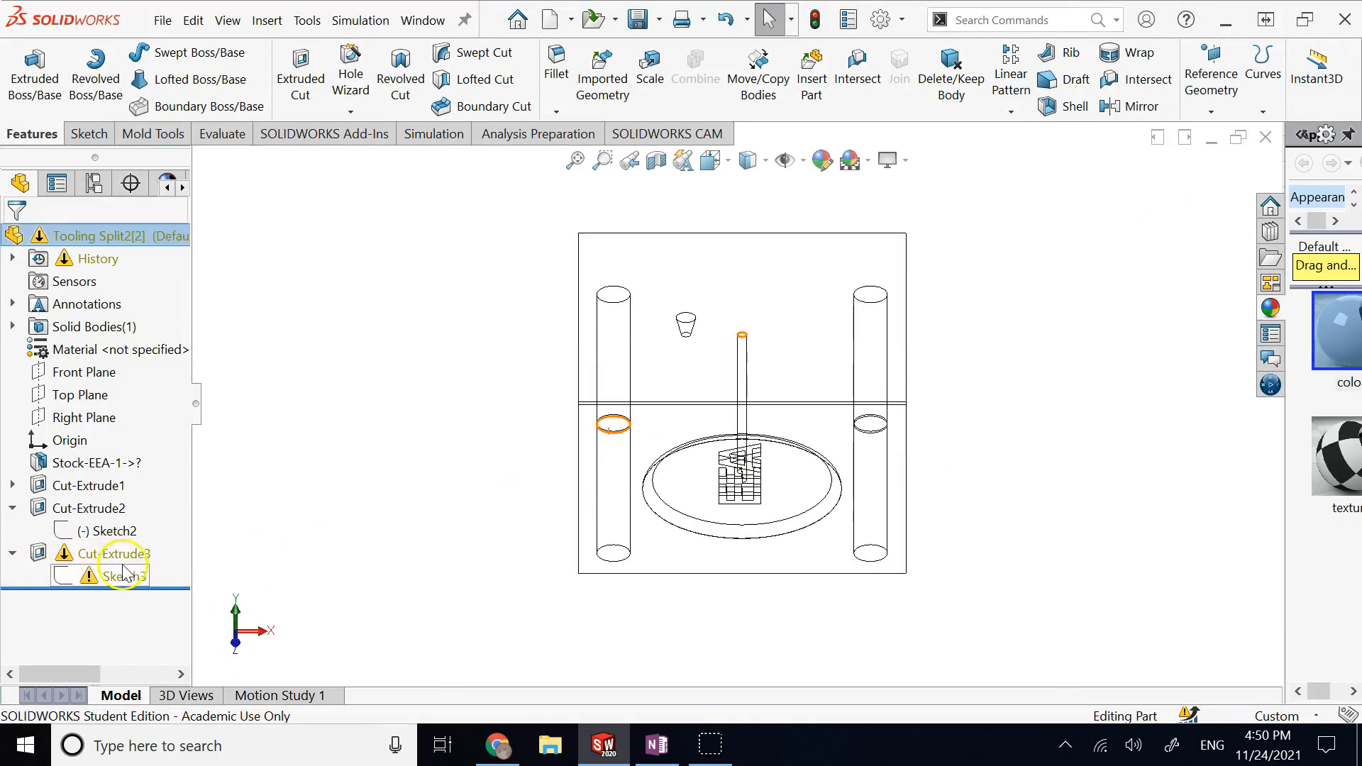
pyautogui.click(124, 574)
pyautogui.click(139, 554)
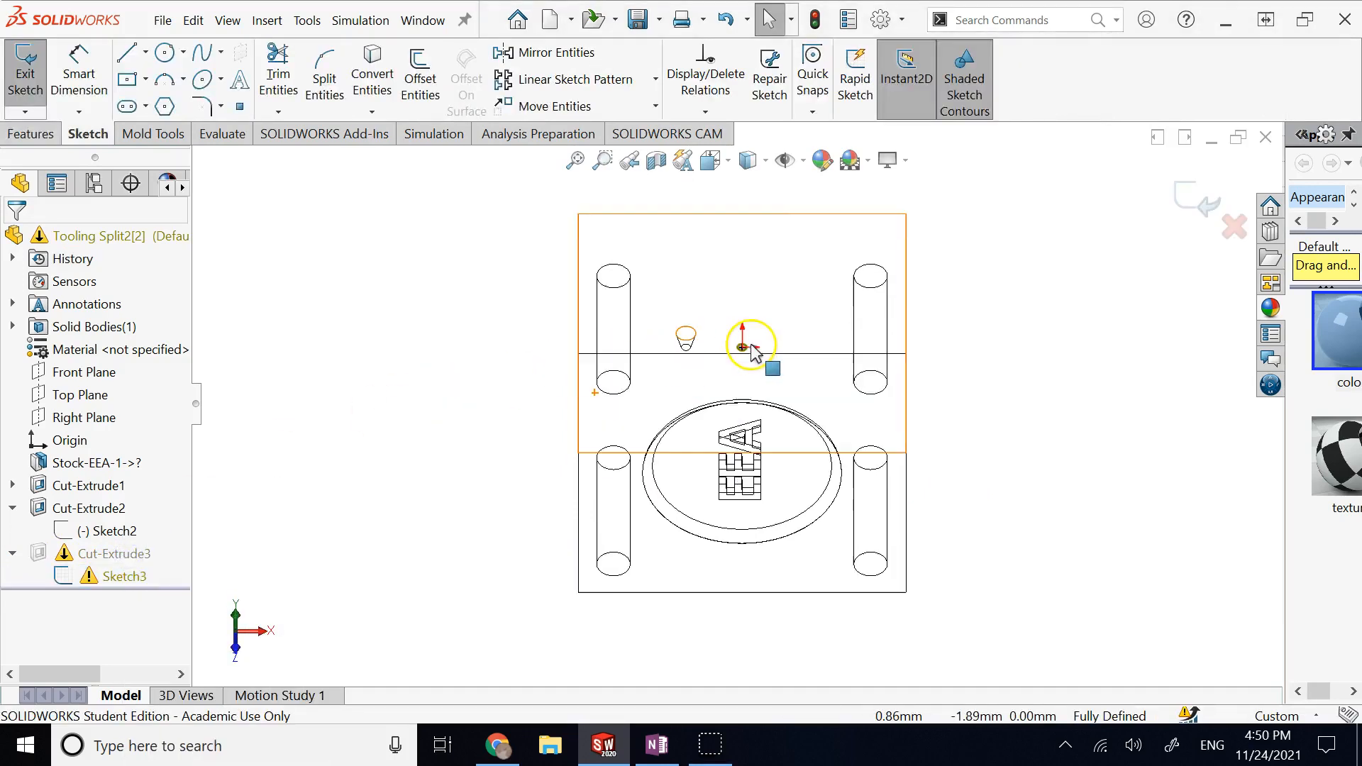
pyautogui.click(749, 291)
pyautogui.press('Delete')
# Convert the small end edge of the relocated drafted hole into Sketch3 and exit the sketch to rebuild the through cut.
pyautogui.scroll(-1, 603, 297)
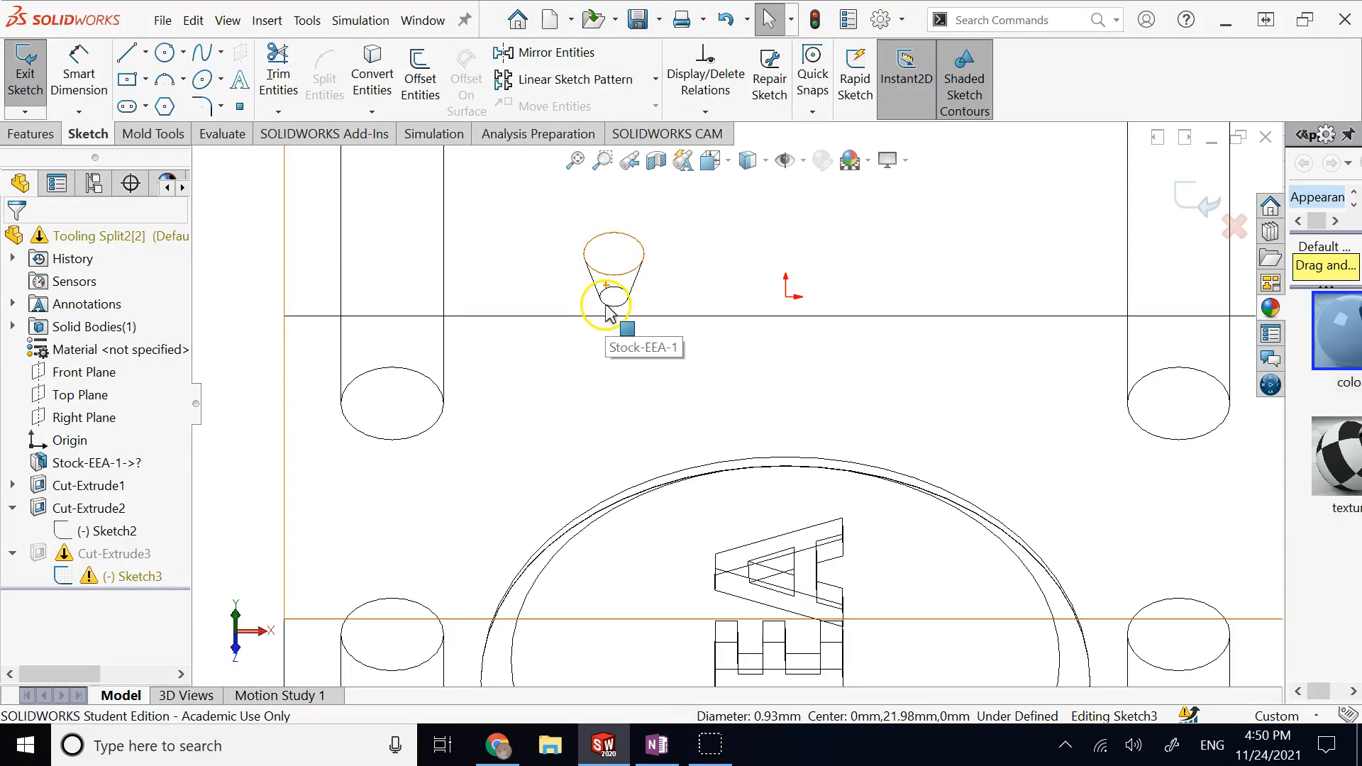
pyautogui.click(612, 307)
pyautogui.click(384, 71)
pyautogui.click(1001, 253)
pyautogui.click(1196, 198)
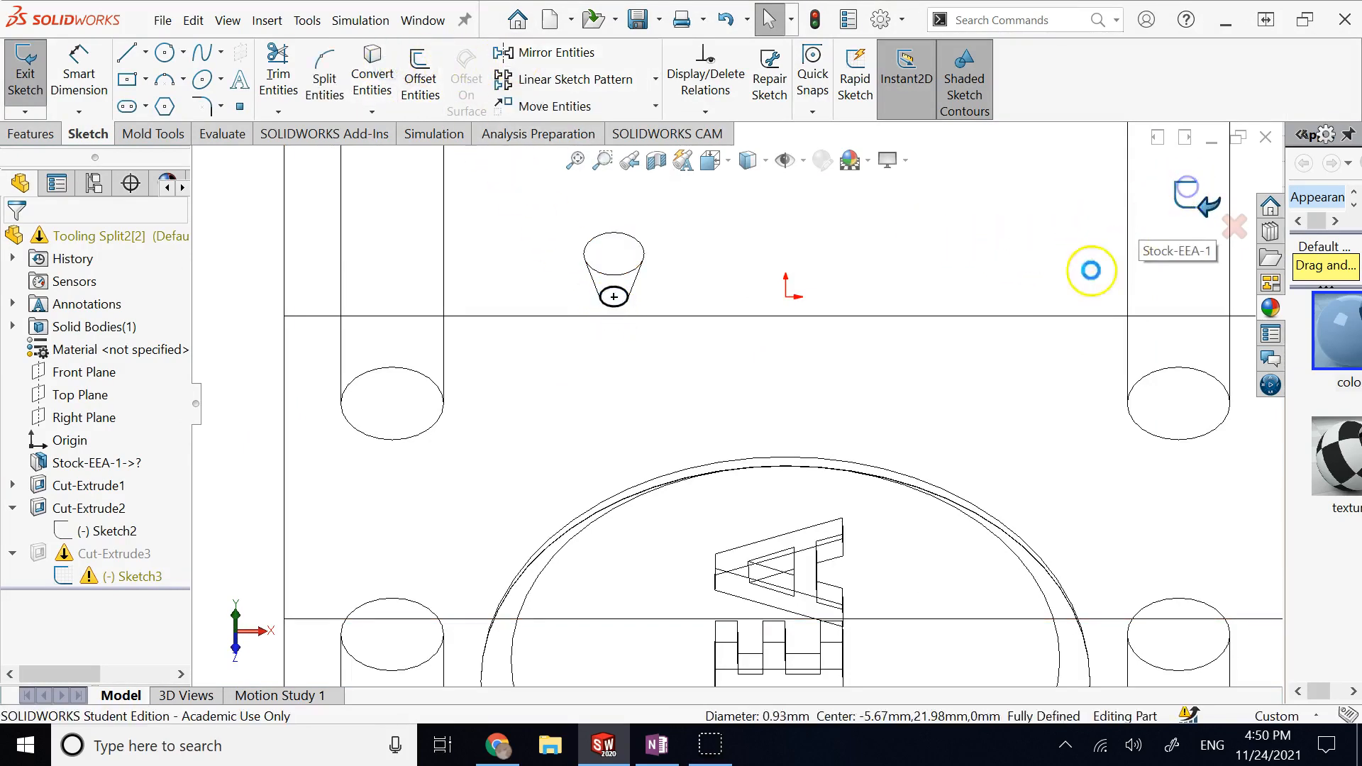
# Return to shaded display with edges and examine the cavity side to check where the relocated hole exits beside the EEA lettering.
pyautogui.click(764, 161)
pyautogui.click(754, 185)
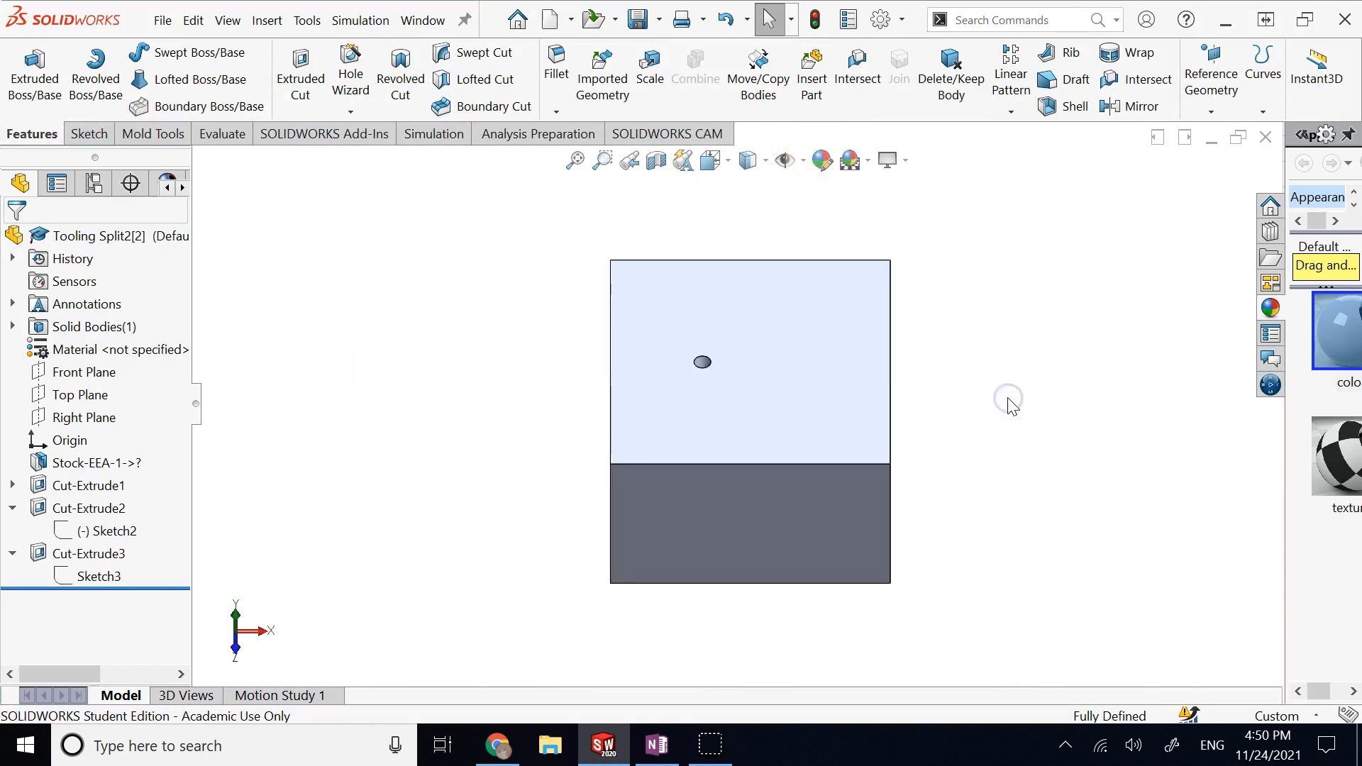
pyautogui.press('Up')
pyautogui.press('Up')
pyautogui.press('Up')
pyautogui.press('Up')
pyautogui.press('Up')
pyautogui.press('Up')
pyautogui.press('Up')
pyautogui.press('Up')
pyautogui.press('Up')
pyautogui.press('Up')
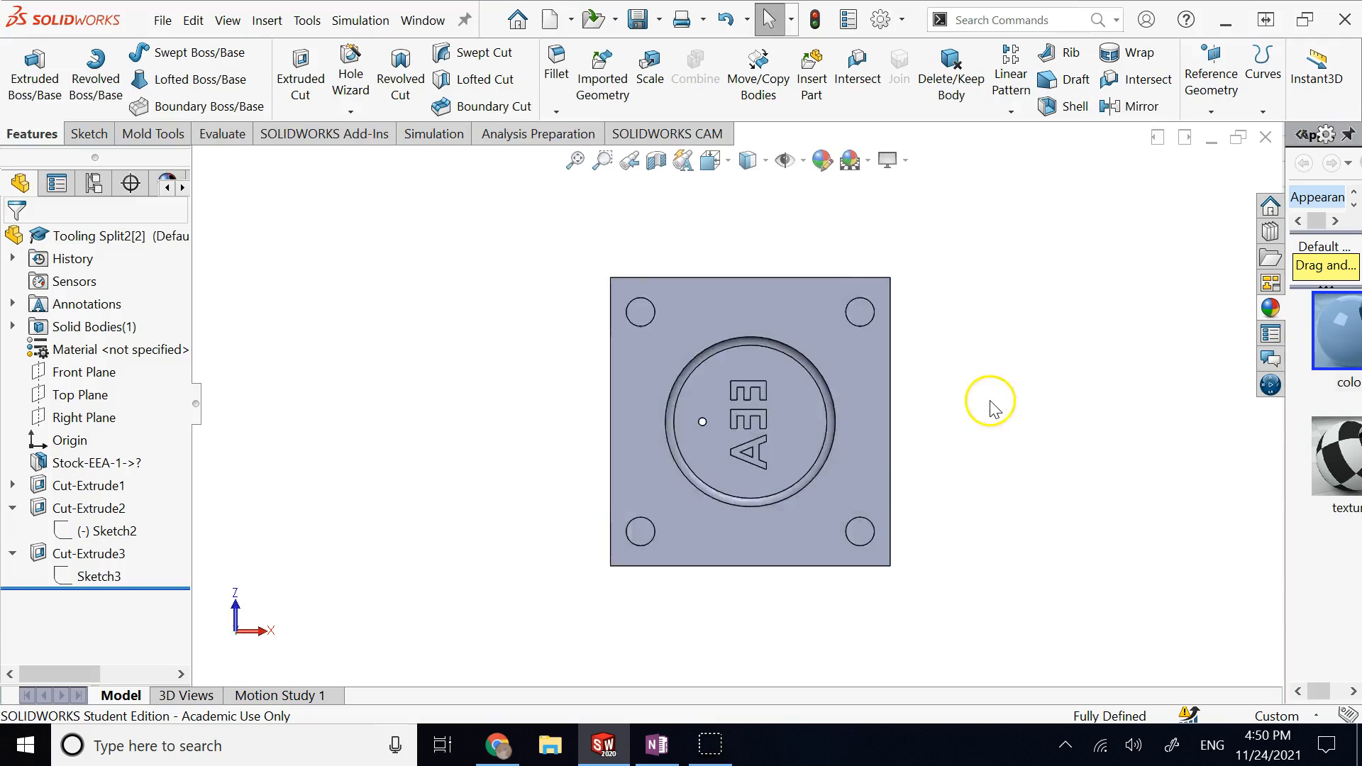
pyautogui.scroll(-5, 733, 414)
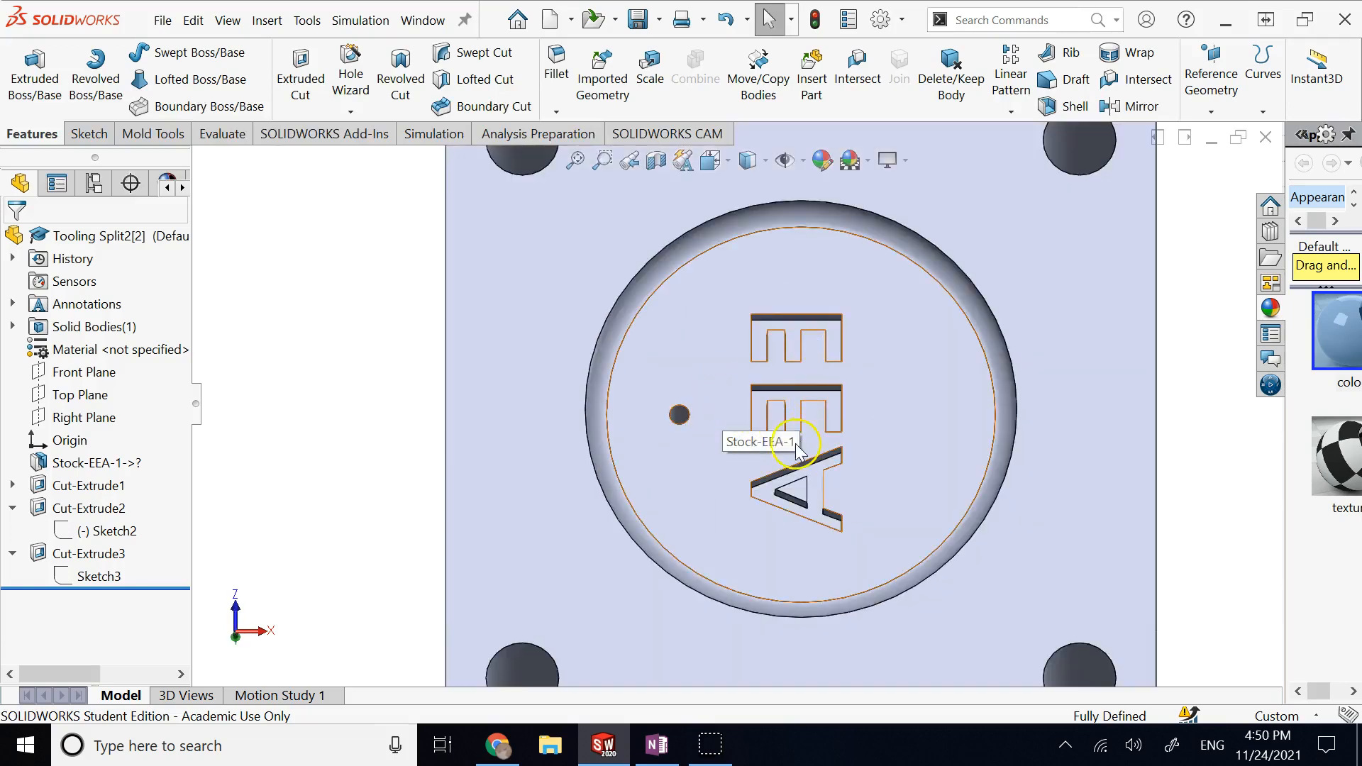
pyautogui.scroll(5, 874, 464)
pyautogui.press('Left')
pyautogui.press('Left')
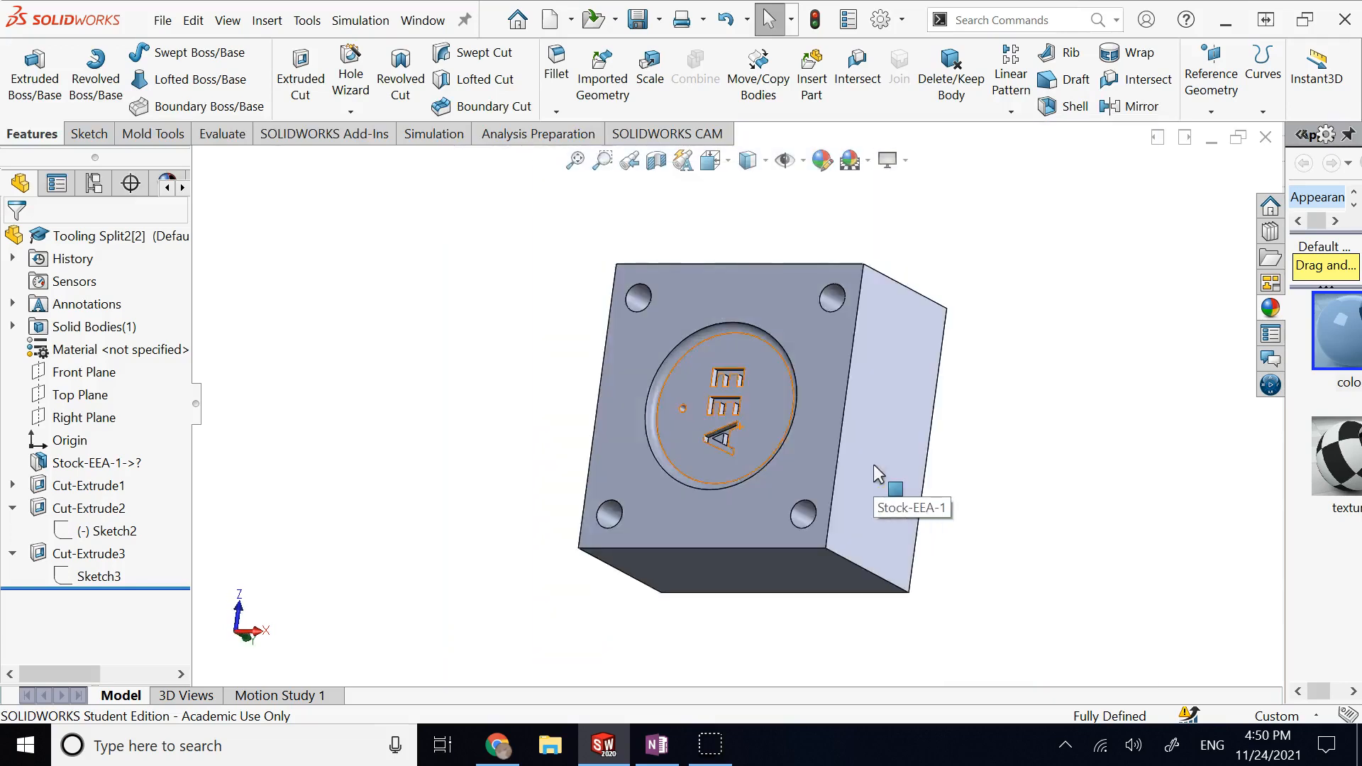
pyautogui.press('Down')
pyautogui.hotkey('ctrl', '7')
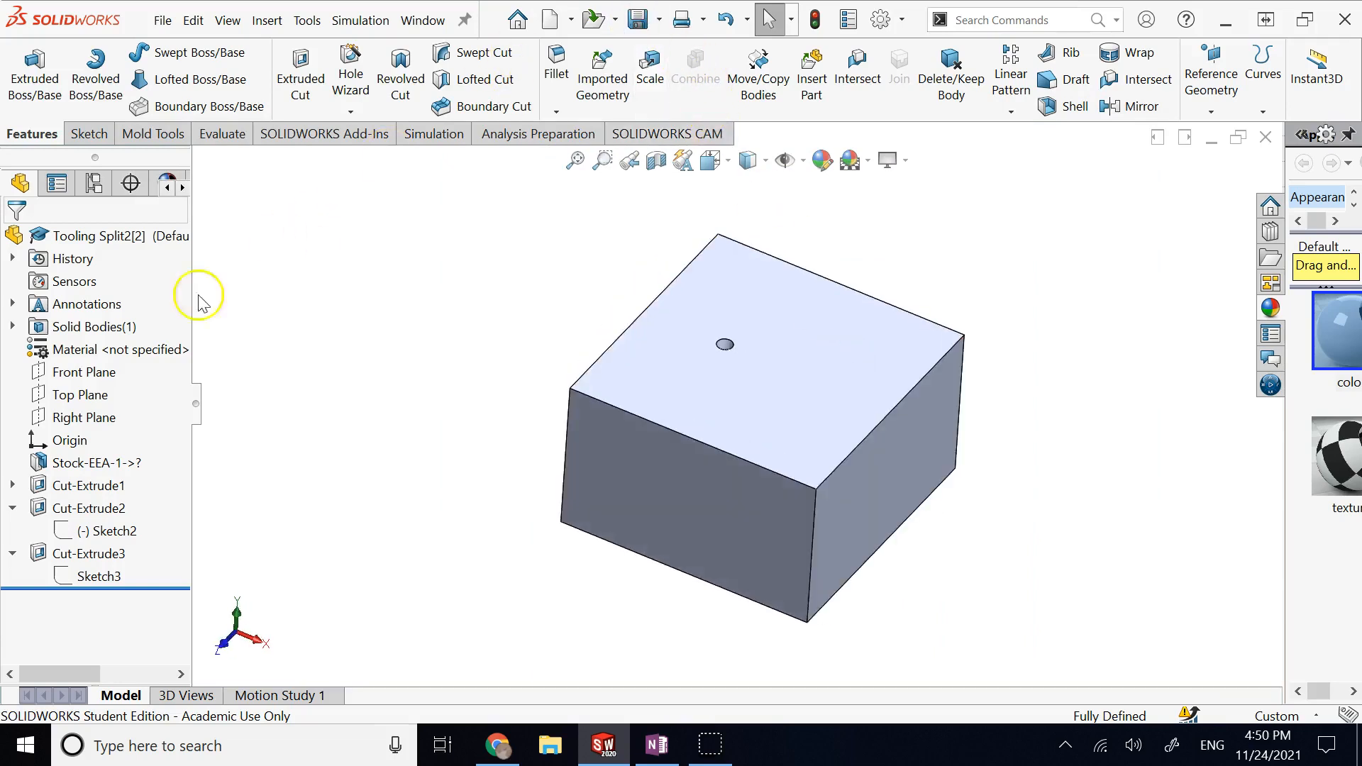
# Apply an orange color from the standard palette to the whole Tooling Split2[2] part.
pyautogui.click(84, 472)
pyautogui.rightClick(87, 474)
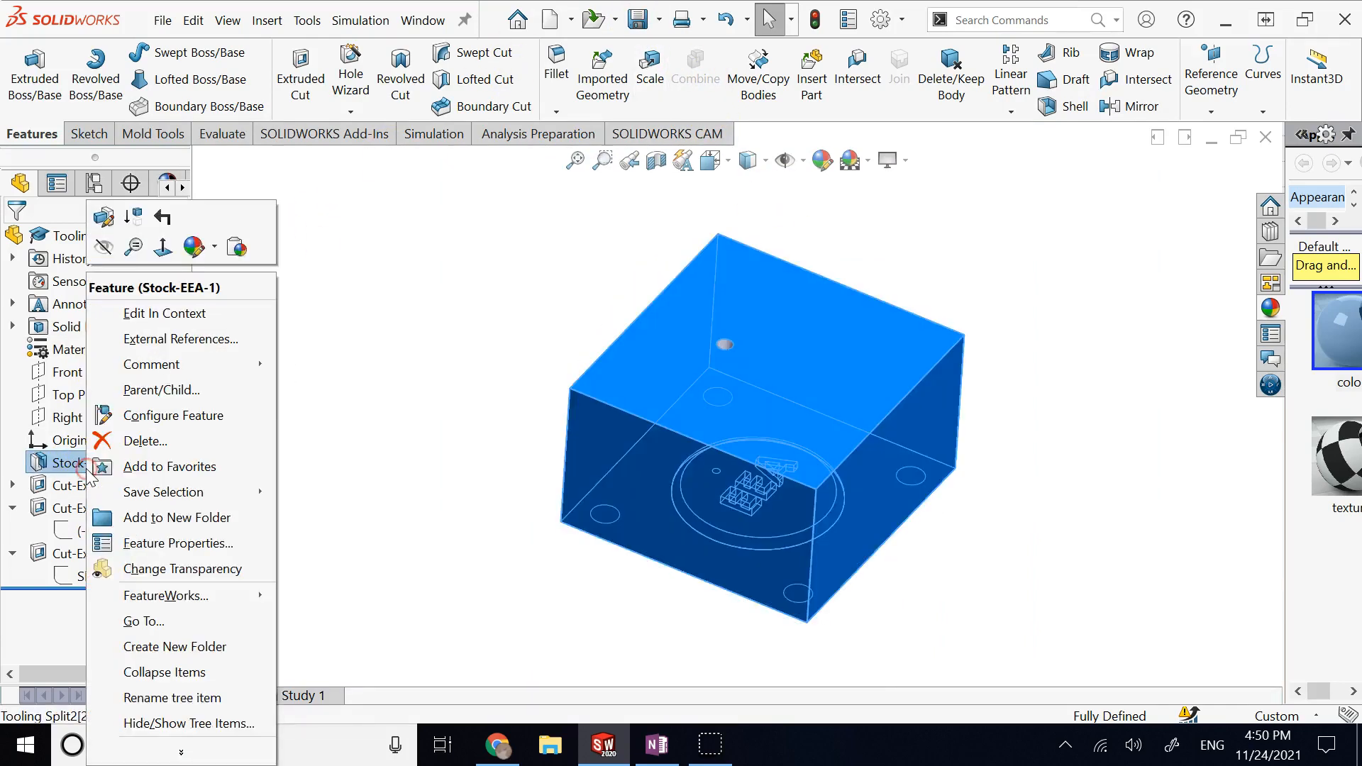
pyautogui.rightClick(58, 328)
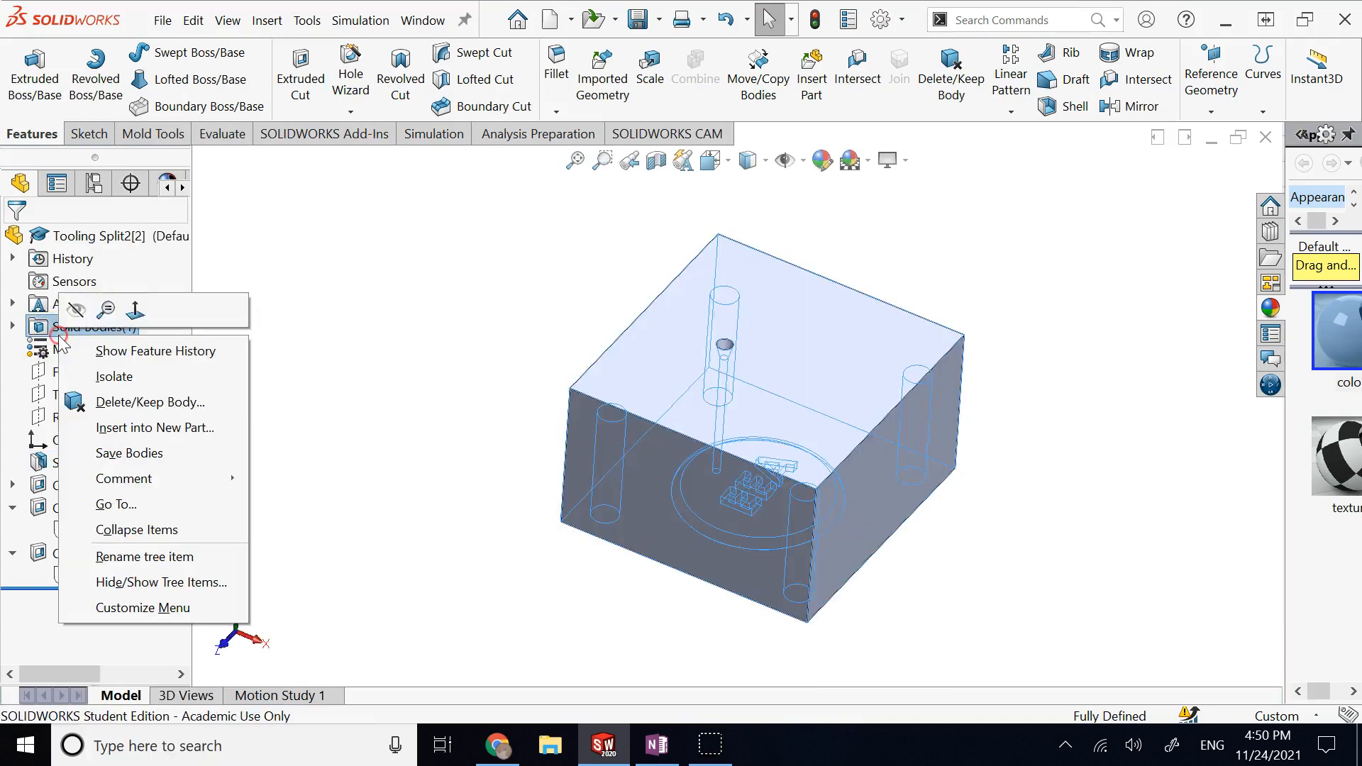
pyautogui.rightClick(68, 236)
pyautogui.click(126, 219)
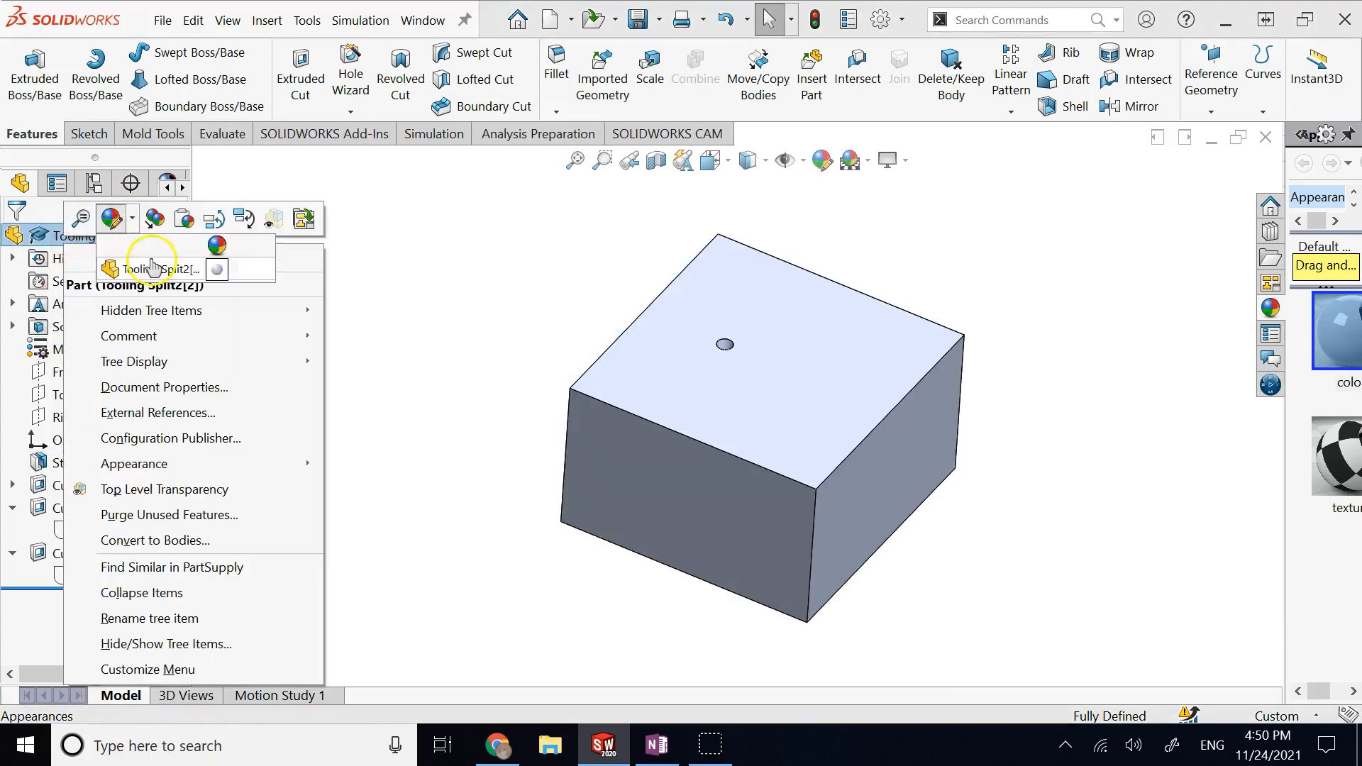
pyautogui.click(149, 266)
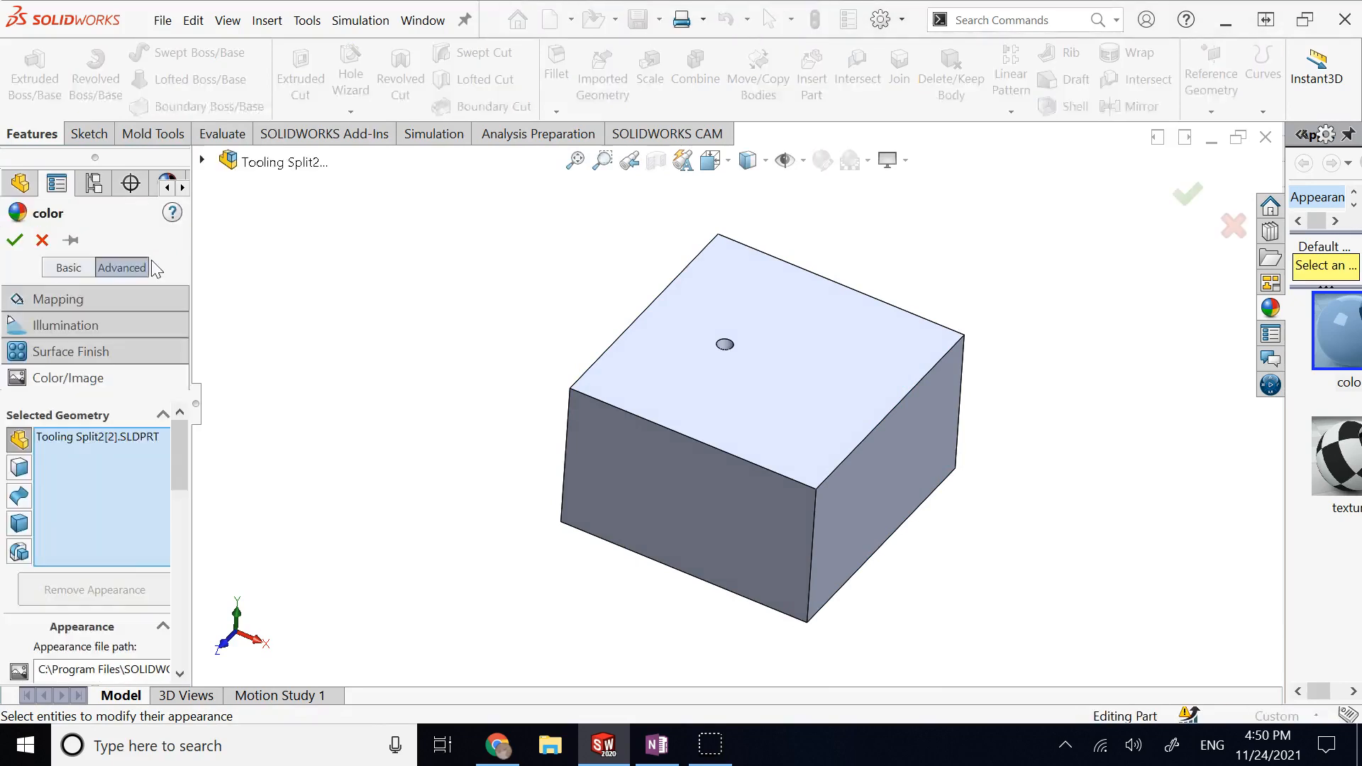
pyautogui.click(179, 539)
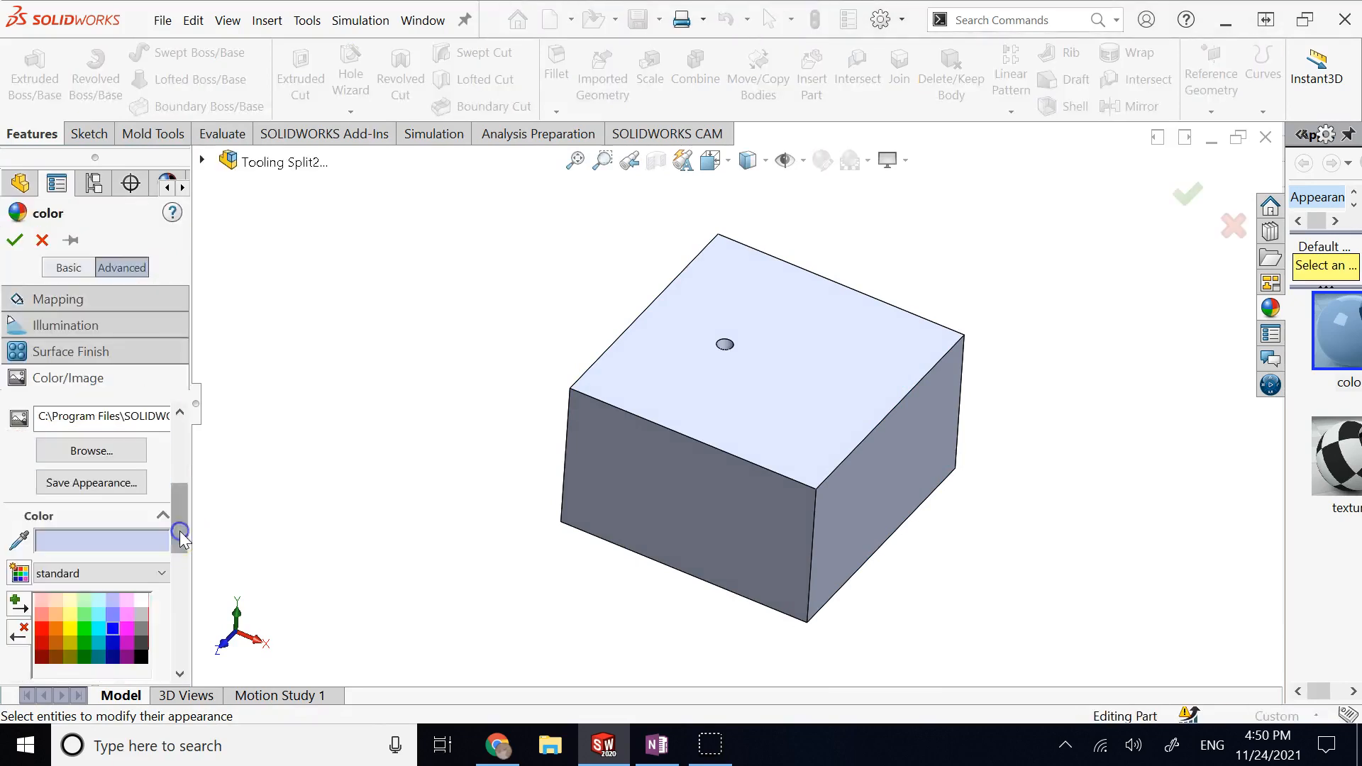
pyautogui.click(54, 630)
pyautogui.click(15, 242)
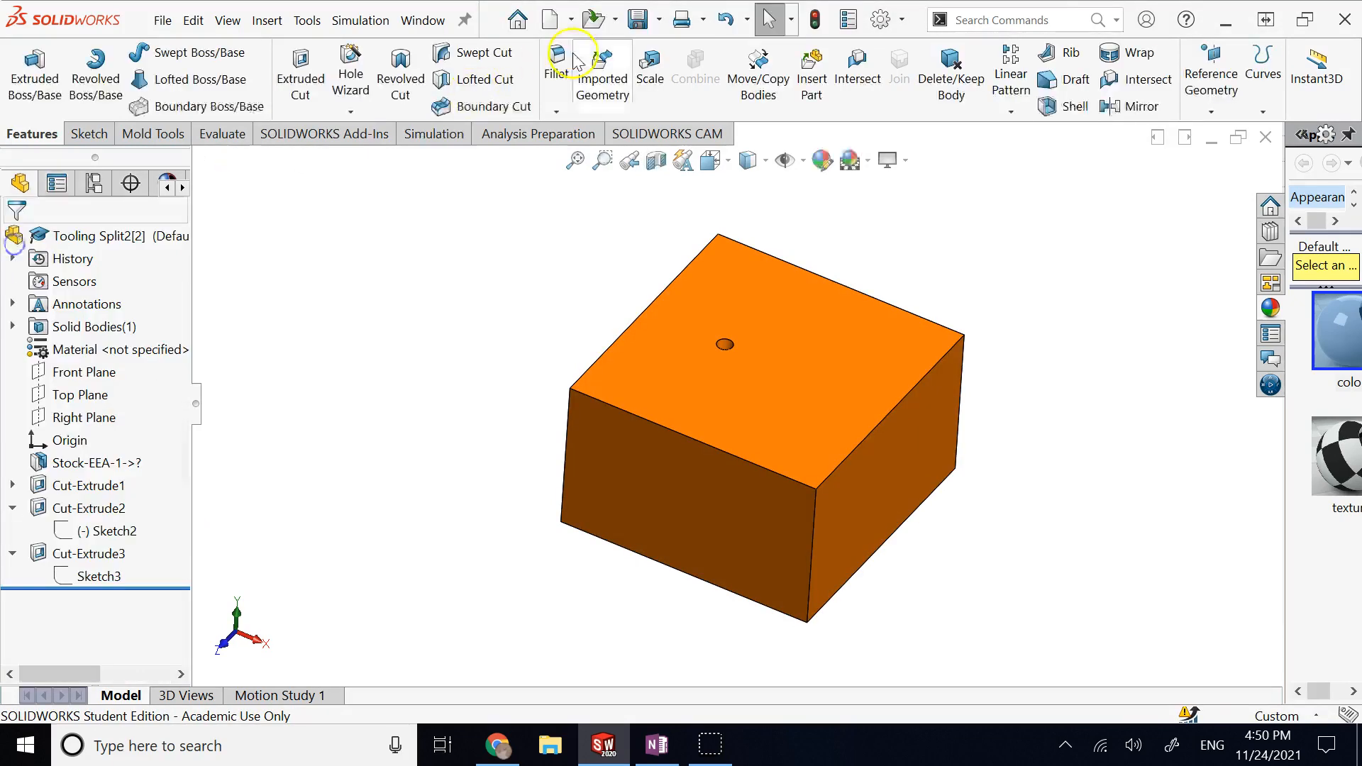
# Close the orange part and create a new assembly document.
pyautogui.click(1266, 137)
pyautogui.click(352, 19)
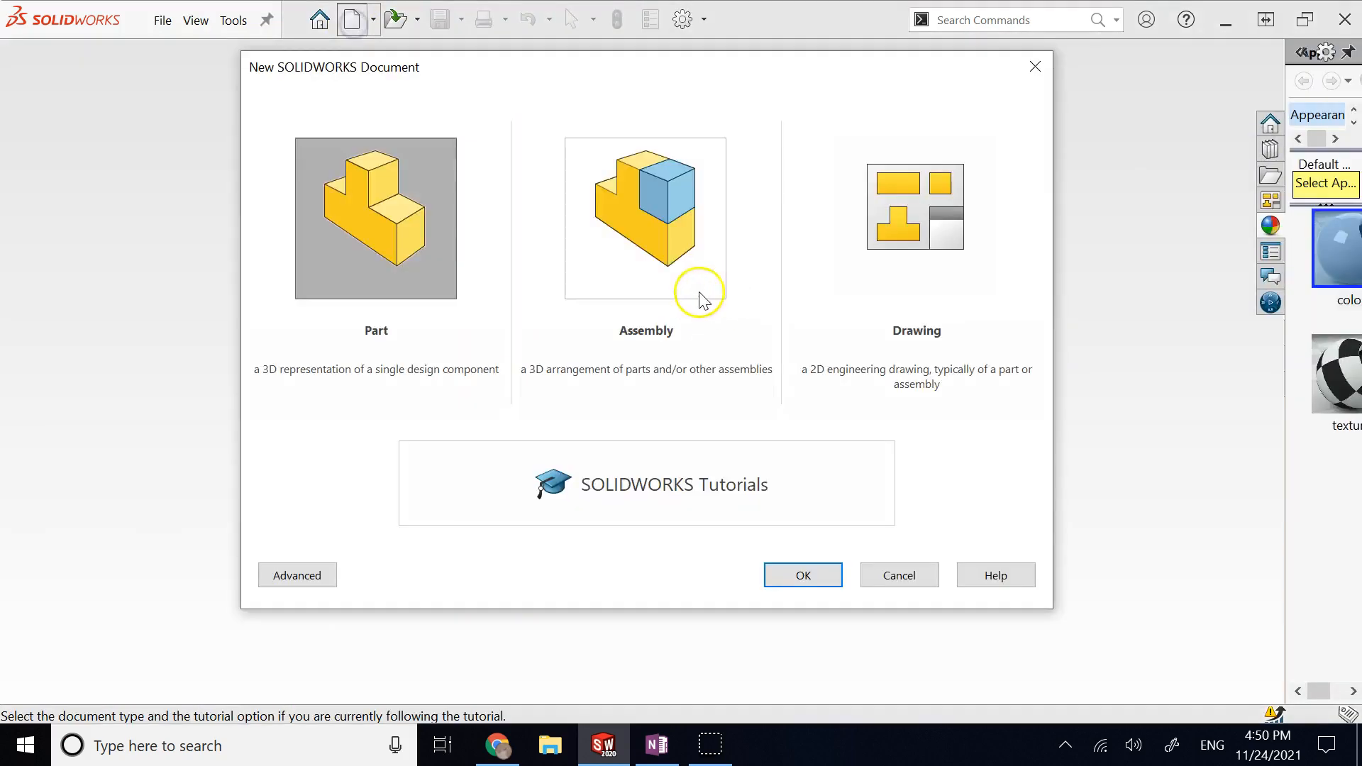
pyautogui.click(671, 244)
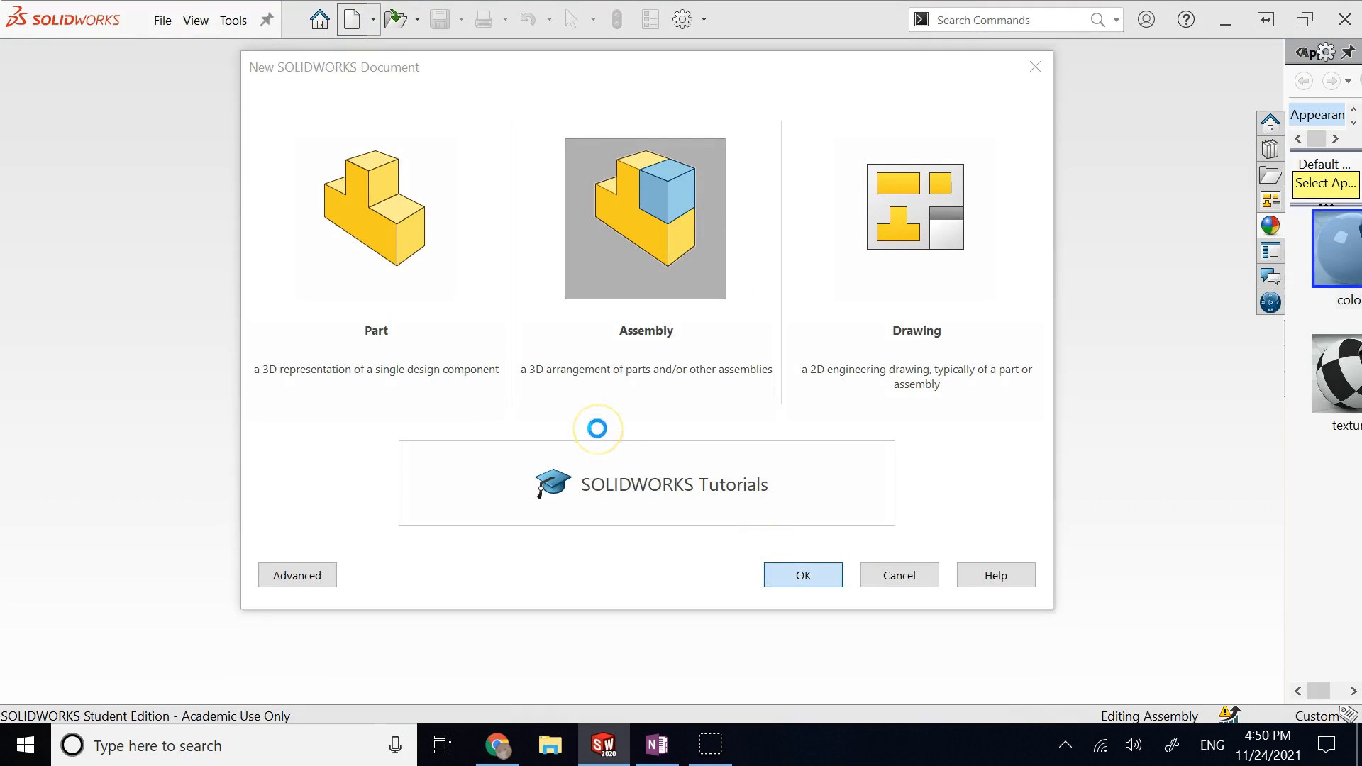
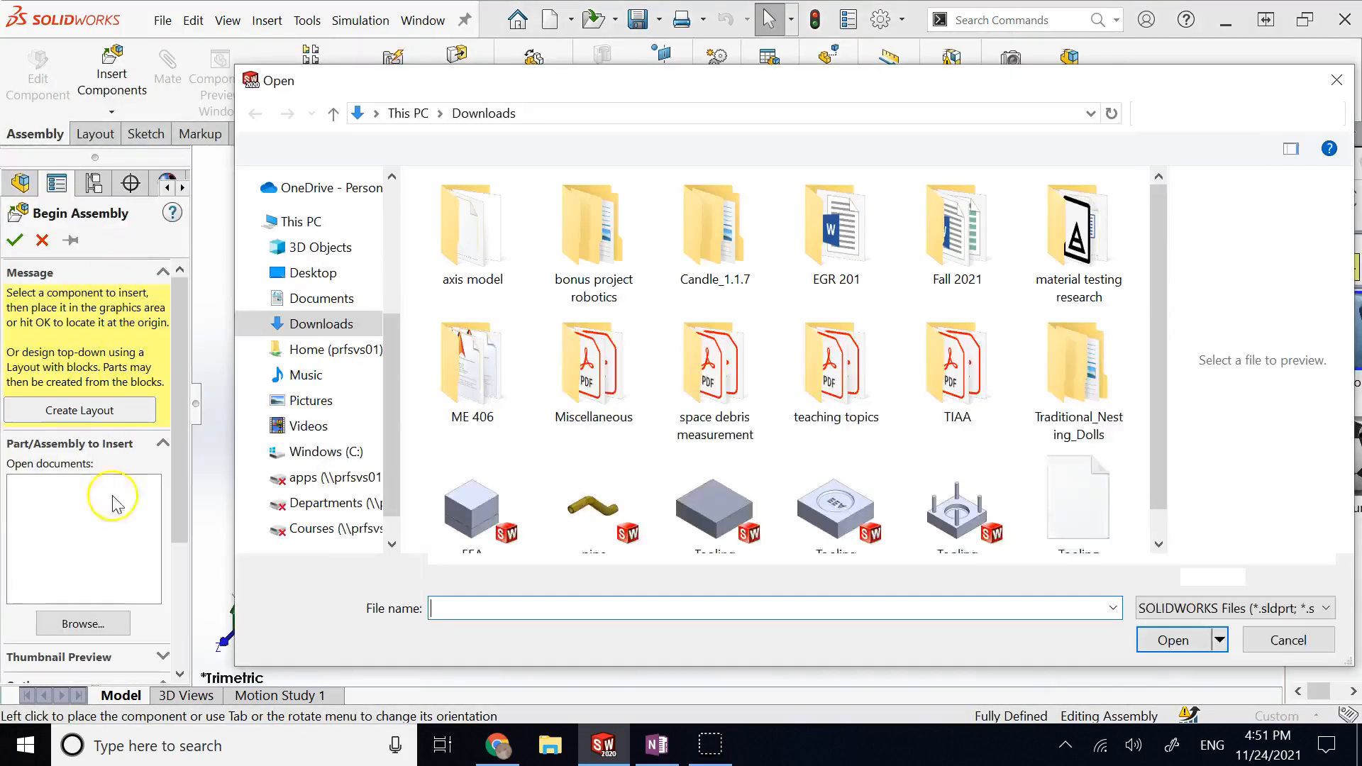
# Insert Tooling Split2[1] as the assembly's first component and place Tooling Split2[2] beside it.
pyautogui.scroll(-1, 919, 438)
pyautogui.click(952, 490)
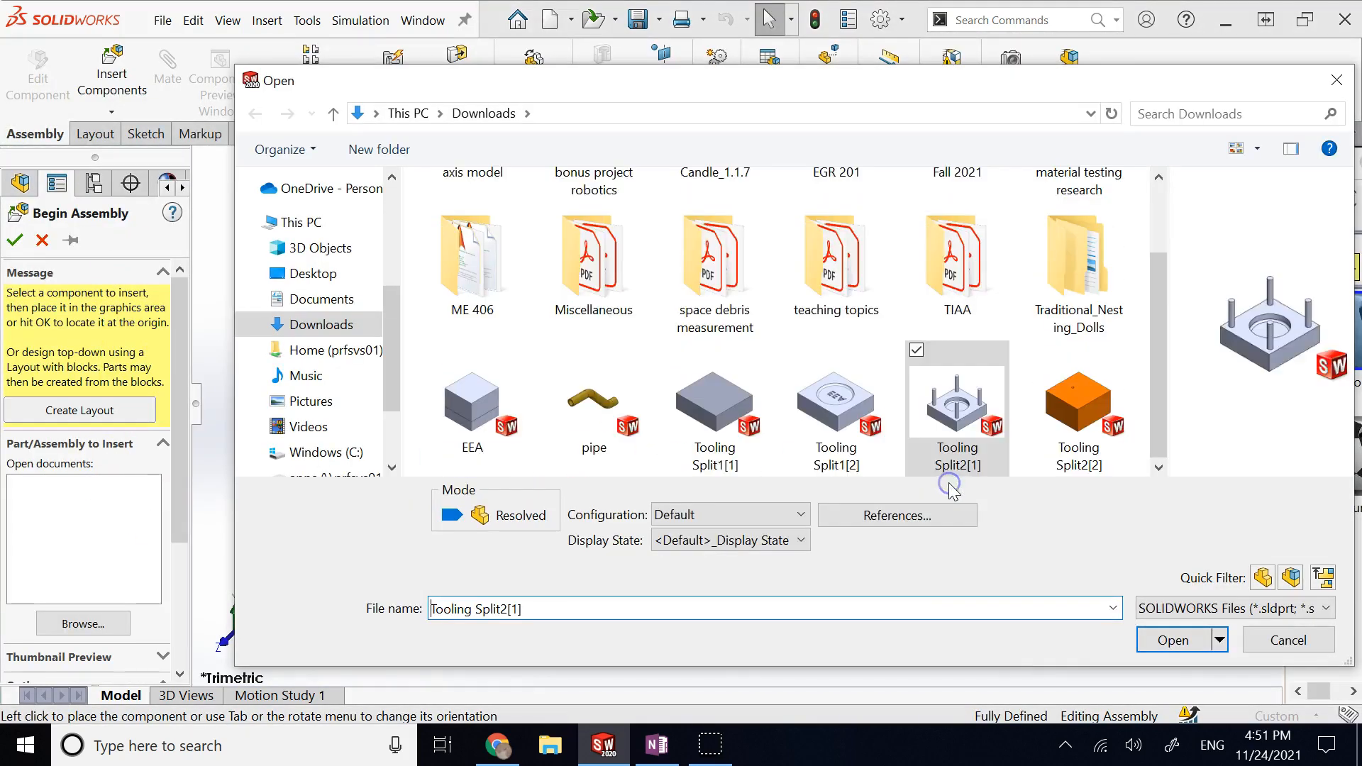
pyautogui.click(1172, 643)
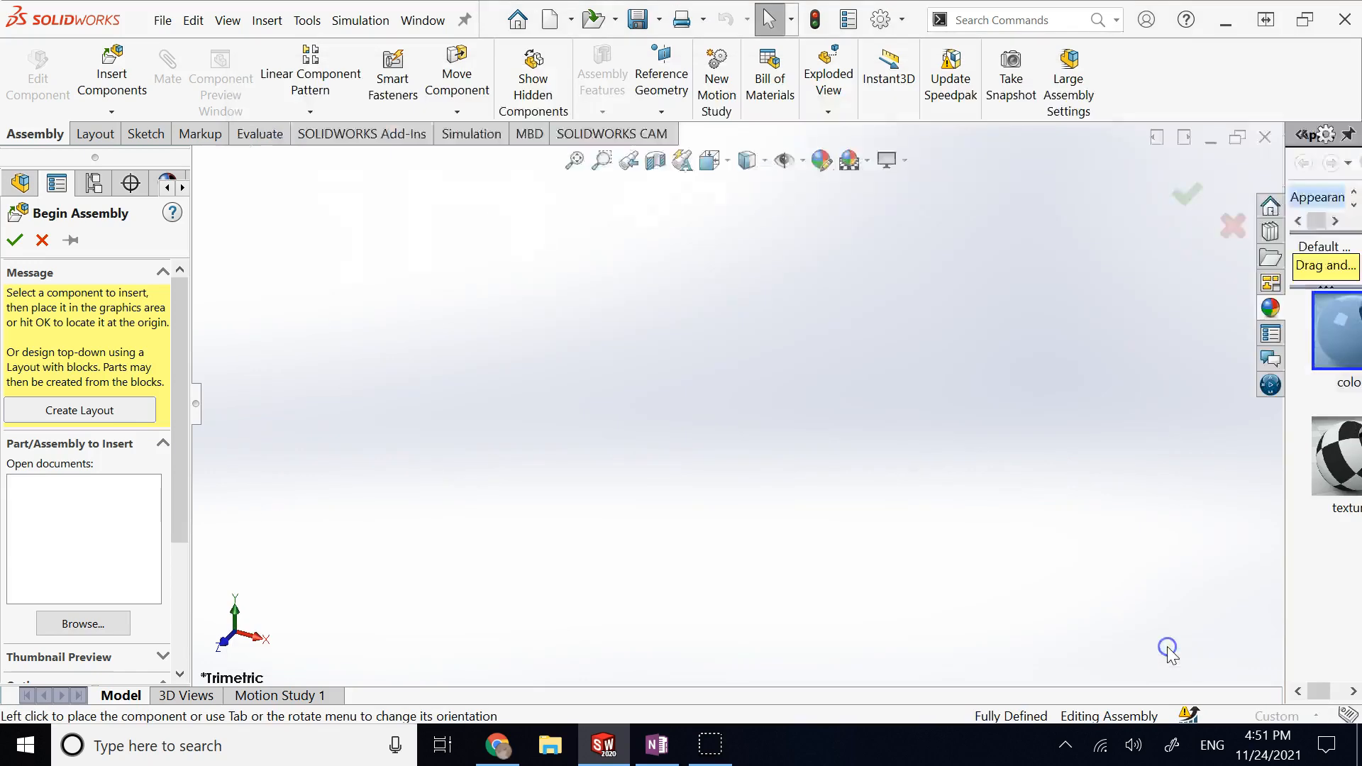
pyautogui.click(851, 410)
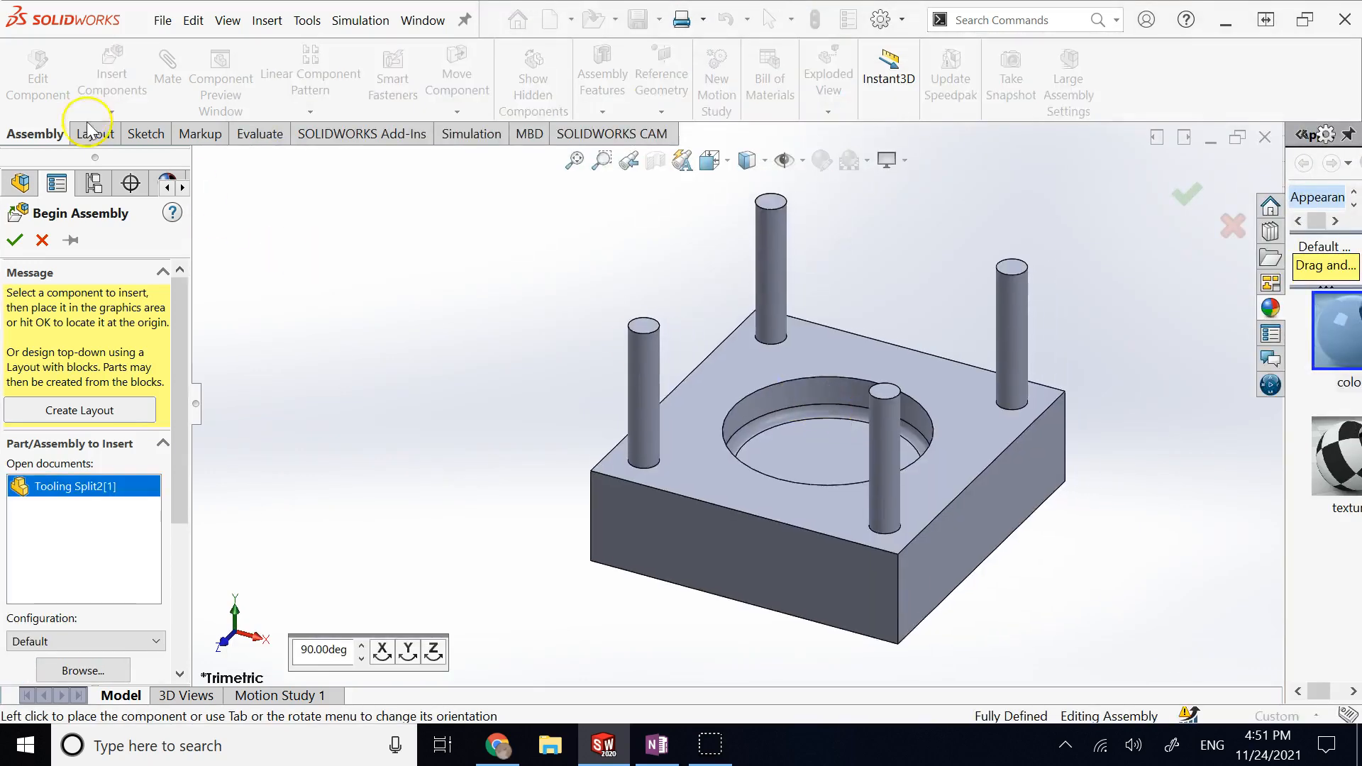
pyautogui.click(111, 64)
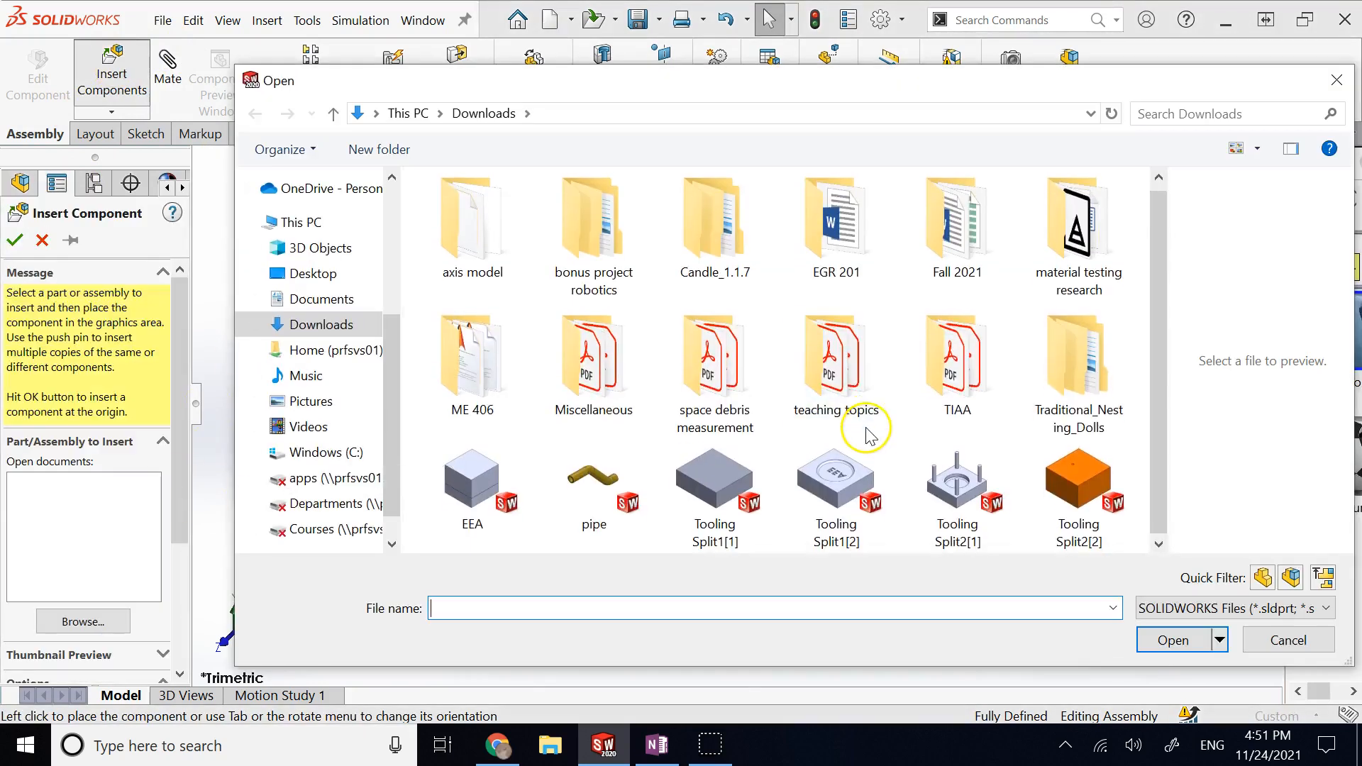
pyautogui.doubleClick(1078, 482)
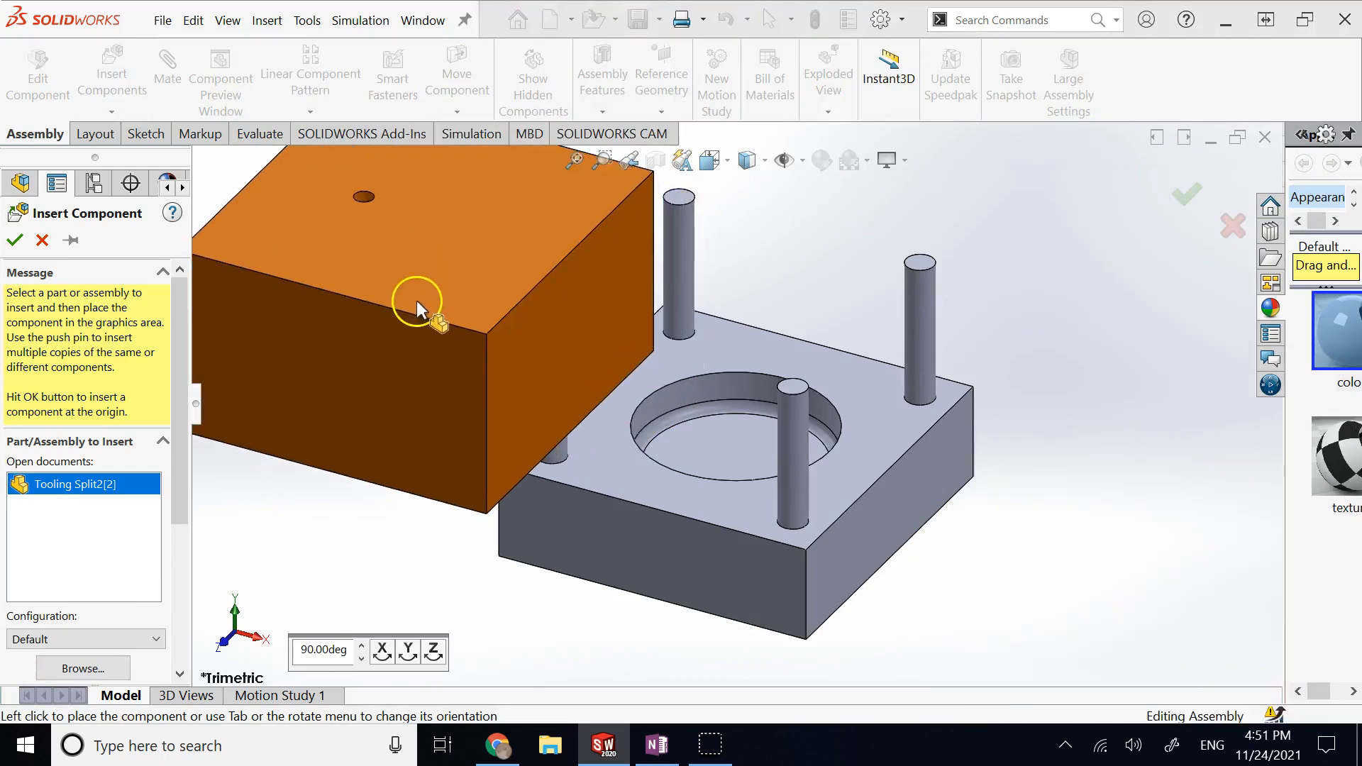
pyautogui.click(416, 300)
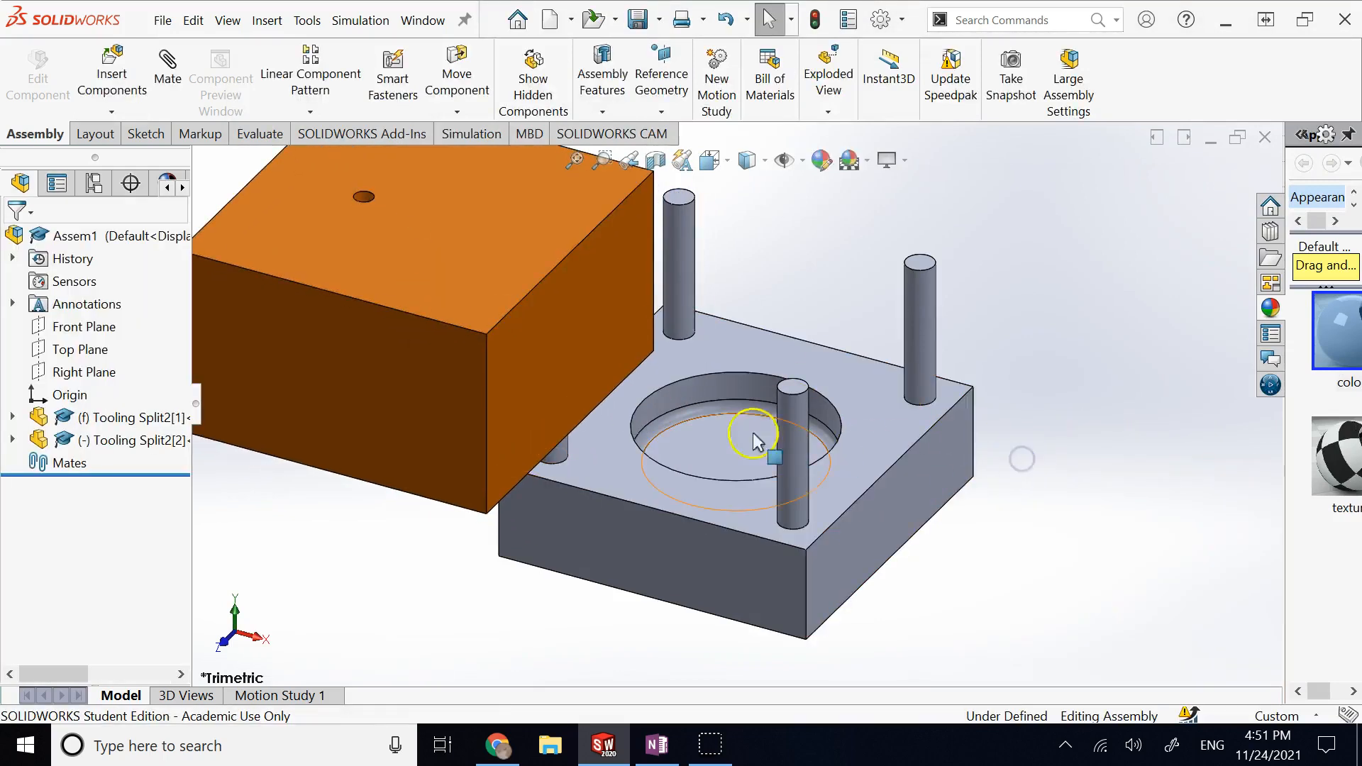
# Add a concentric mate between the disc's circular edge on the orange half and the cavity's circular edge on the gray half.
pyautogui.moveTo(995, 525); pyautogui.dragTo(820, 444, button='middle')
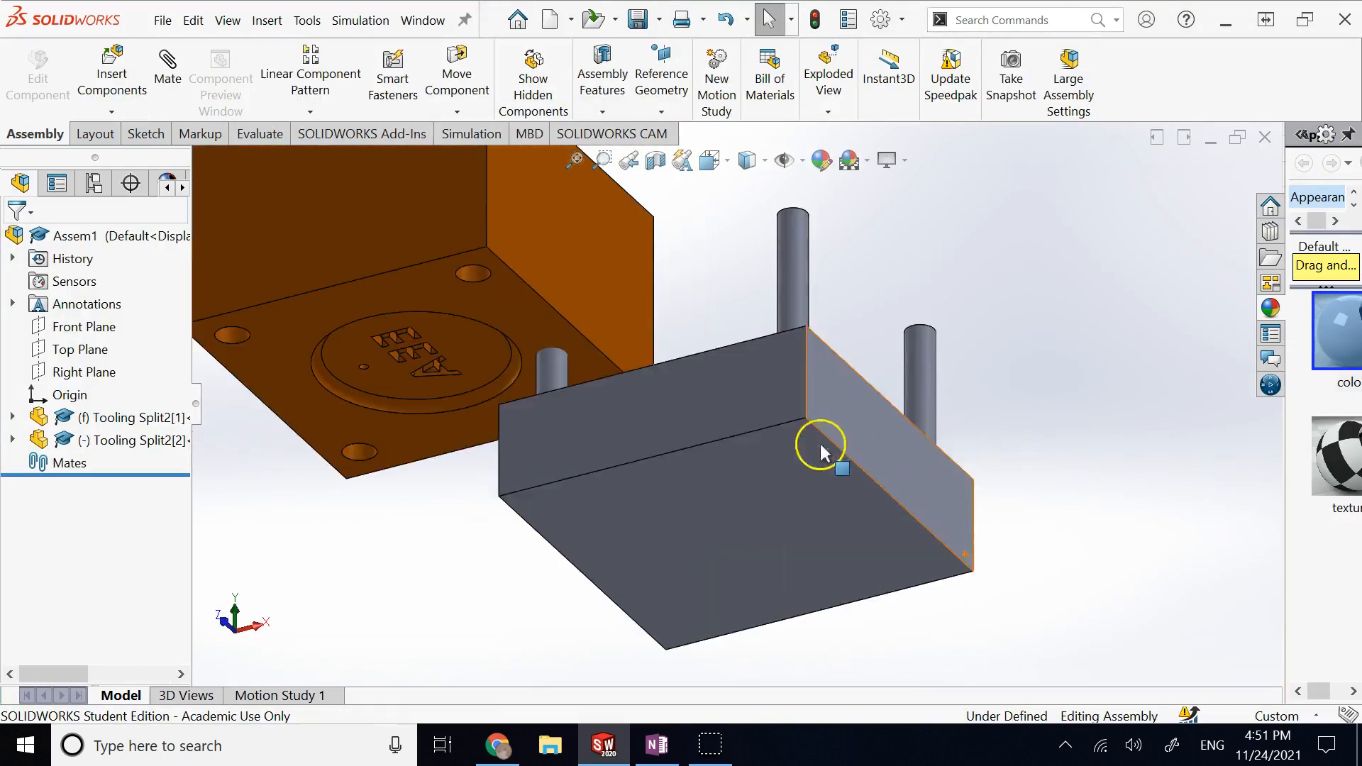
pyautogui.click(509, 378)
pyautogui.moveTo(508, 377); pyautogui.dragTo(756, 399, button='middle')
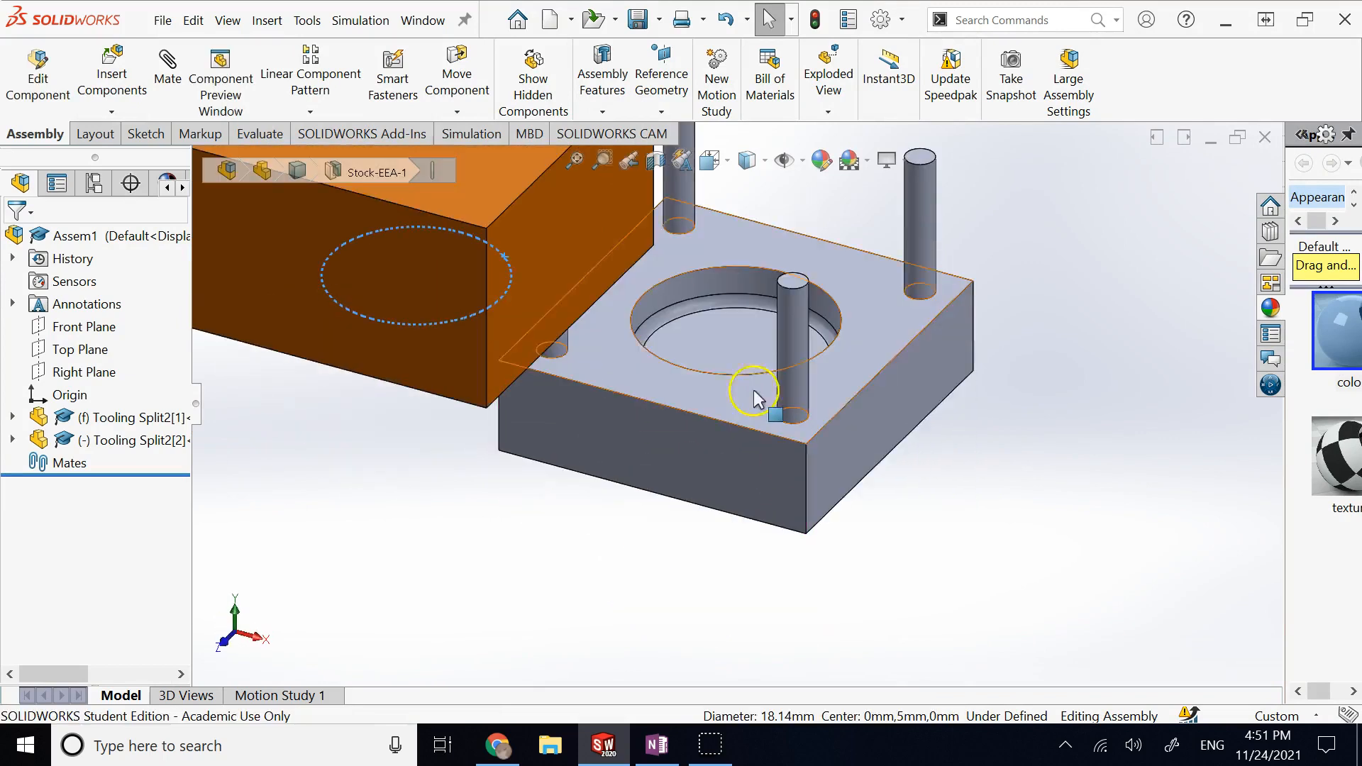
pyautogui.keyDown('ctrl'); pyautogui.click(701, 301); pyautogui.keyUp('ctrl')
pyautogui.click(167, 71)
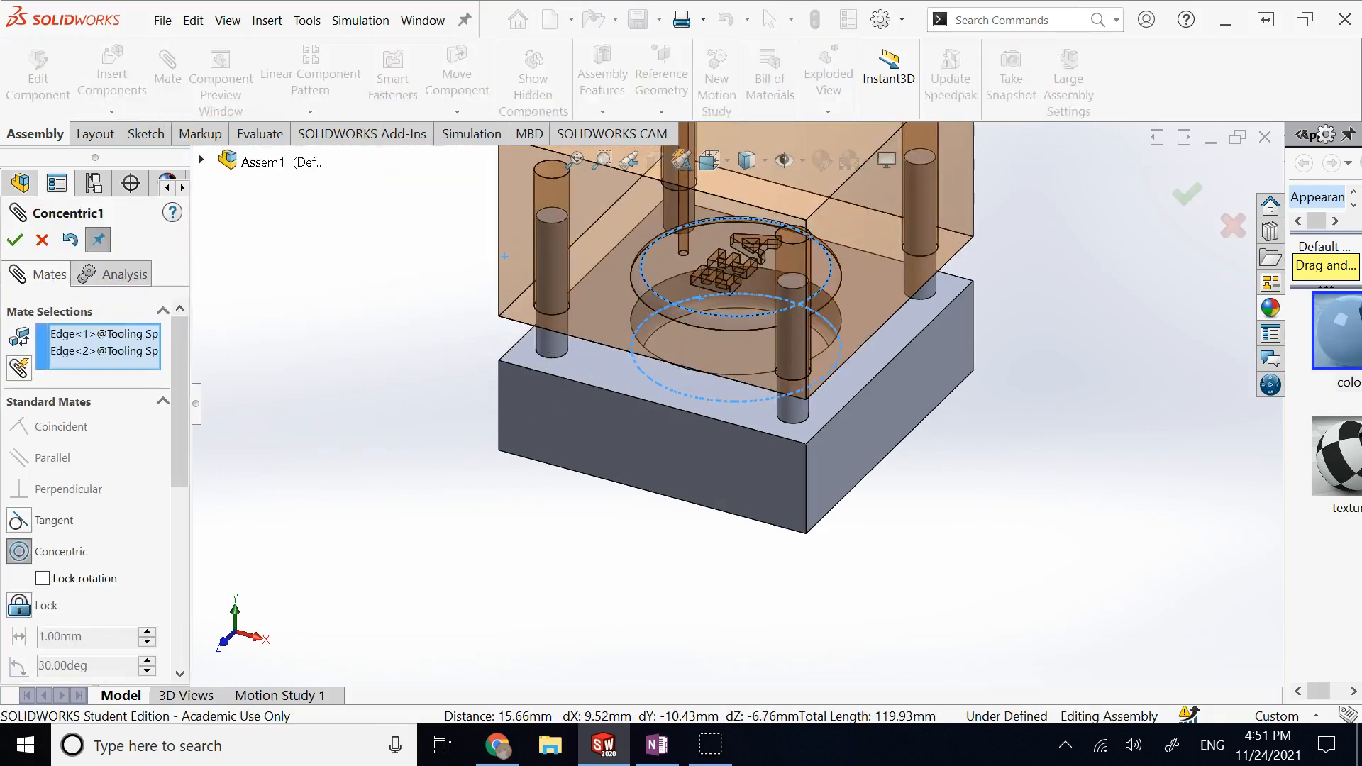
pyautogui.click(16, 241)
# Add a concentric mate between a corner hole edge of the orange half and the matching alignment pin's cylindrical face.
pyautogui.moveTo(572, 565); pyautogui.dragTo(742, 363, button='middle')
pyautogui.scroll(-4, 802, 260)
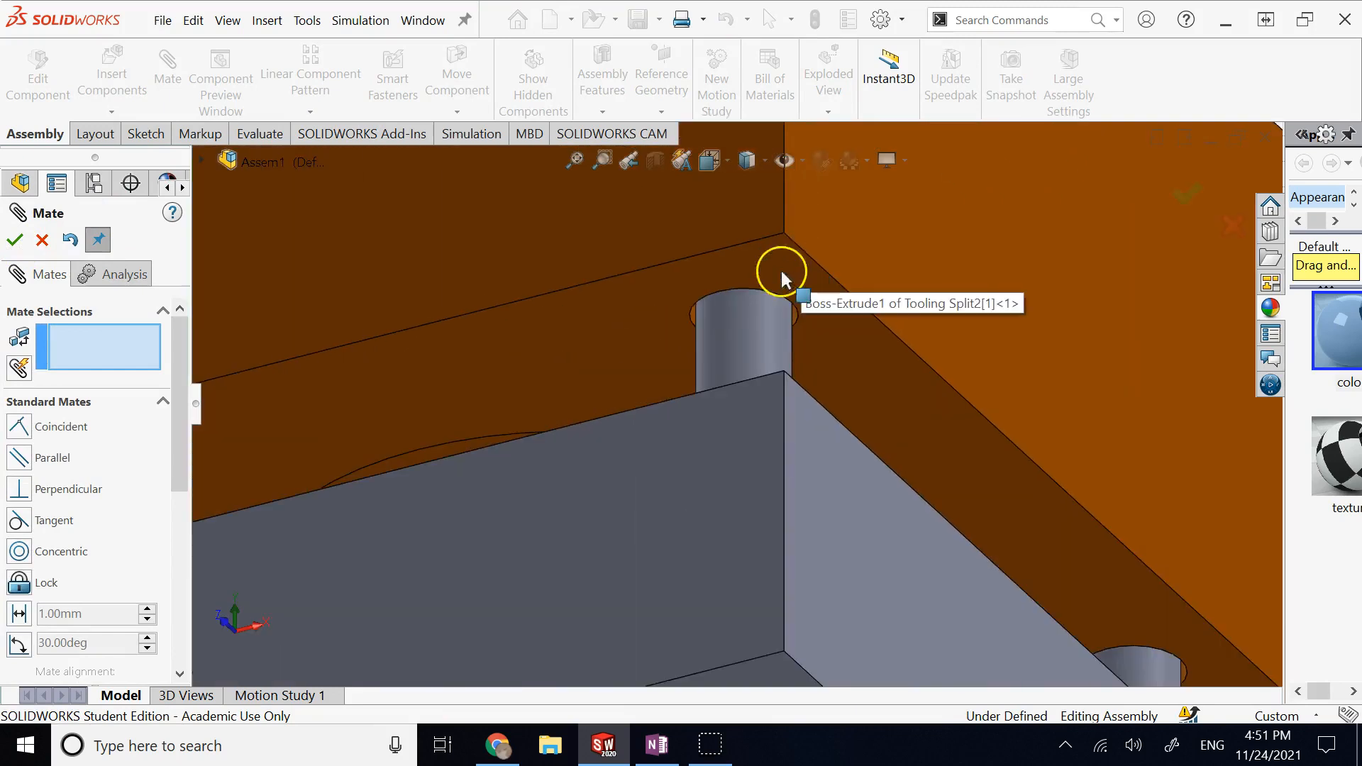
pyautogui.click(691, 315)
pyautogui.click(738, 317)
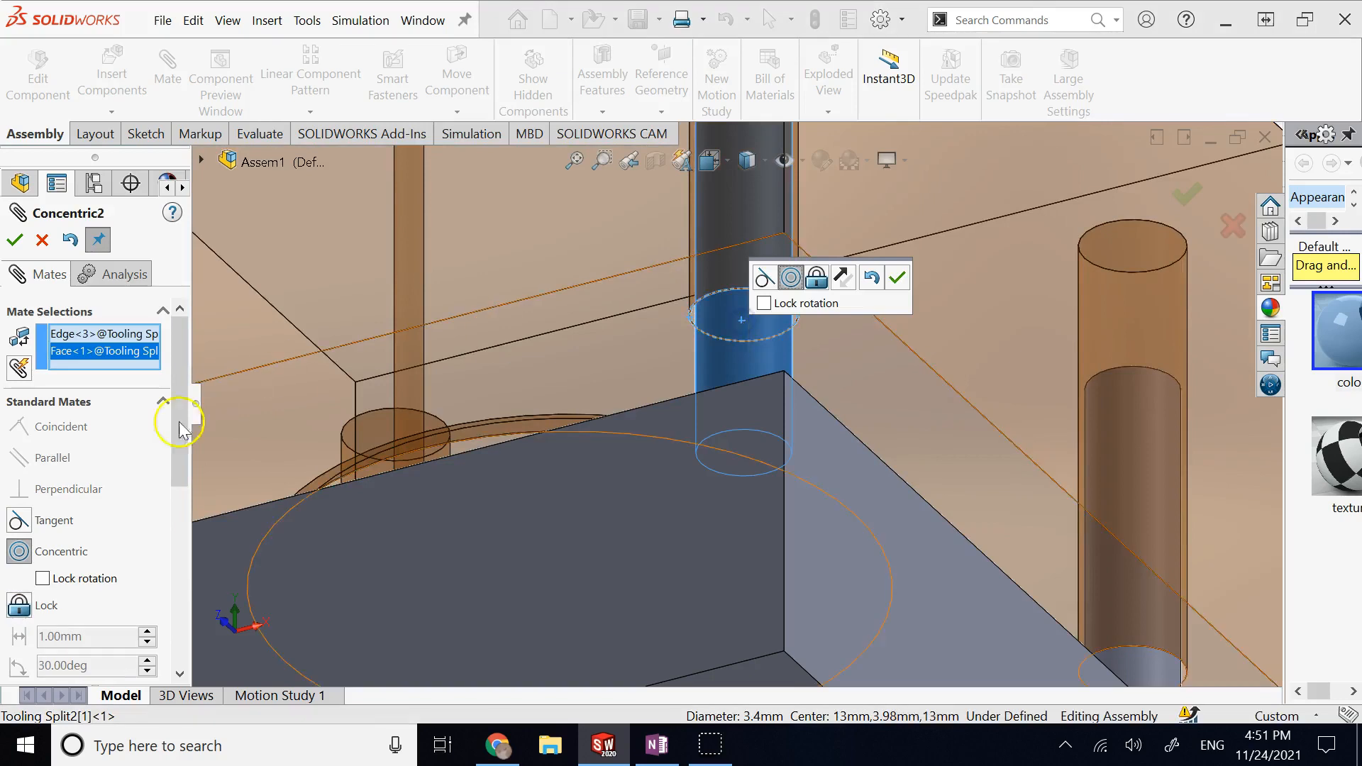
pyautogui.click(14, 239)
# Add a second concentric mate between another corner hole's face and its alignment pin on the opposite side, and finish mating.
pyautogui.scroll(5, 653, 471)
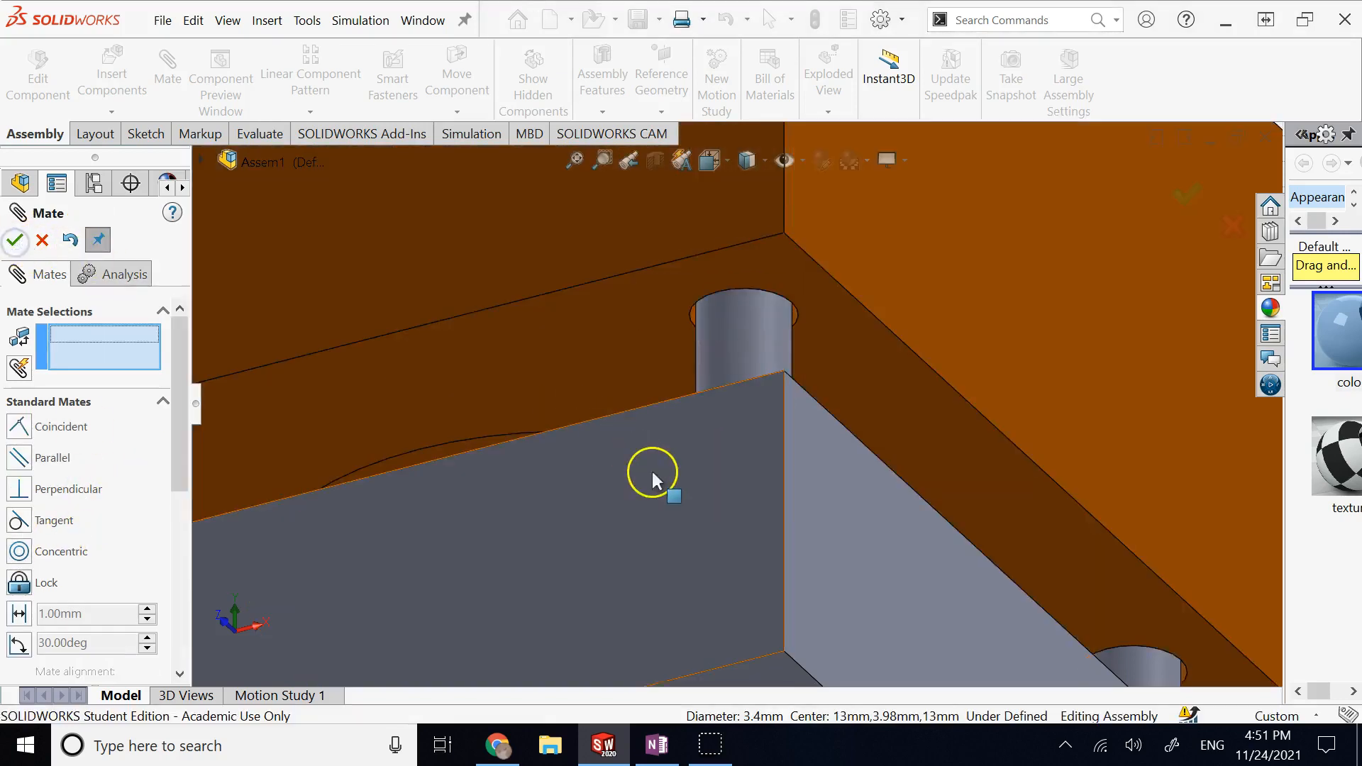
pyautogui.moveTo(881, 475); pyautogui.dragTo(1003, 597, button='middle')
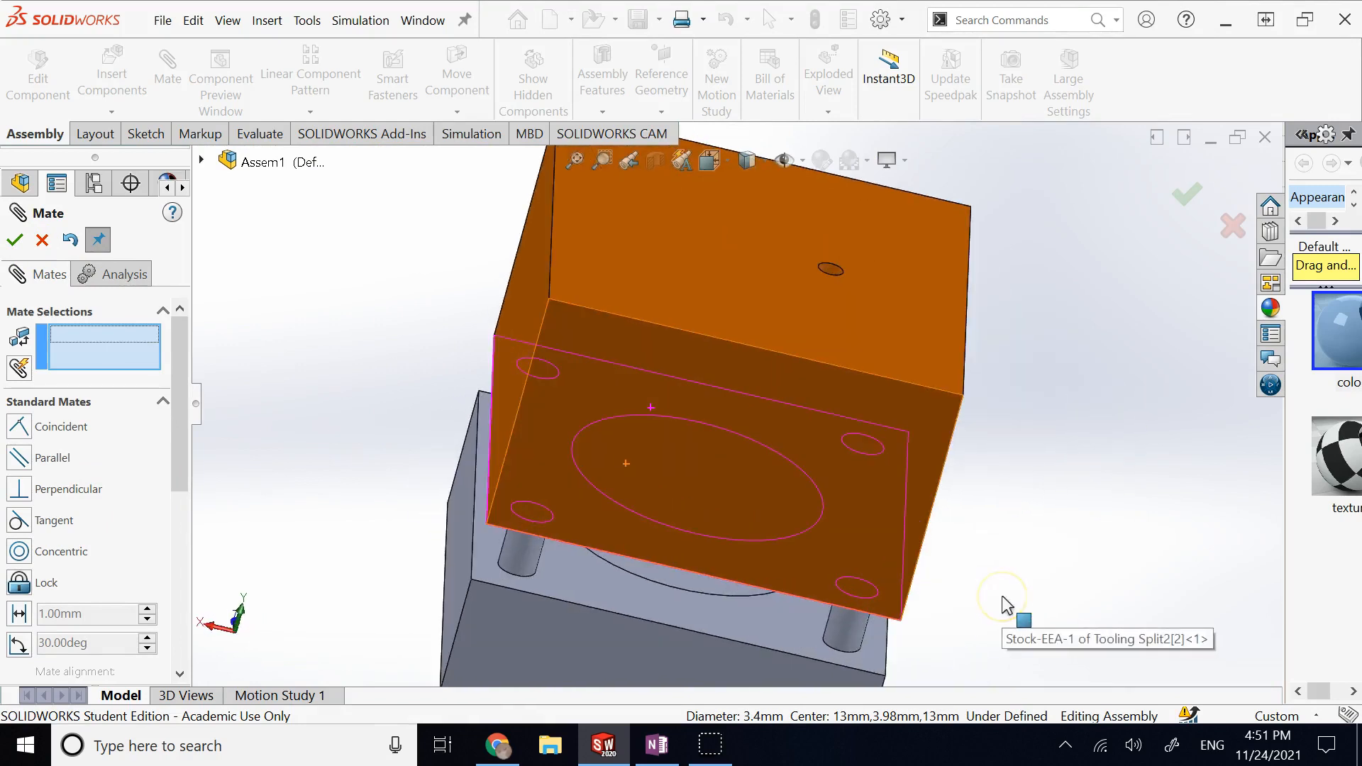
pyautogui.moveTo(873, 638); pyautogui.dragTo(830, 505, button='middle')
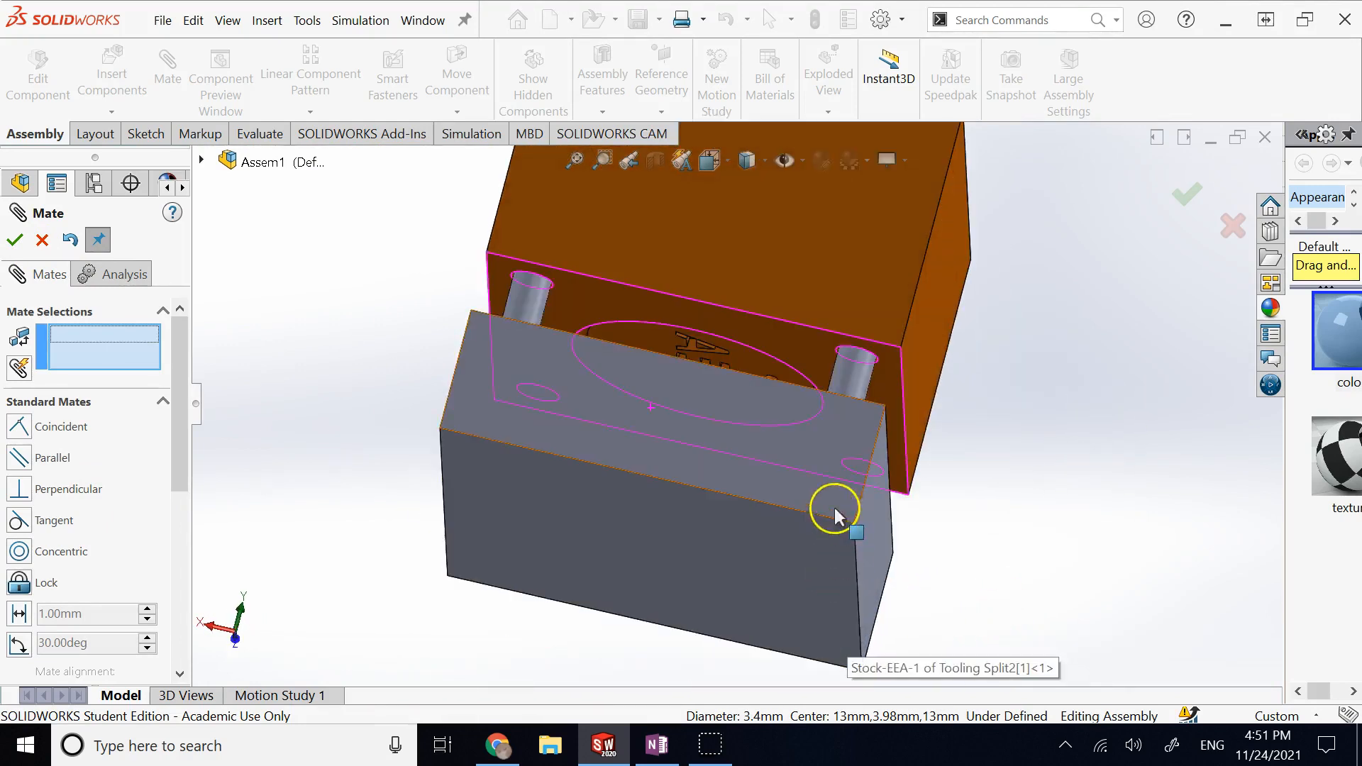
pyautogui.scroll(-5, 854, 361)
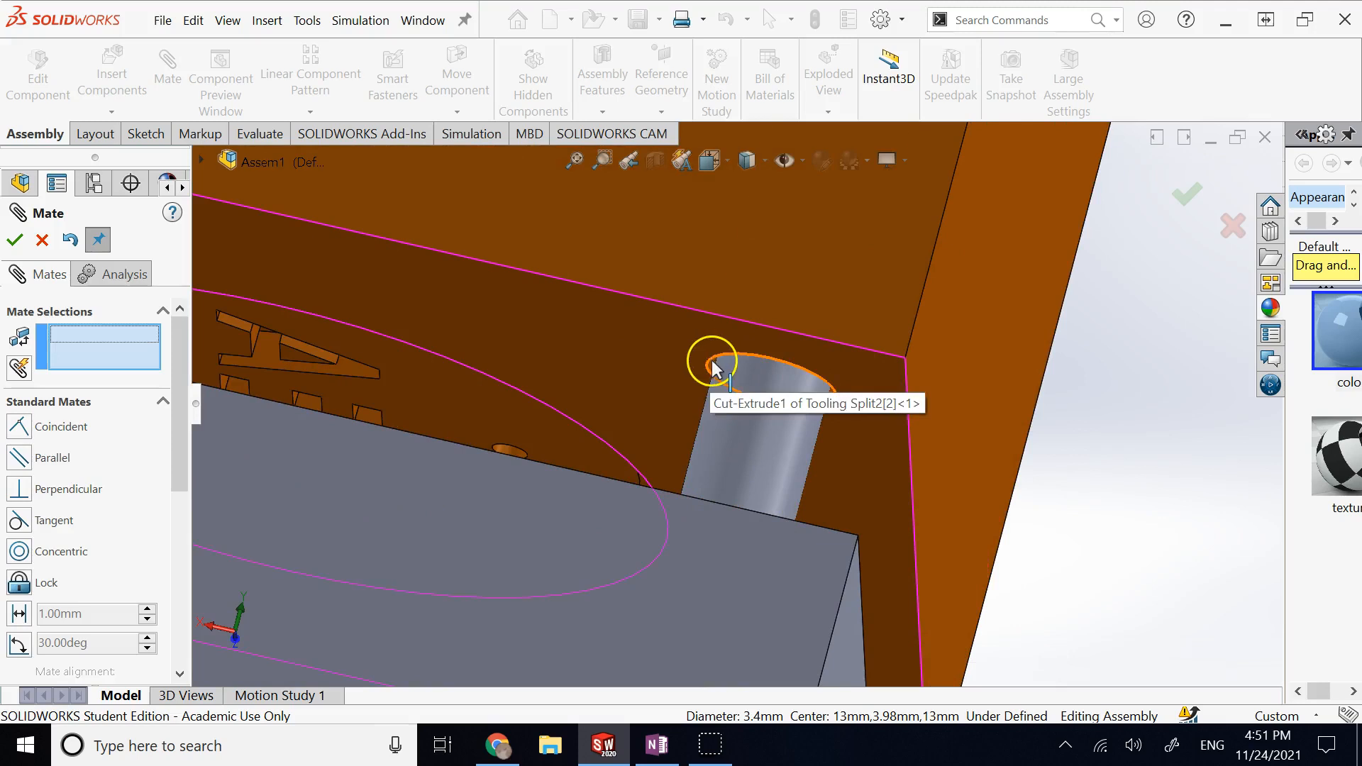
pyautogui.click(736, 395)
pyautogui.click(736, 396)
pyautogui.click(76, 349)
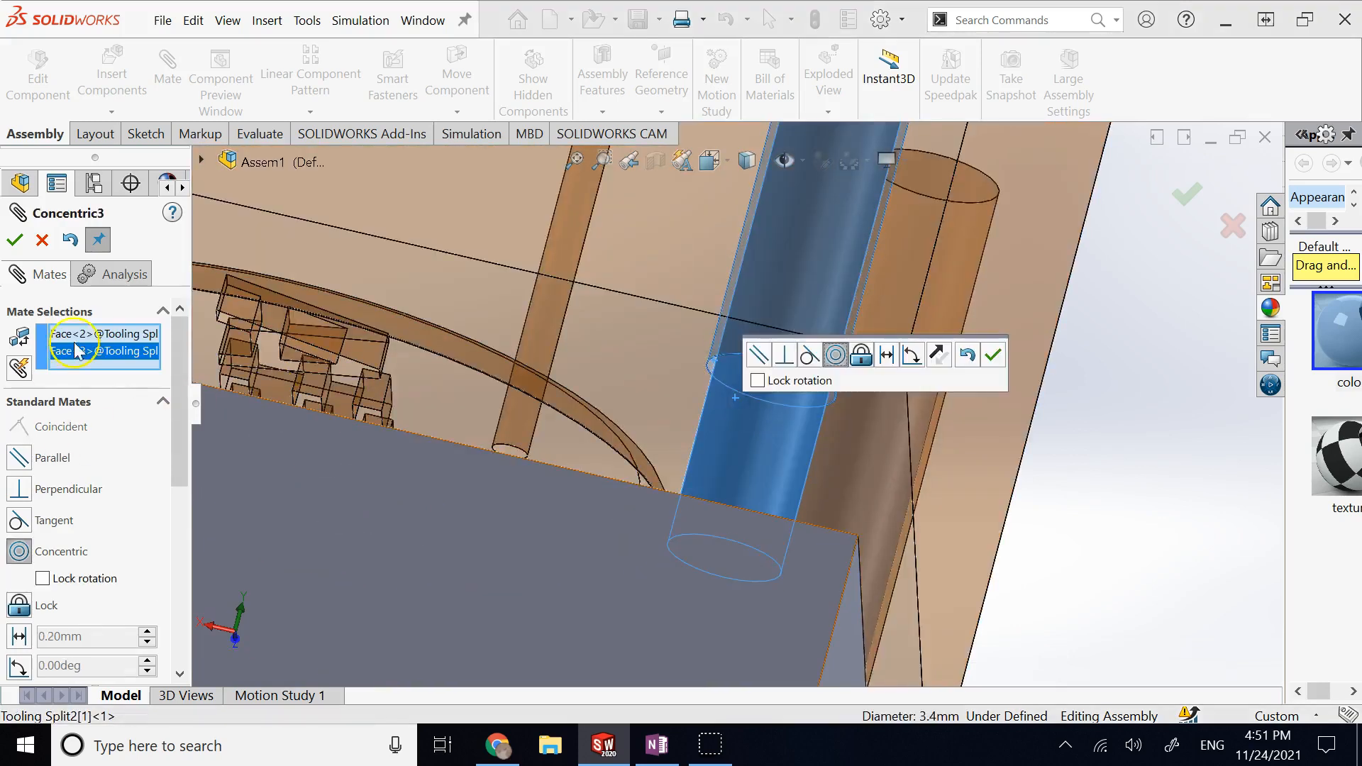
pyautogui.click(15, 240)
pyautogui.scroll(8, 928, 593)
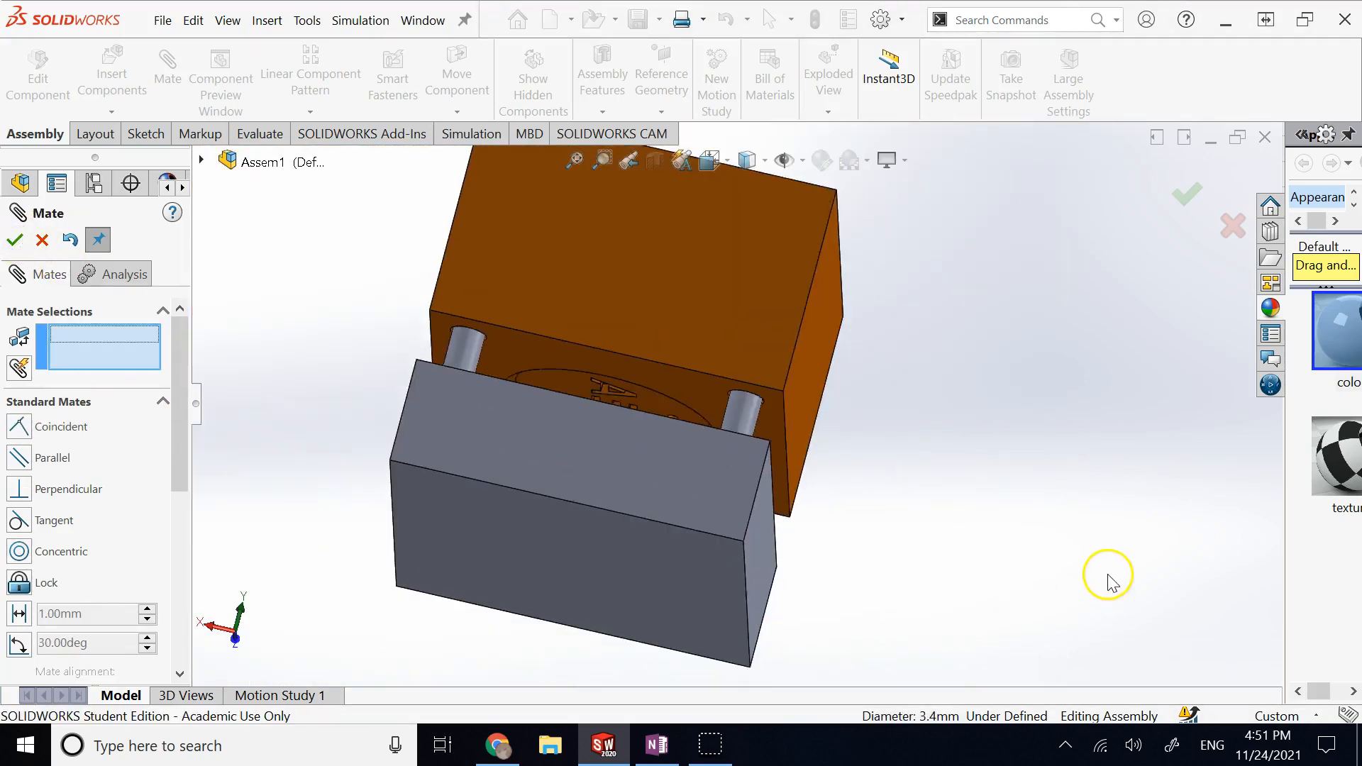
pyautogui.scroll(-2, 775, 416)
pyautogui.press('Right')
pyautogui.press('Right')
pyautogui.press('Right')
pyautogui.press('Right')
pyautogui.press('Right')
pyautogui.press('Right')
pyautogui.press('Right')
pyautogui.press('Right')
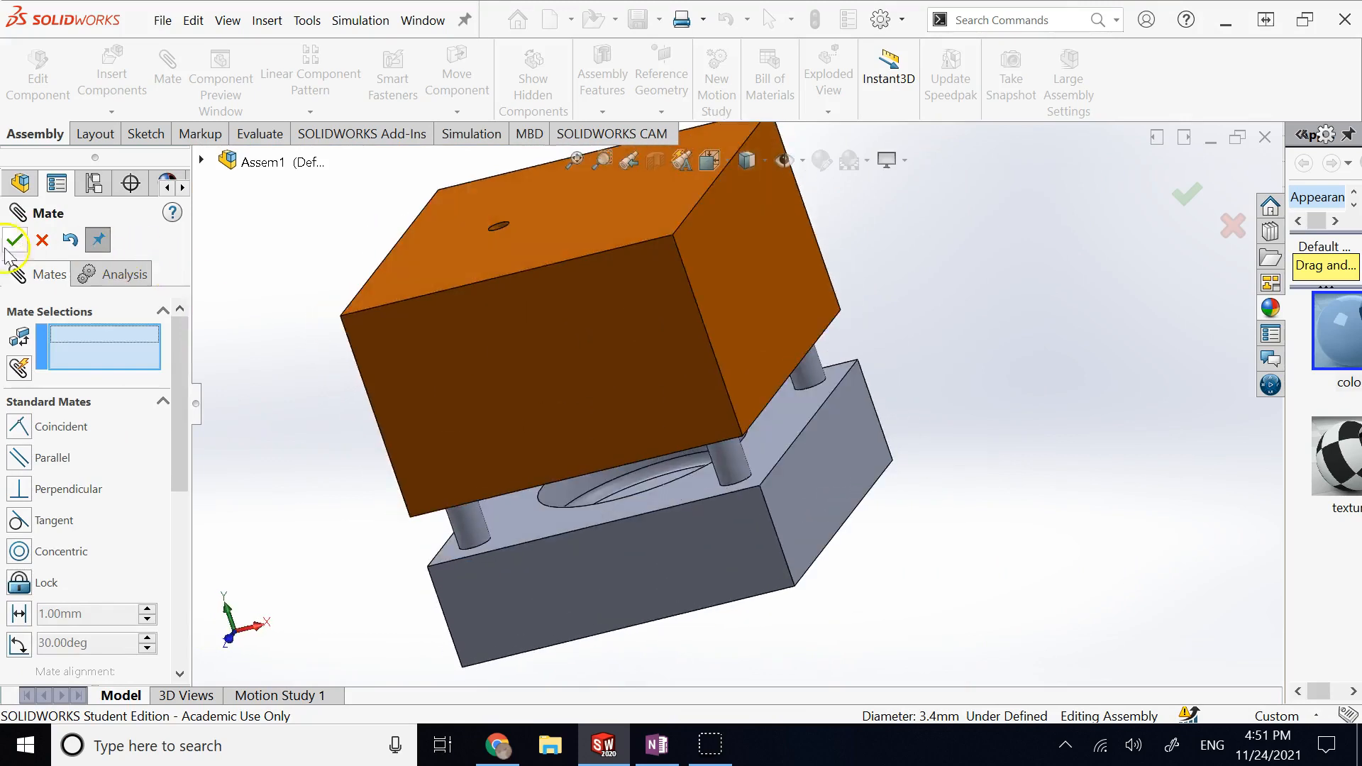
pyautogui.click(17, 241)
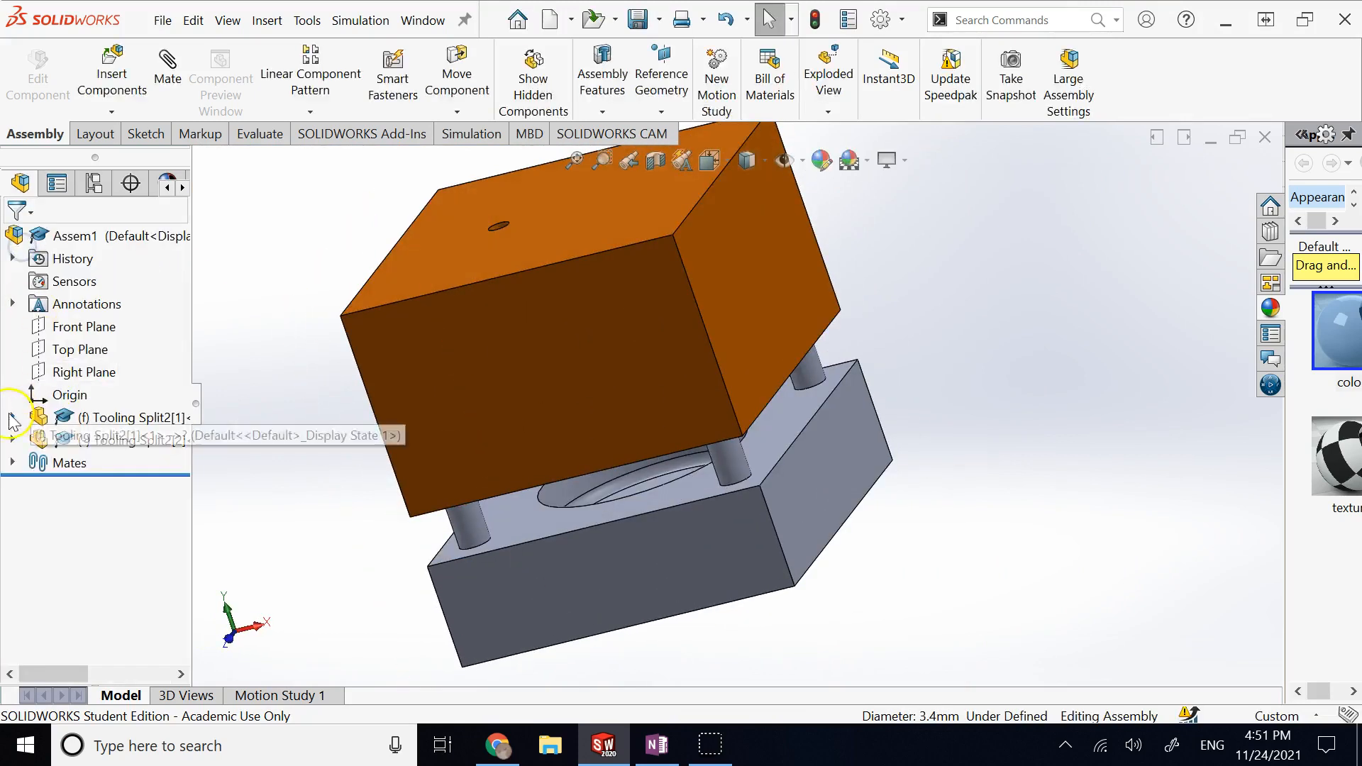
# Delete the Concentric1 mate between the circular cavity edges.
pyautogui.click(14, 464)
pyautogui.click(102, 482)
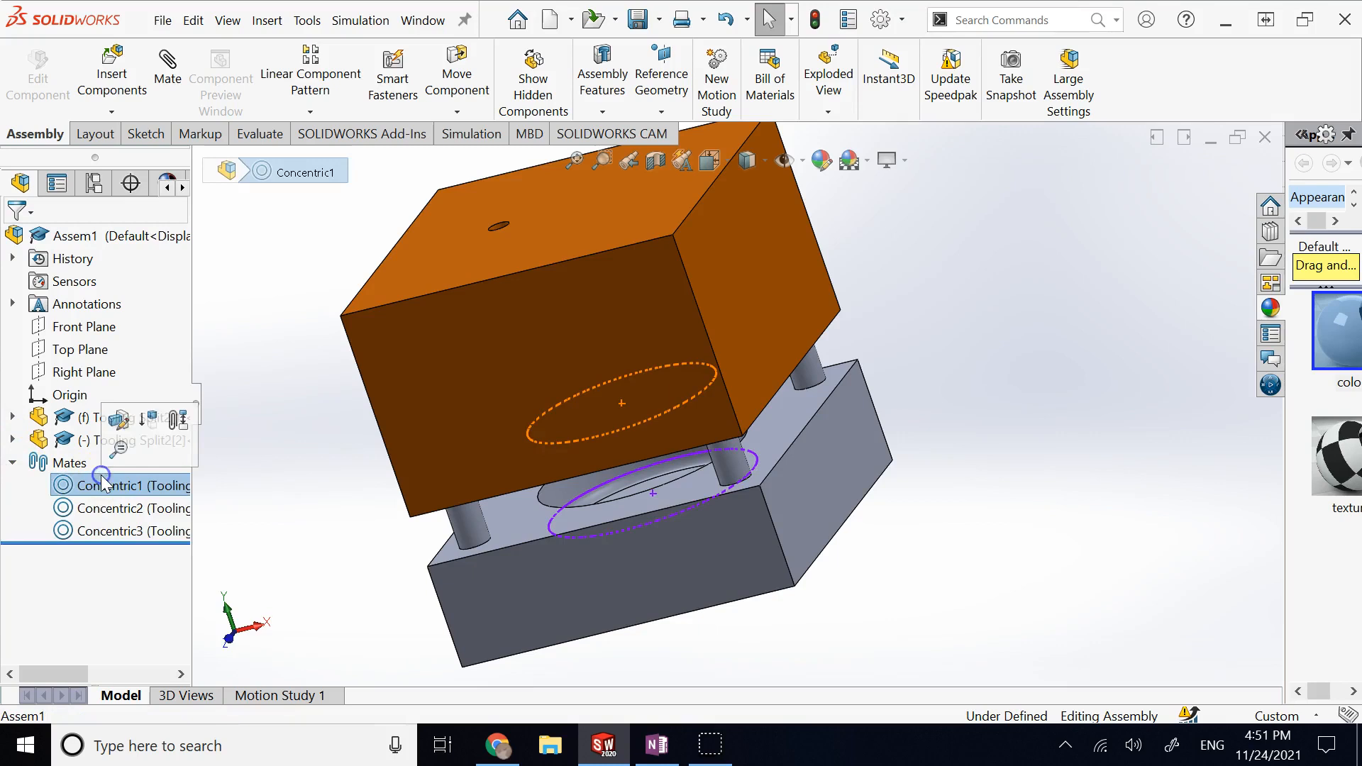
pyautogui.rightClick(110, 483)
pyautogui.click(162, 441)
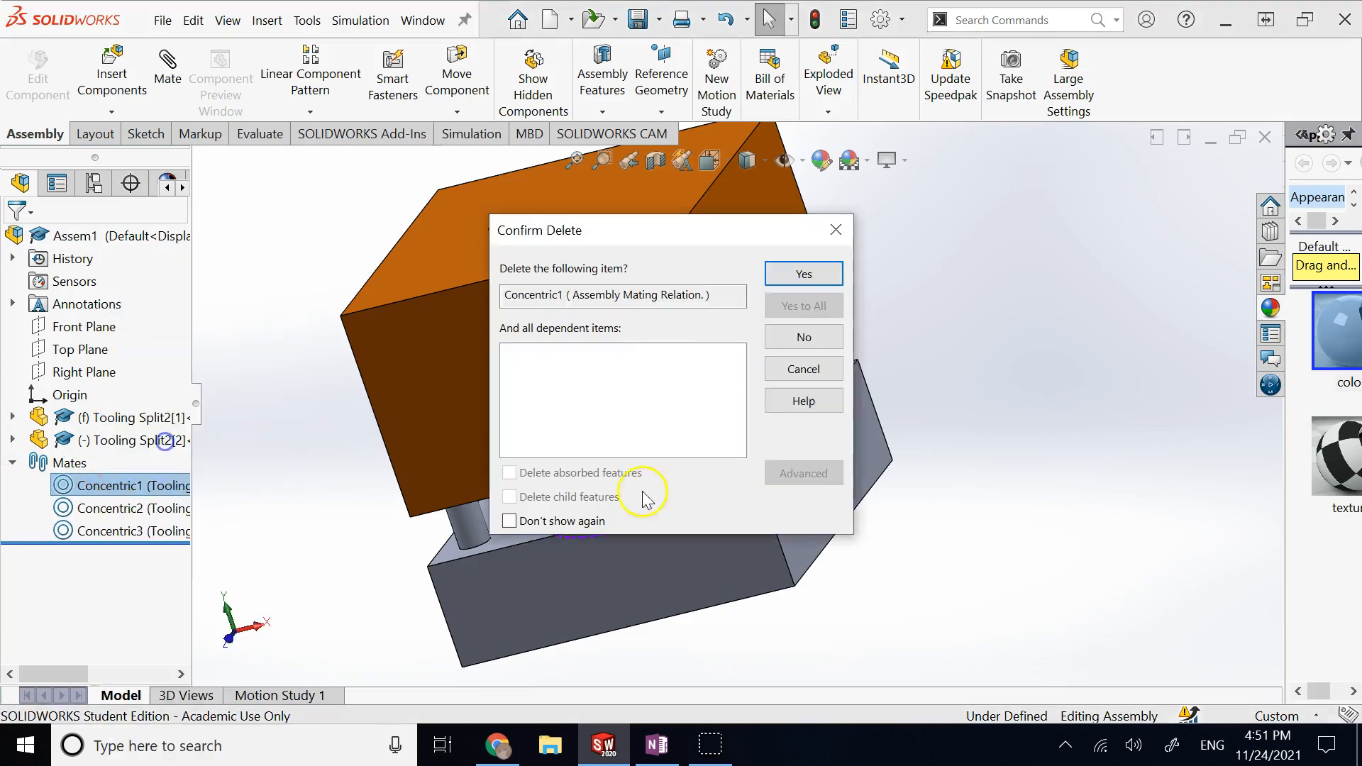
pyautogui.click(804, 274)
# Add a coincident mate between the facing parting surfaces of the two mold halves and finish mating.
pyautogui.moveTo(872, 397); pyautogui.dragTo(718, 483)
pyautogui.click(718, 478)
pyautogui.press('Up')
pyautogui.press('Up')
pyautogui.press('Up')
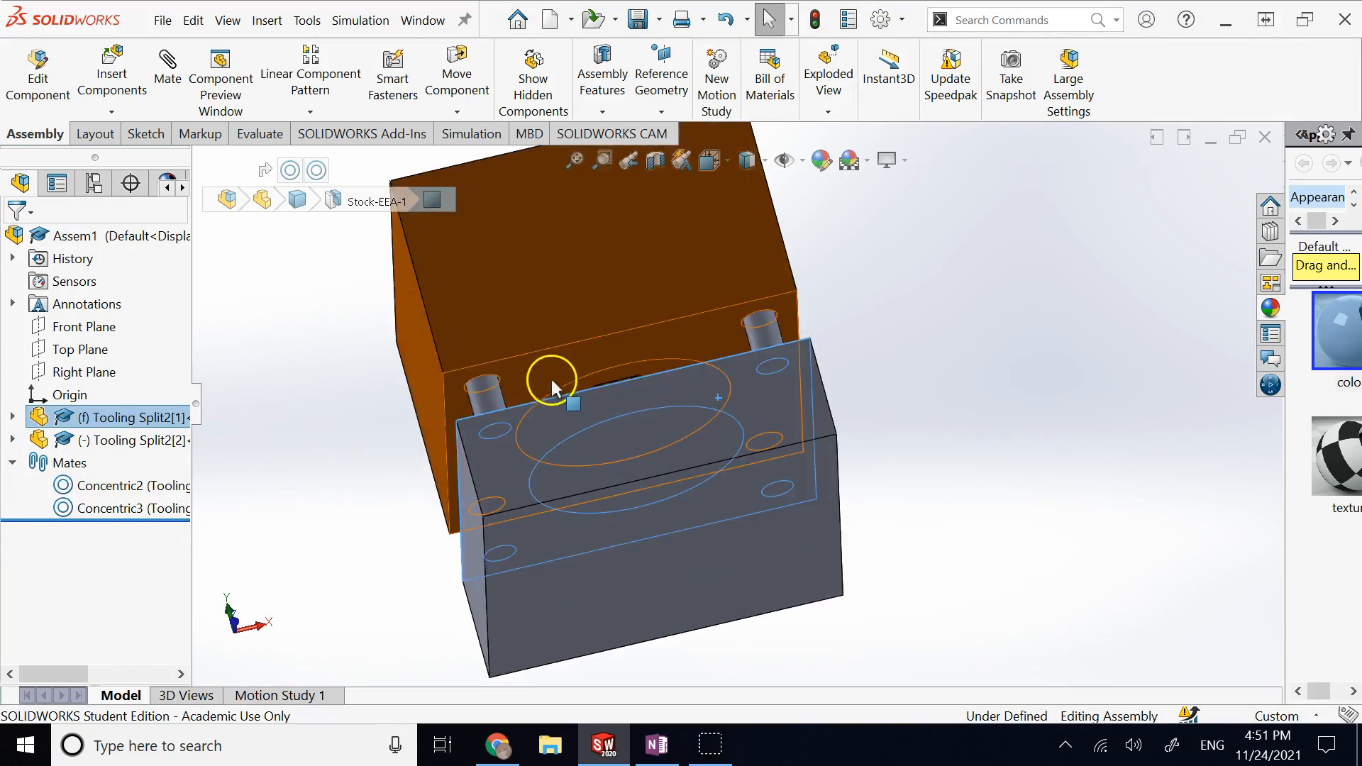
pyautogui.keyDown('ctrl'); pyautogui.click(550, 381); pyautogui.keyUp('ctrl')
pyautogui.click(168, 71)
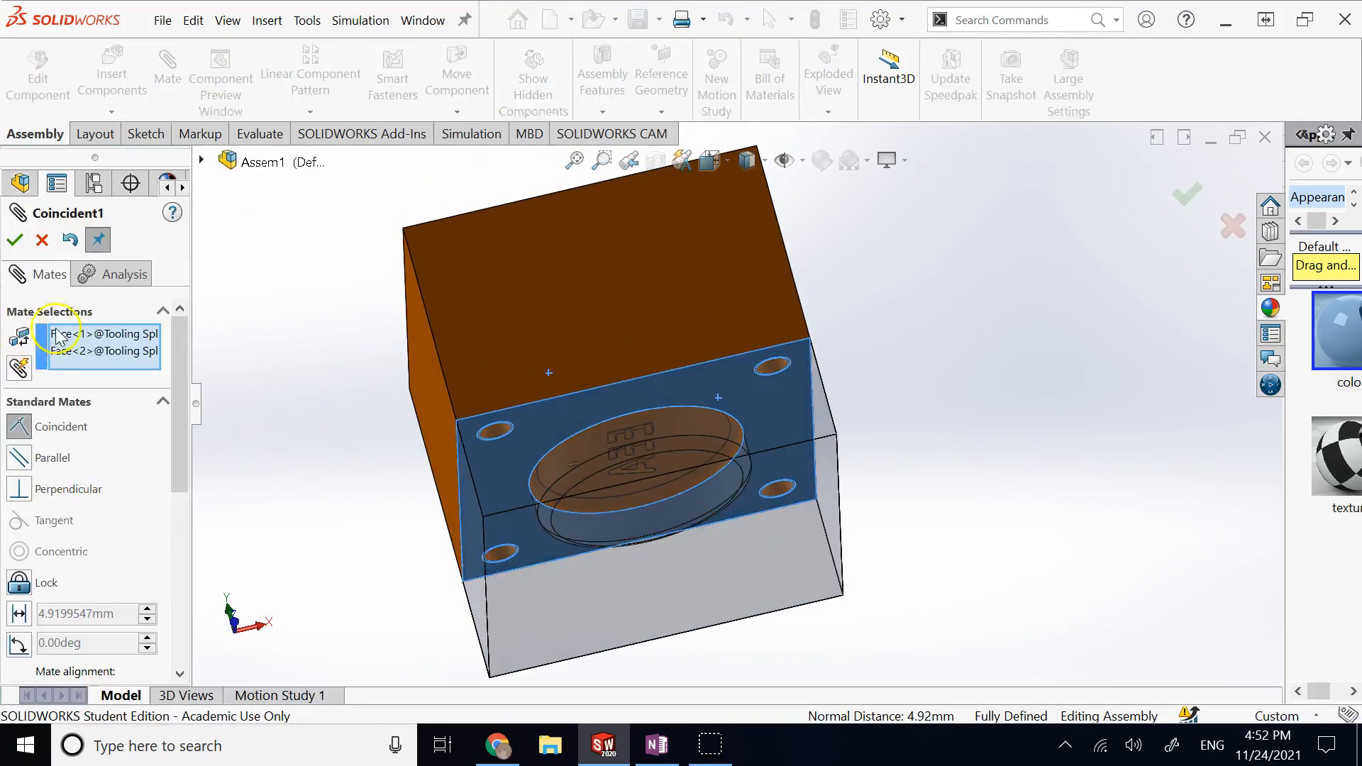
pyautogui.click(17, 240)
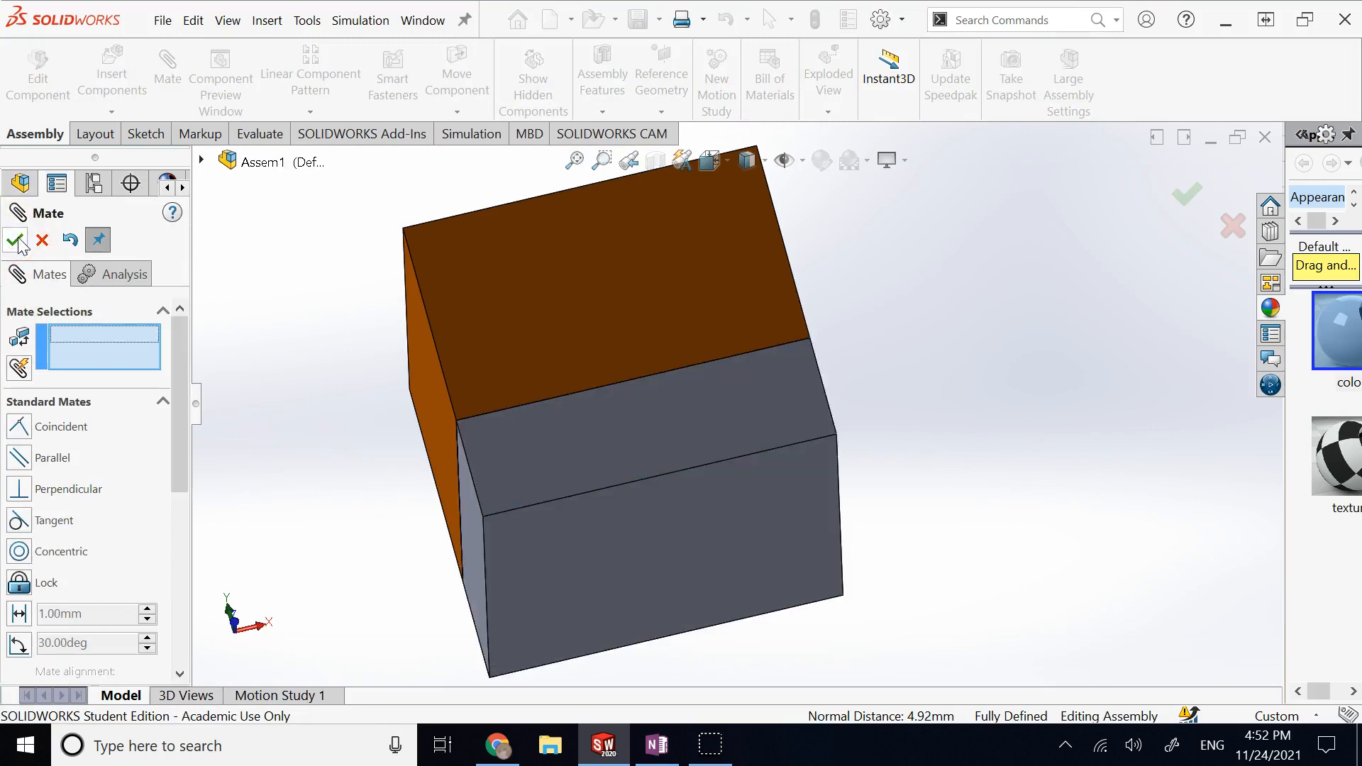
pyautogui.click(17, 240)
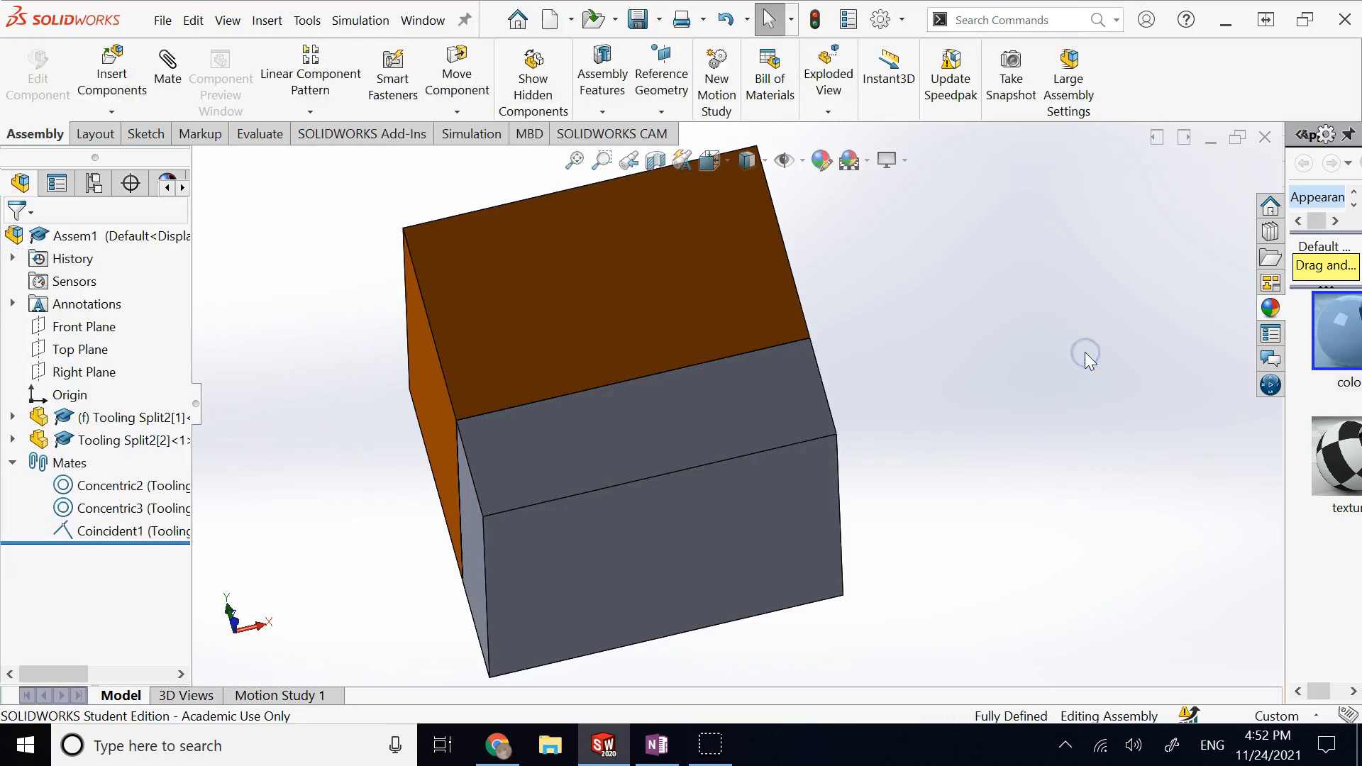
# Edit the coincident mate between the parting surfaces and change its type to parallel.
pyautogui.hotkey('ctrl', '7')
pyautogui.scroll(2, 902, 266)
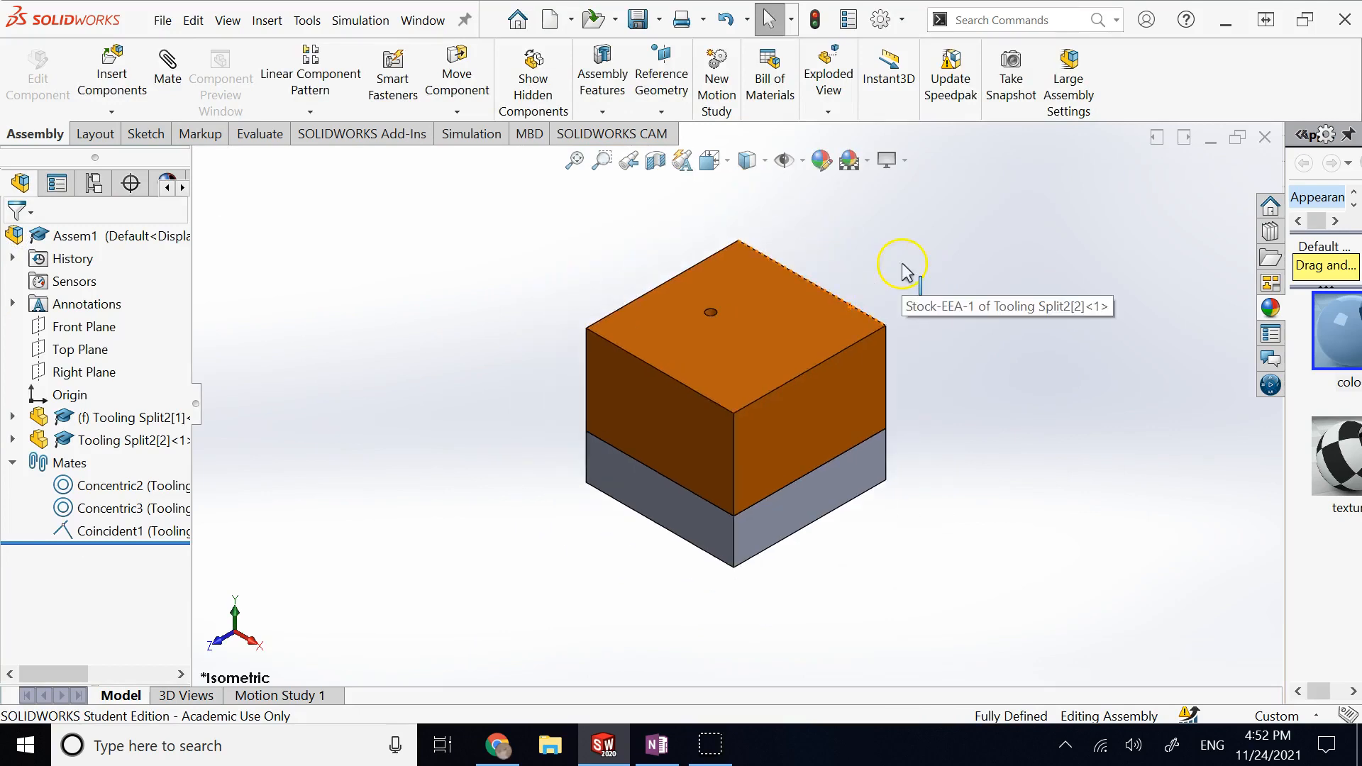
pyautogui.scroll(-1, 745, 276)
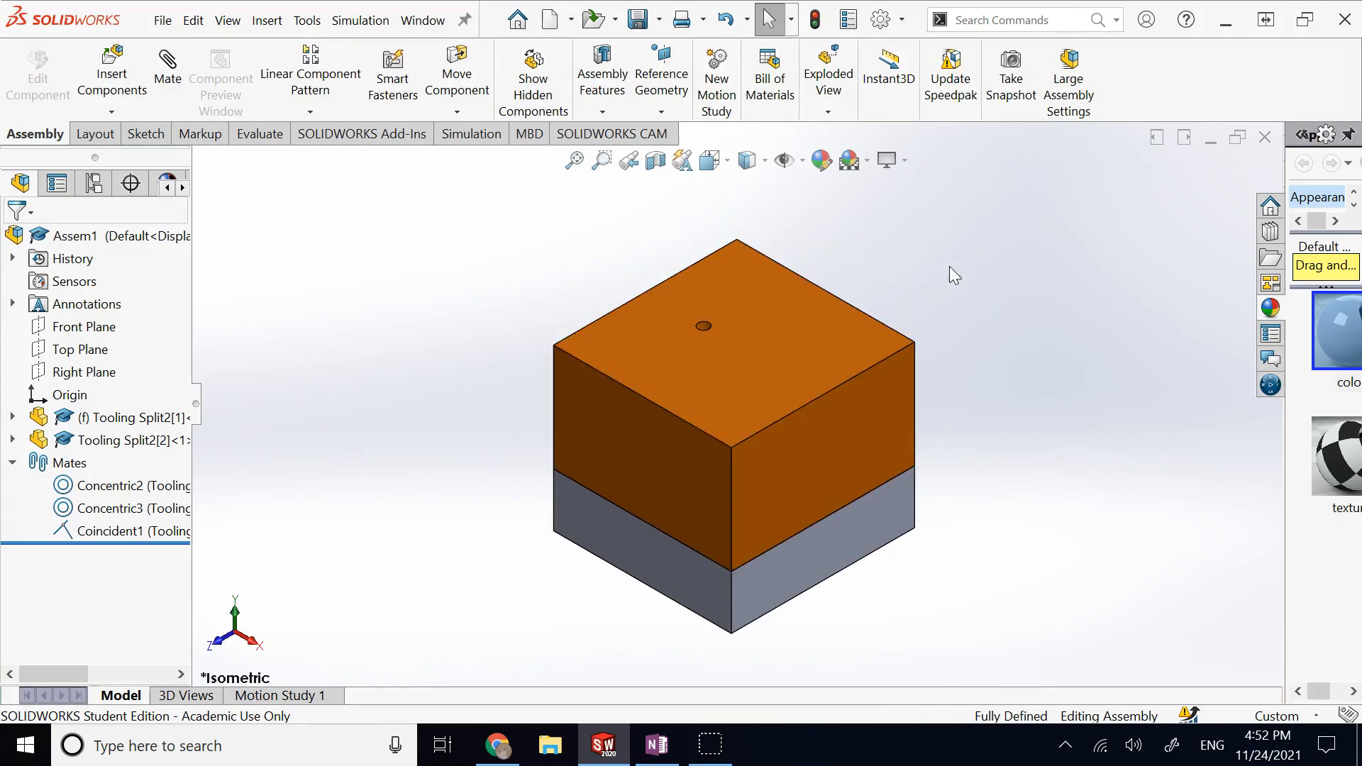
pyautogui.click(135, 540)
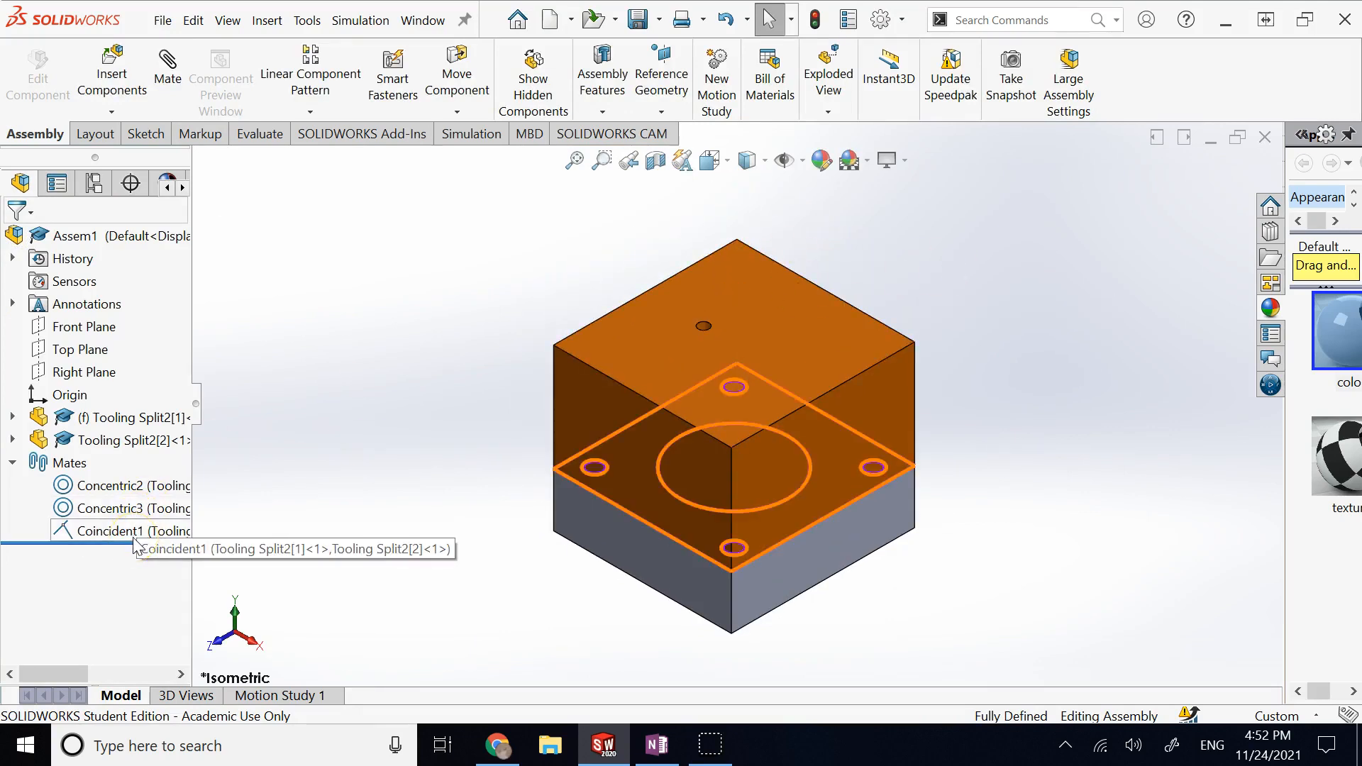
pyautogui.rightClick(136, 544)
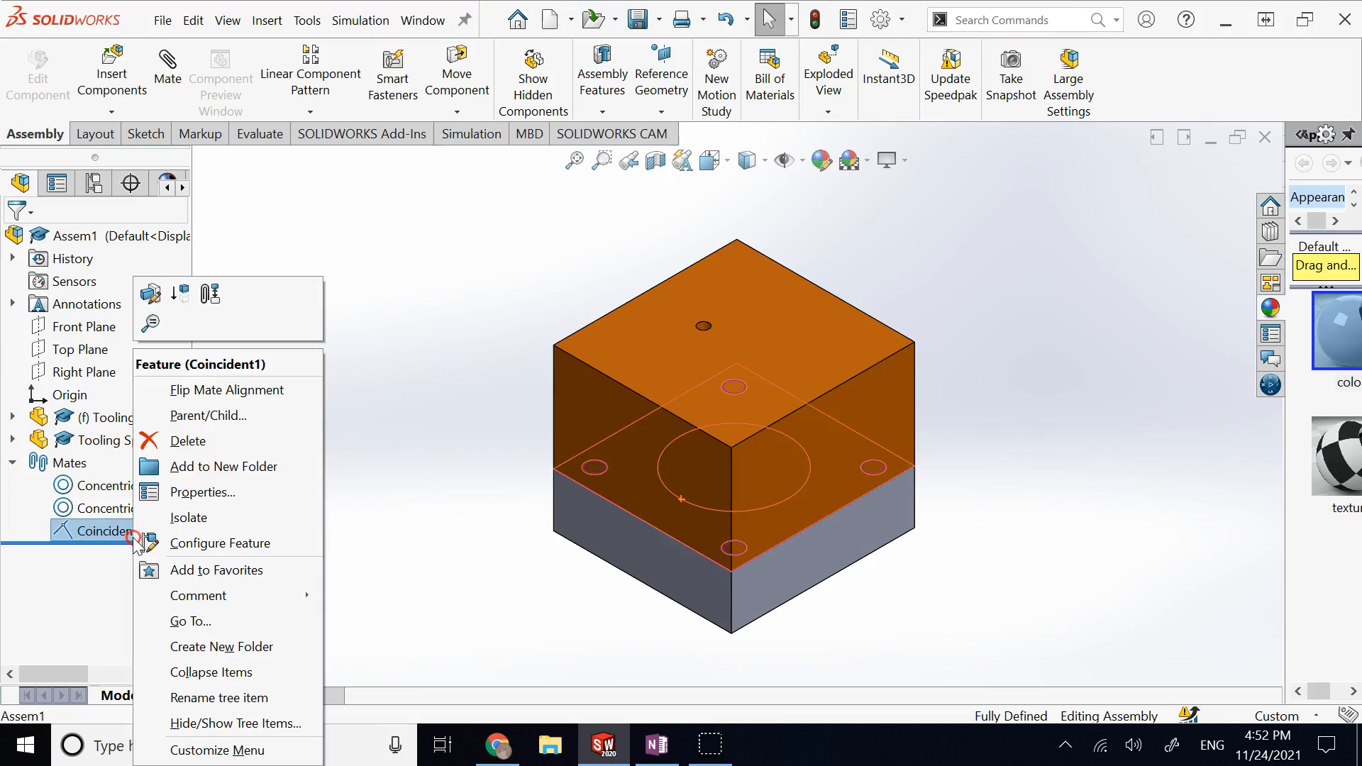
pyautogui.click(155, 294)
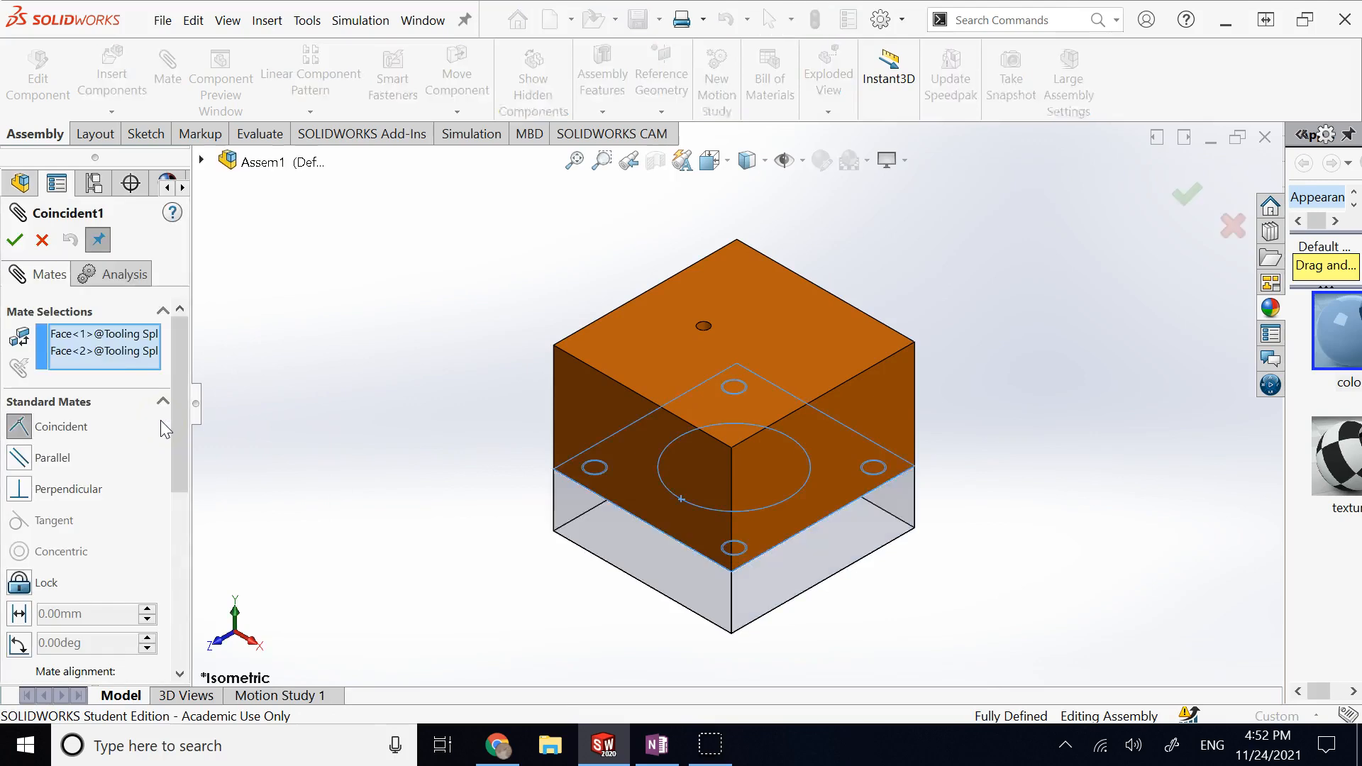
pyautogui.click(16, 239)
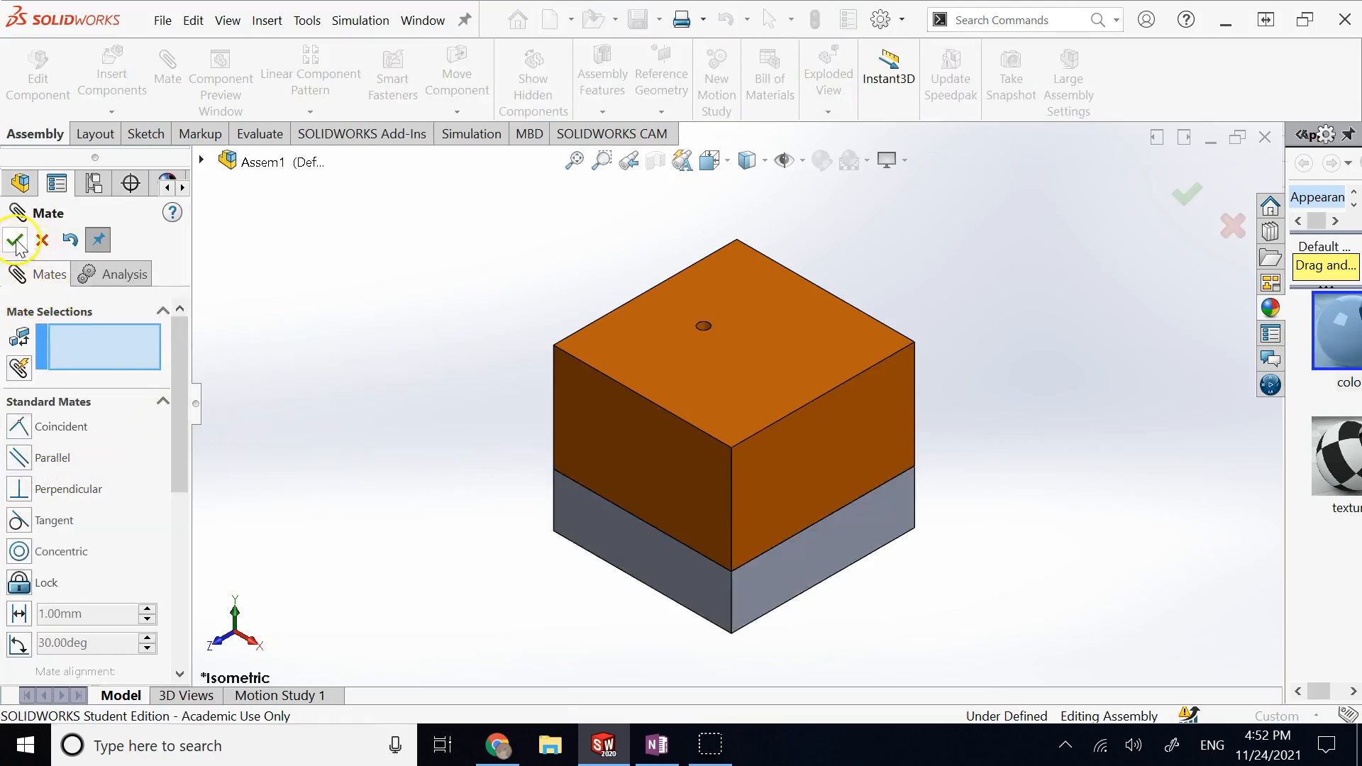
pyautogui.click(15, 241)
# Slide the orange mold half up and back down along the alignment pins to test its motion.
pyautogui.moveTo(738, 470); pyautogui.dragTo(739, 338)
pyautogui.moveTo(740, 338); pyautogui.dragTo(806, 389, button='middle')
pyautogui.moveTo(806, 392); pyautogui.dragTo(807, 474)
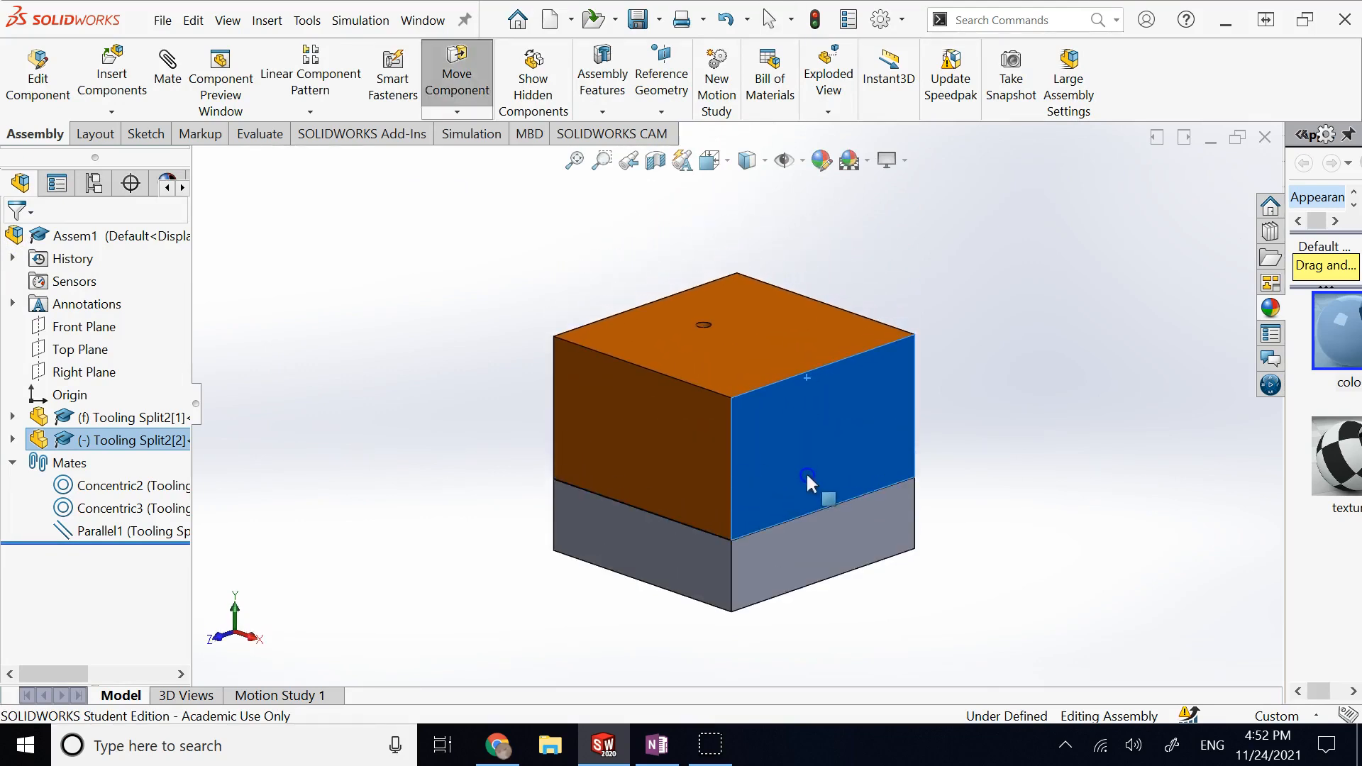
# Undo the last move of the orange mold half, restore it, and set the closed assembly to an isometric view.
pyautogui.press('Up')
pyautogui.press('Up')
pyautogui.scroll(2, 767, 439)
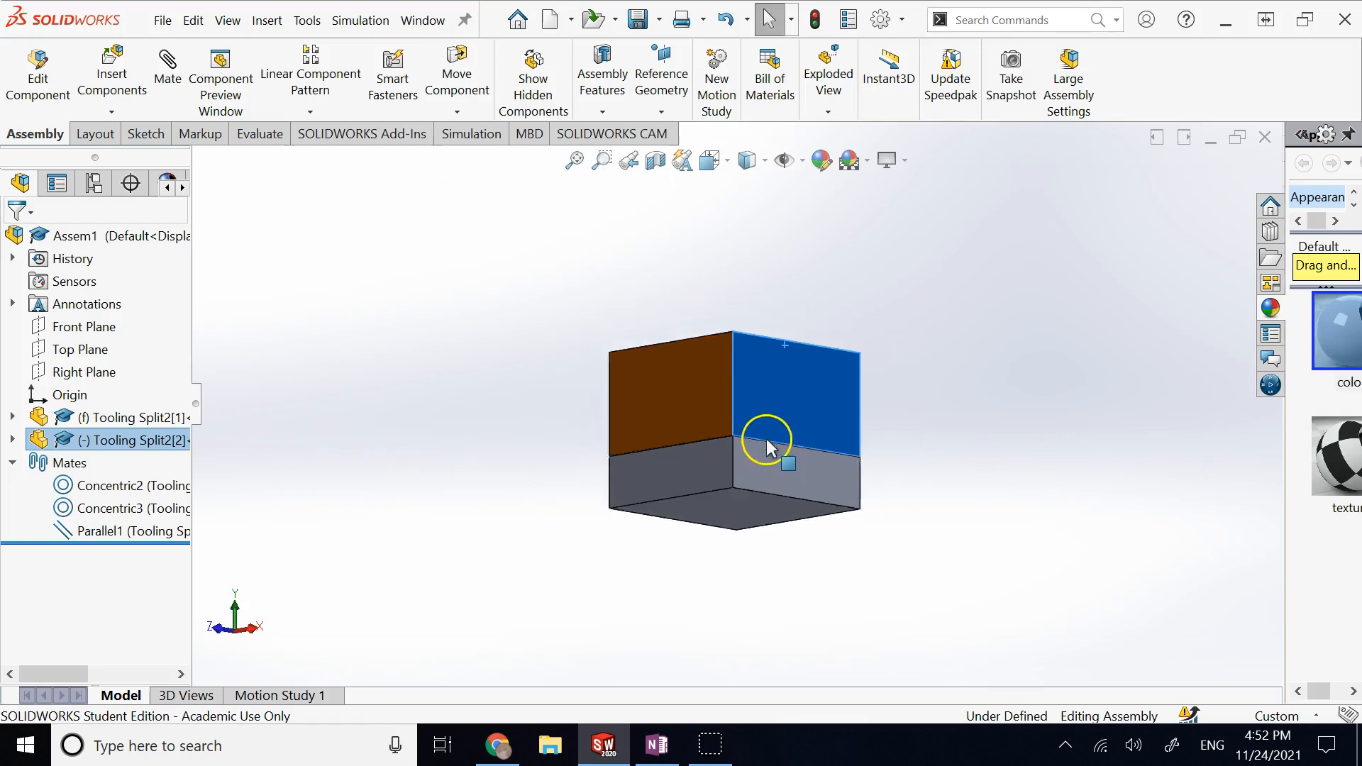
pyautogui.hotkey('ctrl', '7')
pyautogui.hotkey('ctrl', 'z')
pyautogui.hotkey('ctrl', 'z')
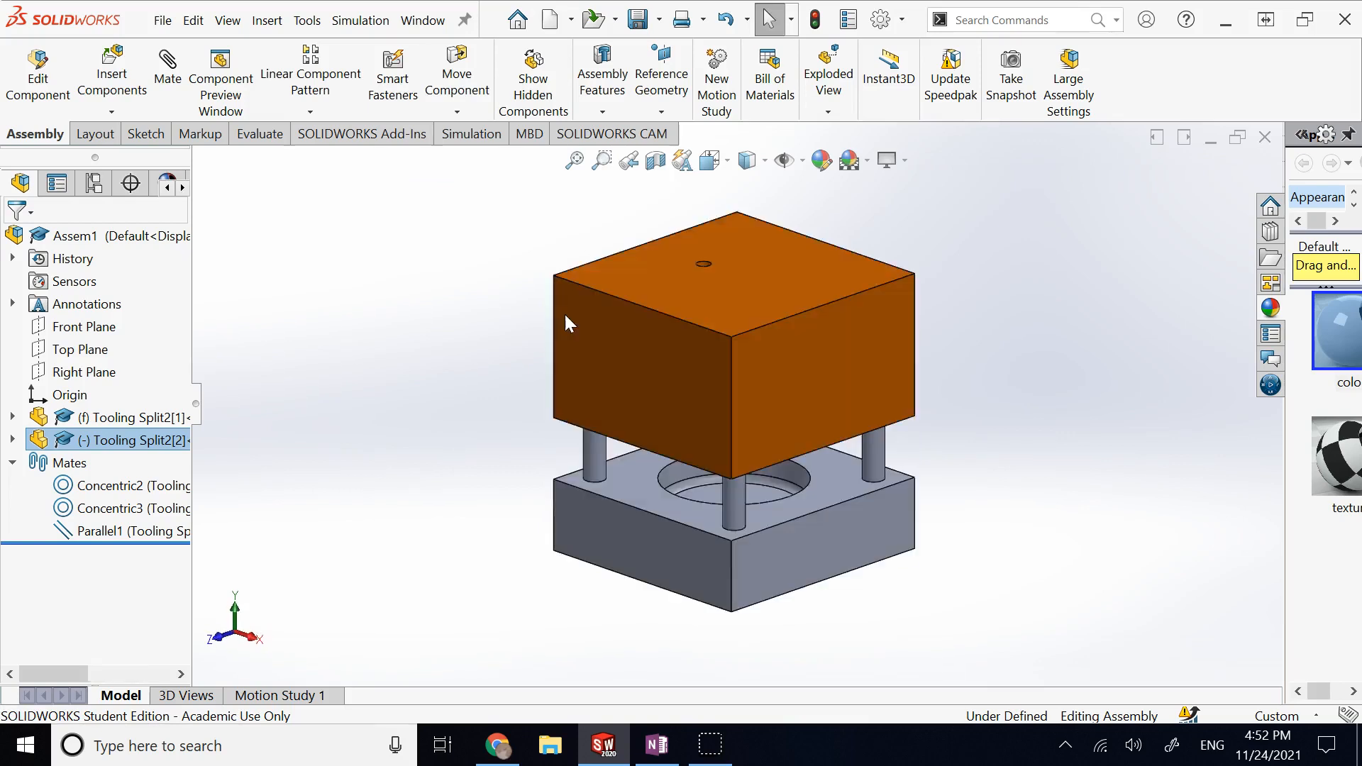
pyautogui.hotkey('ctrl', 'y')
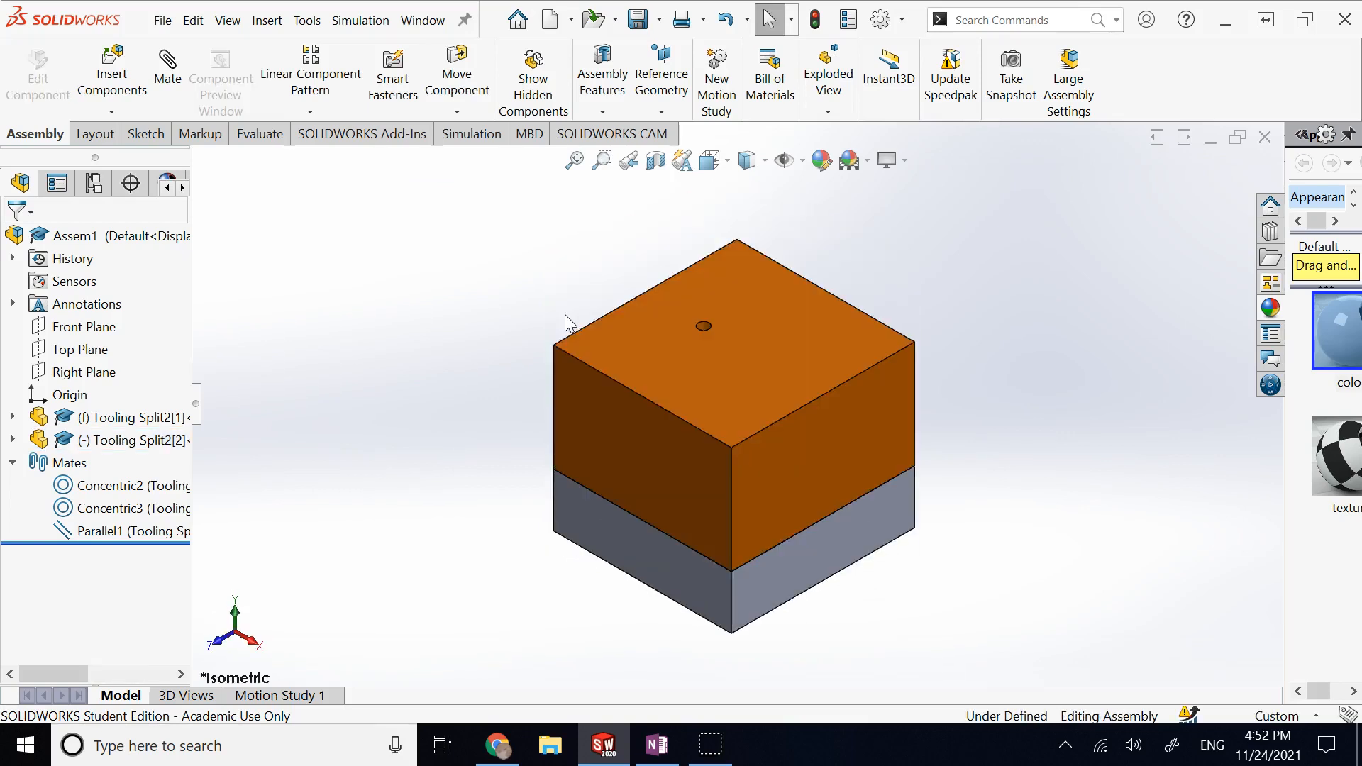
# Display the mold assembly in wireframe and orient it to the front view to show the internal pin holes and sprue.
pyautogui.click(726, 172)
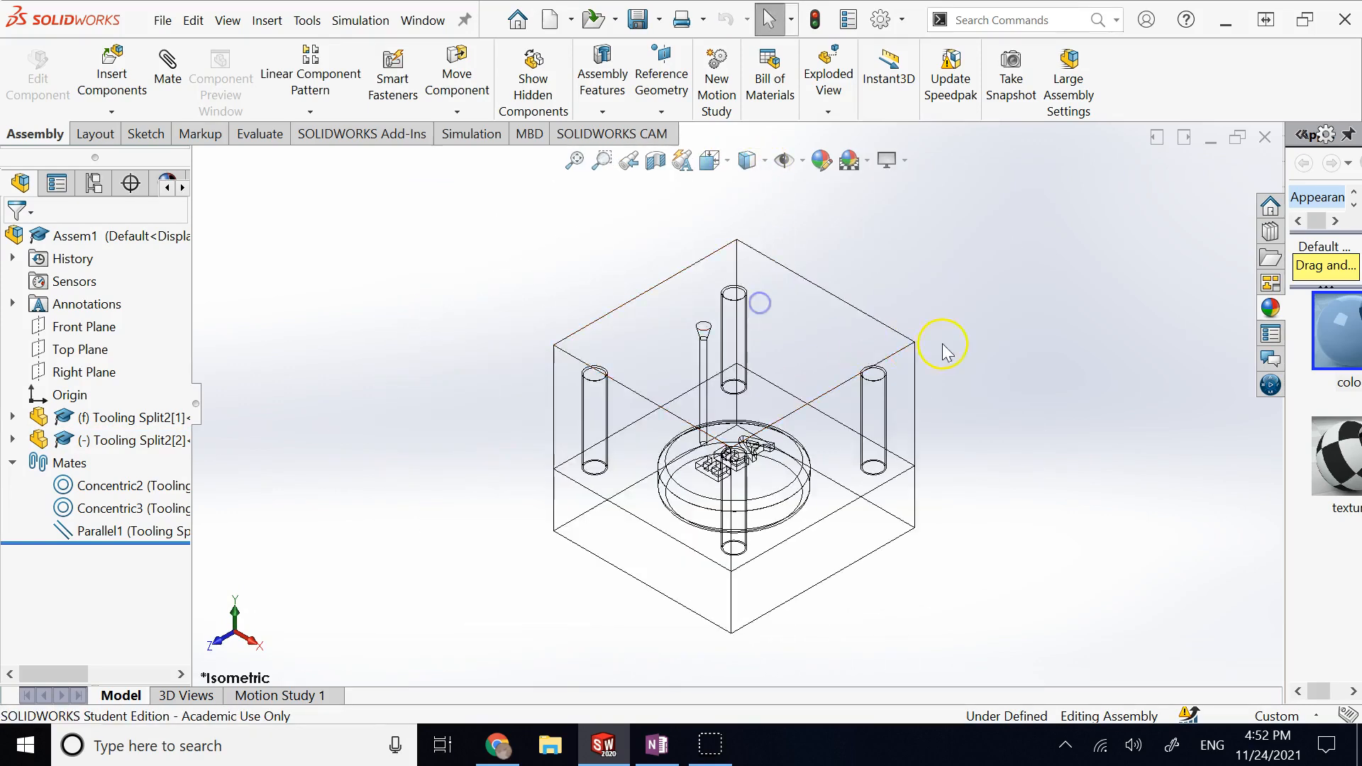
pyautogui.press('space')
pyautogui.click(518, 534)
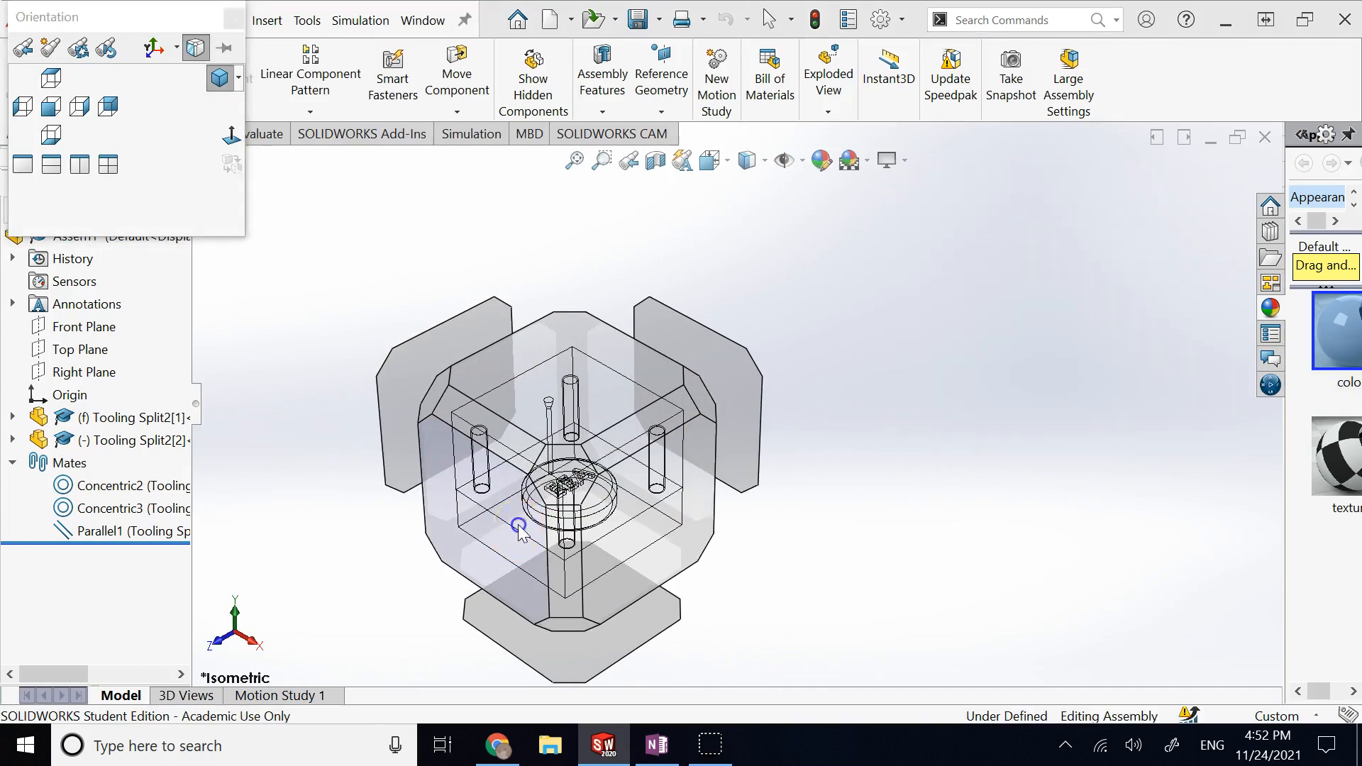
pyautogui.scroll(-2, 660, 305)
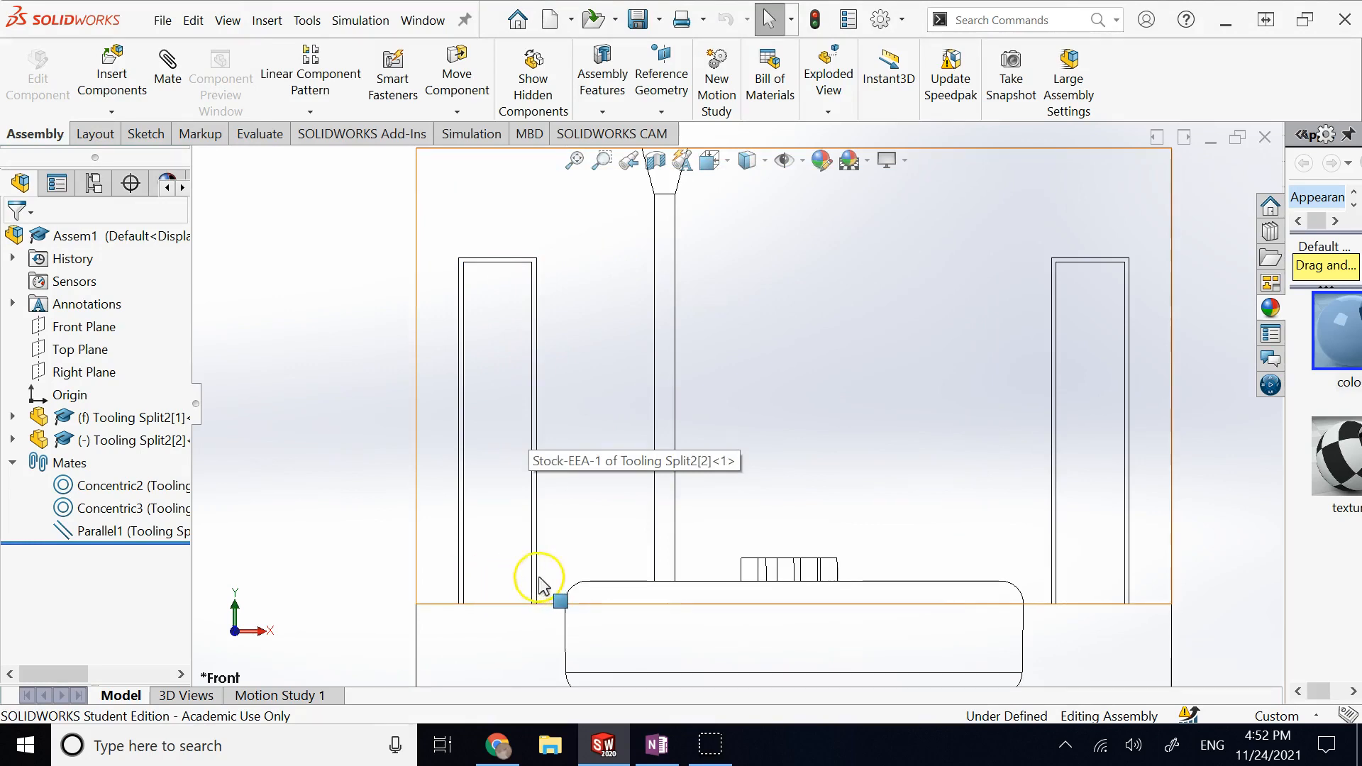
pyautogui.scroll(1, 638, 376)
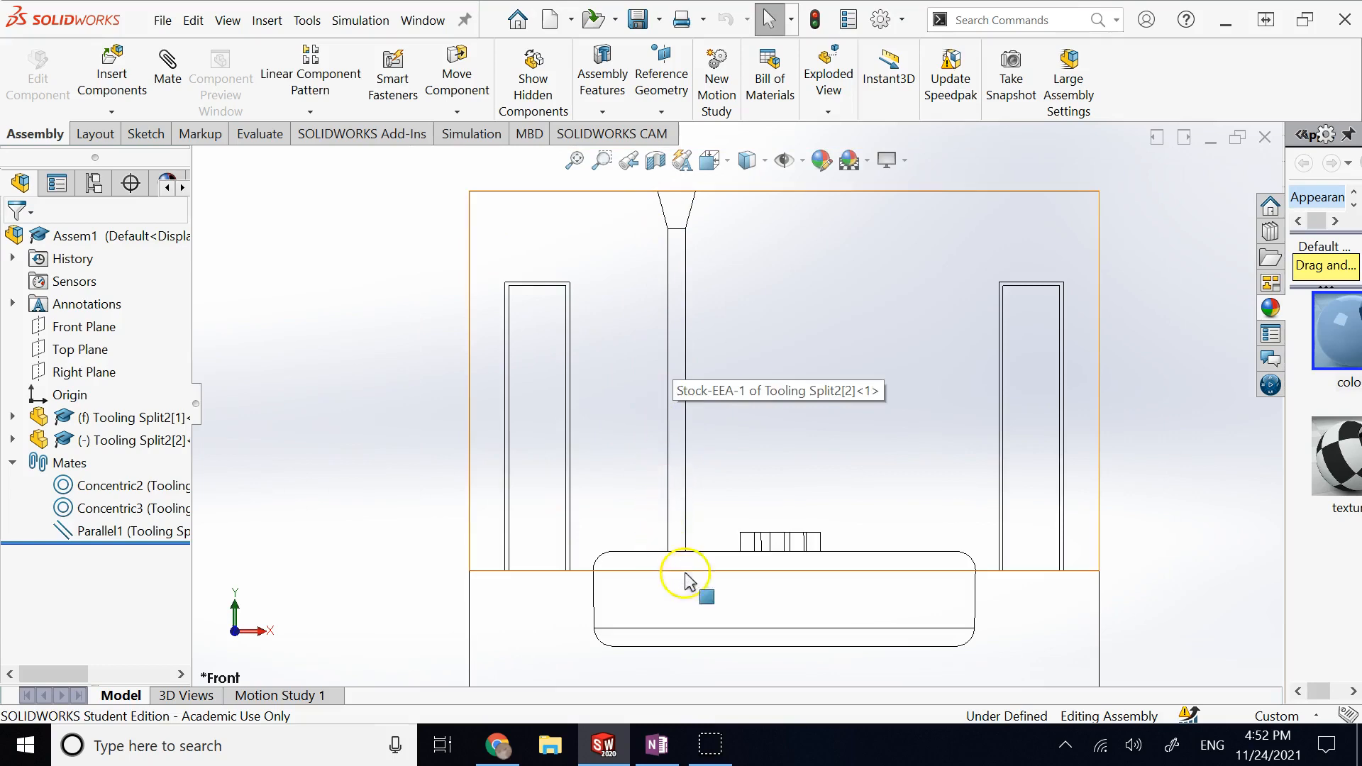
# Examine the wireframe mold from several angles, checking the alignment pins, sprue, disc cavity and EEA lettering.
pyautogui.press('Down')
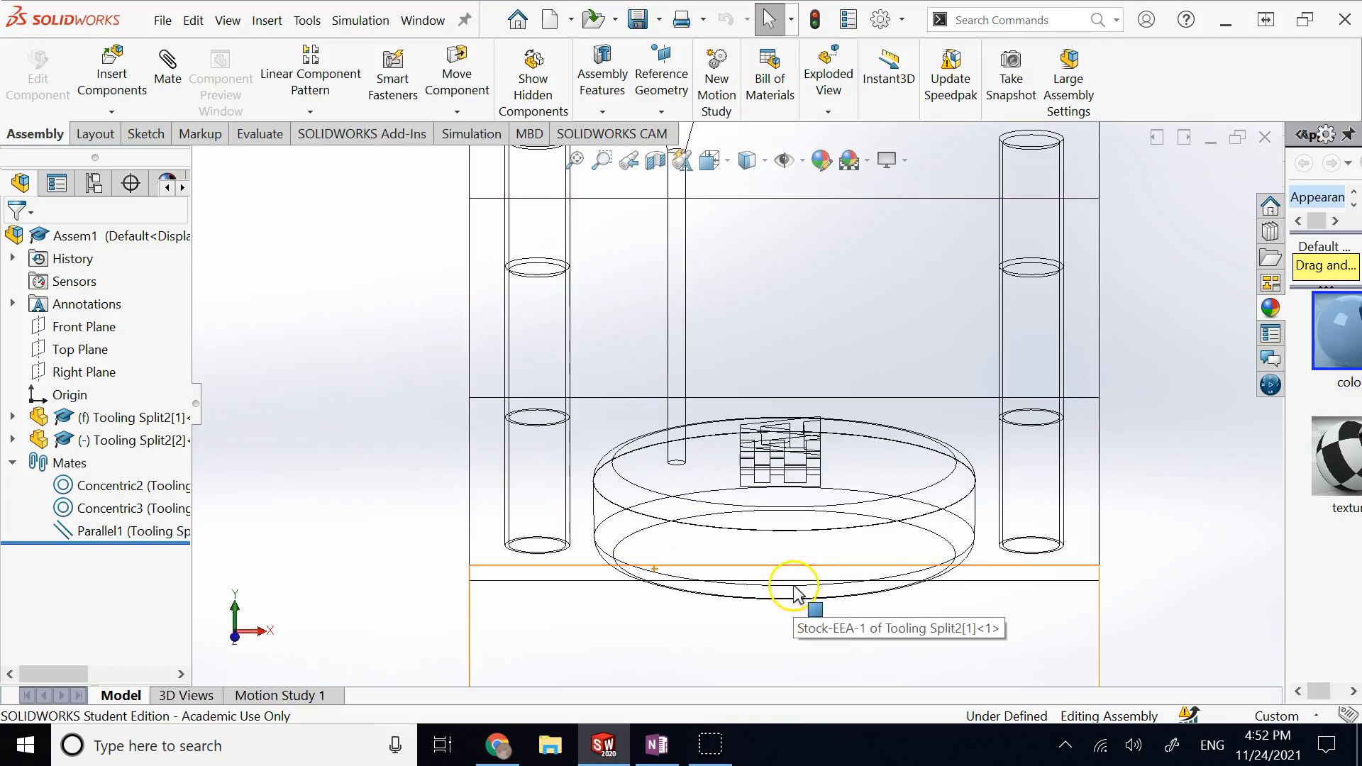
pyautogui.press('Up')
pyautogui.press('Left')
pyautogui.hotkey('ctrl', '7')
pyautogui.scroll(-2, 944, 389)
pyautogui.scroll(-4, 677, 284)
pyautogui.scroll(-1, 682, 298)
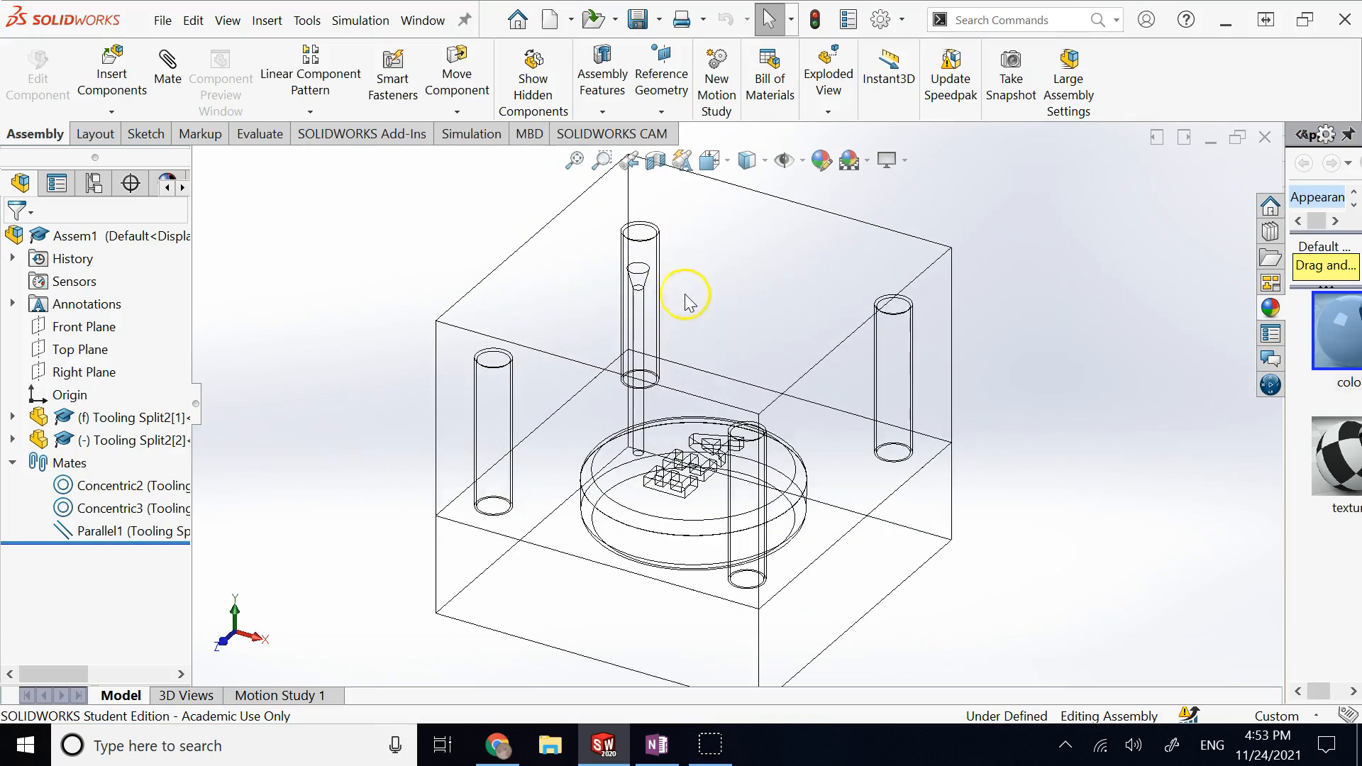
pyautogui.press('Up')
pyautogui.press('Right')
pyautogui.press('Right')
pyautogui.press('Left')
pyautogui.press('Down')
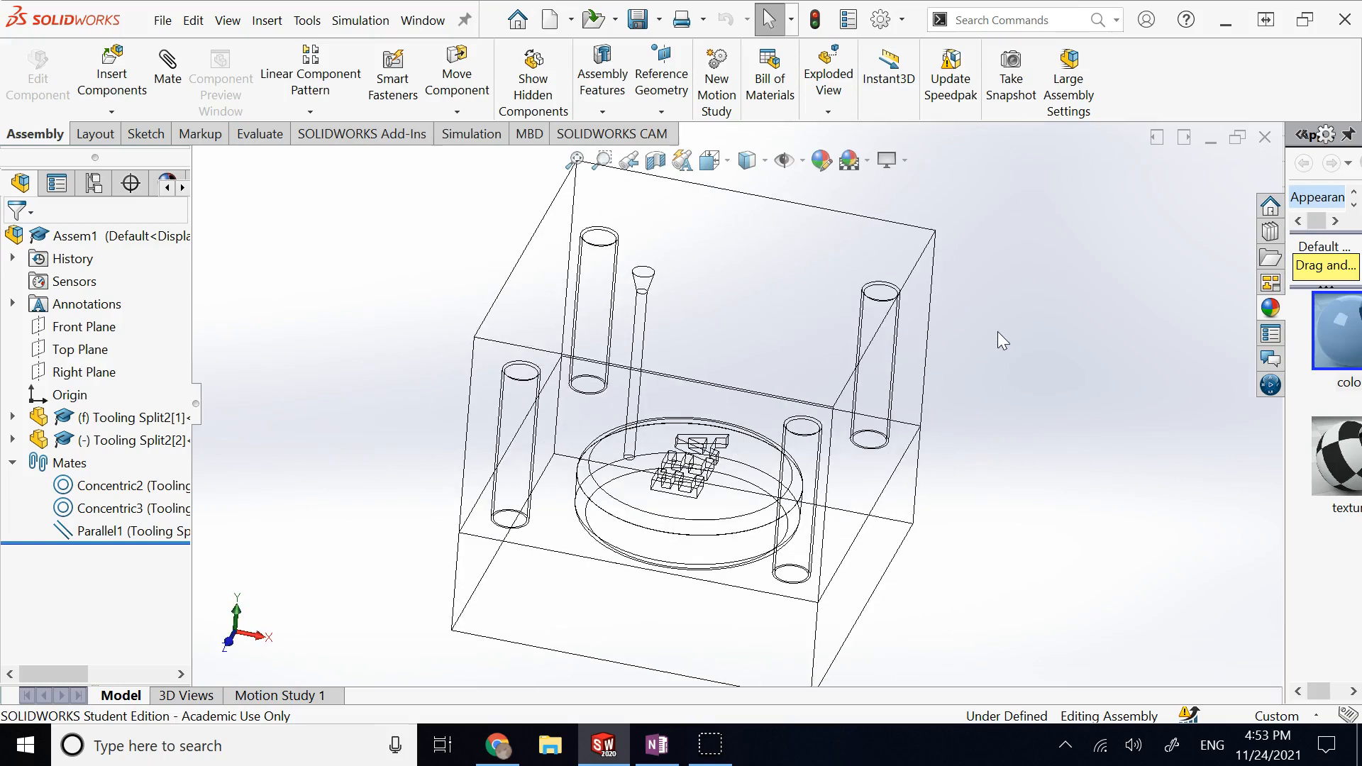
# Change the scene behind the wireframe mold assembly to Plain White.
pyautogui.scroll(2, 949, 333)
pyautogui.click(864, 160)
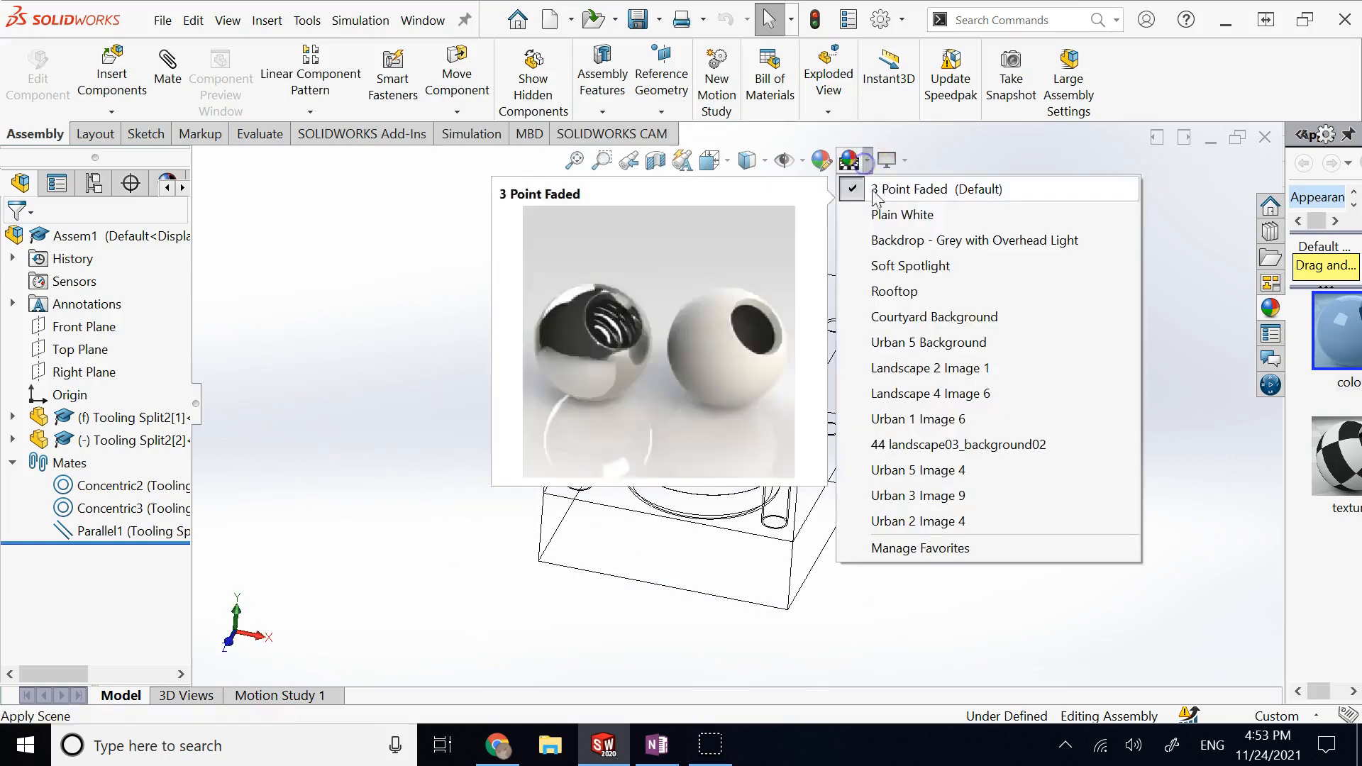
pyautogui.click(890, 213)
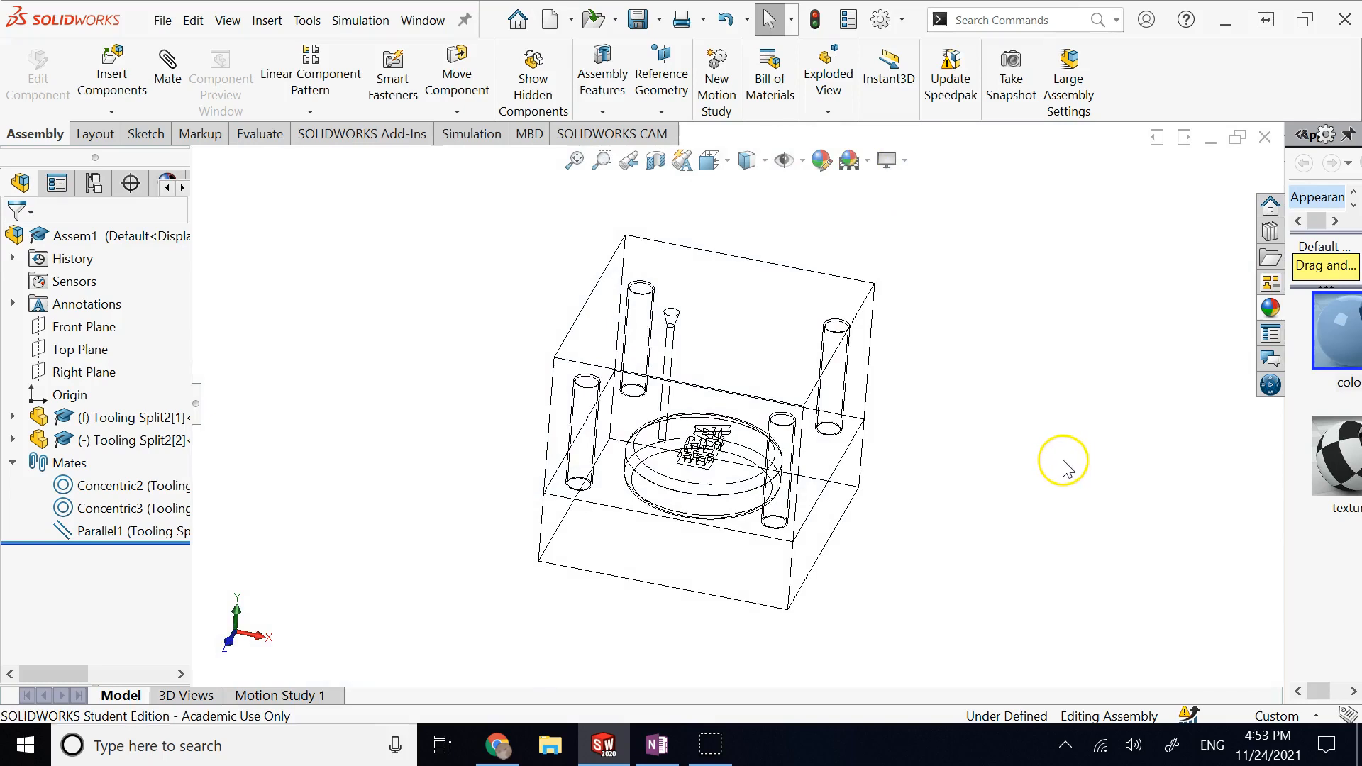
pyautogui.press('Down')
pyautogui.press('Left')
pyautogui.press('Down')
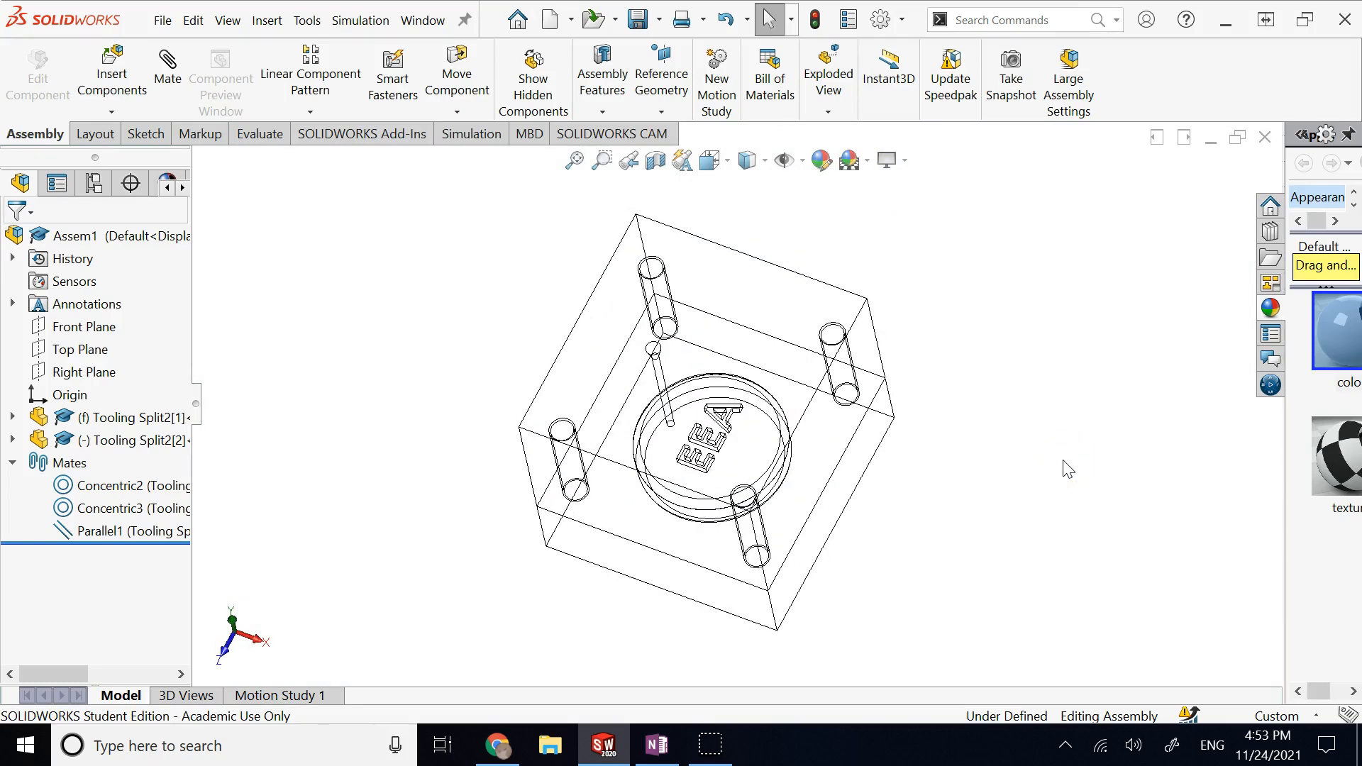